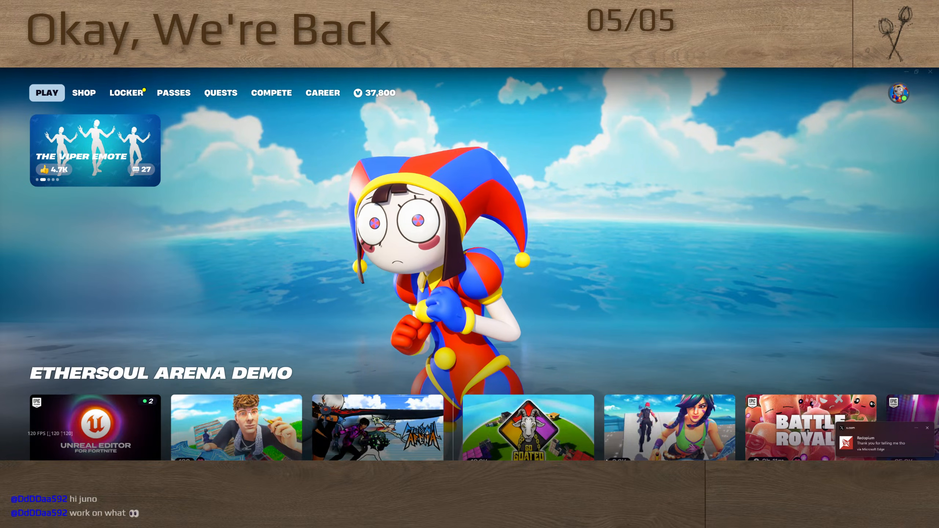
Dismiss the message pop-up over Fortnite and switch to the Unreal Editor for Fortnite window
click(795, 440)
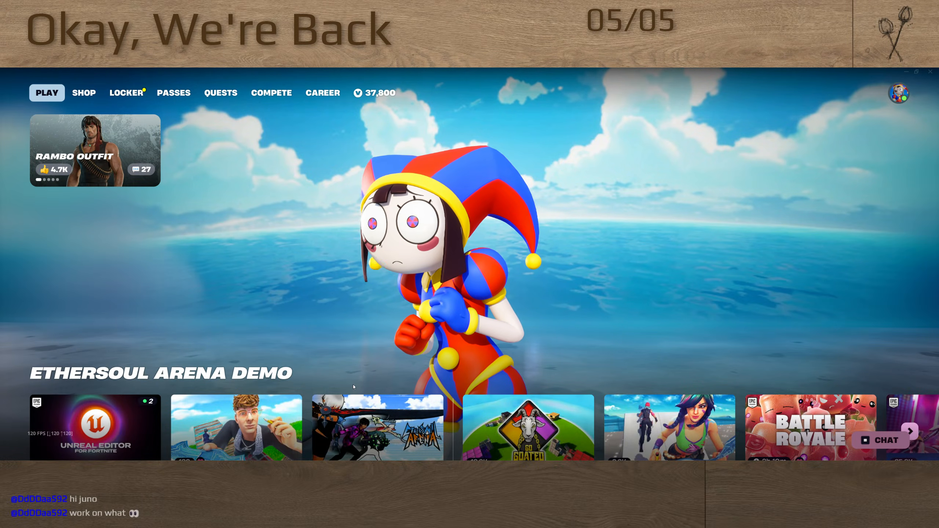
key(alt+Tab)
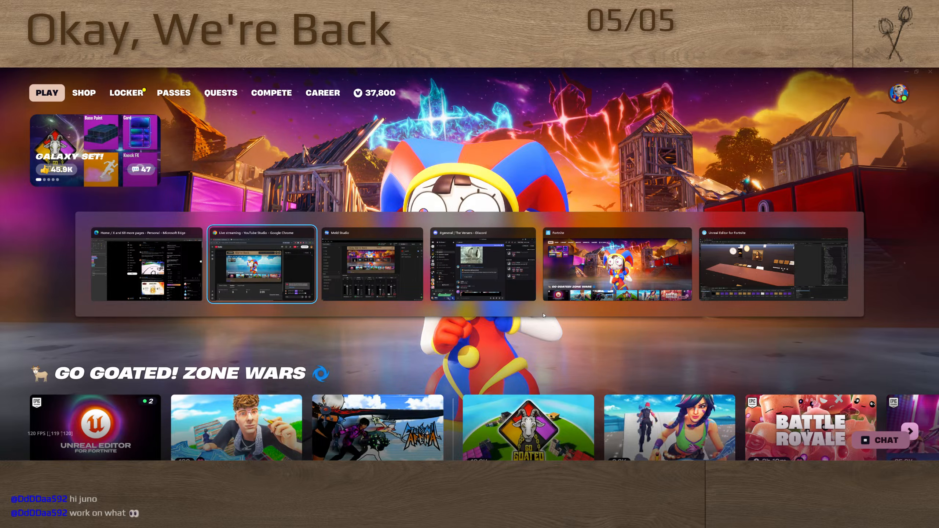
key(alt+Tab)
key(alt+Tab)
key(alt+Tab)
key(alt+Tab)
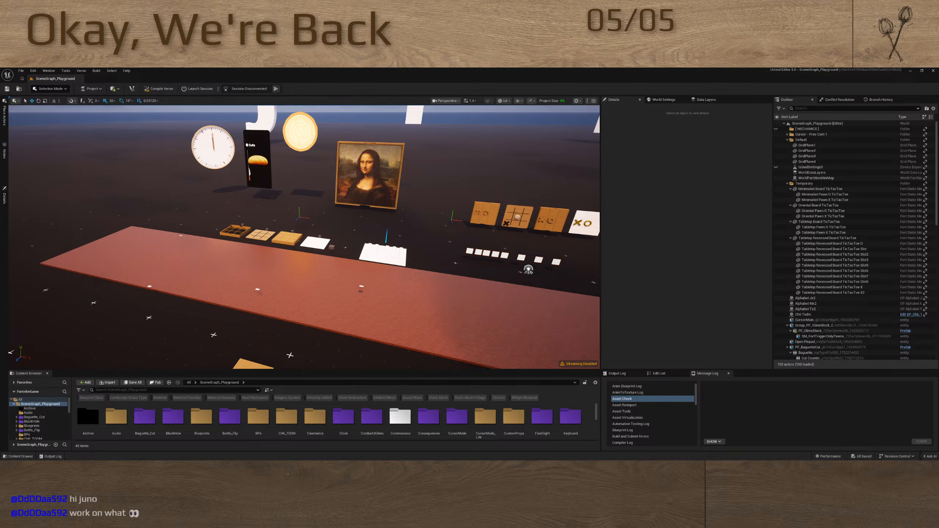
right_drag(379, 269, 408, 264)
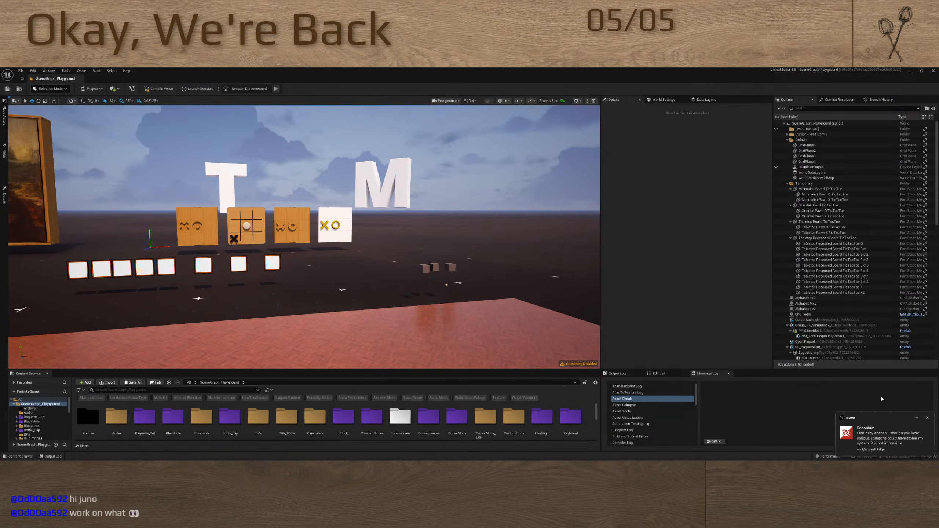
click(906, 433)
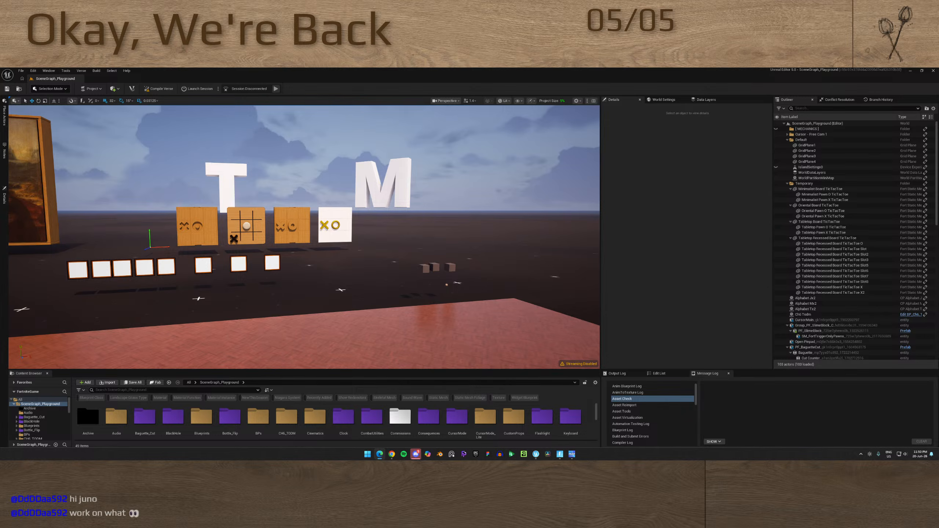
right_drag(303, 237, 240, 264)
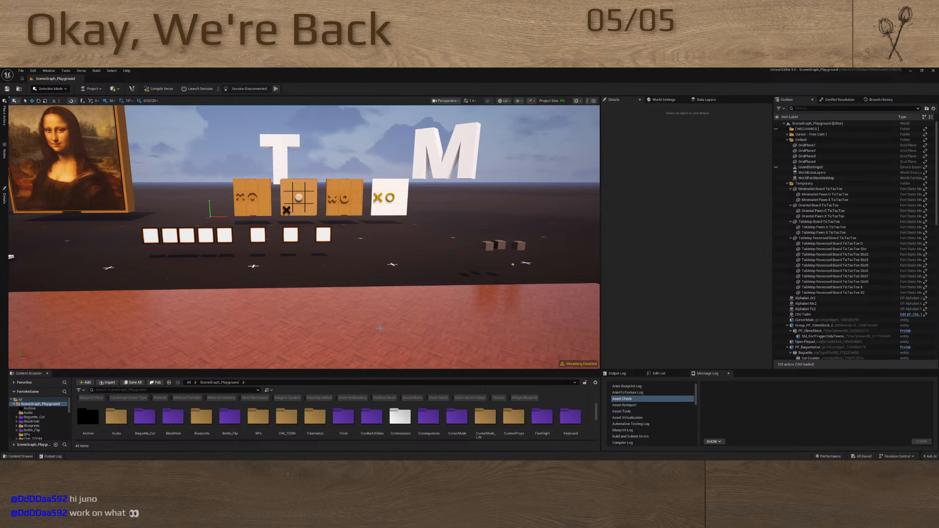
click(368, 454)
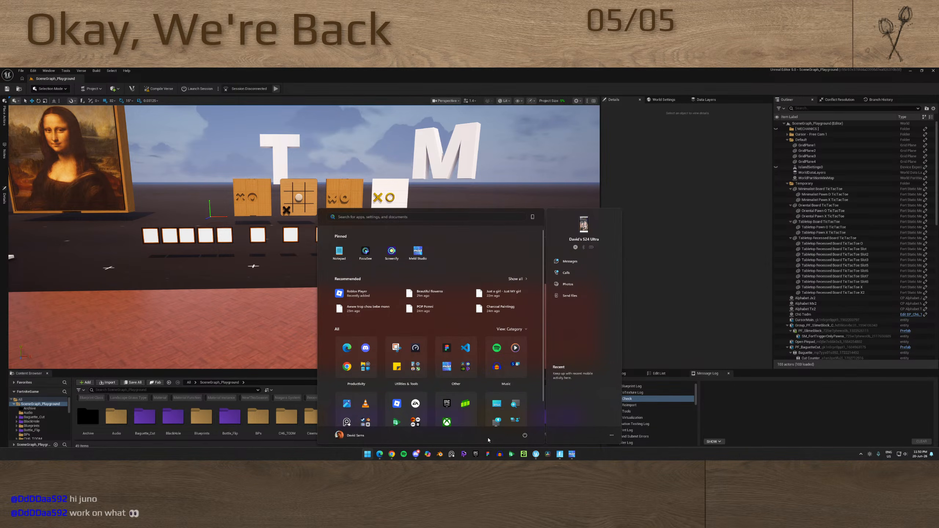
click(484, 454)
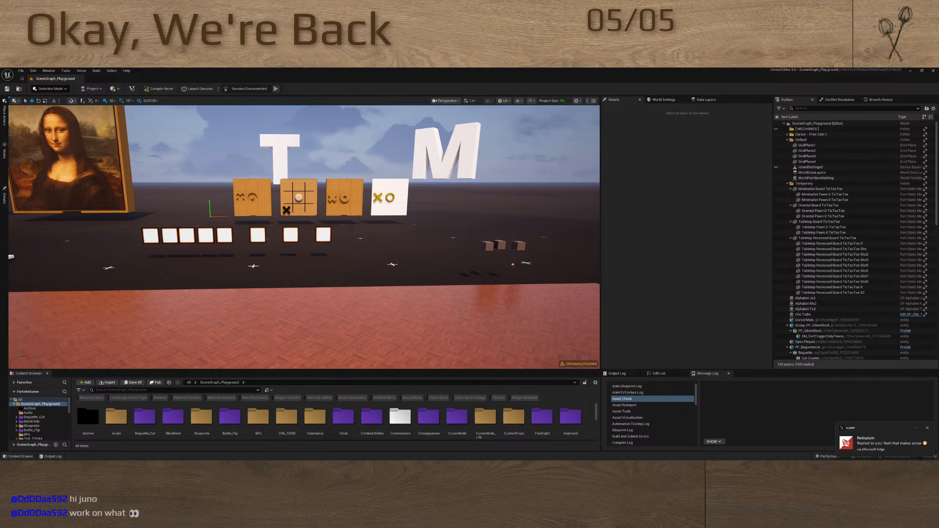
click(892, 443)
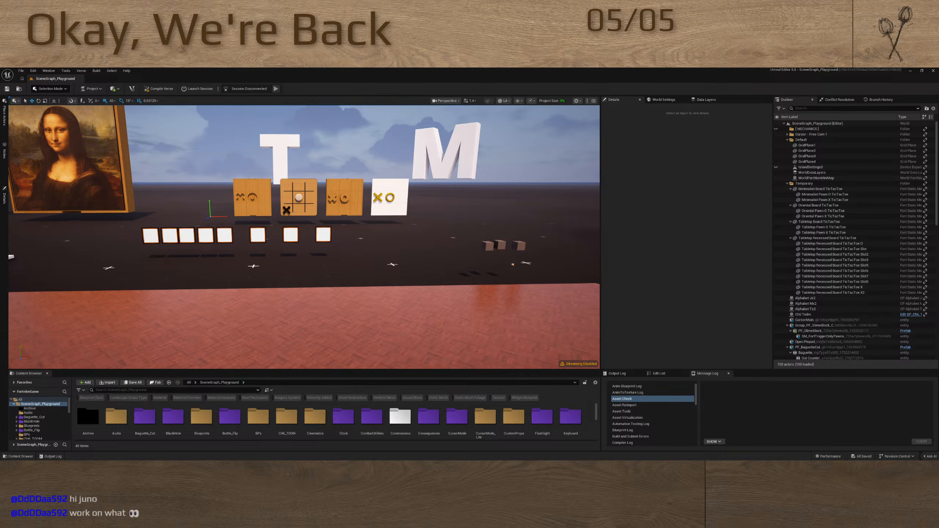
Open the saved game list in Sticky Notes and lengthen the note down to the Connect 4 entry
key(super)
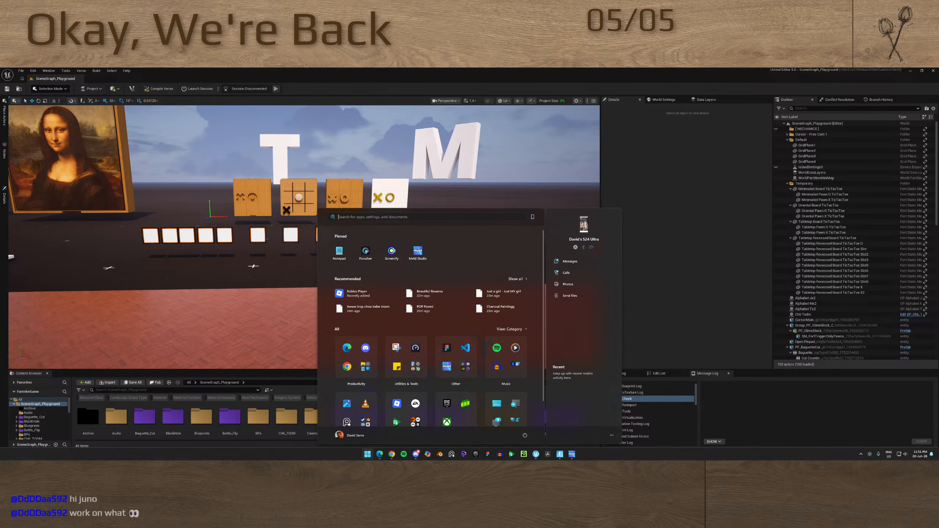
text(sticky)
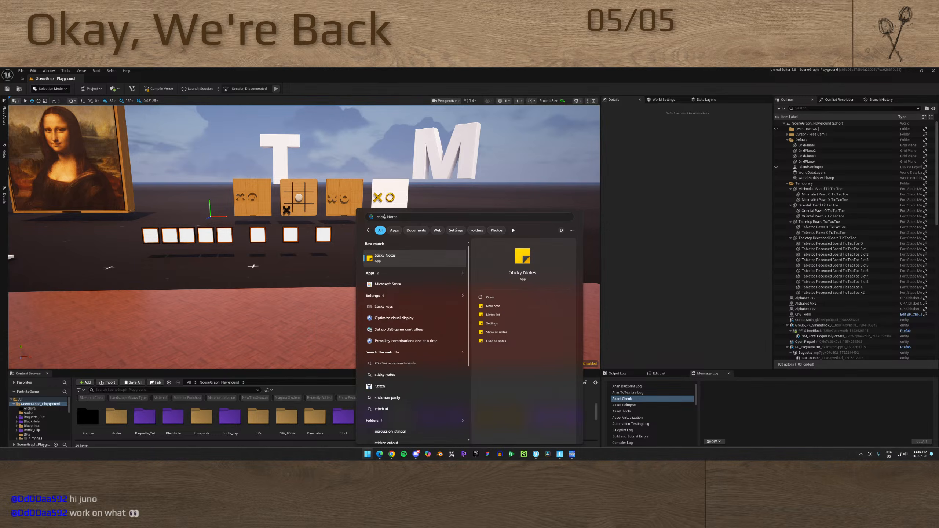
key(Return)
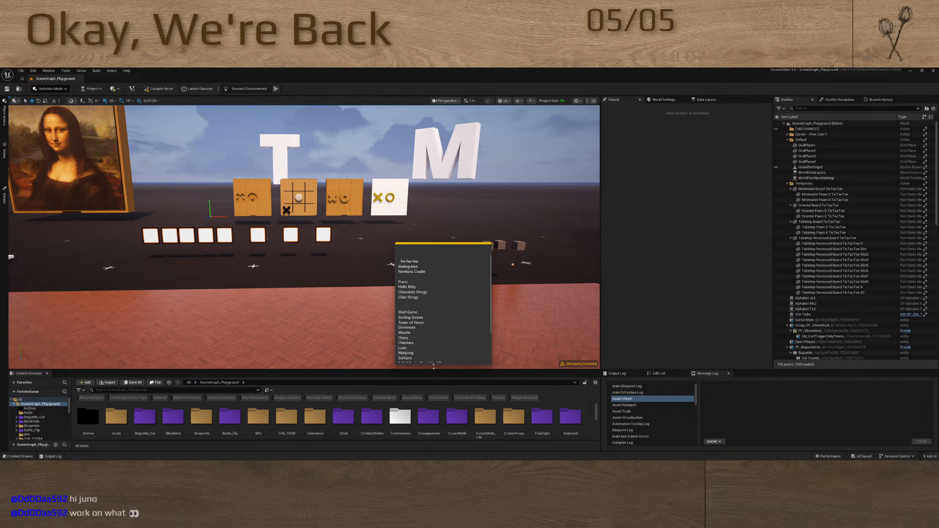
drag(433, 366, 435, 431)
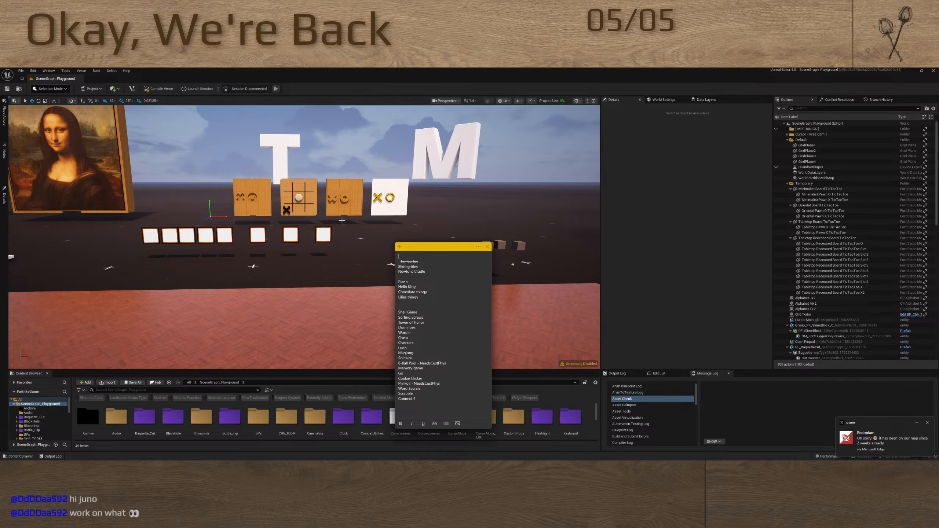
Capture a screenshot of the area around the sticky note and close the note
key(super+shift+s)
drag(357, 225, 536, 439)
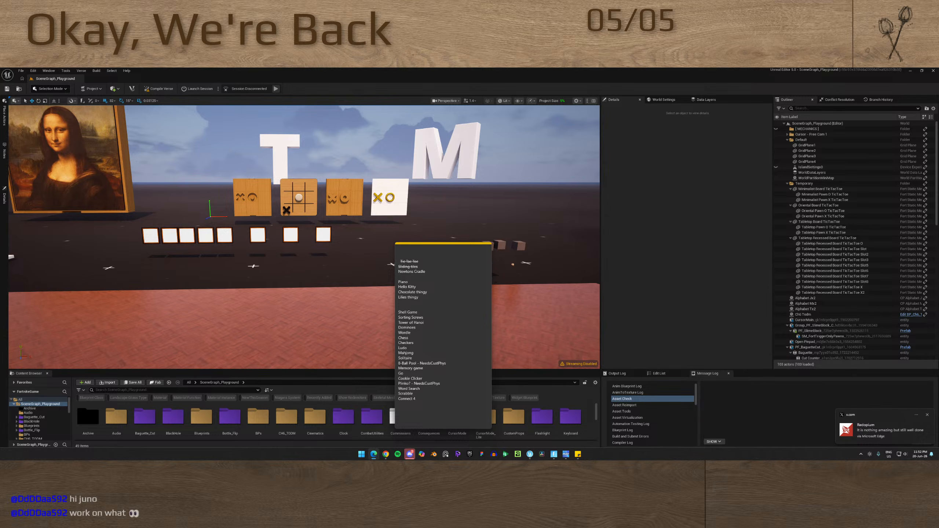
click(928, 416)
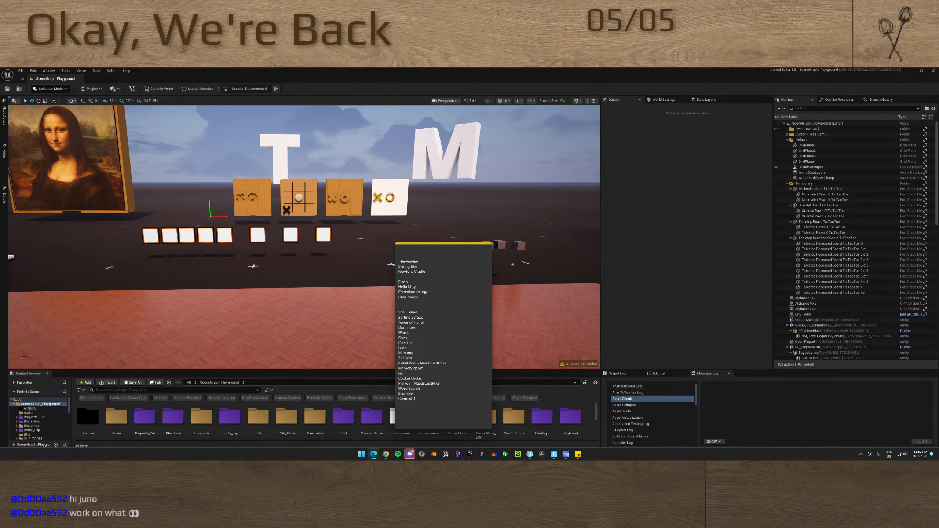
click(454, 296)
click(487, 248)
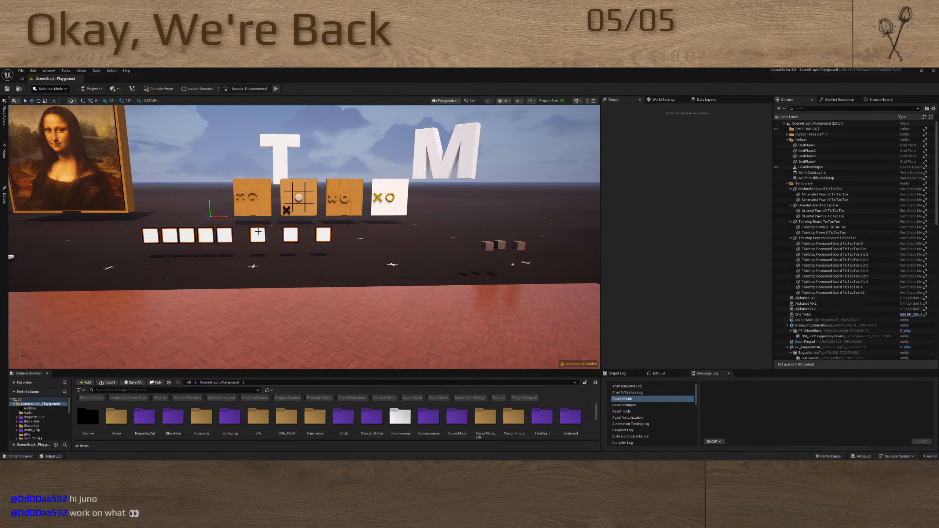
Look over the playground level, from the tic-tac-toe boards and Mona Lisa painting to the long brick surface and clock
right_drag(307, 267, 272, 262)
key(w)
right_drag(138, 222, 107, 226)
key(d)
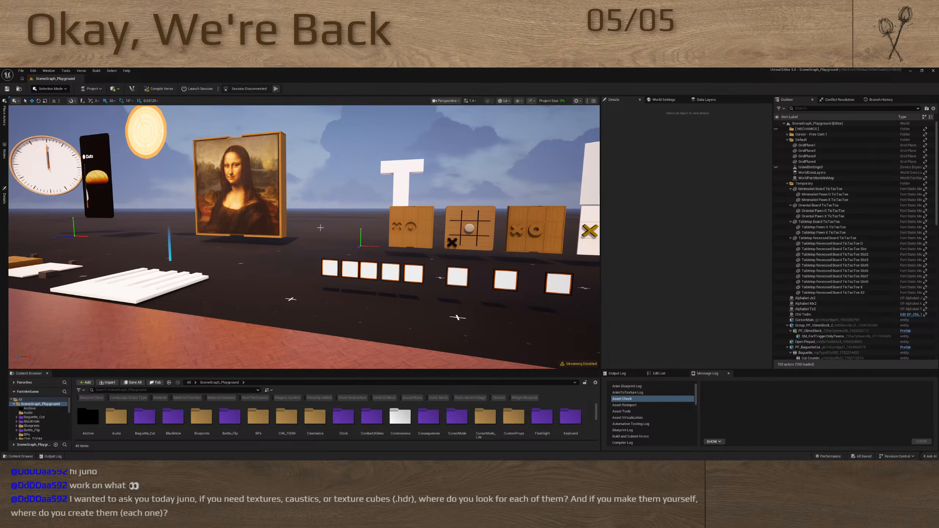
right_drag(365, 238, 242, 248)
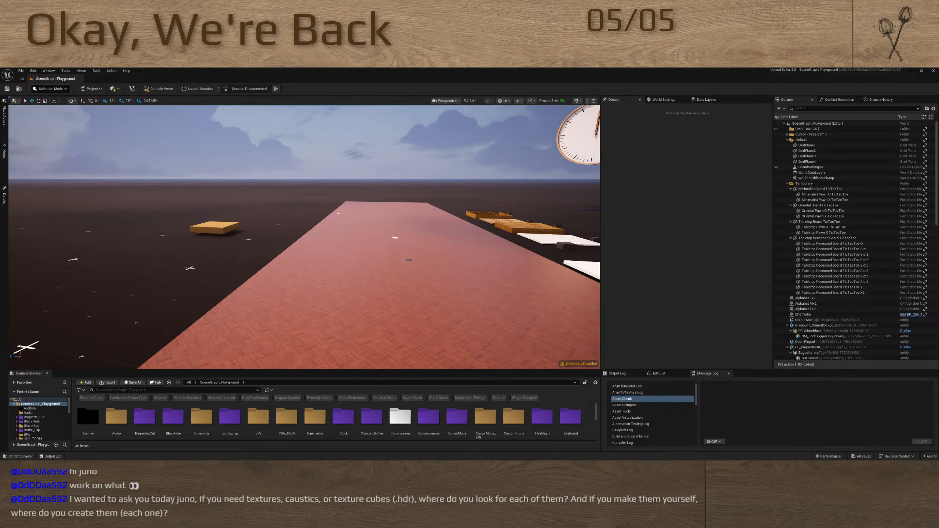
right_drag(437, 235, 509, 227)
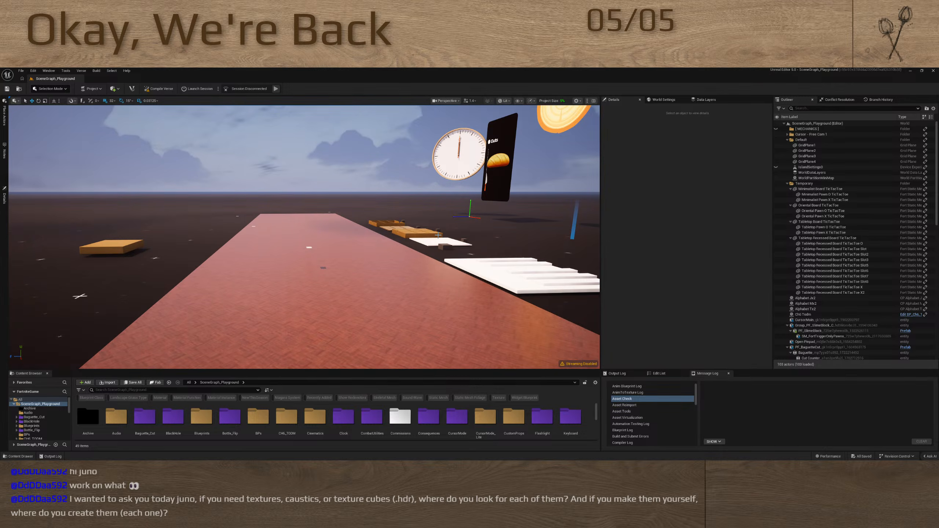
key(alt+Tab)
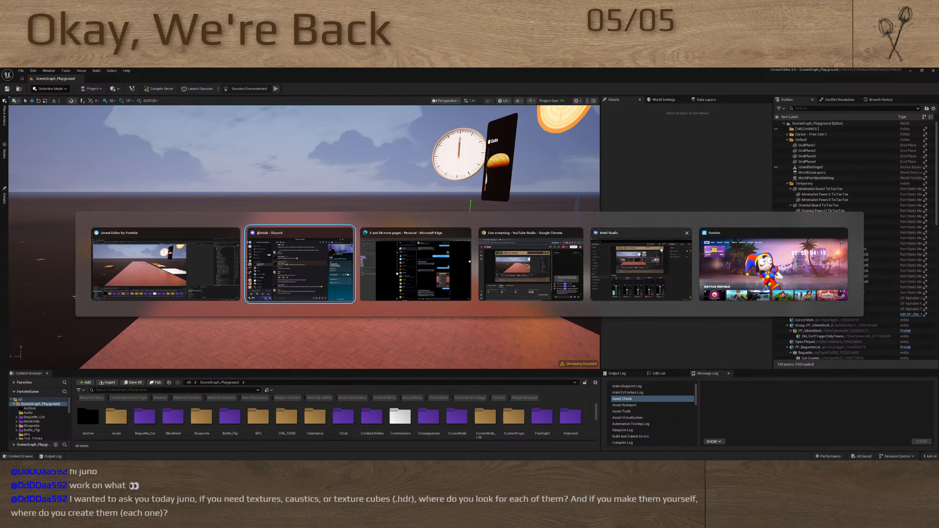
key(Escape)
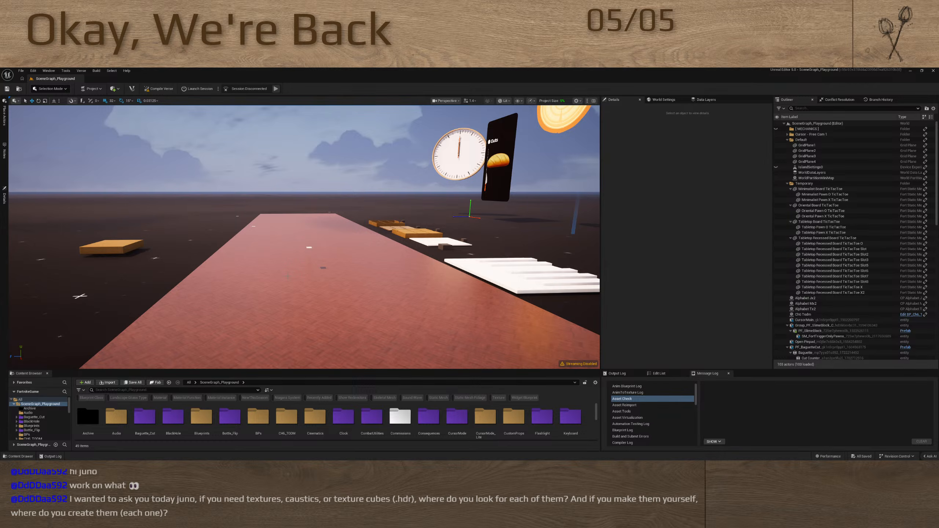
right_drag(288, 277, 300, 279)
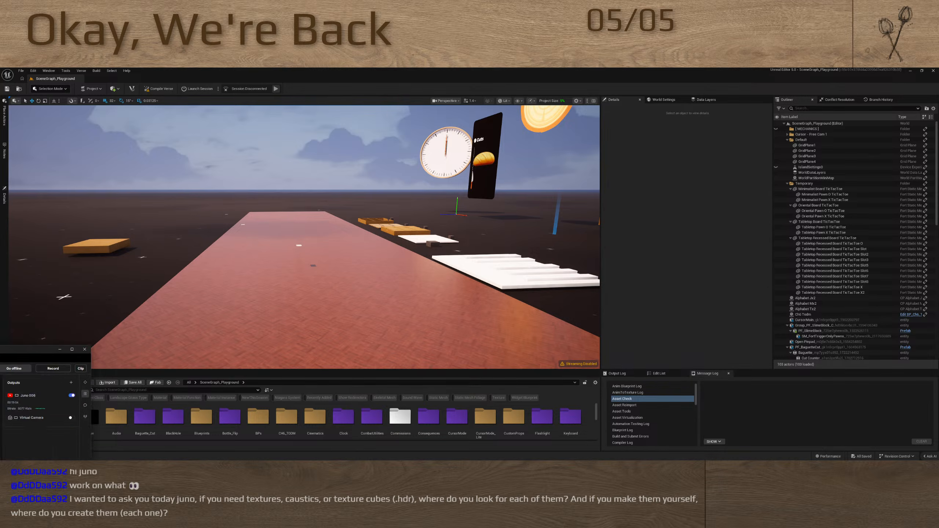
Move the streaming controls window off the editor and dismiss the incoming message pop-ups
drag(1, 349, 472, 465)
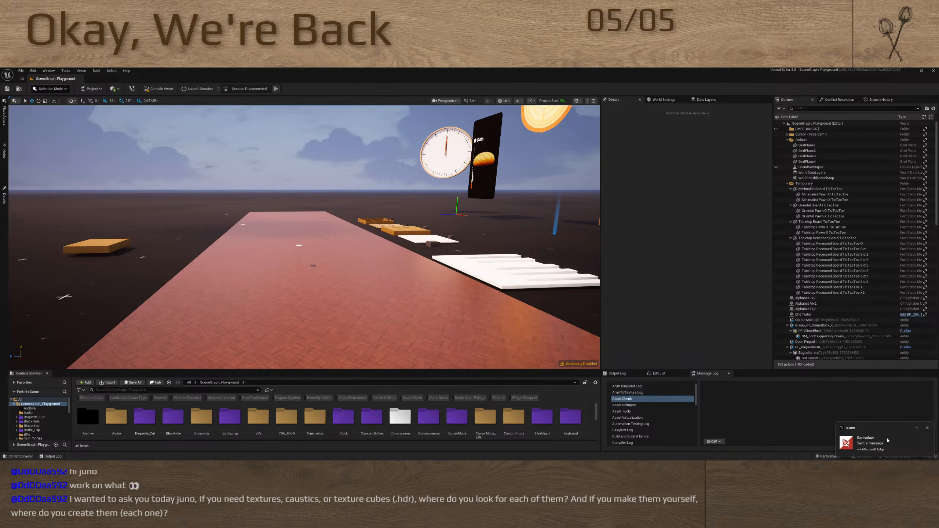
drag(887, 440, 937, 440)
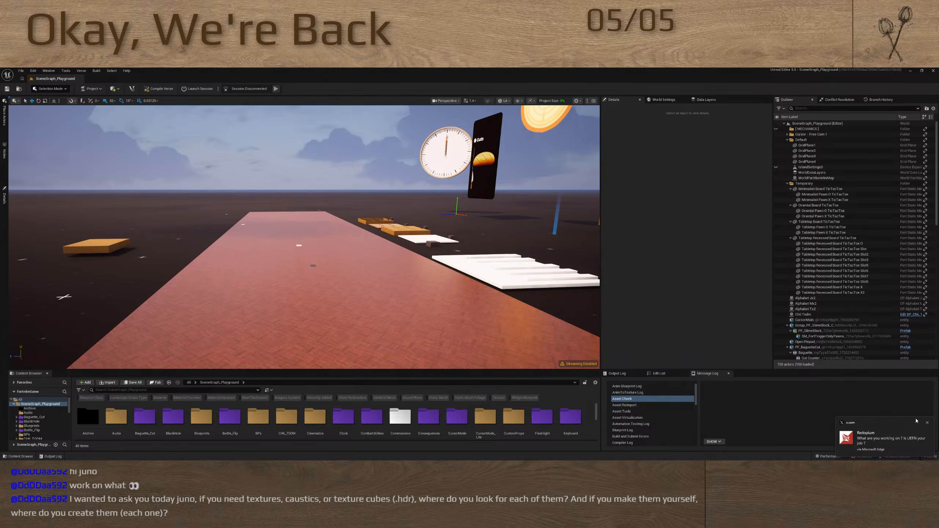
click(927, 423)
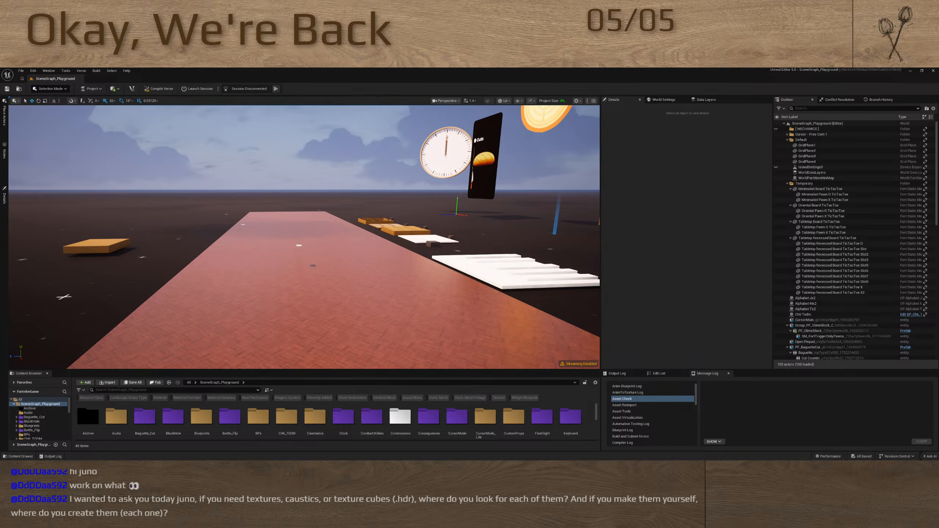
Turn on Do not disturb for Windows notifications and dismiss the newest x.com message
key(alt+Tab)
key(super)
click(918, 454)
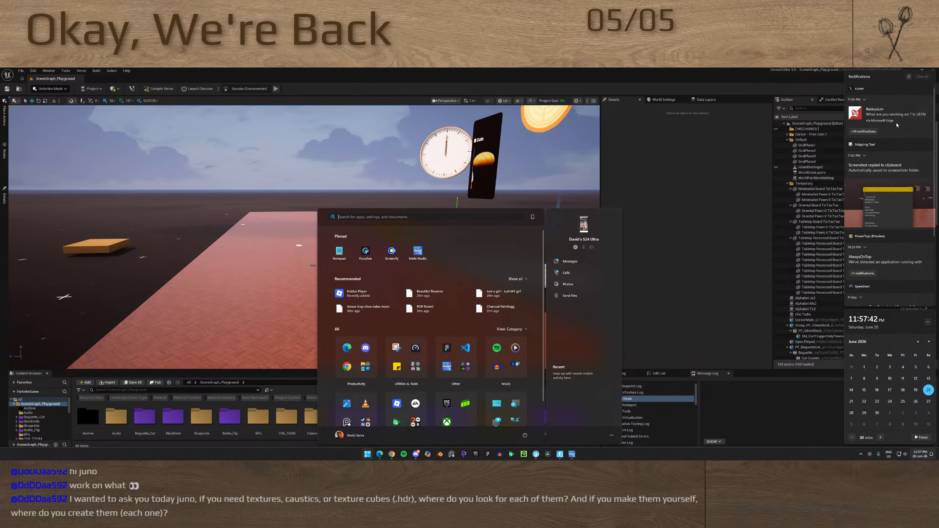
click(908, 77)
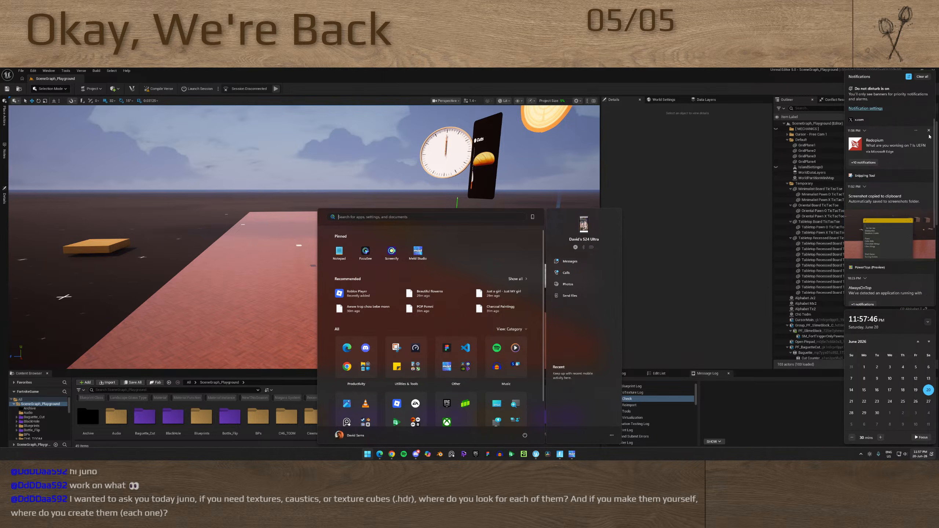
click(929, 132)
key(super)
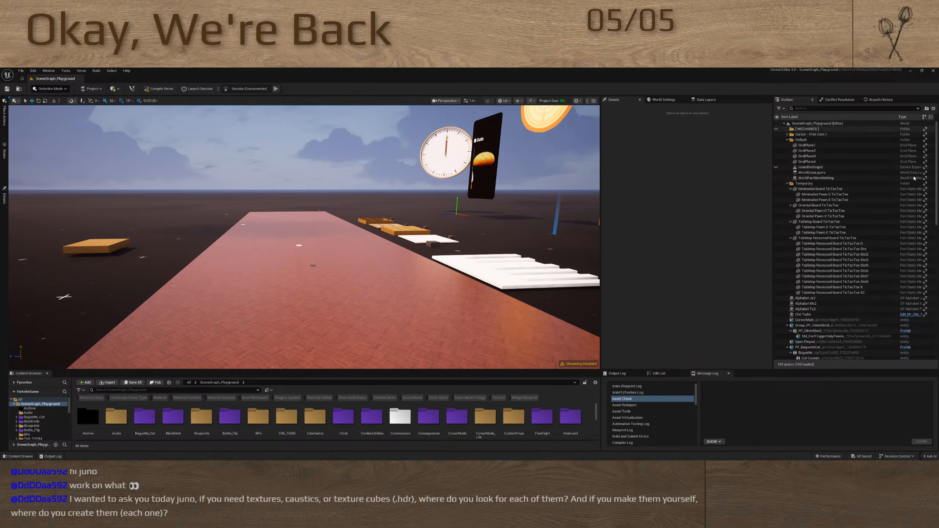
Clear the PowerToys and Speedtest notifications and another x.com message from the Windows notification list
key(super)
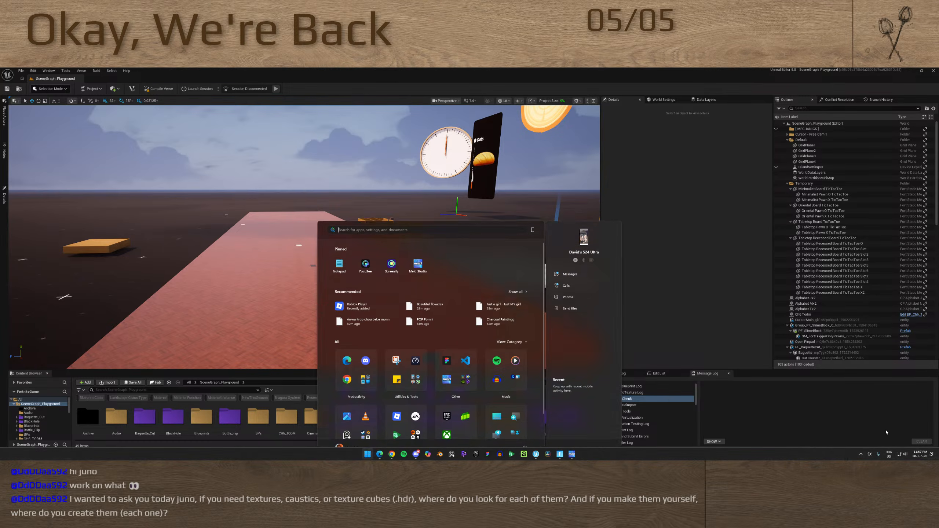
click(923, 454)
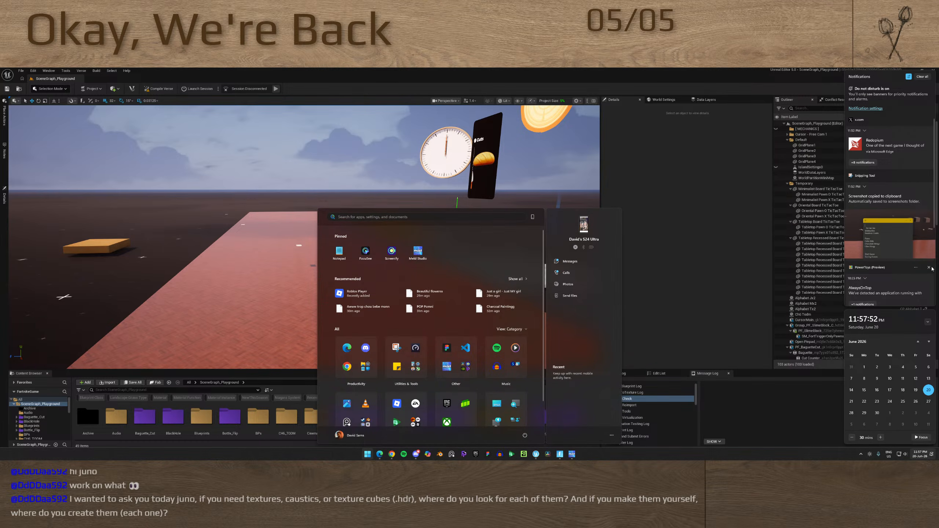
click(928, 267)
click(929, 272)
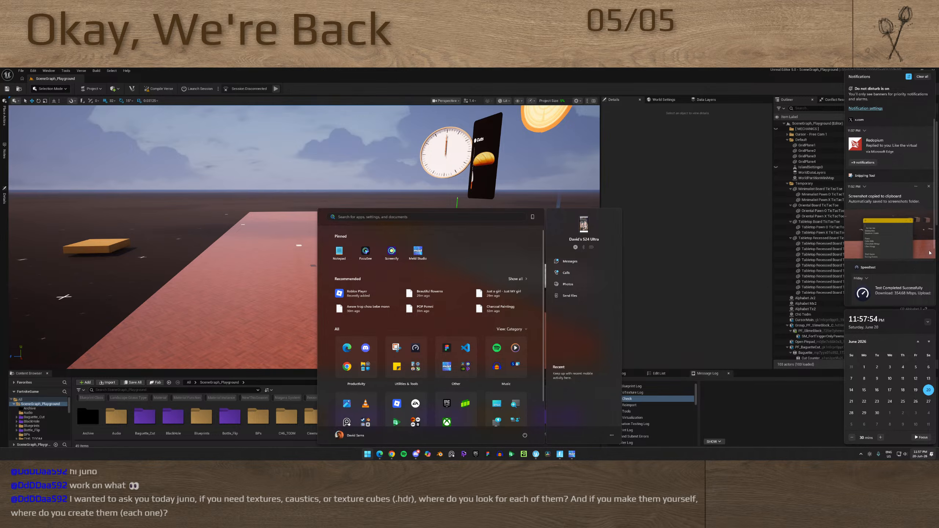
click(928, 132)
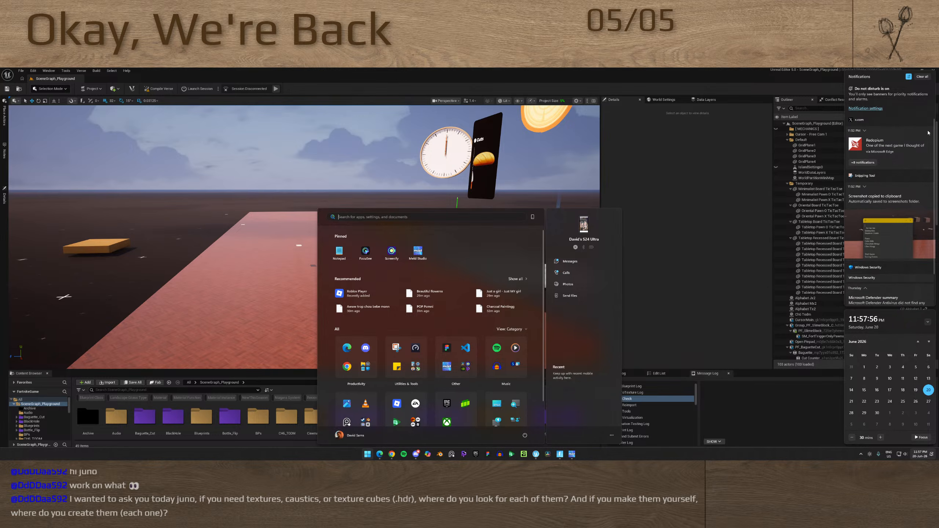
key(Escape)
key(Escape)
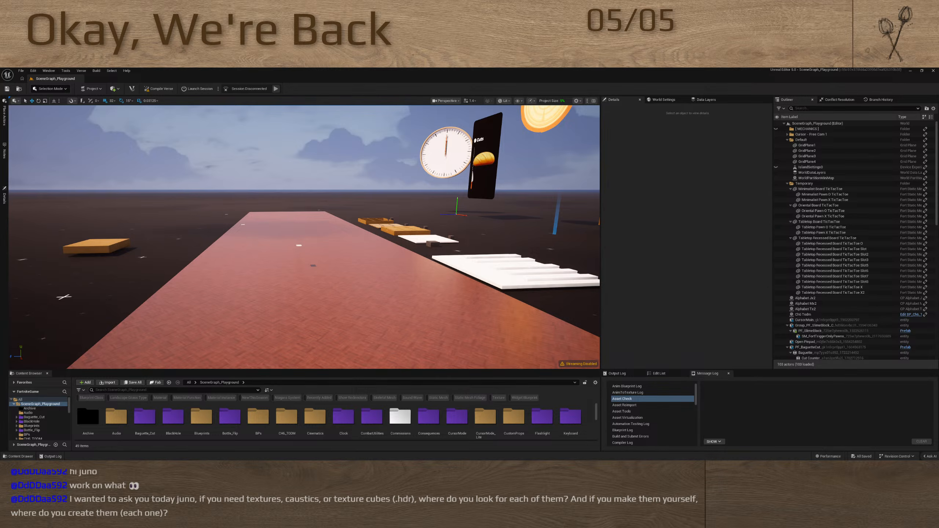
Check the Fortnite lobby, switch back to Unreal Editor for Fortnite and try to launch an edit session
key(super)
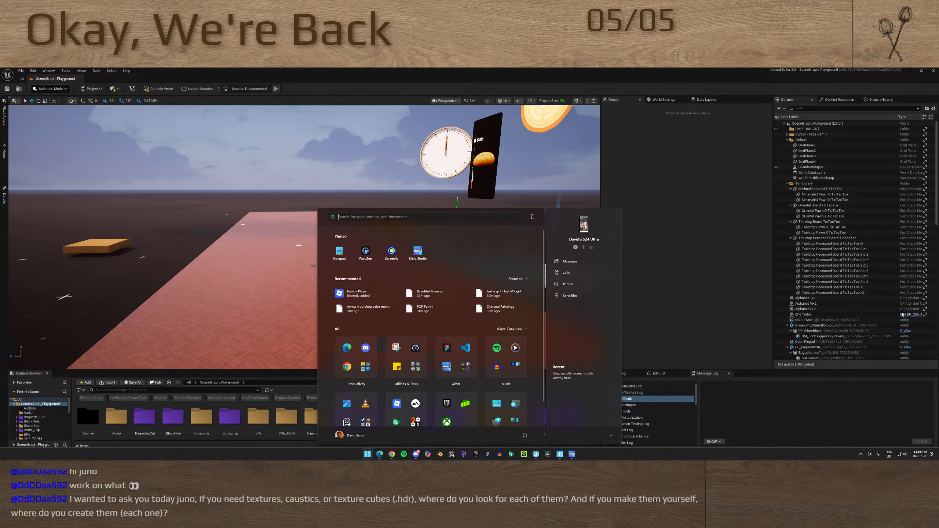
key(alt+Tab)
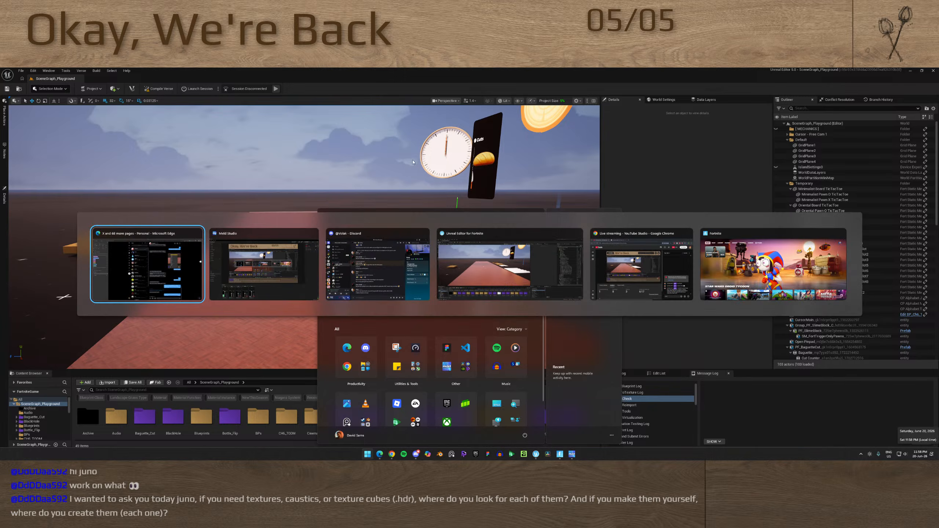
click(751, 258)
key(alt+Tab)
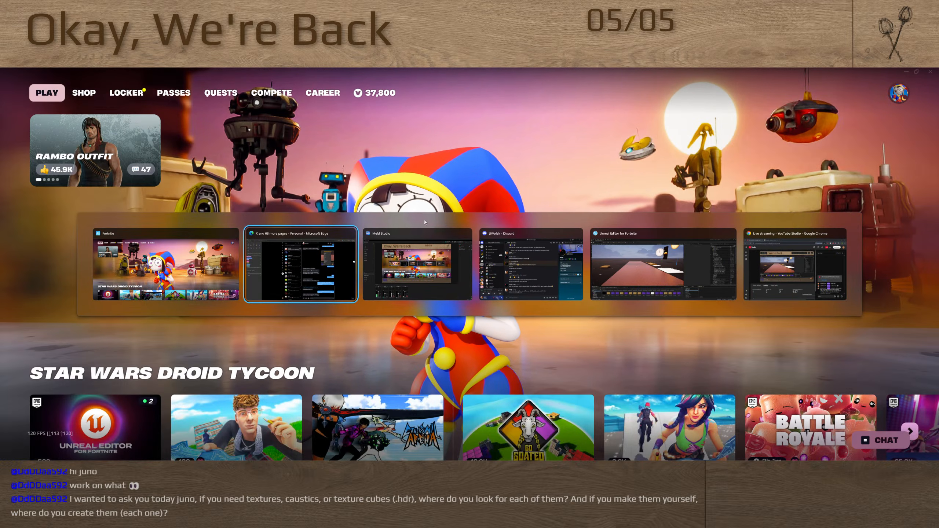
click(635, 260)
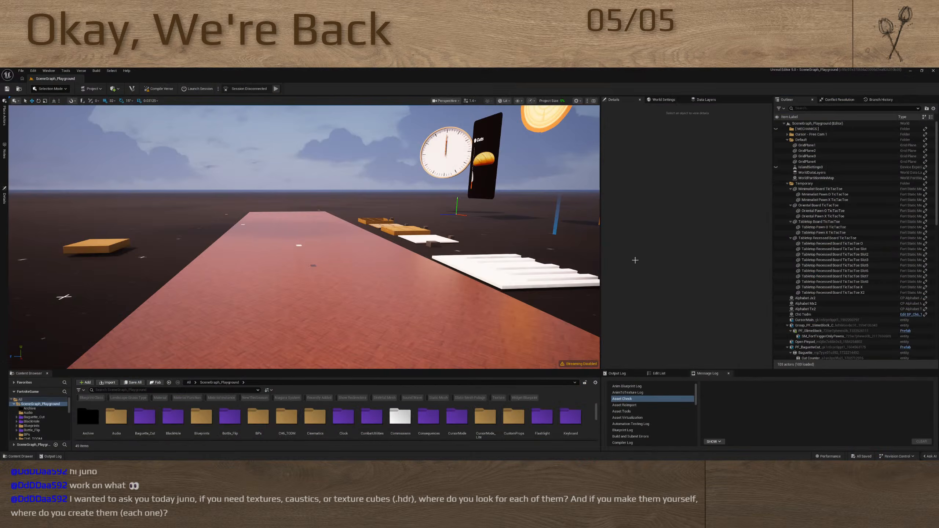
click(189, 91)
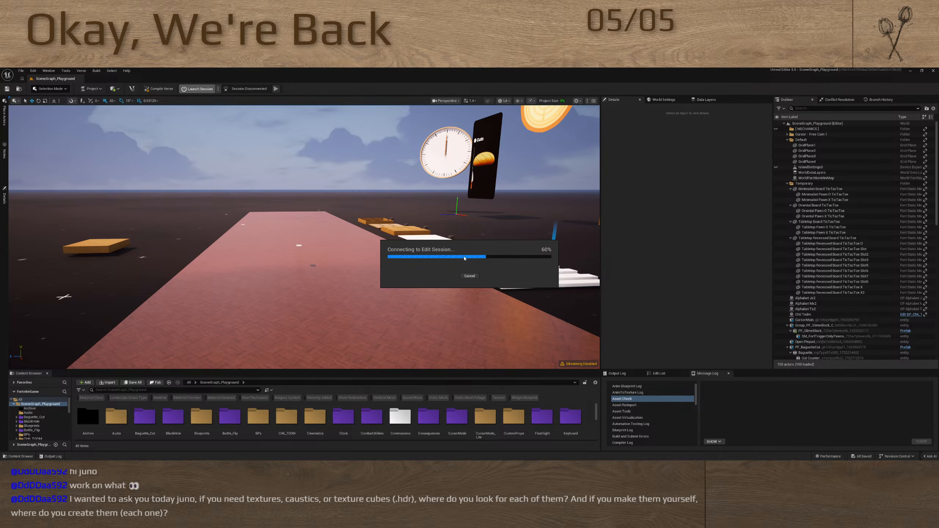
Dismiss both connection failure messages and launch the edit session again
key(alt+Tab)
key(alt+Tab)
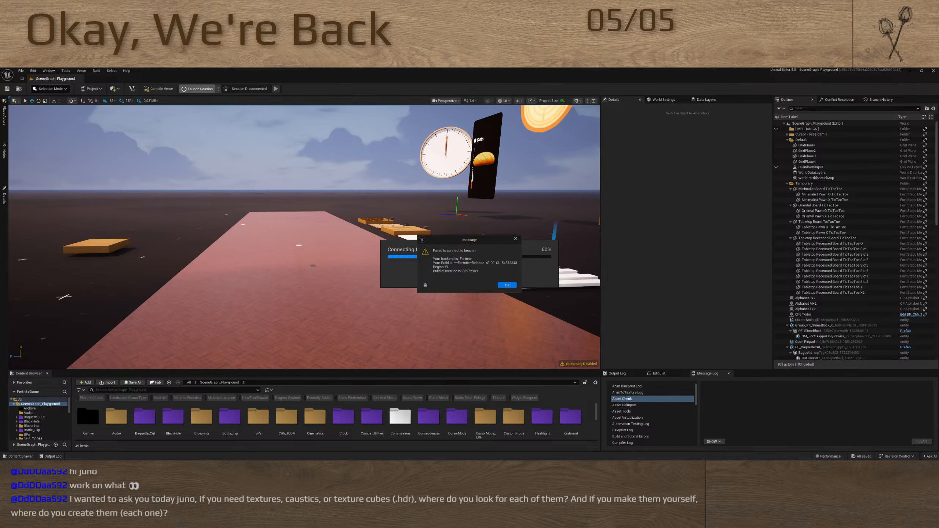
click(507, 284)
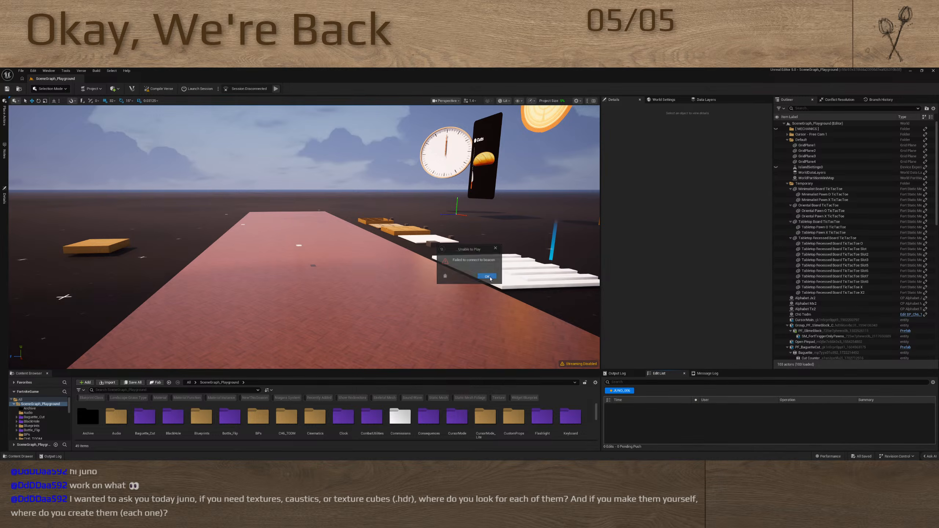
click(487, 277)
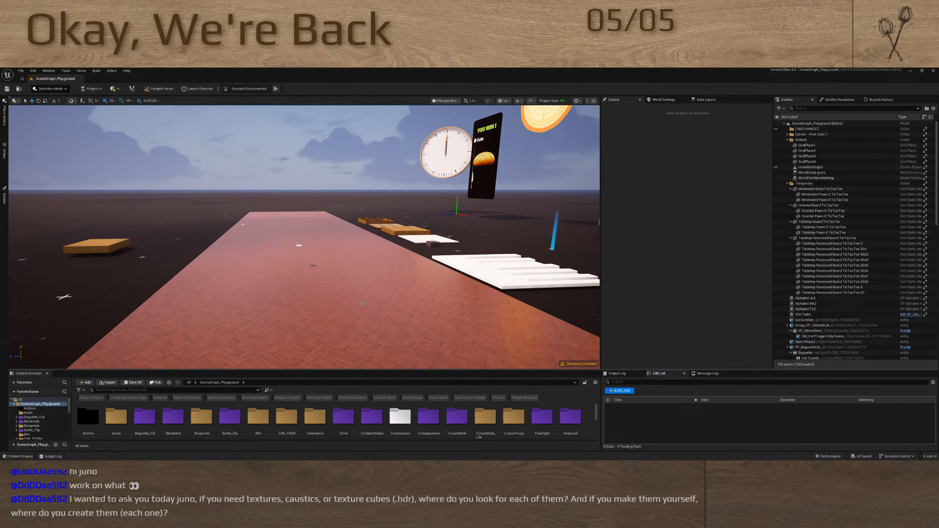
click(200, 89)
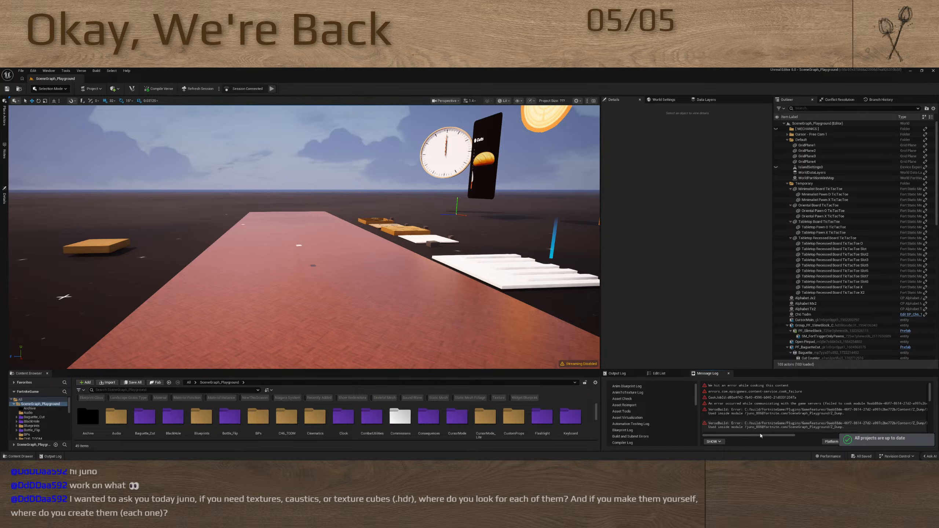
Open lab.verse from the Z_Dump folder in Visual Studio Code and delete the second_lab_component and some_class classes
mouse_move(760, 436)
mouse_down()
mouse_move(792, 436)
mouse_move(759, 436)
mouse_up()
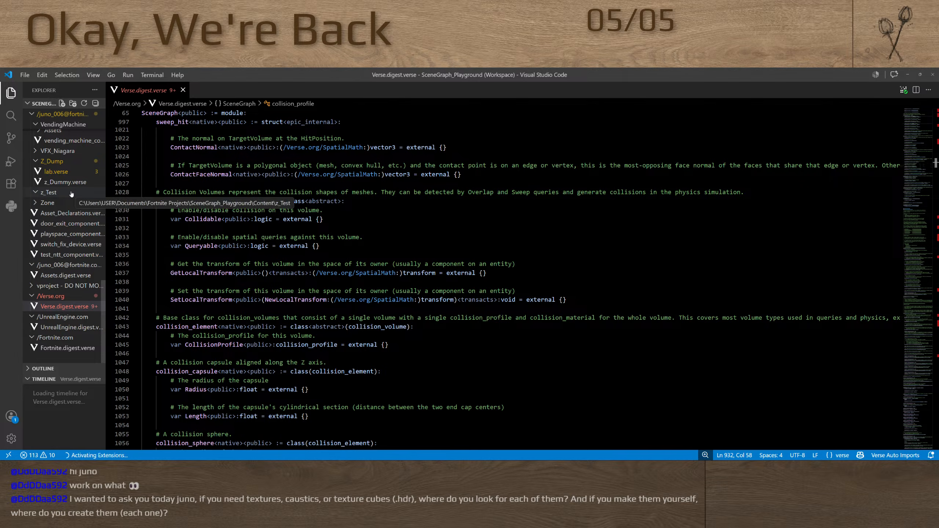
click(55, 172)
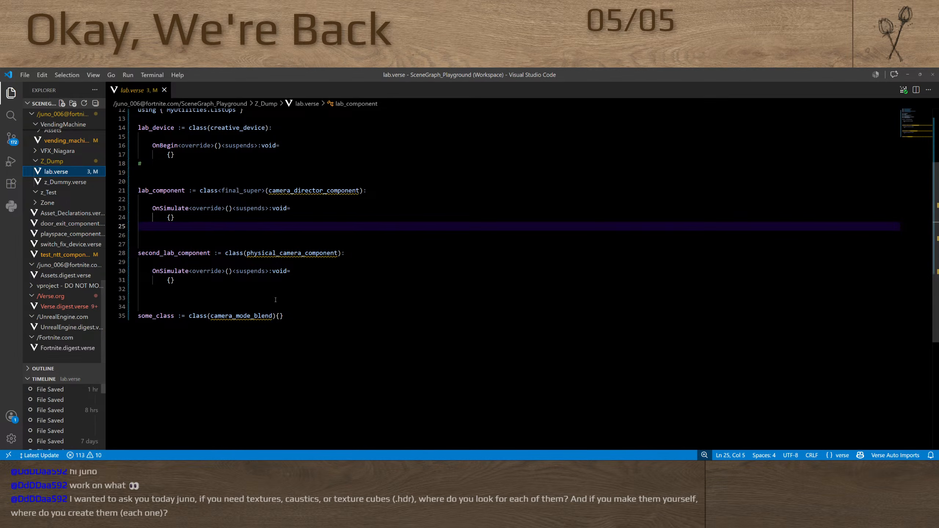
click(302, 253)
drag(284, 316, 124, 229)
key(Delete)
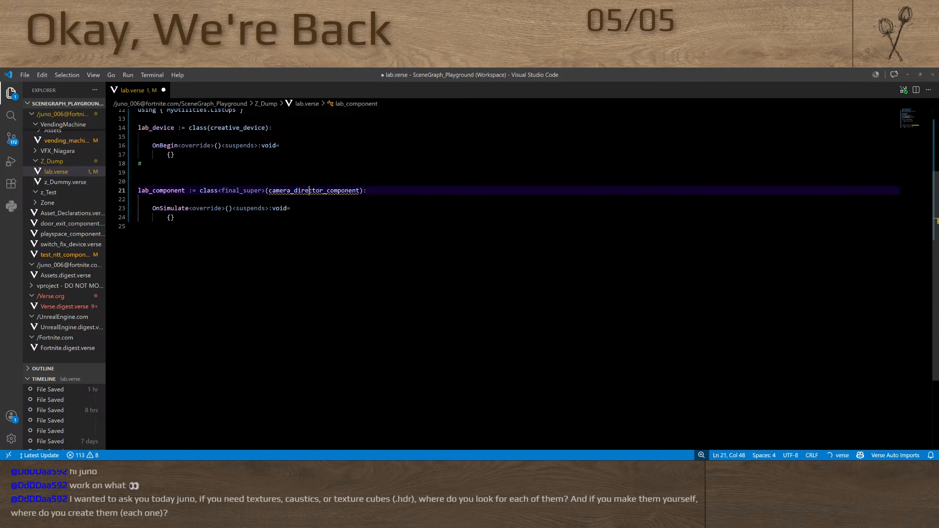
Change the parent class of lab_component to component, then save lab.verse and build the Verse code
double_click(325, 190)
click(328, 190)
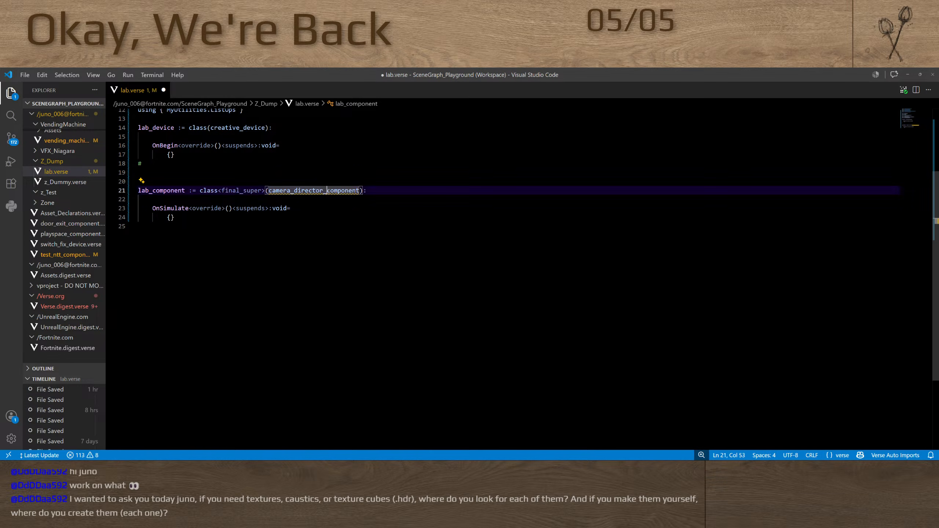
key(shift+Left)
key(shift+Left)
key(shift+Left)
key(shift+Left)
key(shift+Left)
key(shift+Left)
key(shift+Left)
key(shift+Left)
key(shift+Left)
key(shift+Left)
key(shift+Left)
key(shift+Left)
key(shift+Left)
key(shift+Left)
key(shift+Left)
key(shift+Left)
key(BackSpace)
click(311, 252)
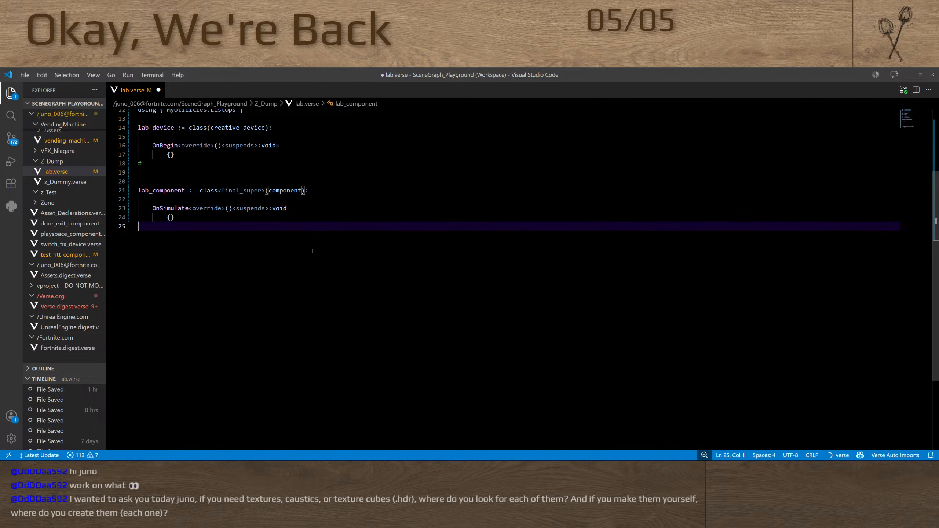
key(ctrl+s)
click(916, 90)
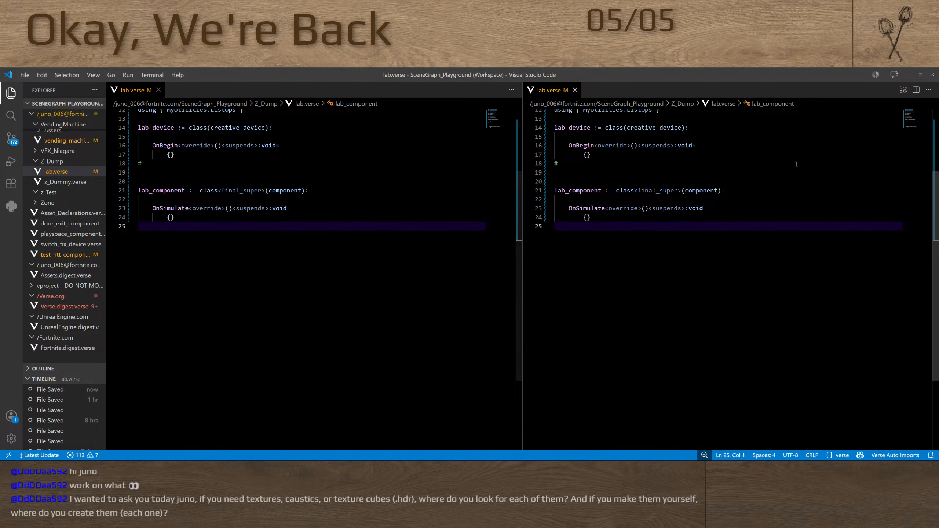
click(574, 90)
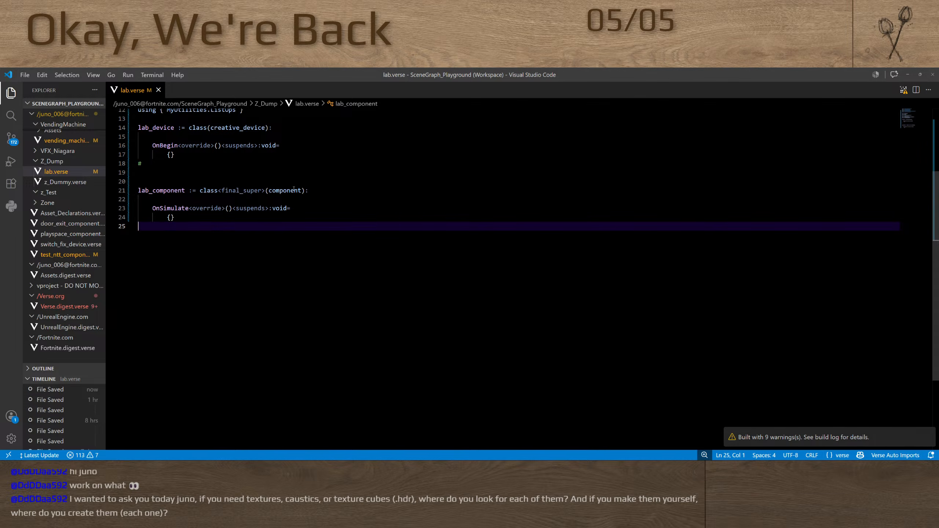
mouse_move(281, 191)
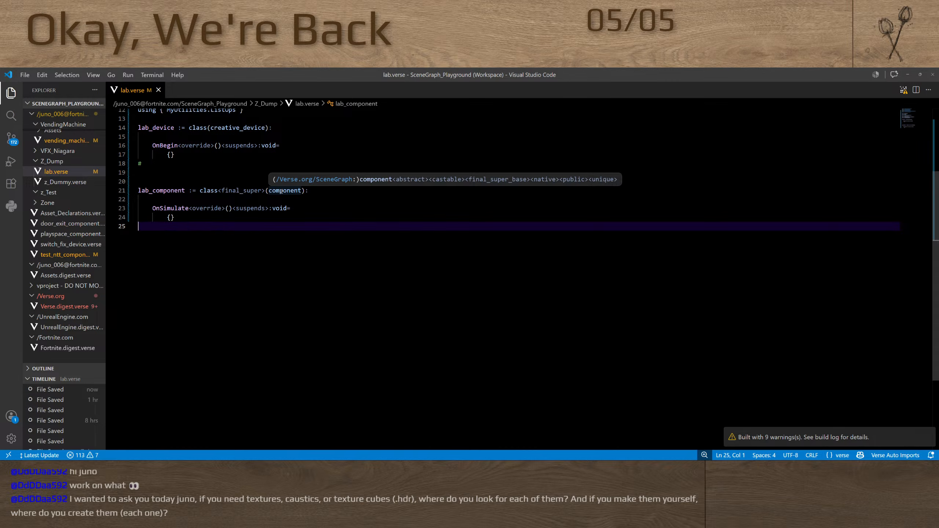
Switch back to Unreal Editor for Fortnite and clear the cook errors from the message log
key(alt+Tab)
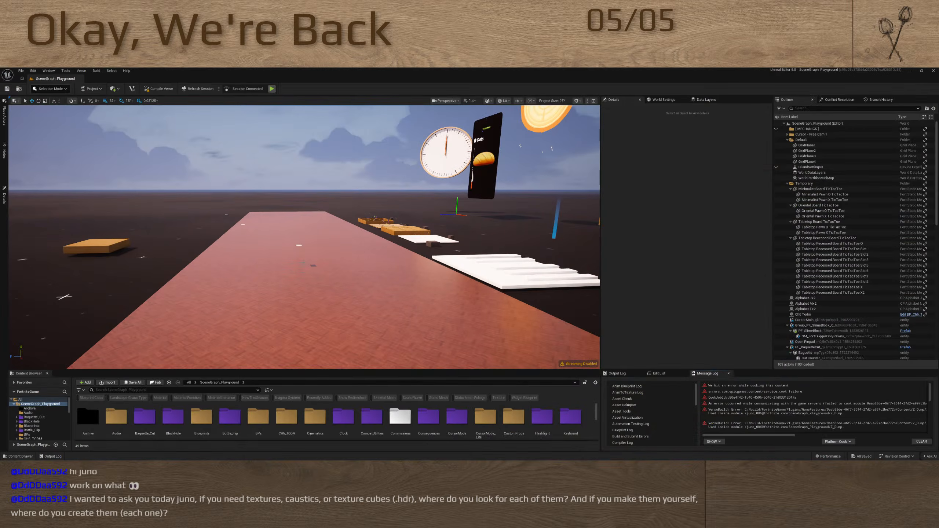
right_drag(323, 255, 323, 254)
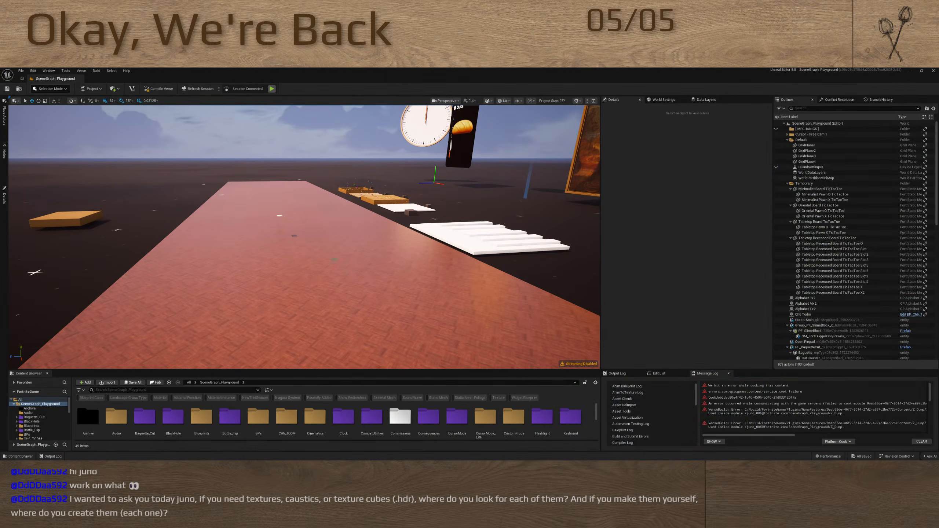
click(913, 442)
Switch to Fortnite and leave the failed edit session
key(alt+Tab)
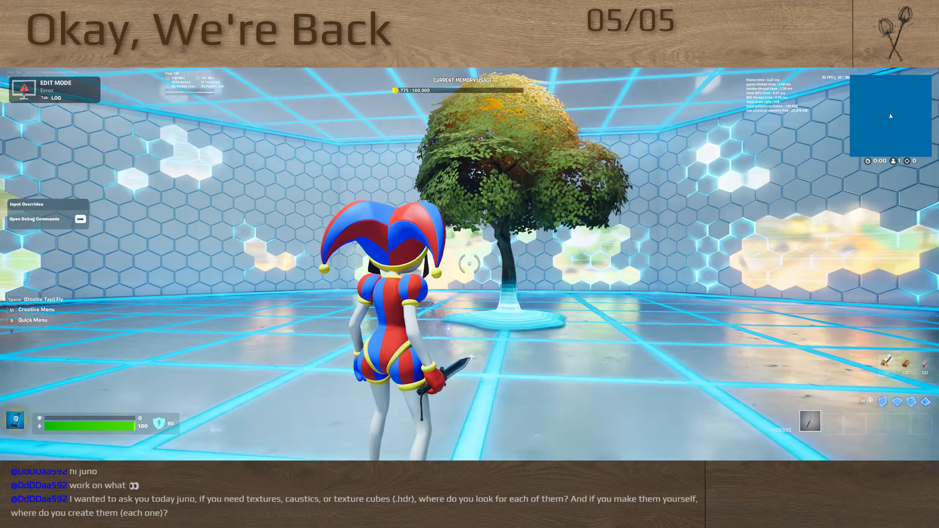
key(alt+Tab)
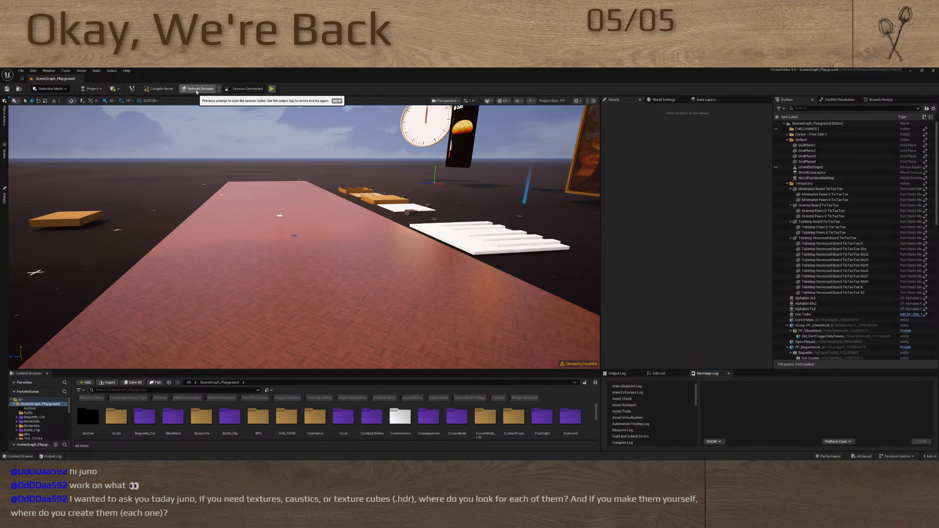
key(alt+Tab)
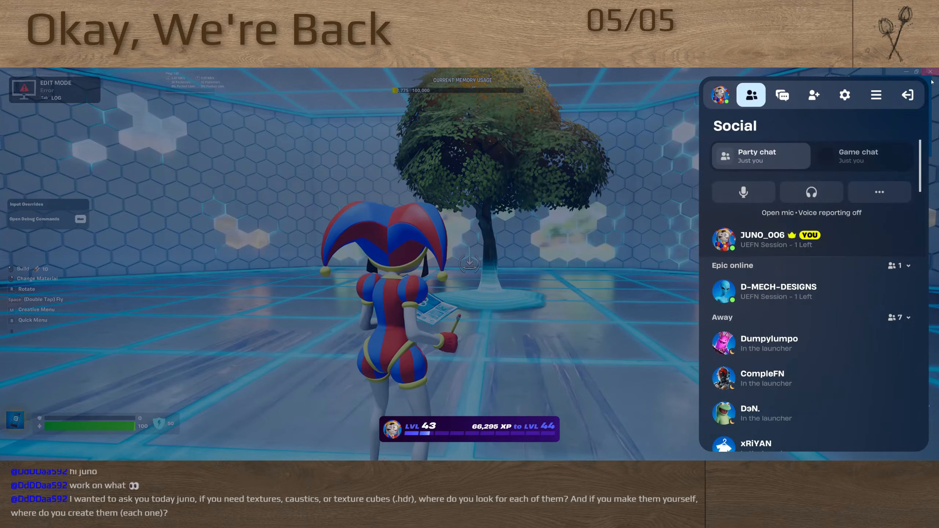
click(907, 95)
click(829, 168)
click(770, 250)
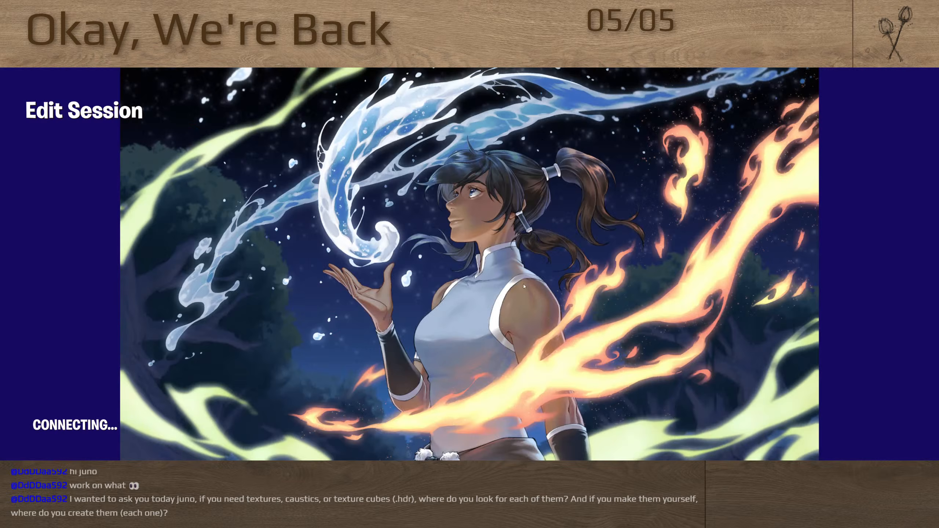
Close lab.verse in Visual Studio Code and start the available application update
key(alt+Tab)
key(alt+Tab)
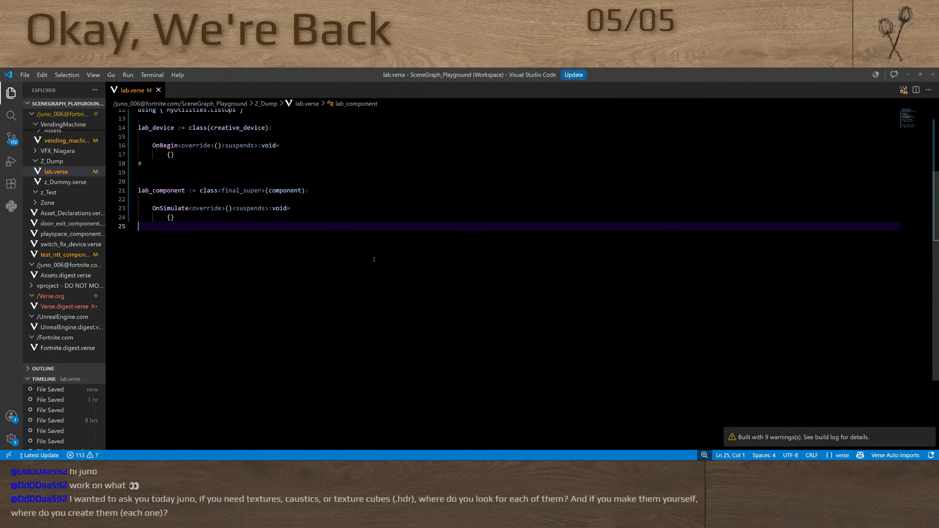
click(159, 89)
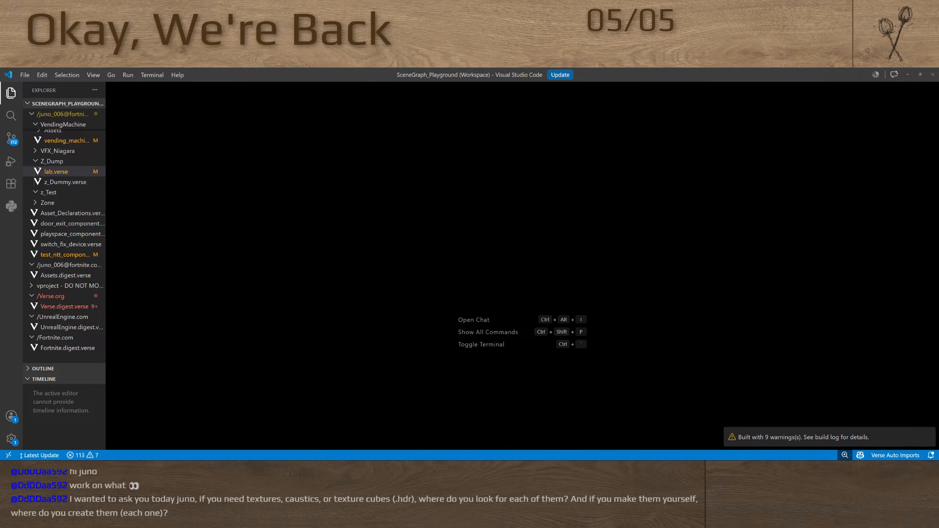
key(alt+Tab)
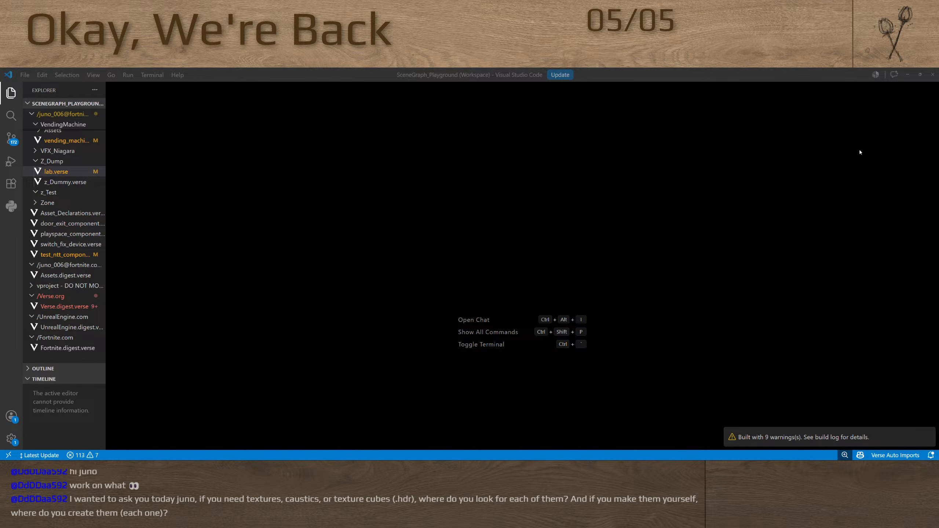
click(565, 75)
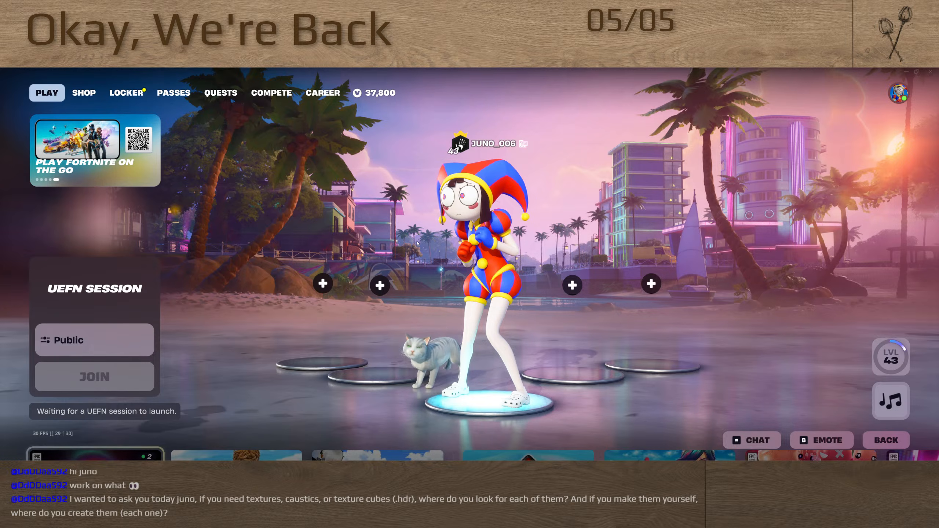
Return to Visual Studio Code and examine the details pages of the Auto Import Verse Files and Verse Auto Imports extensions
key(alt+Tab)
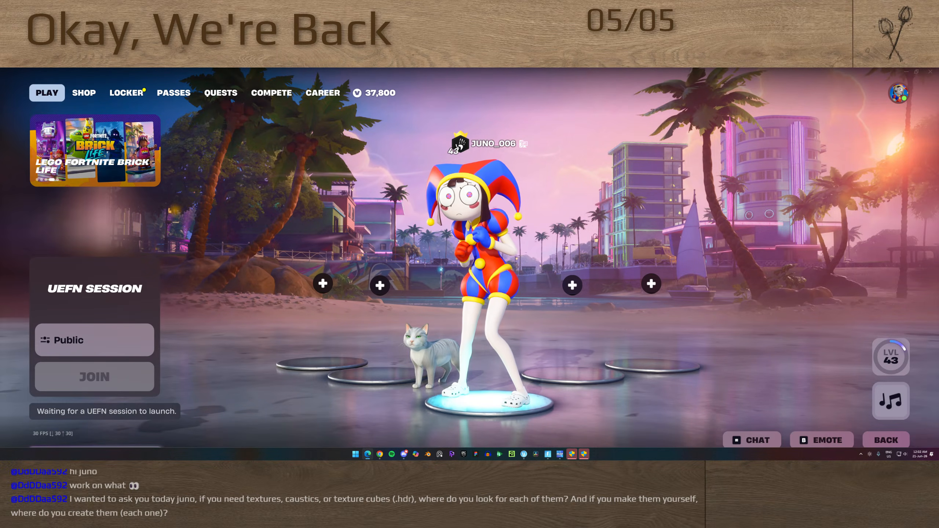
key(alt+Tab)
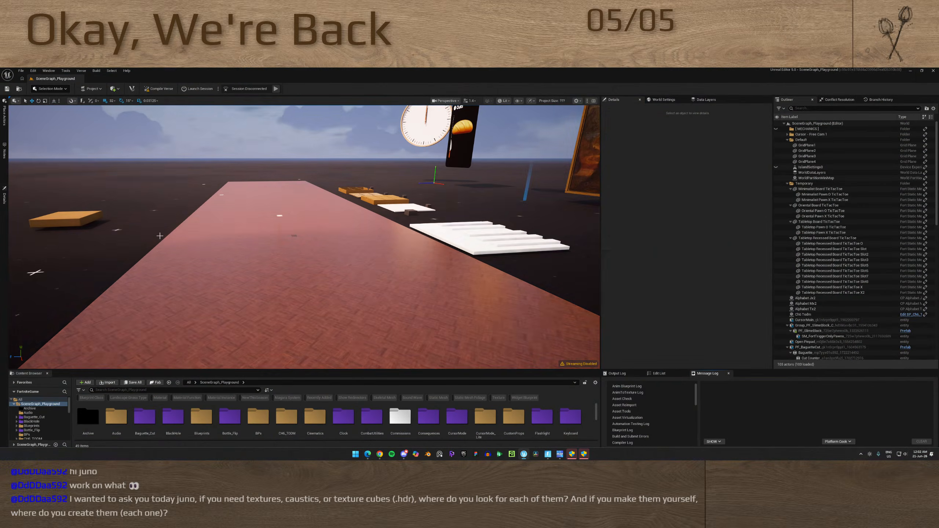
key(alt+Tab)
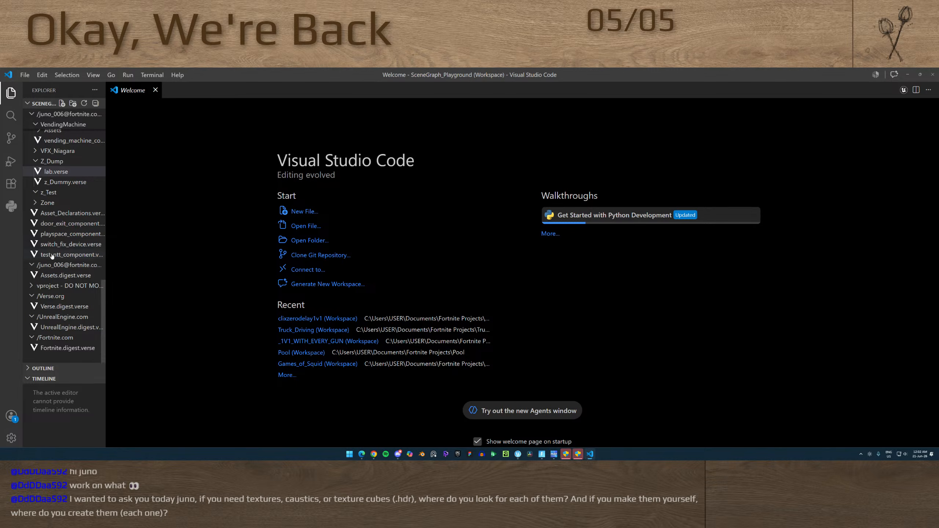
click(11, 183)
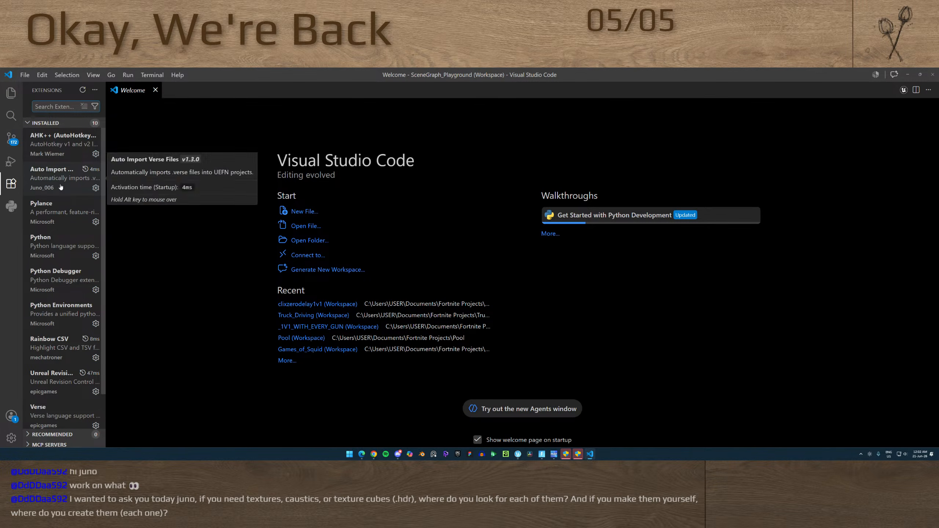
click(61, 187)
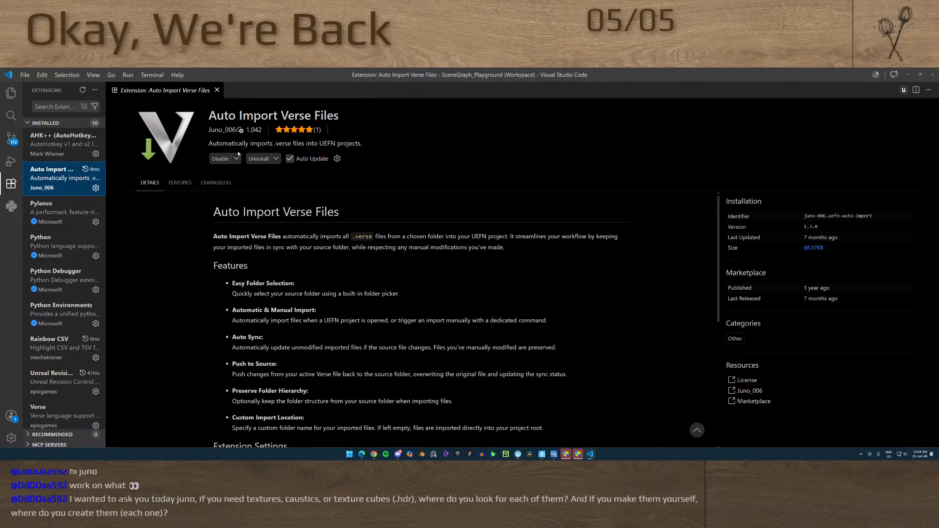
scroll(82, 353, down, 2)
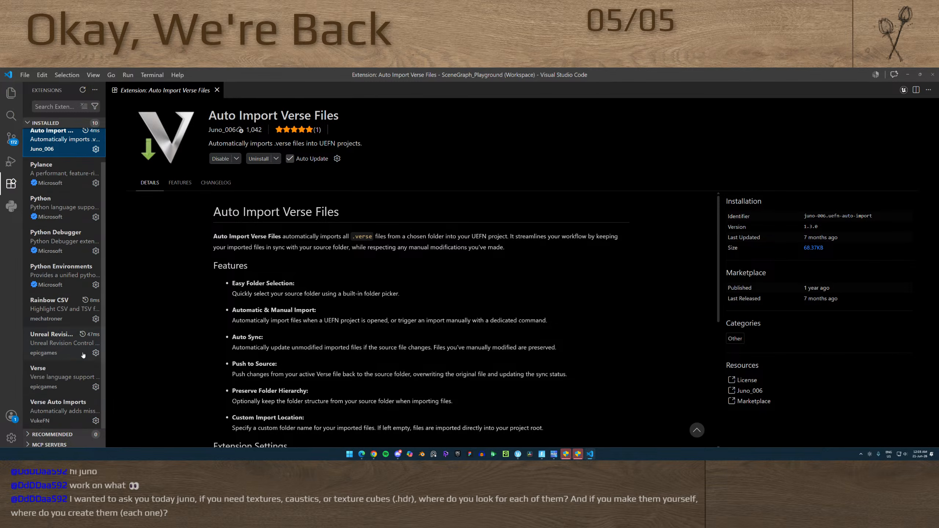
click(65, 403)
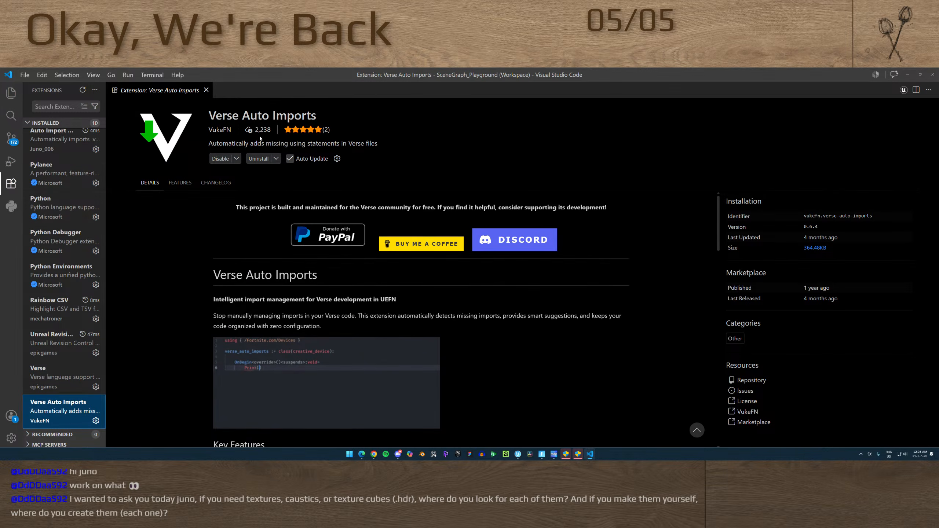
scroll(63, 207, up, 2)
click(56, 174)
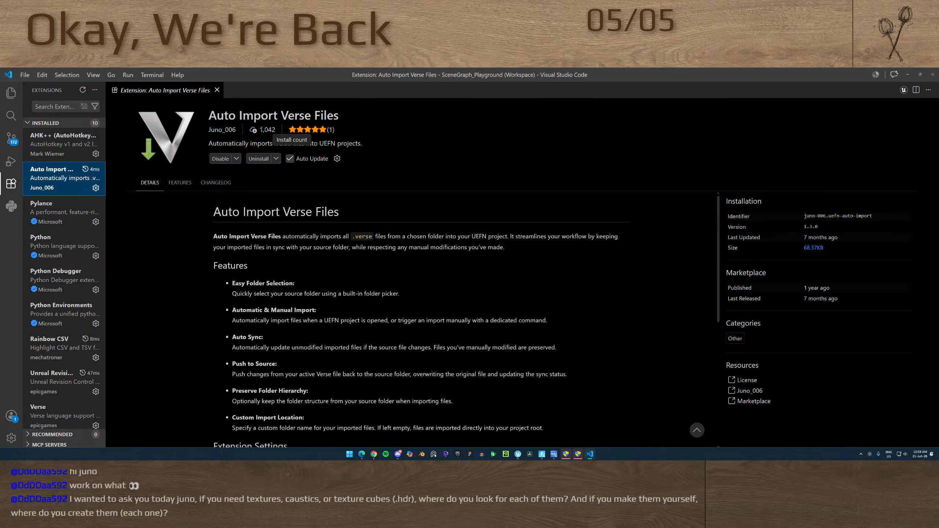
Close the Auto Import Verse Files details page, apply the available Visual Studio Code update, and cancel the duplicate Setup prompt
double_click(264, 129)
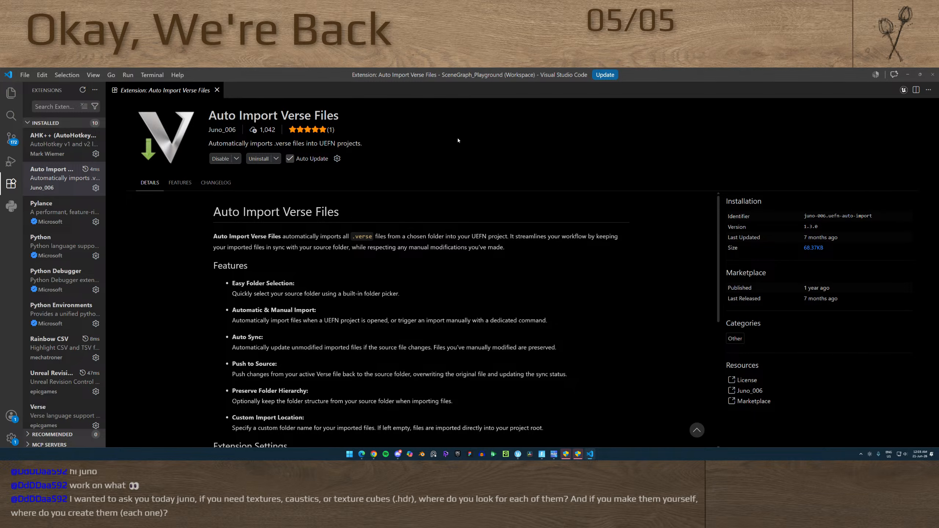
click(217, 90)
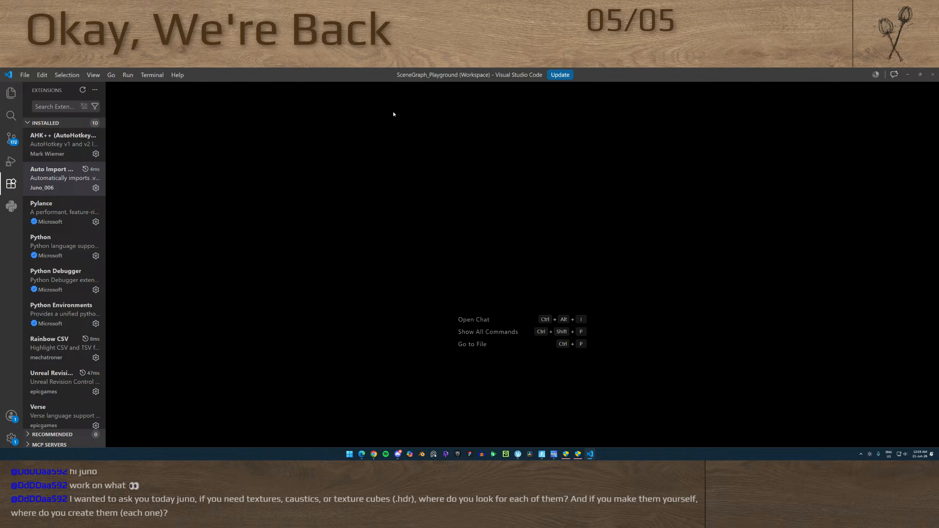
click(560, 75)
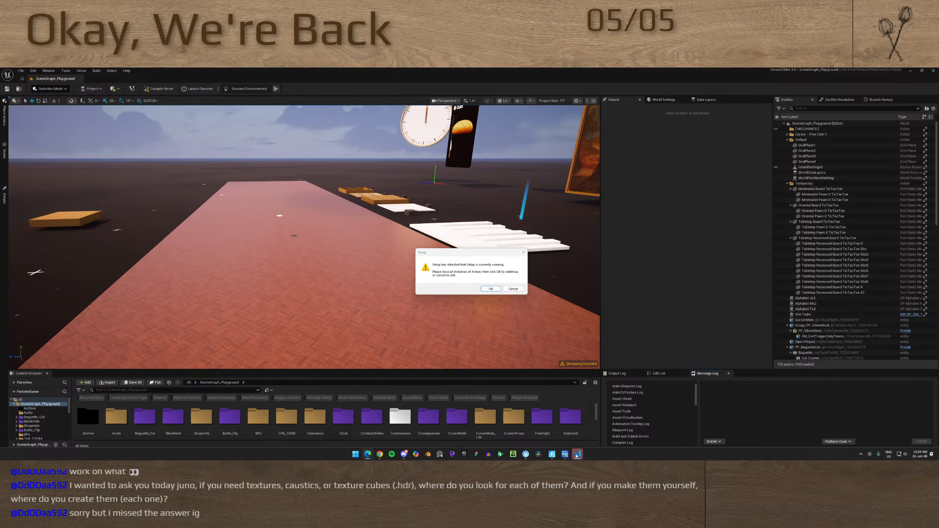
click(512, 290)
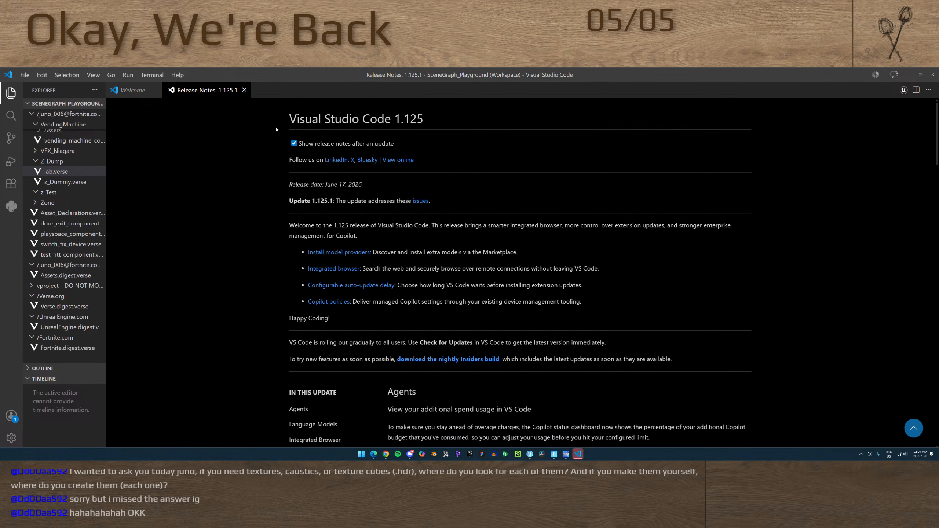
Close the release notes and Welcome page, then exit Visual Studio Code
click(244, 90)
click(156, 90)
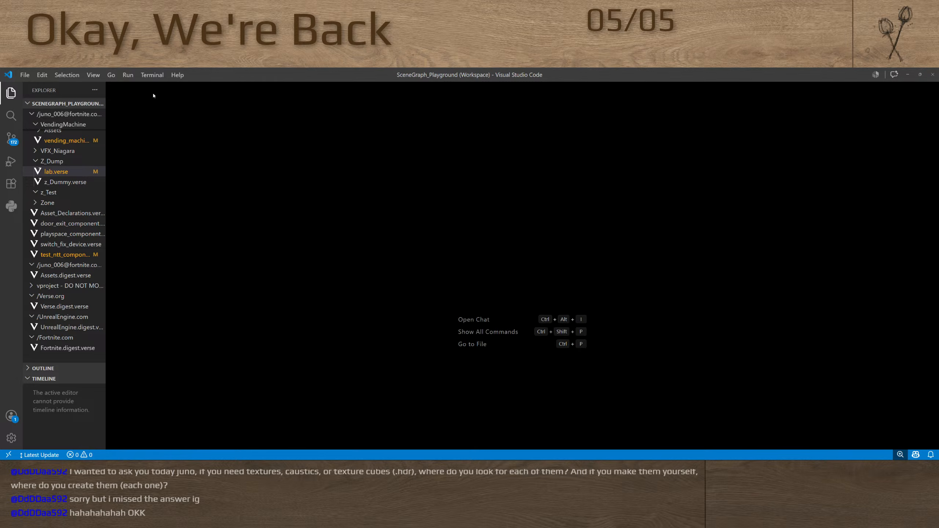
click(920, 75)
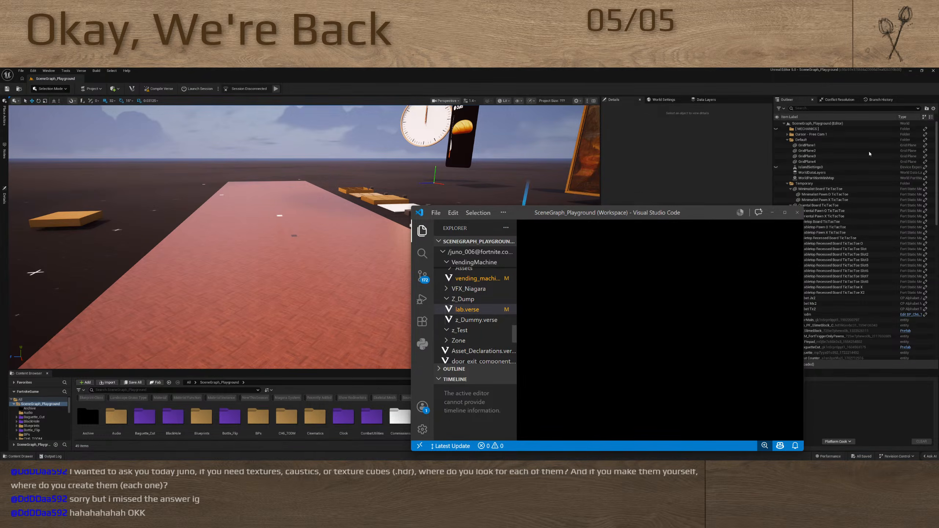
click(785, 213)
click(933, 76)
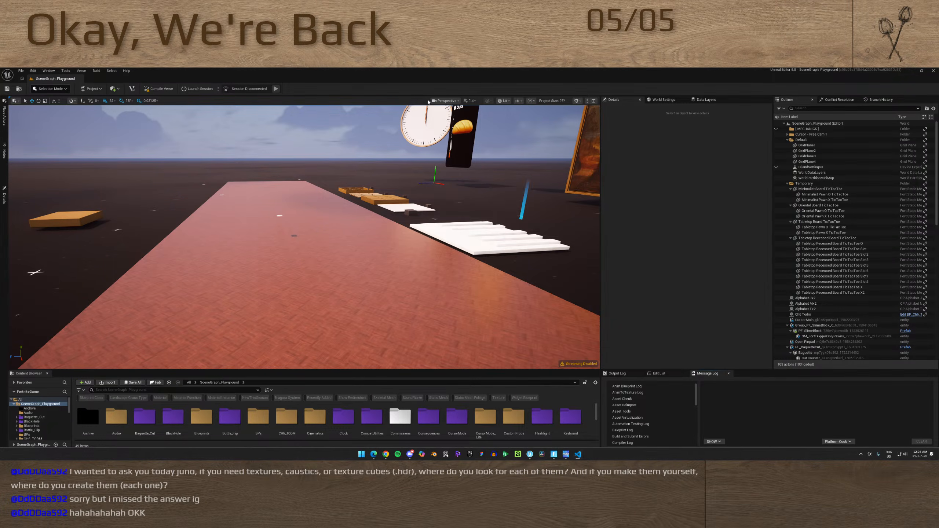
Compile the Verse code and launch an edit session for SceneGraph_Playground
click(159, 89)
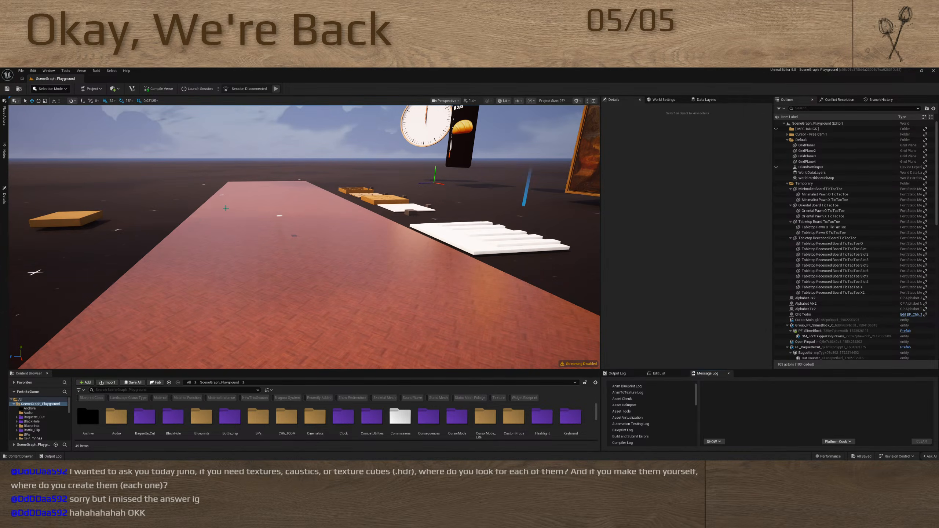
right_drag(369, 299, 364, 312)
click(196, 91)
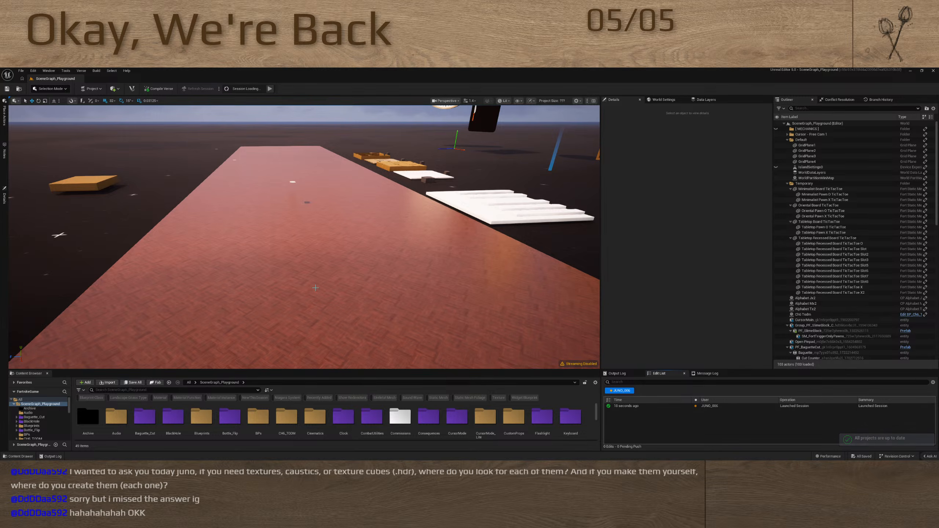
key(alt+Tab)
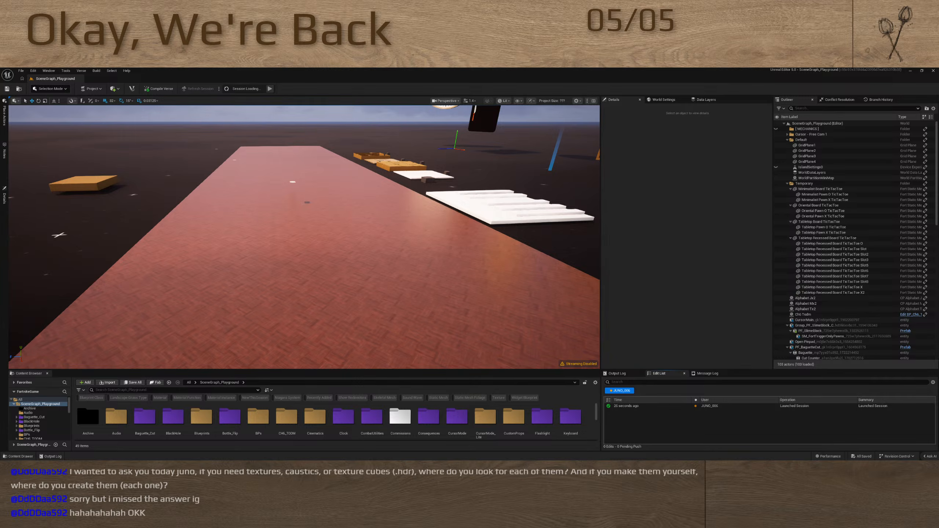
drag(480, 458, 420, 70)
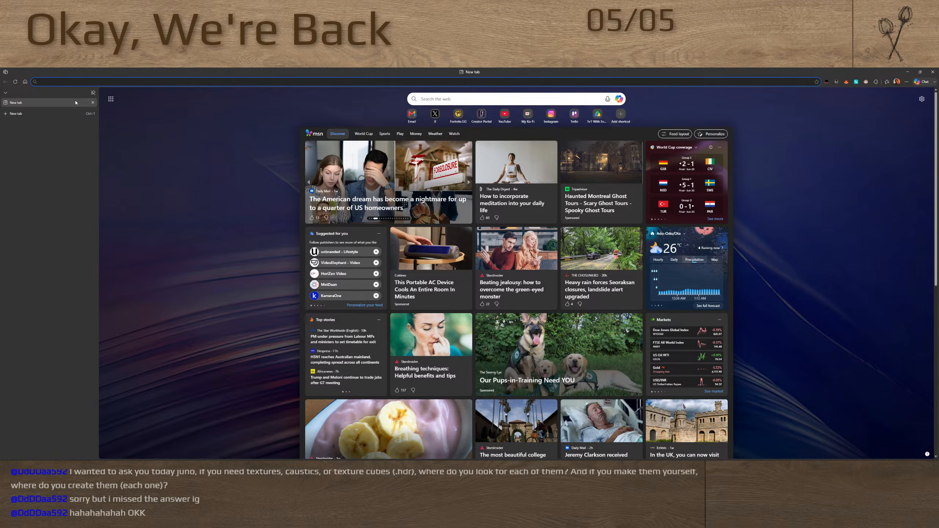
click(932, 72)
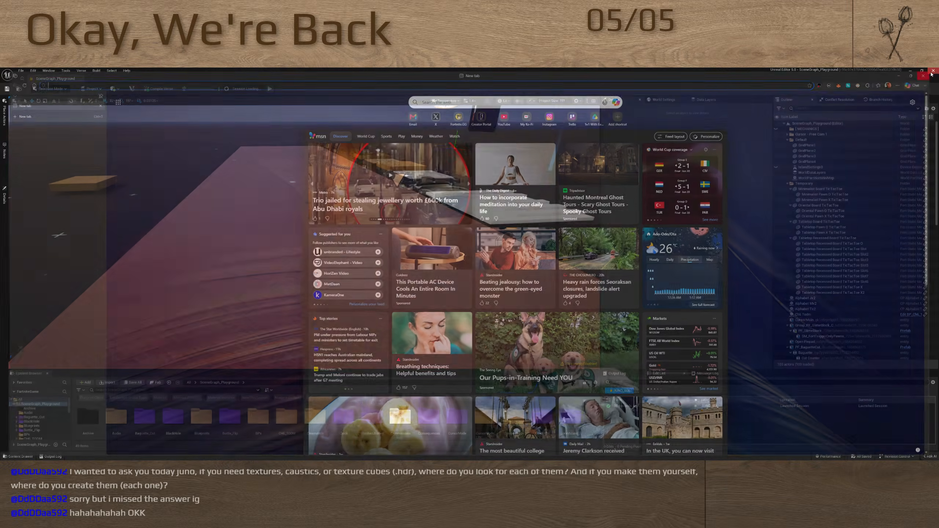
Switch to the main Microsoft Edge window, bring it onto this screen, and open the pinned Quixel Megascans page
key(alt+Tab)
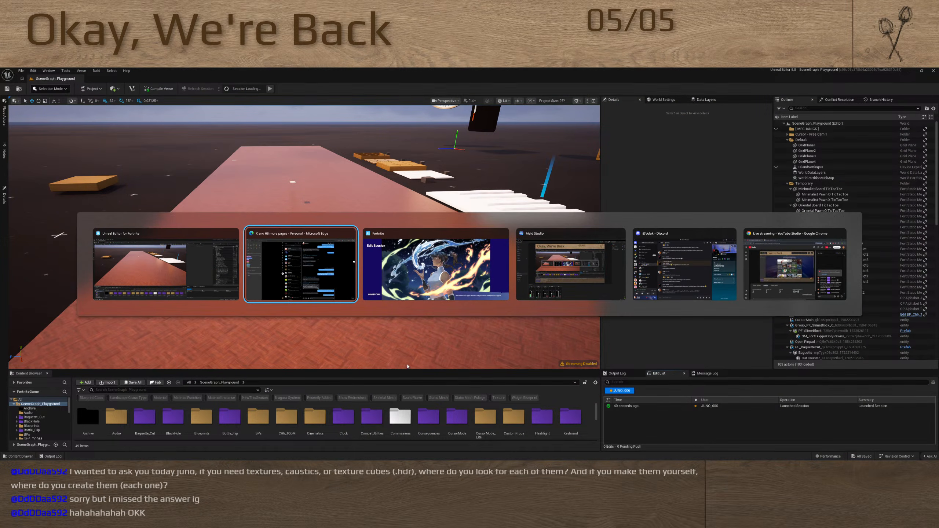
click(318, 271)
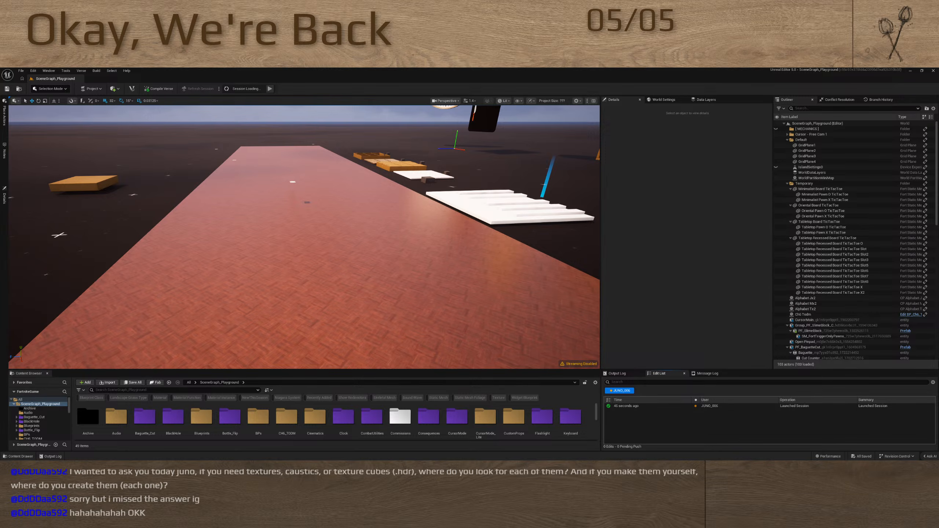
drag(259, 458, 341, 69)
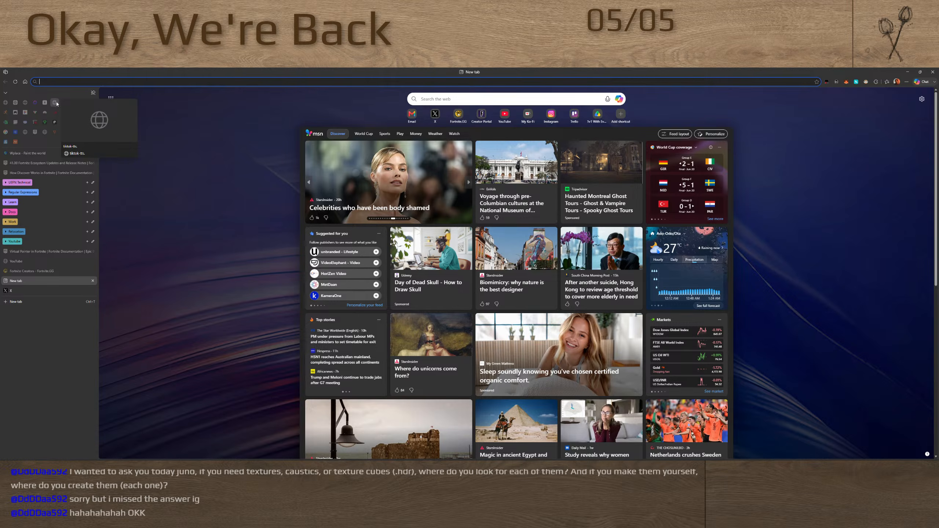
click(64, 102)
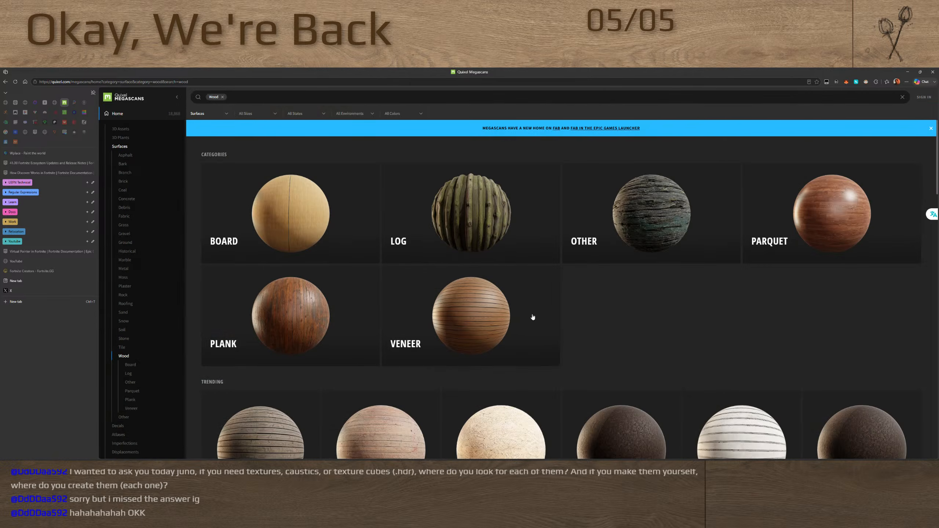
Browse the Quixel Megascans wood surfaces and preview the Cork Floor material
click(531, 314)
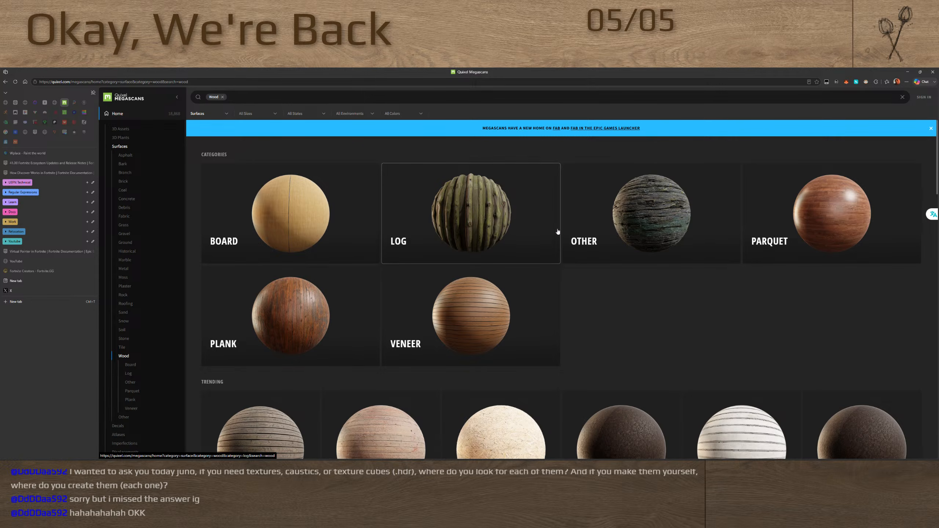
scroll(422, 216, down, 10)
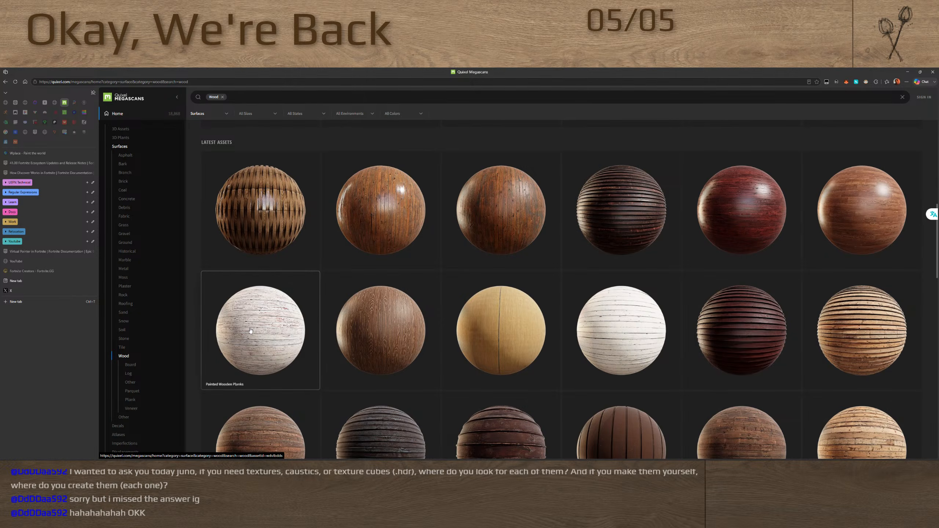
scroll(263, 280, down, 5)
scroll(263, 280, down, 2)
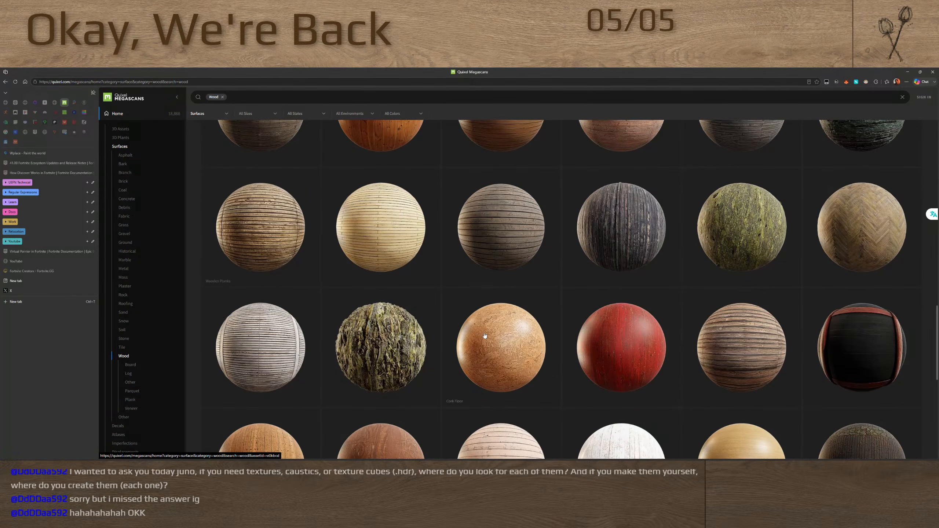
click(485, 342)
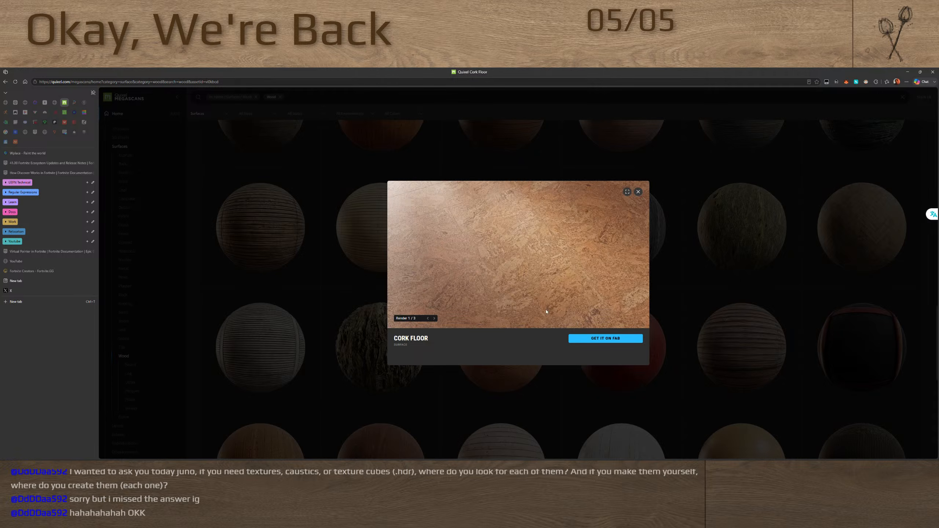
click(705, 294)
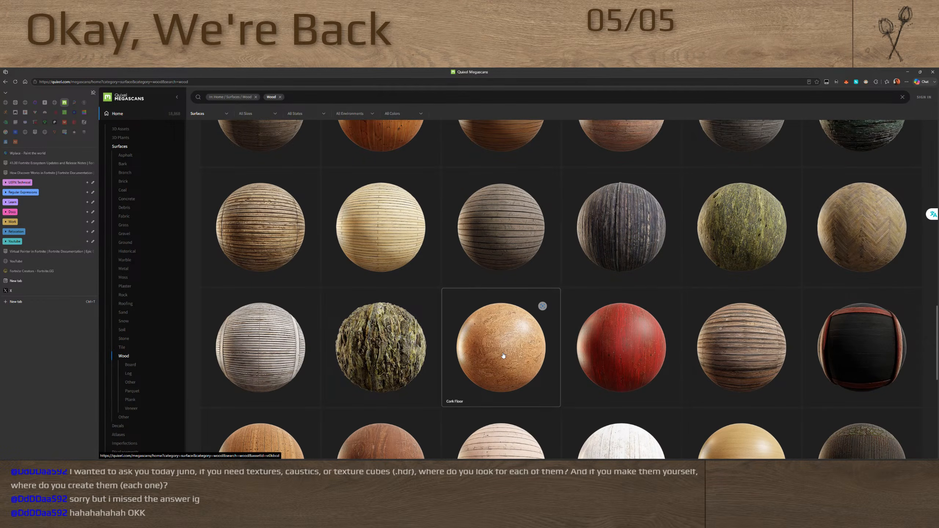
click(503, 356)
click(724, 300)
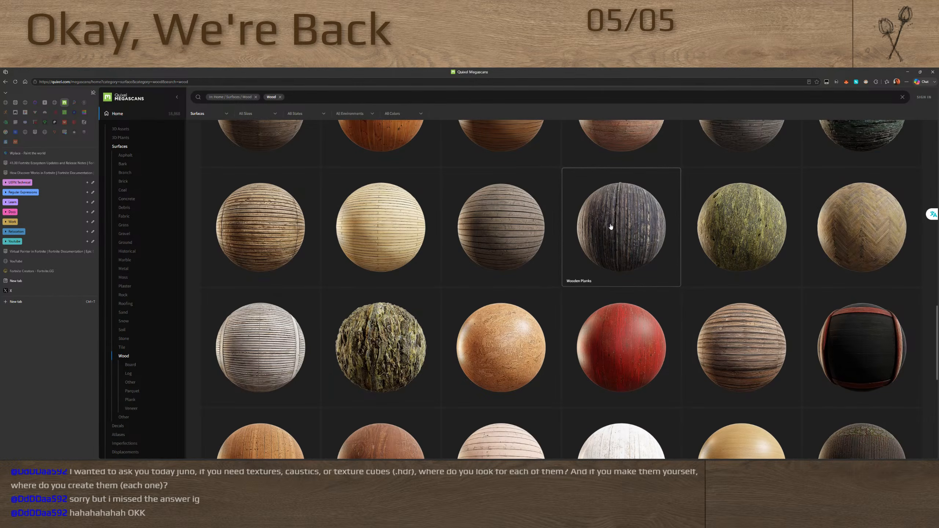
Narrow the wood surfaces to the Board category and preview the Old Plywood material
click(130, 364)
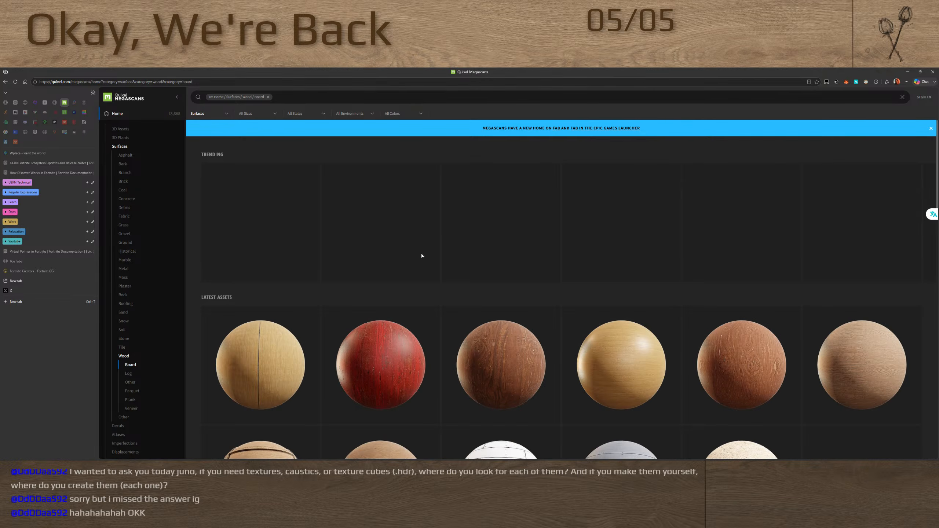
click(375, 362)
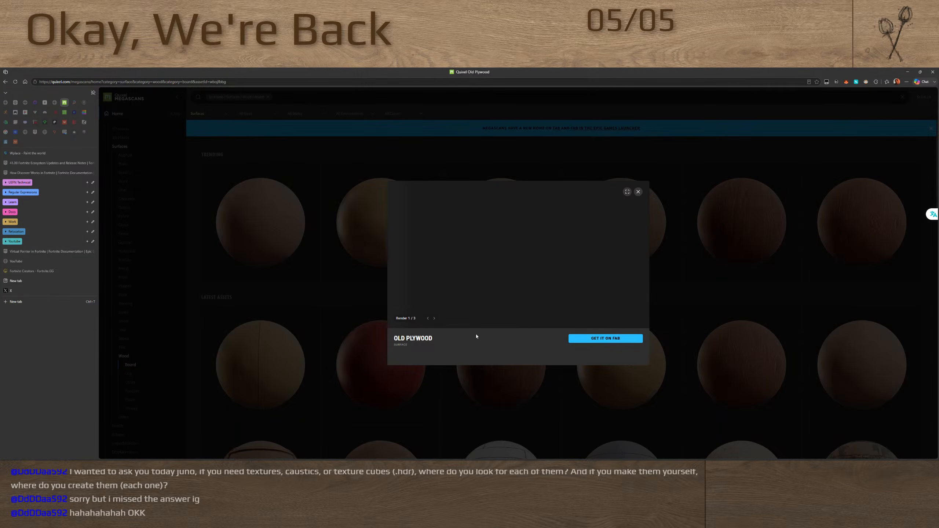
click(652, 235)
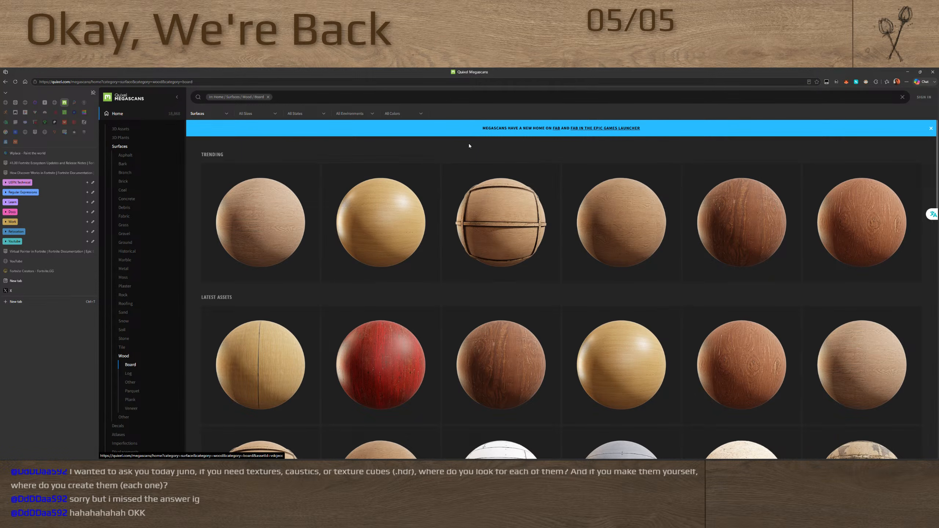
Open the Quixel Megascans store on Fab and filter its Material & Textures products to Debris under Damage & Grunge
click(556, 129)
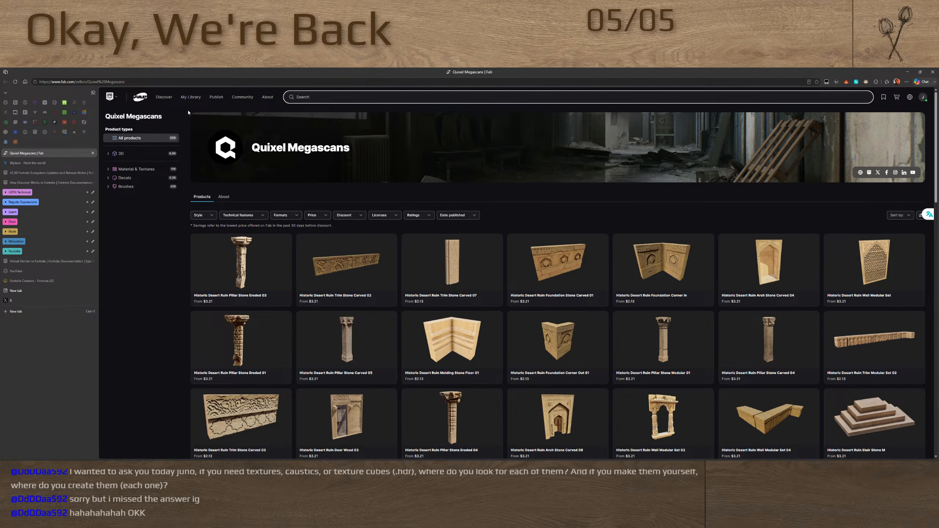
click(136, 169)
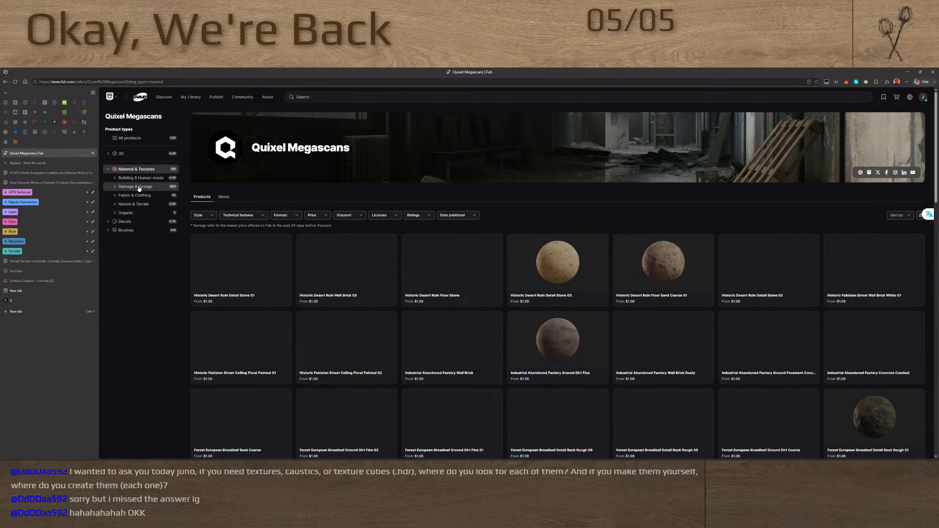
click(138, 188)
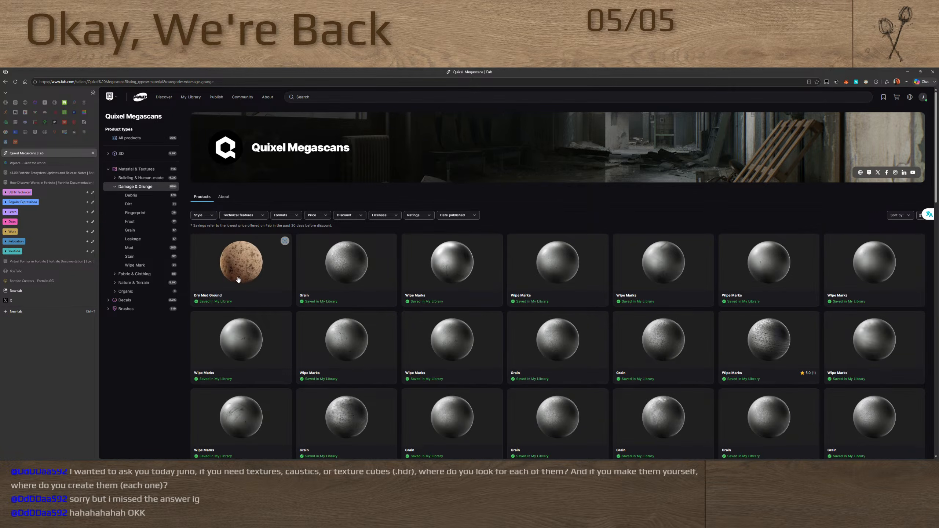
click(136, 196)
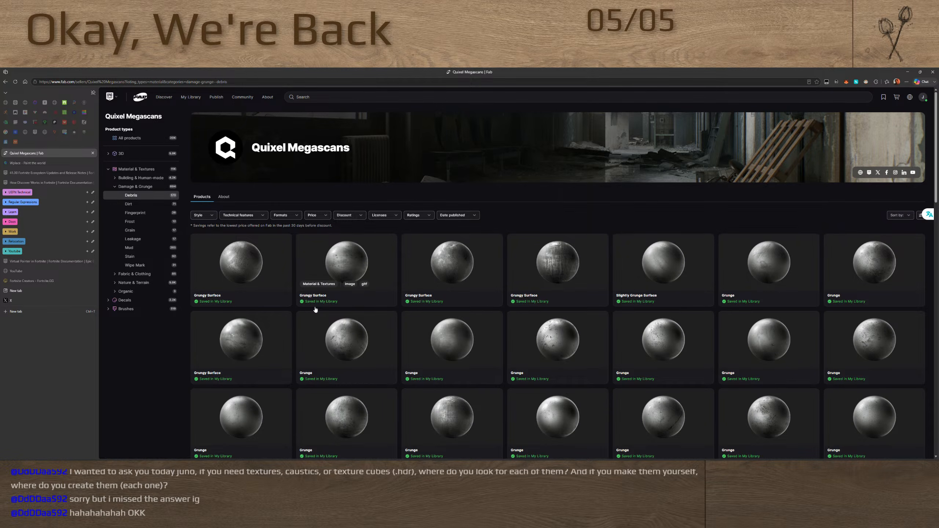
View the first Grungy Surface listing, return to the Debris results, and look through the available materials
click(246, 265)
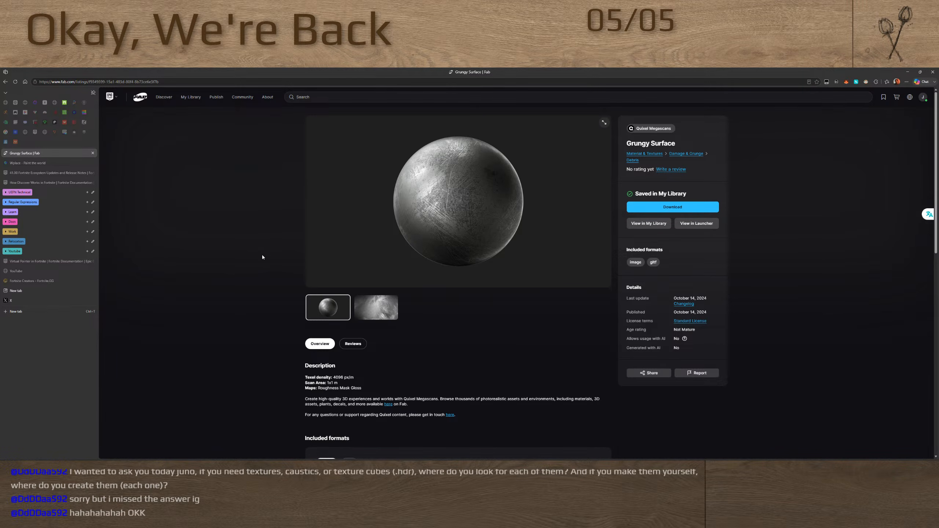
key(alt+Left)
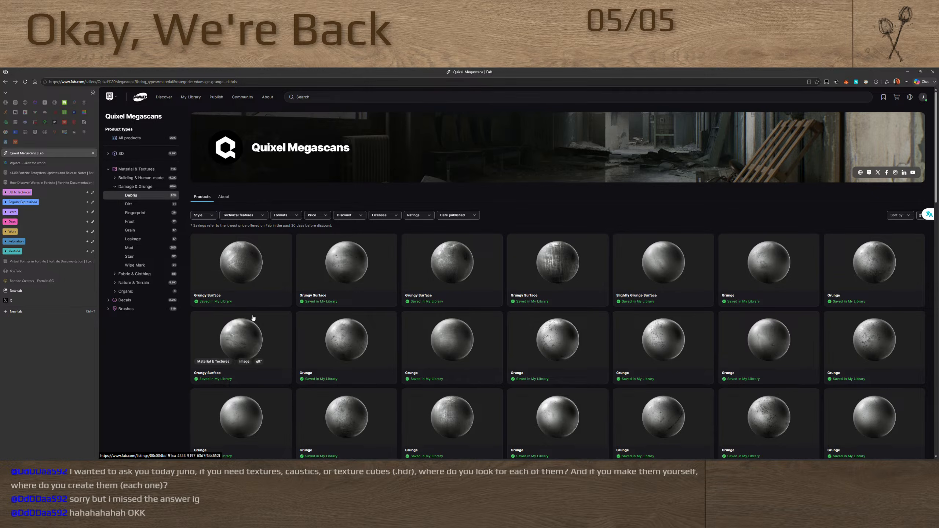
scroll(259, 308, down, 10)
scroll(259, 308, down, 5)
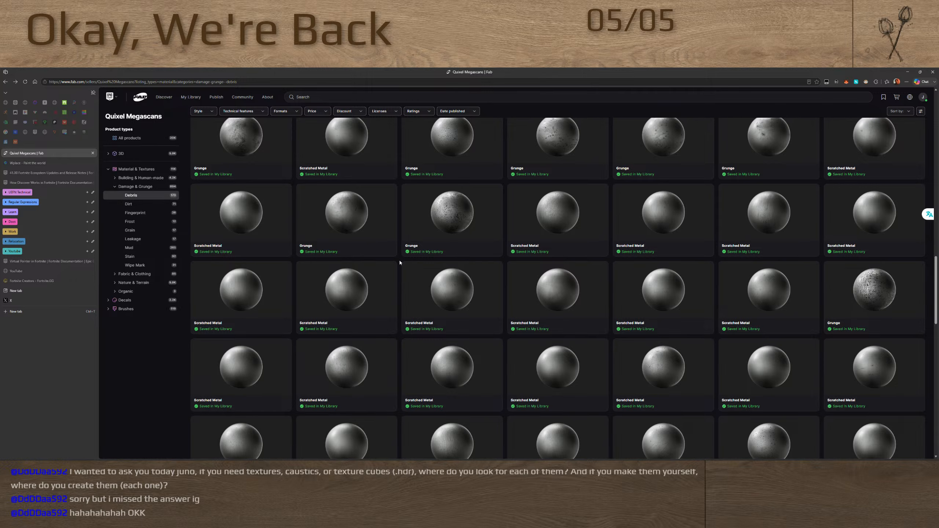
scroll(400, 262, down, 10)
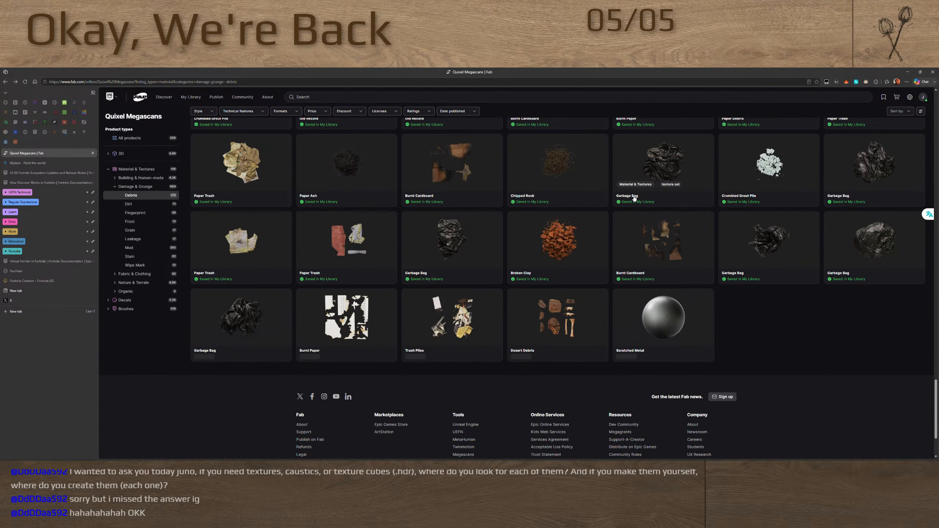
scroll(425, 290, down, 5)
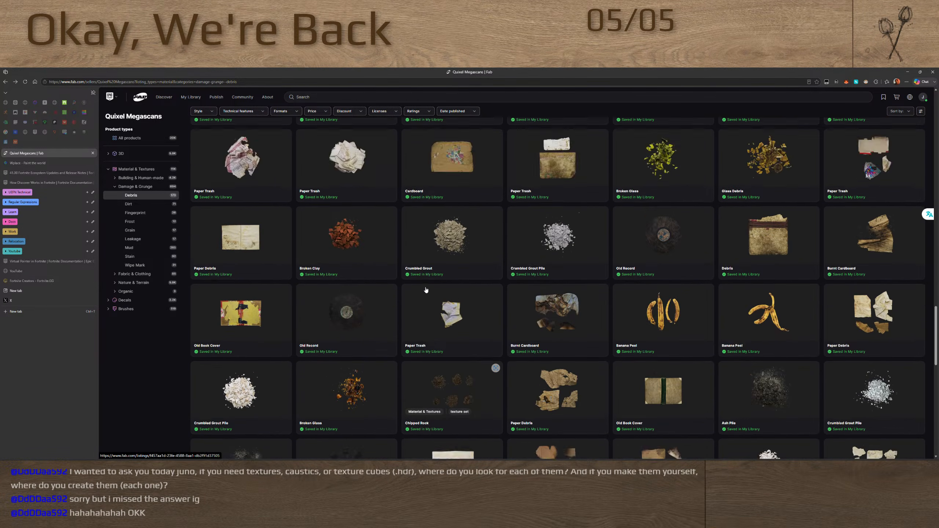
scroll(426, 290, up, 10)
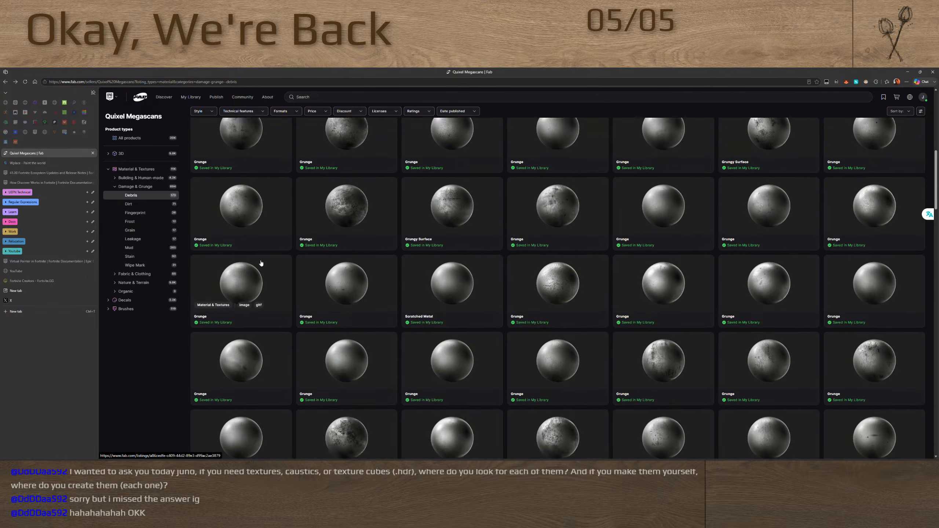
Browse the Megascans Dirt materials, followed by the Carpet and Leather materials under Fabric & Clothing
click(129, 204)
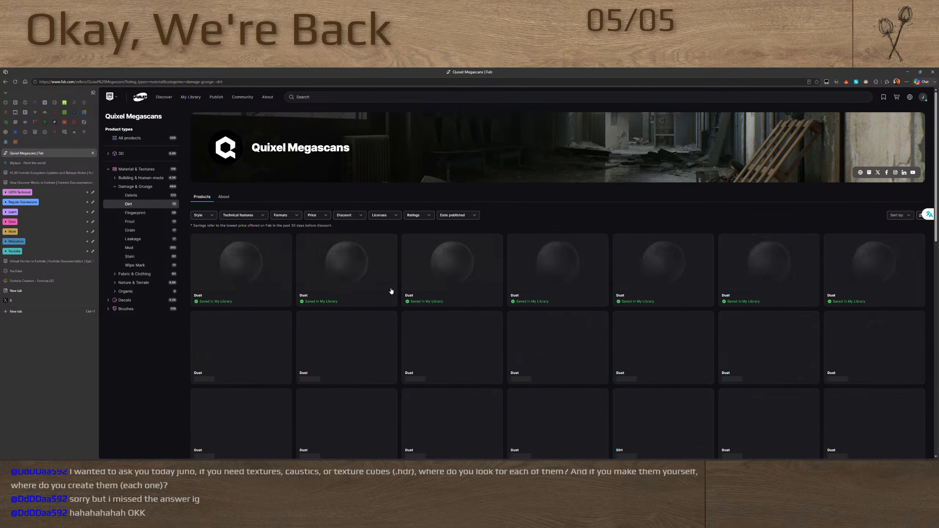
click(121, 273)
click(131, 282)
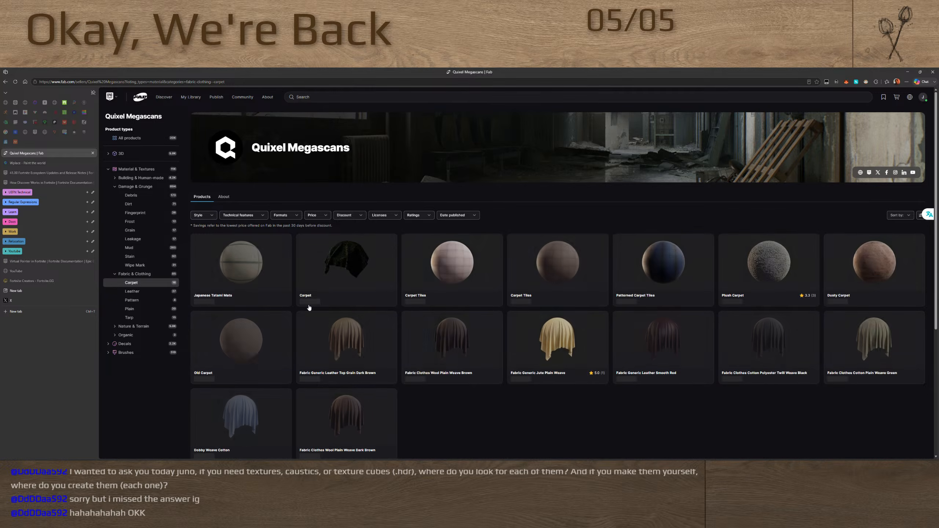
click(141, 292)
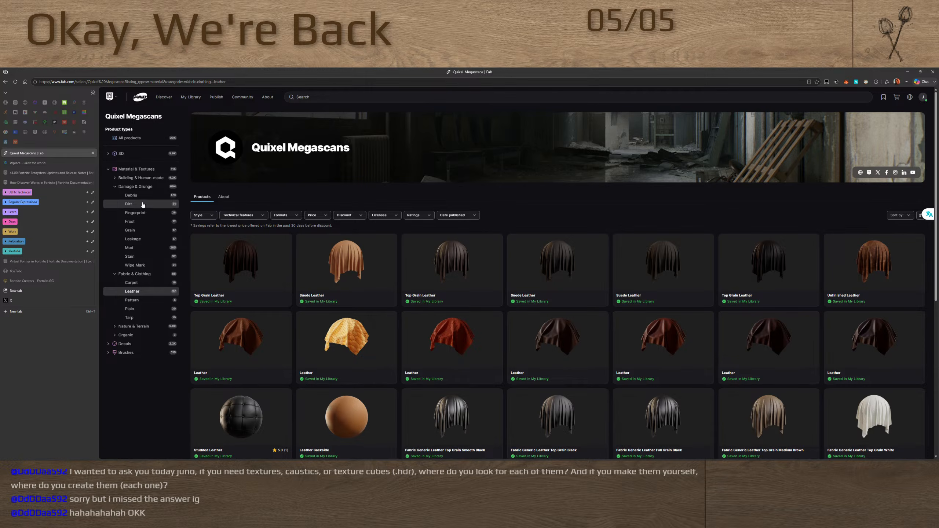
Pin the Fab Quixel Megascans tab, place it beside the pinned quixel.com tab, and close the quixel.com tab
right_click(43, 157)
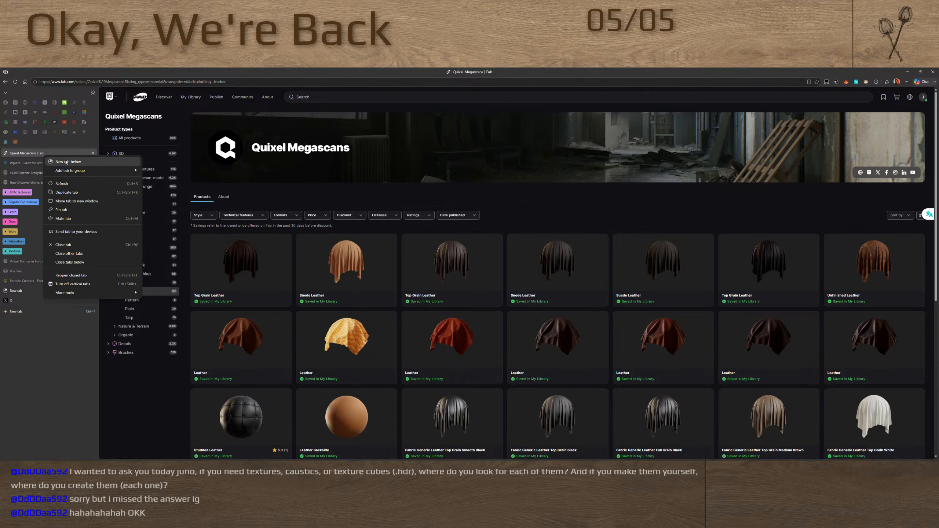
click(71, 206)
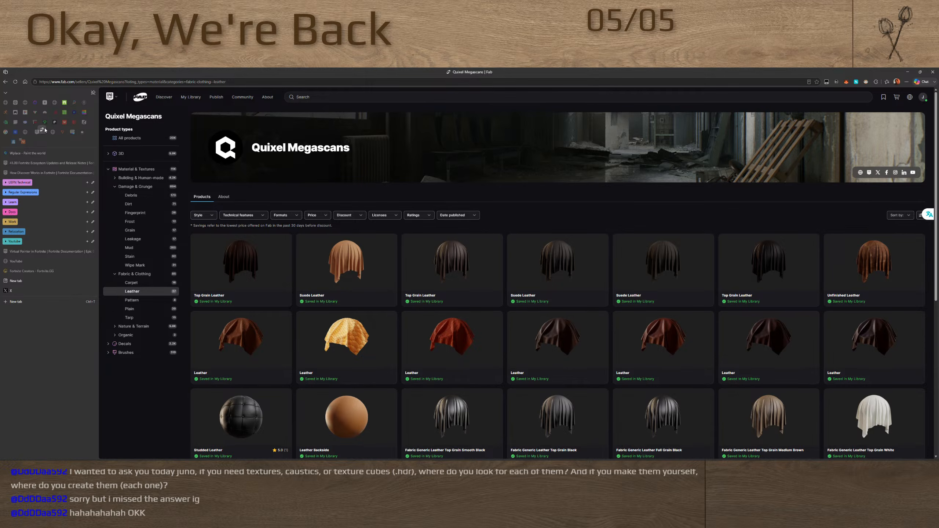
drag(45, 130, 68, 103)
click(64, 102)
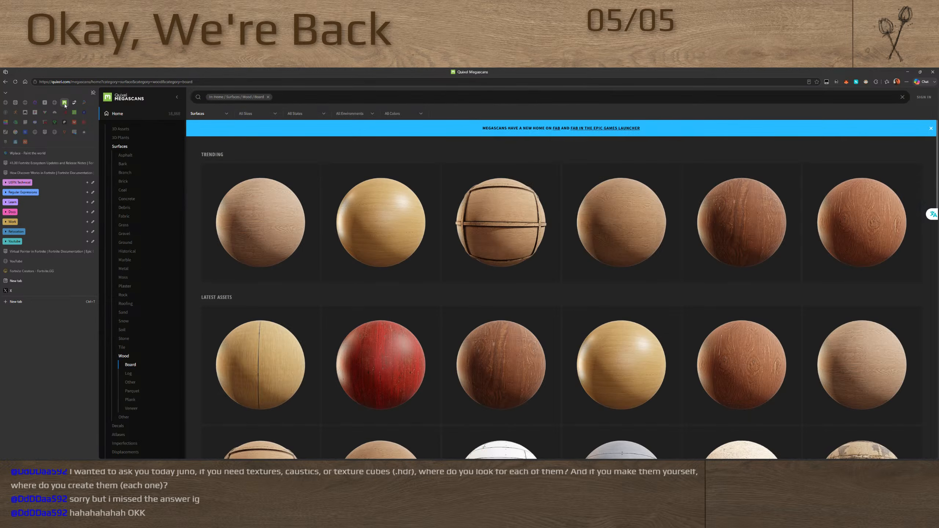
right_click(64, 103)
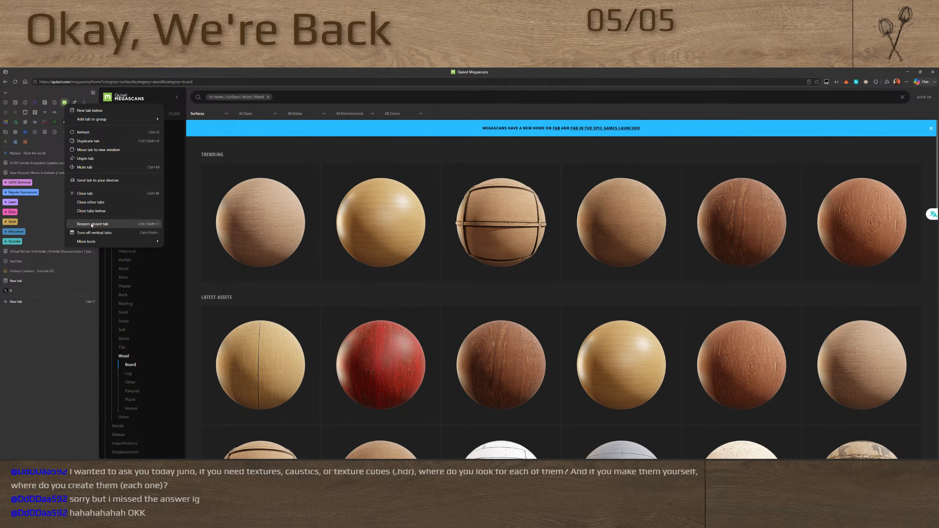
click(96, 194)
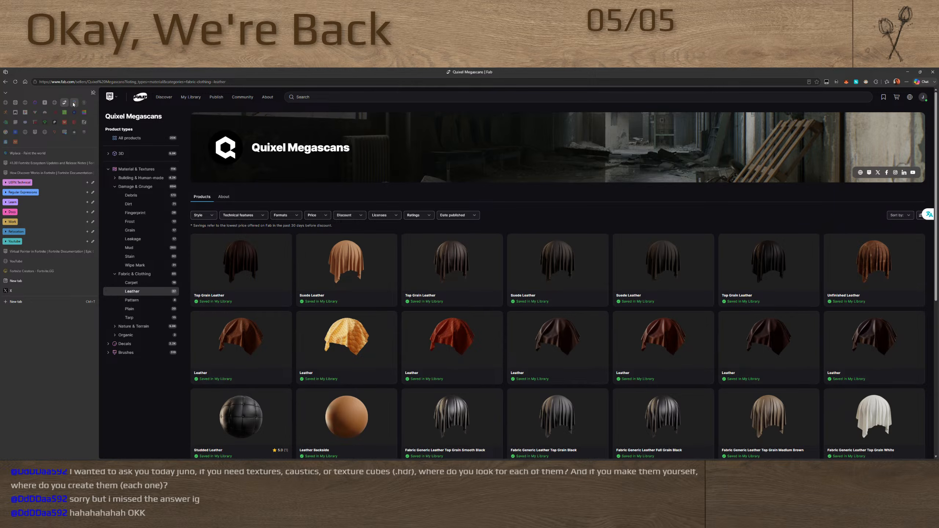
Switch to the pinned Poly Haven site and look through its full asset collection
click(74, 103)
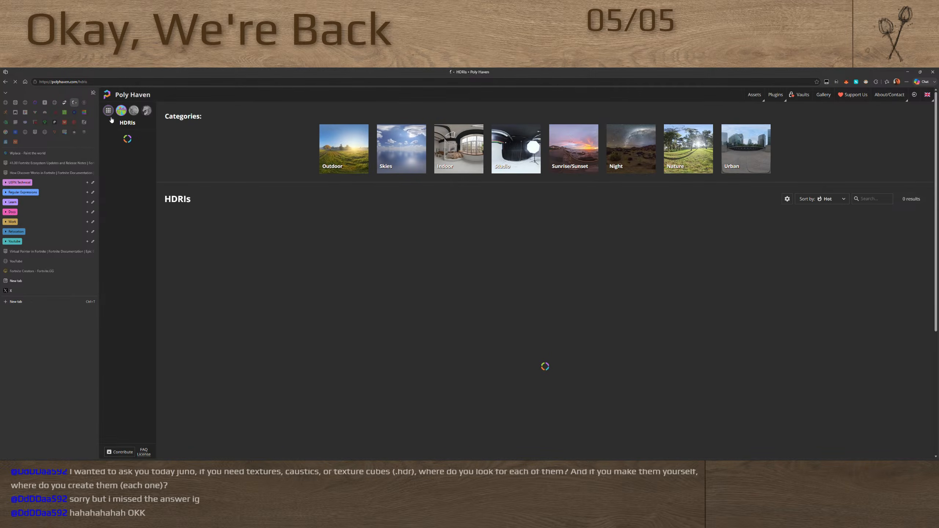
click(108, 110)
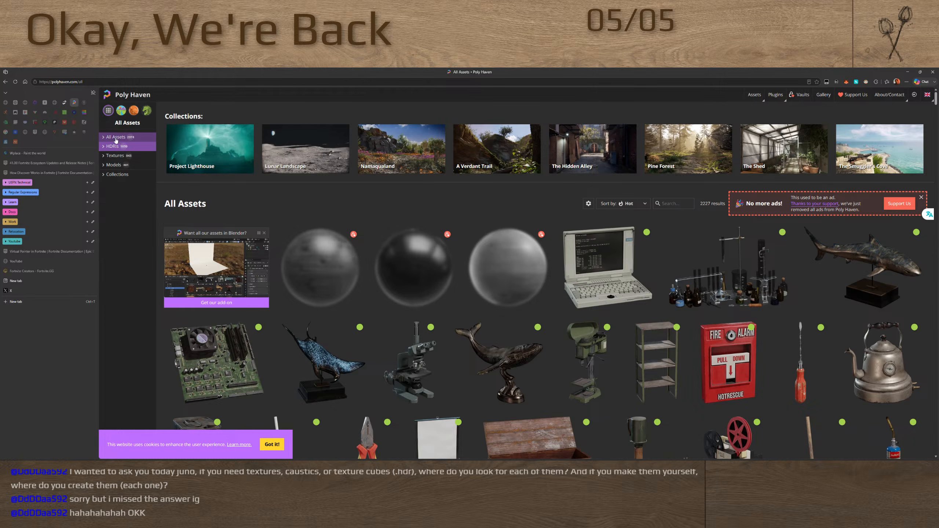
scroll(331, 249, down, 15)
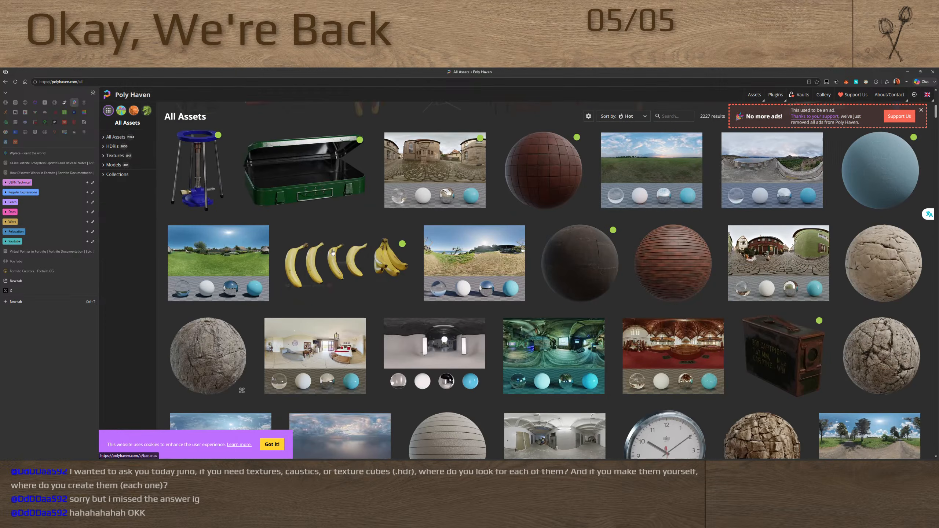
scroll(331, 249, up, 18)
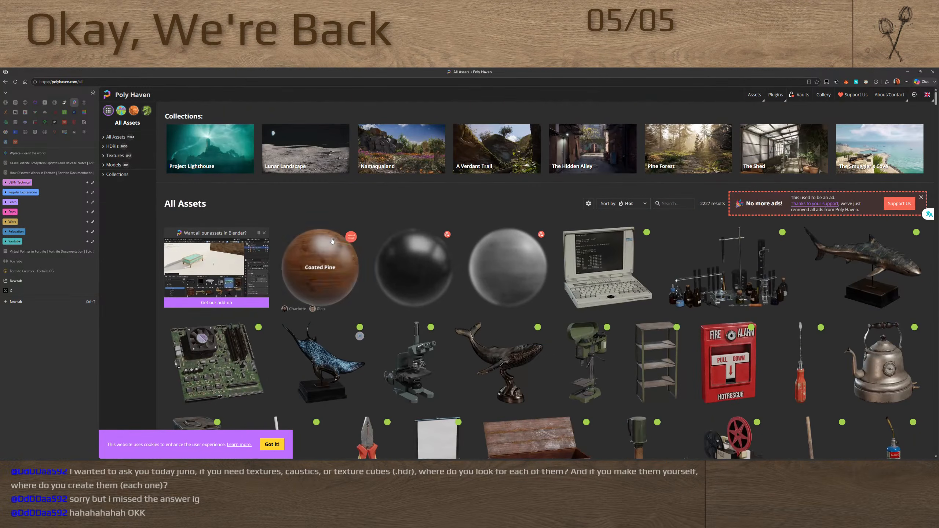
Open the Poly Haven home page and review its asset types, licensing and hand-crafted content sections
click(131, 96)
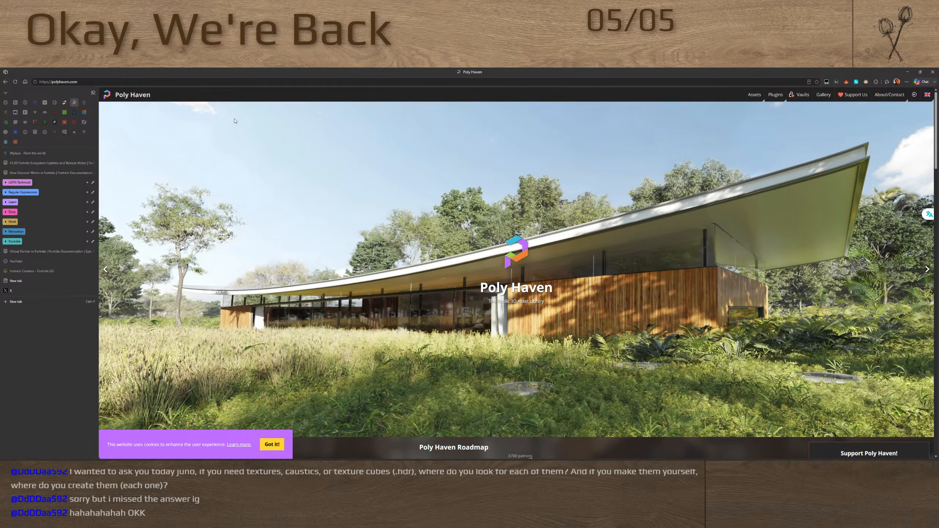
scroll(565, 322, down, 5)
scroll(525, 303, down, 3)
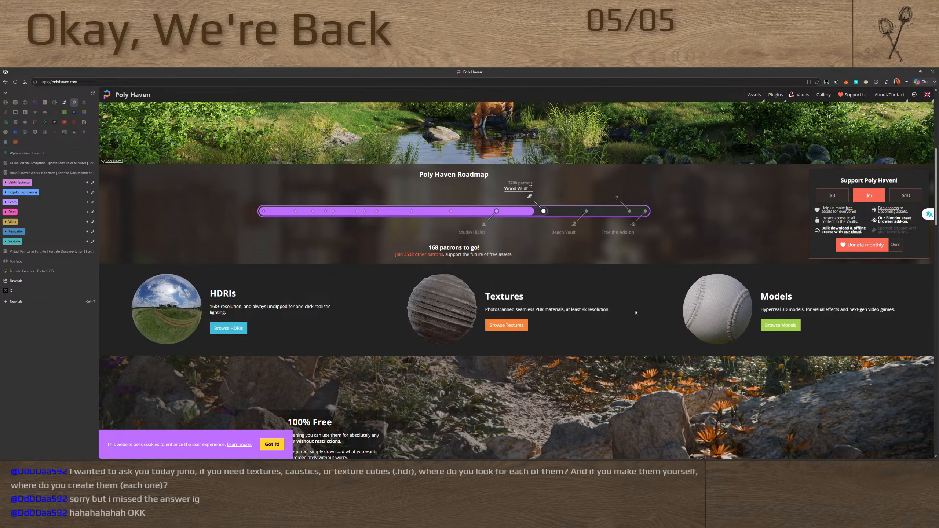
scroll(491, 306, down, 8)
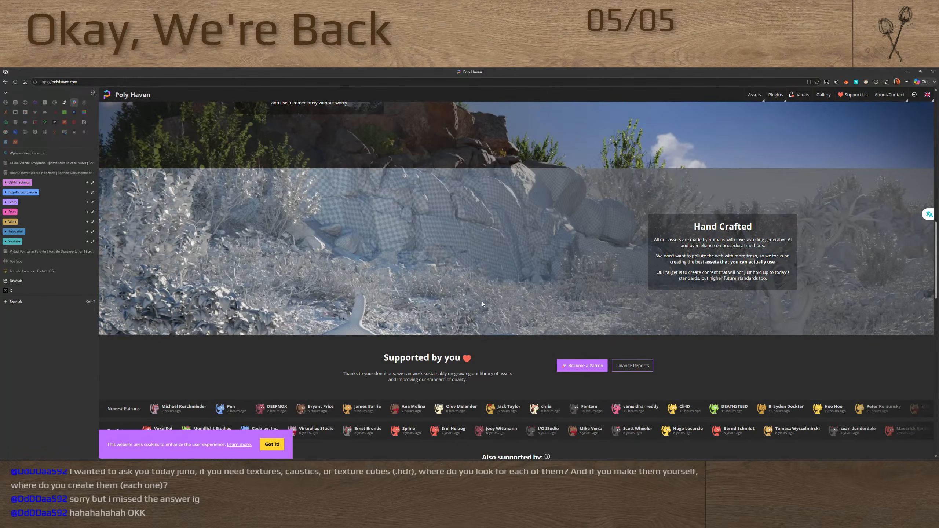
scroll(495, 292, up, 3)
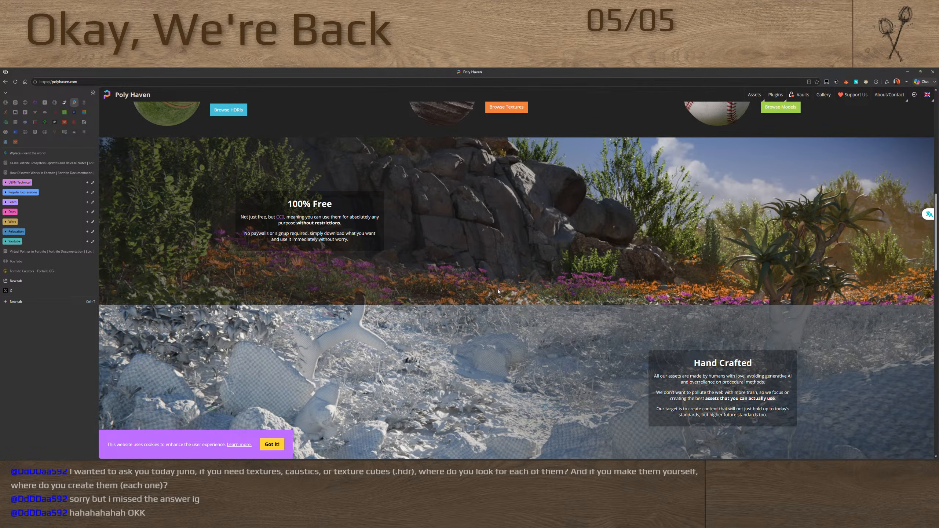
scroll(498, 291, up, 5)
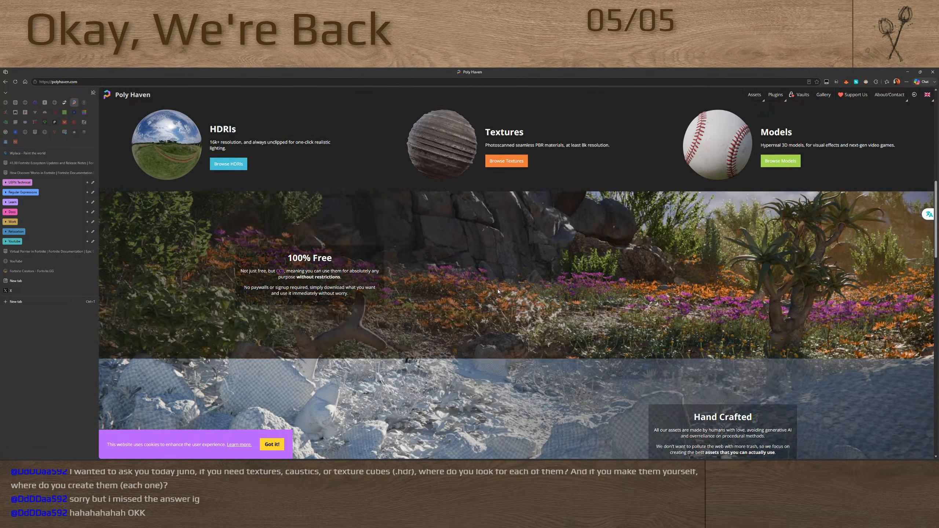
Browse Poly Haven's HDRIs and return to the home page
click(215, 334)
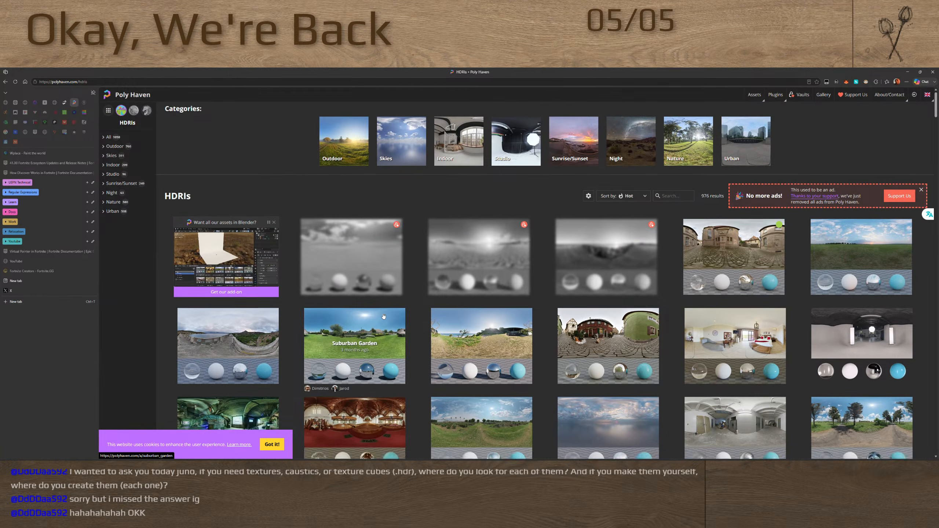
scroll(327, 338, down, 10)
scroll(384, 316, down, 5)
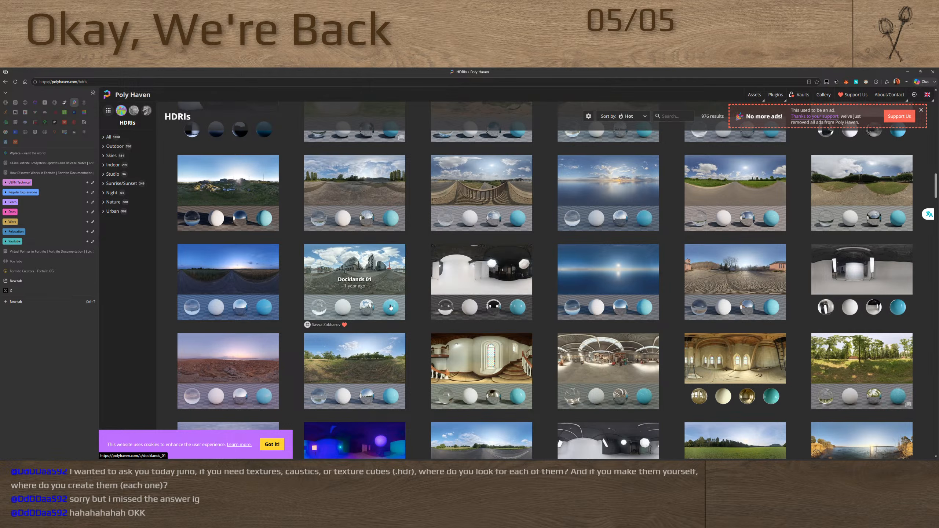
scroll(391, 306, down, 10)
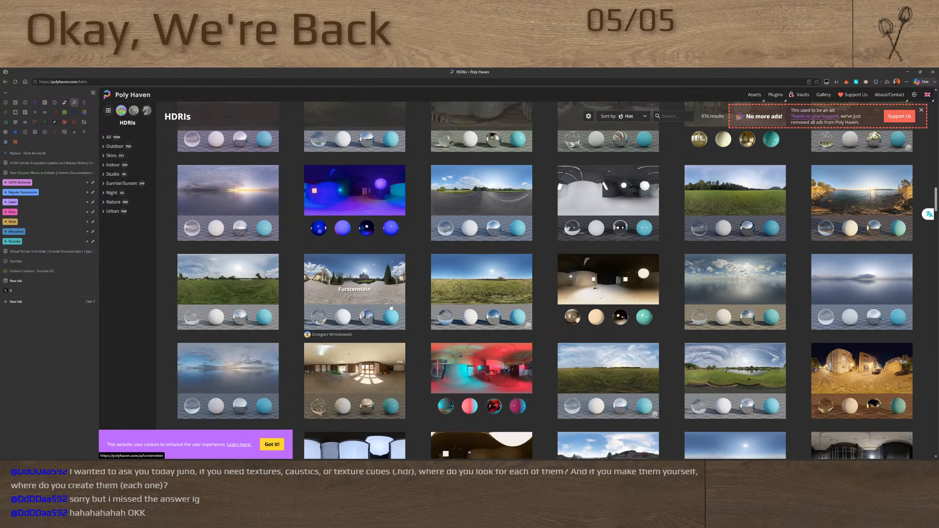
scroll(391, 305, down, 5)
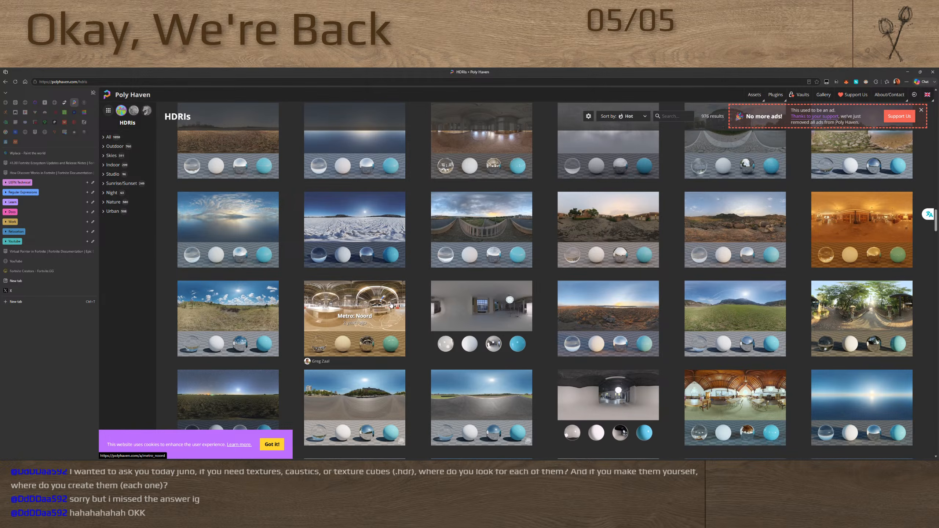
scroll(390, 304, down, 4)
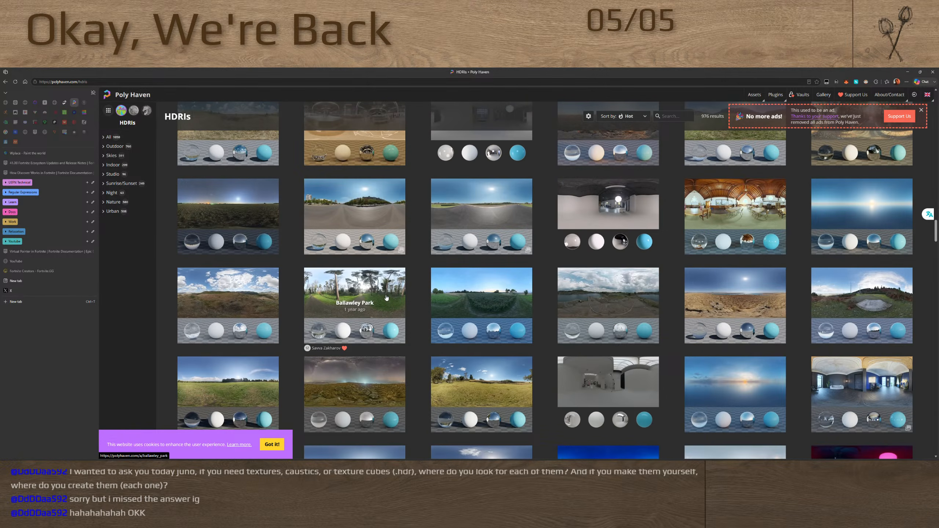
key(alt+Left)
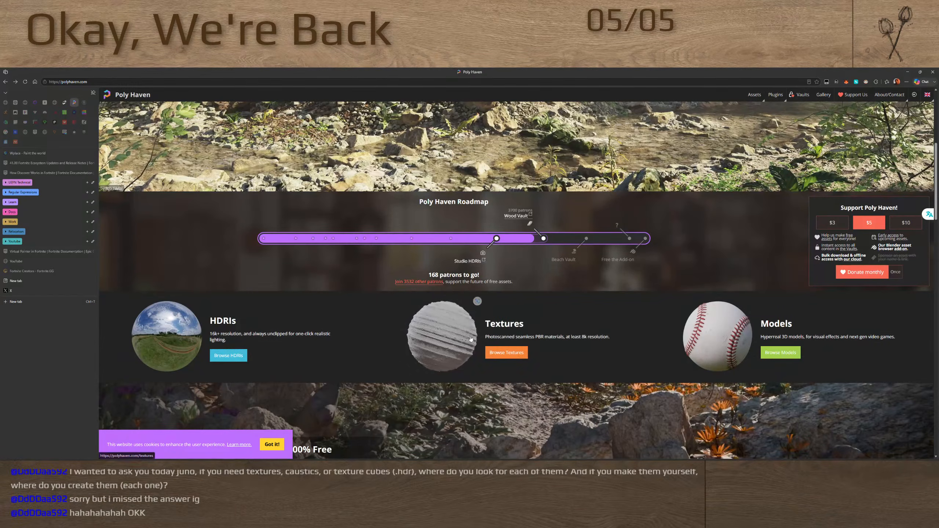
Browse Poly Haven's textures and go back to the home page
click(496, 358)
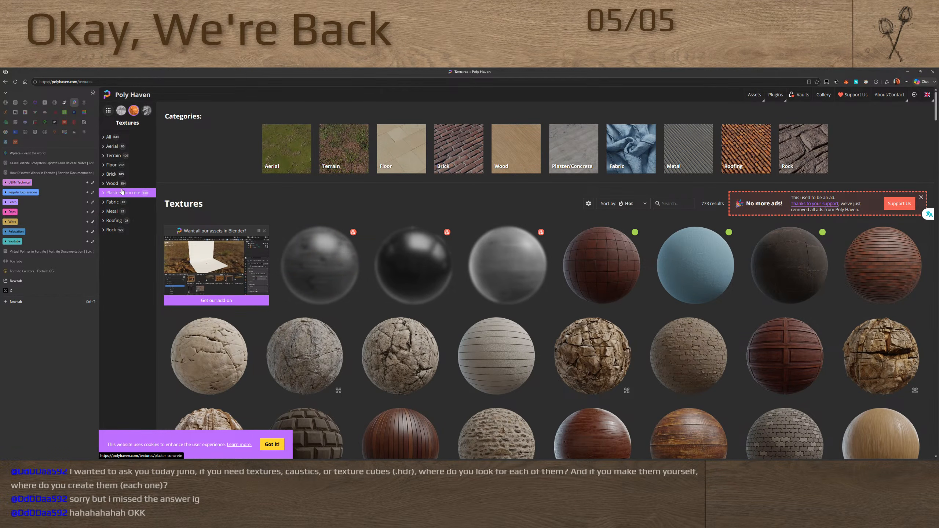
scroll(325, 237, down, 10)
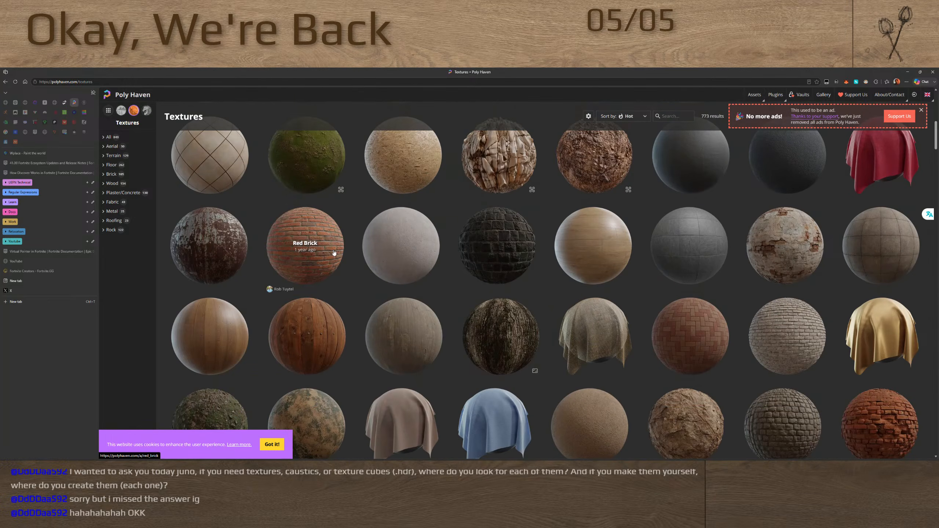
key(alt+Left)
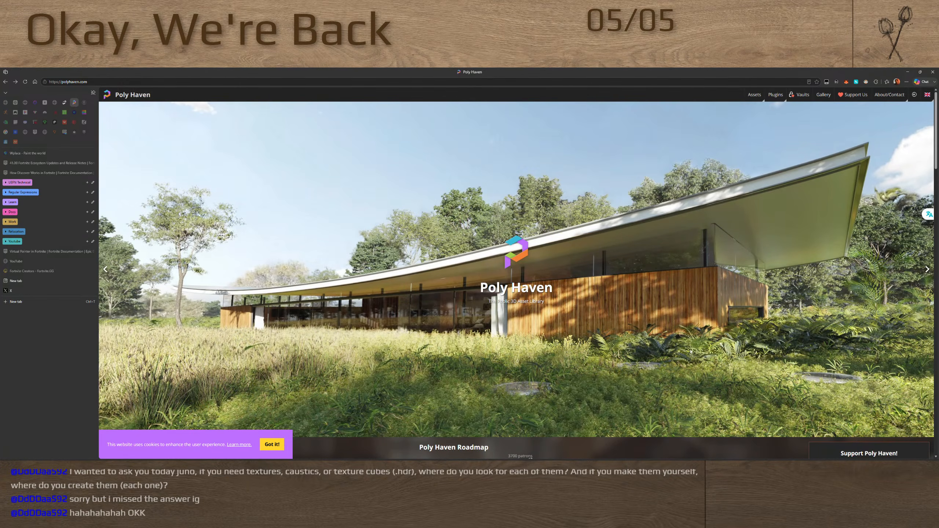
Open Poly Haven's Models collection and look through the available props, plants and rocks
scroll(678, 332, down, 5)
click(679, 333)
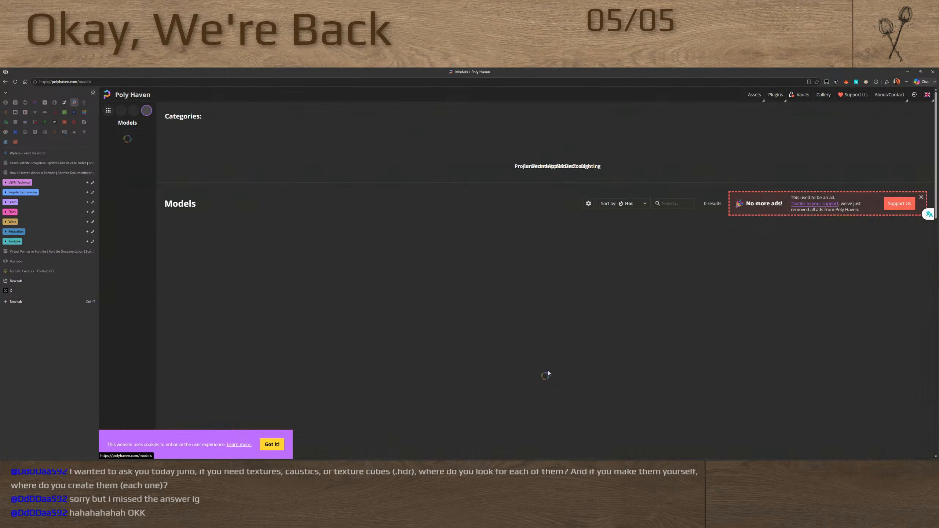
scroll(259, 337, down, 7)
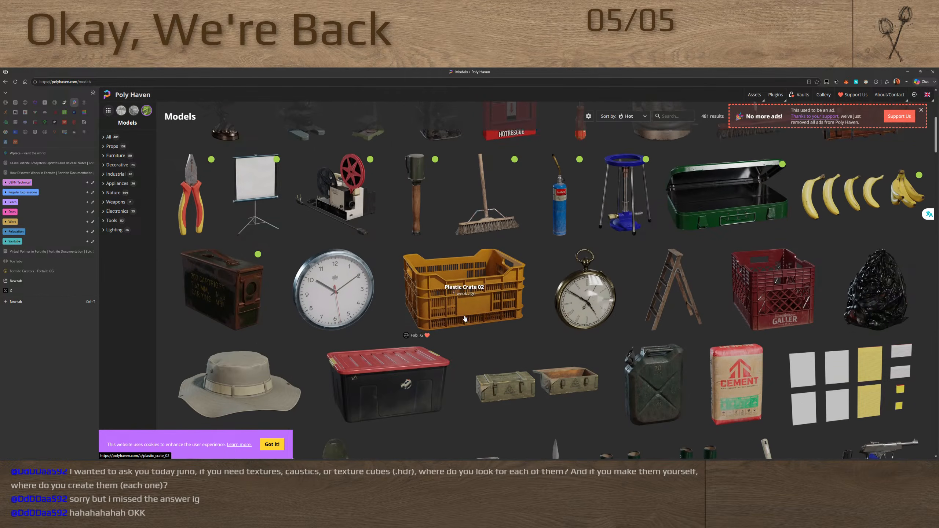
scroll(554, 319, down, 5)
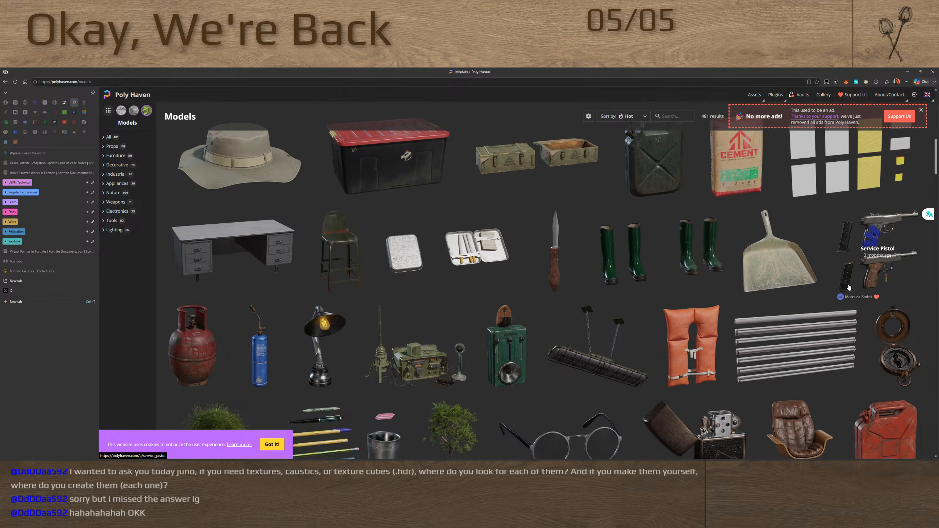
scroll(636, 325, down, 10)
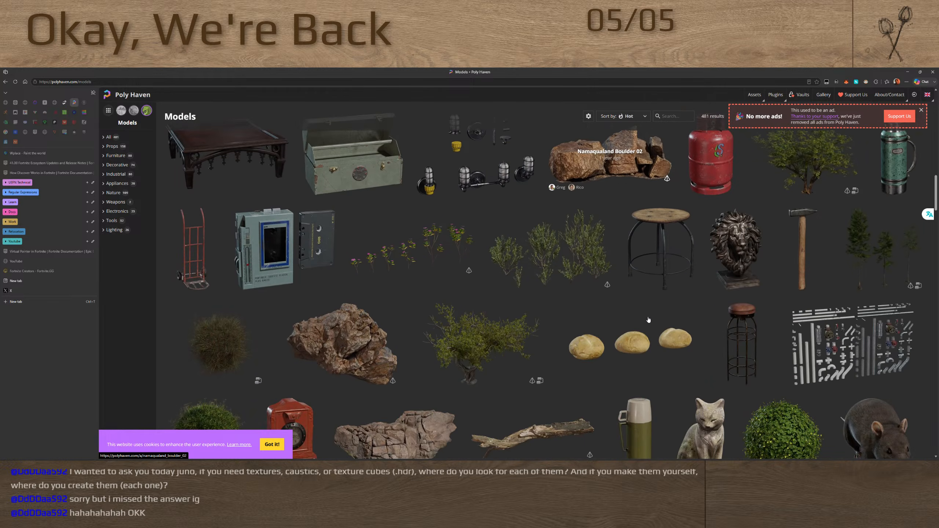
scroll(649, 318, down, 8)
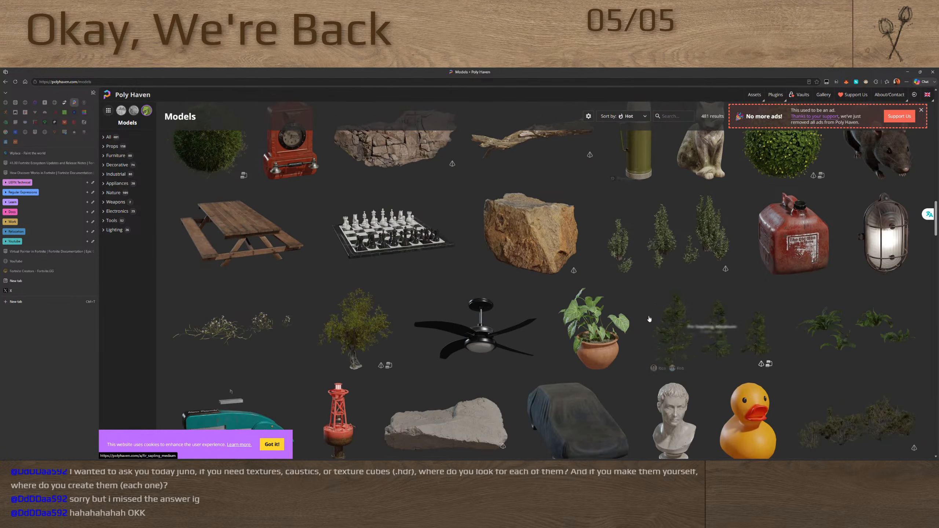
Open the Chess Set model and set its download resolution to 2K
click(389, 243)
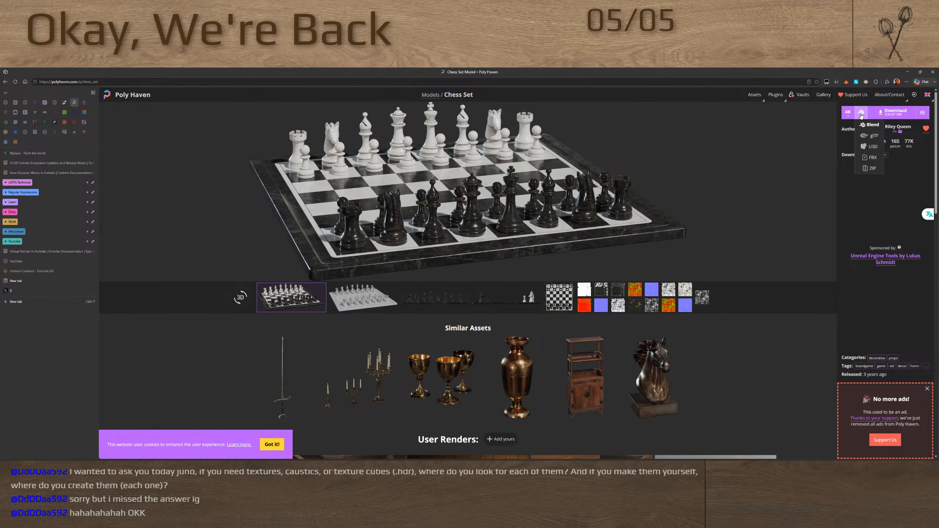
mouse_move(852, 115)
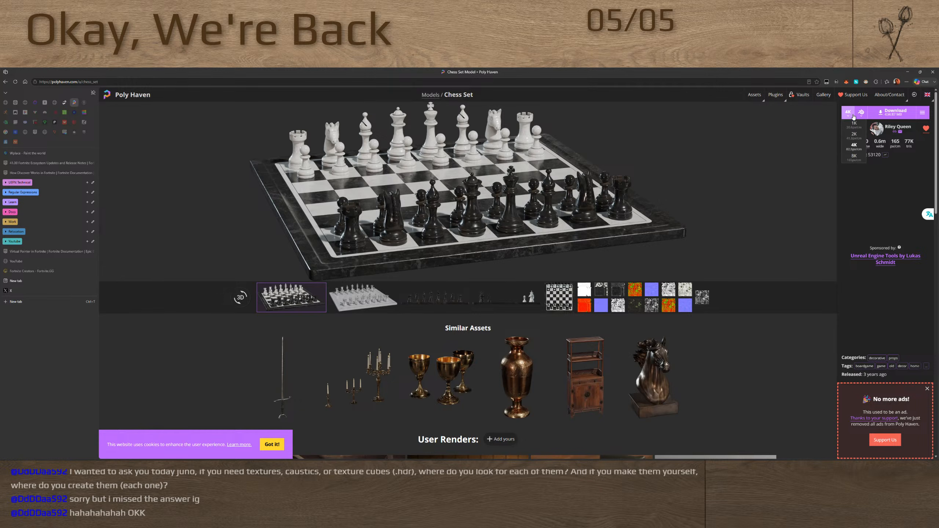
click(853, 134)
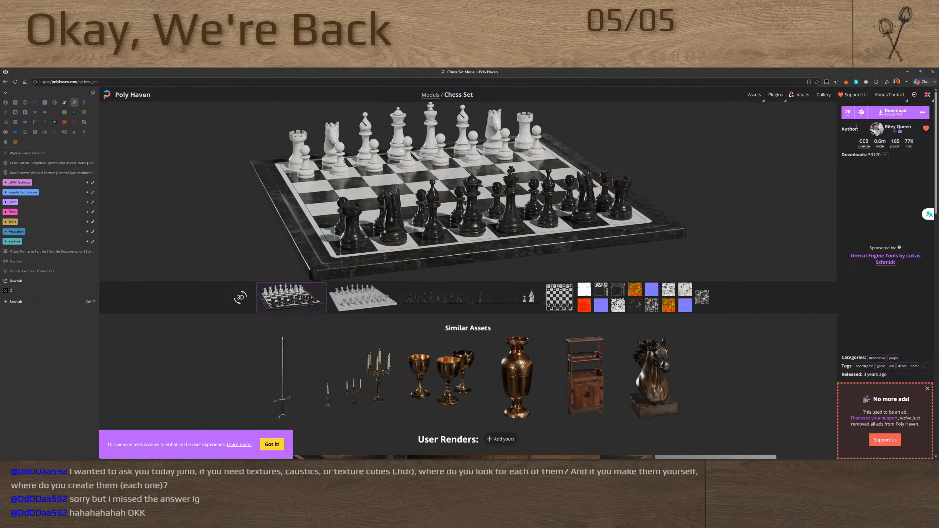
mouse_move(849, 117)
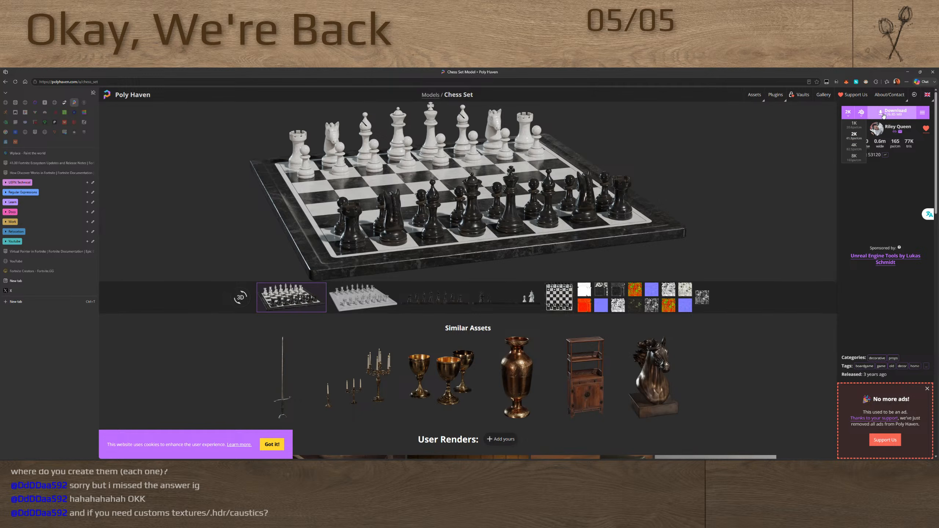
Start downloading the Chess Set model at 2K and show its available file formats
click(883, 115)
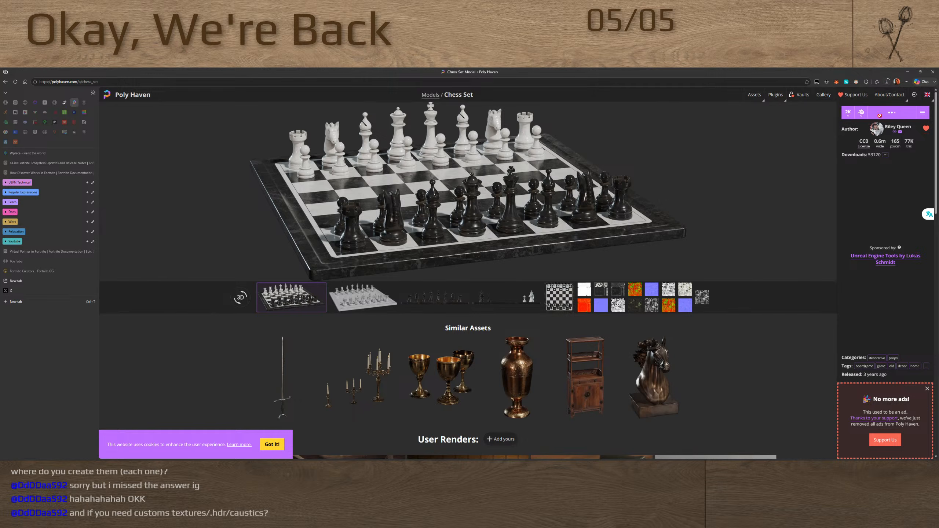
click(861, 115)
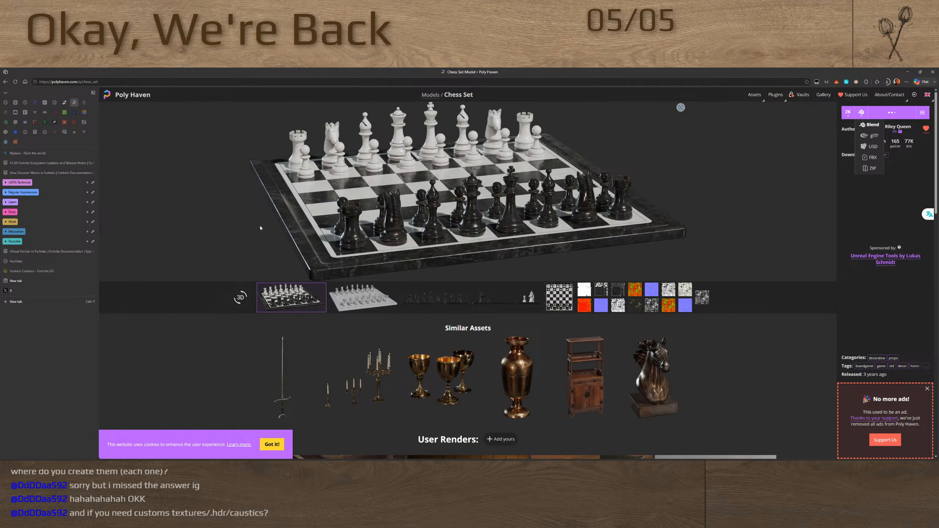
Return to the Poly Haven home page and view its HDRIs, Textures and Models sections
key(alt+Left)
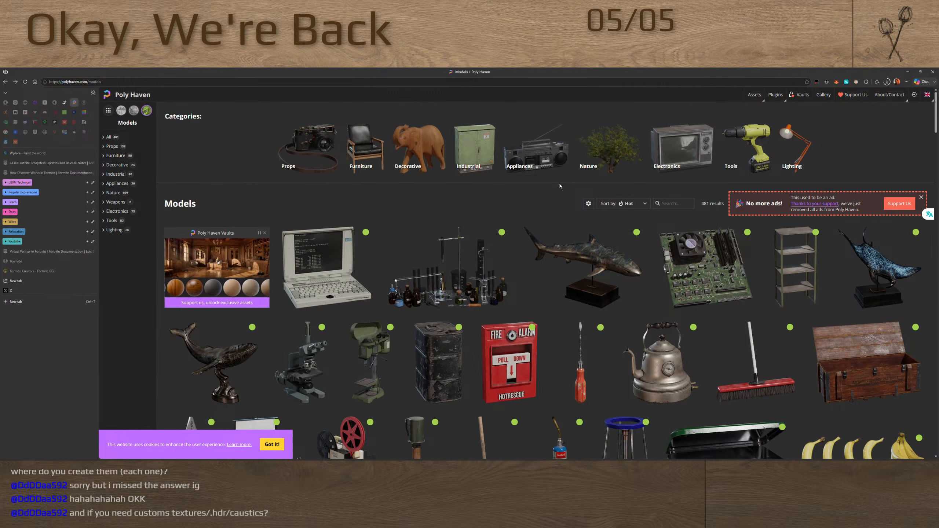
key(alt+Left)
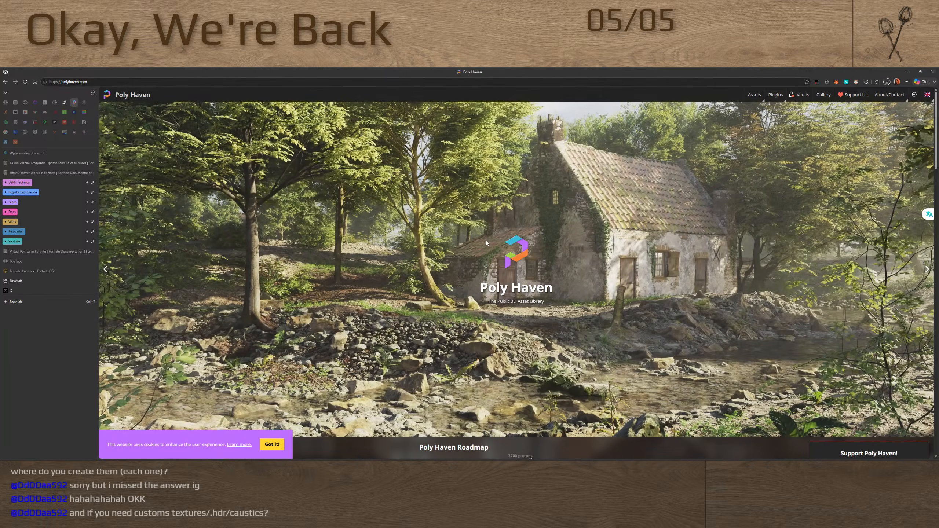
scroll(493, 223, down, 8)
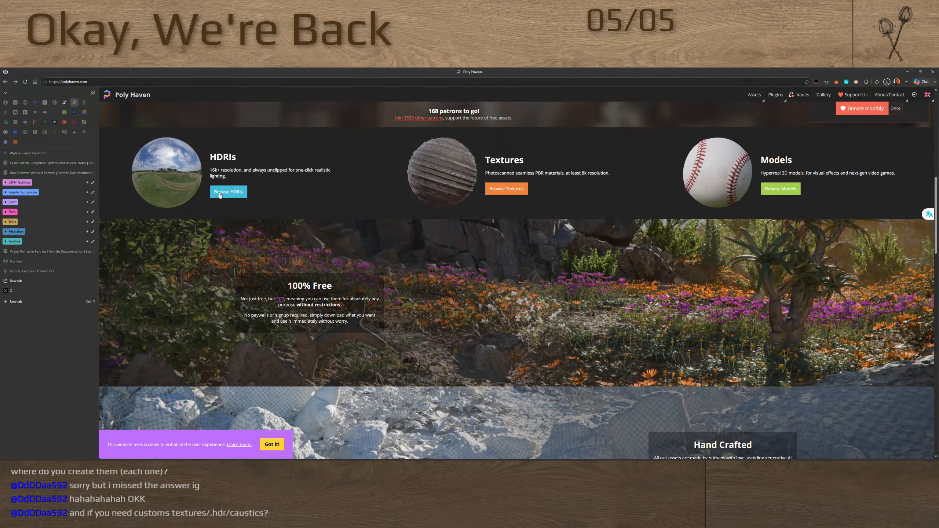
Look through the FreePoly home page and its asset categories, and bring up the Mixamo site
click(85, 103)
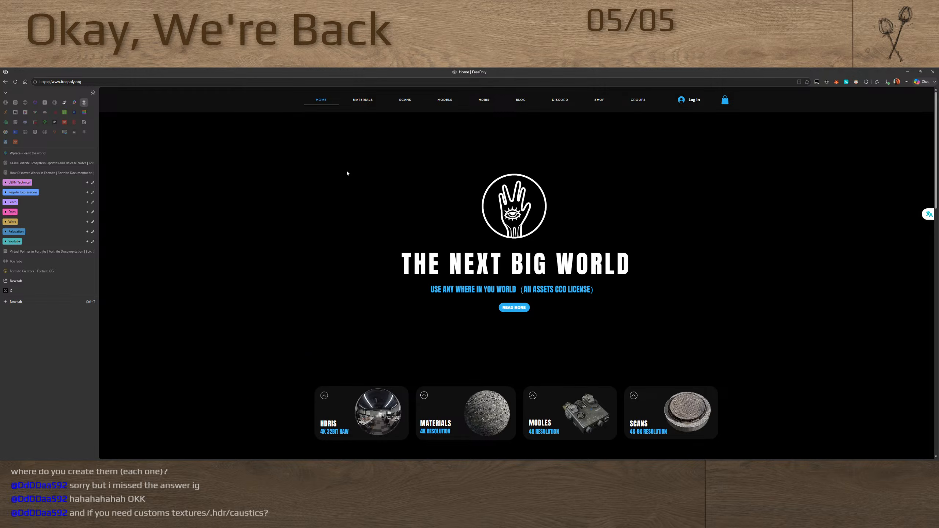
scroll(347, 174, down, 9)
scroll(354, 199, up, 6)
scroll(341, 236, down, 5)
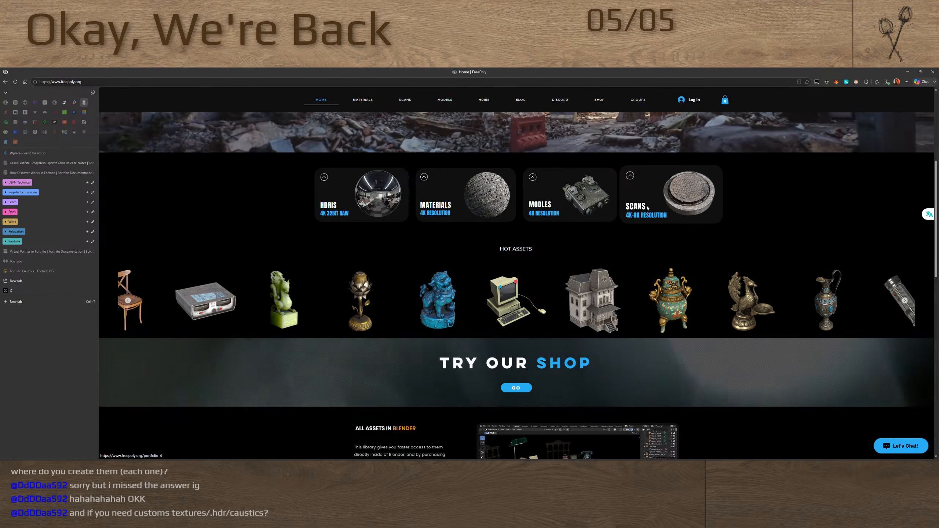
scroll(391, 229, up, 5)
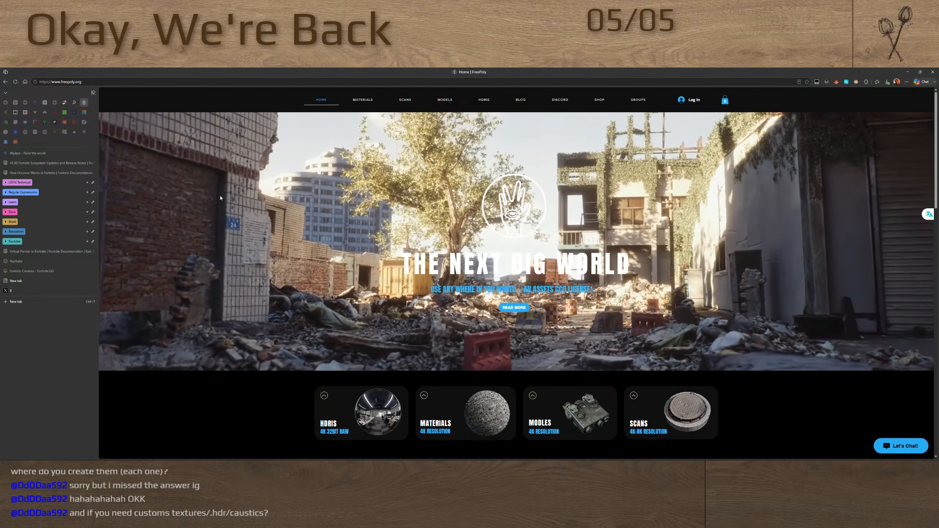
click(6, 114)
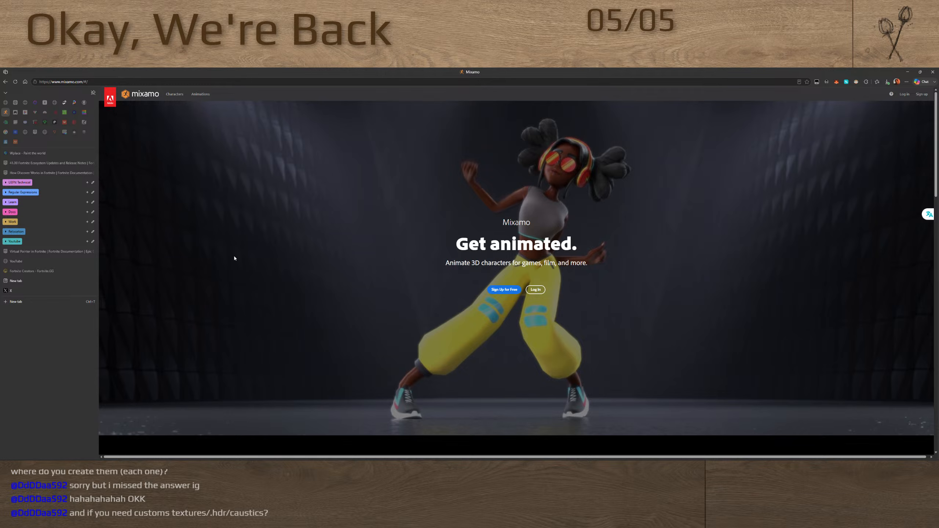
Visit the Magnific home page and go back to look through the maintenance icon search results
click(15, 114)
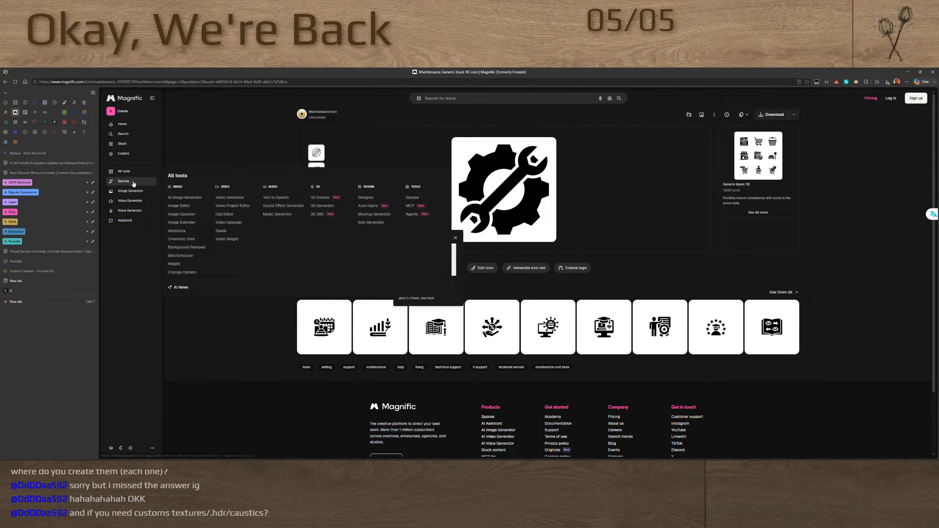
click(126, 124)
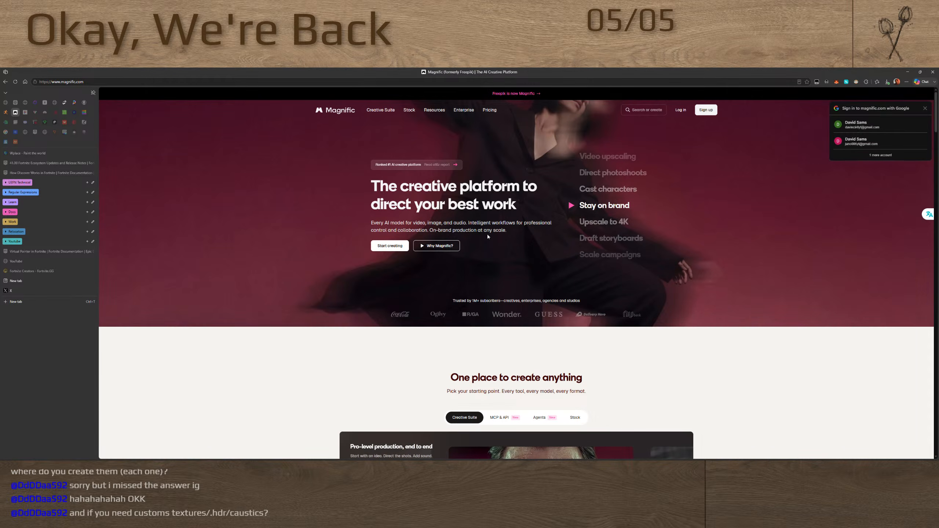
key(alt+Left)
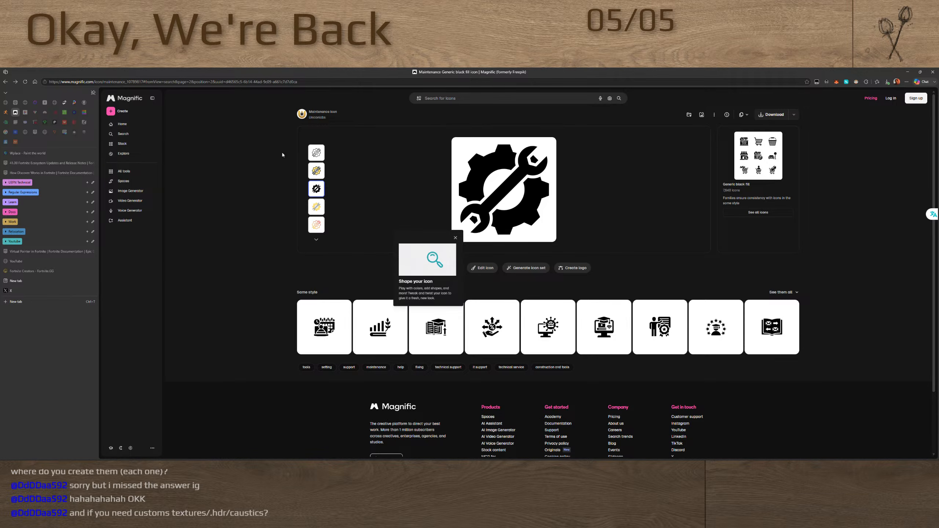
key(alt+Left)
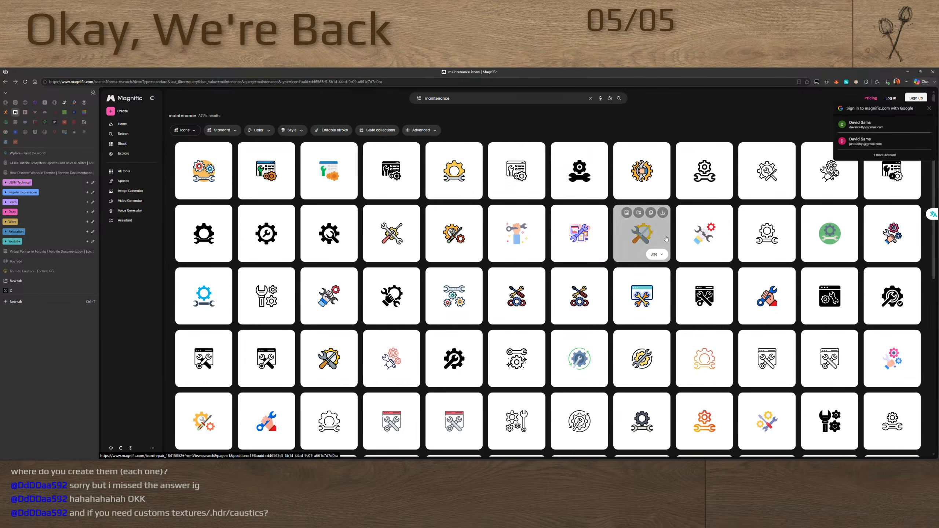
scroll(702, 270, down, 5)
scroll(641, 266, down, 4)
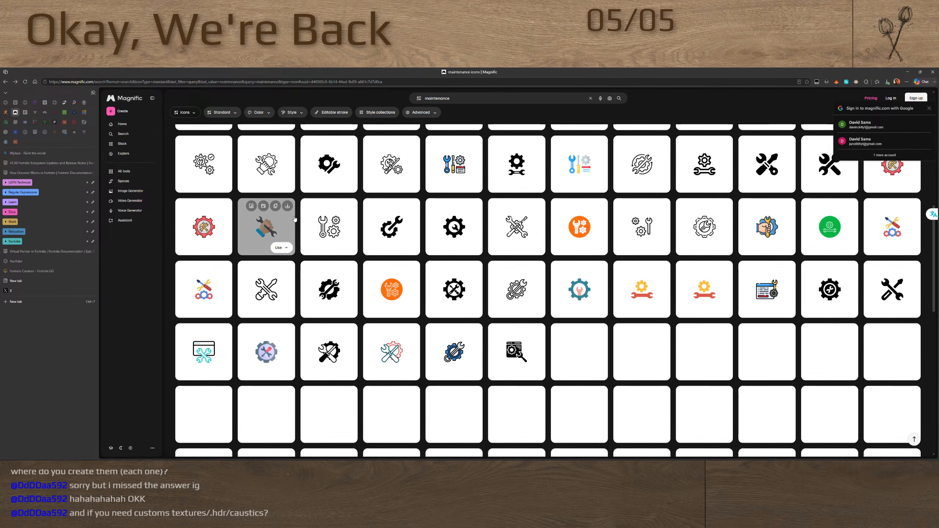
Close the Magnific browser tab and bring up the NormalMap Online generator
right_click(15, 113)
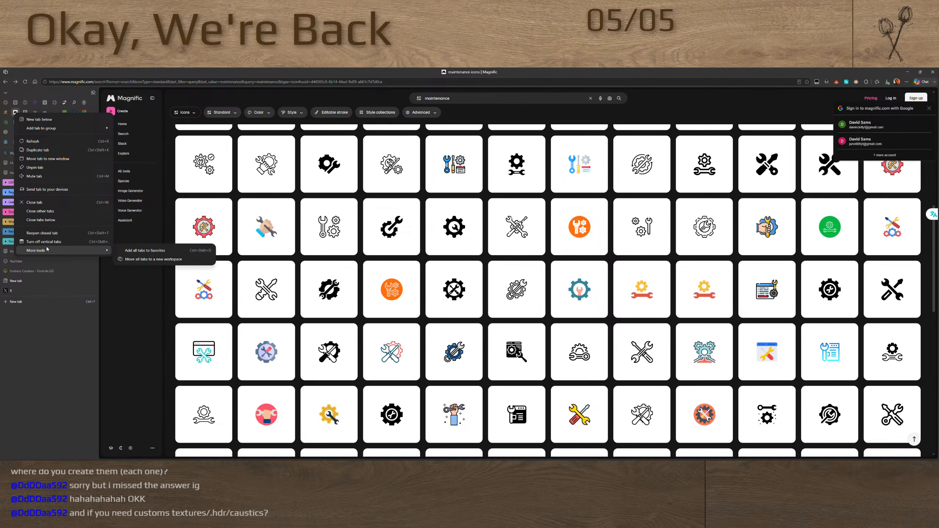
click(47, 201)
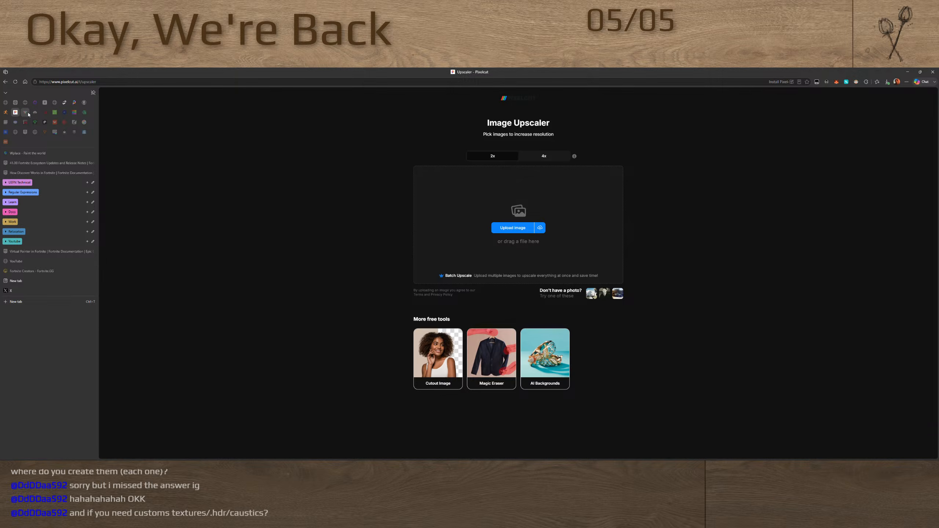
click(26, 113)
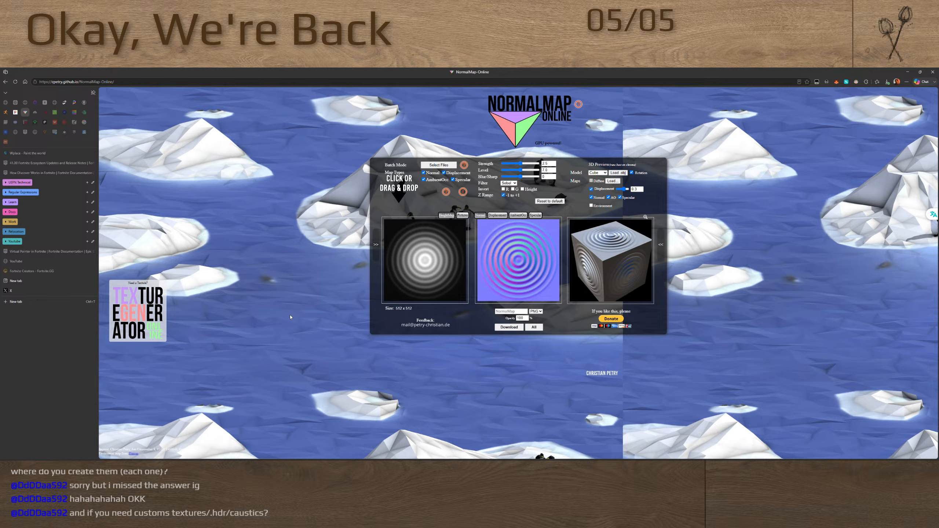
Open a blank browser tab and revisit the Pixelcut Image Upscaler and Mixamo sites
key(super)
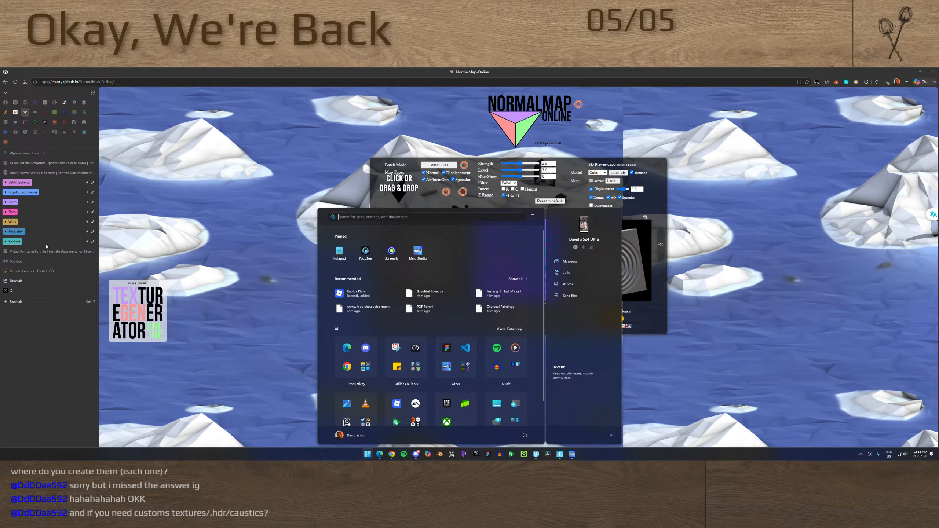
click(16, 302)
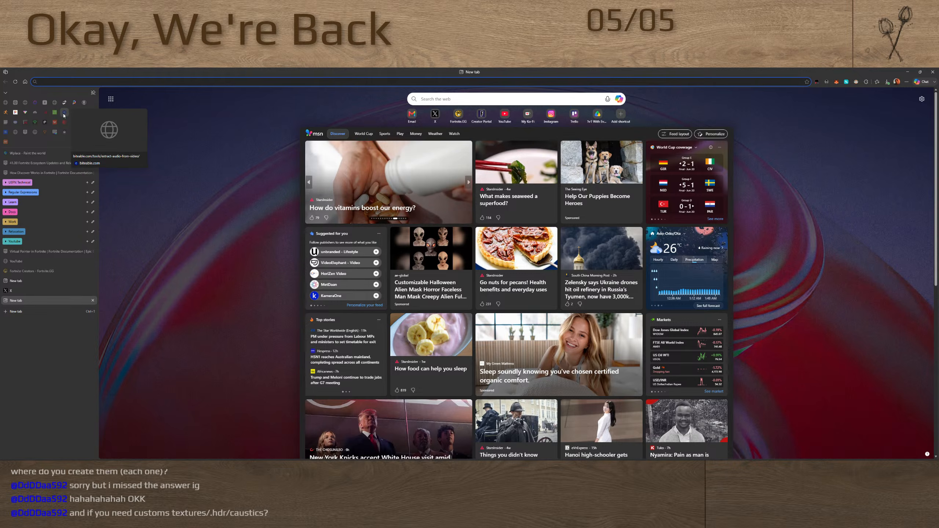
click(15, 113)
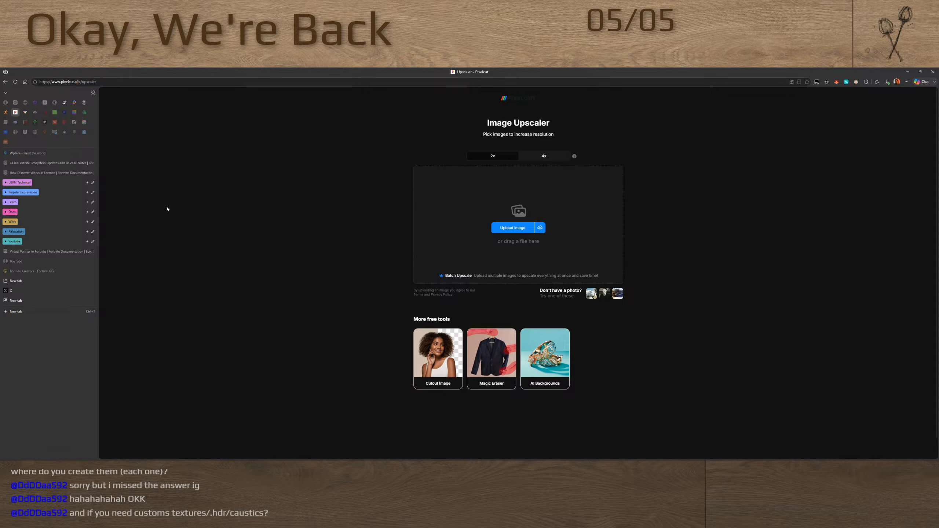
click(5, 112)
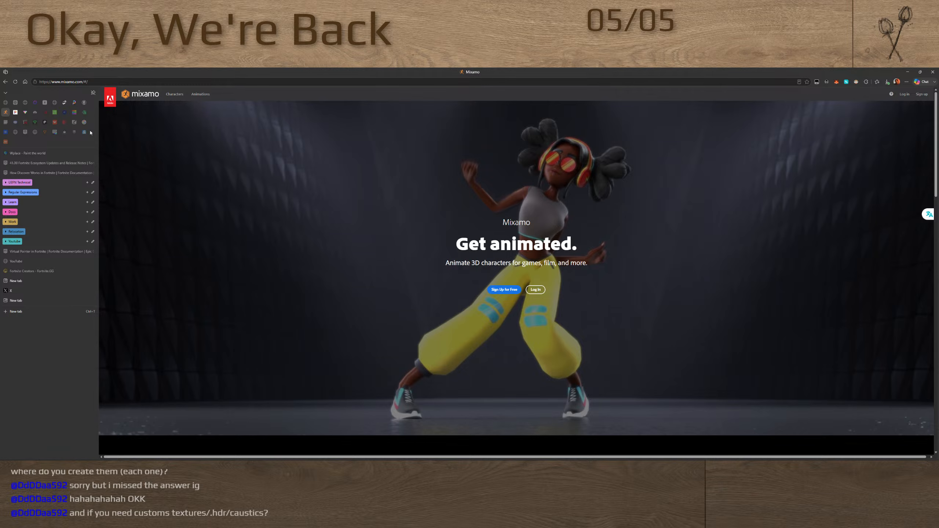
key(super)
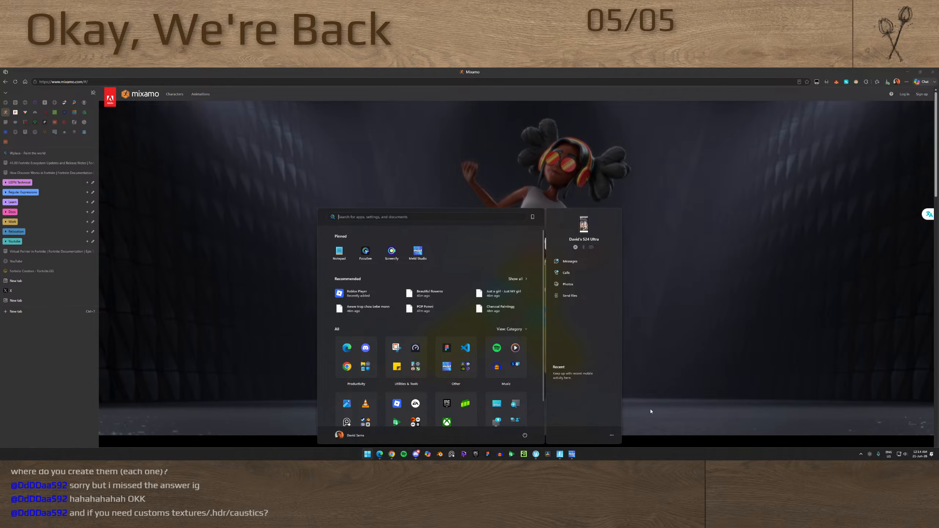
key(super)
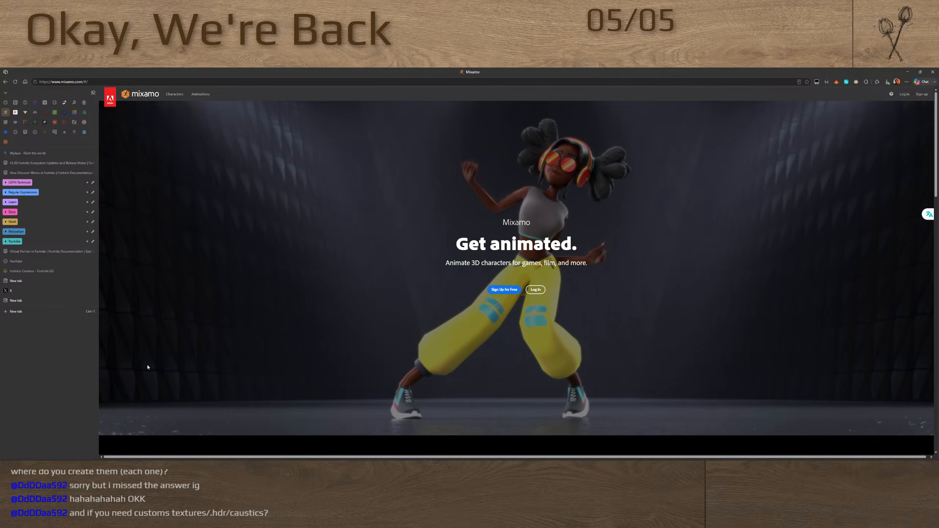
Go to the blank browser tab and minimize the browser to return to Unreal Editor for Fortnite
click(40, 300)
click(907, 73)
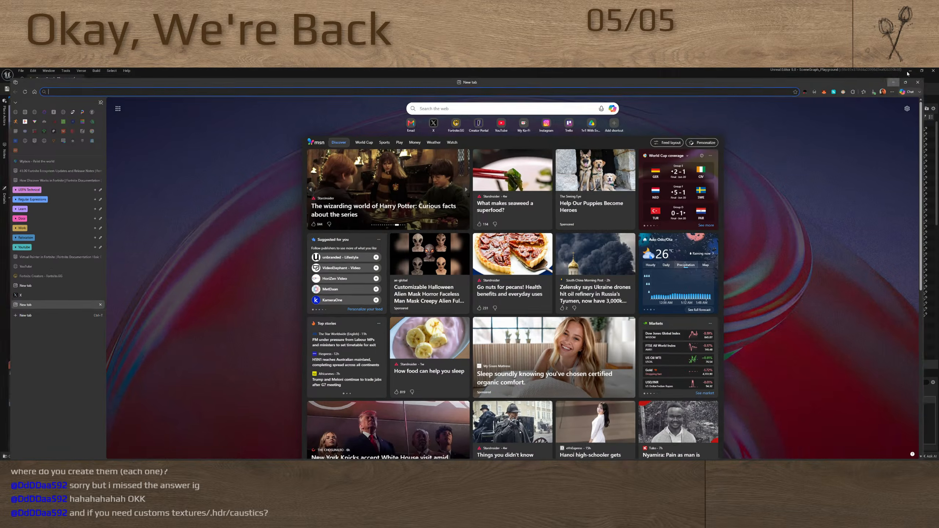
key(super)
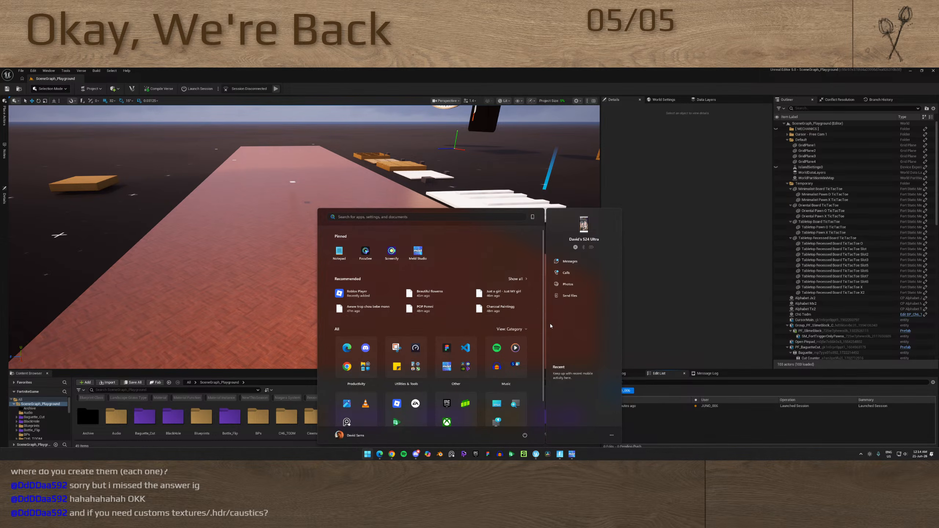
mouse_move(259, 222)
right_down()
mouse_move(218, 220)
mouse_move(295, 225)
mouse_move(259, 223)
right_up()
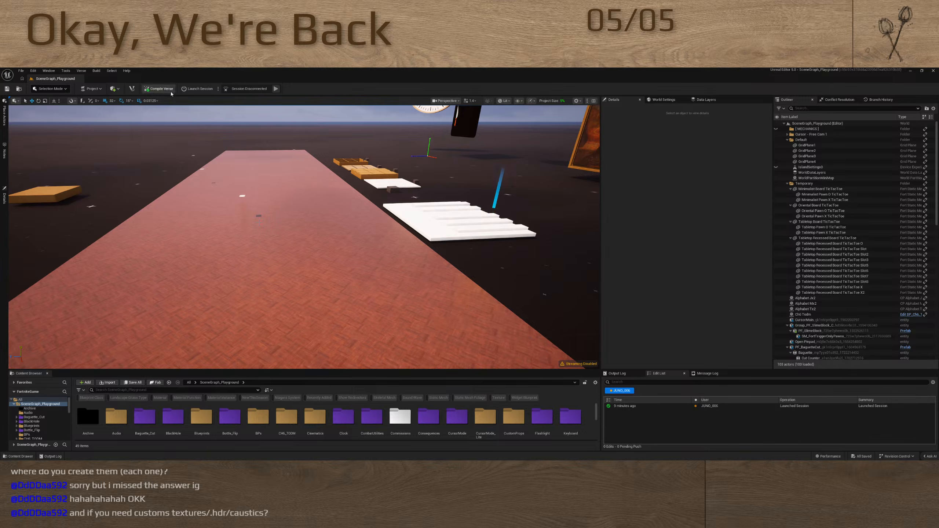
Check the Fortnite client's lobby and launch the SceneGraph_Playground edit session from Unreal Editor for Fortnite
key(alt+Tab)
key(alt+Tab)
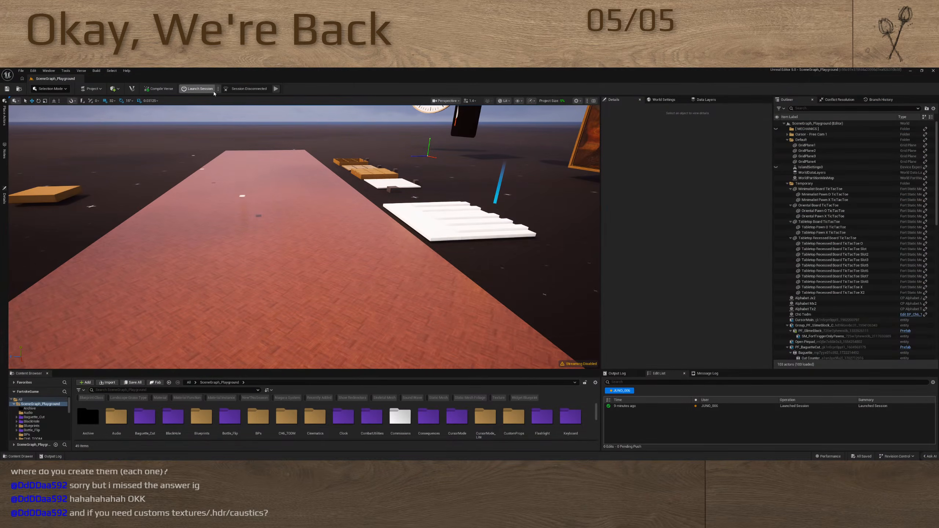
click(204, 92)
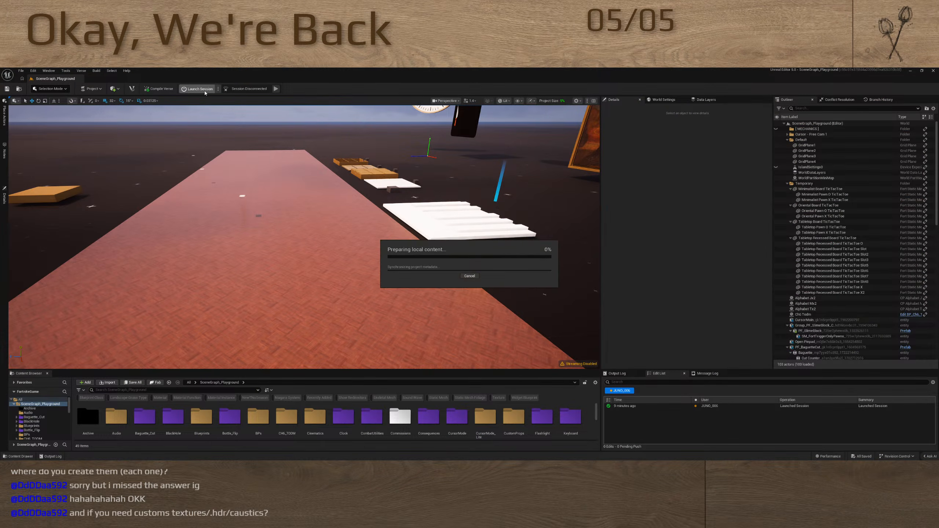
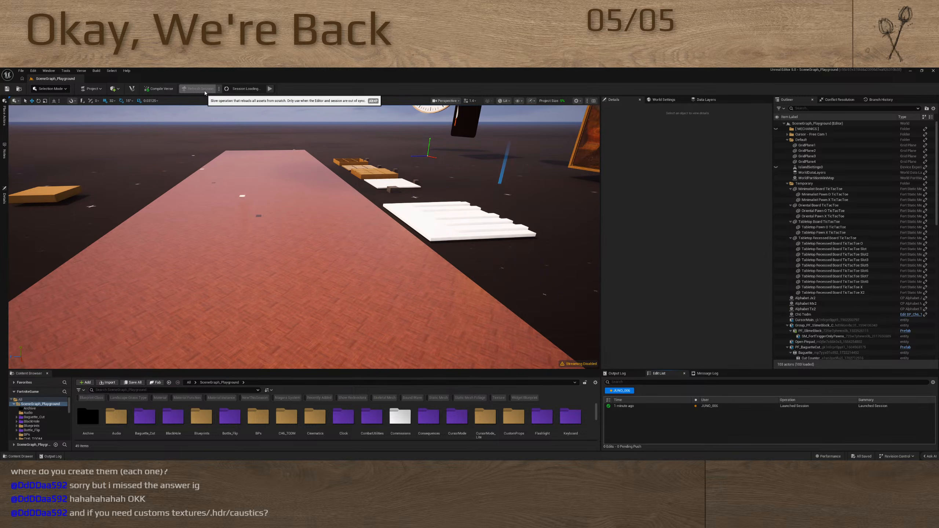
Check the Fortnite client's lobby and return to Unreal Editor for Fortnite
key(alt+Tab)
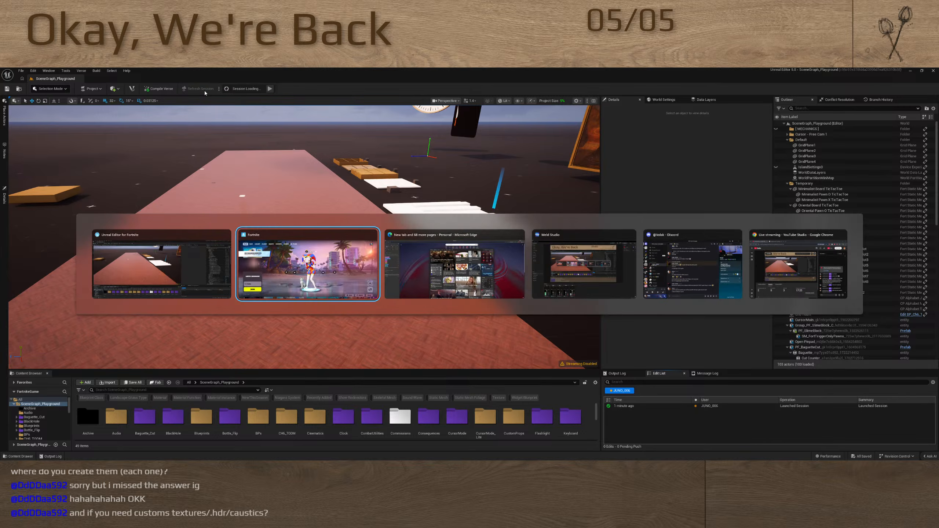
key(alt+Tab)
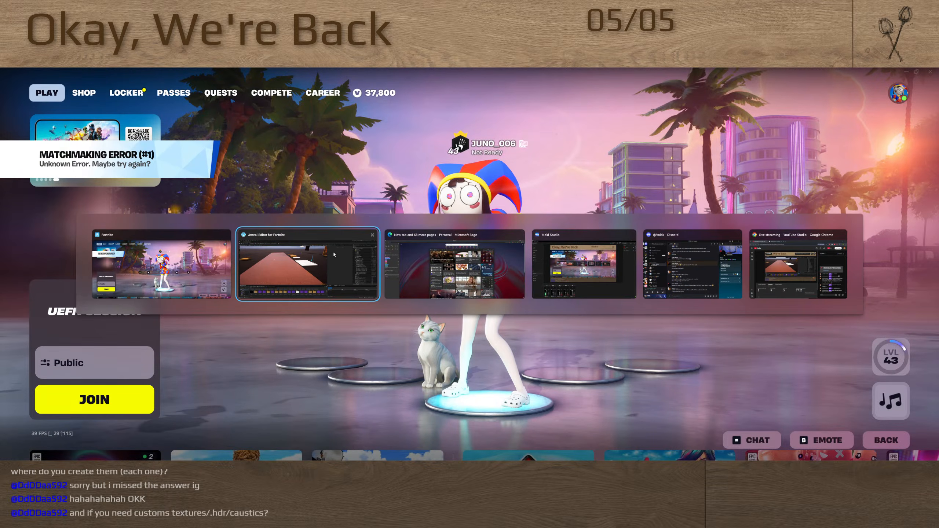
mouse_move(333, 227)
right_down()
mouse_move(388, 246)
mouse_move(333, 227)
mouse_move(188, 208)
mouse_move(370, 239)
mouse_move(357, 255)
mouse_move(333, 247)
mouse_move(410, 229)
mouse_move(315, 237)
right_up()
Examine the playground level's brick strip, hanging displays and surrounding props from several angles
scroll(333, 227, up, 3)
key(w)
key(s)
scroll(283, 223, up, 5)
key(w)
key(w)
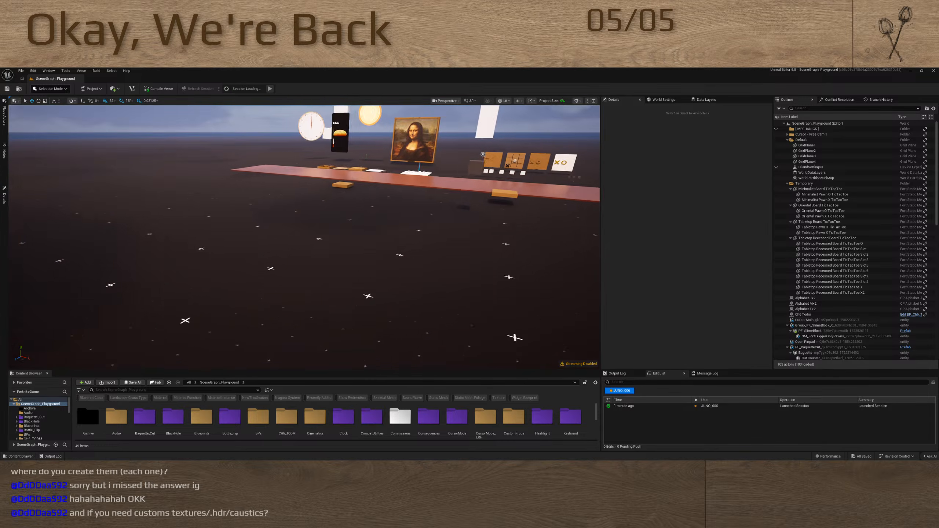
key(a)
mouse_move(255, 248)
right_down()
mouse_move(268, 279)
mouse_move(298, 285)
right_up()
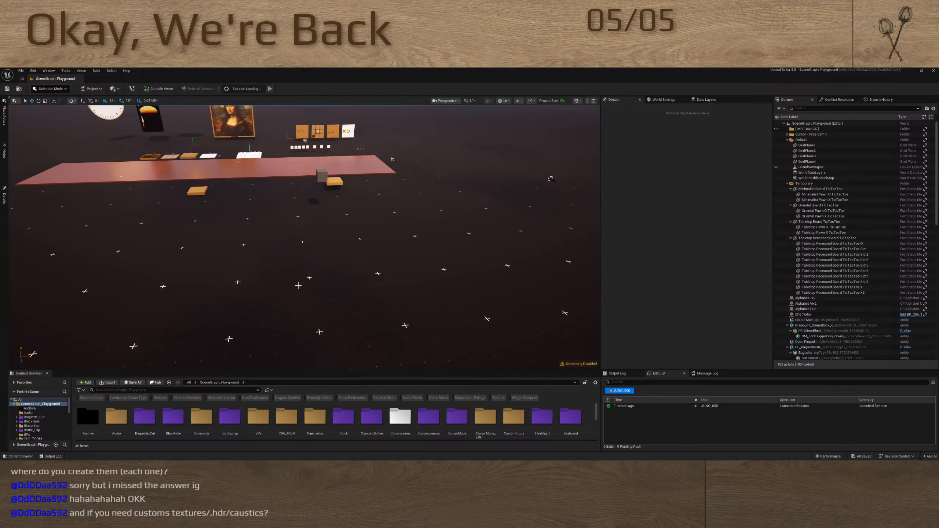
right_drag(273, 265, 327, 280)
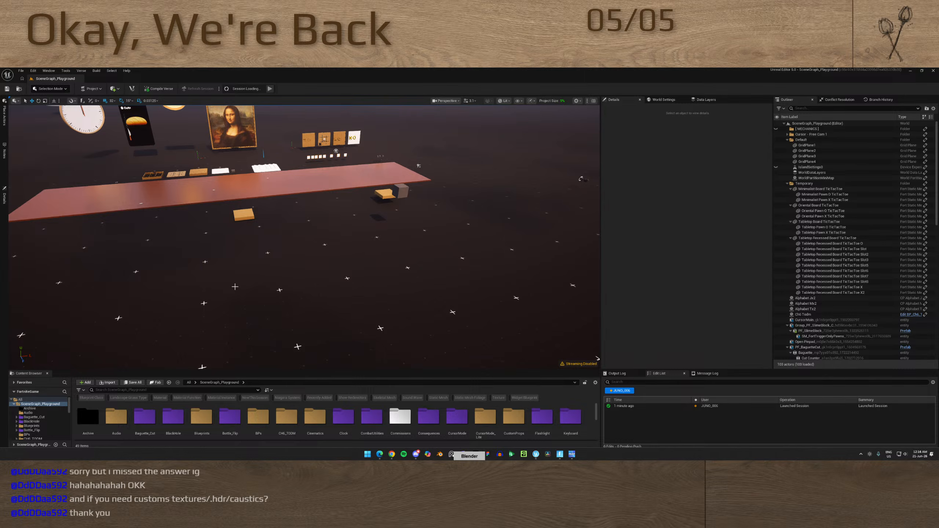
Launch Blender, dismiss the splash screen and add a plane mesh to the default scene
click(441, 455)
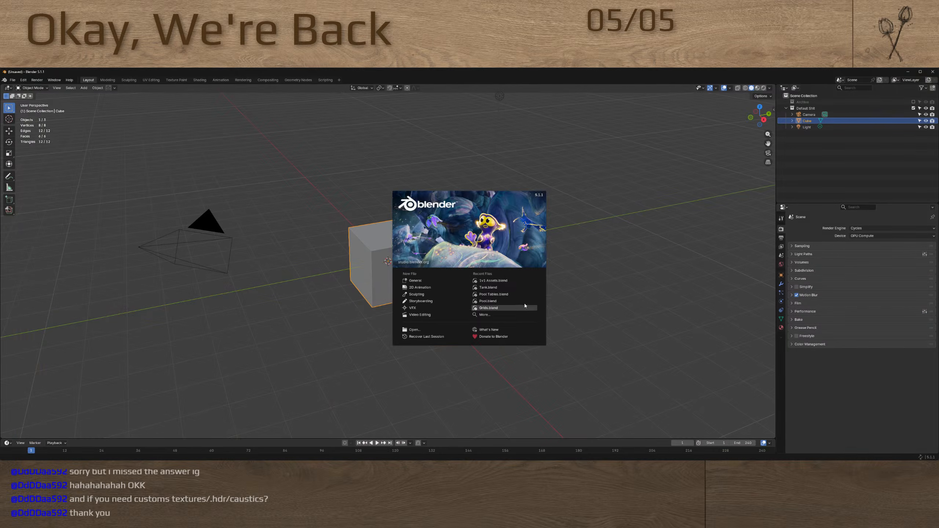
click(590, 292)
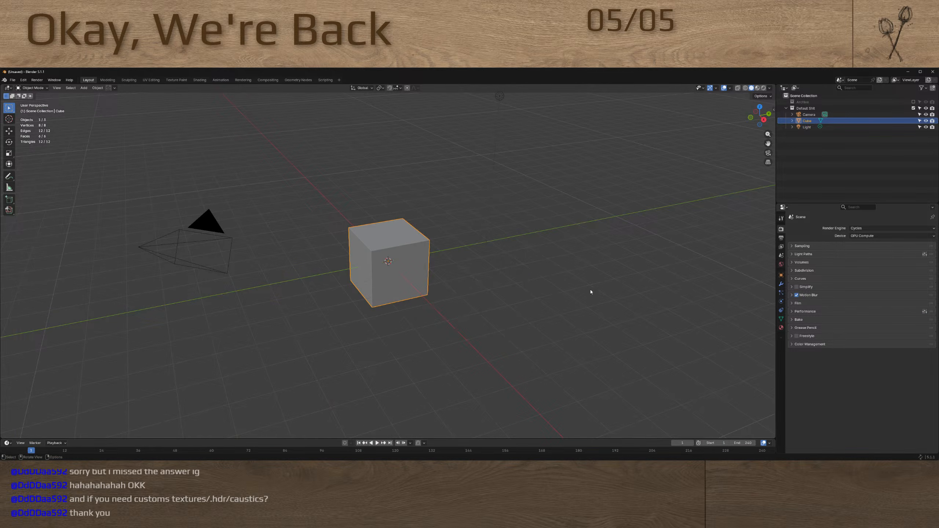
key(shift+a)
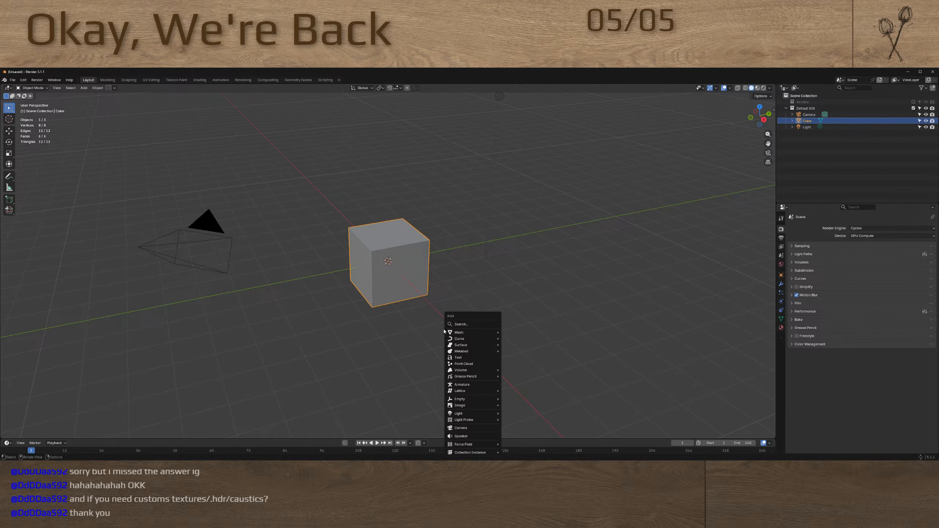
mouse_move(464, 333)
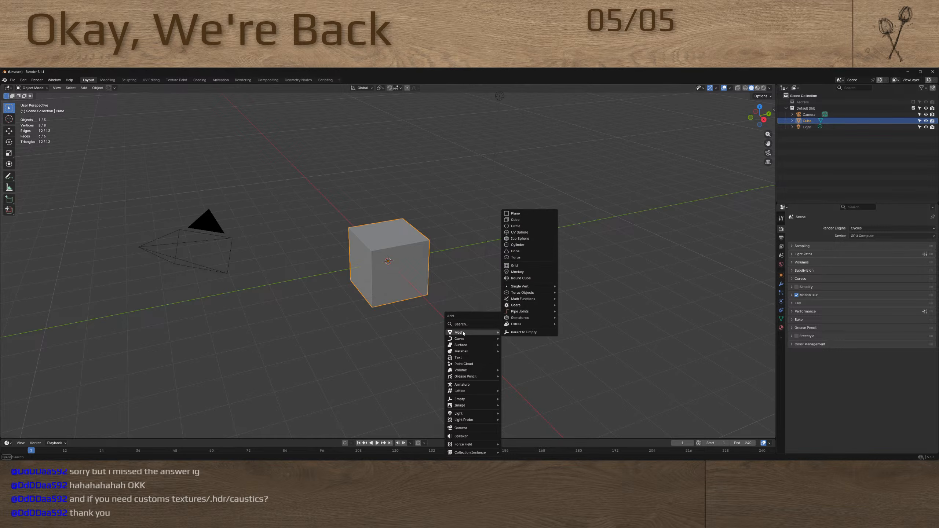
click(525, 213)
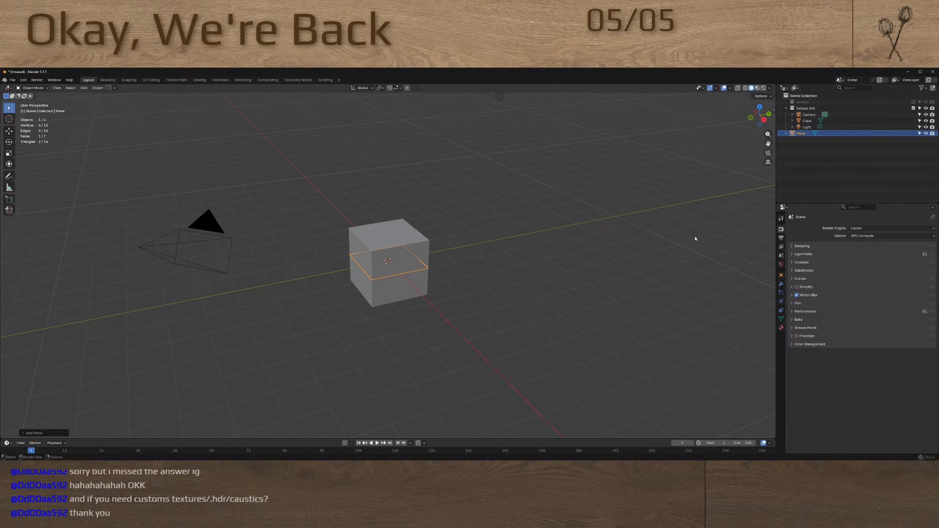
Review the Screencast Keys add-on's details and update options in the preferences, and close them
key(ctrl+comma)
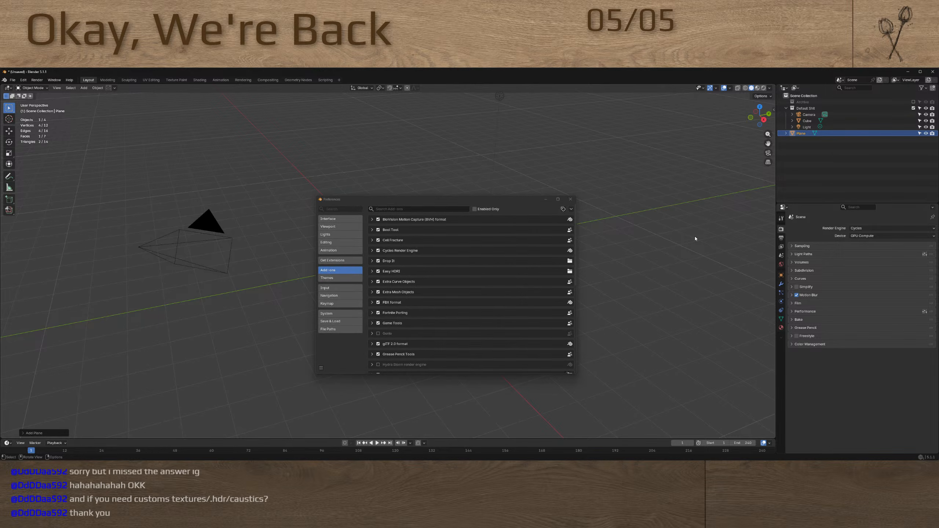
scroll(390, 348, down, 10)
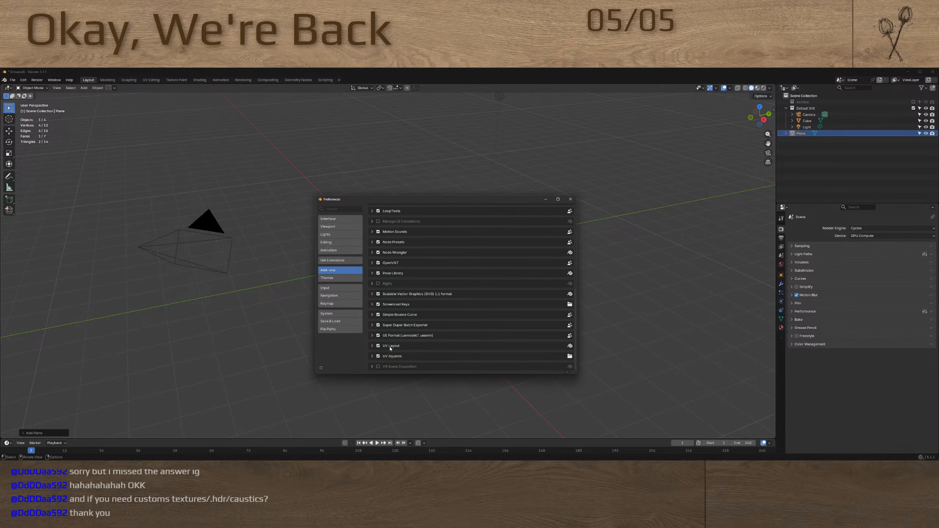
click(372, 305)
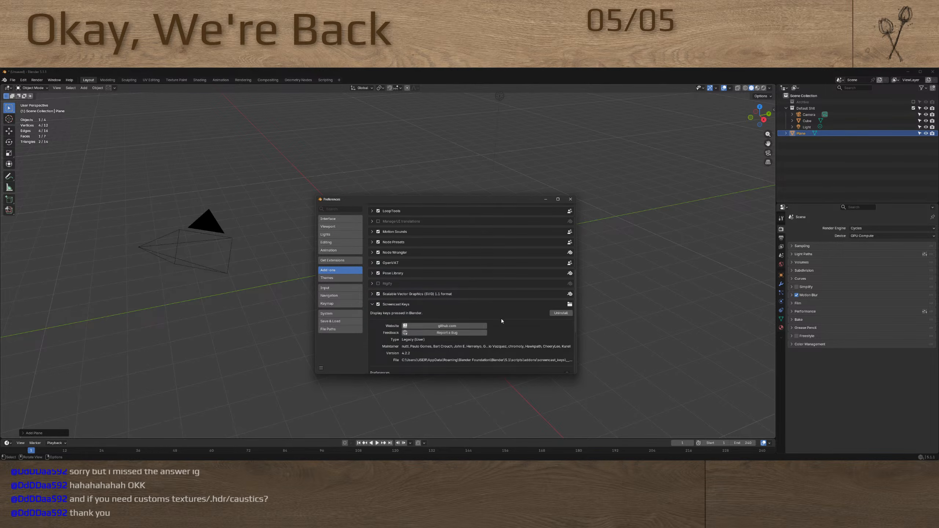
scroll(510, 321, down, 4)
click(537, 322)
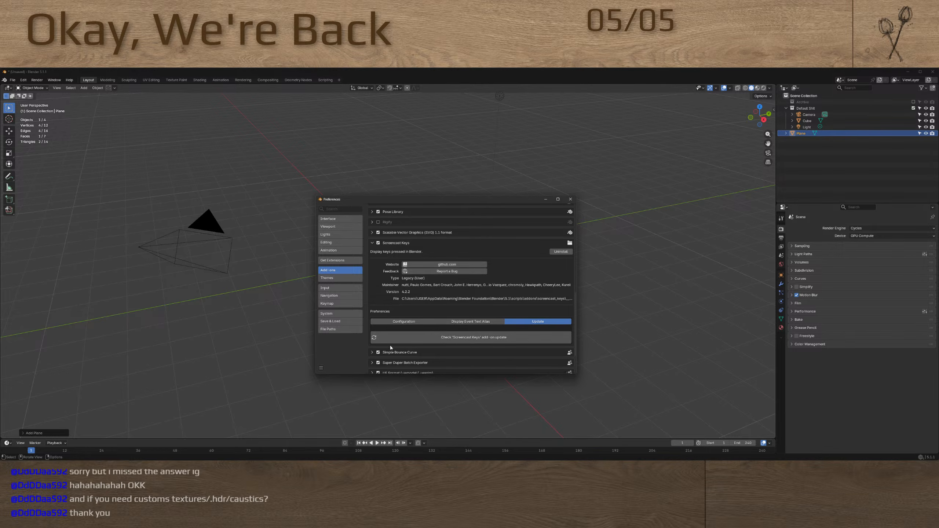
scroll(425, 321, up, 2)
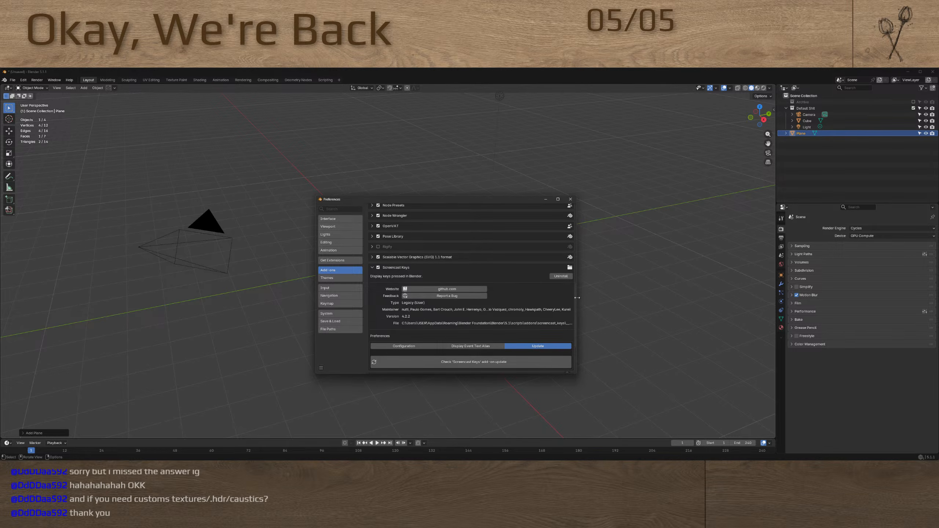
click(570, 199)
Deselect the plane and enable Screencast Keys in the 3D viewport
click(645, 268)
key(n)
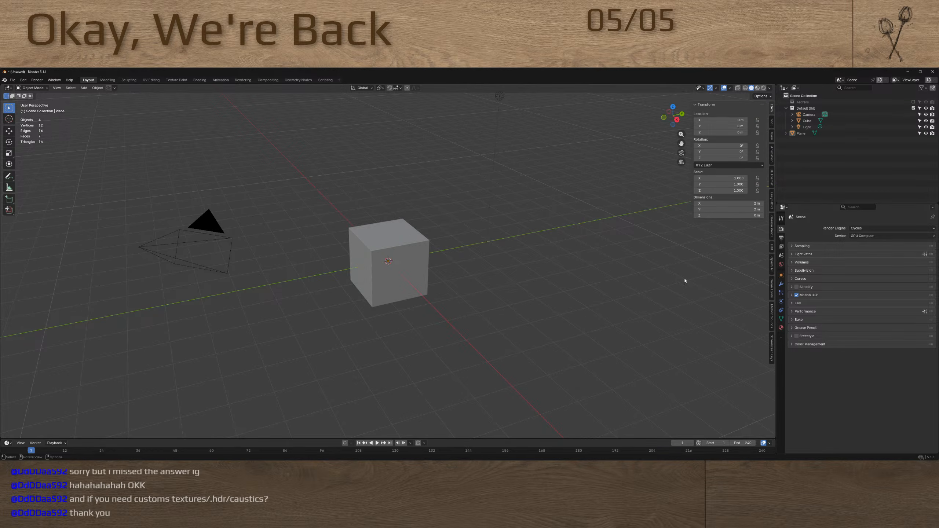
click(771, 351)
click(699, 105)
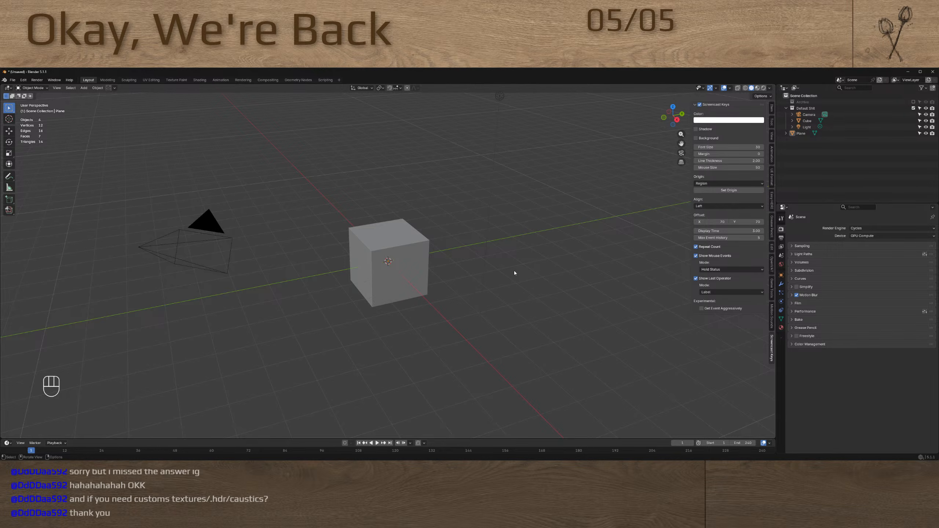
Search the online extensions for "scree" and clear most of the search text
key(ctrl+comma)
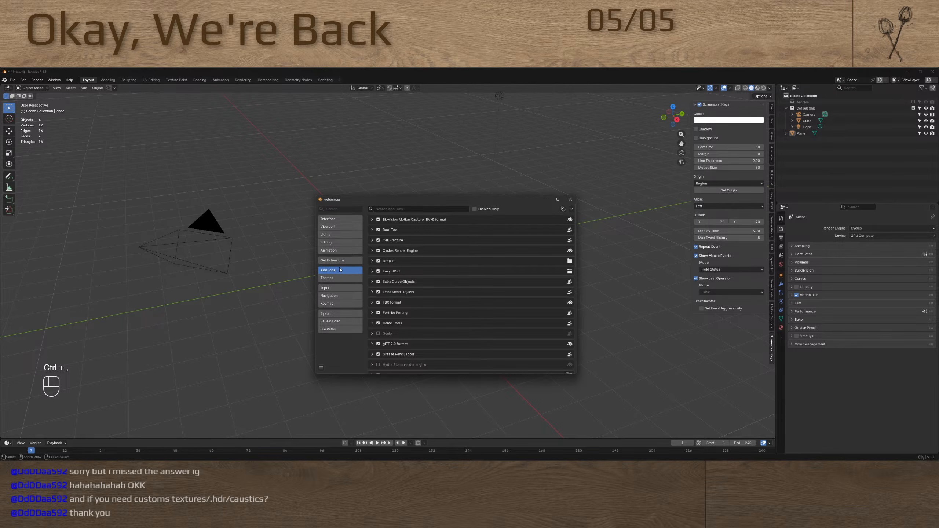
click(340, 261)
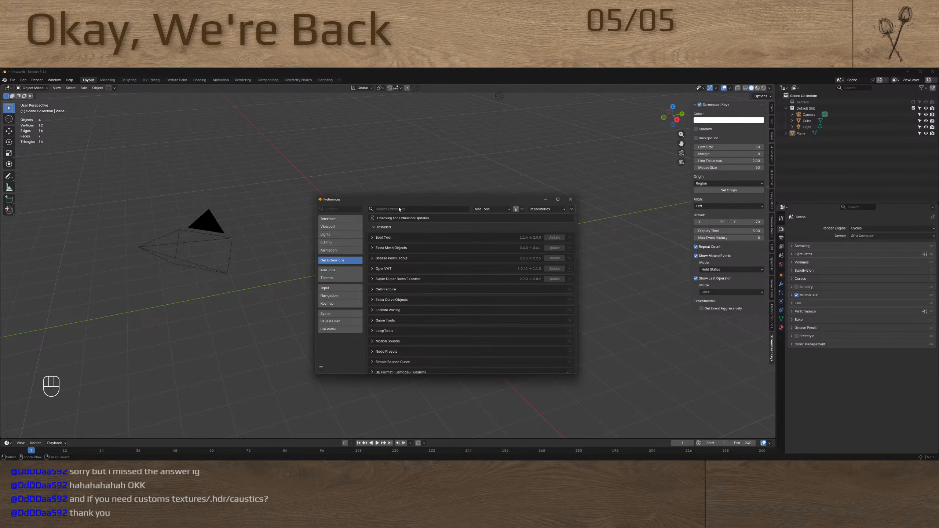
click(399, 209)
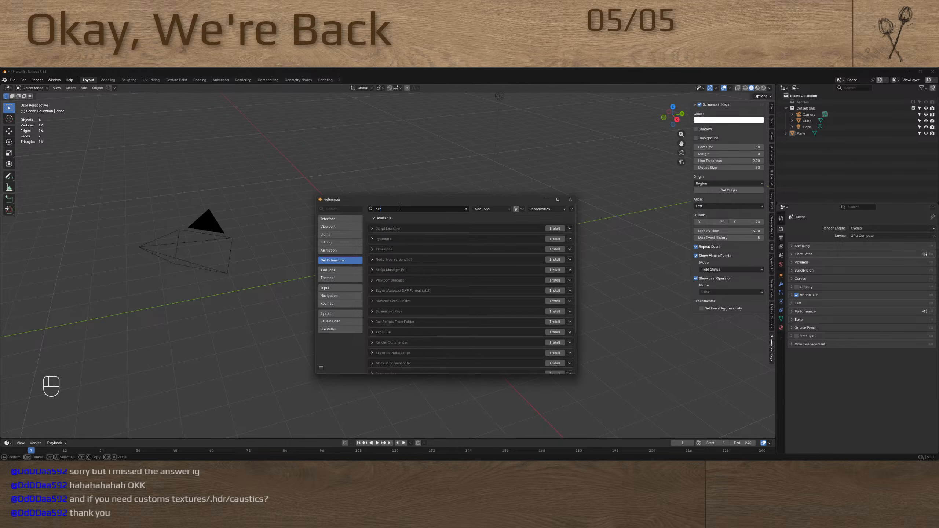
text(scree)
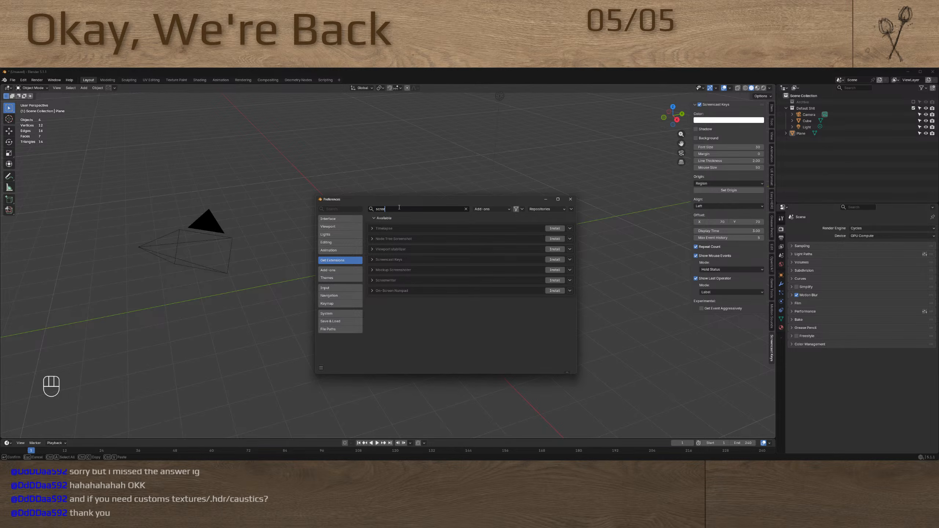
key(BackSpace)
key(BackSpace)
key(BackSpace)
key(BackSpace)
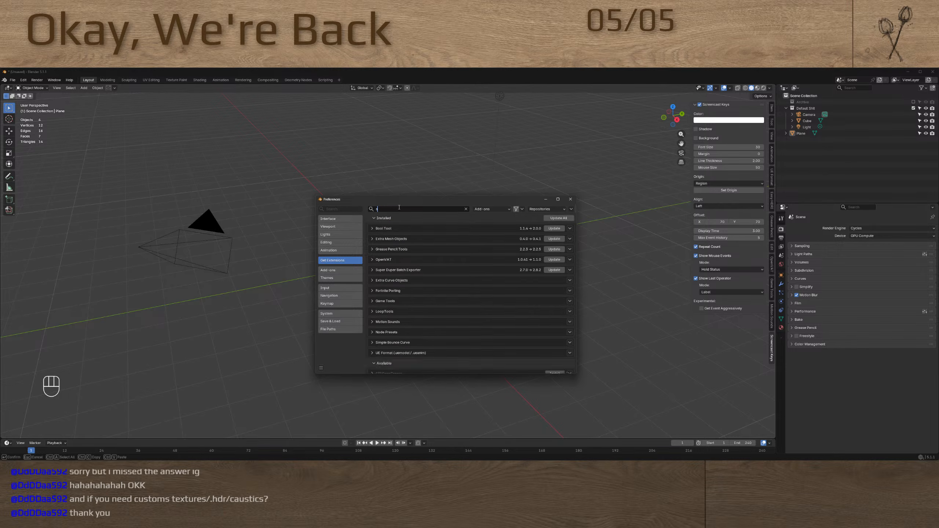
Turn on Enable On Startup in the Screencast Keys add-on's configuration and close the preferences
click(336, 270)
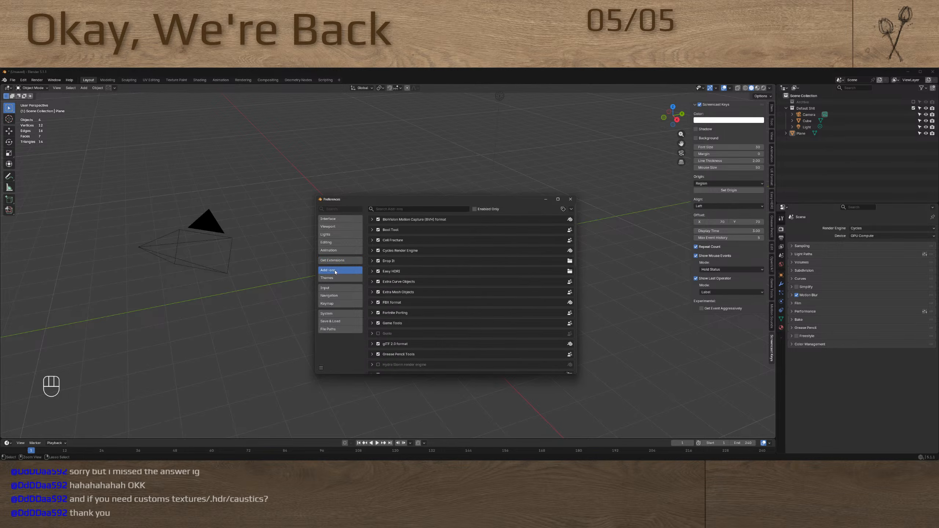
scroll(409, 240, down, 15)
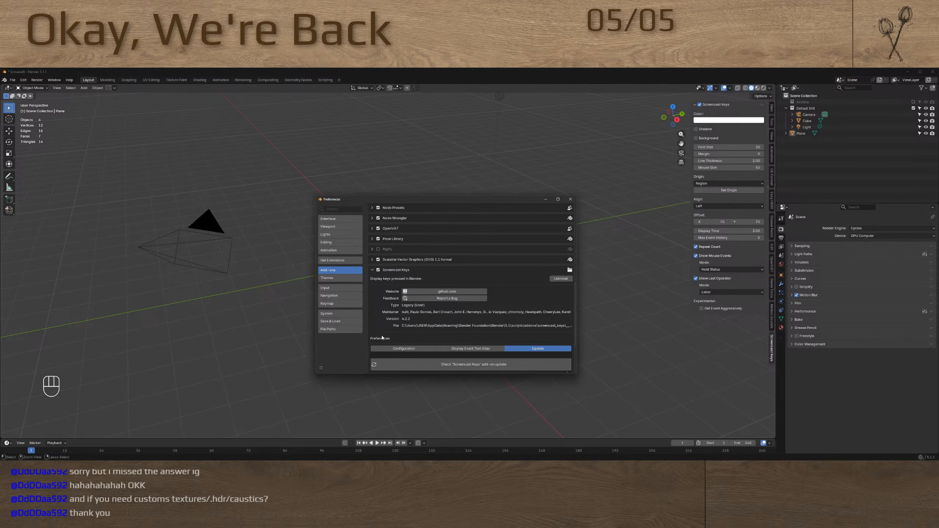
scroll(382, 337, down, 3)
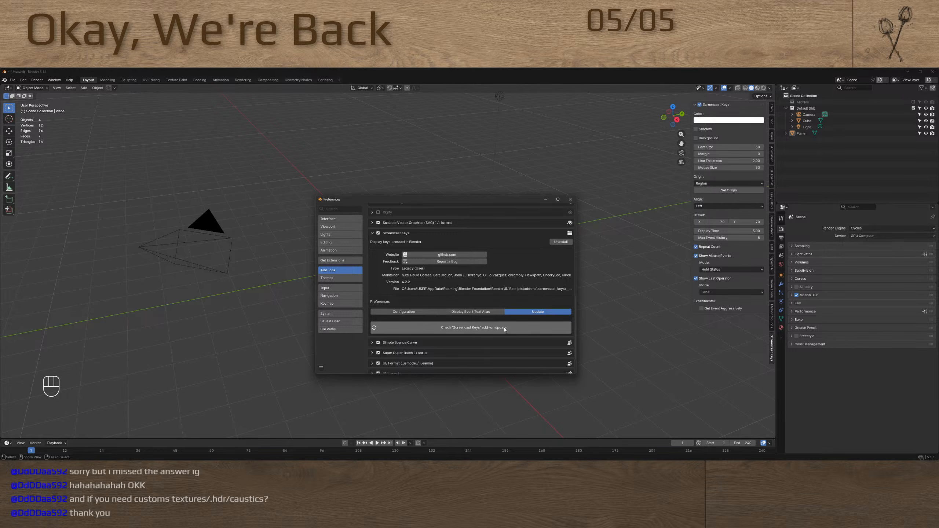
click(487, 325)
click(408, 312)
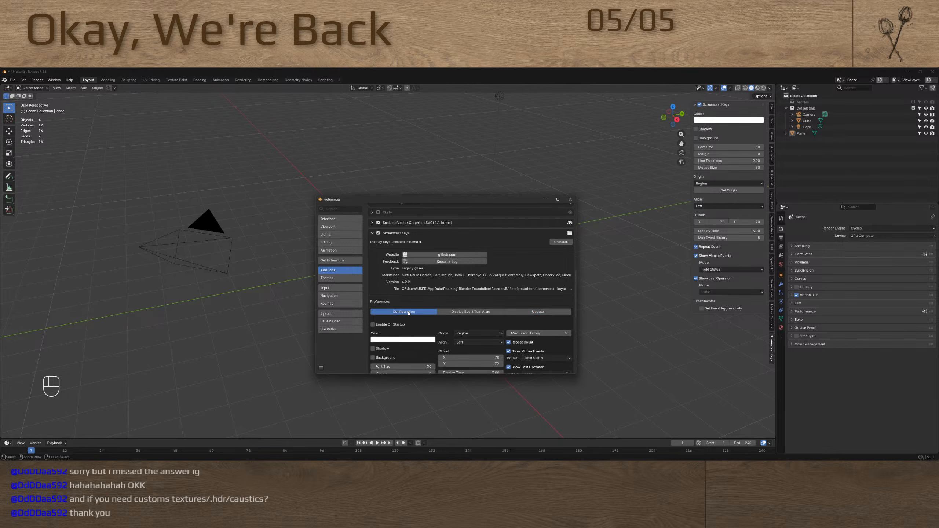
scroll(455, 323, down, 4)
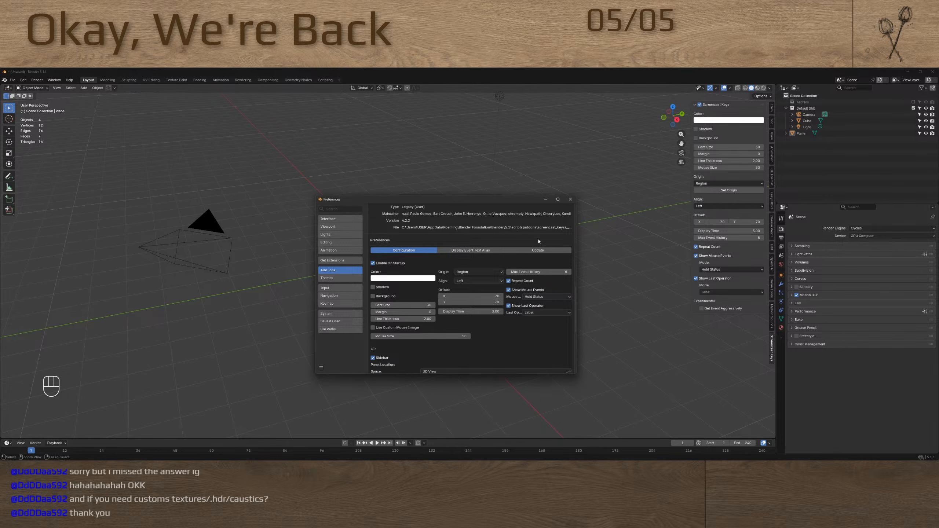
scroll(459, 331, down, 3)
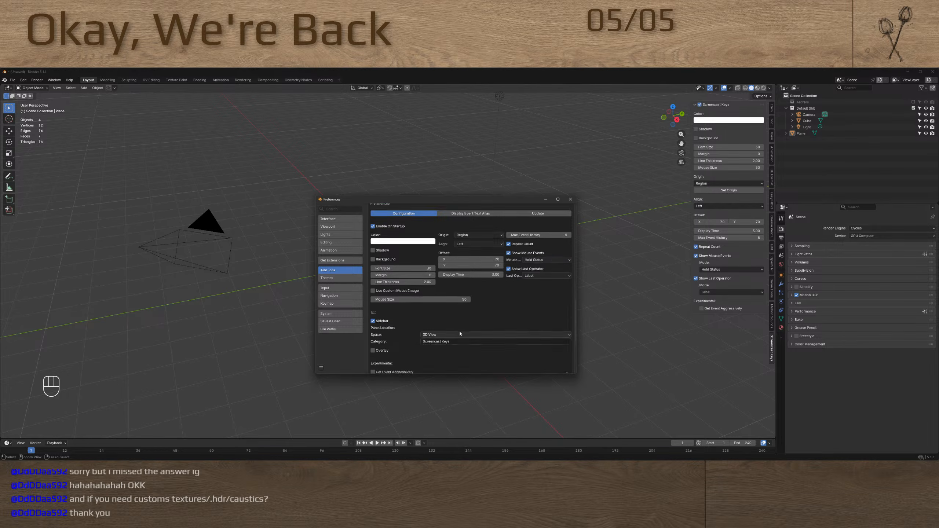
click(569, 200)
Close Blender without saving, relaunch it and dismiss the splash screen
click(932, 71)
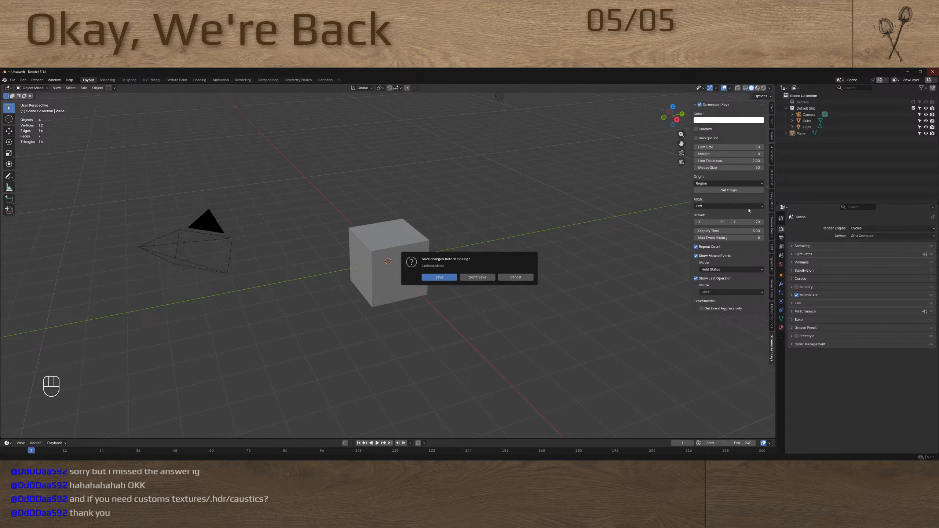
click(477, 277)
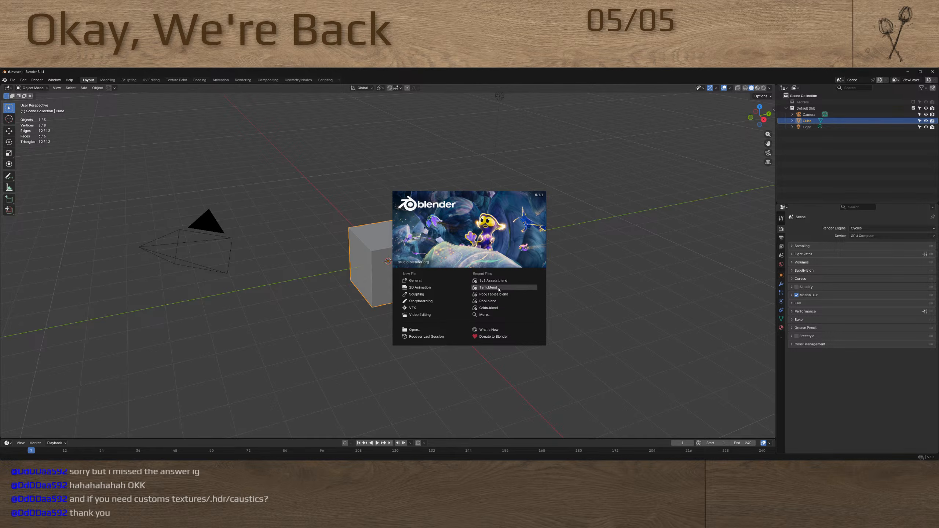
click(569, 280)
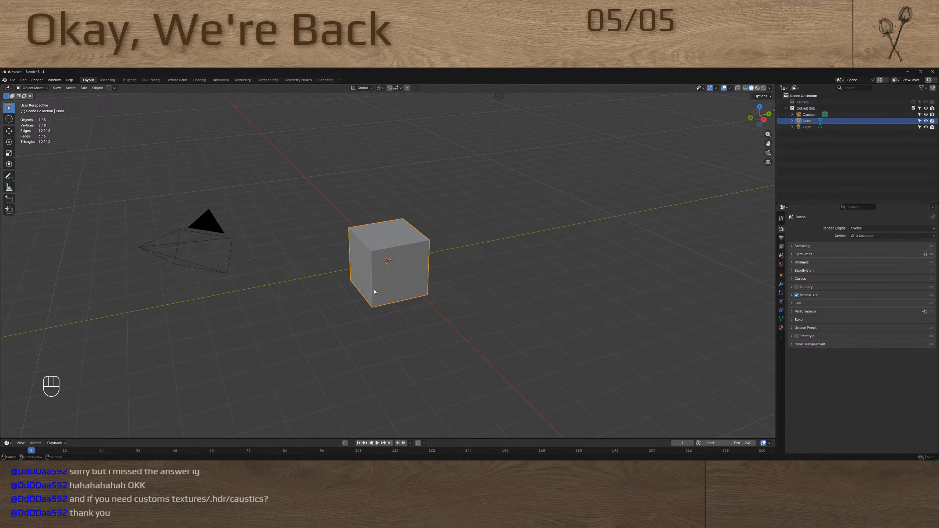
Raise the default cube along the Z axis so its base rests about on the grid floor
scroll(374, 292, down, 4)
middle_drag(376, 291, 390, 278)
alt+middle_click(385, 294)
key(g)
click(391, 278)
key(g)
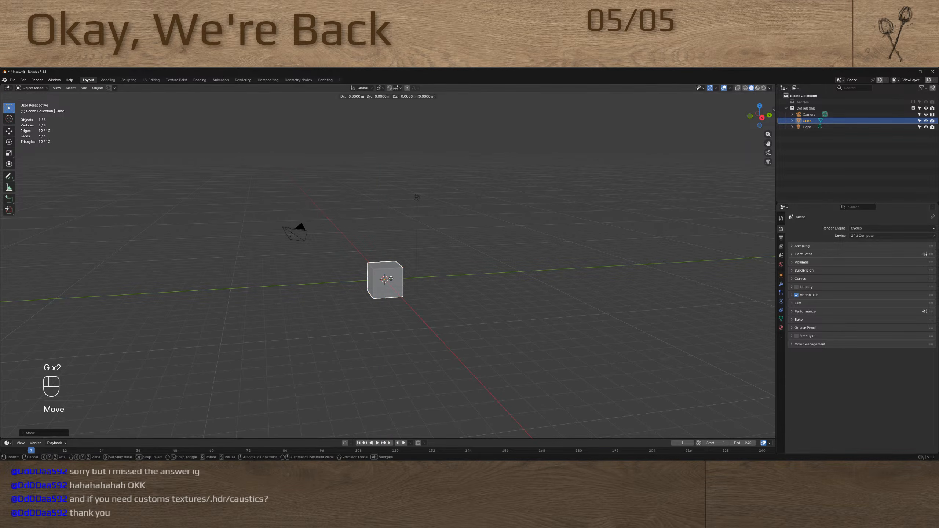
key(z)
click(393, 270)
Add a plane at the cube's base and scale it up to about 14 times its size as a floor
key(shift+a)
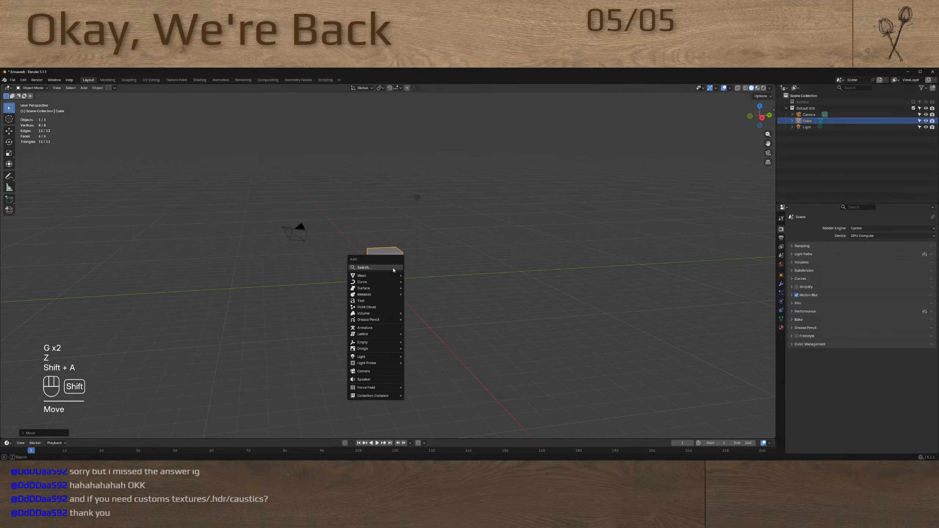
mouse_move(392, 275)
click(421, 277)
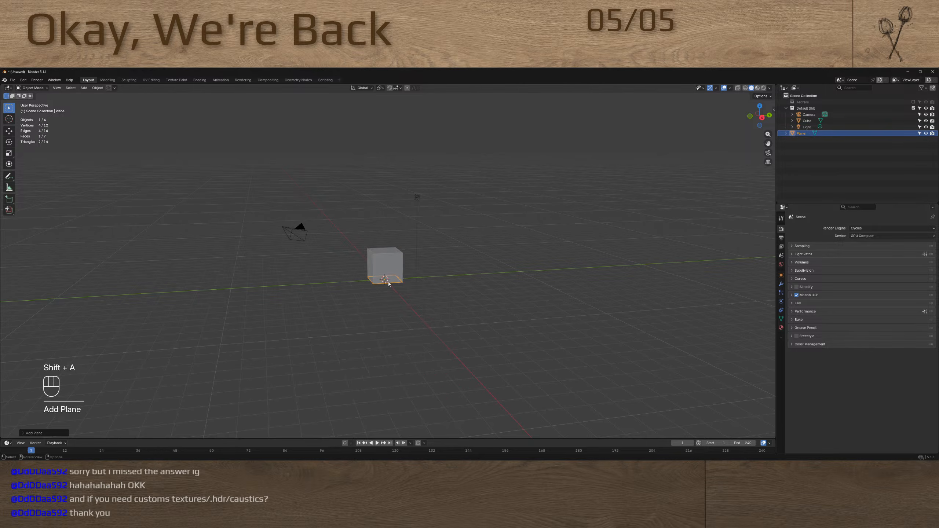
scroll(388, 284, up, 5)
key(s)
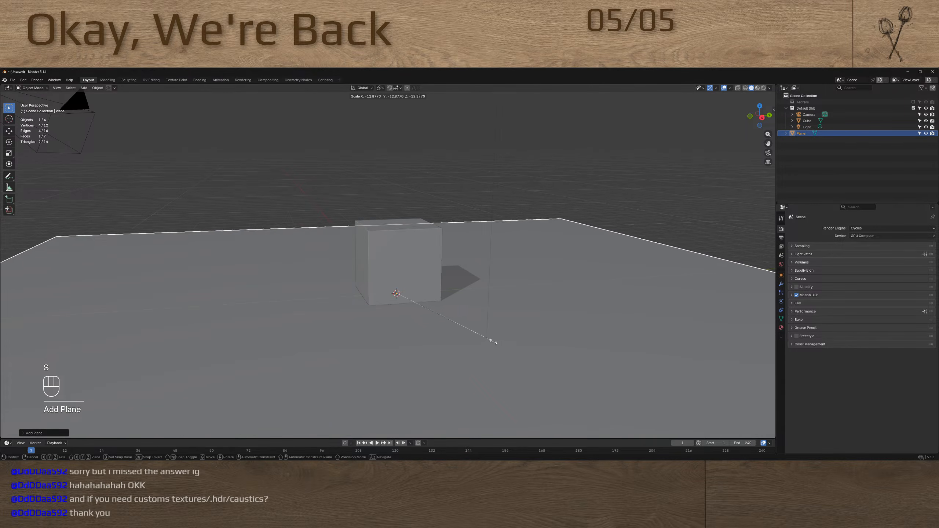
click(492, 341)
scroll(457, 322, down, 5)
middle_drag(456, 318, 460, 332)
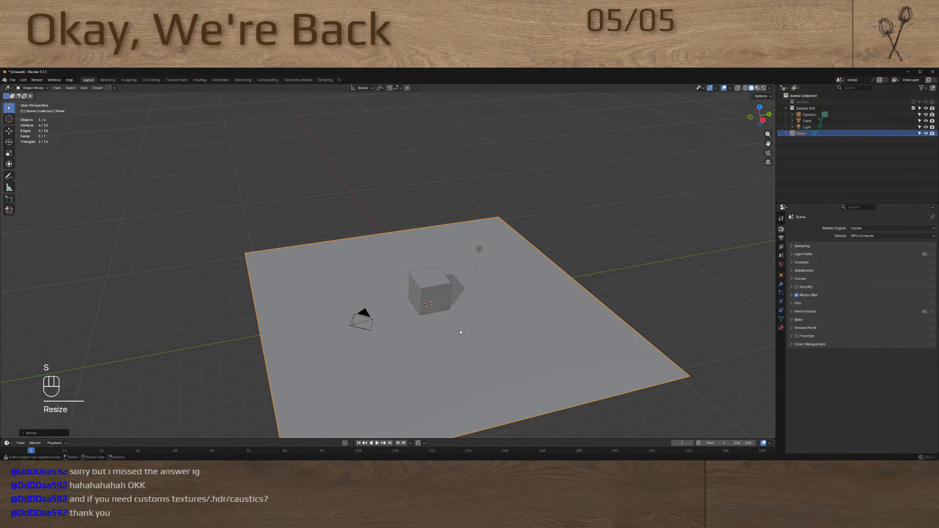
Extrude two adjacent edges of the floor plane upward along Z to form two tall walls meeting in a corner
key(Tab)
key(2)
click(441, 230)
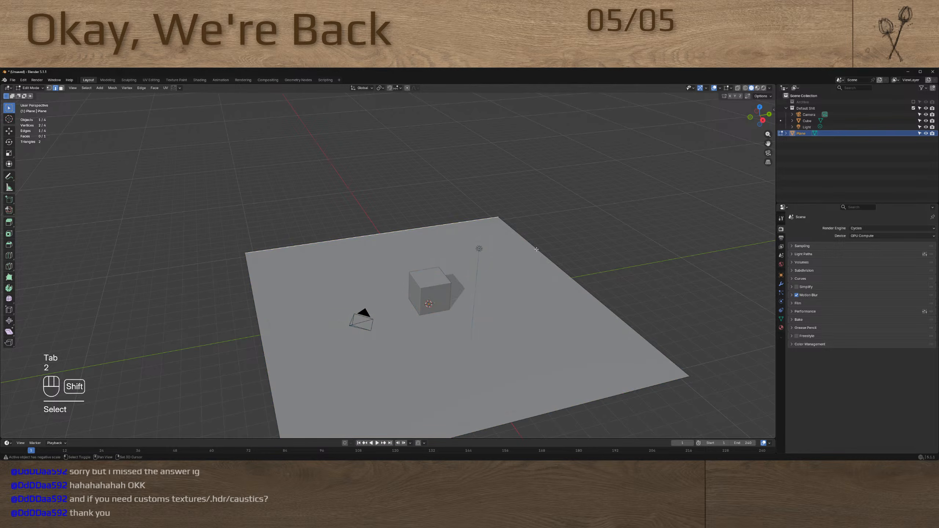
shift+click(538, 251)
key(e)
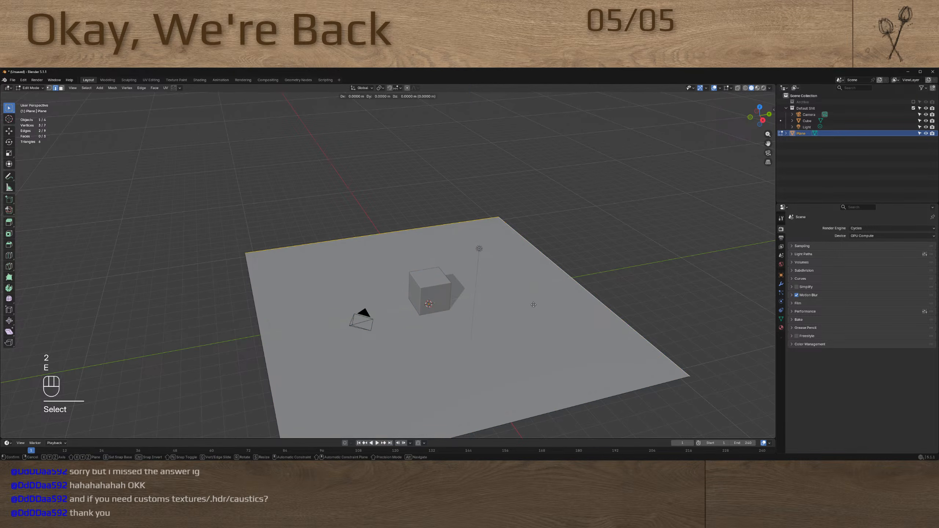
key(z)
click(531, 117)
scroll(517, 207, down, 4)
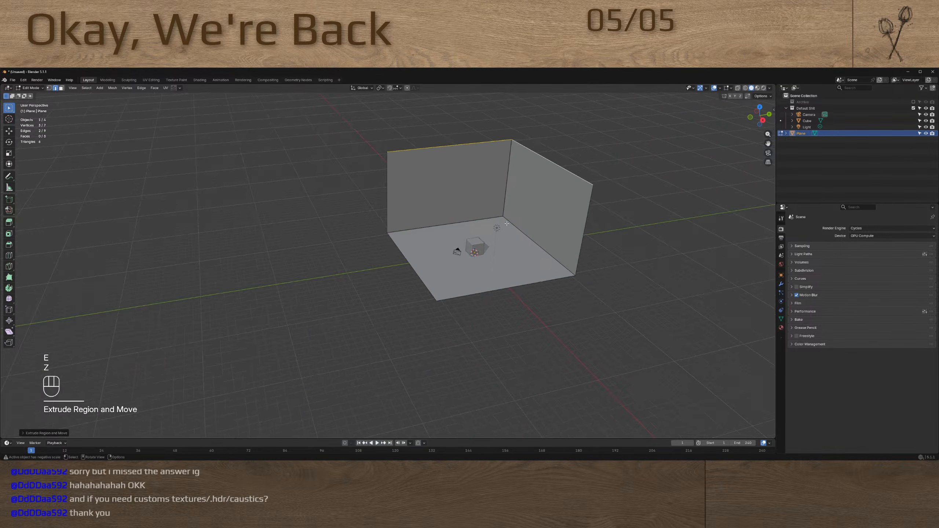
shift+middle_drag(489, 246, 491, 281)
scroll(453, 279, up, 3)
key(Tab)
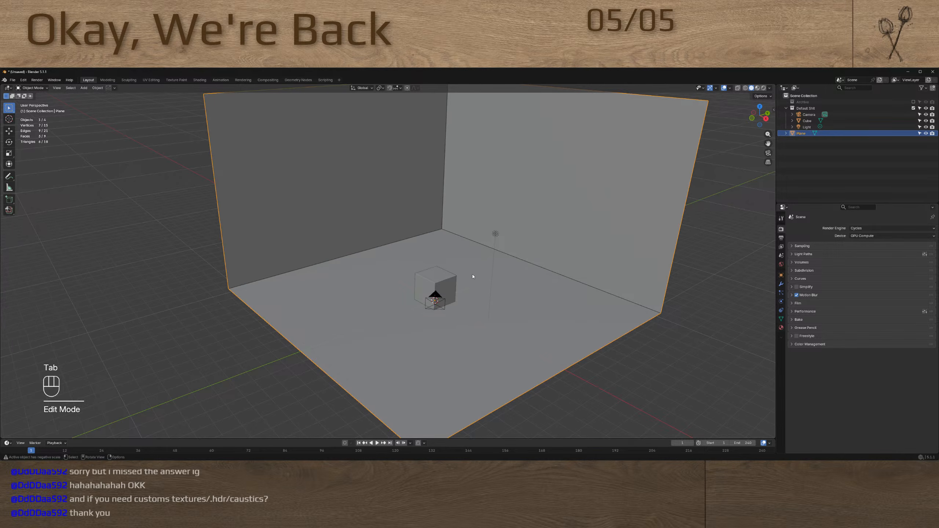
Add a Bevel modifier to the backdrop plane with an amount of about 0.41 m and 16 segments
click(564, 318)
click(780, 284)
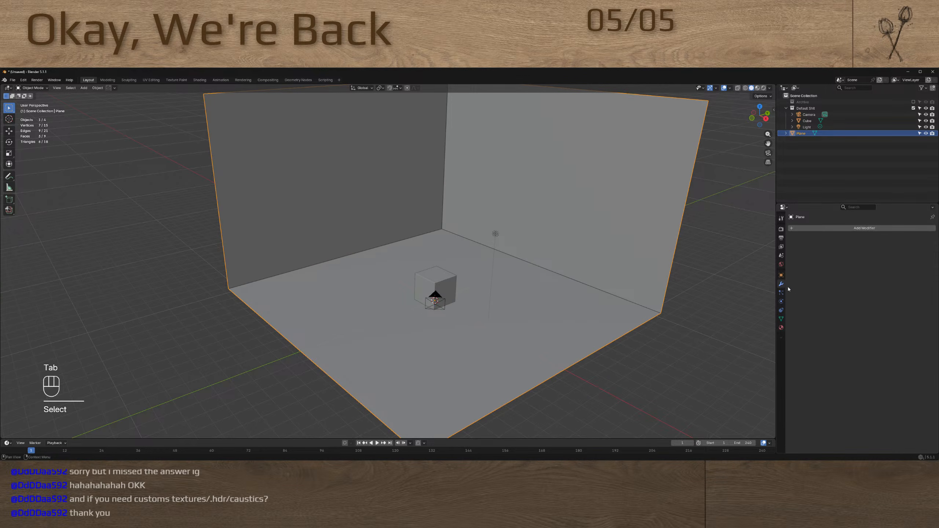
key(q)
click(826, 290)
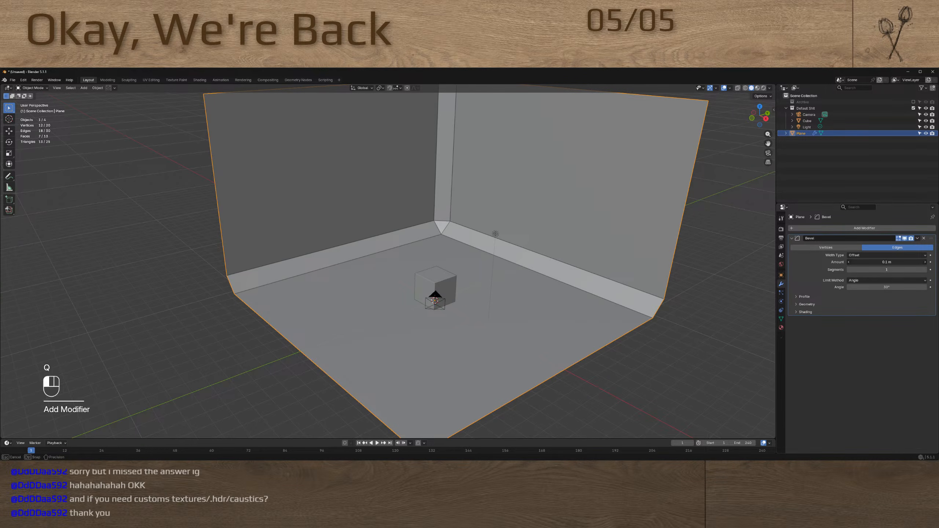
drag(872, 262, 917, 270)
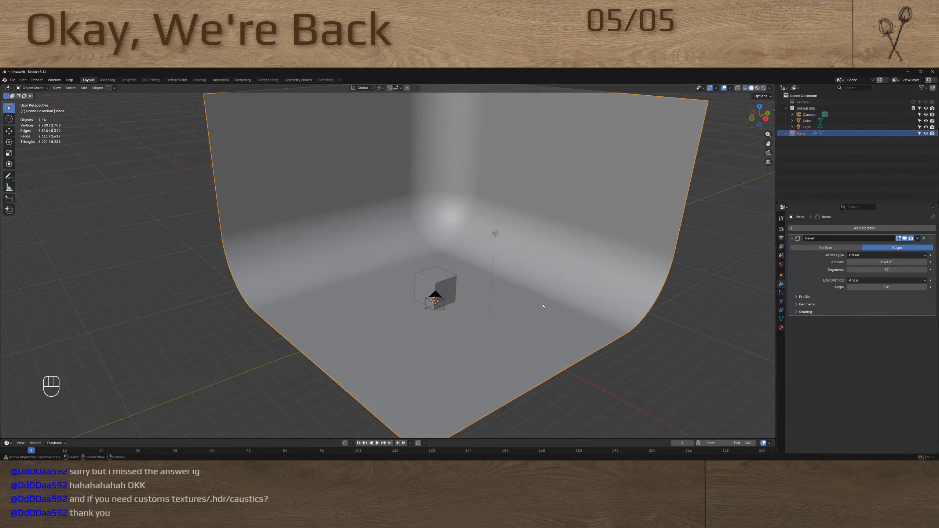
click(877, 270)
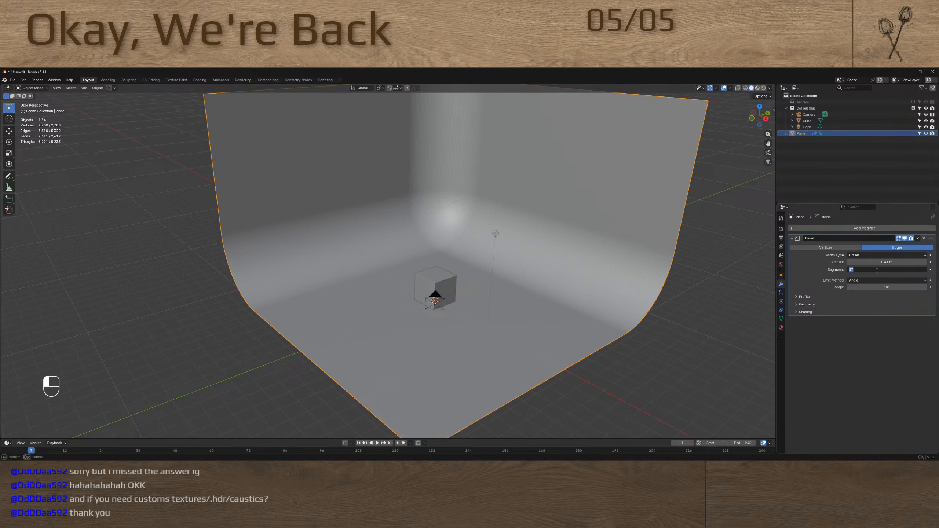
text(16)
key(Return)
Add a Weighted Normal modifier to the backdrop and move the backdrop slightly downward
key(q)
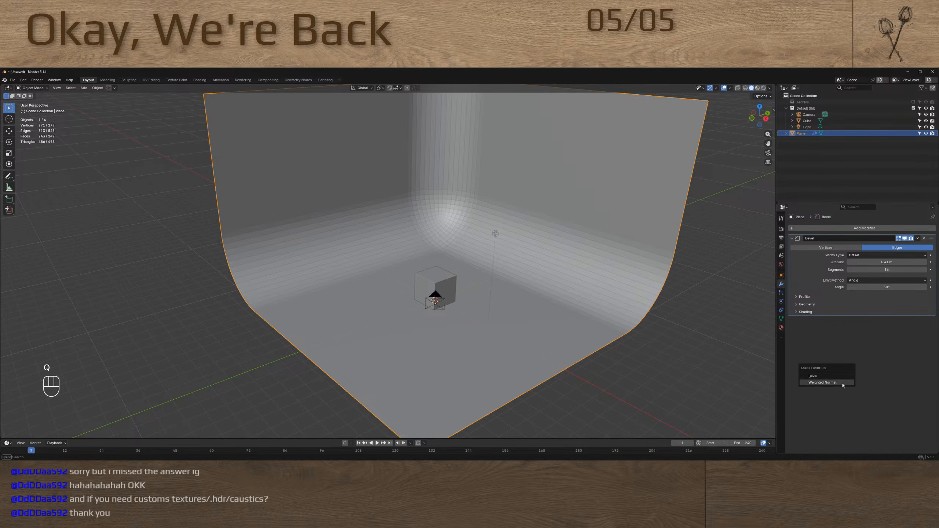
click(832, 383)
click(528, 229)
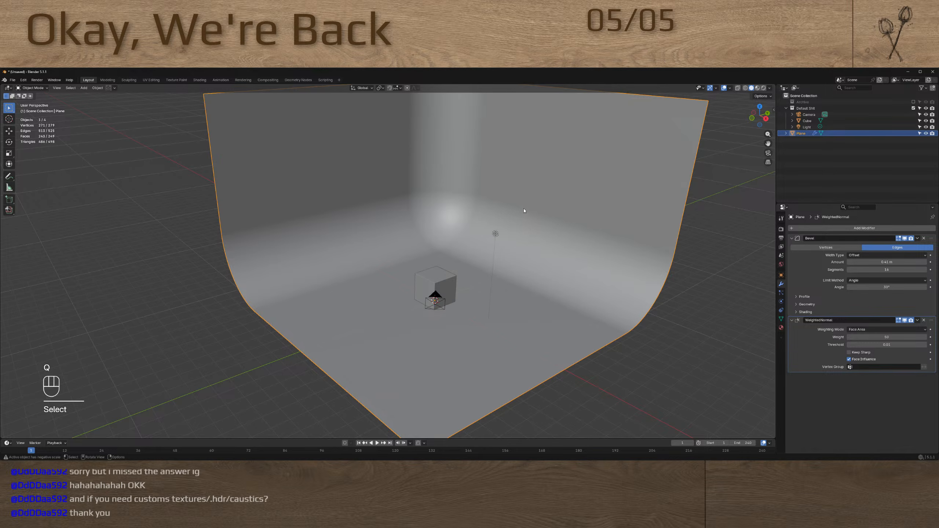
key(g)
click(524, 226)
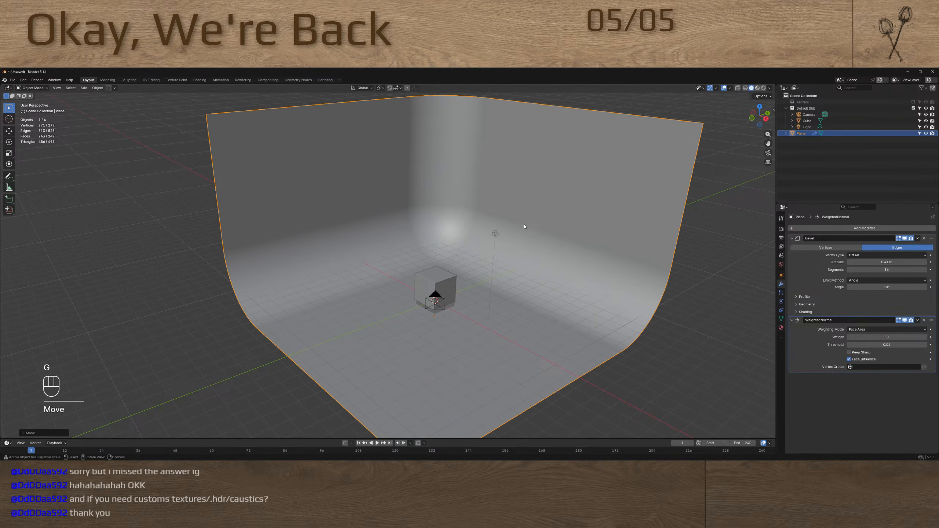
middle_drag(462, 269, 482, 275)
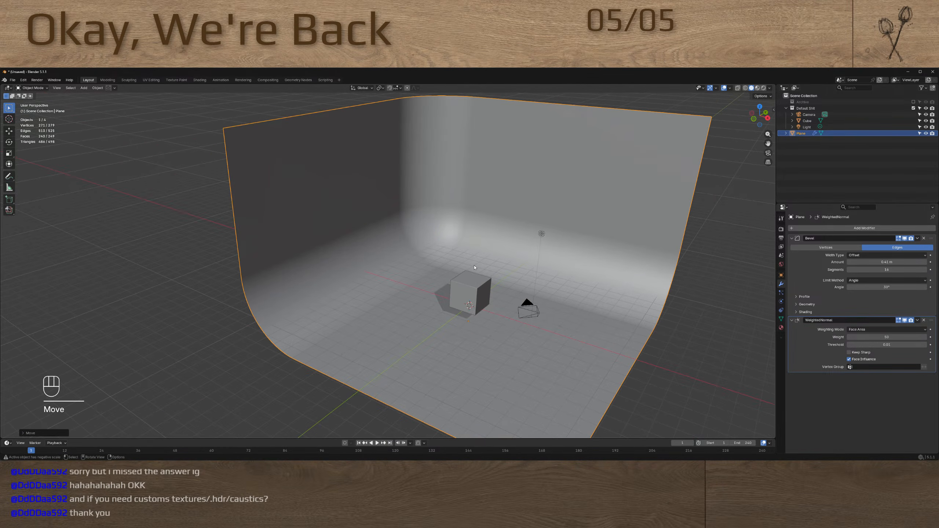
Show the viewport in Rendered shading and lower the world sky's sun intensity and strength to 0.200 each
key(z)
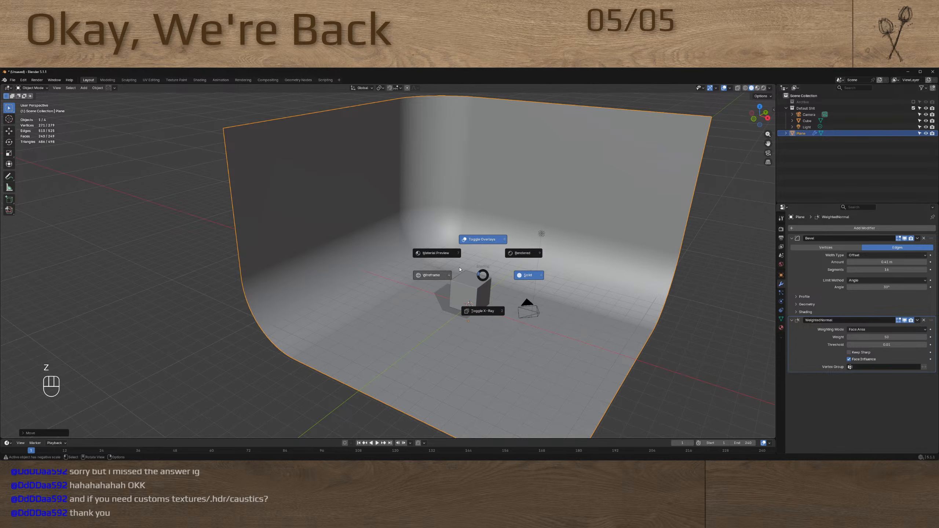
click(522, 253)
scroll(521, 253, up, 5)
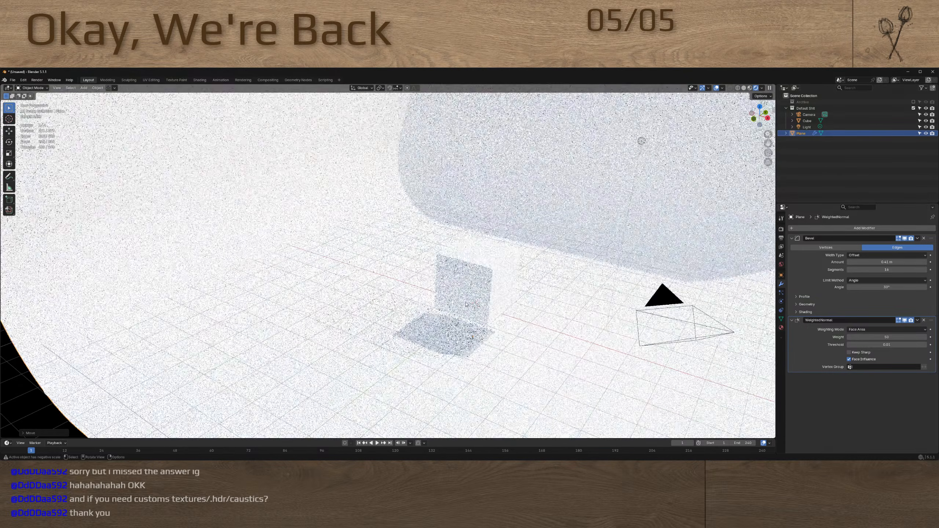
click(781, 265)
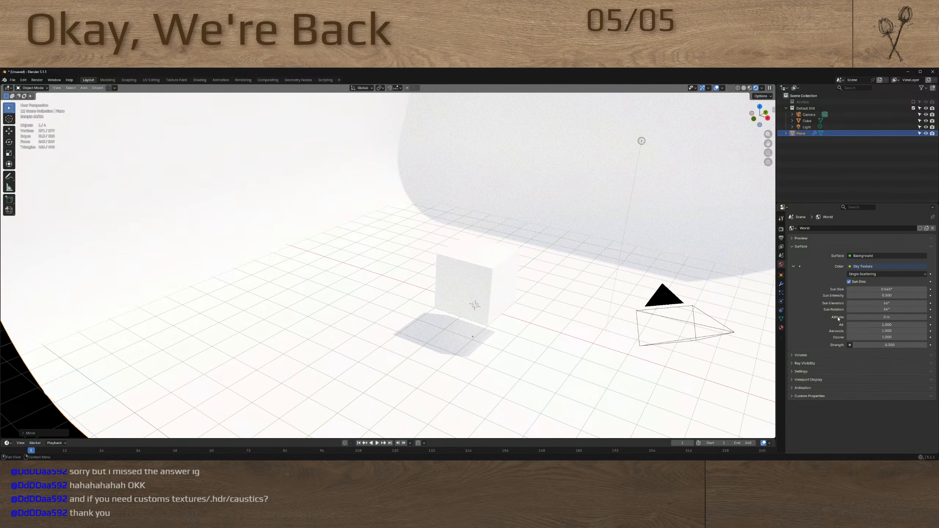
click(848, 296)
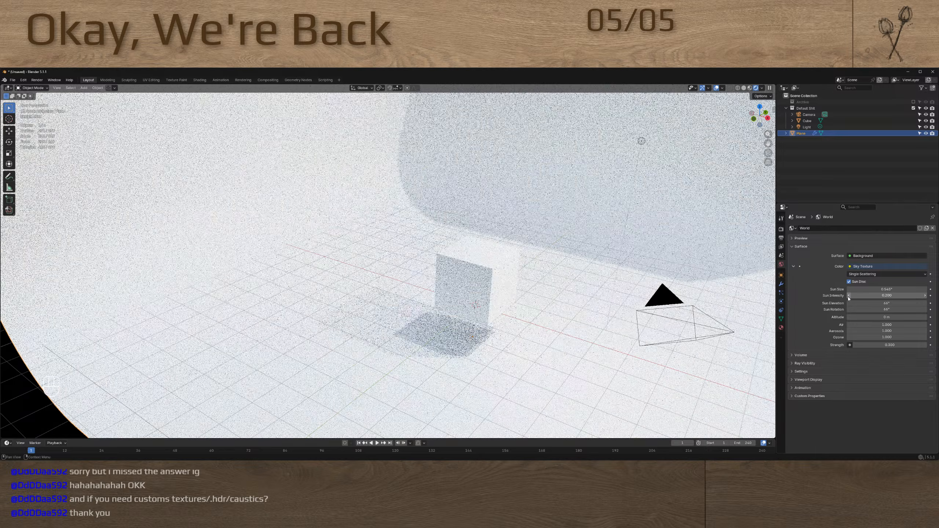
drag(856, 347, 814, 350)
Scale the cube's mesh down along Z and widen it in X and Y into a broad, flat slab
click(490, 294)
scroll(490, 295, down, 6)
scroll(489, 294, up, 3)
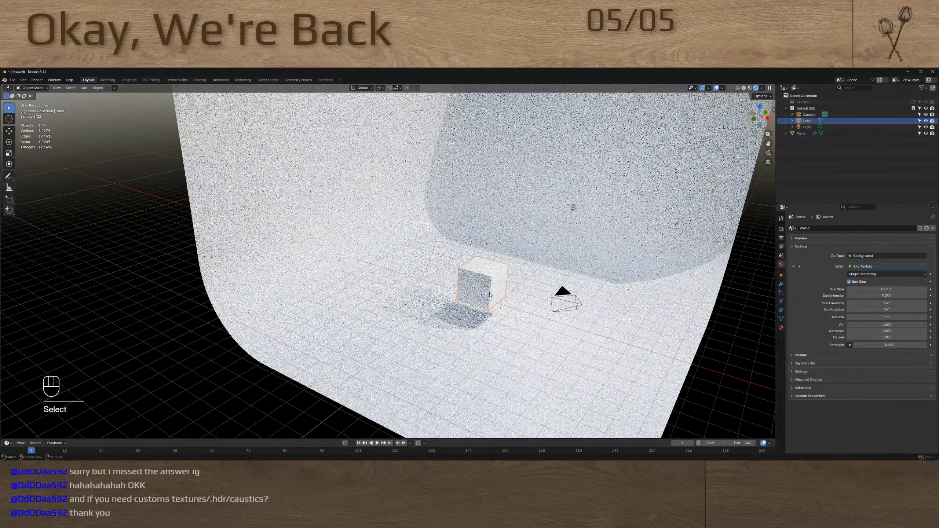
key(Tab)
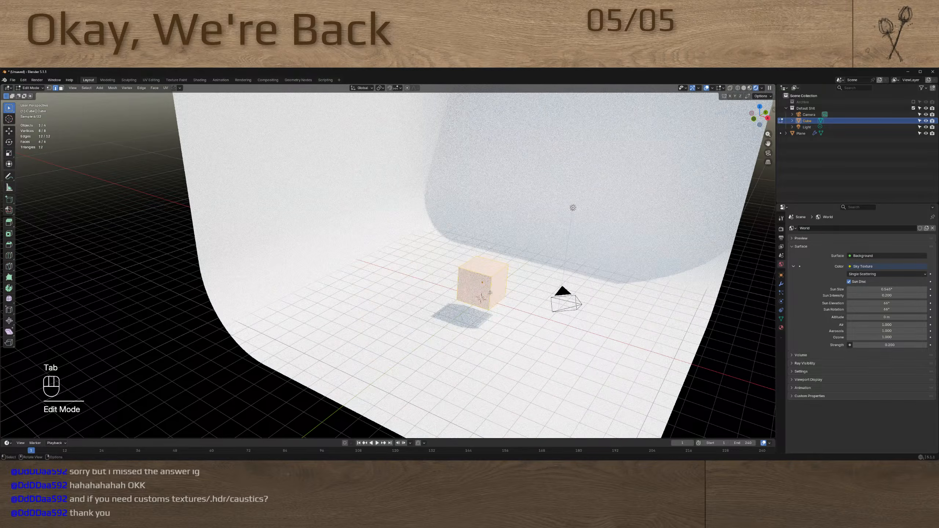
key(s)
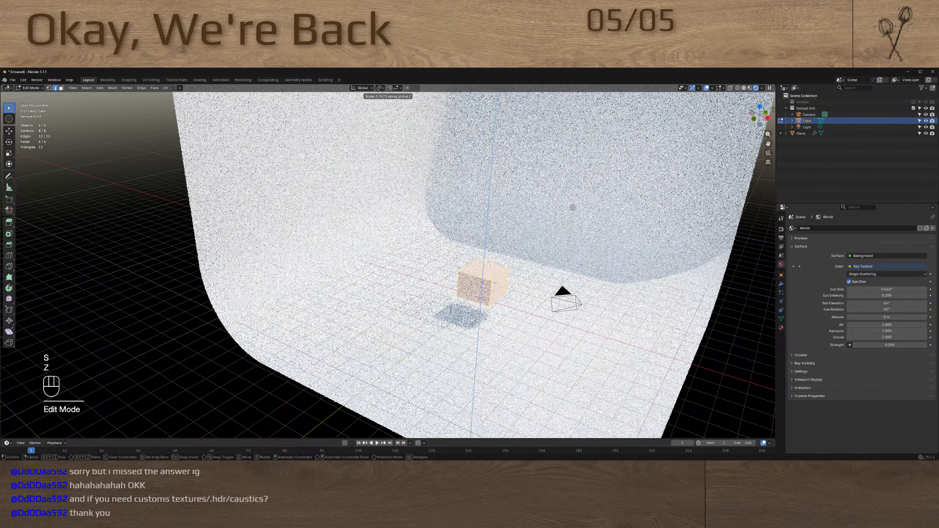
key(z)
click(490, 284)
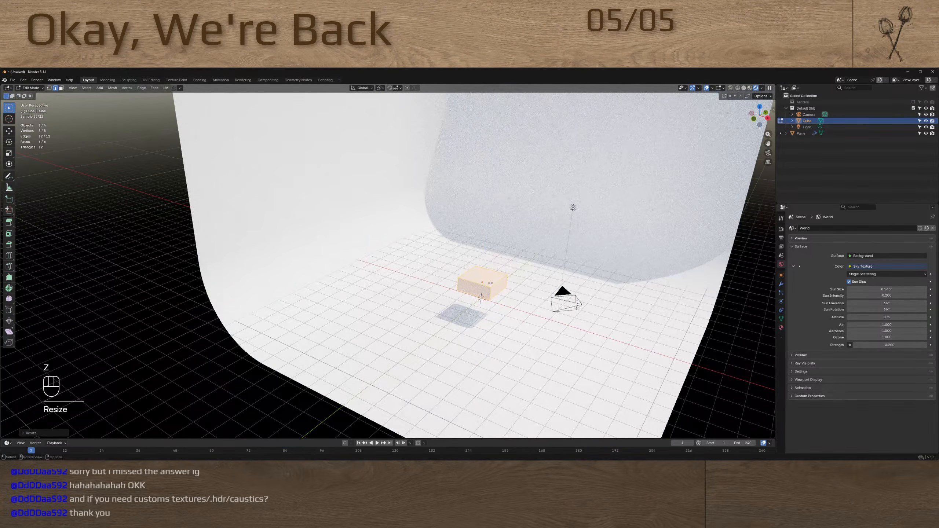
key(s)
key(shift+z)
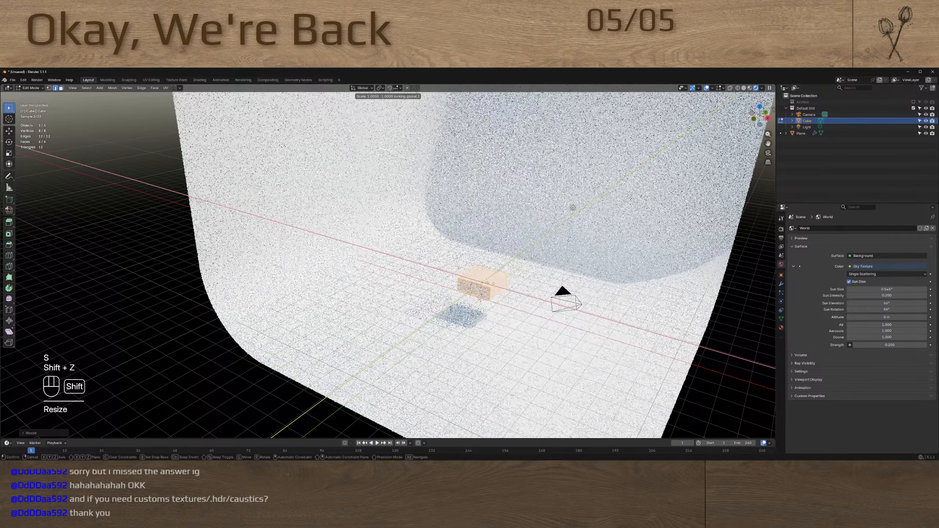
click(505, 301)
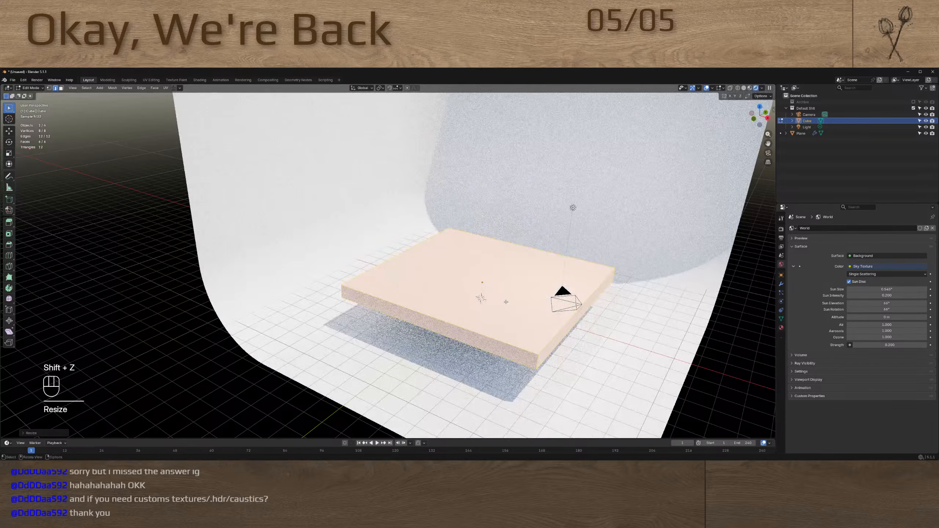
key(h)
key(h)
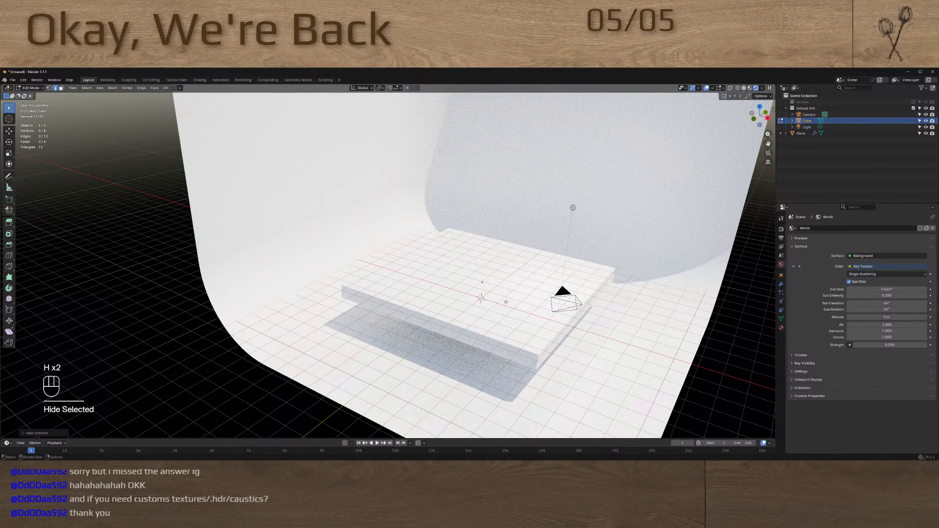
key(ctrl+z)
Raise the slab's mesh along Z above the backdrop floor and return to Object Mode
key(g)
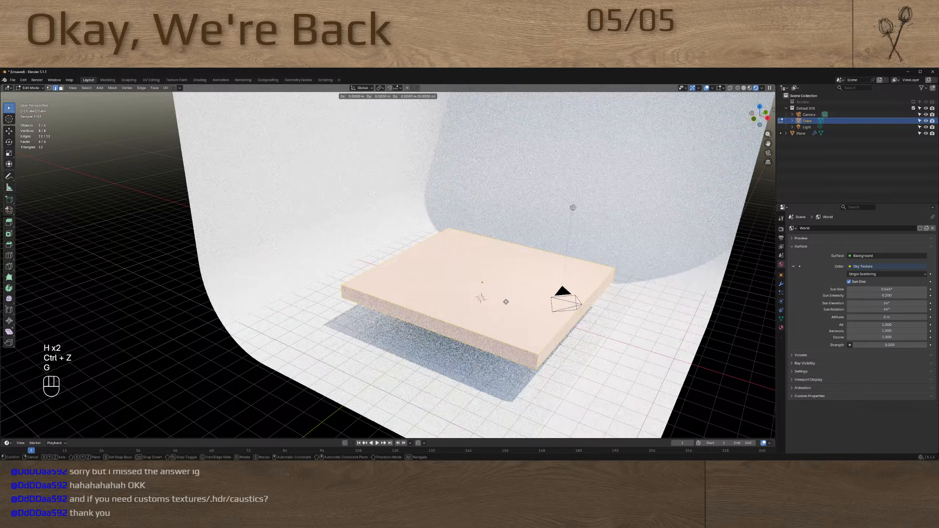
key(z)
click(513, 275)
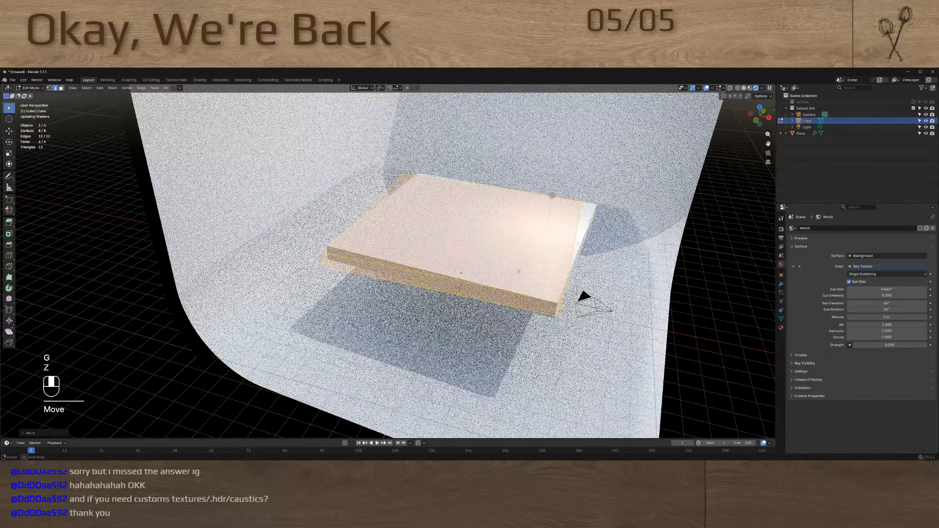
key(Tab)
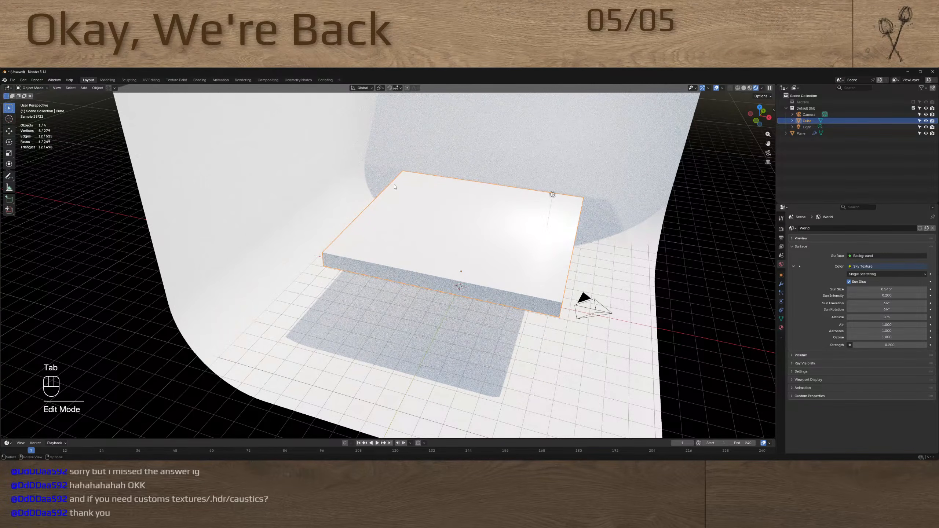
Display the layout viewport as wireframe and open the slab's material nodes in the Shading workspace
key(z)
click(398, 256)
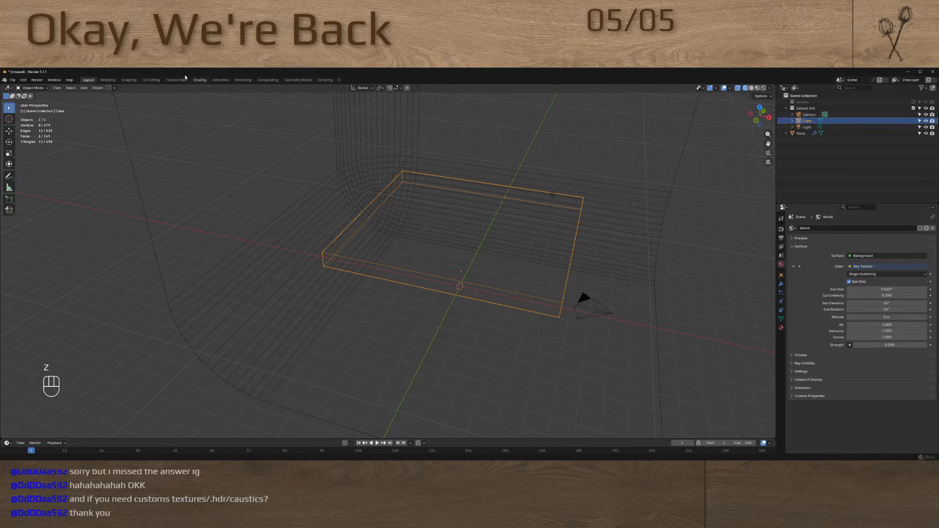
click(199, 80)
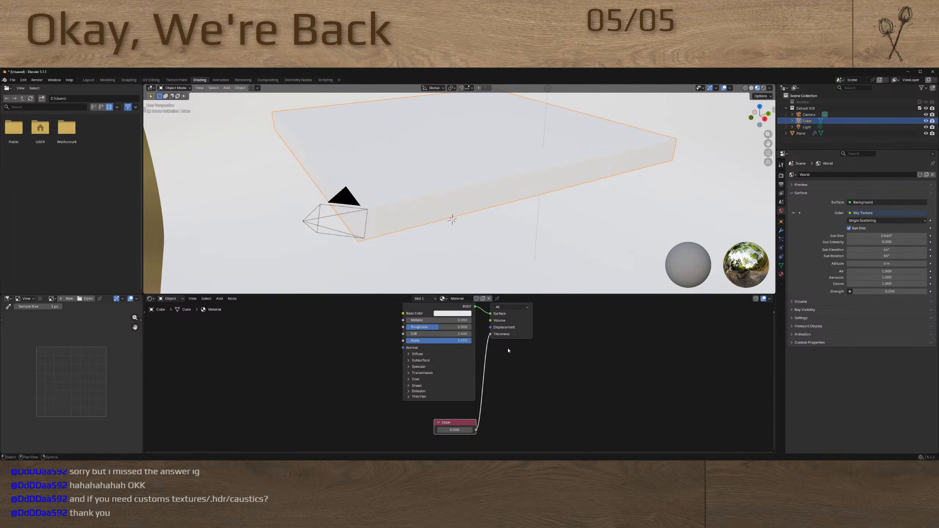
mouse_move(507, 356)
middle_down()
mouse_move(517, 377)
mouse_move(528, 371)
middle_up()
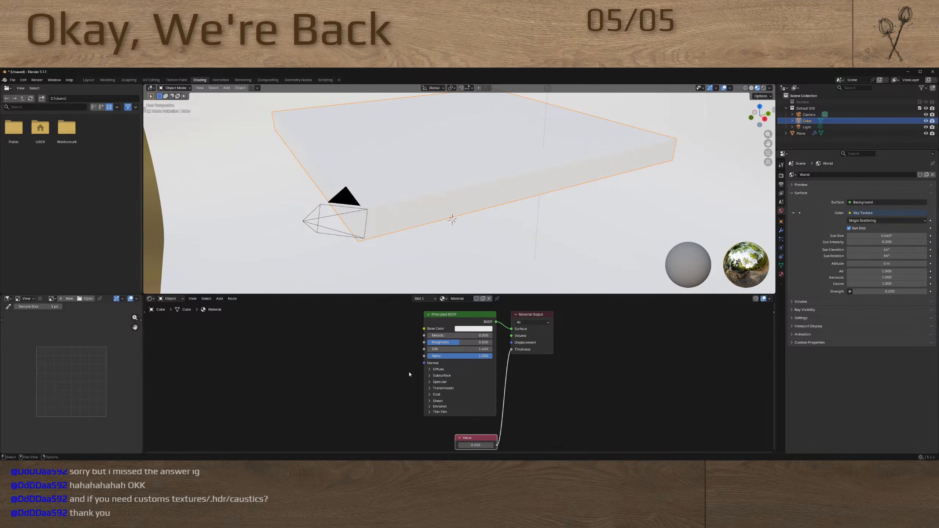
Set the slab material's transmission weight to 1.000 and its roughness to 0.133
click(430, 388)
drag(433, 395, 518, 390)
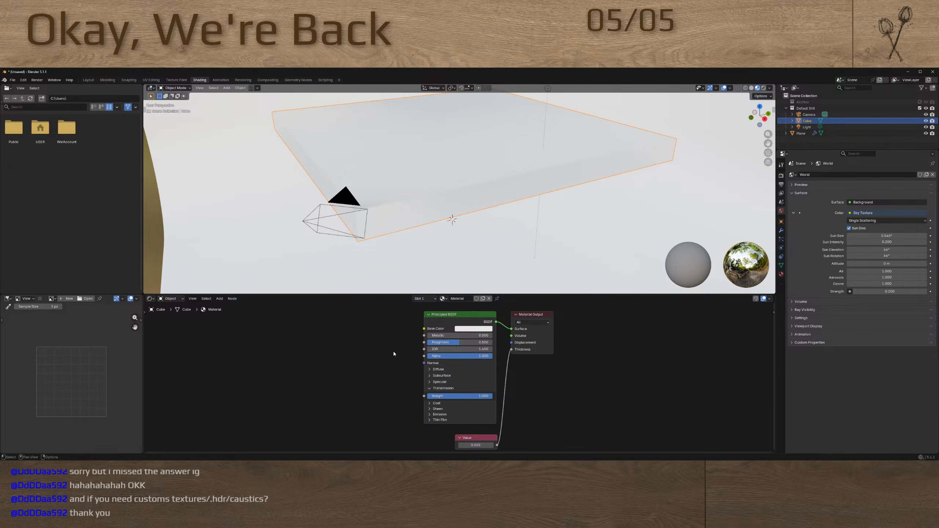
mouse_move(444, 342)
mouse_down()
mouse_move(415, 342)
mouse_move(457, 343)
mouse_up()
click(457, 343)
text(0)
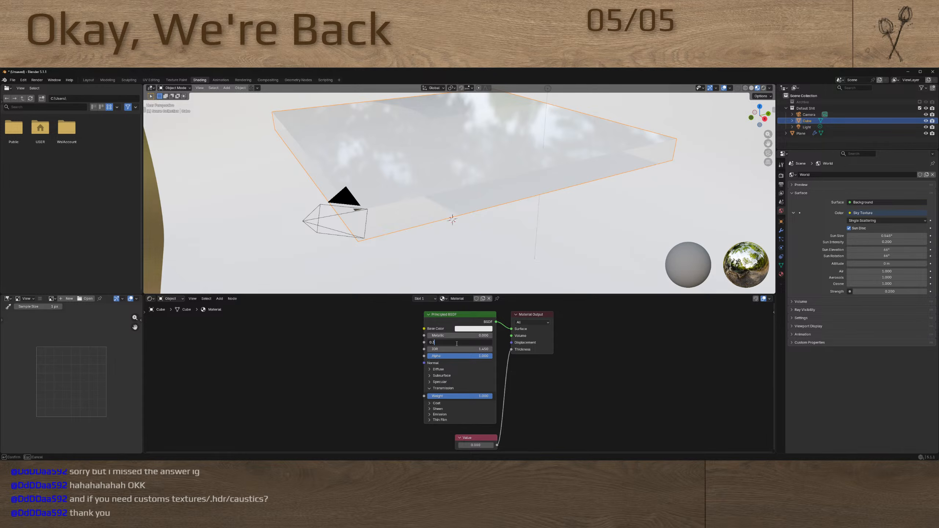
text(.133)
key(Return)
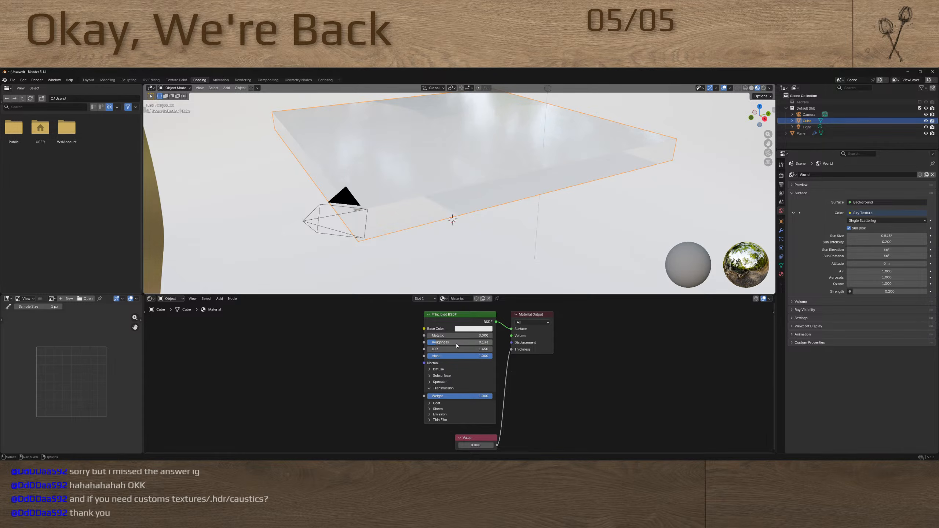
Copy the slab material's roughness value into its IOR so that it is also 0.133
click(450, 345)
key(ctrl+c)
key(Return)
click(440, 350)
key(ctrl+v)
key(Return)
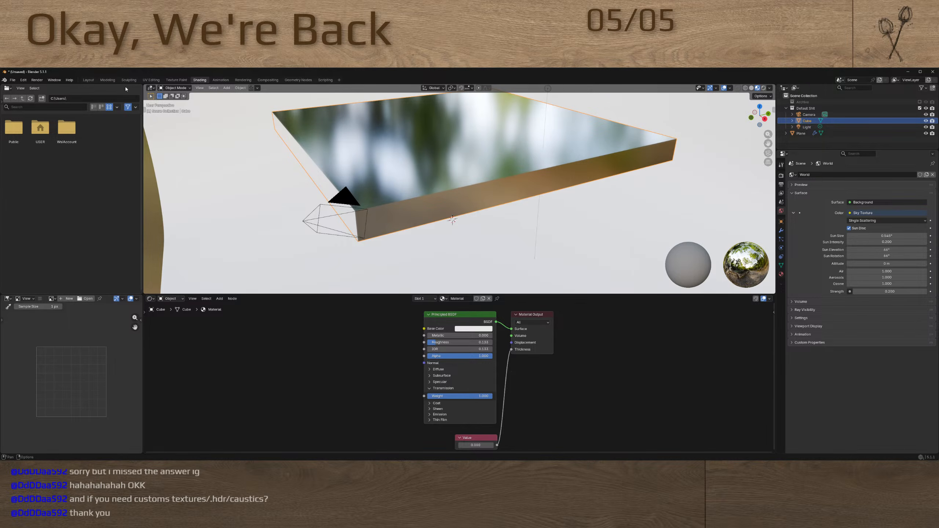
Return to the Layout workspace and show the slab in Rendered shading from a low side view
click(88, 80)
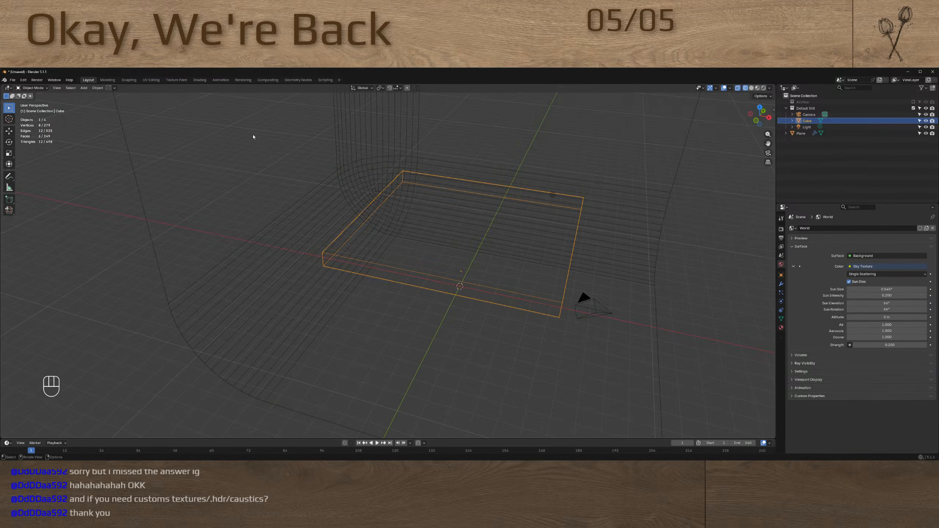
middle_drag(252, 134, 395, 235)
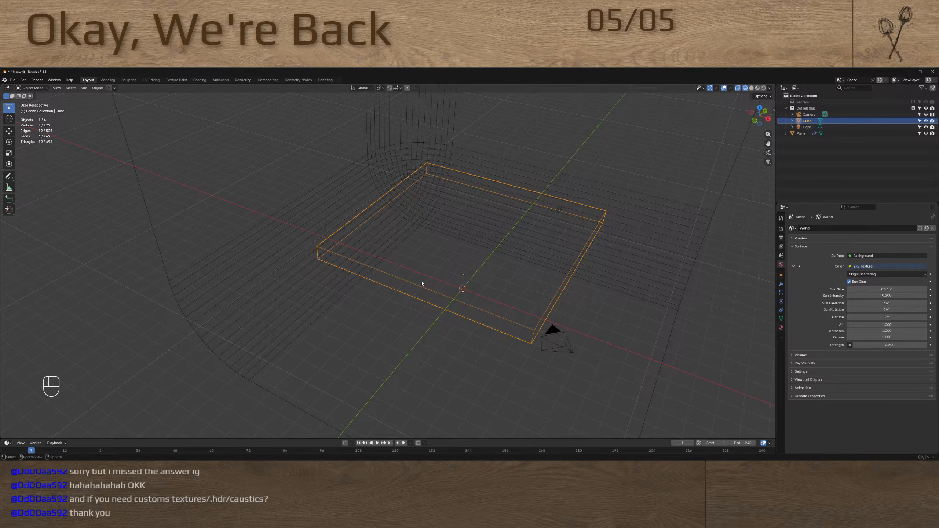
key(z)
click(469, 263)
scroll(469, 263, up, 4)
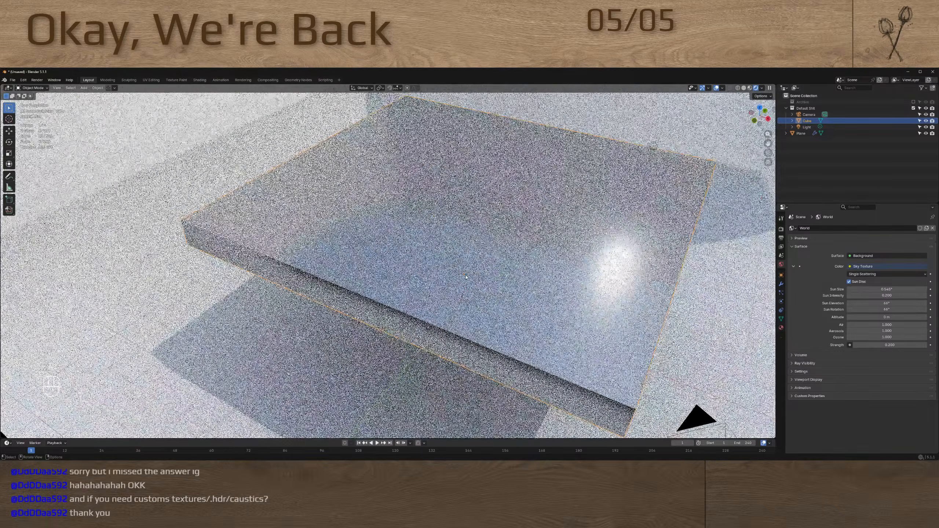
middle_drag(470, 266, 482, 254)
click(473, 305)
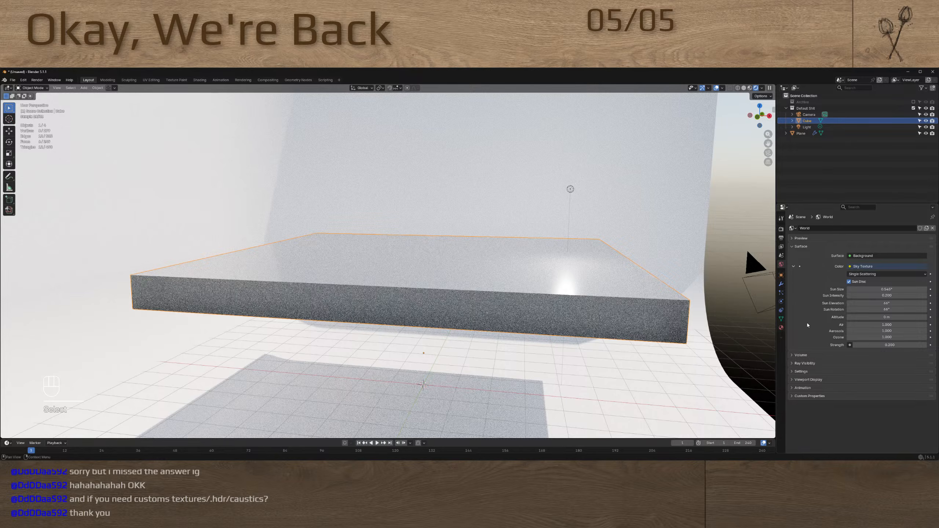
Show the material properties and check the material slots of the slab and the backdrop
click(780, 328)
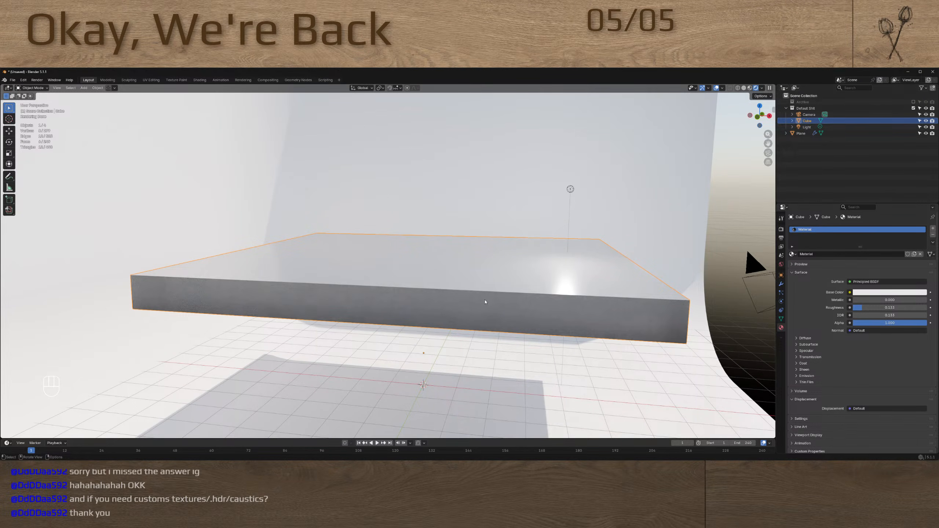
key(shift+super)
click(460, 364)
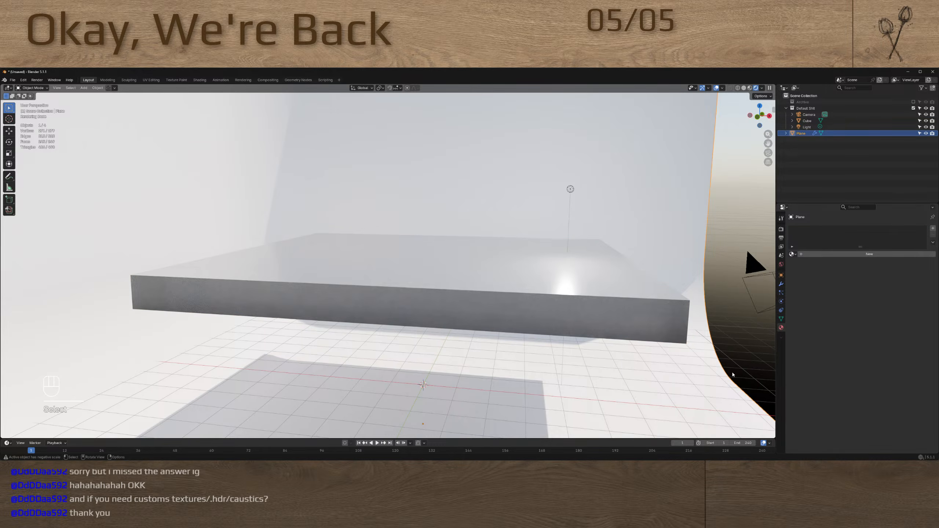
click(640, 262)
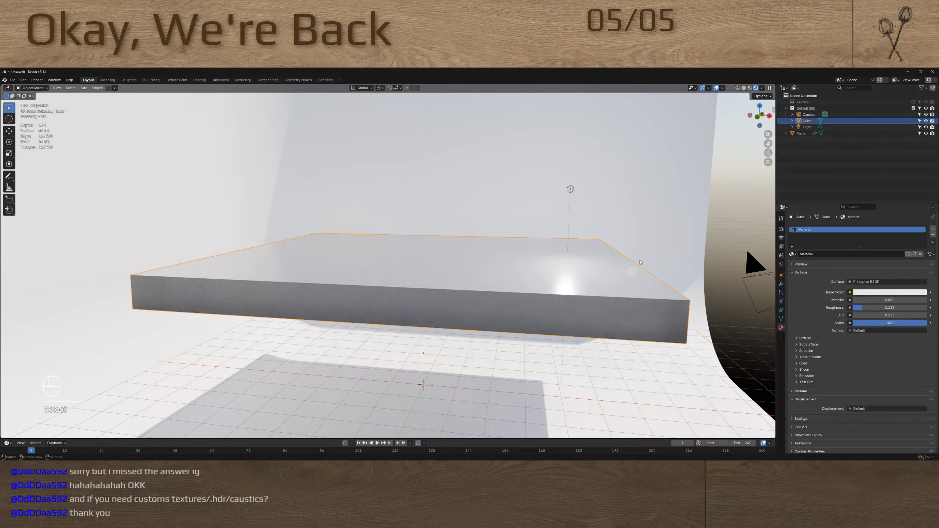
click(656, 375)
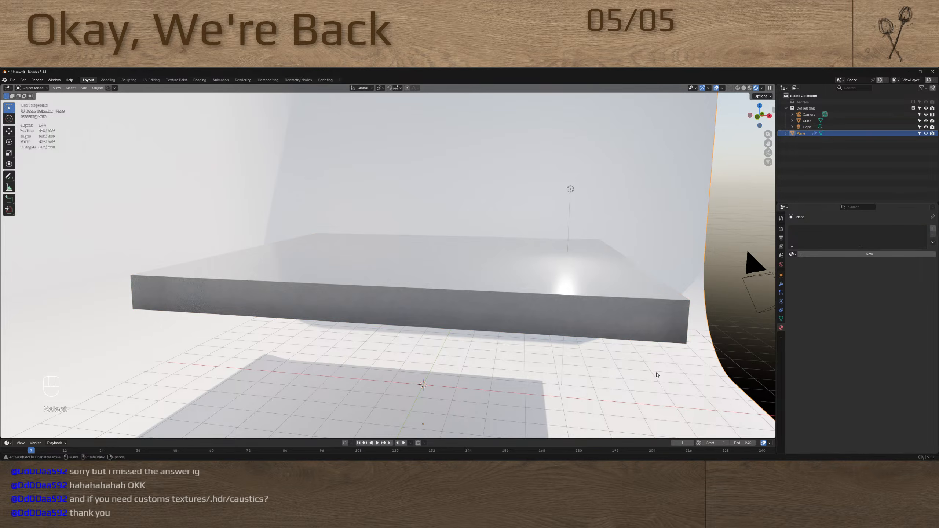
right_click(846, 351)
mouse_move(858, 356)
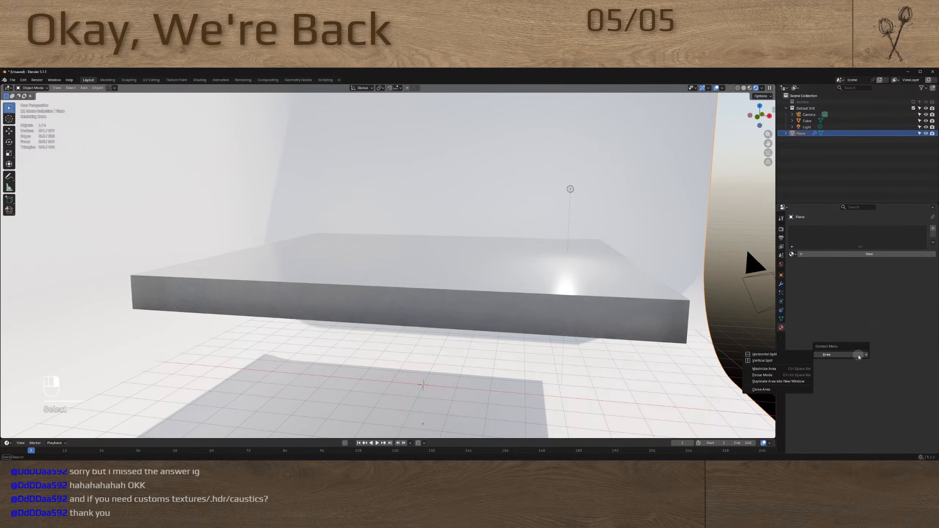
click(880, 375)
click(858, 341)
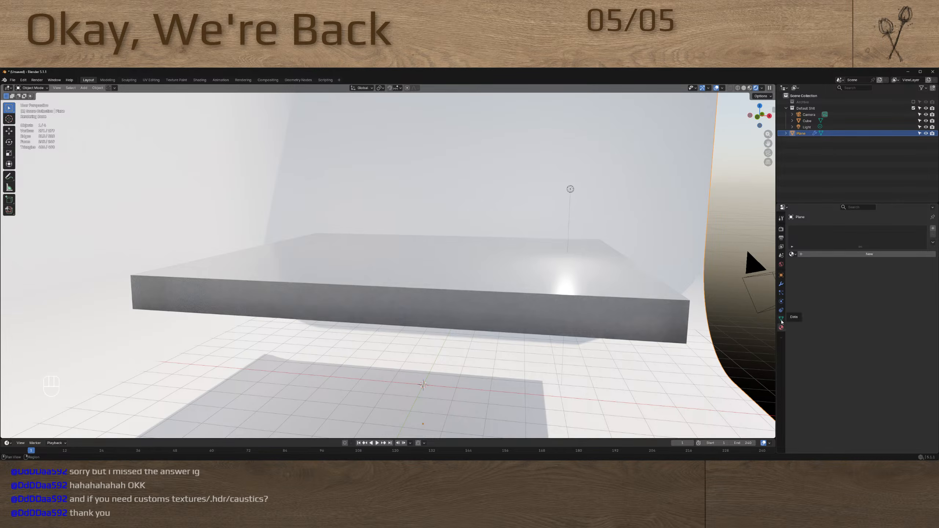
Lower the slab material's roughness to 0.000 and examine the slab's shadow on the backdrop floor
click(653, 325)
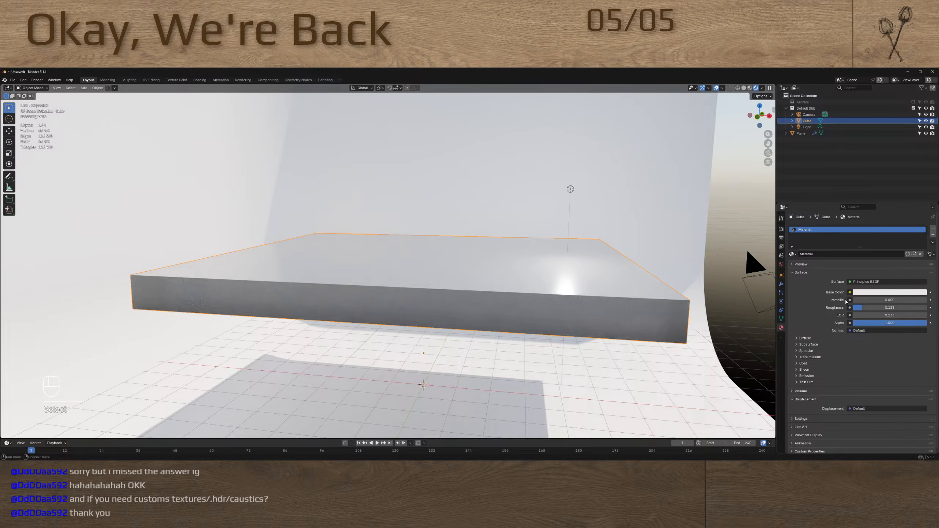
drag(855, 307, 842, 310)
middle_drag(541, 340, 421, 350)
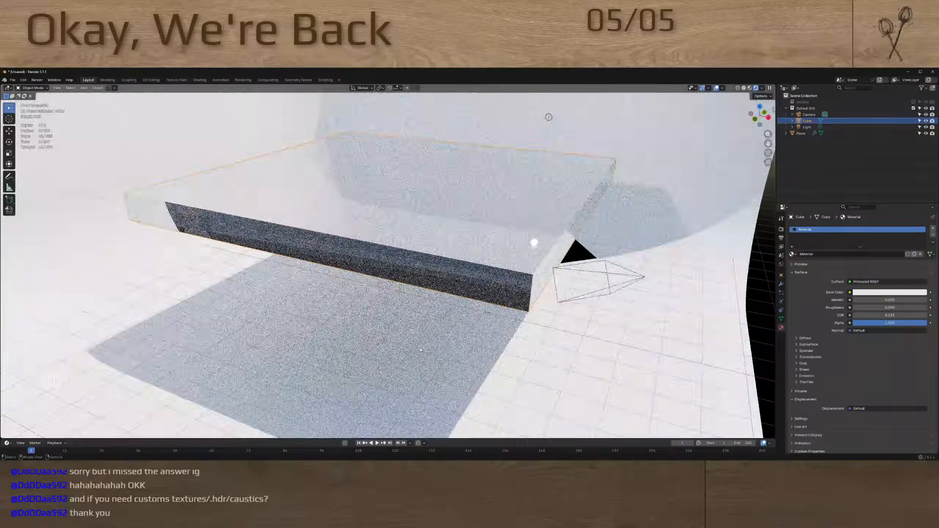
scroll(420, 350, up, 4)
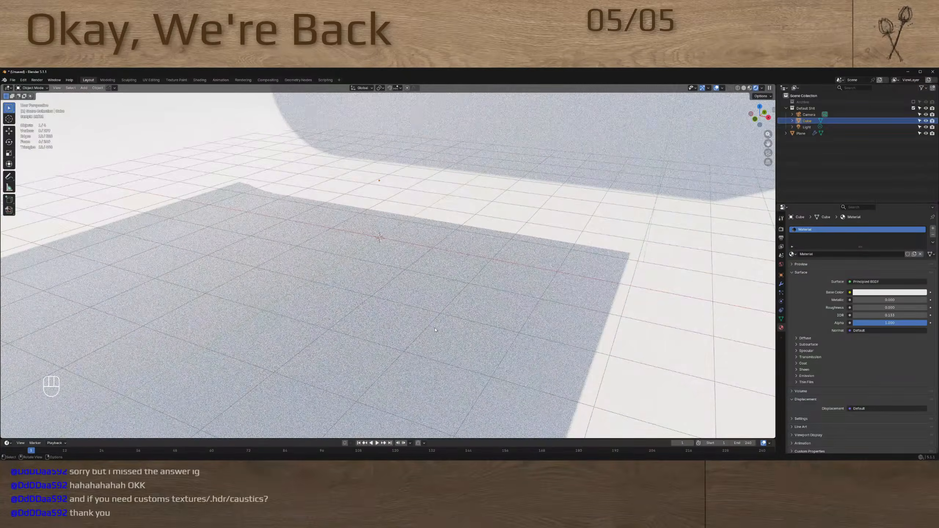
scroll(435, 330, down, 4)
scroll(461, 292, up, 5)
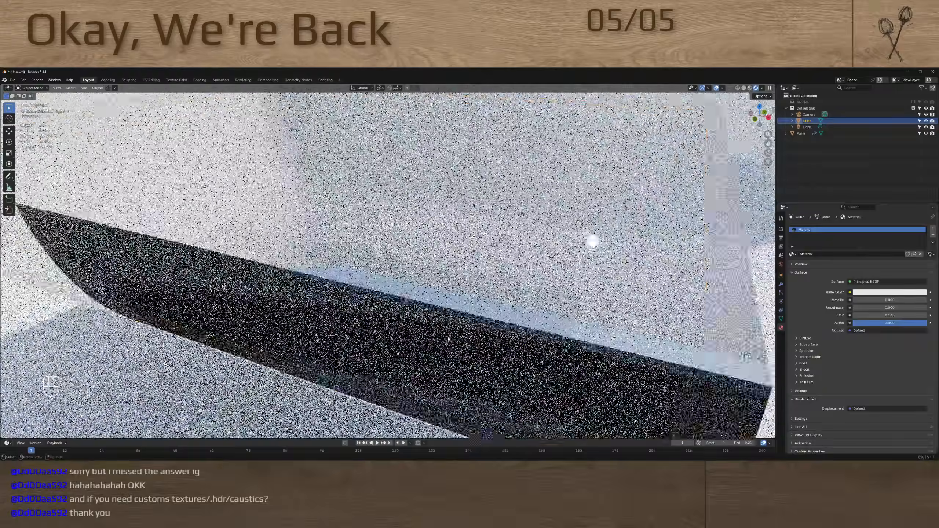
middle_drag(448, 340, 461, 325)
scroll(436, 321, down, 8)
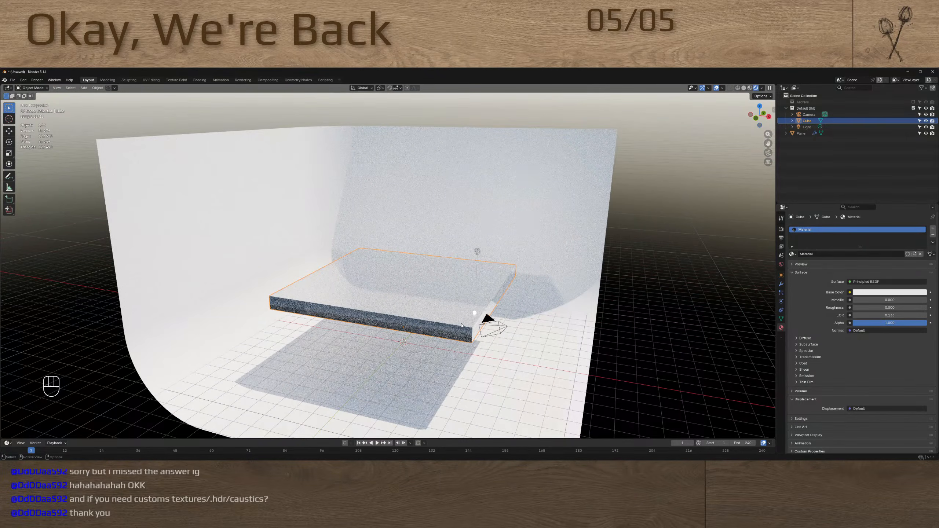
Edit the backdrop's mesh in Solid shading and select its floor face
click(436, 367)
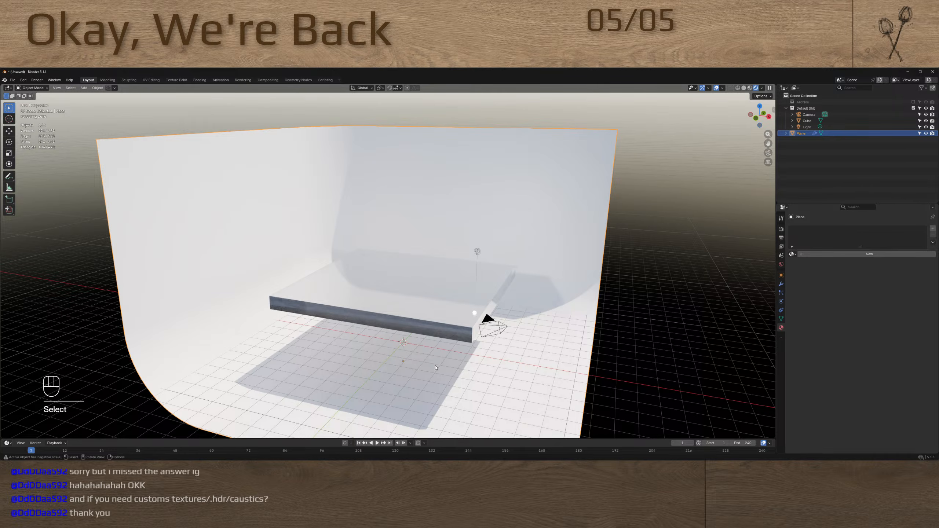
key(Tab)
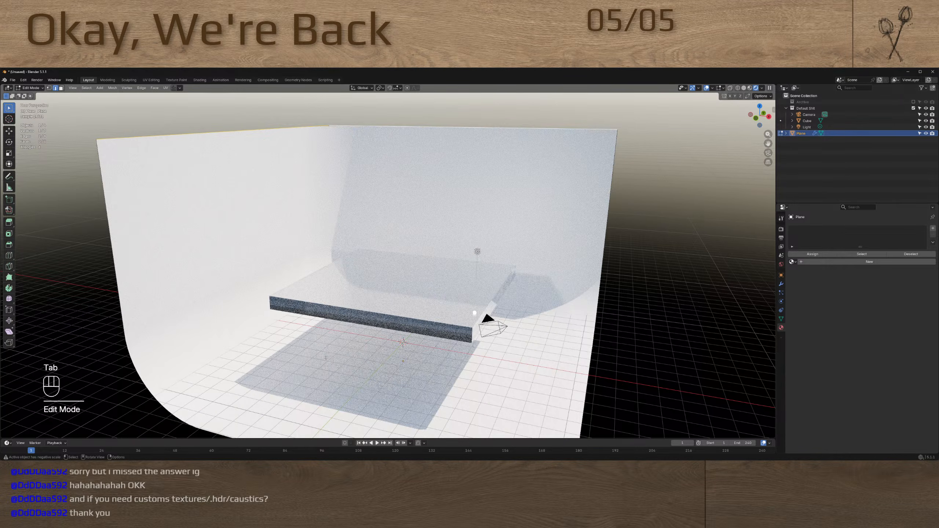
middle_drag(485, 319, 313, 348)
key(z)
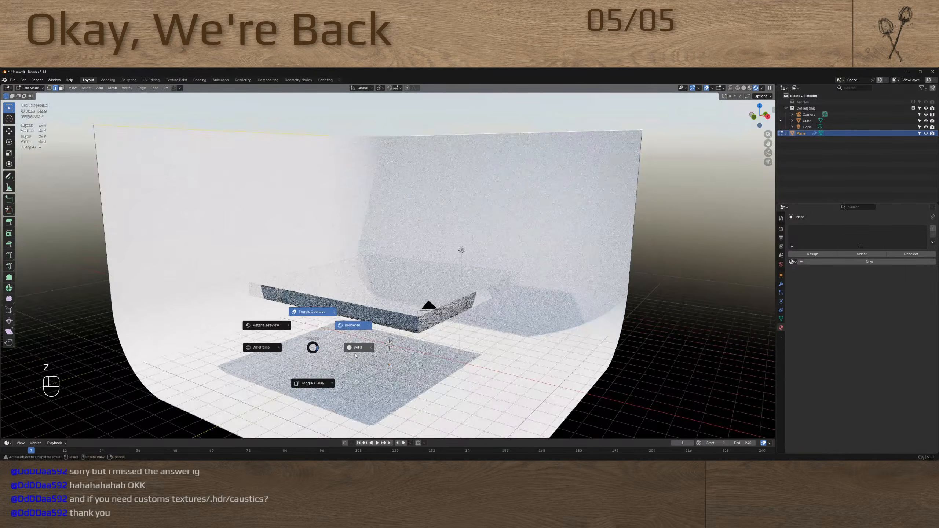
click(356, 355)
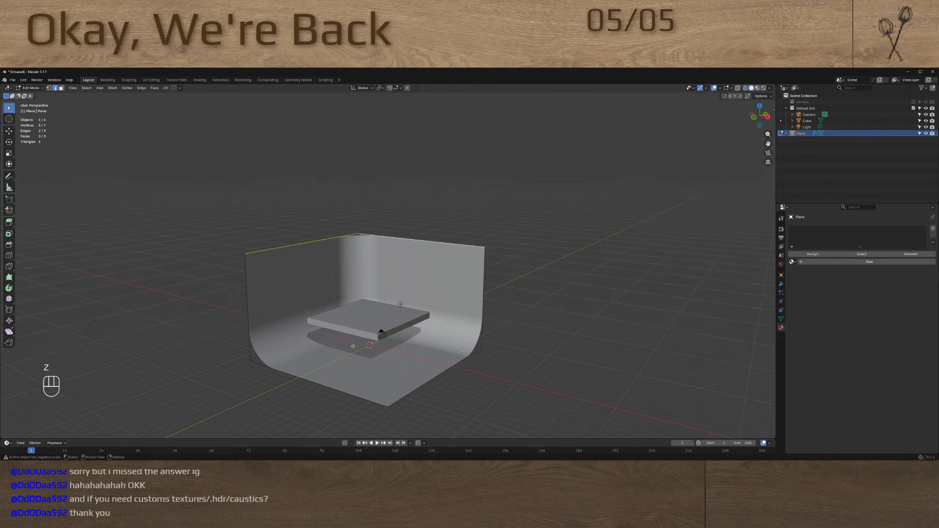
key(3)
click(355, 368)
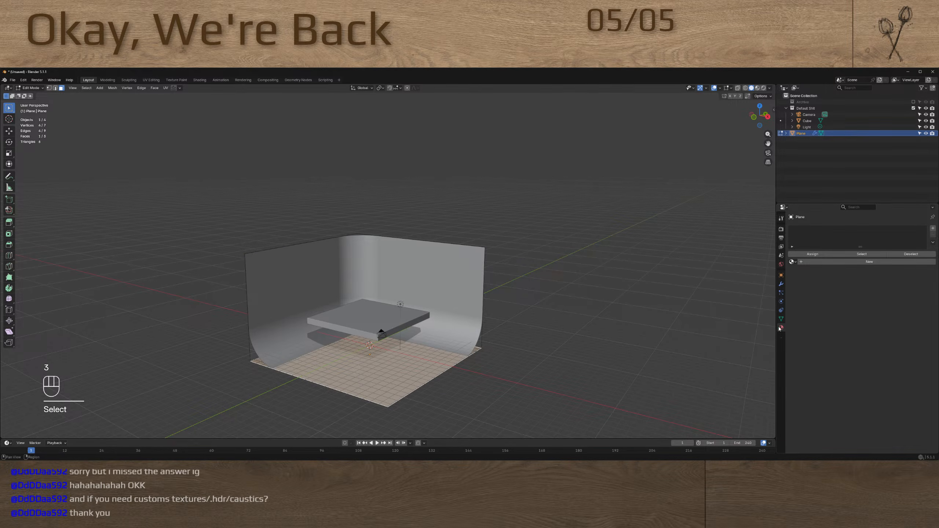
Add two material slots to the backdrop and create a new material in the first one
click(933, 228)
click(932, 228)
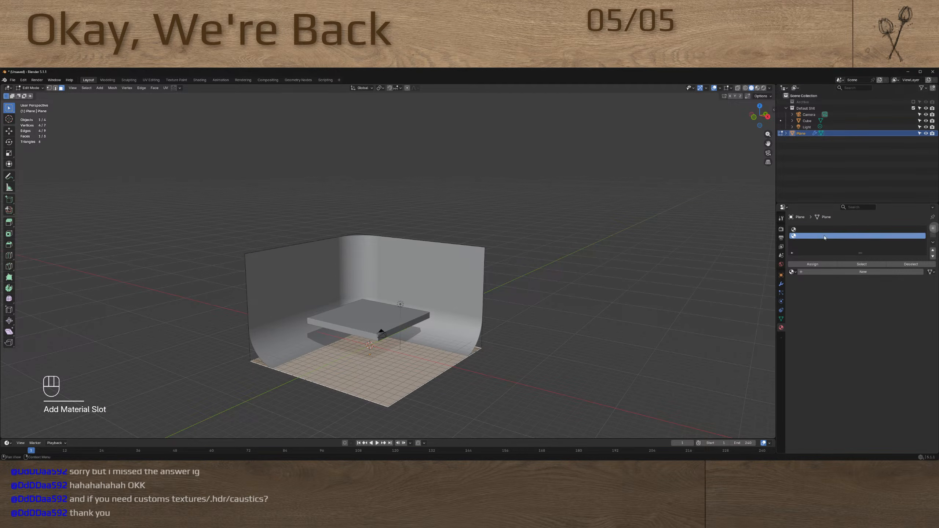
click(815, 230)
click(829, 271)
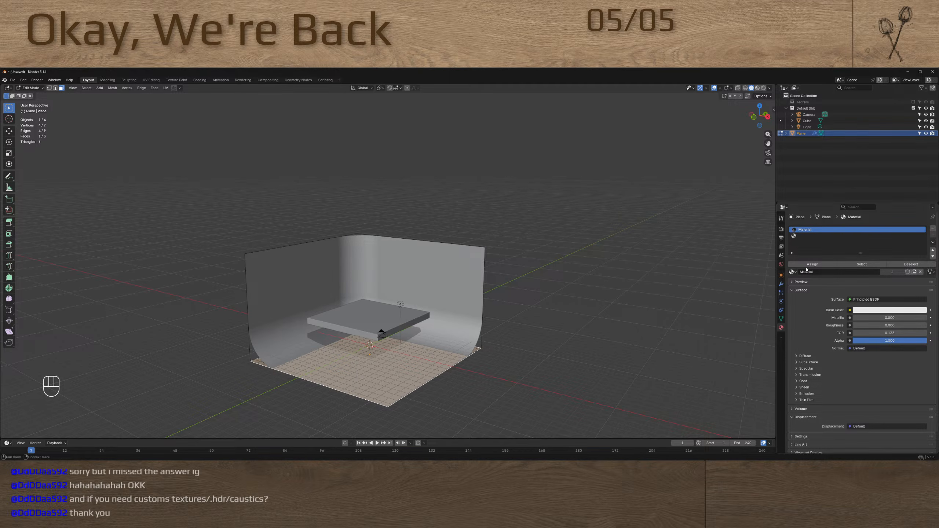
click(913, 272)
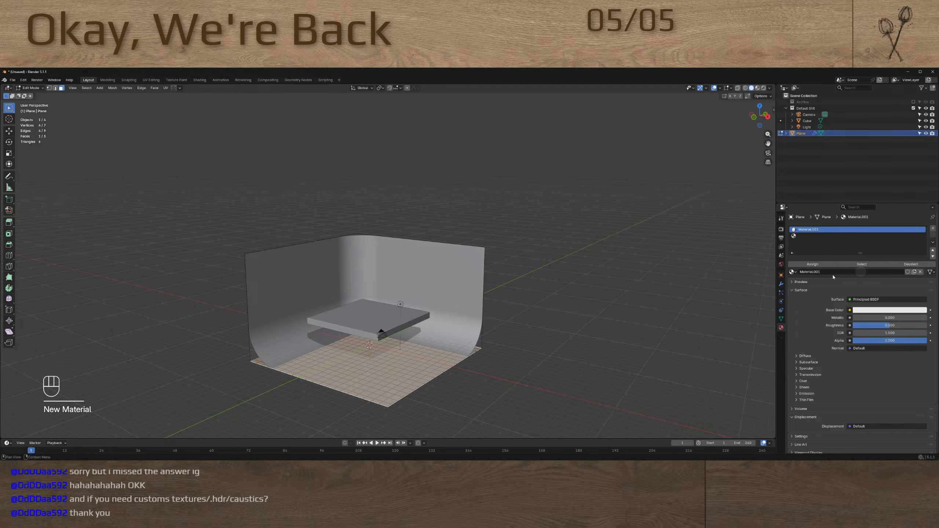
Create a new material in the backdrop's second slot and assign it to the selected floor face
click(847, 236)
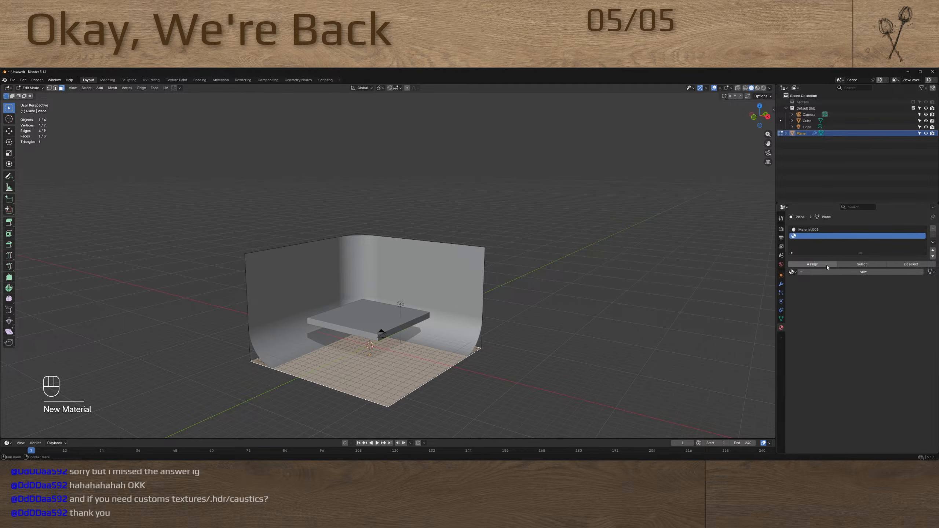
click(830, 272)
click(825, 264)
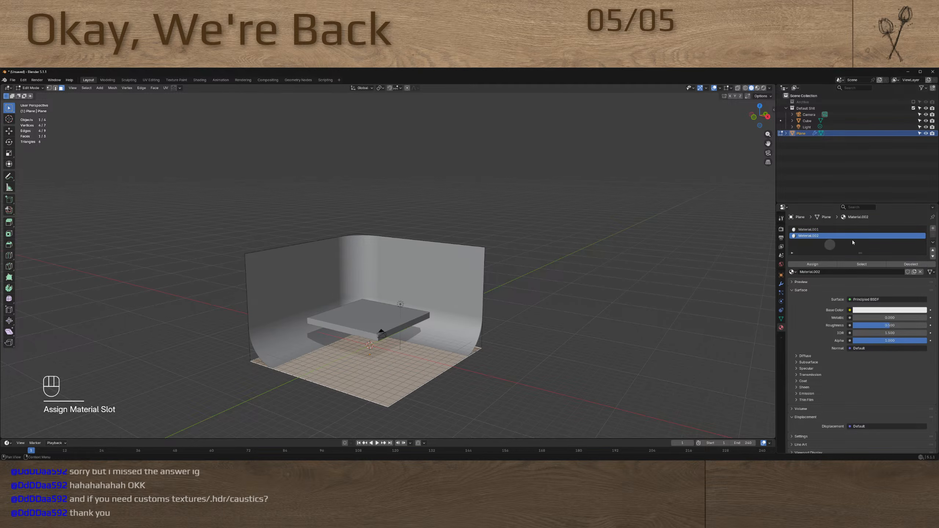
Darken the base color of the backdrop's first material to nearly black and return to Object Mode
middle_drag(414, 333, 454, 349)
key(Tab)
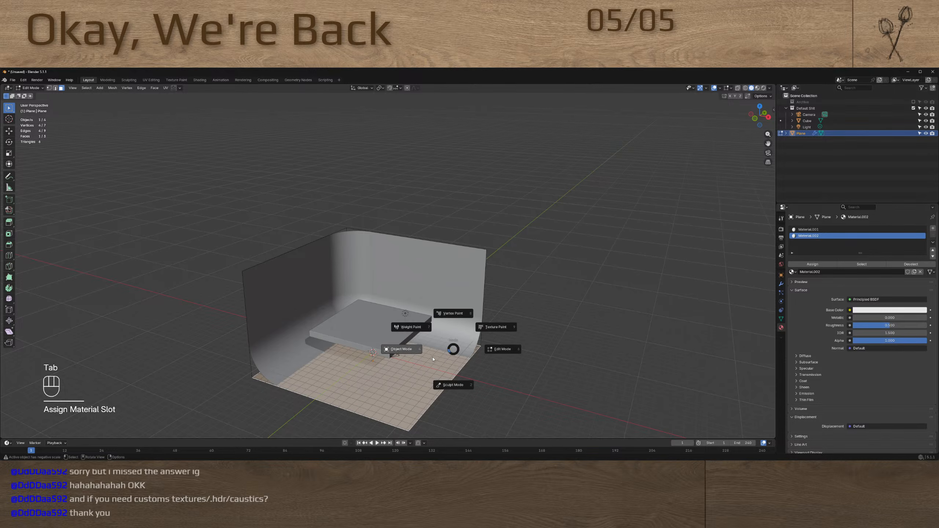
click(808, 229)
click(876, 310)
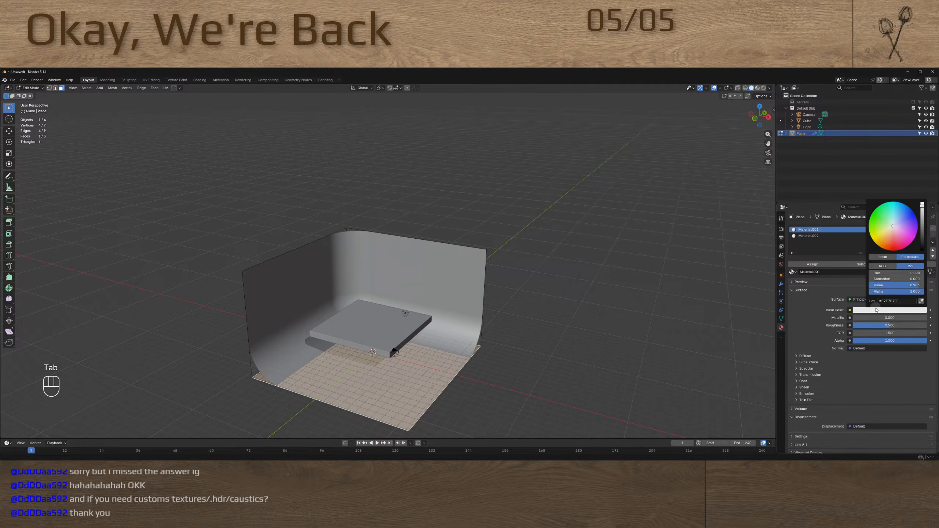
click(922, 240)
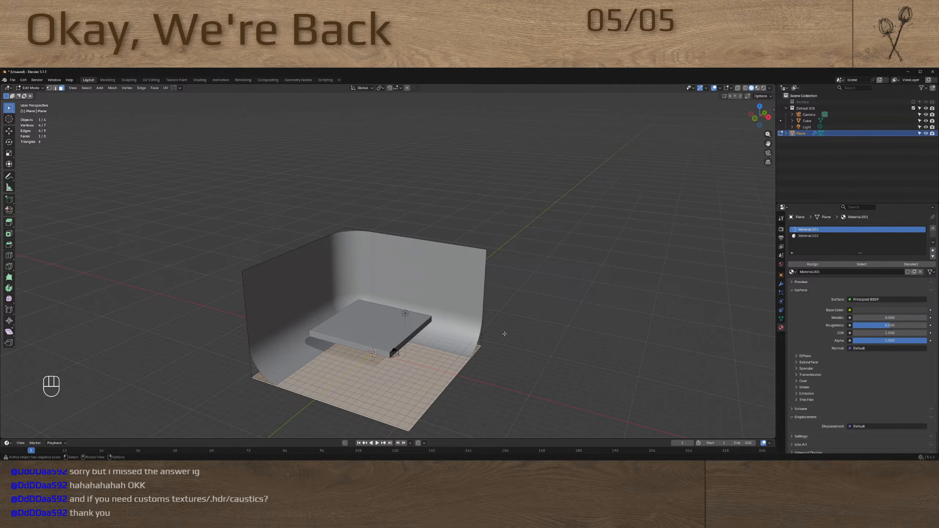
middle_drag(503, 334, 484, 346)
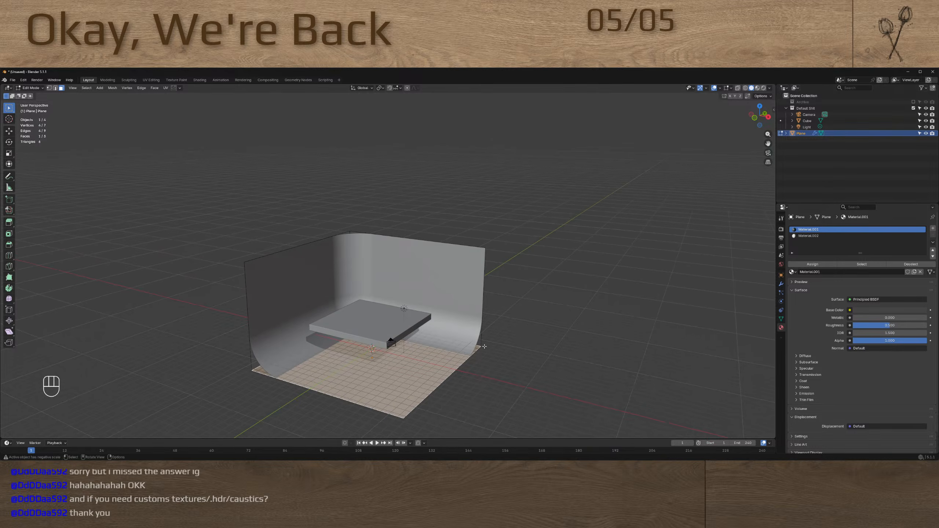
key(Tab)
Show the backdrop's transform values and view the whole backdrop from a higher angle
key(n)
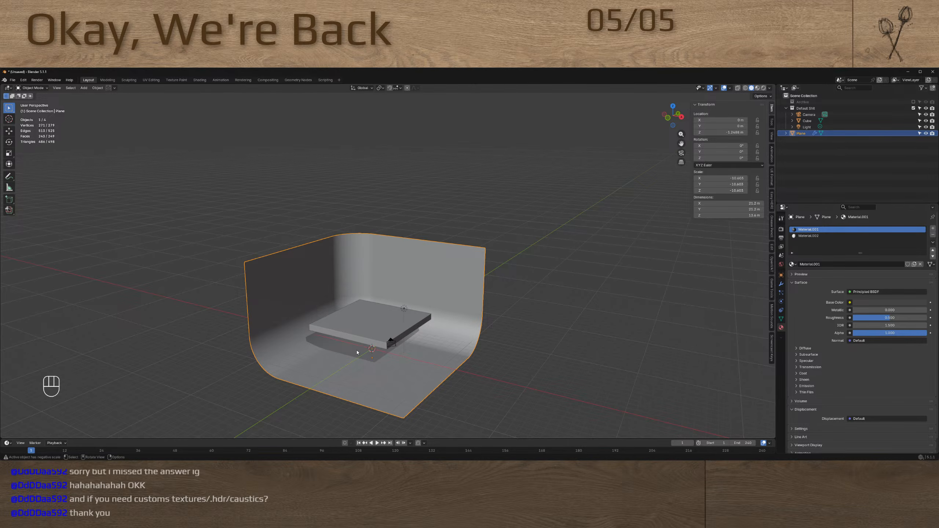
shift+middle_drag(351, 358, 509, 307)
scroll(410, 302, up, 4)
scroll(434, 314, down, 6)
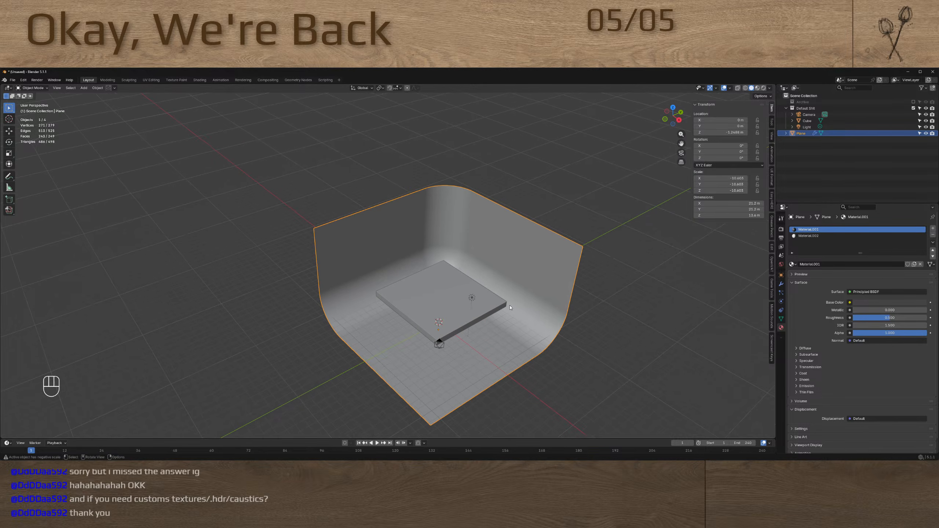
Close Blender without saving the scene and open the project's Materials folder in Unreal Editor for Fortnite
click(932, 71)
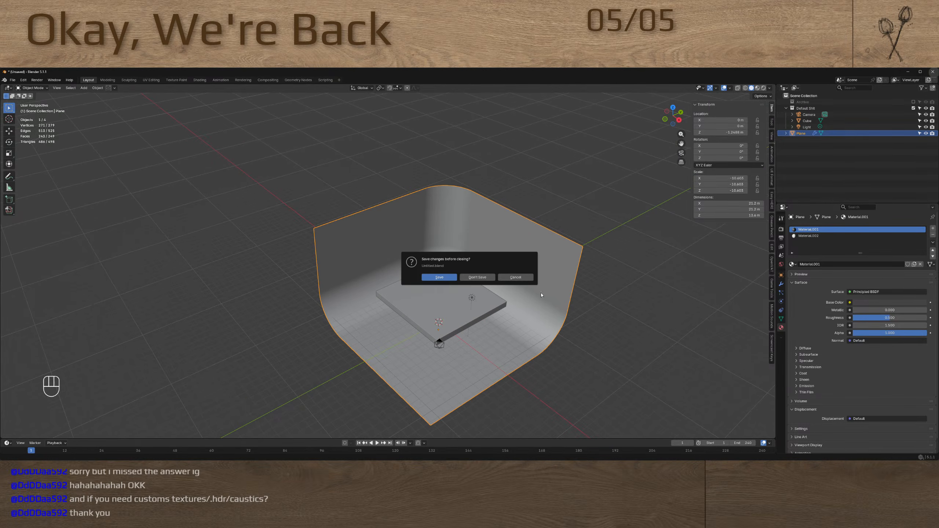
click(477, 276)
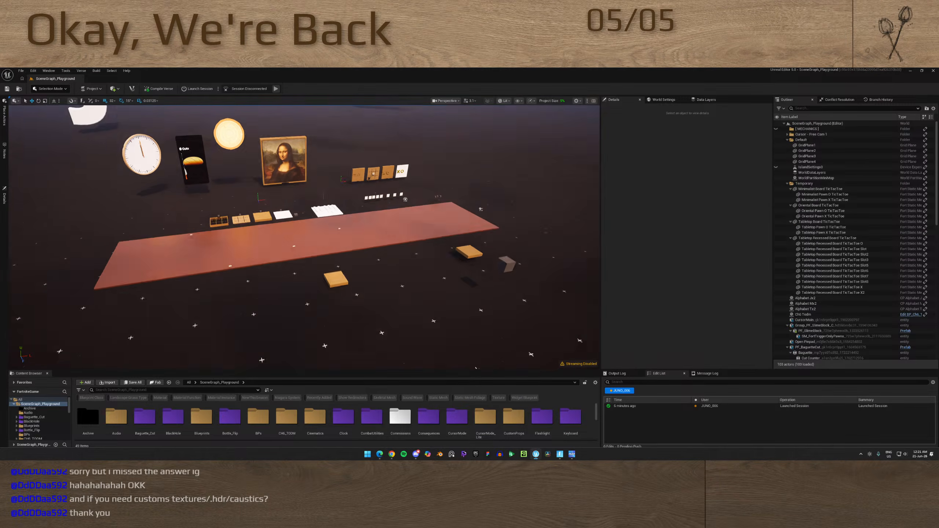
middle_drag(475, 368, 499, 394)
scroll(435, 436, down, 4)
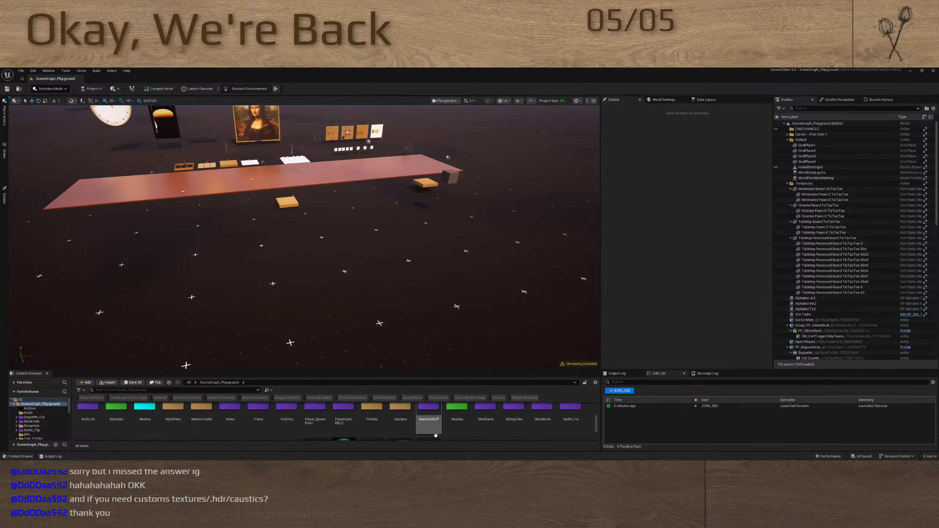
scroll(436, 435, up, 2)
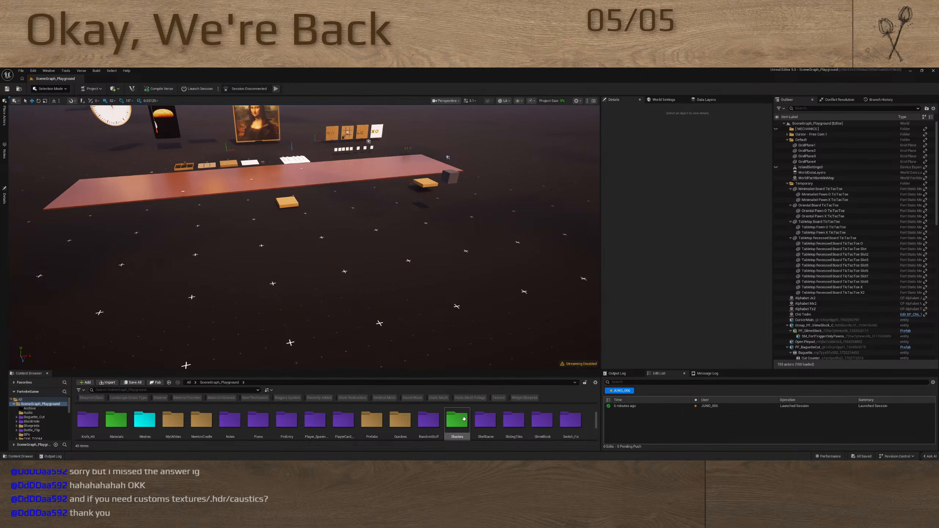
double_click(116, 420)
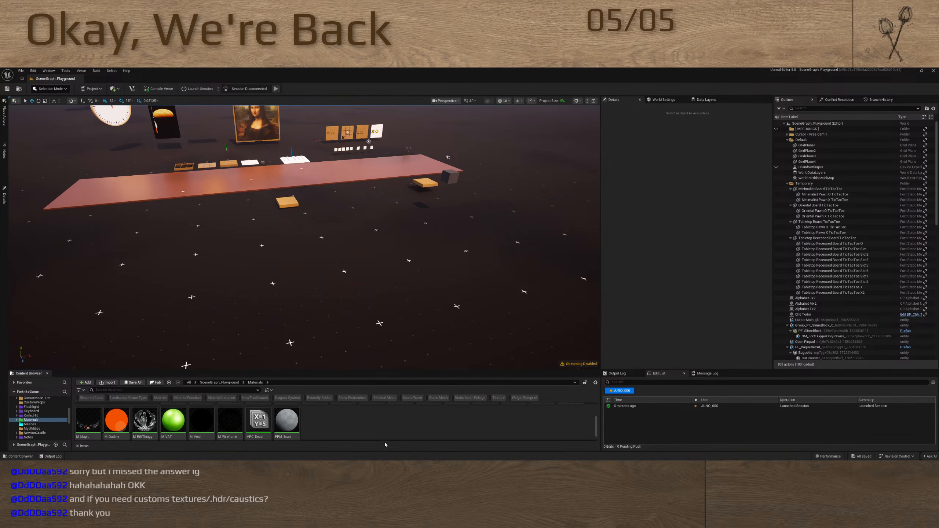
Enlarge the content browser and create a new material named M_Caustics in the Materials folder
click(381, 428)
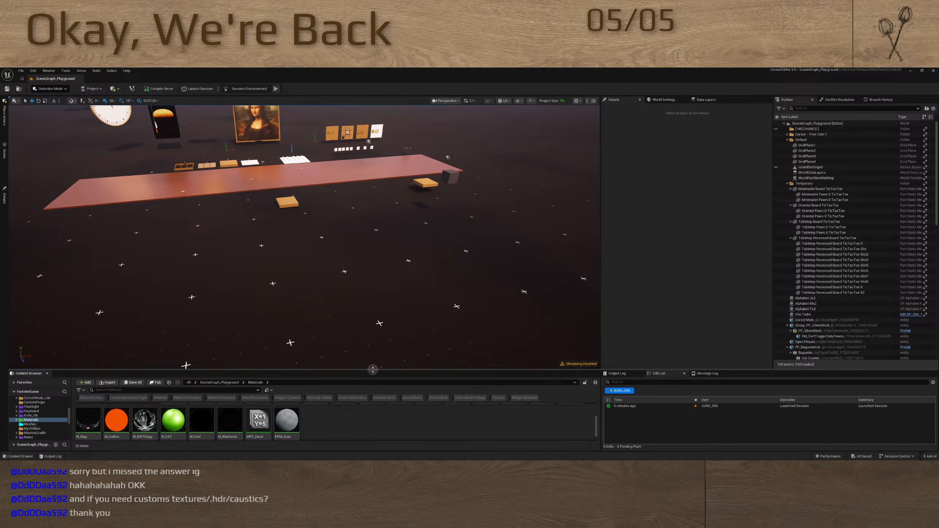
drag(373, 369, 377, 345)
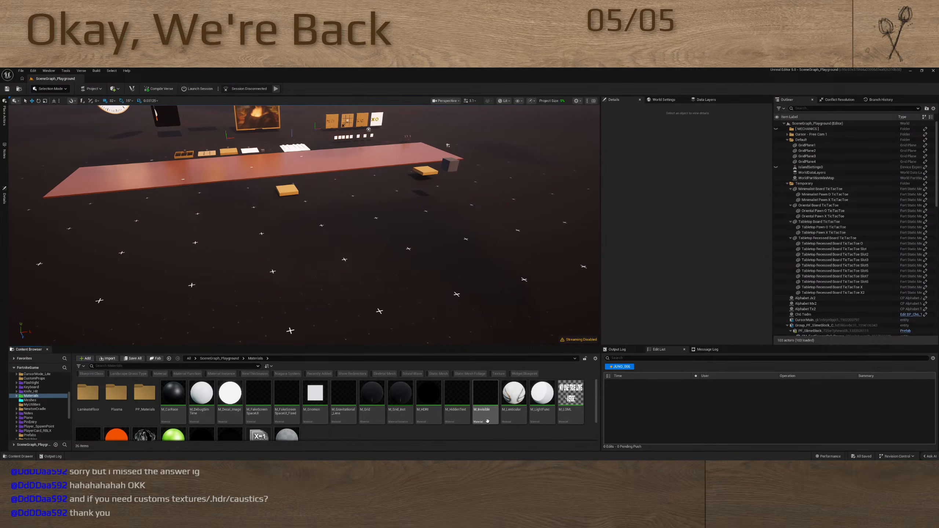
scroll(335, 413, down, 2)
right_click(334, 413)
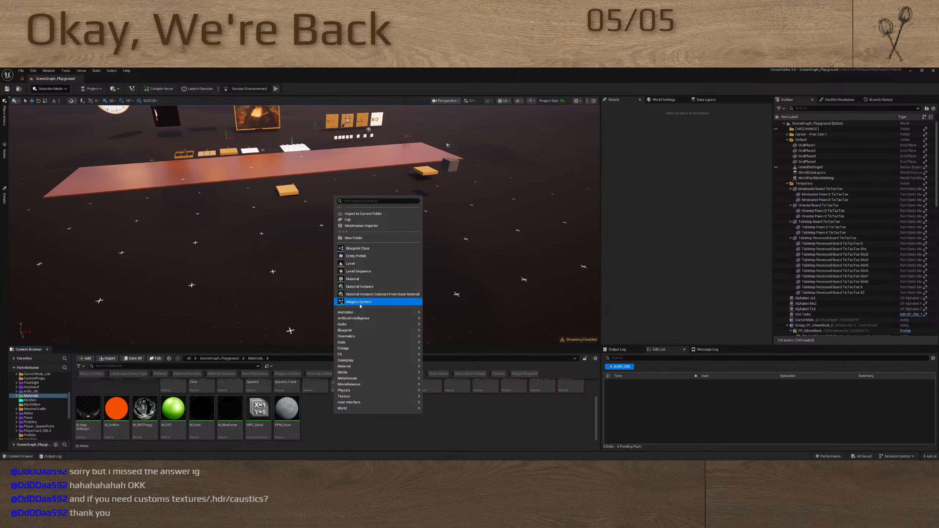
click(373, 287)
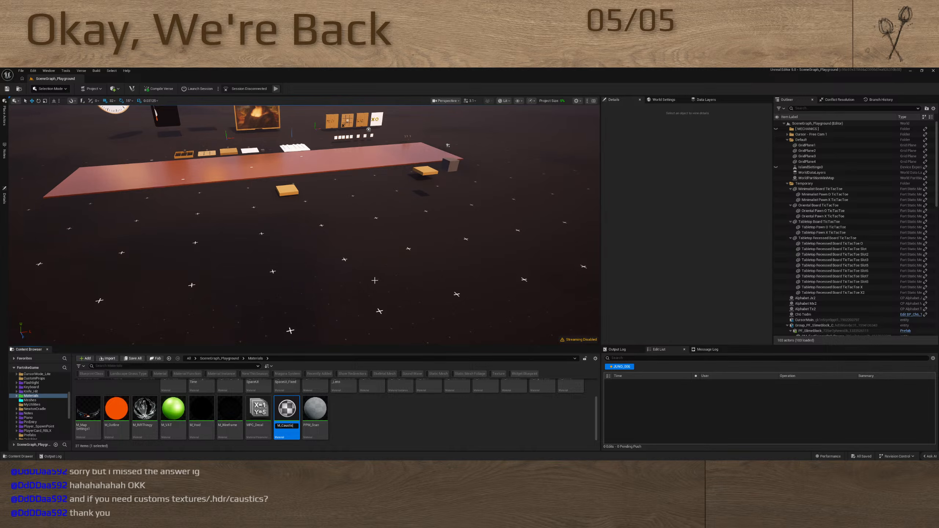
text(M_Caustics)
key(Return)
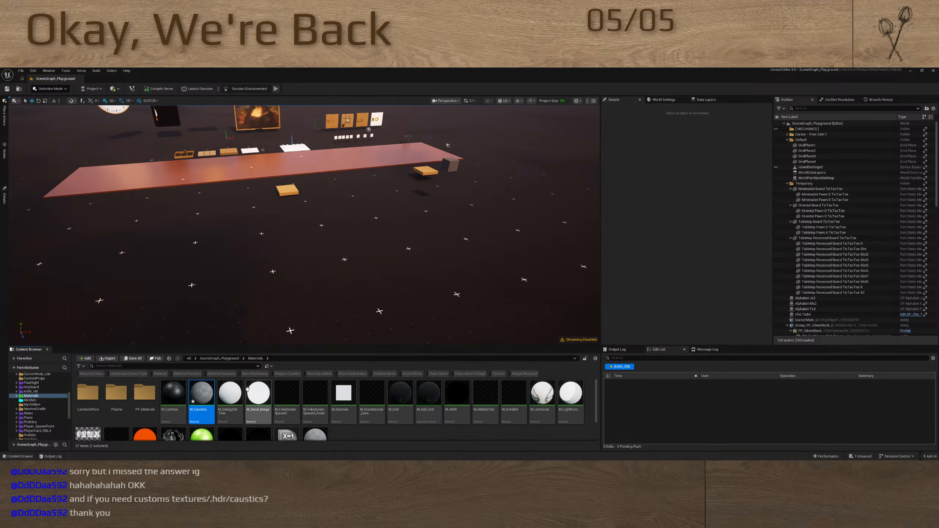
scroll(386, 391, down, 2)
key(super)
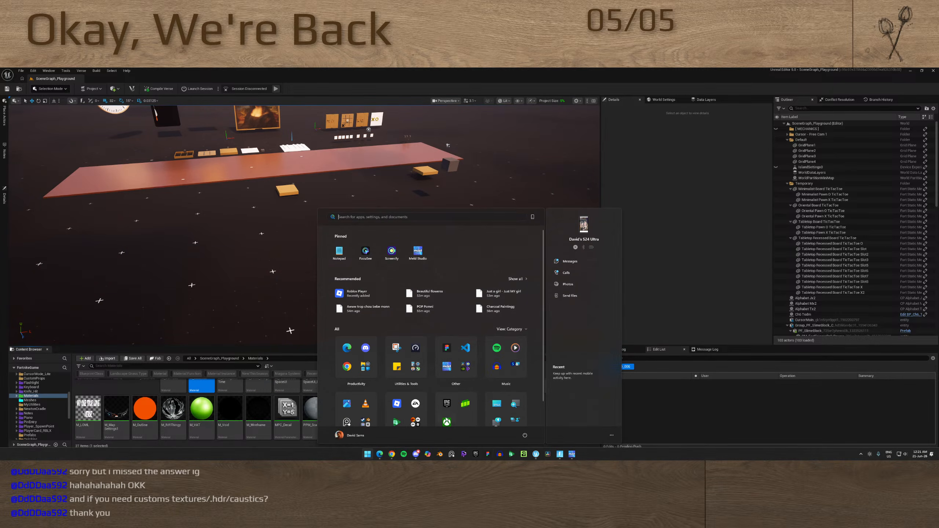
click(486, 455)
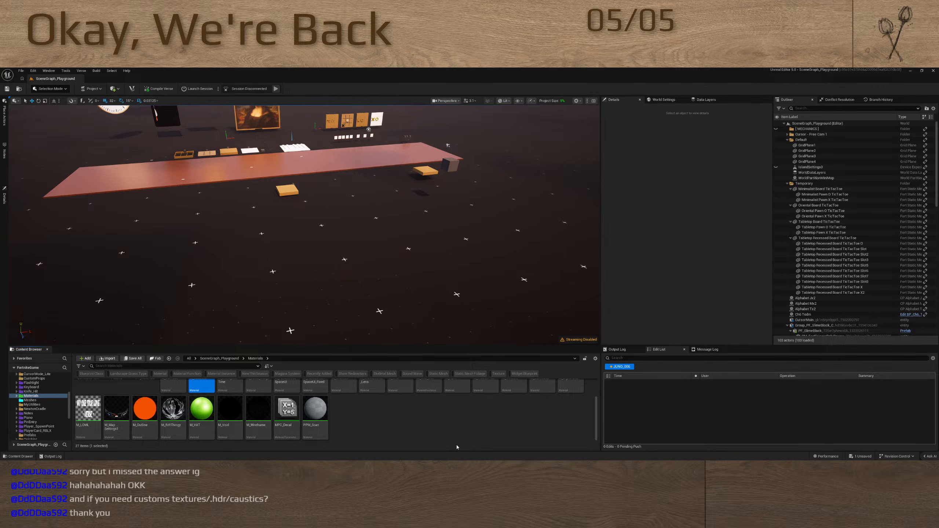
click(351, 418)
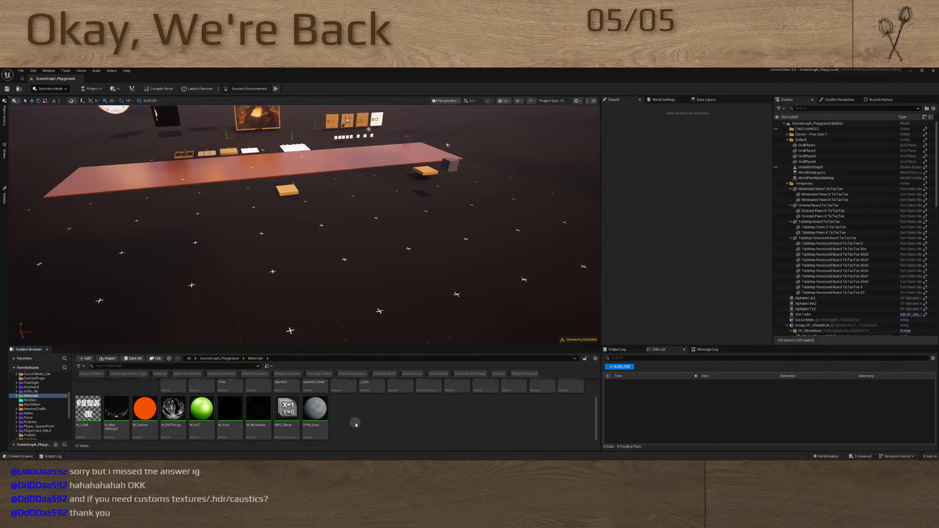
Open the M_Caustics material and set the editor preference Asset Editor Open Location to Main Window
scroll(320, 419, up, 2)
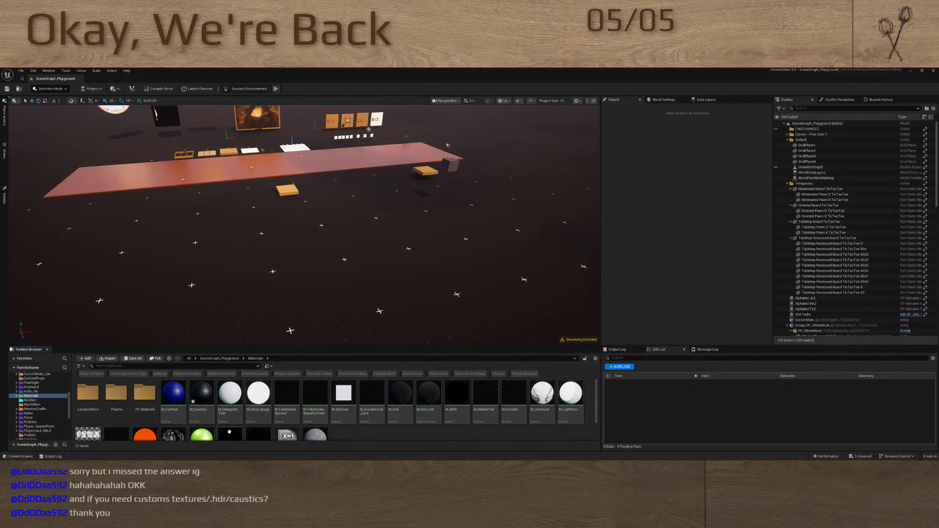
double_click(201, 394)
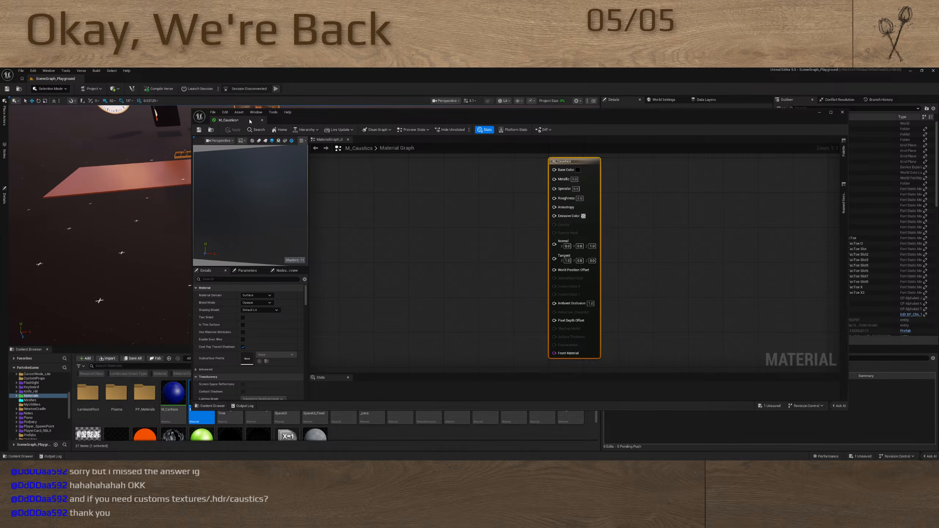
click(33, 71)
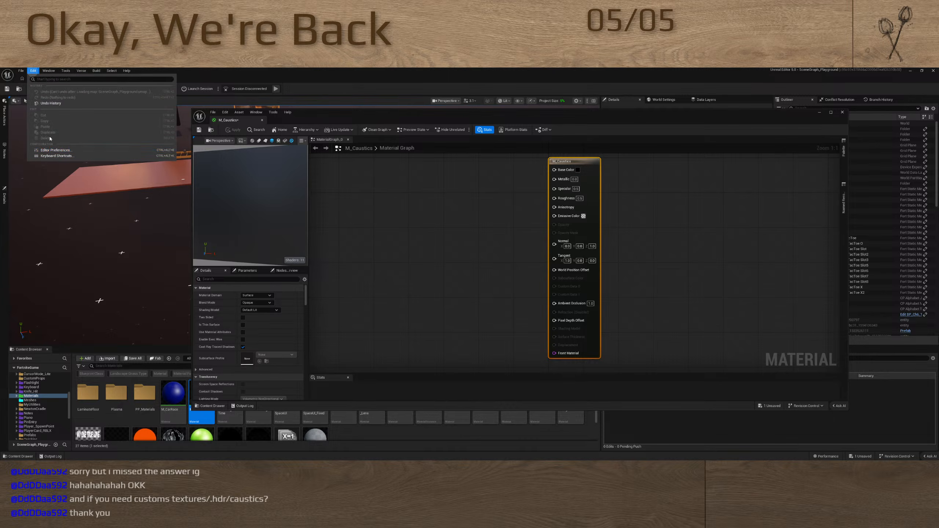
click(74, 157)
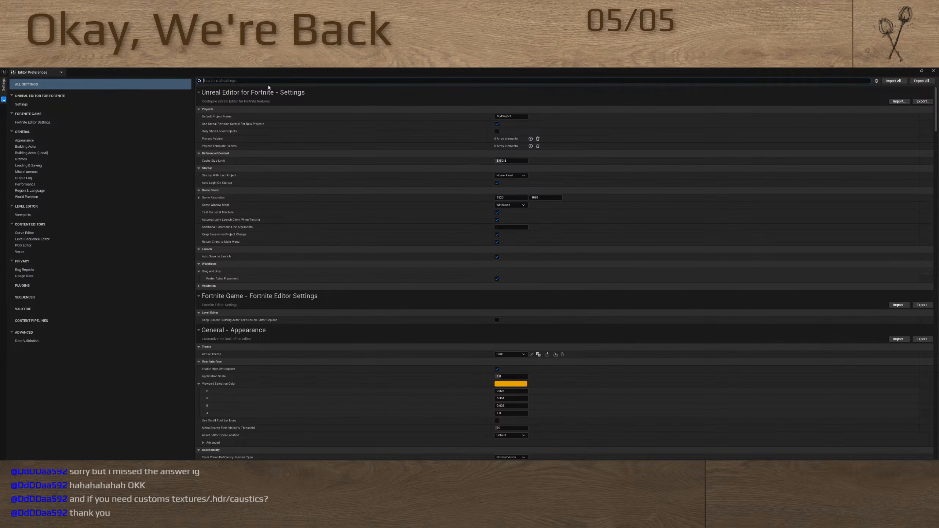
text(open)
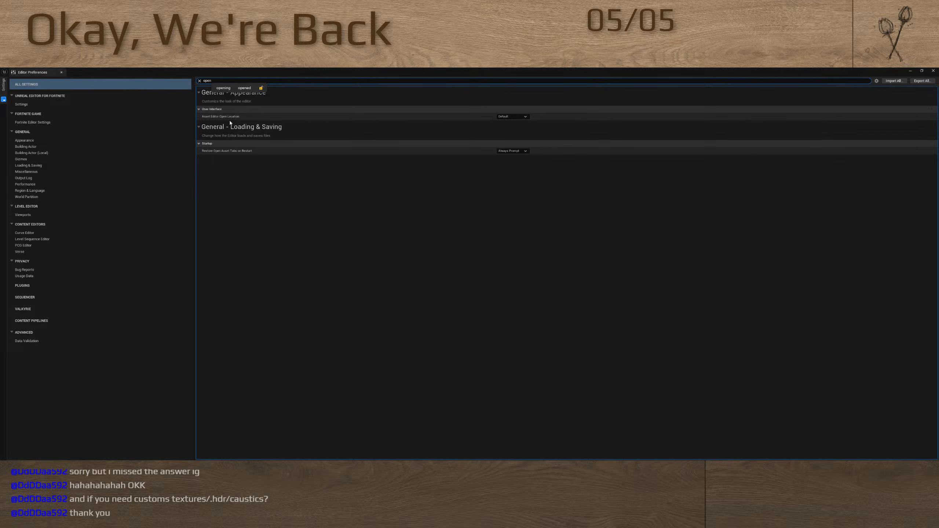
click(513, 116)
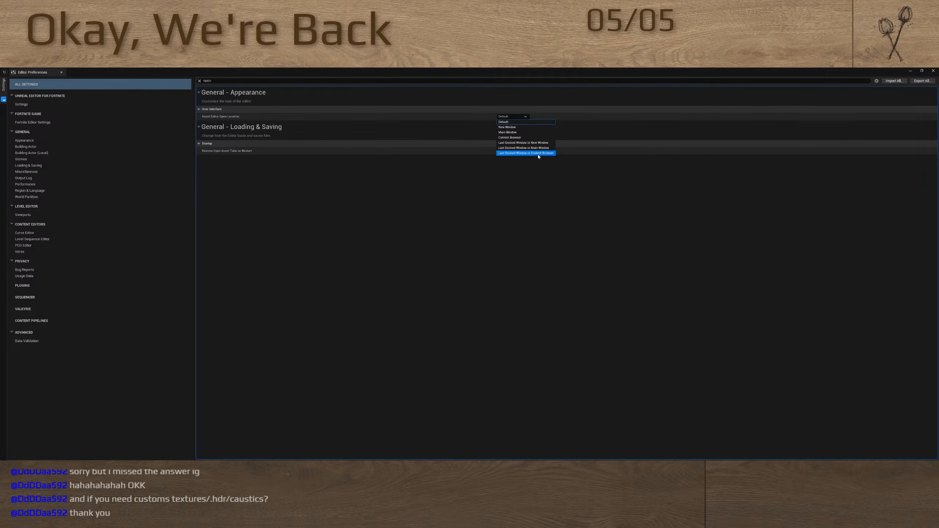
click(515, 132)
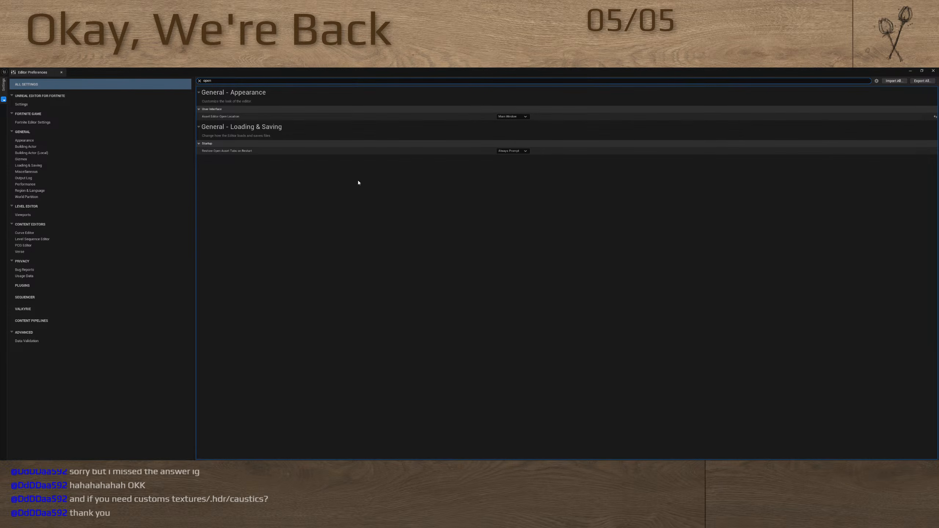
click(257, 174)
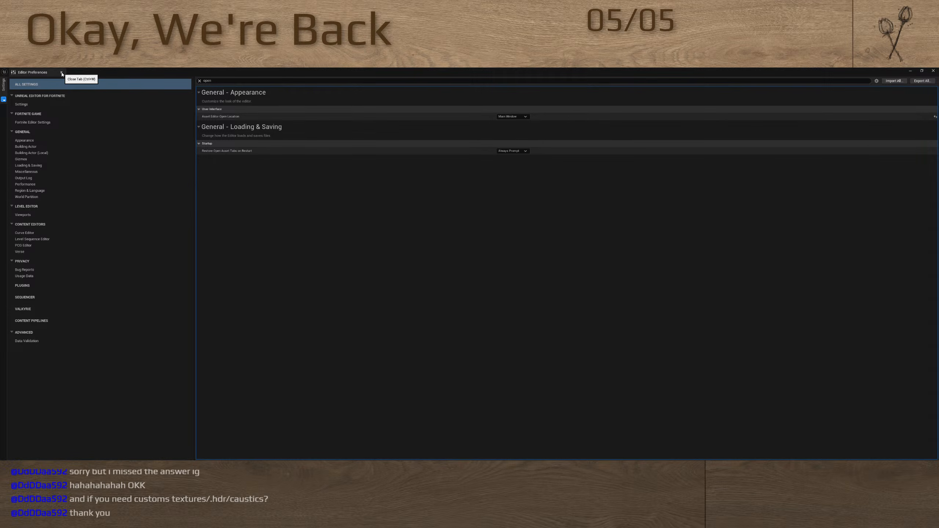
click(935, 71)
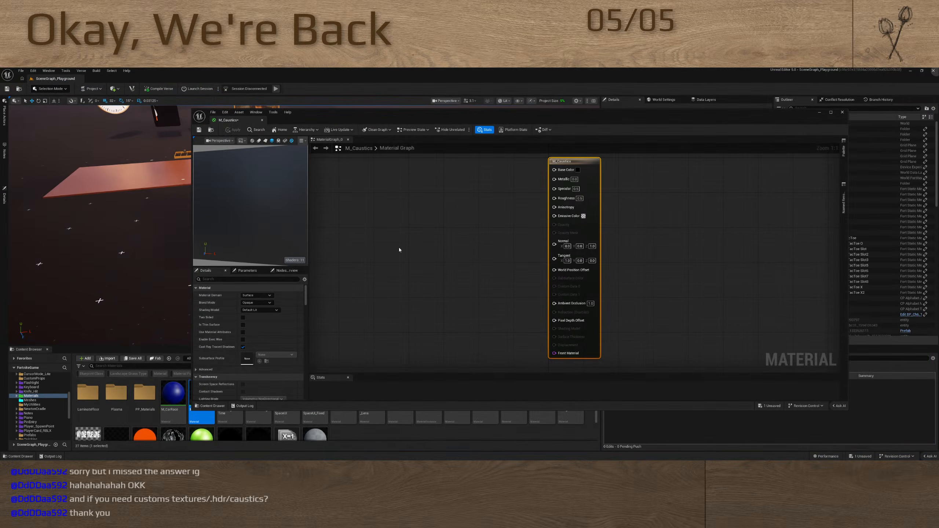
Save the M_Caustics material and reopen it docked in the main window instead of the floating one
click(842, 113)
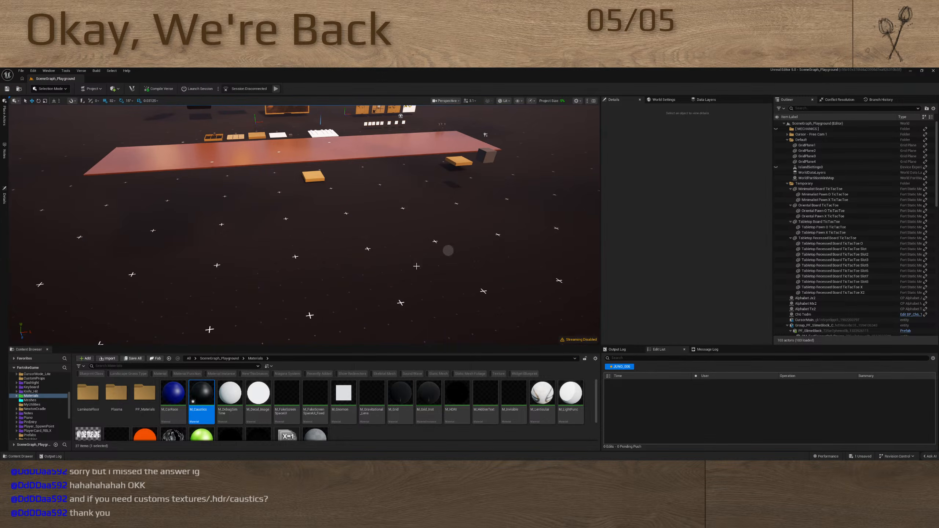
key(ctrl+s)
double_click(197, 406)
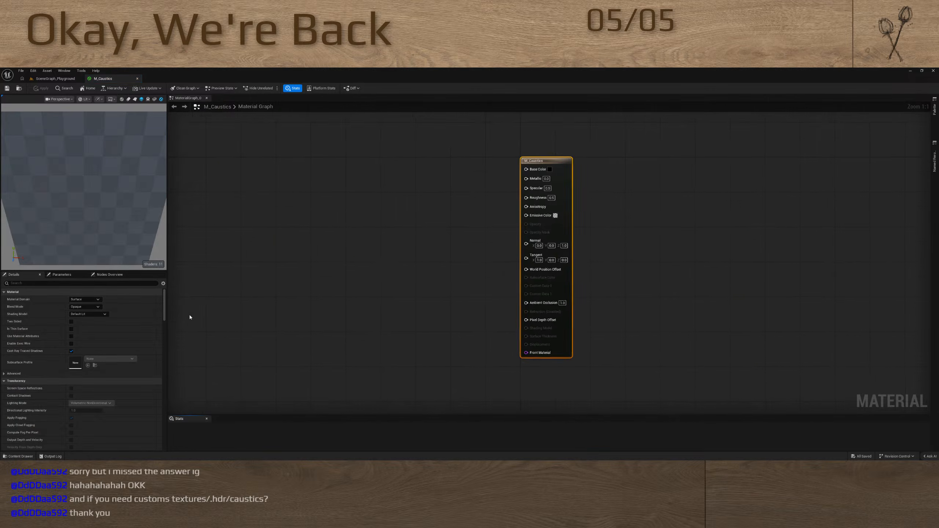
Add a Noise node to the M_Caustics graph and place it well away from the material's output node
right_drag(460, 268, 572, 287)
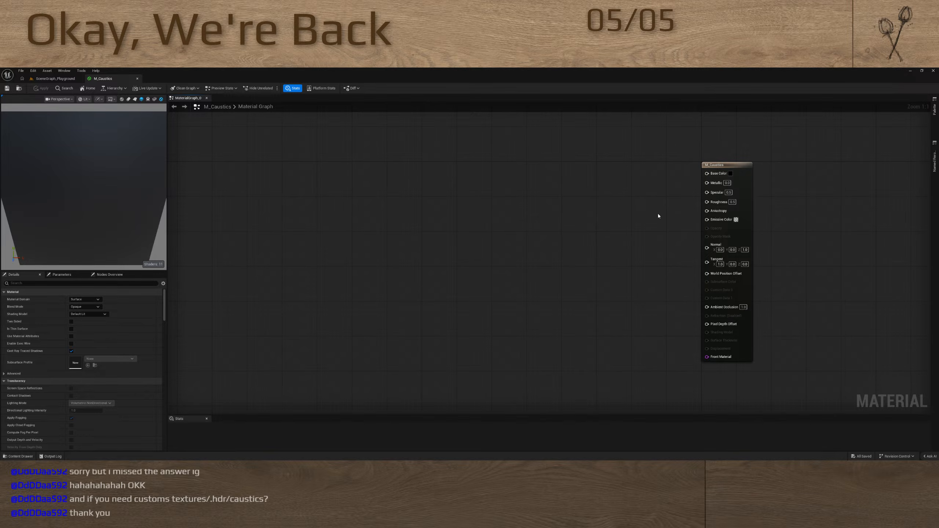
right_click(382, 221)
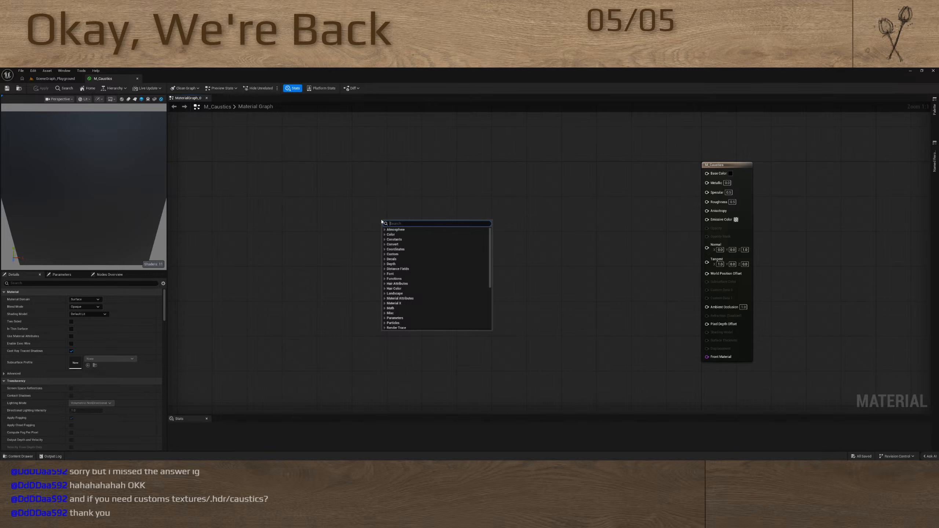
text(noise)
key(Return)
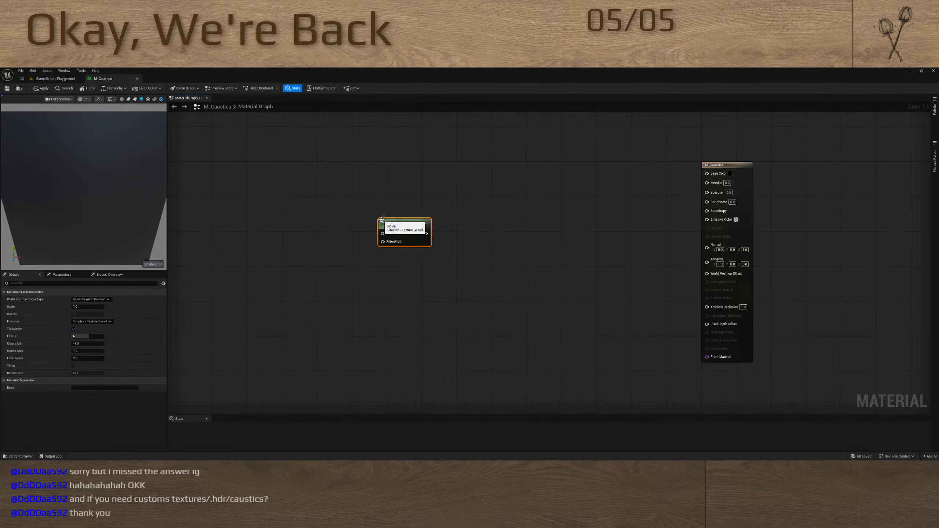
drag(406, 230, 299, 265)
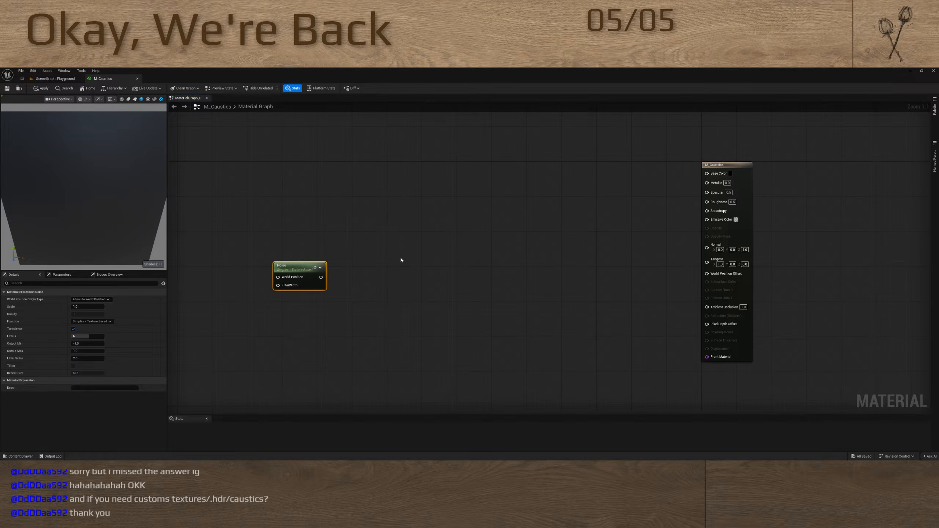
Add a Vector Noise node and arrange it beside the Noise node, shifting both nearer the material's output node
right_click(400, 259)
text(noise)
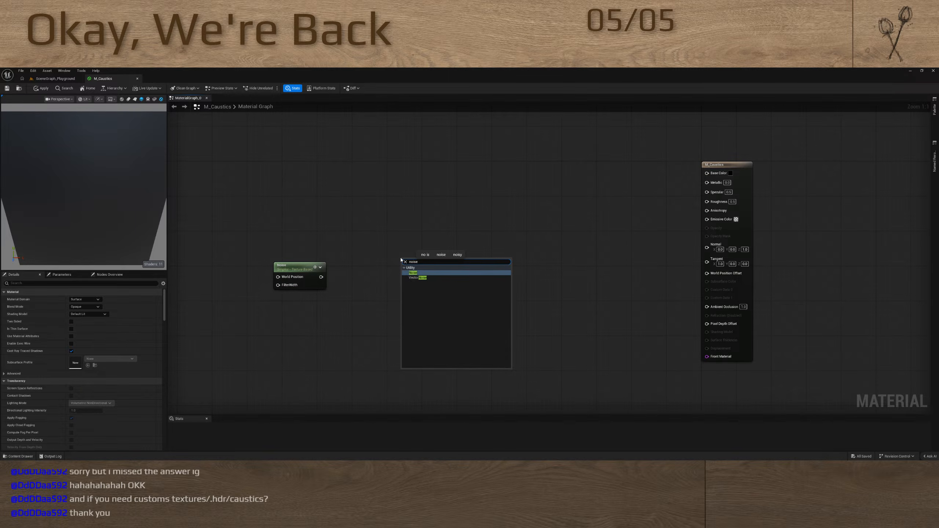
click(417, 278)
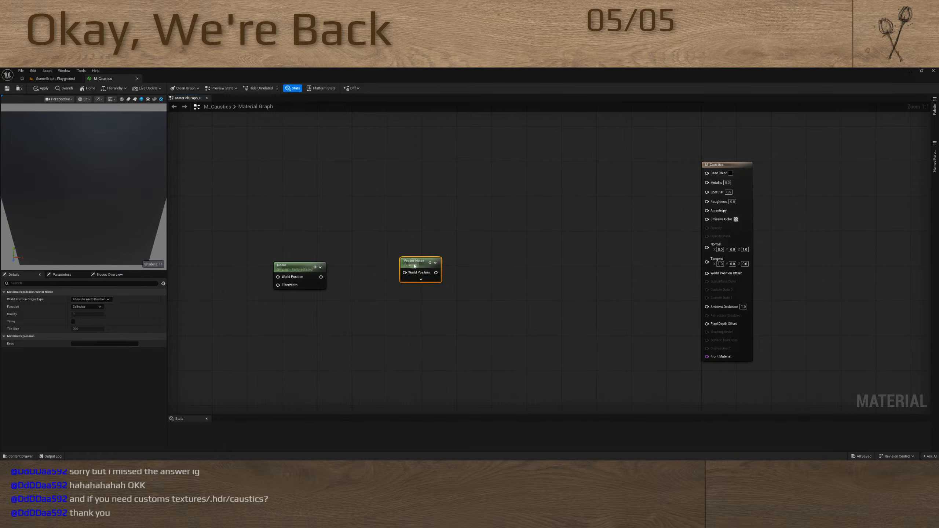
drag(416, 264, 357, 274)
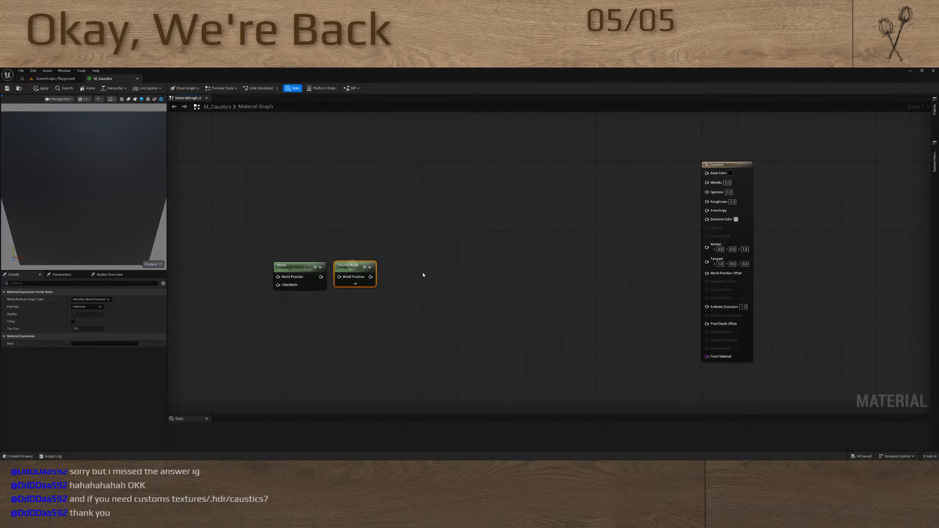
ctrl+click(292, 266)
drag(353, 263, 405, 245)
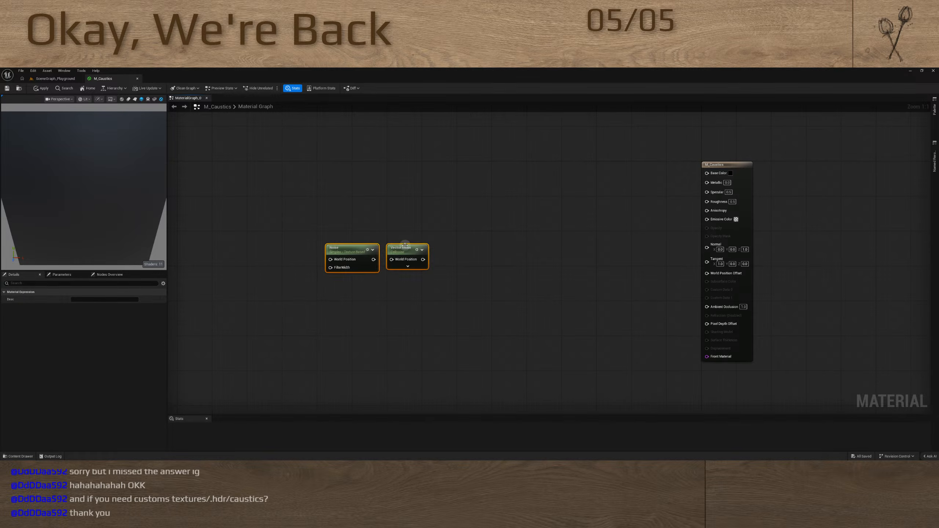
click(439, 285)
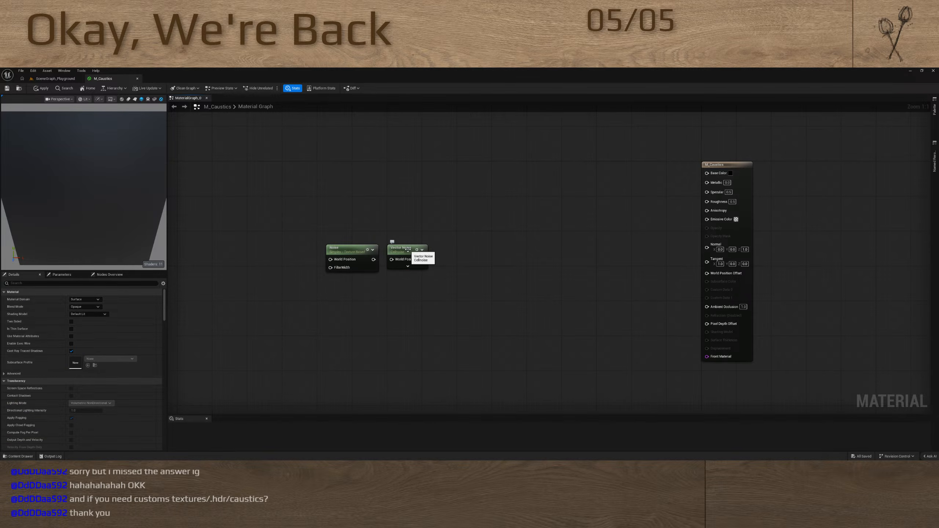
mouse_move(407, 249)
mouse_down()
mouse_move(393, 274)
mouse_move(424, 248)
mouse_up()
Move the Noise node below the Vector Noise node and connect Vector Noise to the material's Base Color
click(87, 307)
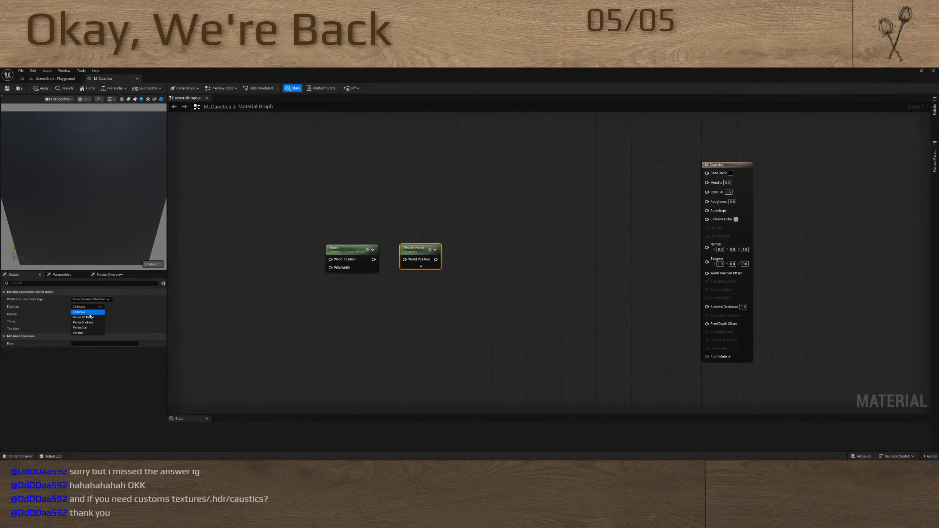
drag(347, 248, 421, 331)
drag(415, 250, 706, 173)
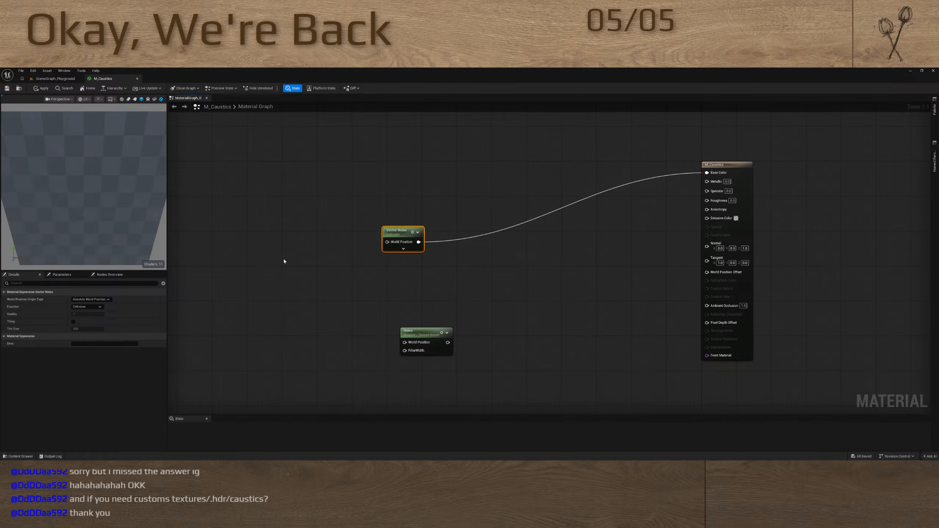
mouse_move(76, 206)
mouse_down()
mouse_move(84, 182)
mouse_move(80, 190)
mouse_up()
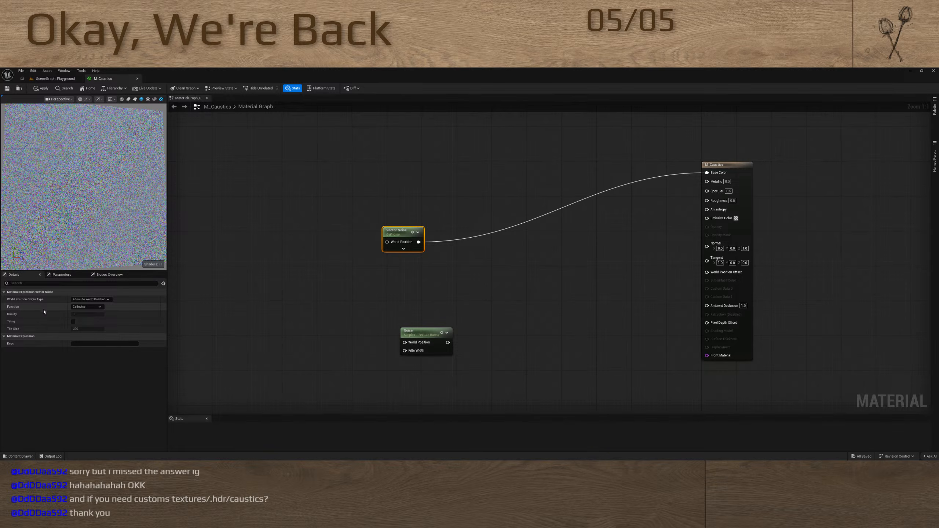
Try the Perlin 3D Noise, Perlin Gradient and Perlin Curl functions on the Vector Noise node, then set it to Voronoi
click(96, 308)
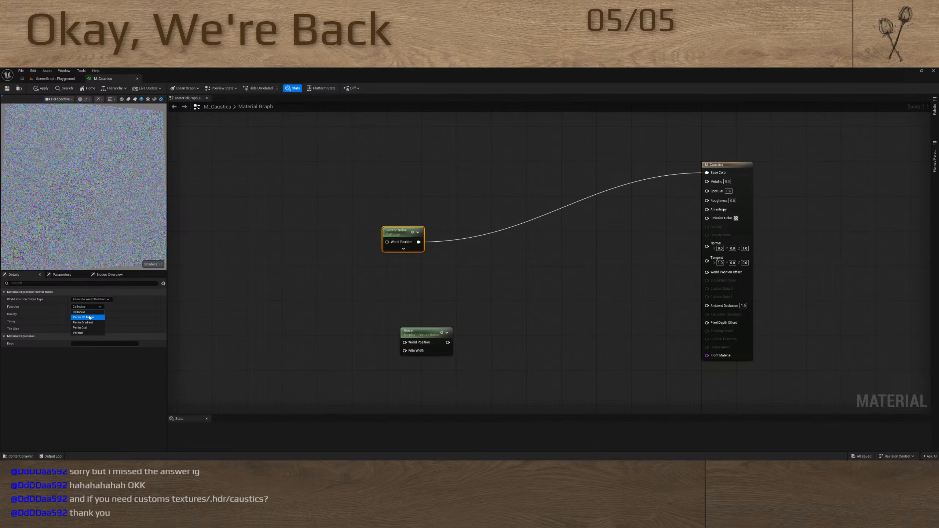
click(91, 317)
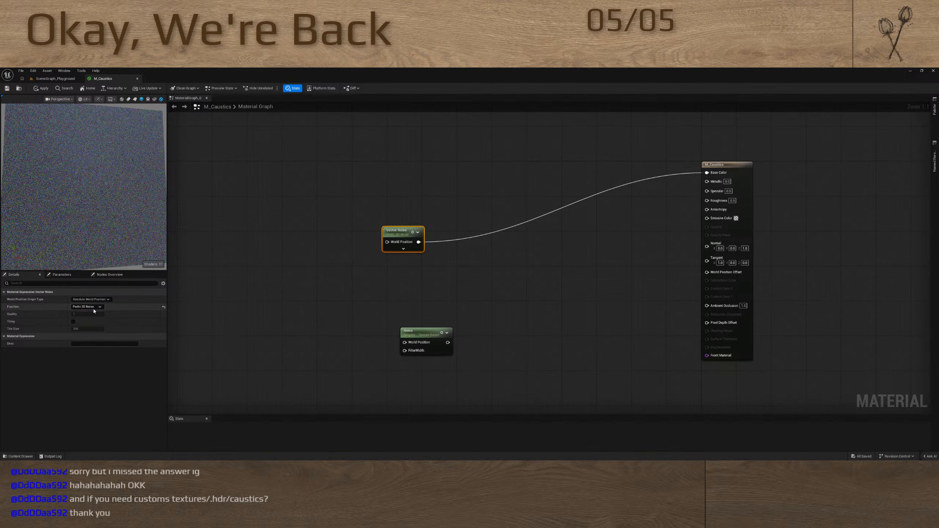
click(94, 308)
click(90, 321)
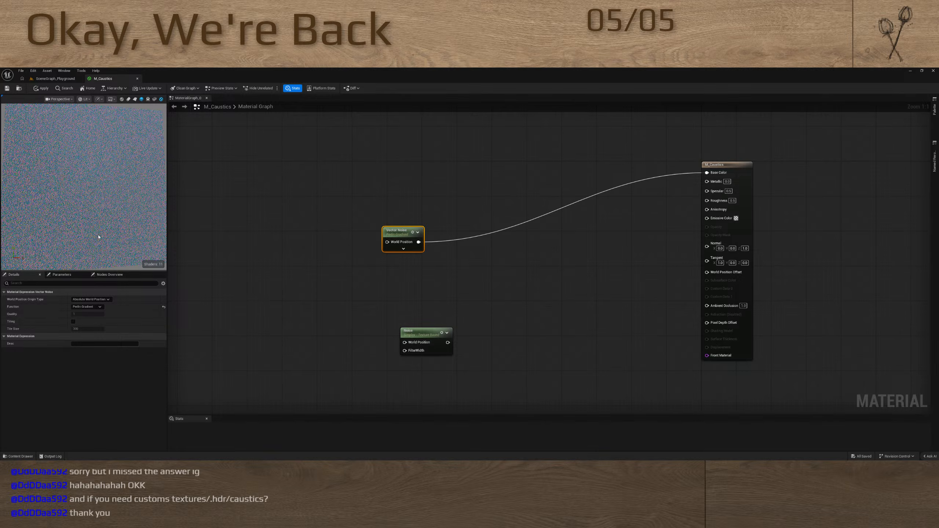
click(94, 306)
click(89, 328)
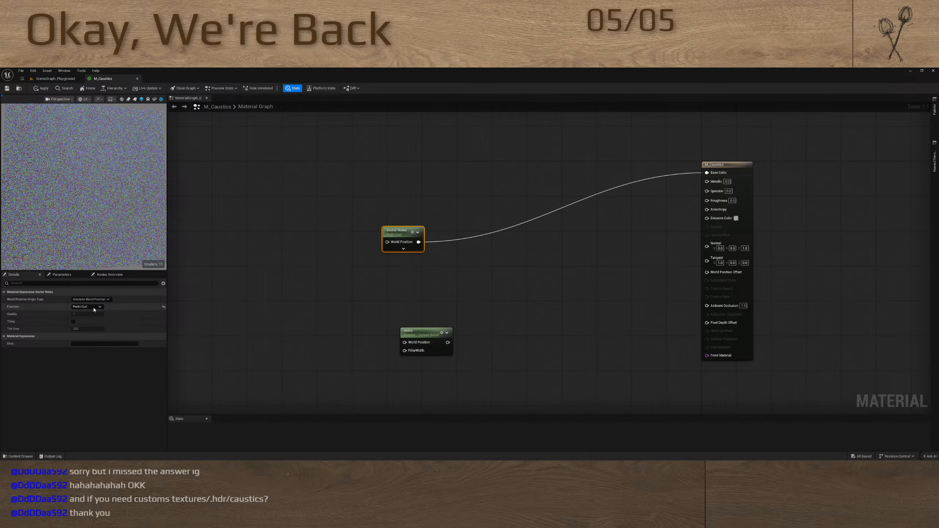
click(90, 307)
click(85, 331)
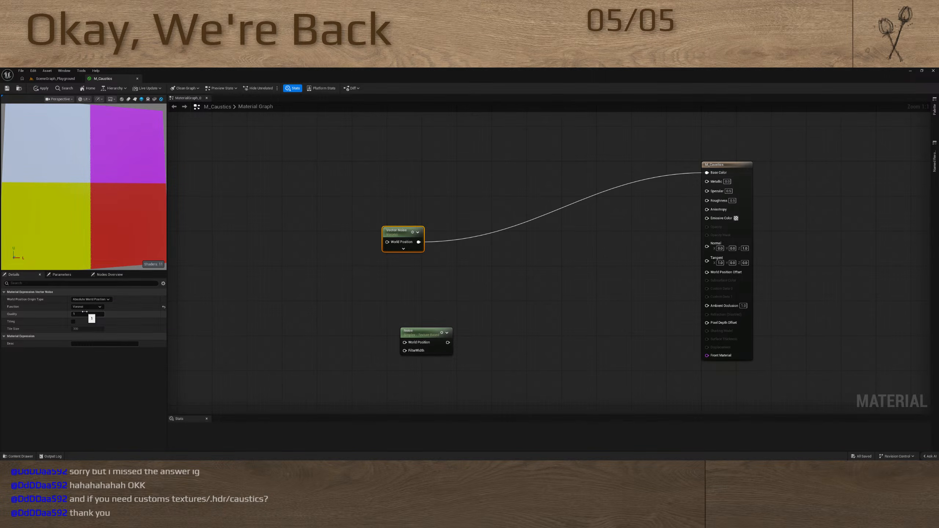
Try a Quality of 2 on the Vector Noise node, then set it to 4
mouse_move(80, 233)
mouse_down()
mouse_move(99, 237)
mouse_move(77, 238)
mouse_up()
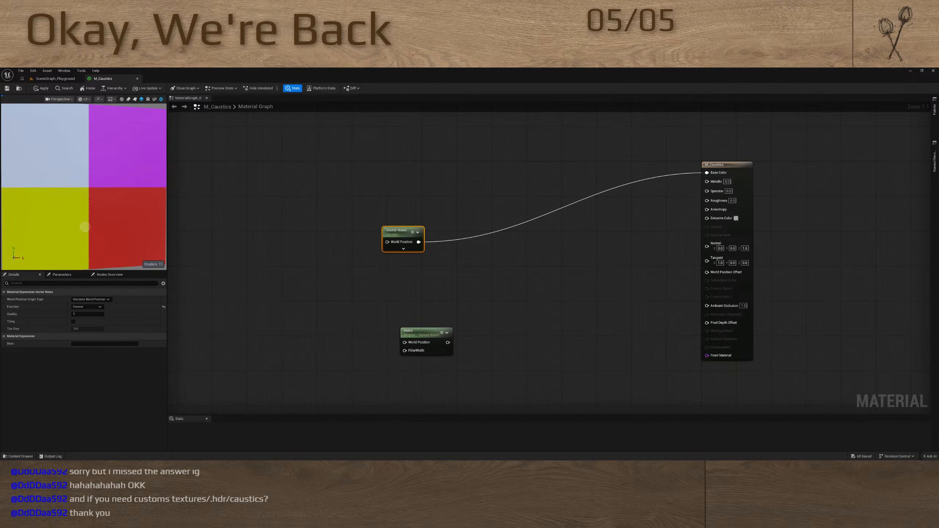
click(83, 315)
text(2)
key(Return)
text(4)
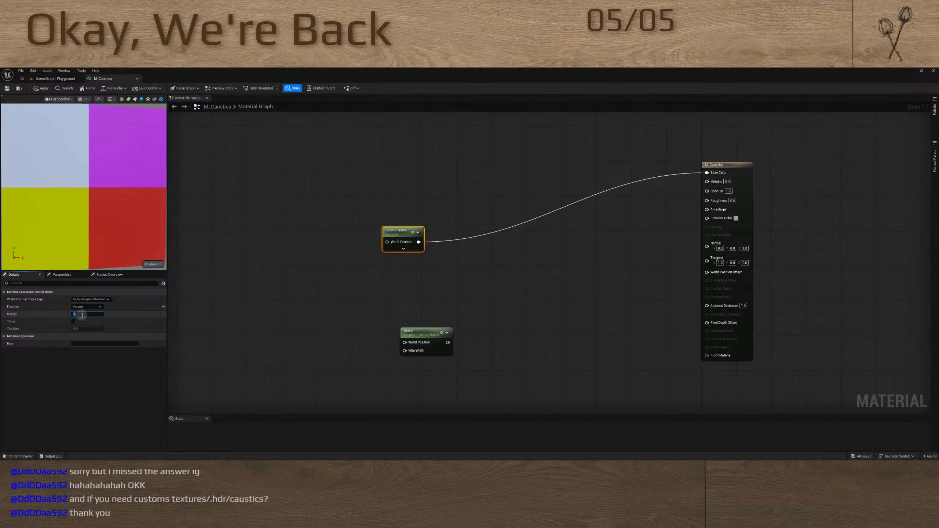
key(Return)
Move the Vector Noise node nearer the material's output node and feed its World Position input from a new Absolute World Position node
drag(402, 233, 528, 213)
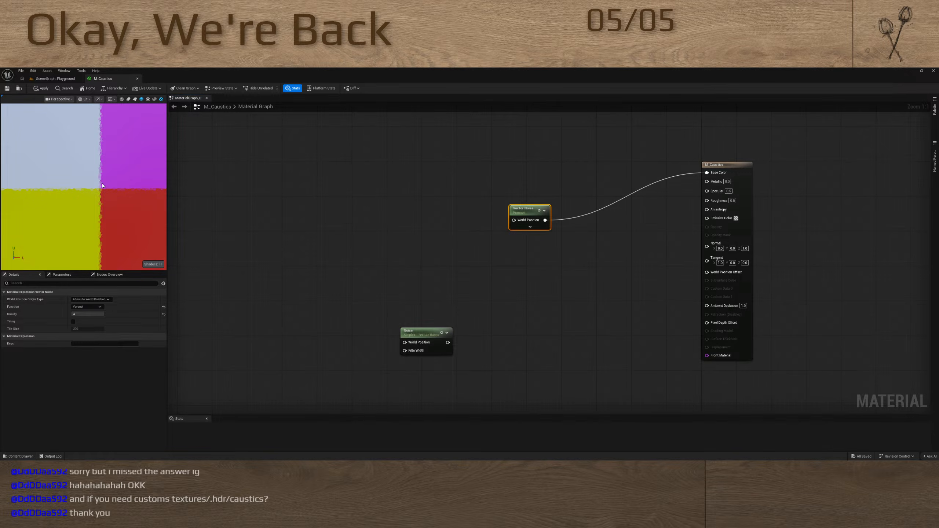
drag(514, 220, 368, 226)
text(world)
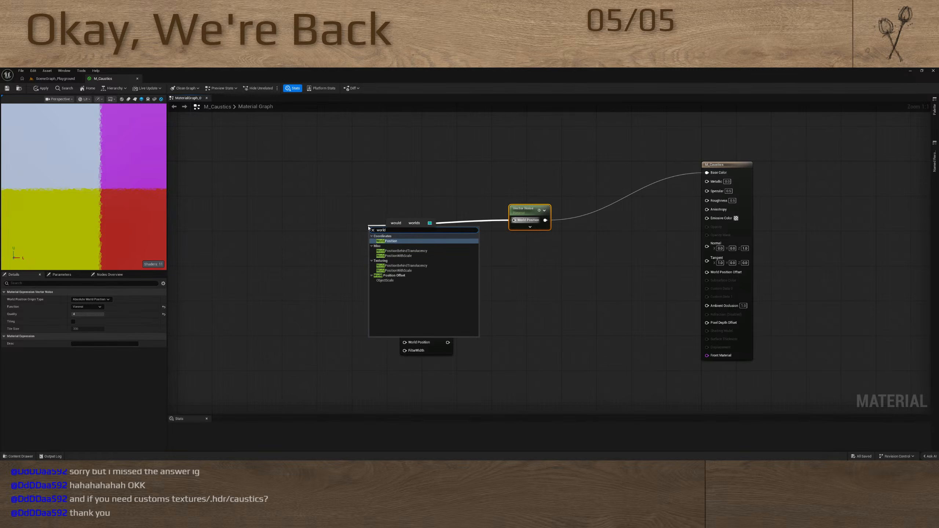
key(Return)
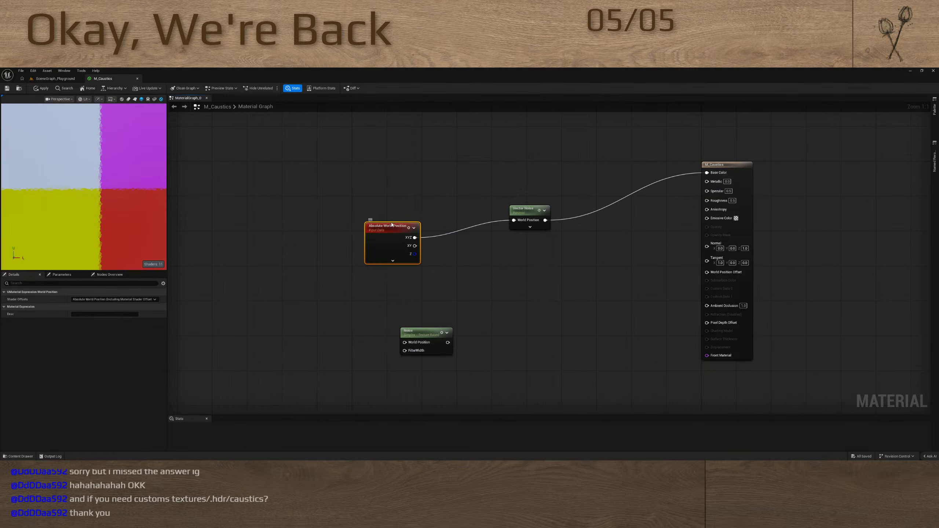
Divide the world position by a new scalar parameter before Vector Noise and set the parameter's default value to about 67.6
drag(510, 221, 365, 293)
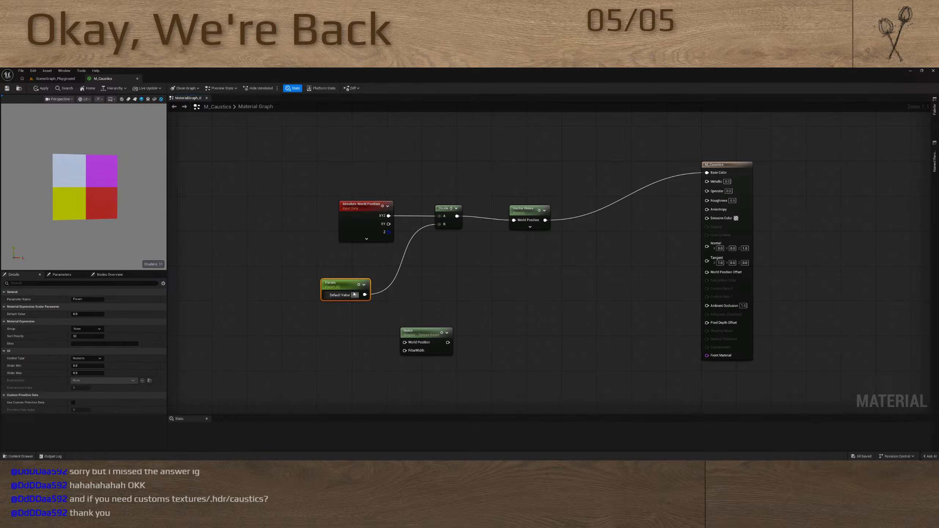
drag(98, 314, 181, 318)
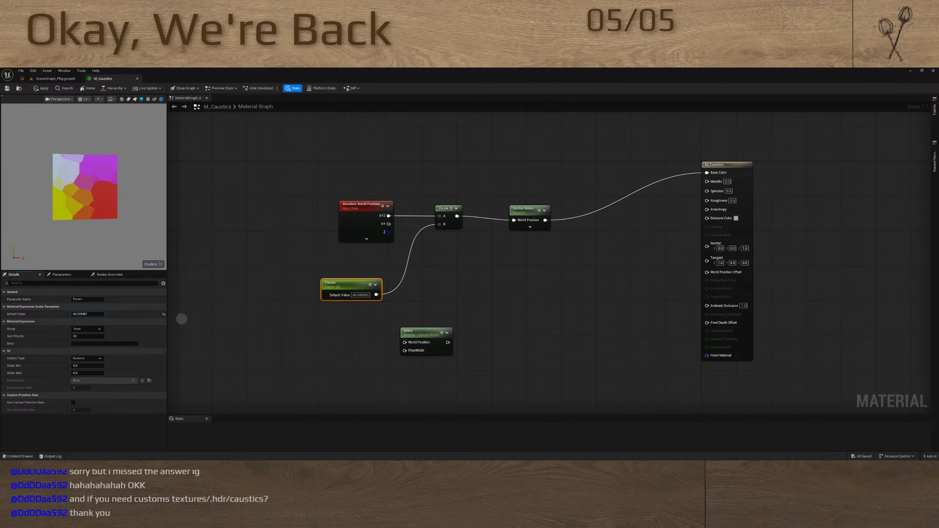
mouse_move(182, 317)
mouse_down()
mouse_move(195, 319)
mouse_move(167, 326)
mouse_move(183, 328)
mouse_up()
Move the Vector Noise node closer to the Divide node and disconnect it from the material's Base Color
drag(321, 178, 566, 261)
click(567, 255)
drag(532, 210, 511, 206)
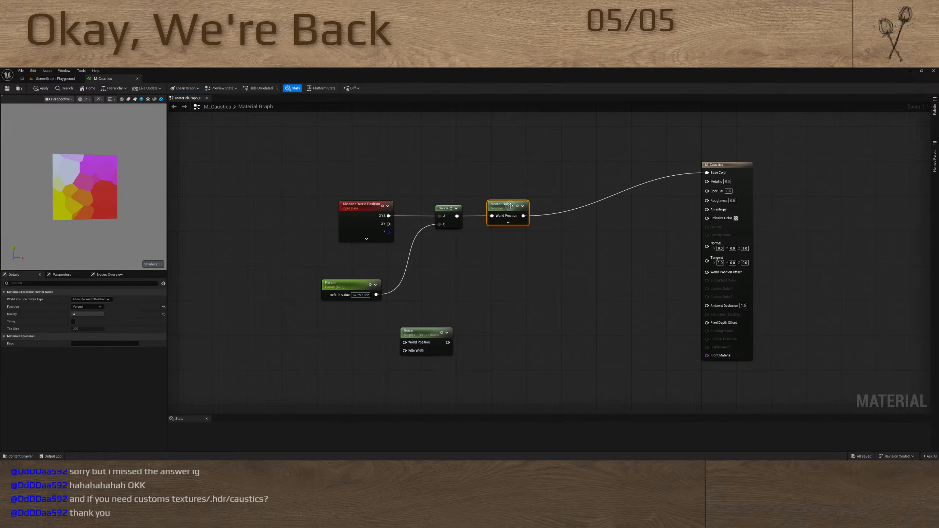
drag(706, 173, 625, 211)
alt+drag(603, 174, 601, 230)
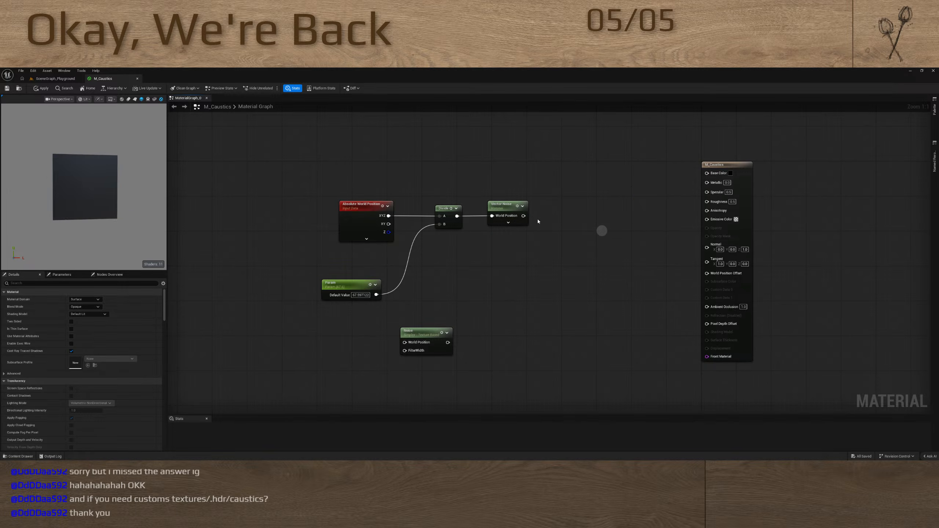
Feed Vector Noise into a new Multiply node and preview it, then tuck the scalar parameter under Absolute World Position
drag(524, 216, 615, 222)
key(m)
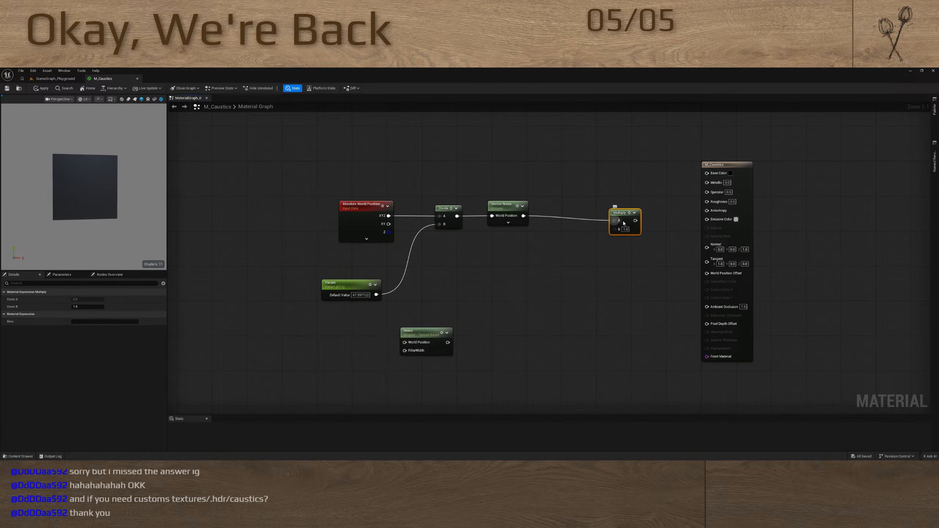
click(630, 212)
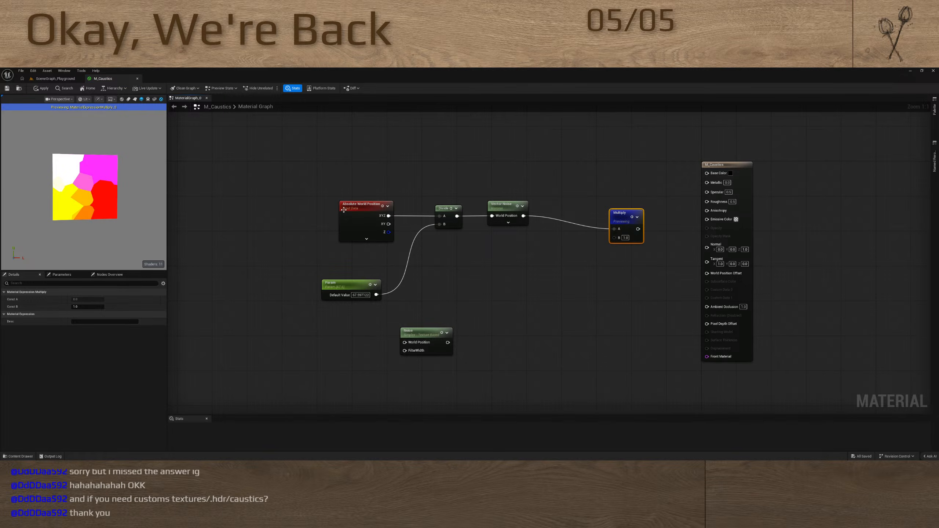
drag(358, 283, 370, 253)
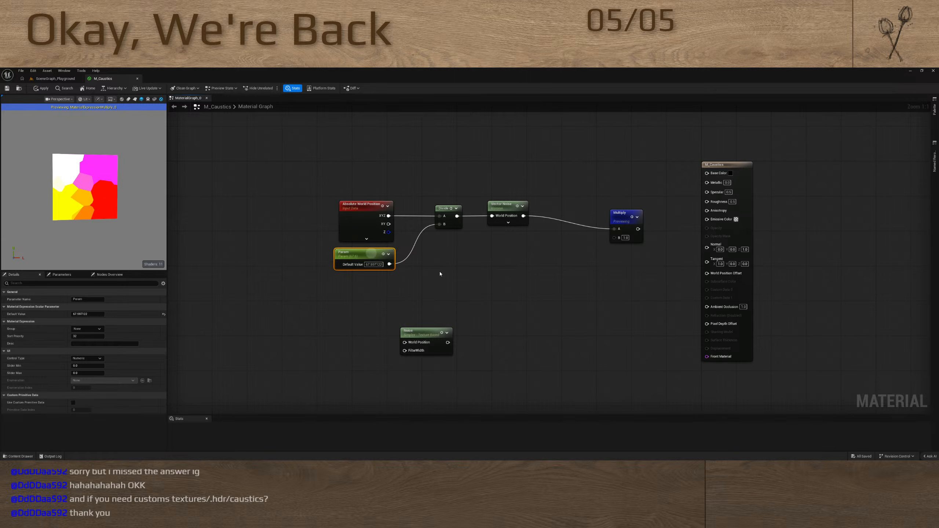
Insert a Component Mask node between Vector Noise and the A input of the Multiply node
ctrl+drag(612, 229, 556, 220)
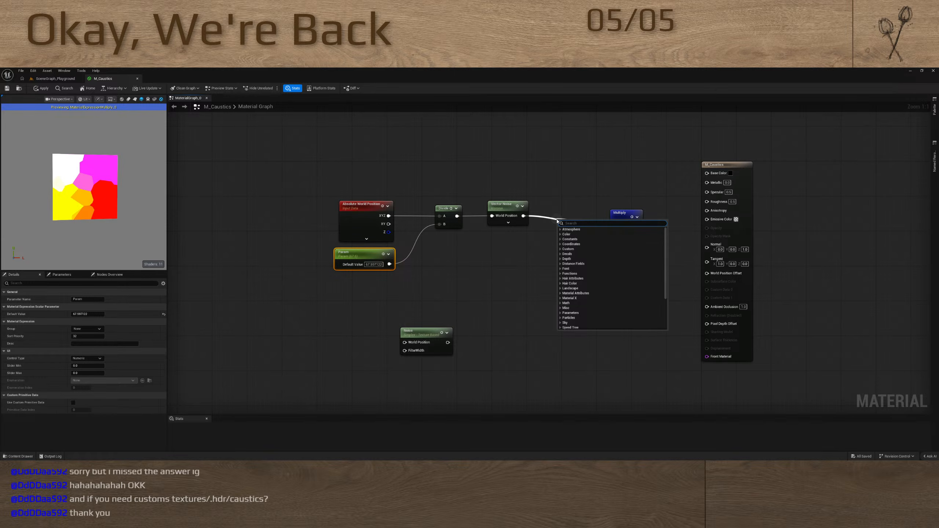
text(mask)
key(Return)
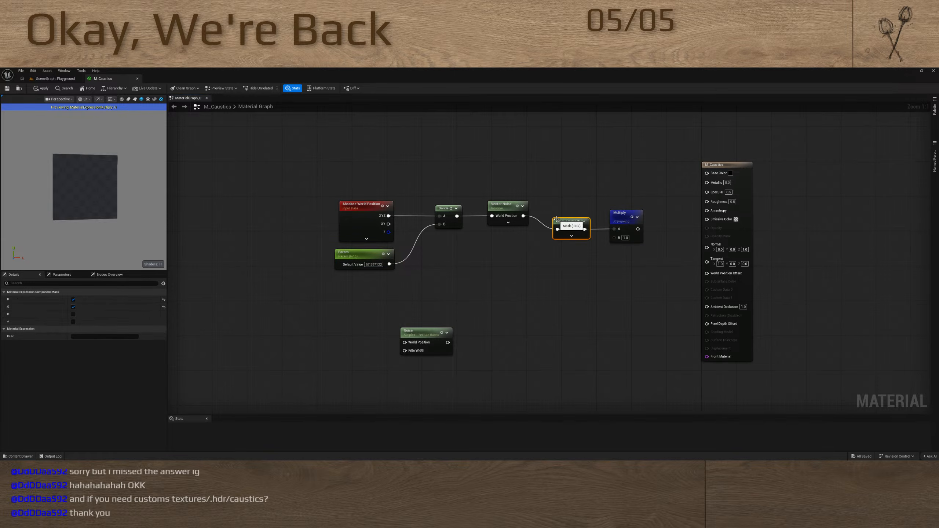
Try the mask's R, G and B channels individually and G with B, ending with R and G enabled
click(572, 237)
click(569, 248)
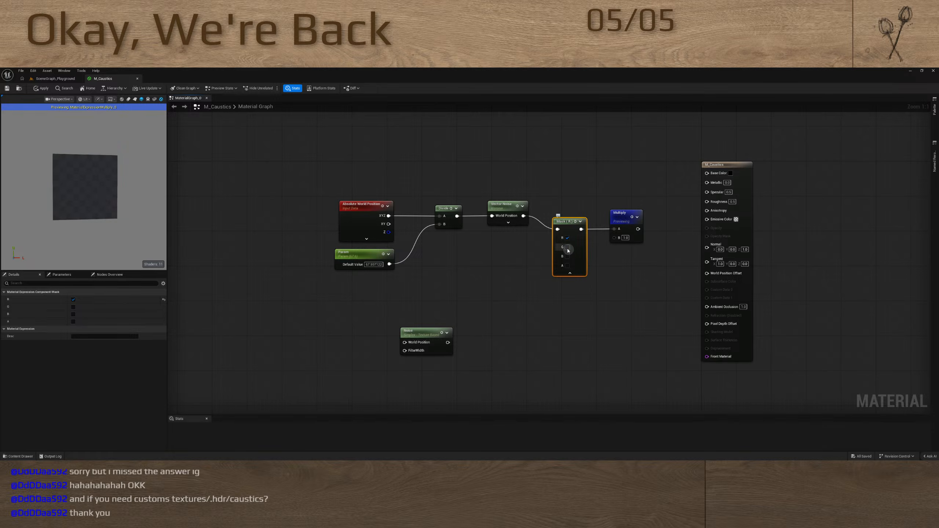
click(568, 238)
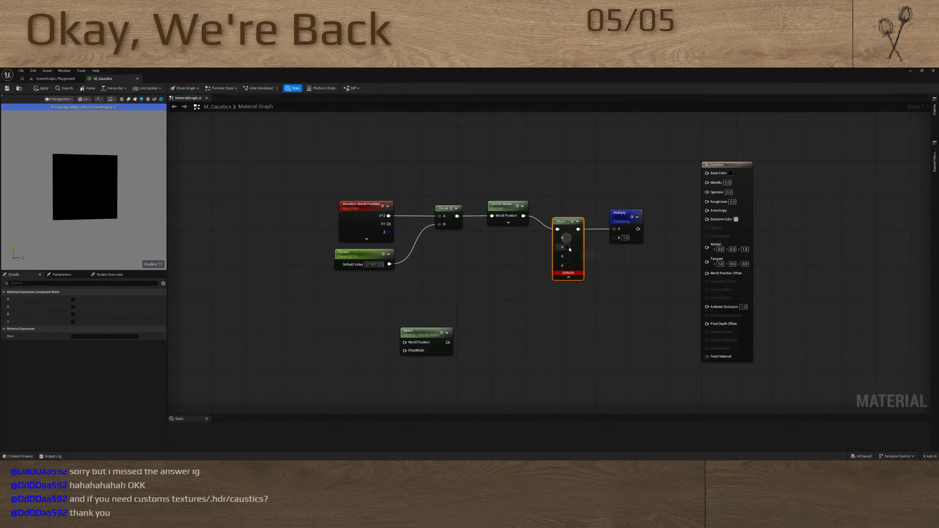
click(568, 247)
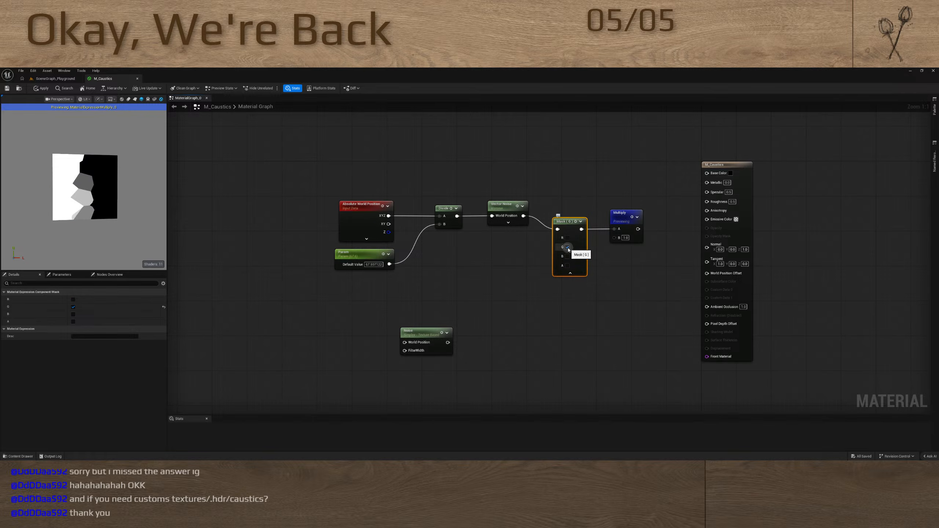
click(567, 247)
click(568, 257)
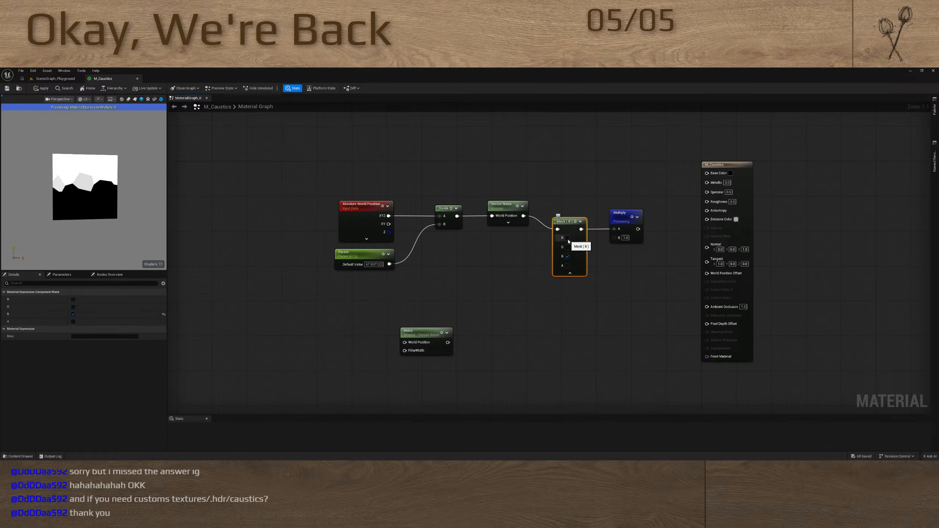
click(568, 247)
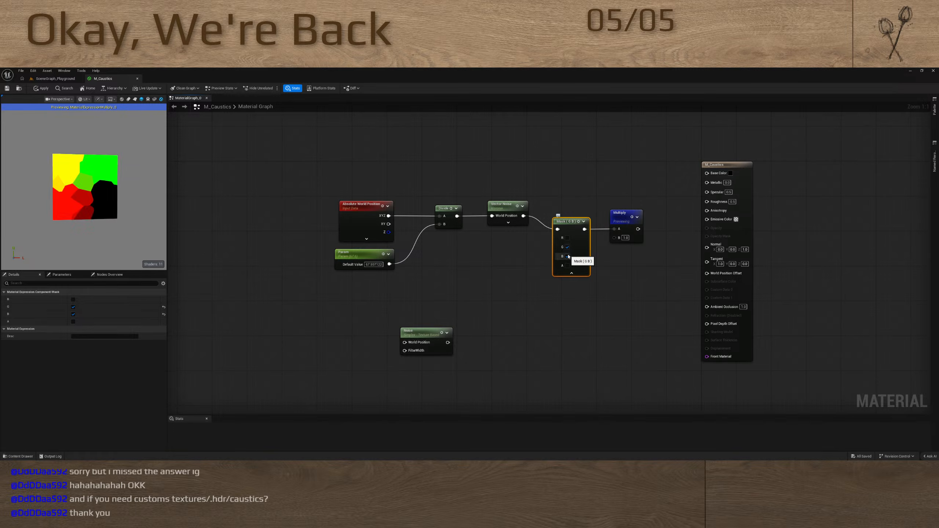
click(568, 256)
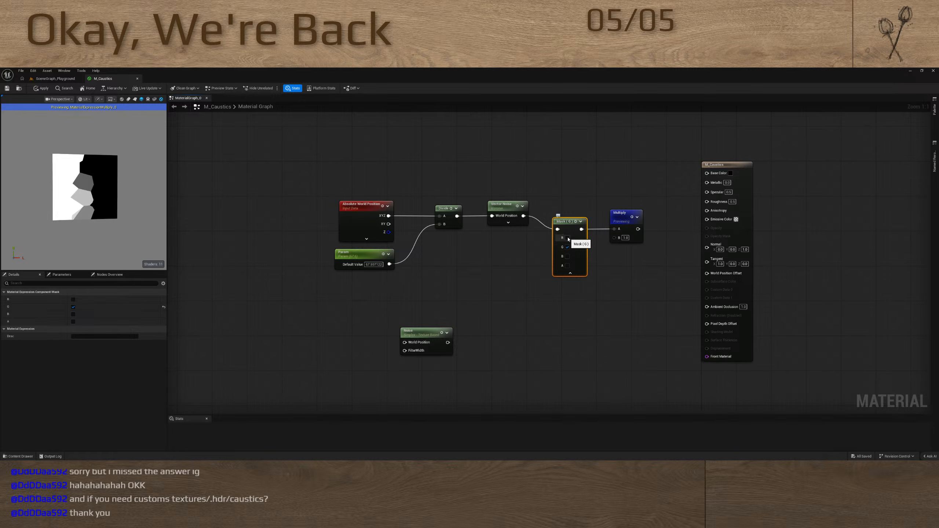
click(567, 237)
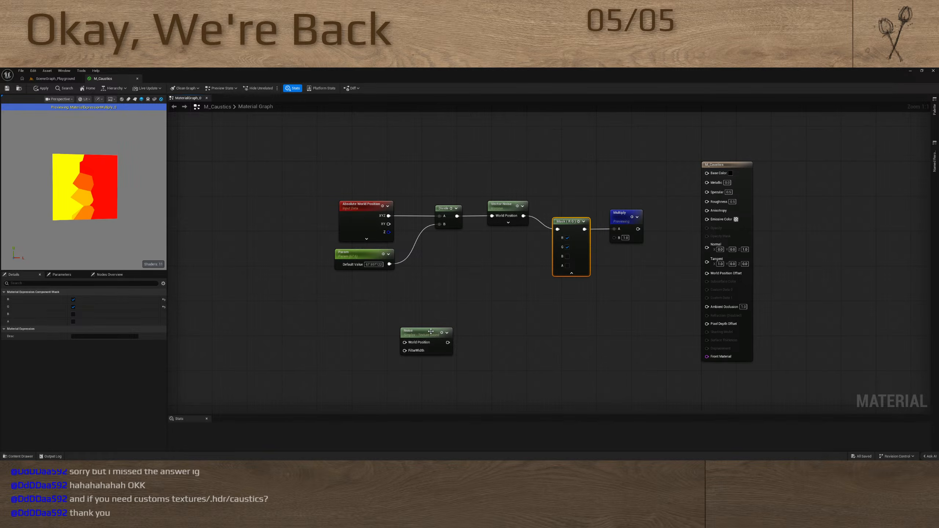
Place the Noise node below Vector Noise, move the mask above the chain, and connect Noise to Multiply's A input
drag(431, 332, 501, 262)
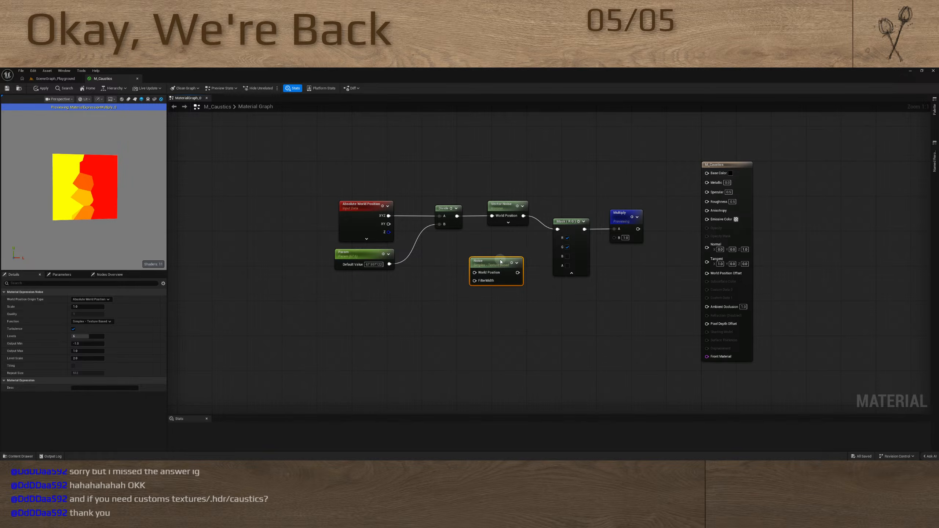
drag(568, 220, 555, 136)
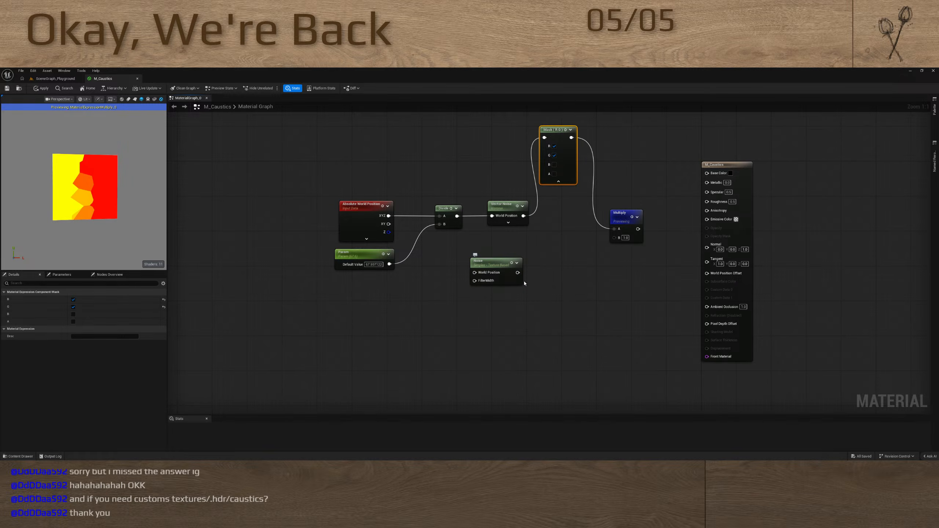
drag(516, 273, 615, 228)
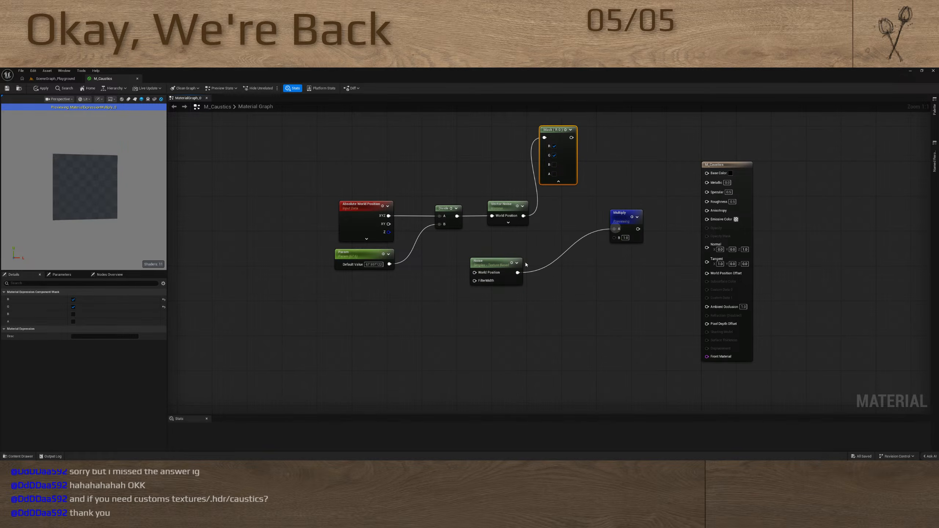
drag(493, 260, 542, 252)
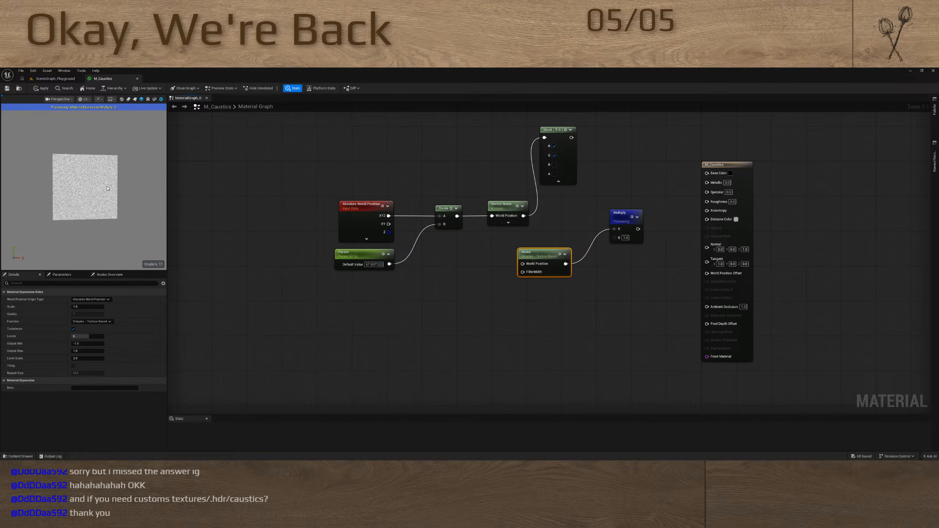
Set the Noise node's function to Voronoi and connect the Divide node's output to its World Position input
scroll(107, 187, up, 5)
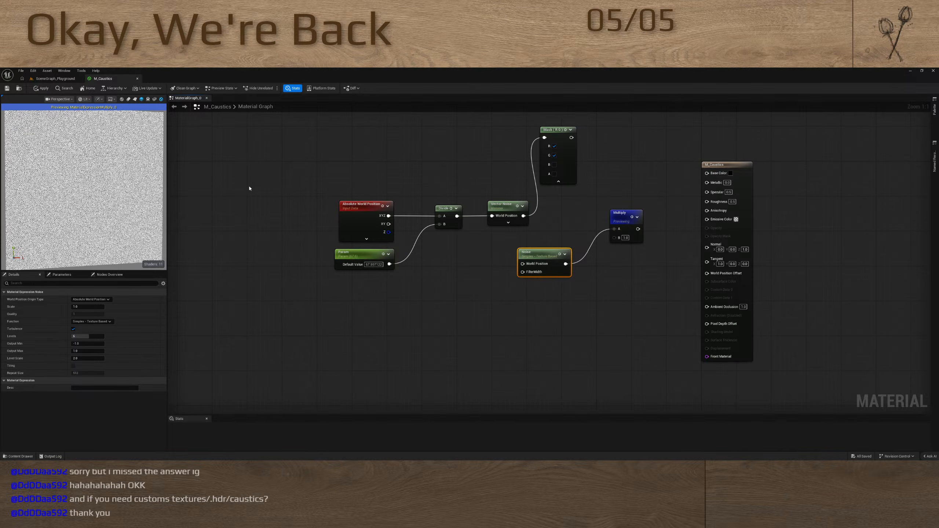
drag(536, 253, 528, 257)
click(100, 322)
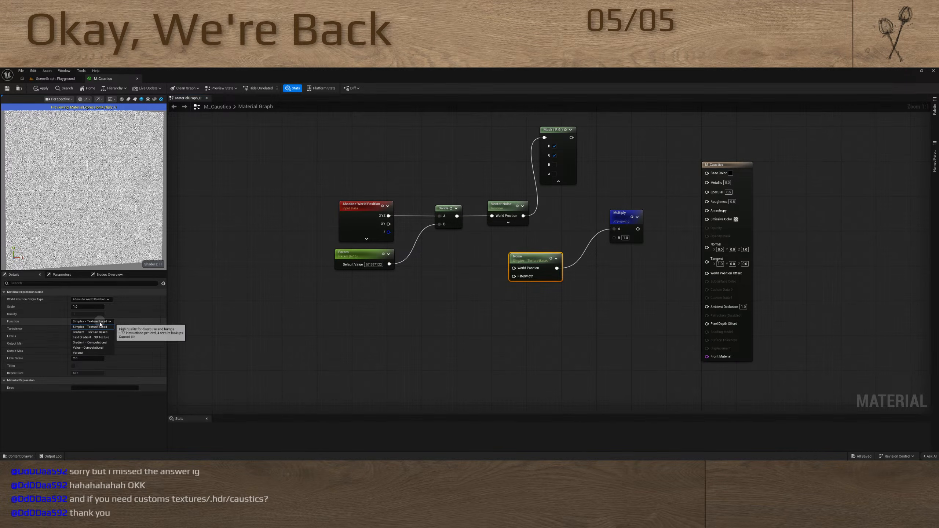
click(88, 352)
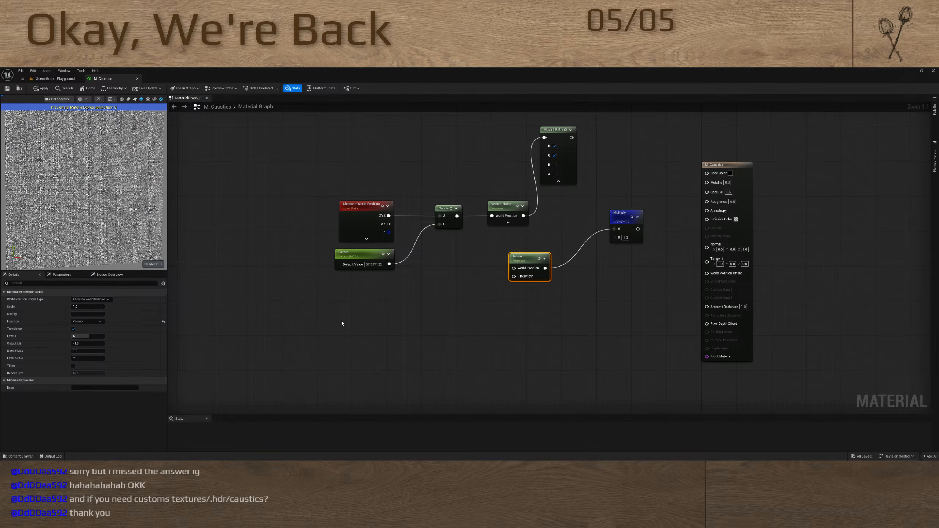
drag(514, 268, 457, 216)
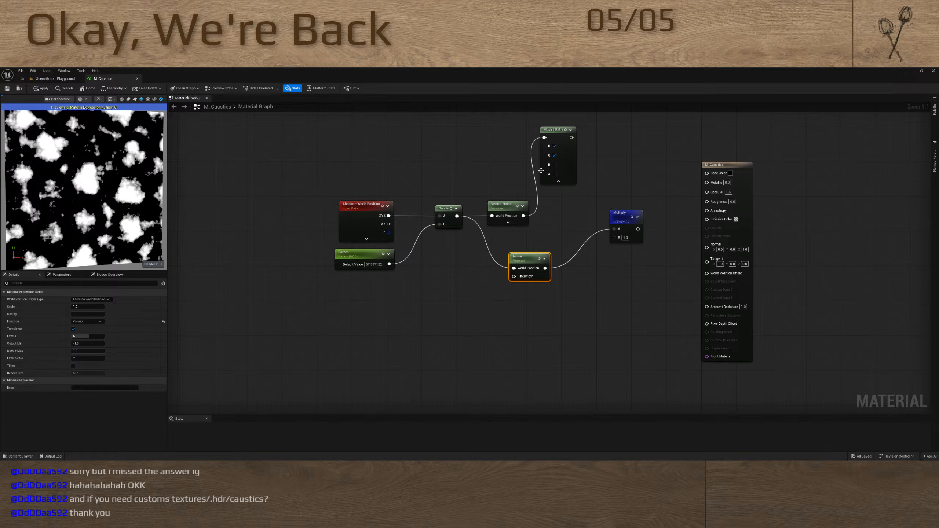
click(510, 206)
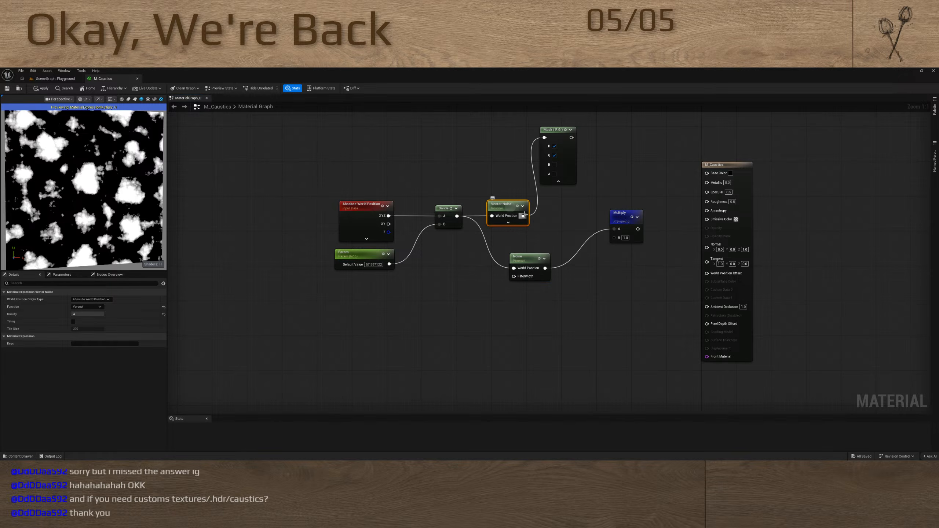
Connect Vector Noise to the Multiply node's A input, try a Quality of 0, and reset Quality to its default
drag(524, 215, 613, 233)
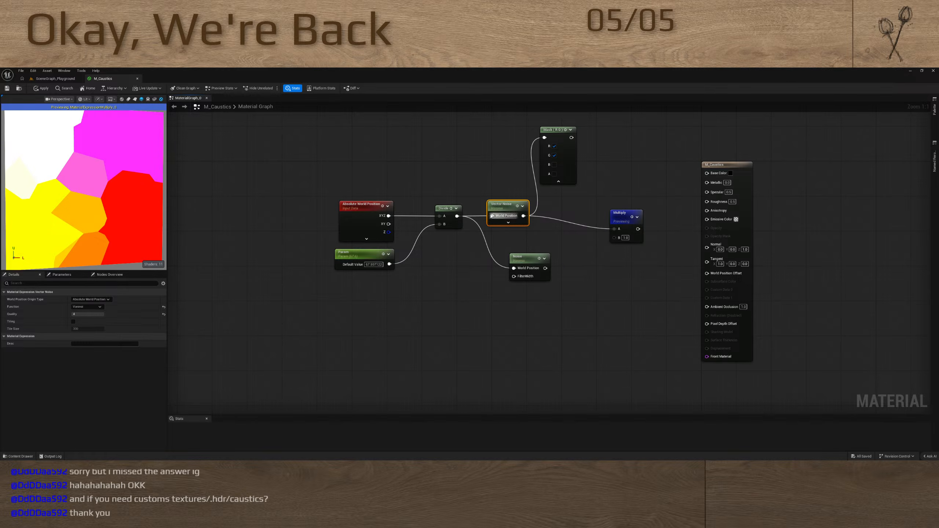
click(95, 314)
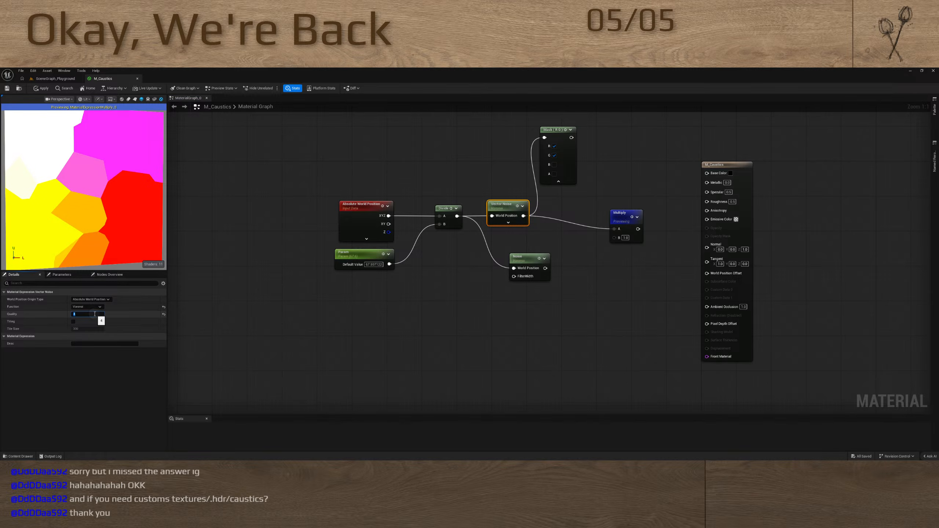
text(0)
key(Return)
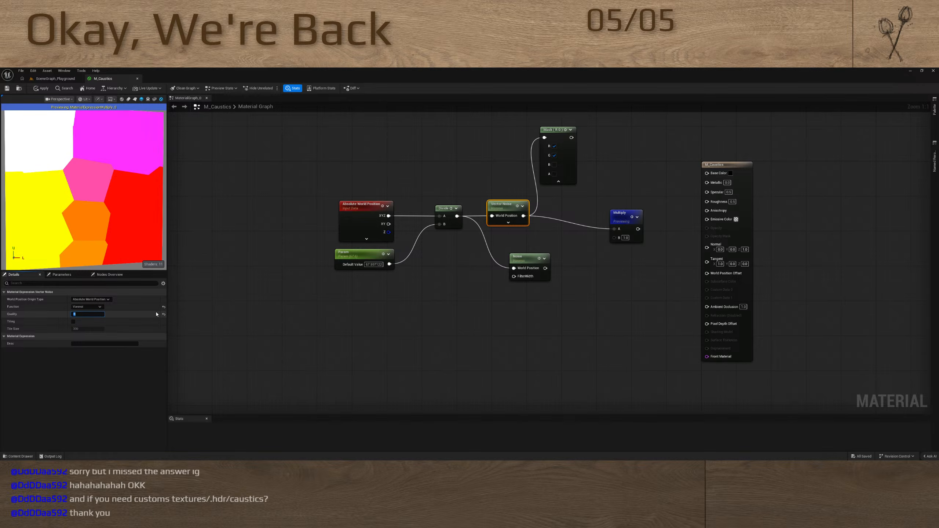
click(164, 315)
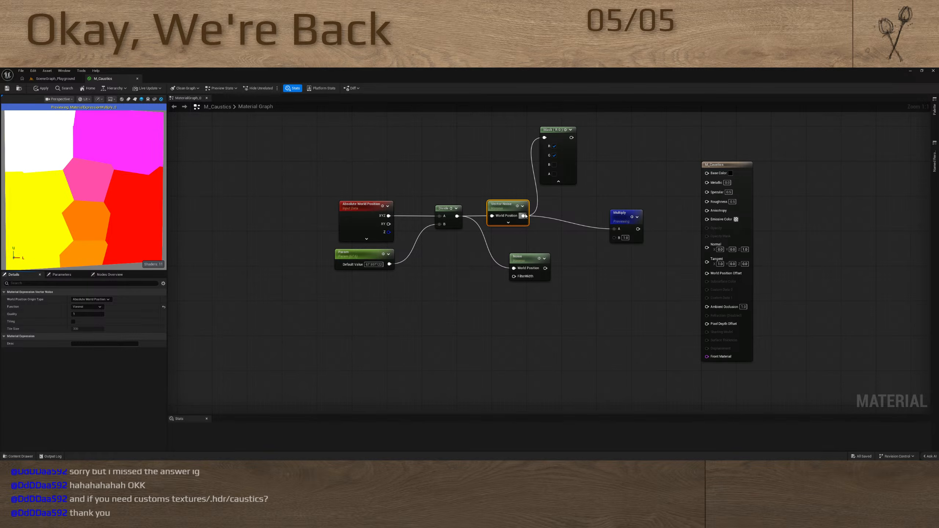
Connect Vector Noise's output to the material's Base Color and delete the Multiply node
drag(525, 216, 706, 173)
click(637, 213)
key(Delete)
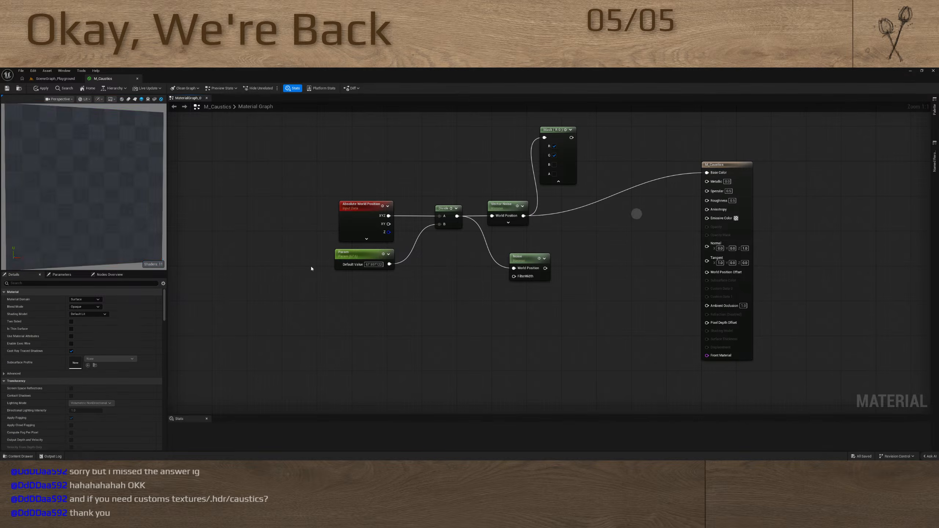
Disconnect Vector Noise's World Position input to compare the preview, and reconnect the Divide output to it
click(503, 206)
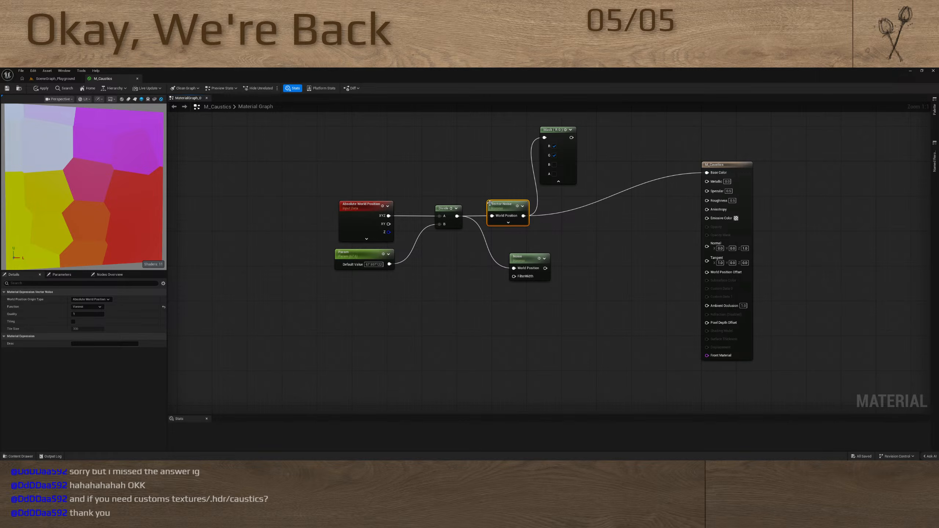
drag(481, 221, 481, 222)
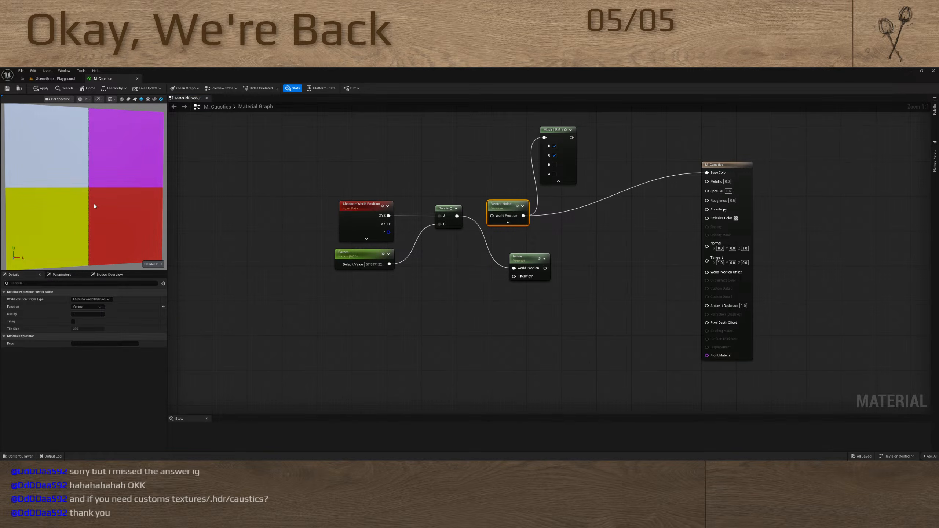
drag(457, 216, 491, 215)
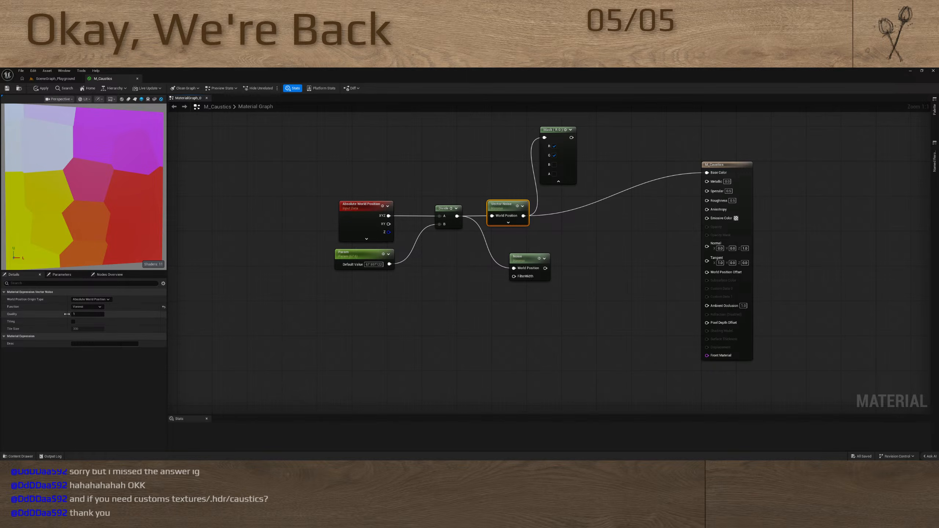
Try Camera Relative World Position as Vector Noise's origin type and its variant excluding material shader offsets on the Absolute World Position node
click(90, 299)
click(94, 309)
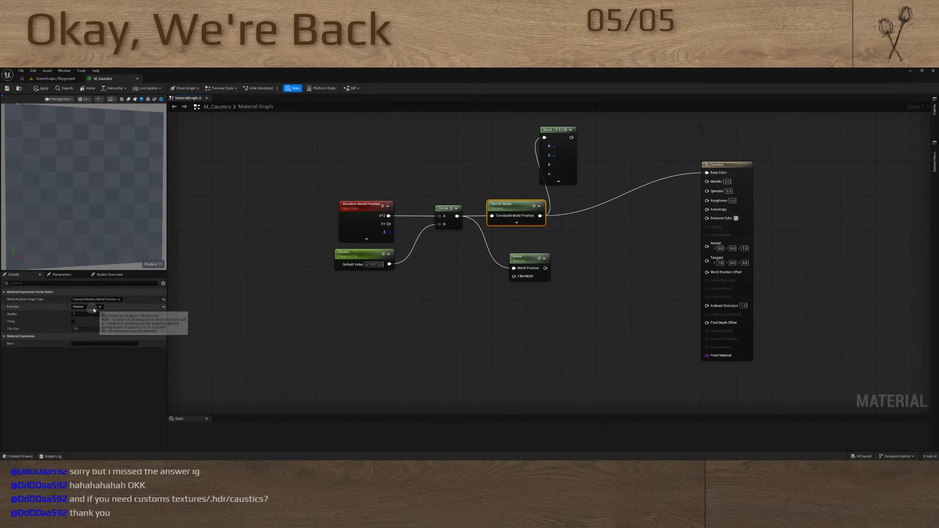
click(341, 204)
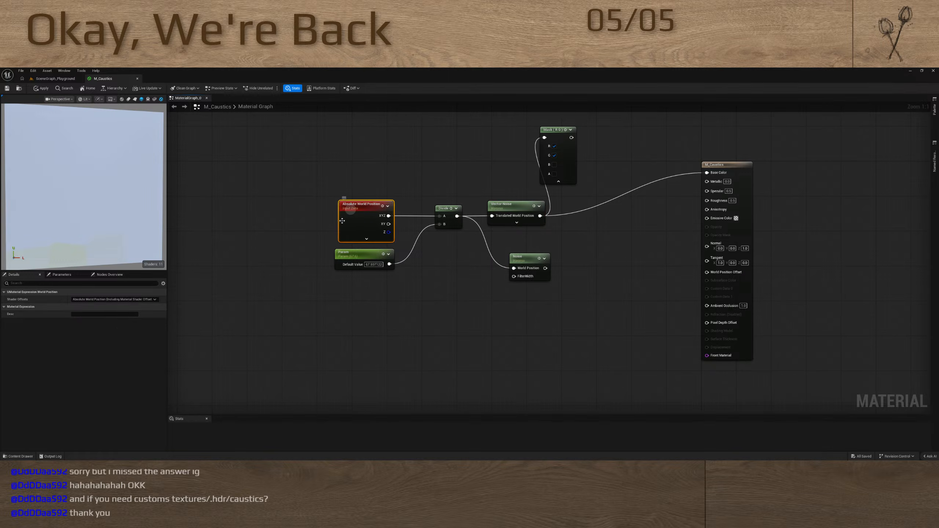
click(126, 299)
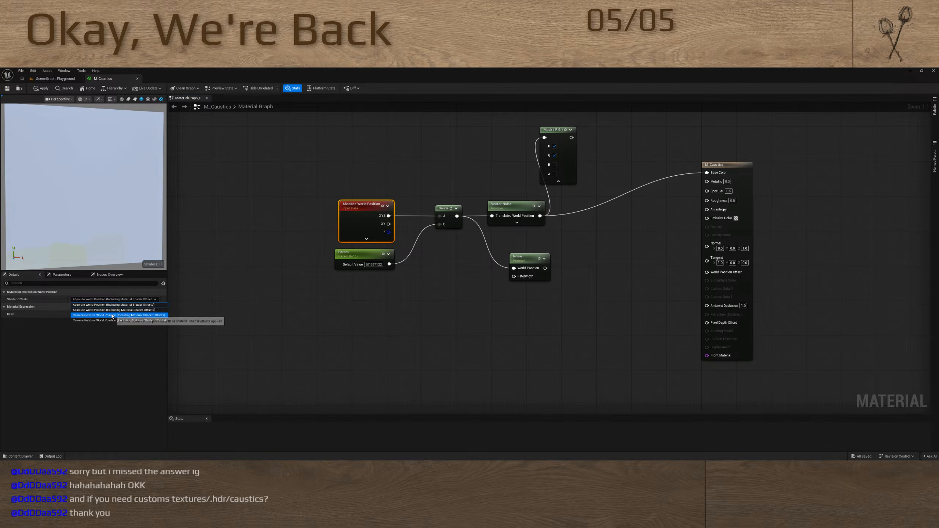
click(95, 315)
click(114, 300)
click(105, 320)
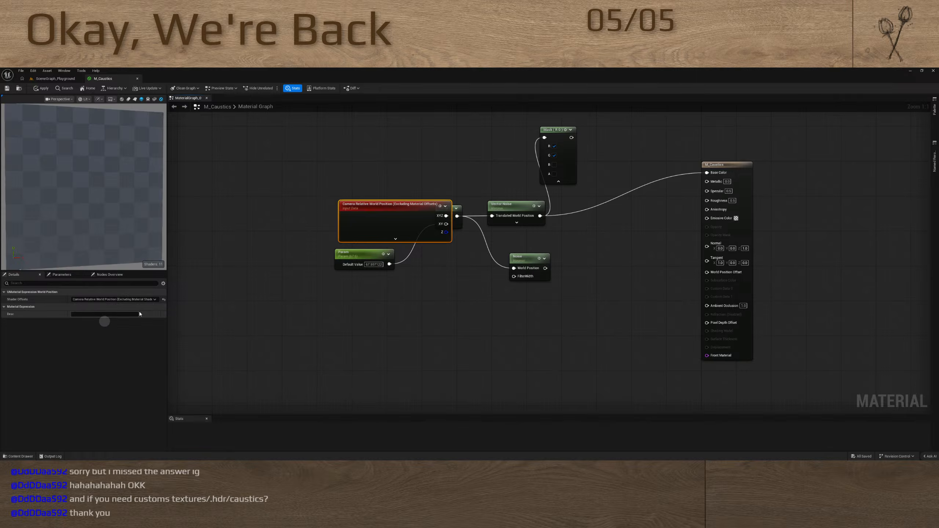
Delete the world position, Divide, Vector Noise and Component Mask nodes, keeping only Param and Noise
click(422, 300)
drag(289, 212, 598, 211)
key(Delete)
click(554, 130)
key(Delete)
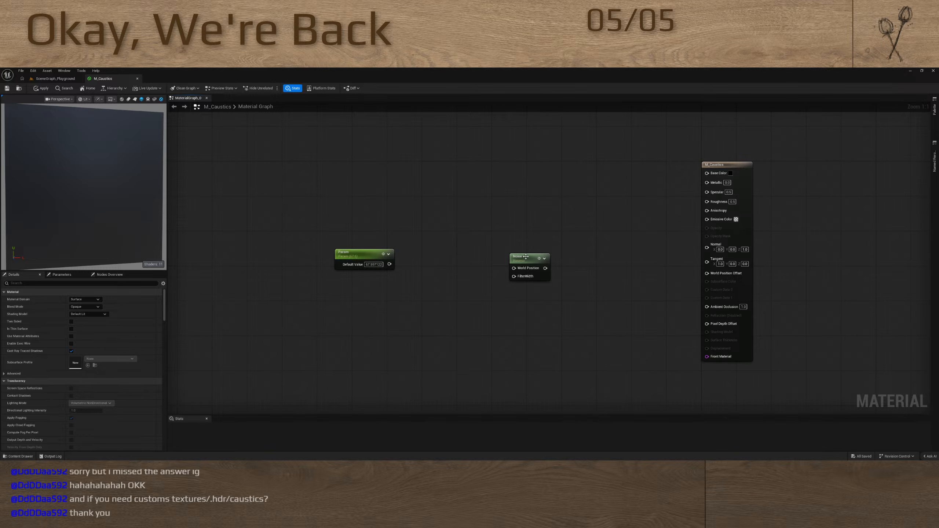
Connect the Noise node to Base Color and set its function to Simplex - Texture Based
drag(526, 257, 707, 173)
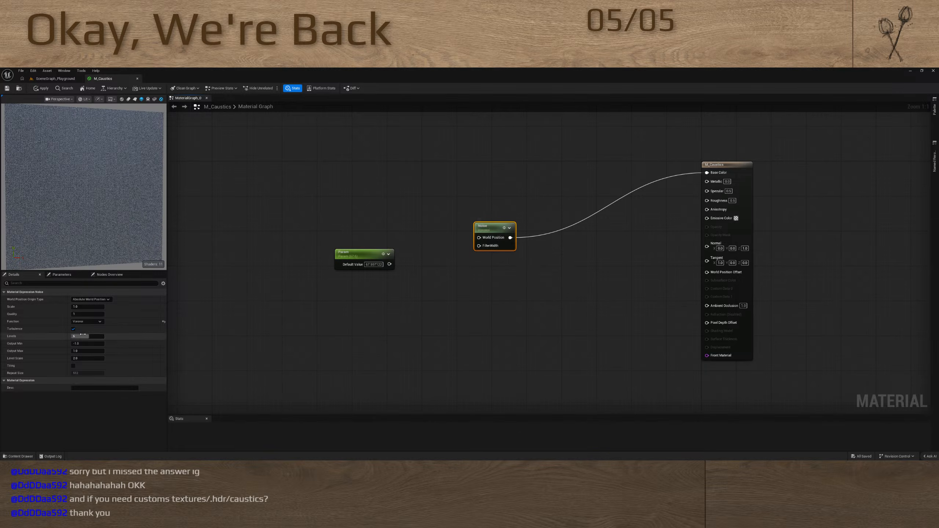
click(87, 321)
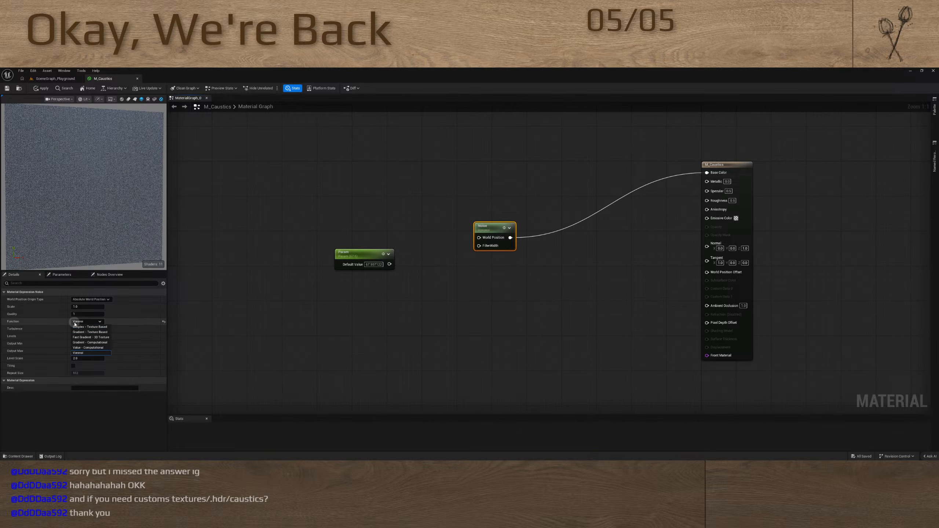
click(90, 326)
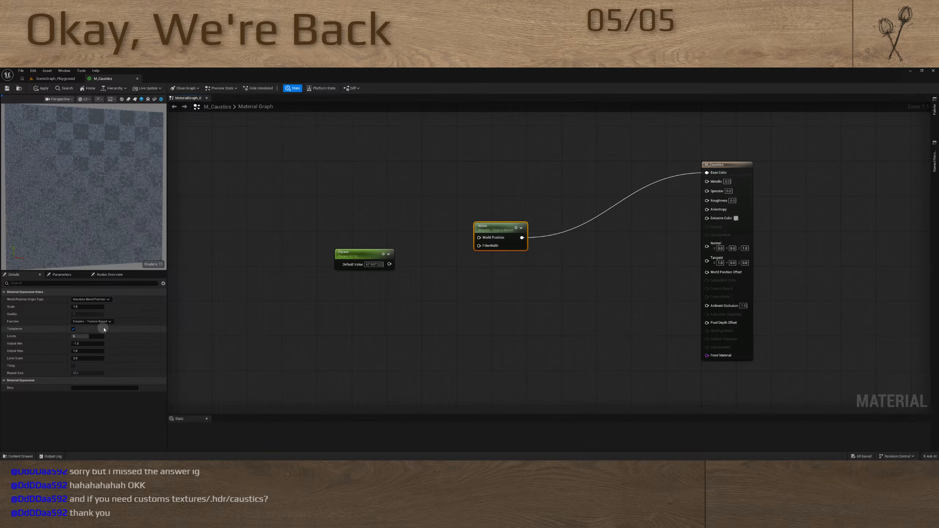
Move Param lower, add a WorldPosition node feeding Noise's World Position input, and place it well to the left of Noise
drag(357, 252, 354, 292)
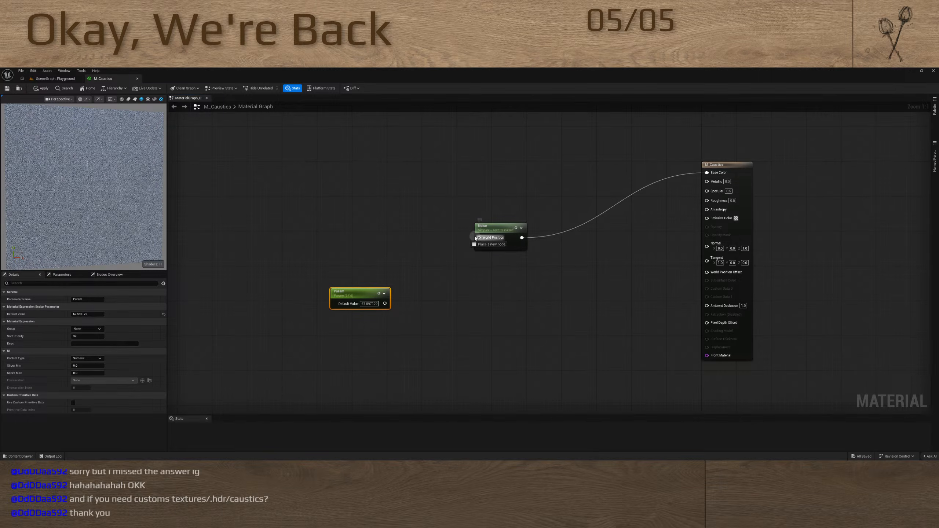
drag(479, 236, 352, 221)
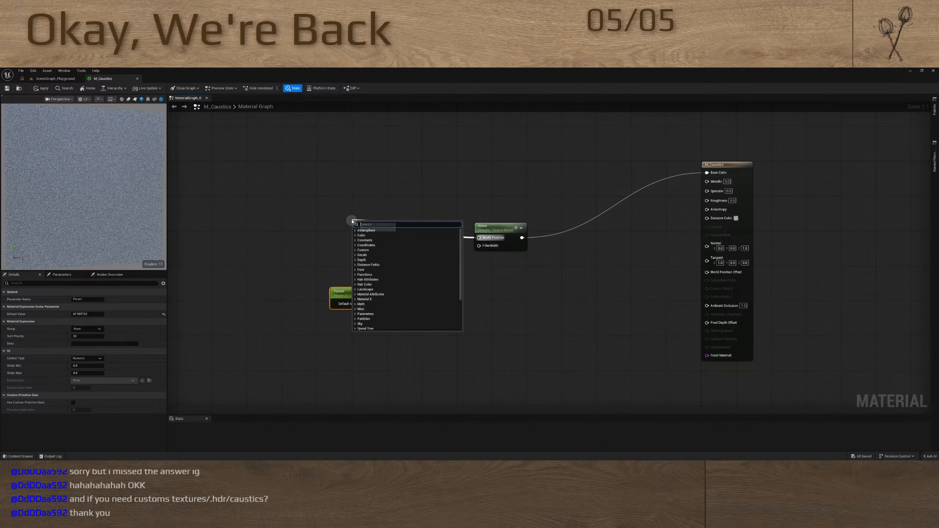
text(abo)
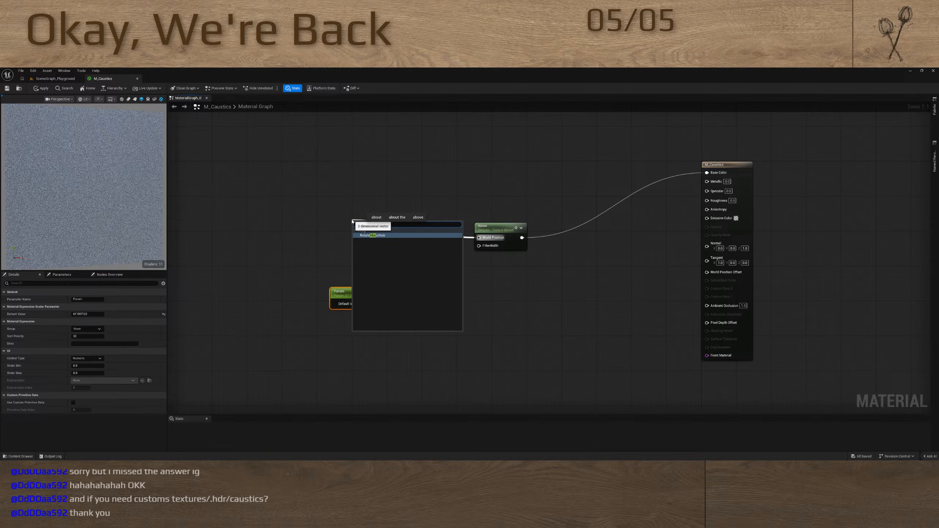
key(BackSpace)
key(BackSpace)
key(BackSpace)
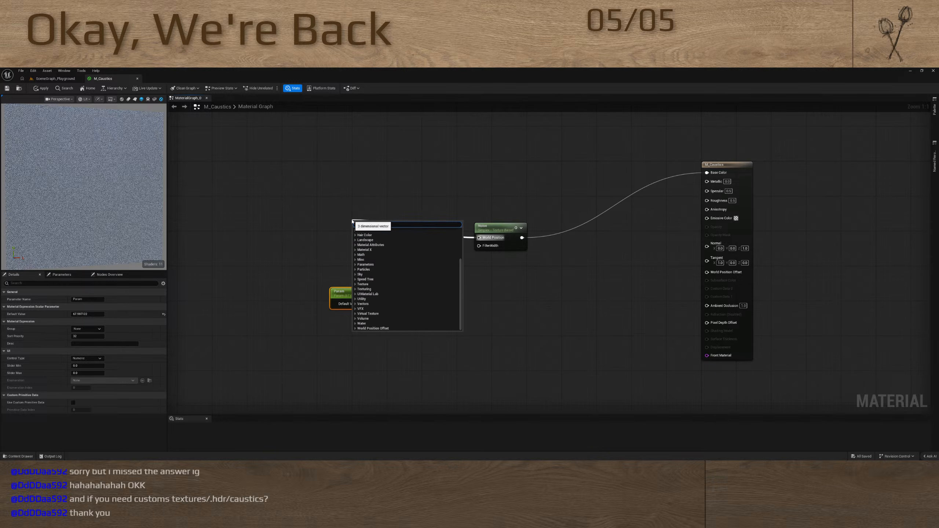
text(world)
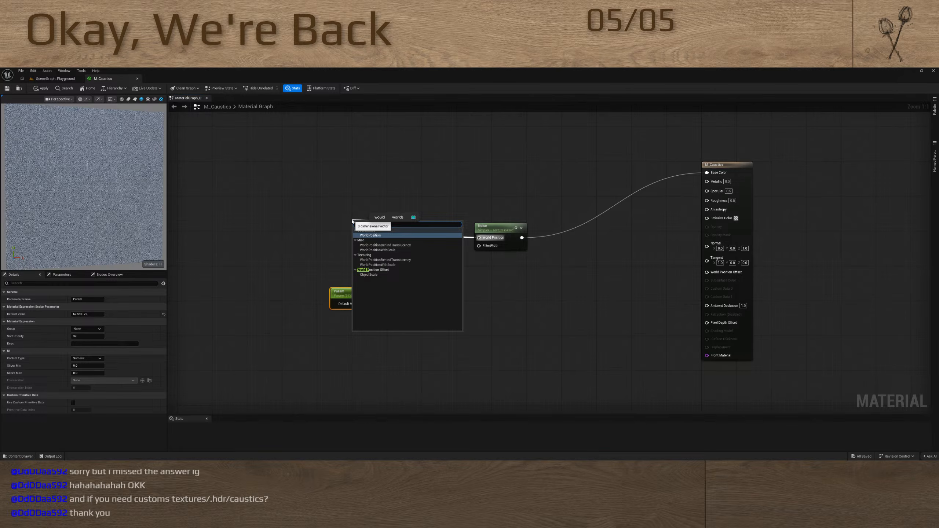
key(Return)
drag(370, 219, 284, 188)
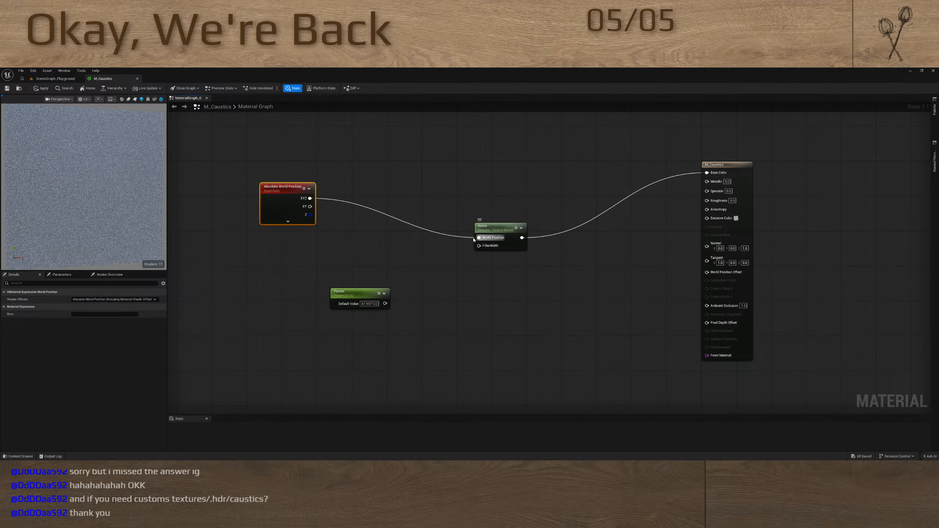
Insert a Divide node with B set to 512 between the world position and Noise nodes, and place it closer to world position
drag(479, 238, 365, 220)
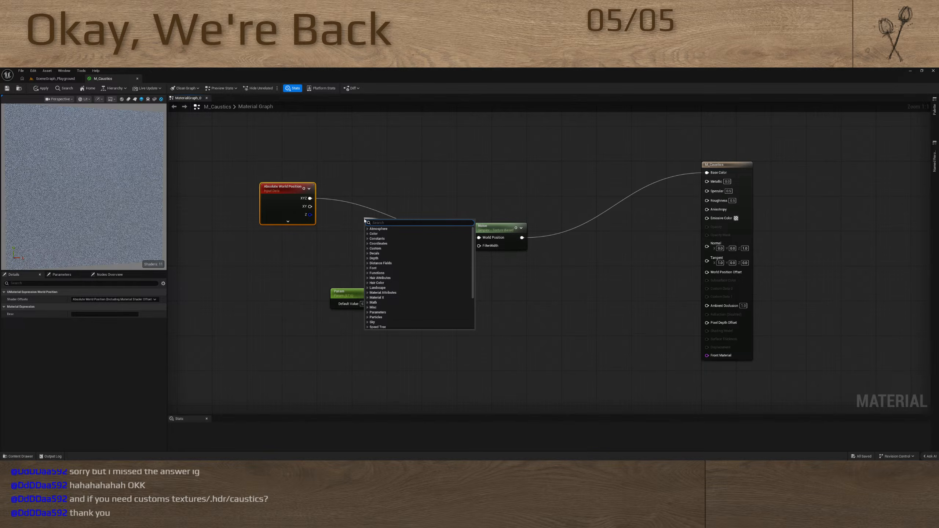
click(424, 181)
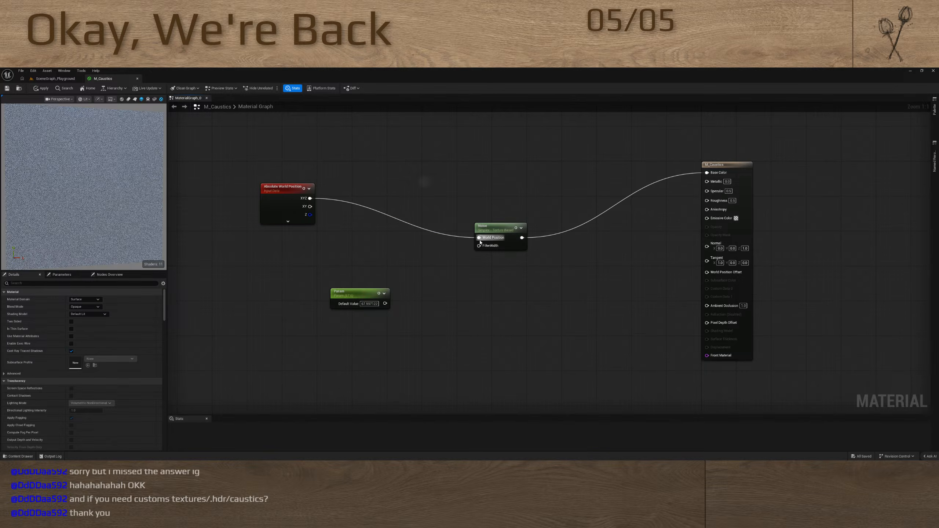
drag(478, 238, 340, 250)
key(d)
click(422, 234)
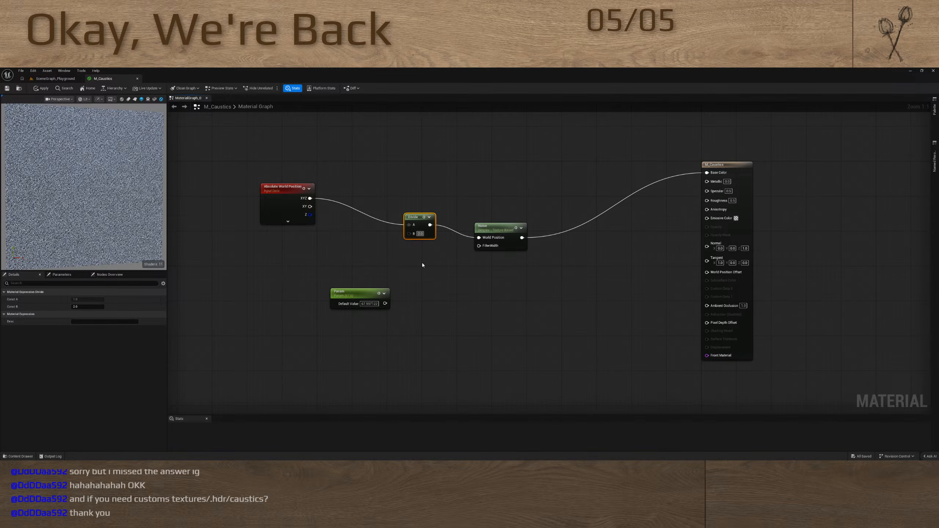
text(512)
key(Return)
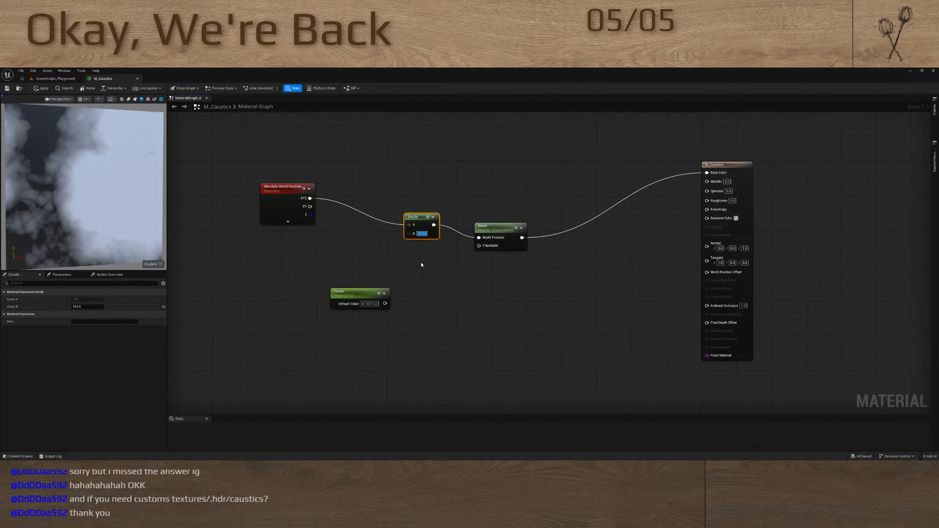
drag(415, 216, 368, 213)
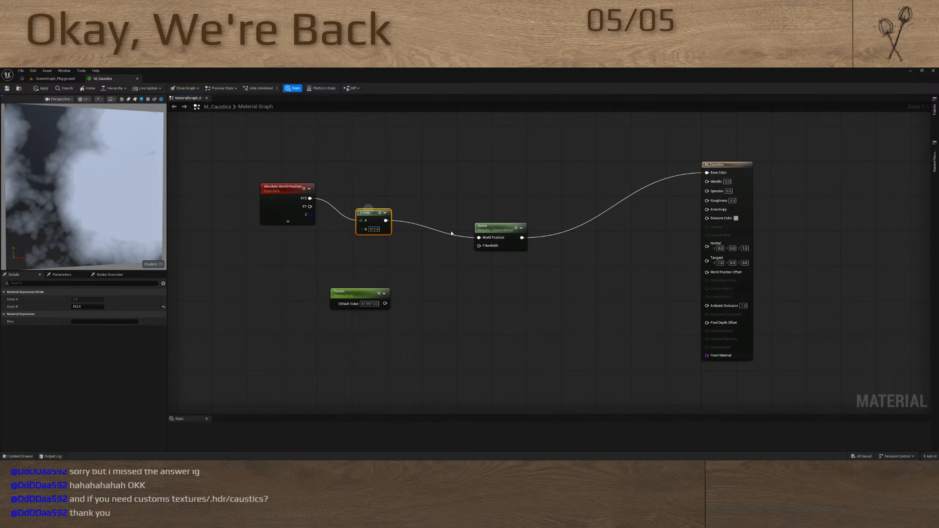
Try a TexCoord node as Noise's World Position input, place it above the chain, and nudge the Absolute World Position node
drag(479, 237, 405, 169)
key(u)
drag(136, 208, 104, 198)
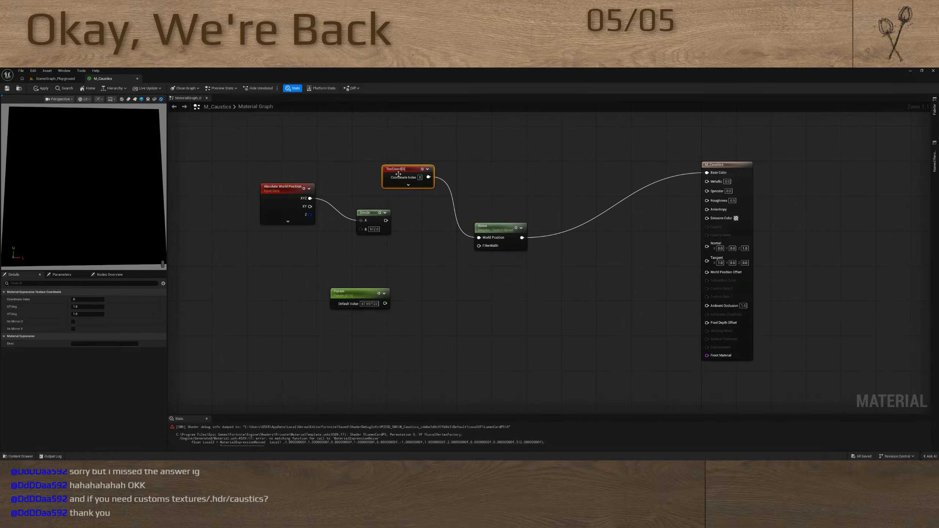
drag(395, 175, 413, 149)
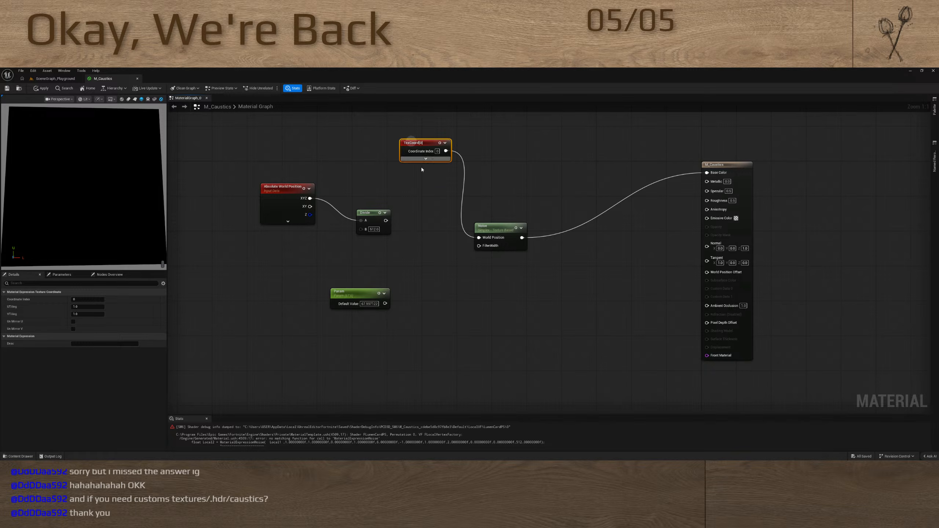
mouse_move(294, 186)
mouse_down()
mouse_move(294, 149)
mouse_move(290, 190)
mouse_up()
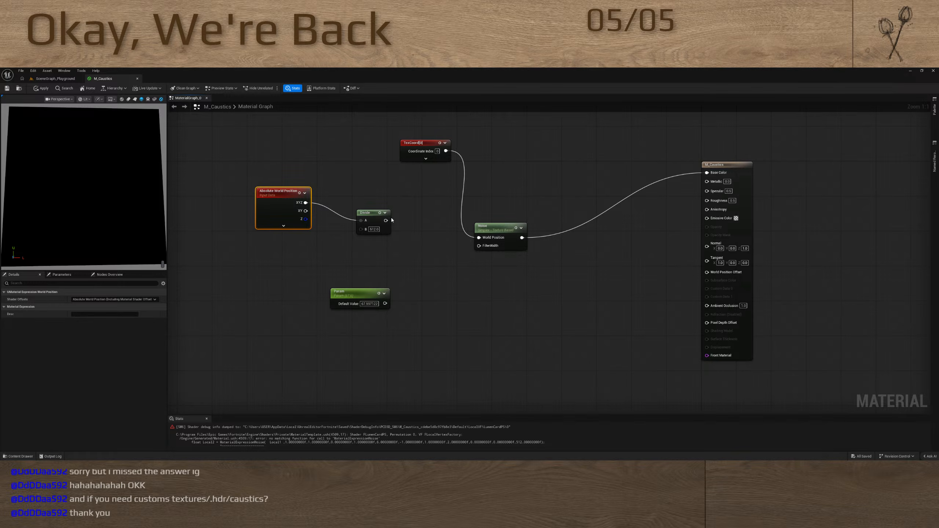
Reconnect Divide to Noise's World Position input, and try the world position's XY output on Divide's A before restoring XYZ
drag(385, 220, 479, 238)
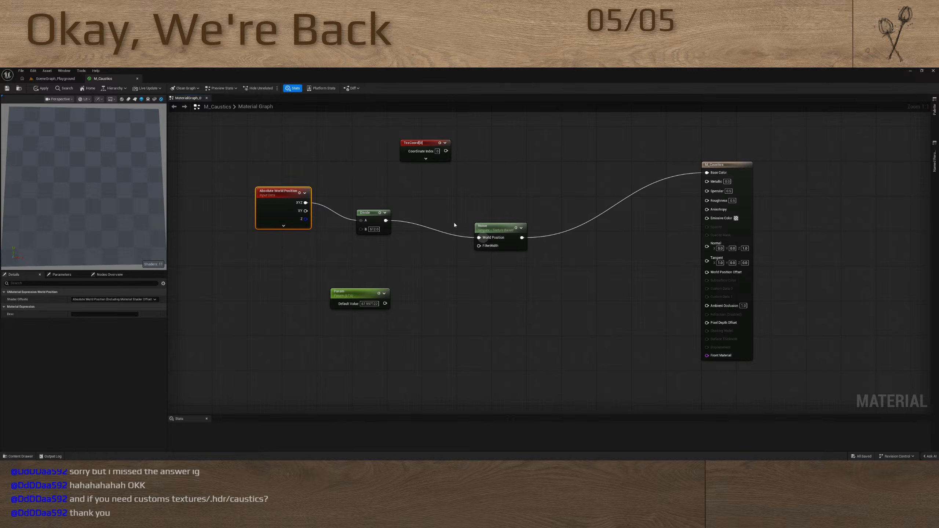
drag(305, 211, 364, 221)
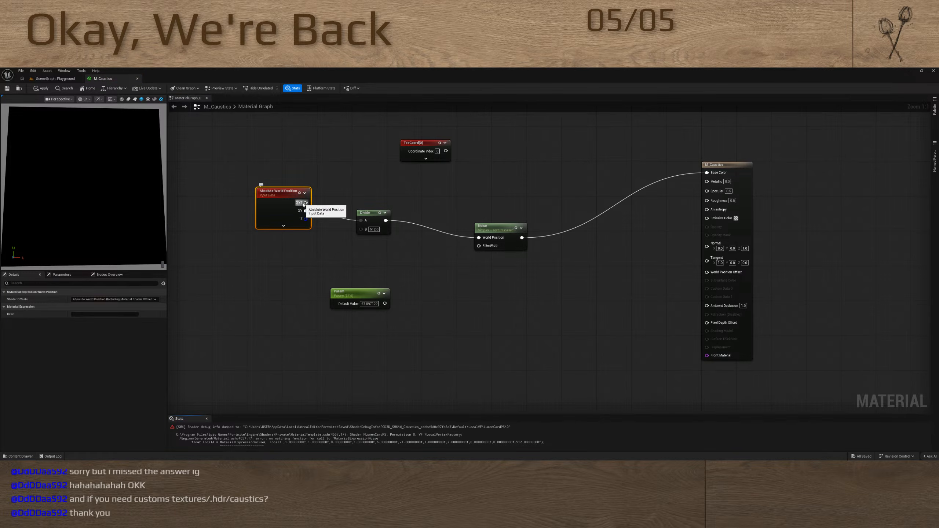
drag(305, 202, 364, 221)
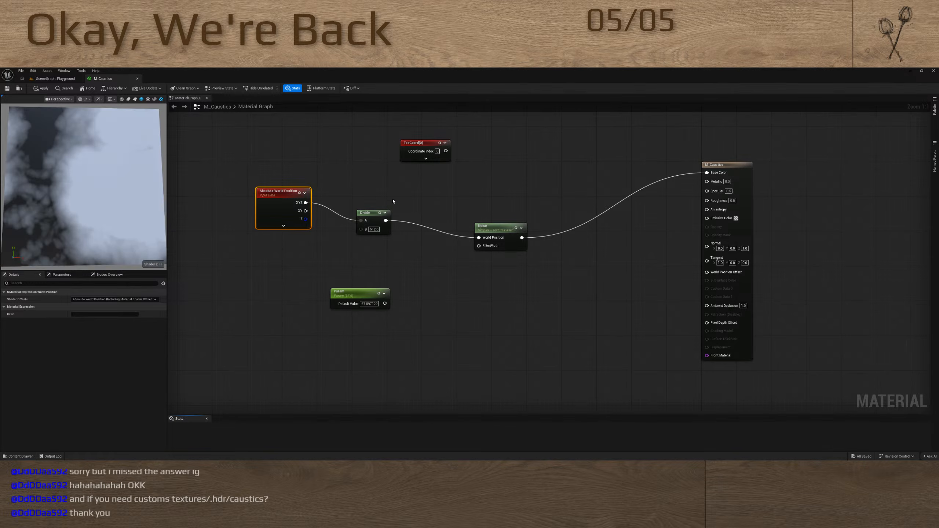
Move TexCoord down and align the Noise and Absolute World Position nodes in a row with Divide
drag(422, 144, 439, 166)
drag(491, 223, 429, 205)
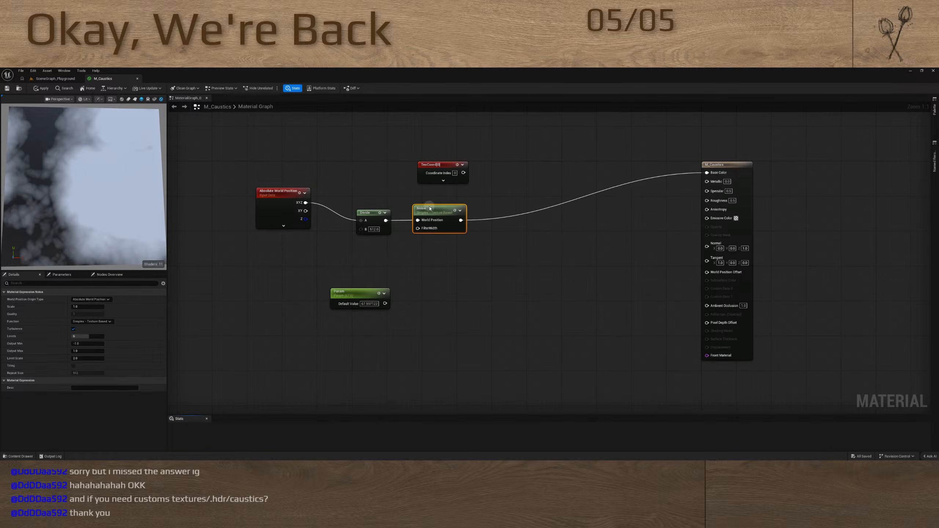
drag(284, 199, 300, 216)
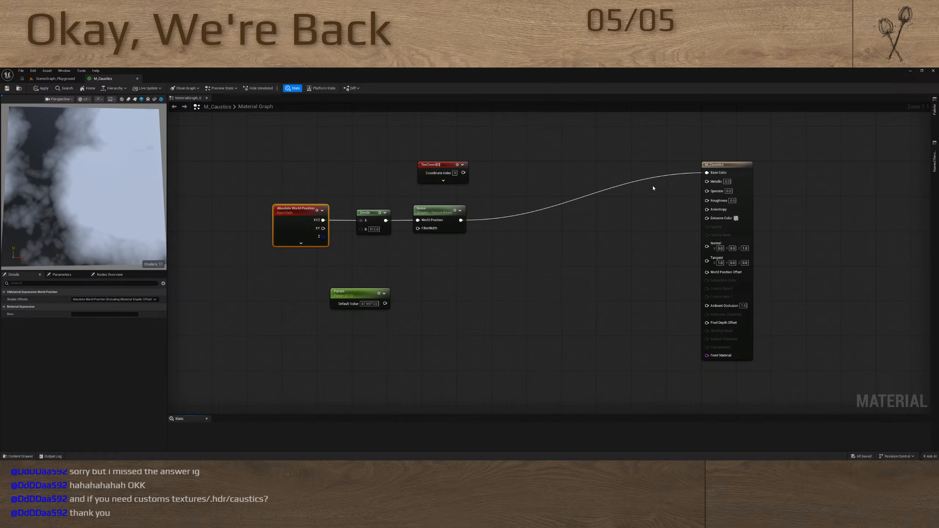
Line up the M_Caustics output node with the Absolute World Position, Divide and Noise row so the Base Color wire runs straight
drag(726, 166, 721, 216)
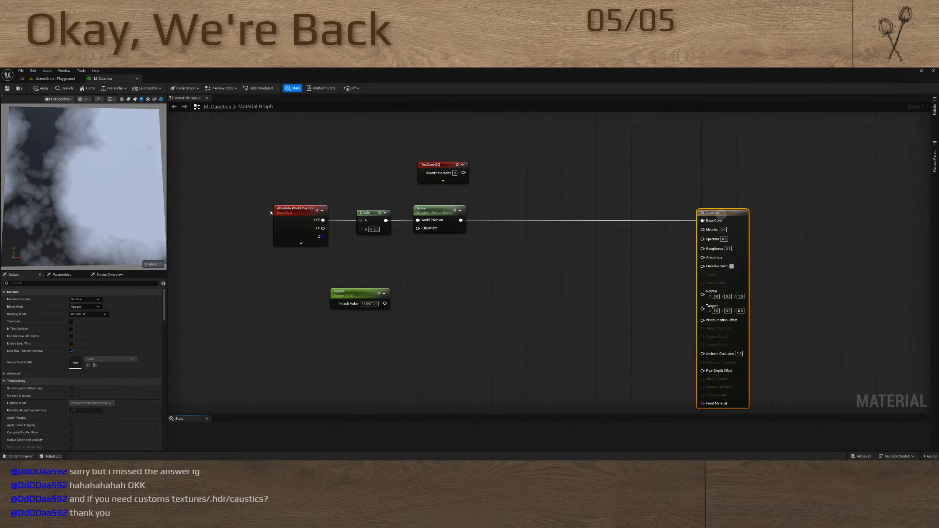
drag(255, 210, 739, 225)
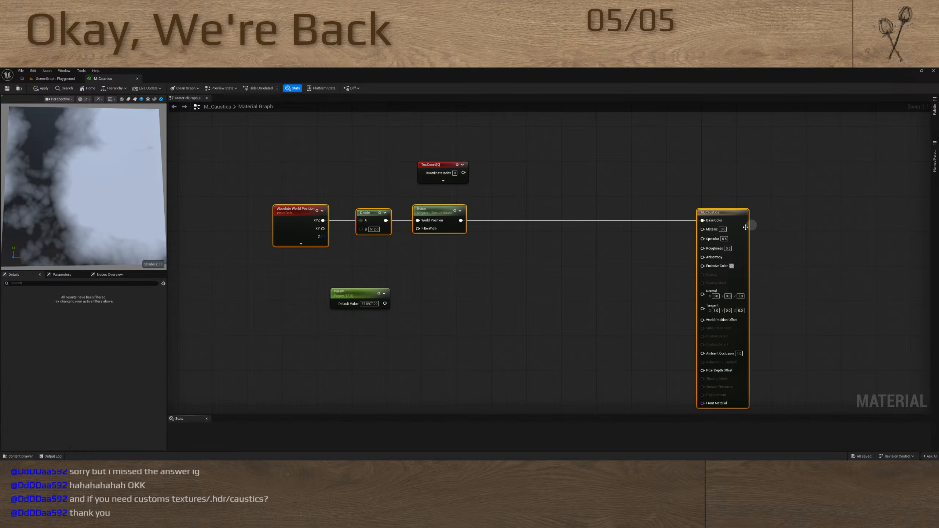
click(583, 249)
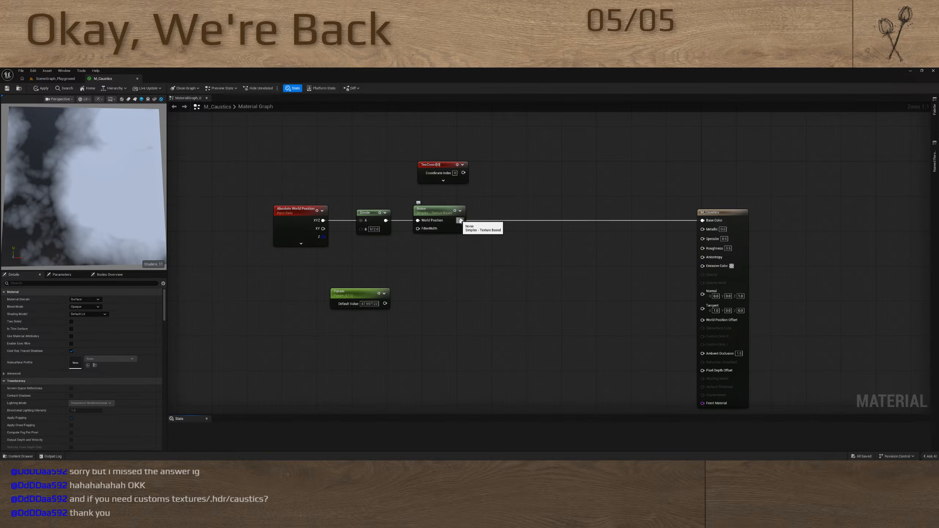
drag(460, 221, 501, 269)
text(bnre)
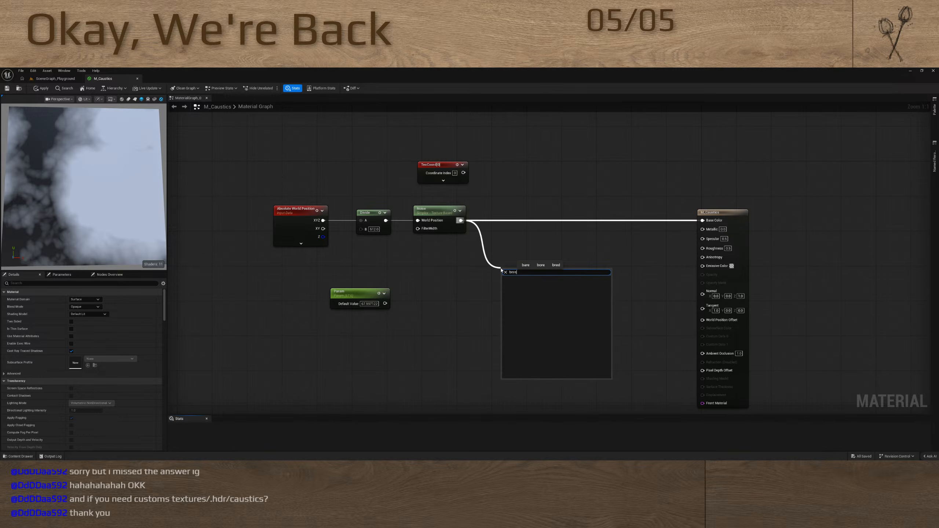
key(Escape)
Add a Break Float3 node below Noise and route the Noise output through it into Base Color
right_click(487, 247)
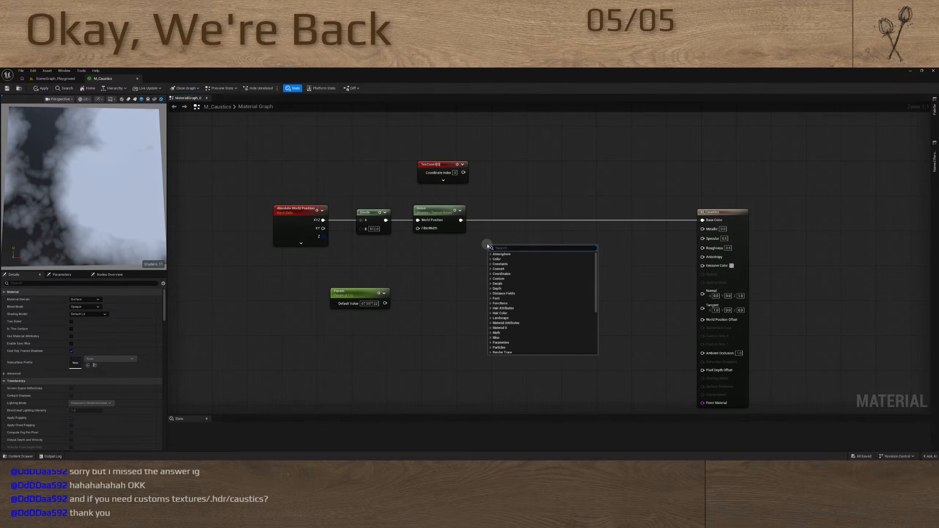
text(brea)
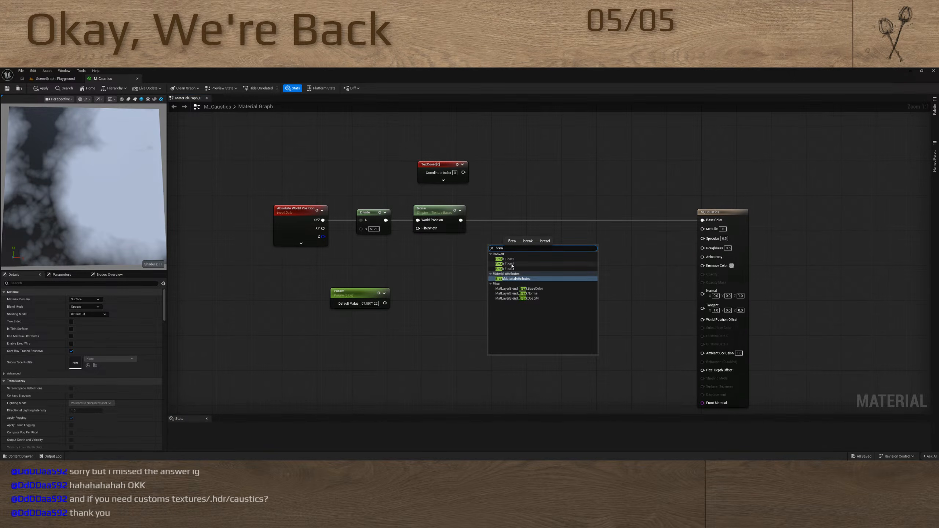
click(510, 264)
drag(460, 220, 702, 221)
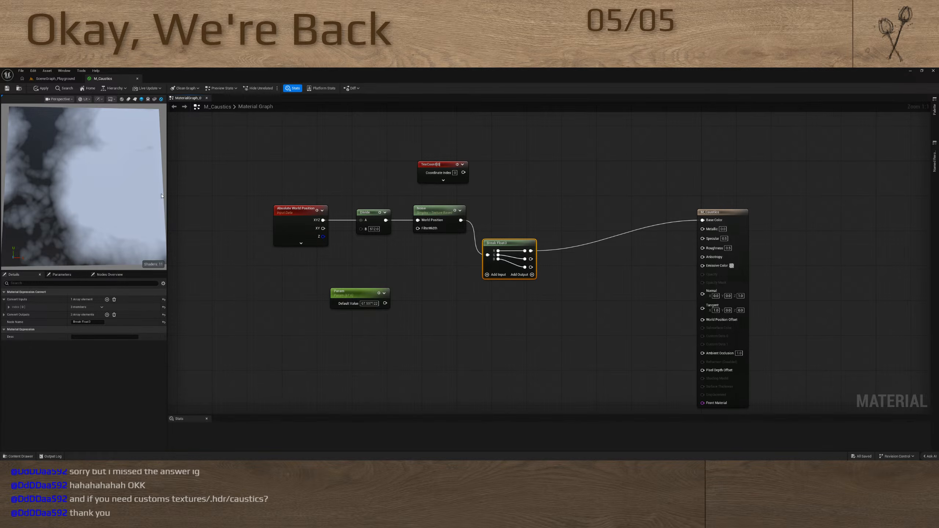
Try Break Float3's second and third outputs on Base Color, and move the node closer to the material output
drag(530, 259, 704, 222)
drag(530, 266, 702, 220)
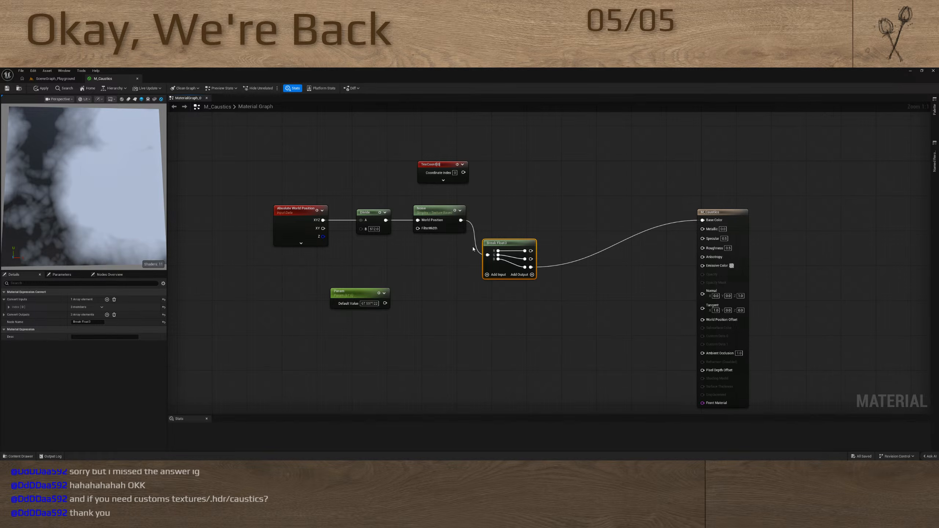
drag(506, 243, 588, 233)
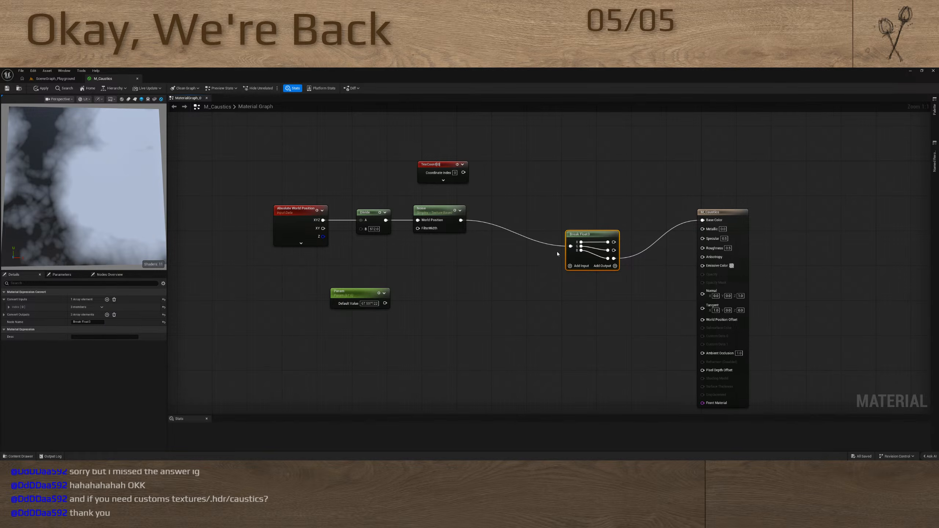
Add a Make Vector3 node and place it below the Break Float3 node
click(479, 277)
right_click(480, 280)
text(m)
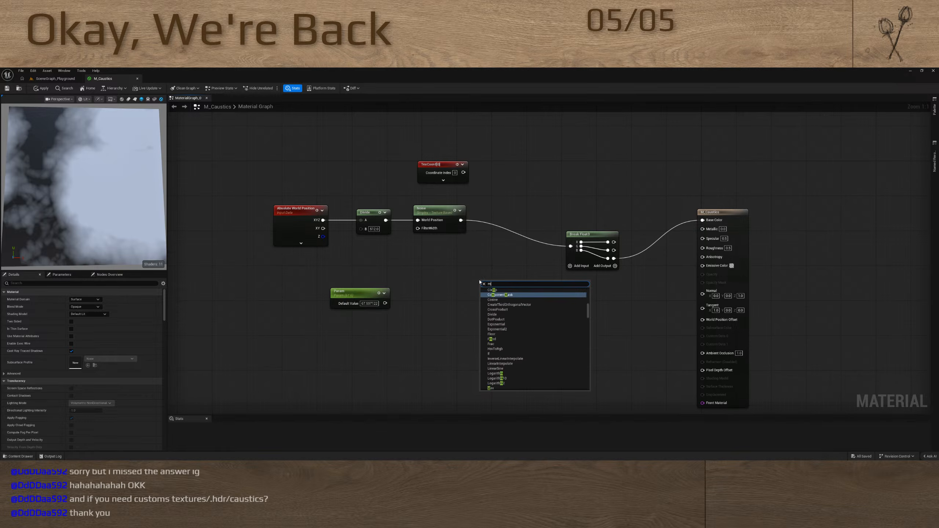
text(ake)
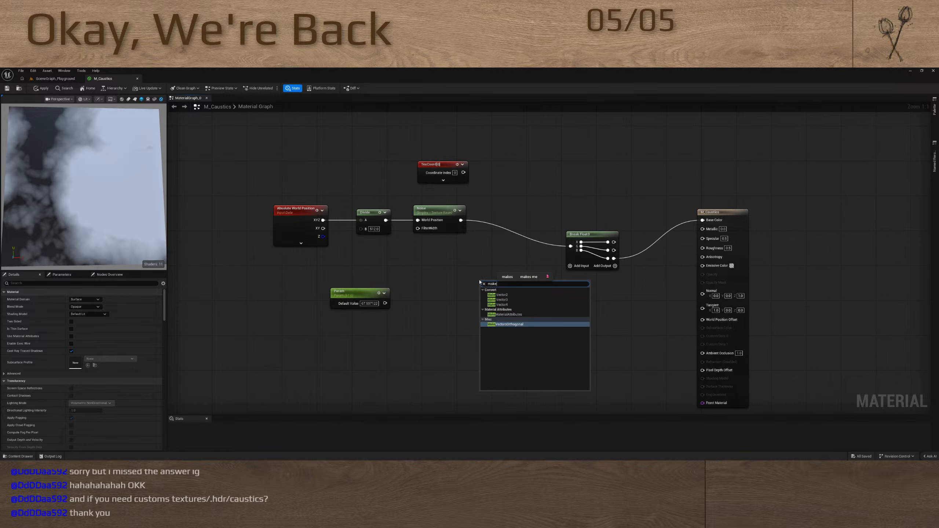
click(497, 300)
drag(501, 287, 620, 301)
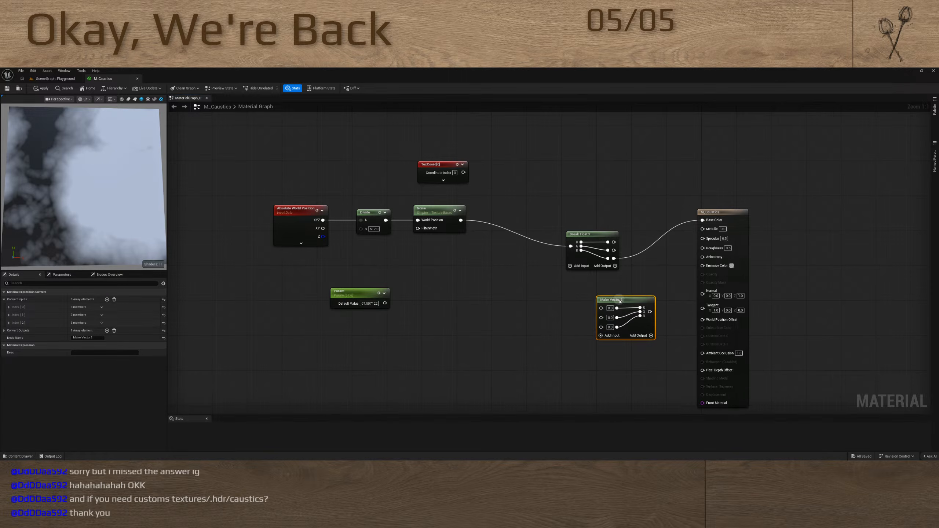
Align Break Float3 and Make Vector3 in the row after Noise, and wire all three channels through Make Vector3 into Base Color
drag(589, 236, 503, 222)
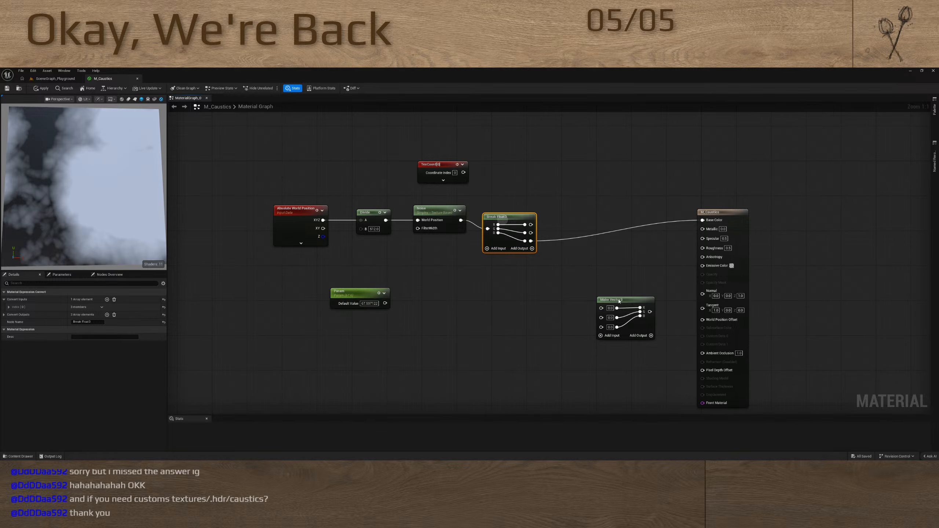
drag(619, 301, 588, 219)
drag(530, 224, 571, 241)
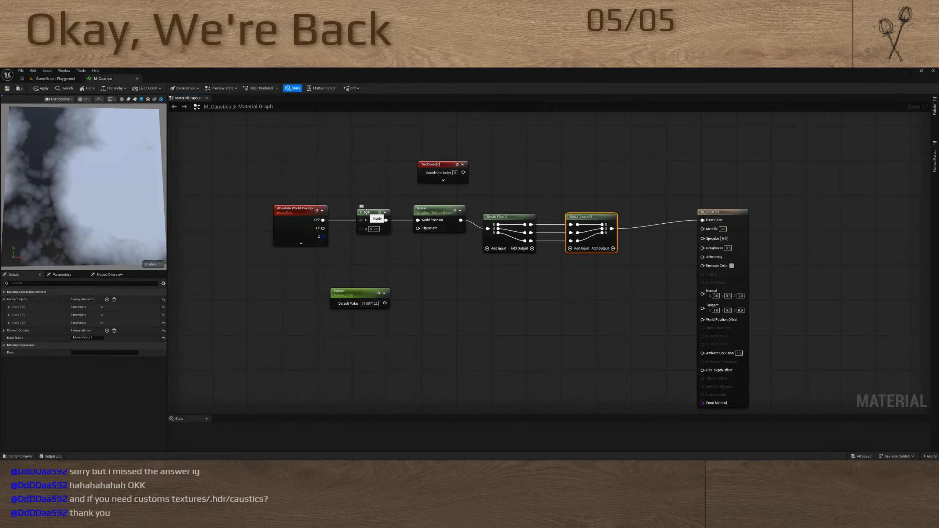
Set the Divide node's B value to 128
click(372, 229)
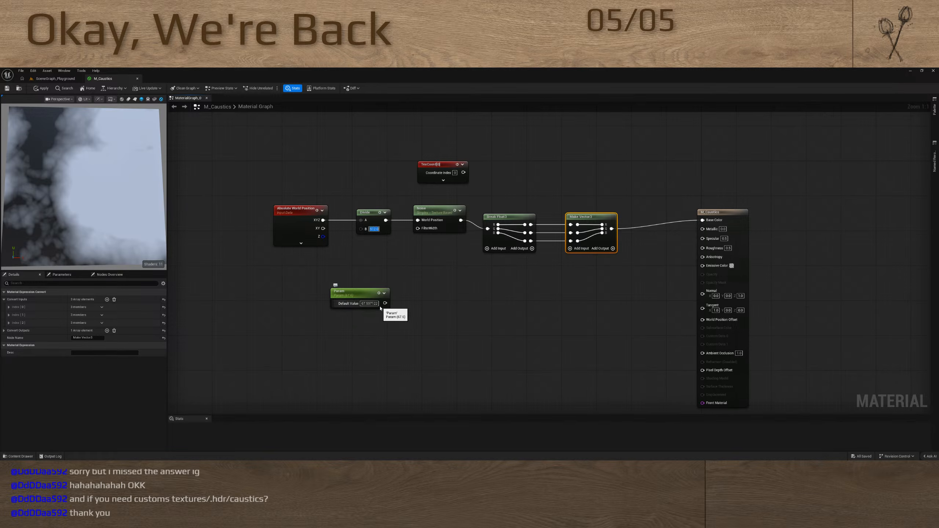
text(128)
key(Return)
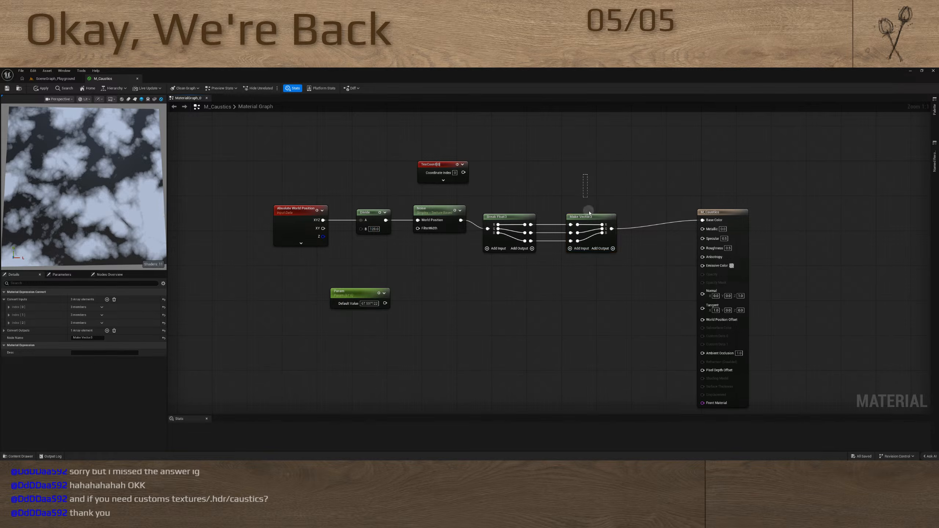
Move Make Vector3 closer to the output node and insert an Add node on the third channel between Break Float3 and Make Vector3
drag(584, 219, 645, 220)
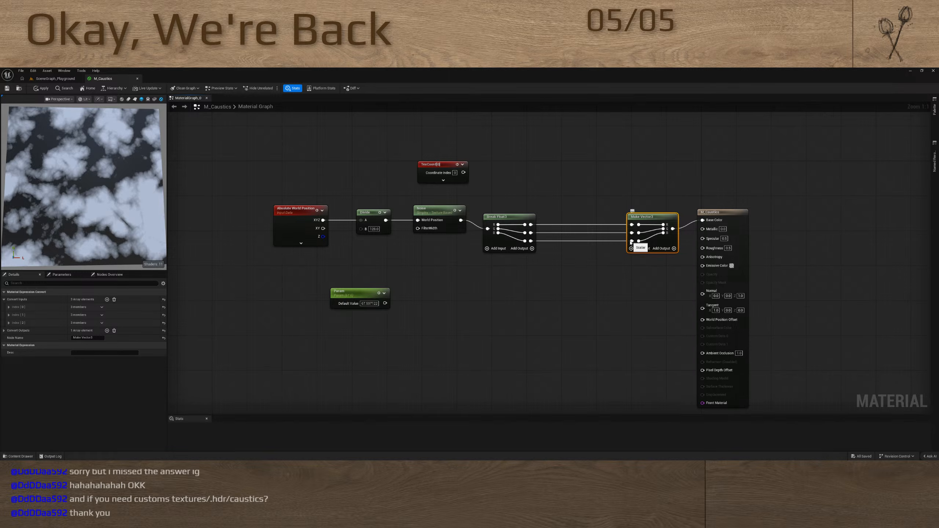
drag(631, 241, 579, 245)
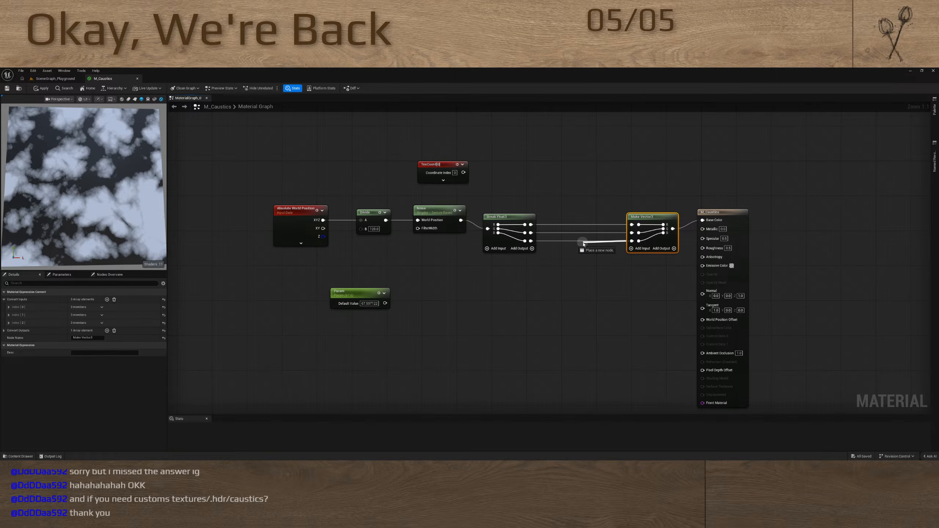
drag(583, 243, 584, 239)
key(Return)
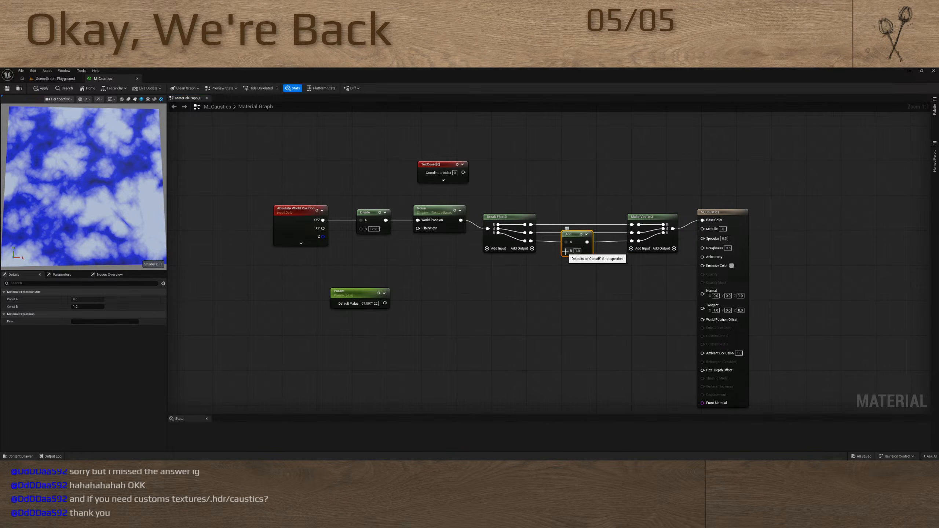
Connect a new scalar parameter with default value 0.0 to the Add node's B input, and delete the old unconnected Param node
drag(577, 236, 580, 234)
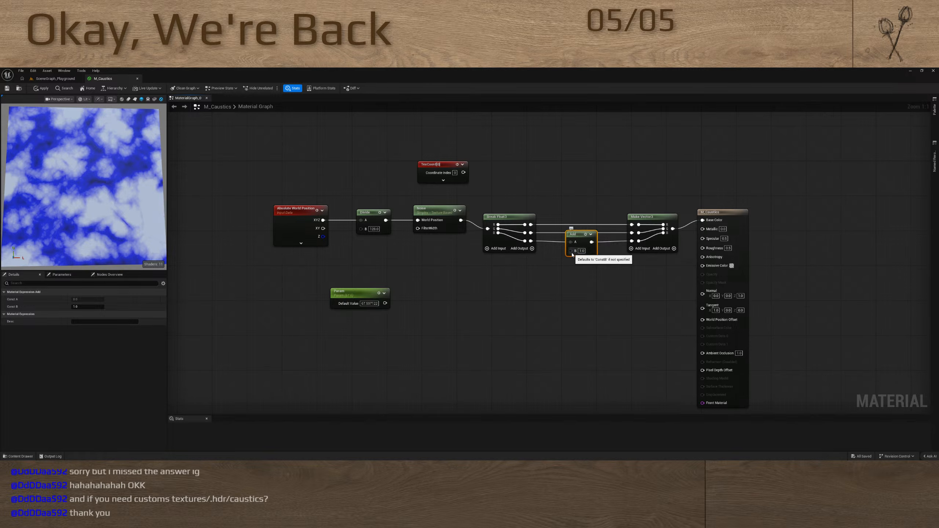
drag(569, 252, 530, 280)
click(355, 294)
key(Delete)
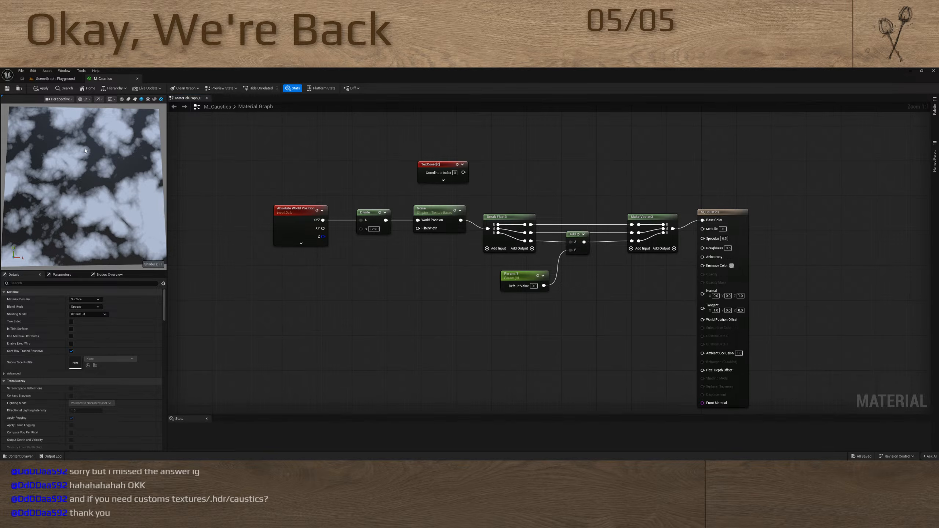
Examine the floor grid and displayed props in the SceneGraph_Playground level, comparing them with the M_Caustics material graph
click(55, 79)
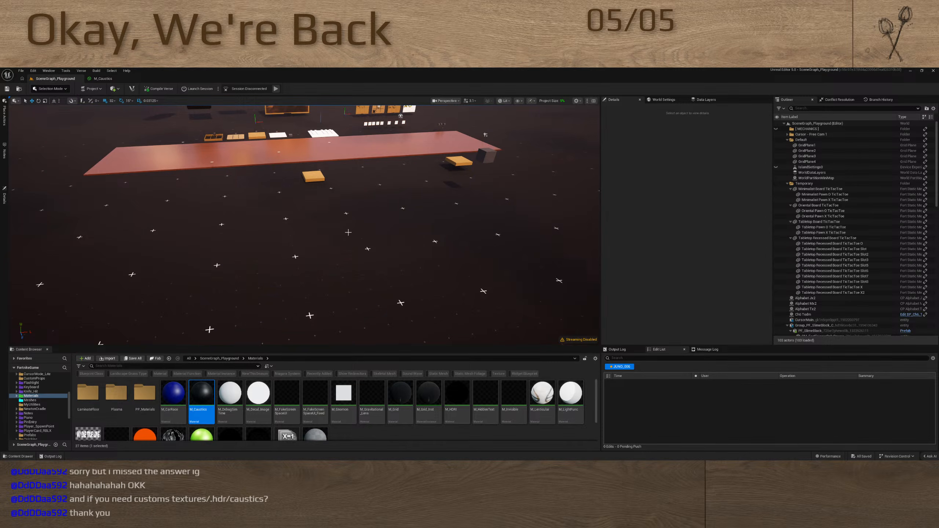
key(w)
right_drag(348, 231, 303, 272)
click(101, 79)
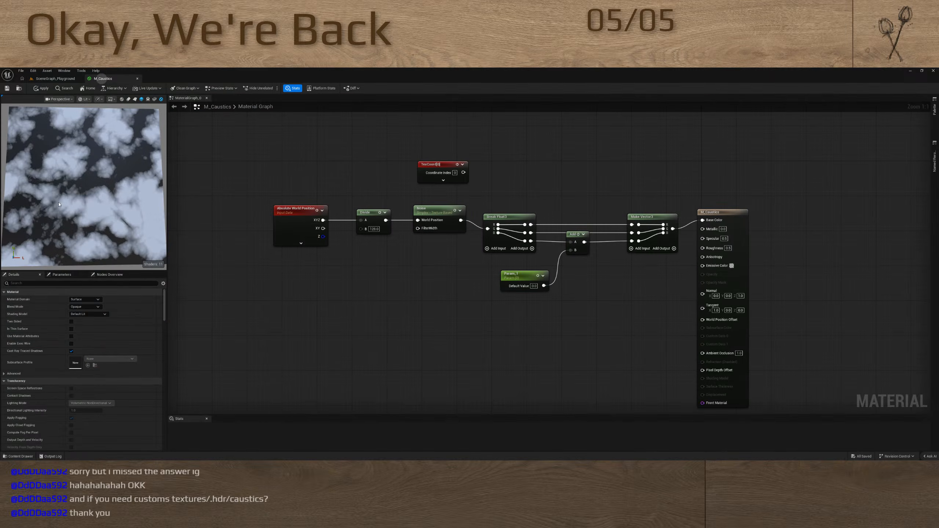
click(55, 79)
right_drag(413, 234, 399, 187)
scroll(416, 152, down, 1)
click(103, 79)
click(56, 78)
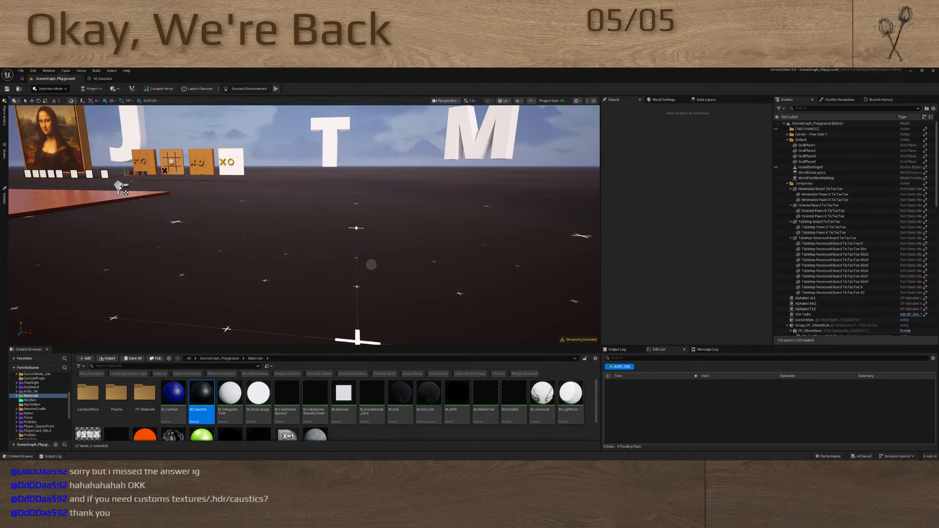
mouse_move(371, 264)
right_down()
mouse_move(374, 256)
mouse_move(352, 269)
mouse_move(363, 260)
mouse_move(268, 254)
mouse_move(314, 266)
mouse_move(371, 264)
right_up()
scroll(373, 258, down, 4)
key(e)
key(q)
key(e)
key(q)
key(e)
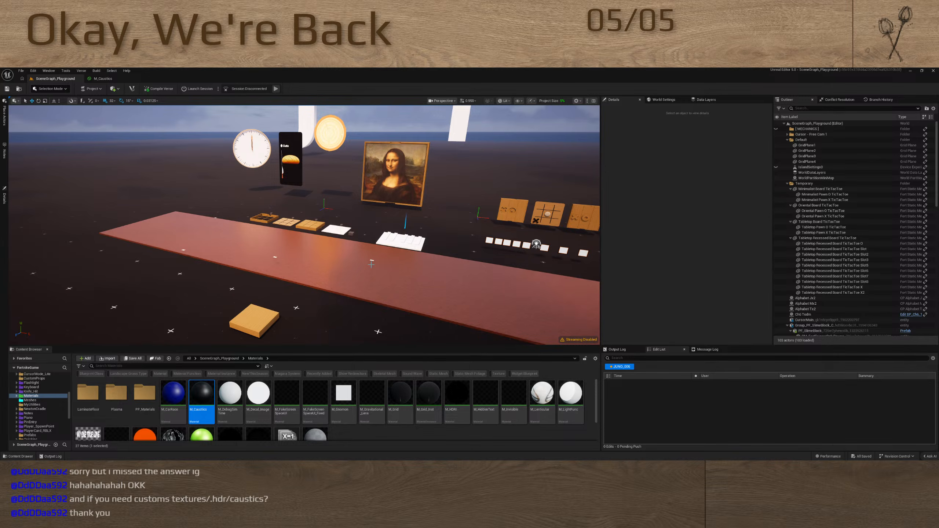
click(103, 79)
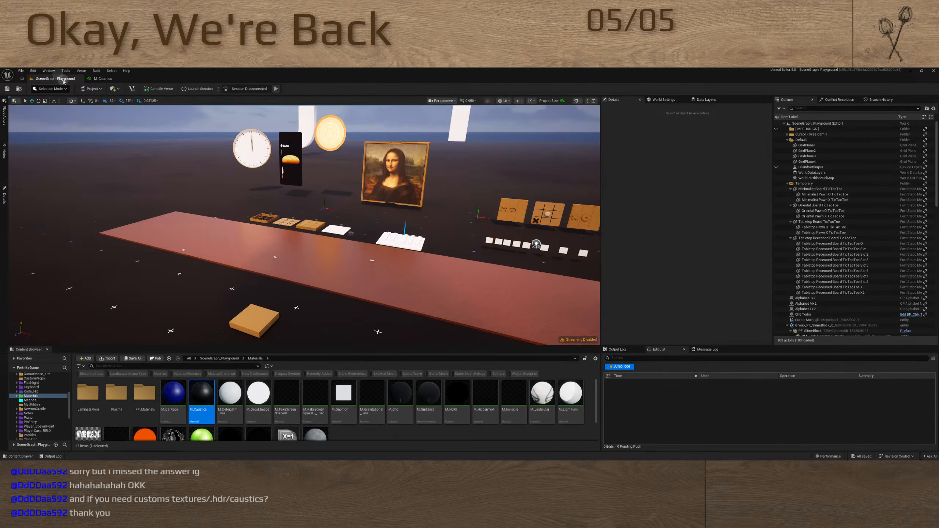
Examine the floor's grid crosses from above beside the large white letter while shifting the viewpoint sideways
click(55, 79)
key(w)
scroll(273, 235, up, 5)
mouse_move(303, 224)
right_down()
mouse_move(264, 235)
mouse_move(268, 226)
mouse_move(248, 220)
mouse_move(174, 316)
mouse_move(187, 309)
mouse_move(256, 325)
right_up()
key(w)
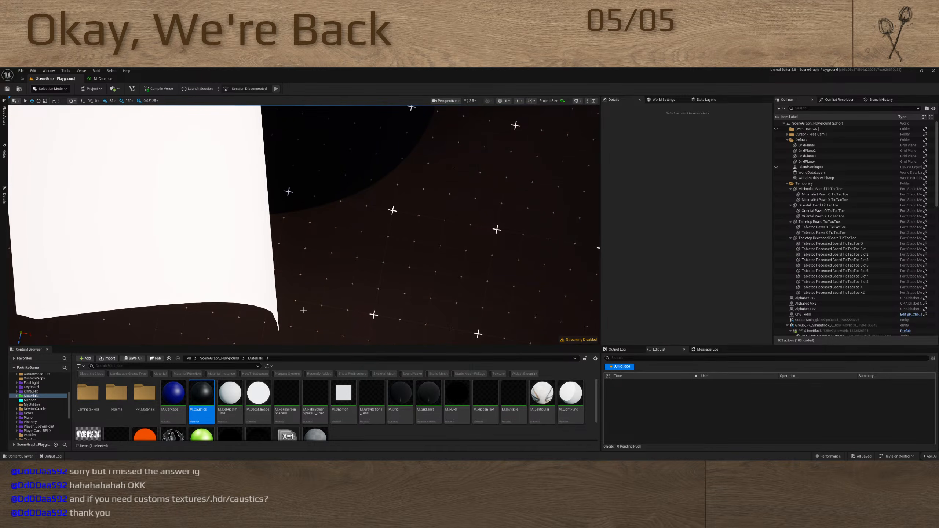
key(a)
key(d)
key(a)
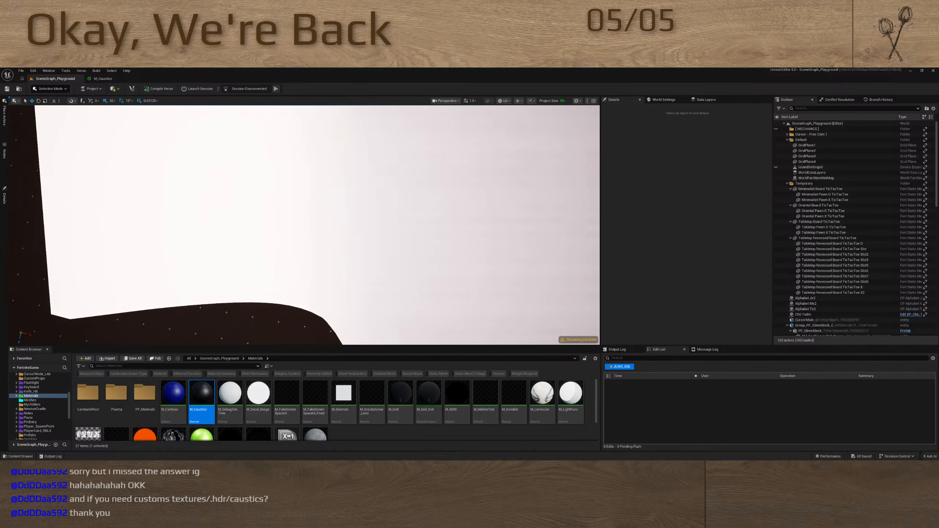
scroll(304, 225, down, 4)
key(d)
key(d)
key(w)
key(d)
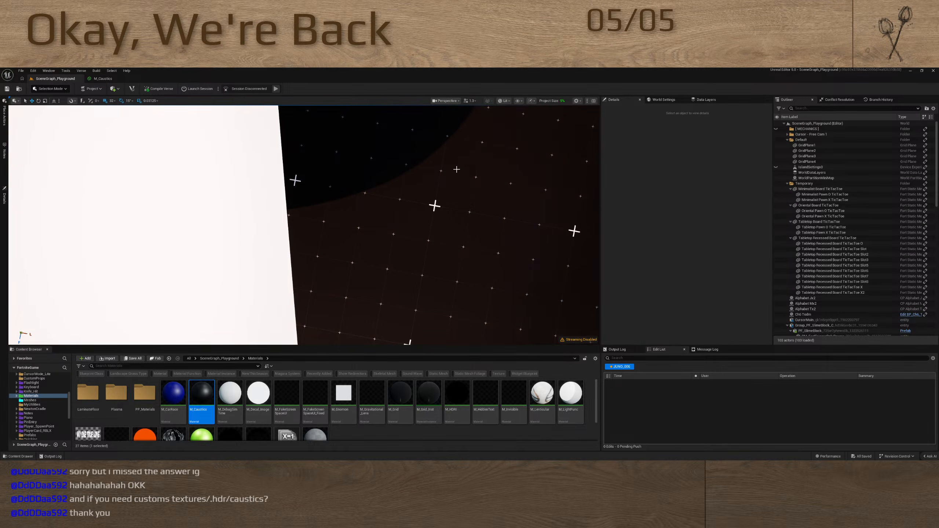
key(d)
key(a)
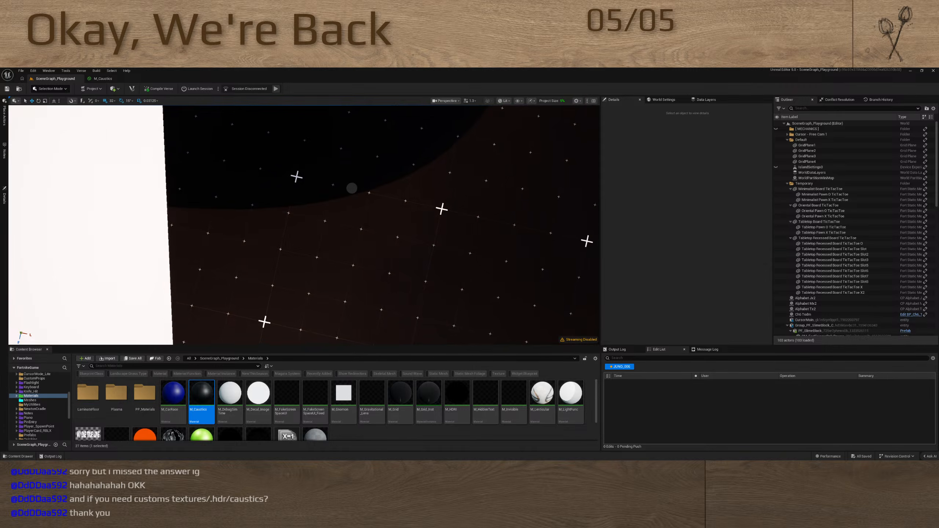
key(d)
key(a)
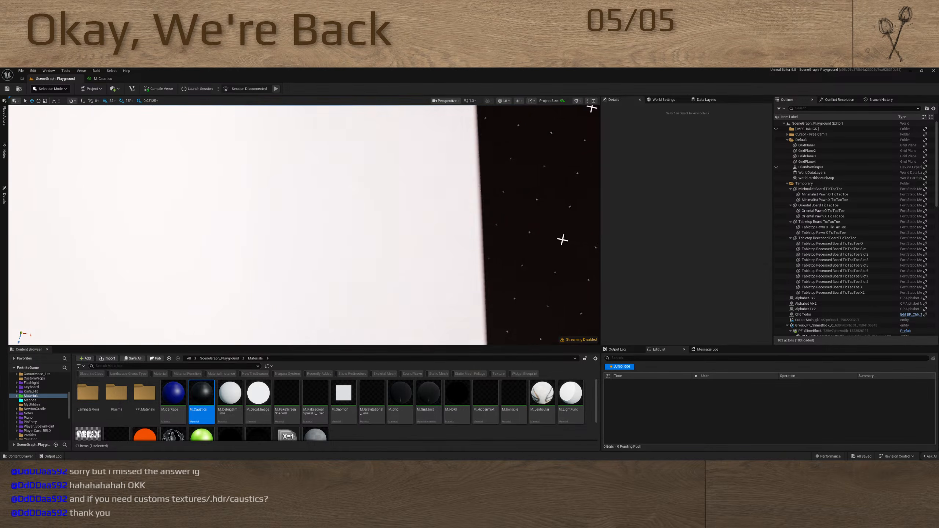
key(d)
key(a)
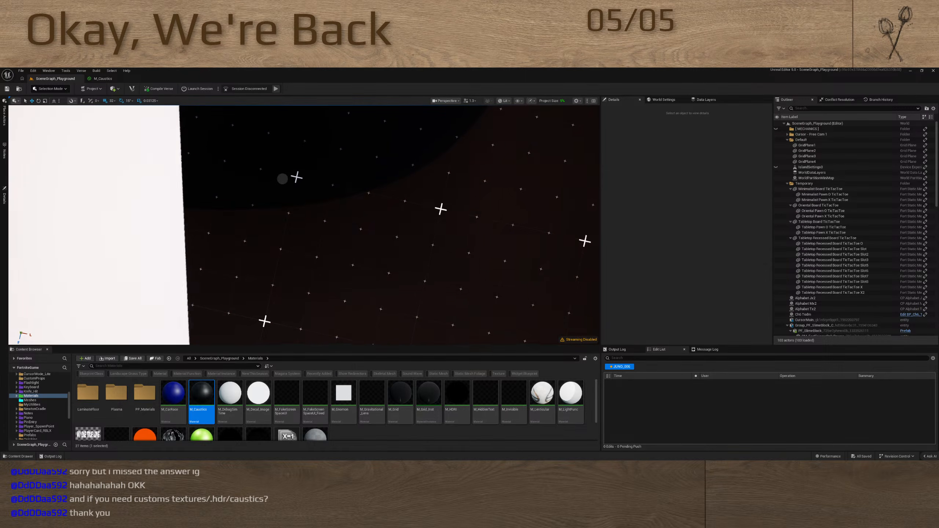
key(s)
View the whole prop display from behind and in front, and return to the M_Caustics material graph
right_drag(304, 225, 407, 184)
scroll(304, 225, up, 6)
key(w)
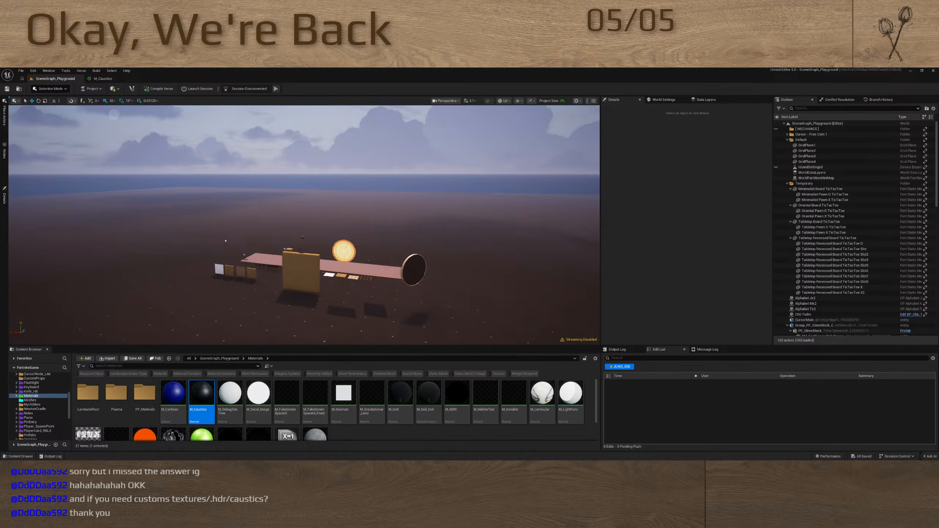
key(w)
right_drag(304, 224, 406, 332)
scroll(303, 224, down, 4)
key(w)
scroll(304, 225, down, 4)
key(w)
right_drag(199, 178, 294, 178)
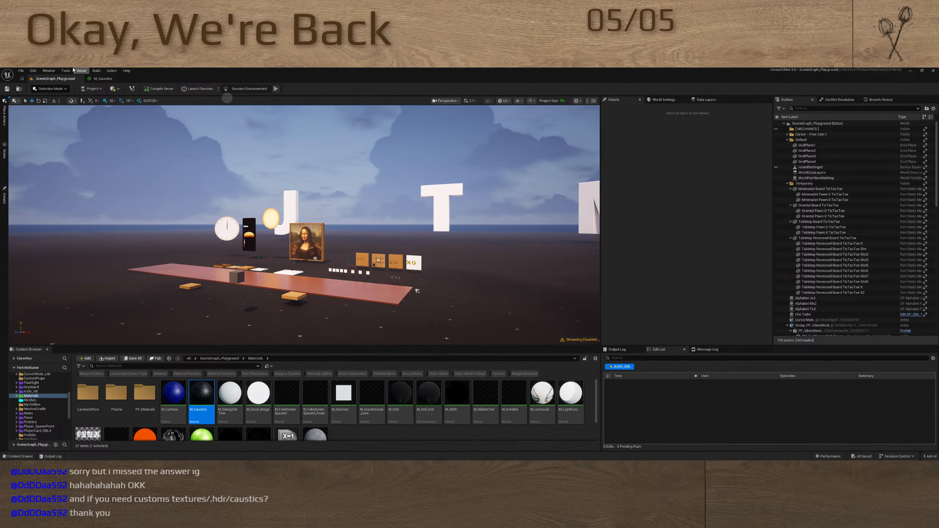
click(113, 81)
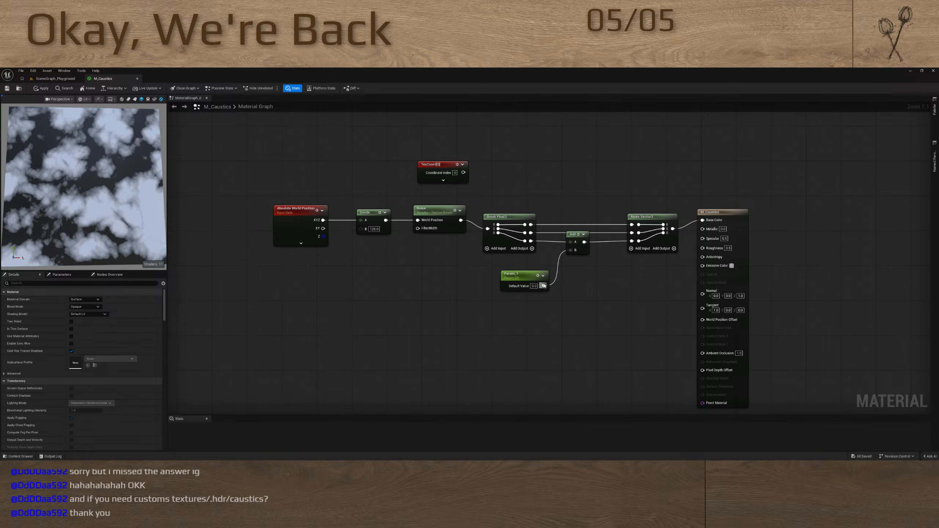
Take the Noise node out of the chain, feed Divide straight into Break Float3, and move the channel-splitting nodes below the main row
drag(434, 216, 598, 161)
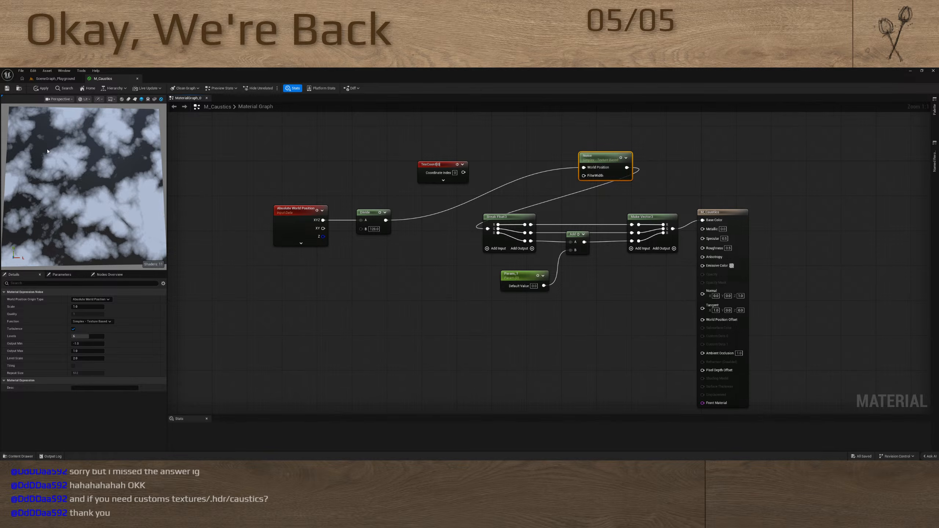
drag(386, 220, 631, 283)
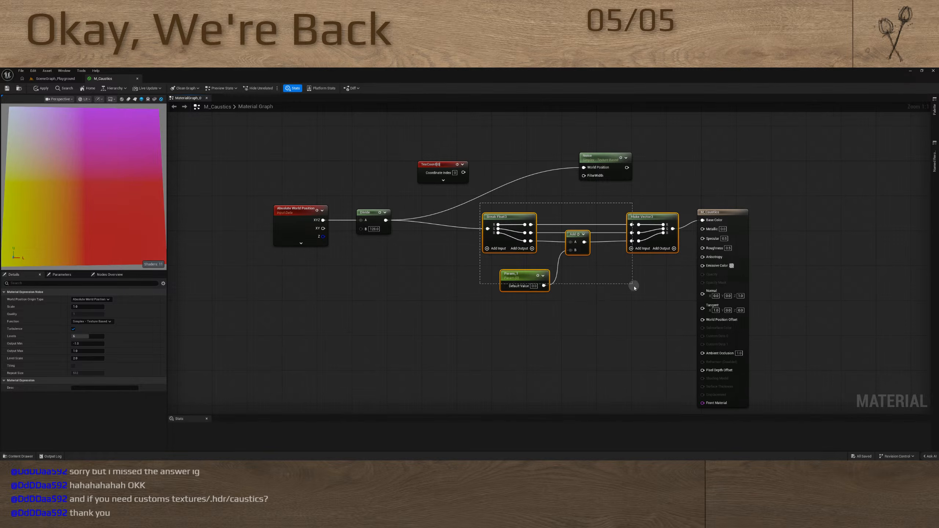
drag(633, 221, 527, 265)
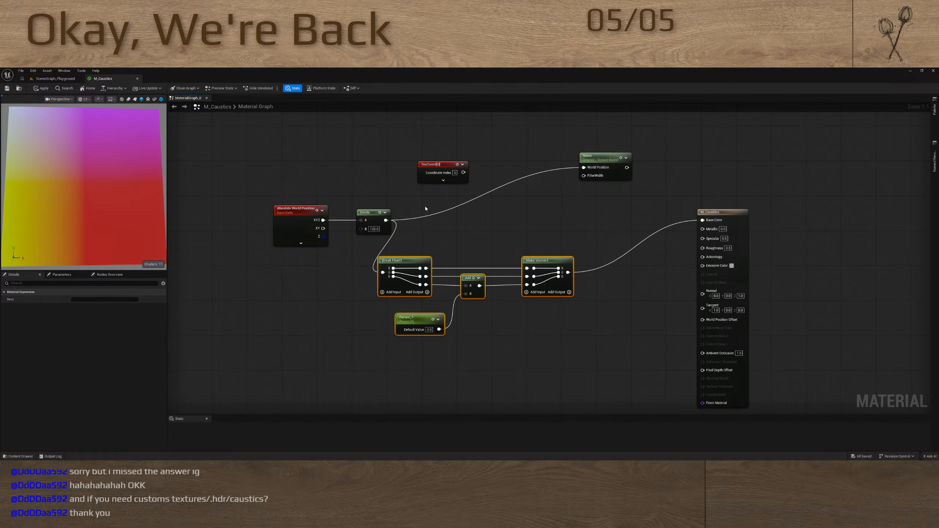
Connect the Make Vector3 output to Noise's World Position and the Noise output to the material's Base Color
drag(386, 220, 538, 183)
click(495, 217)
drag(567, 273, 583, 169)
click(552, 211)
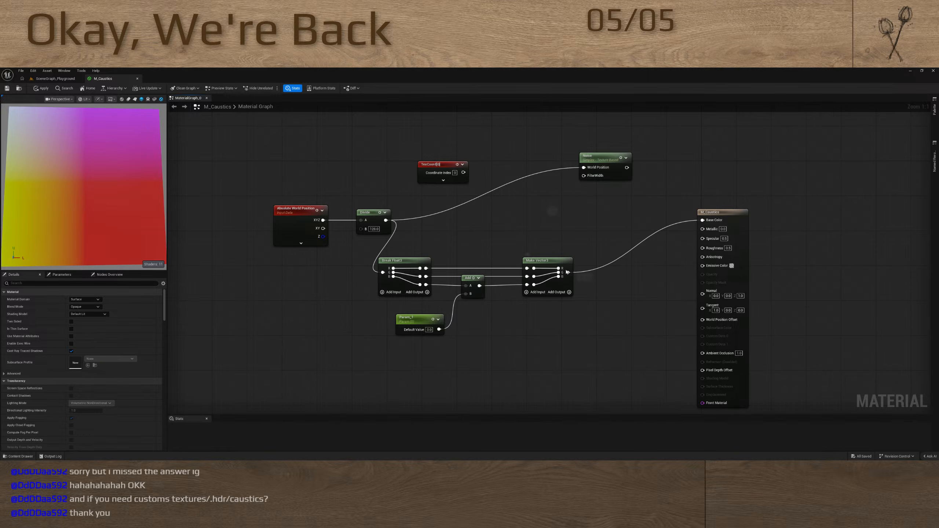
drag(567, 272, 702, 220)
click(537, 279)
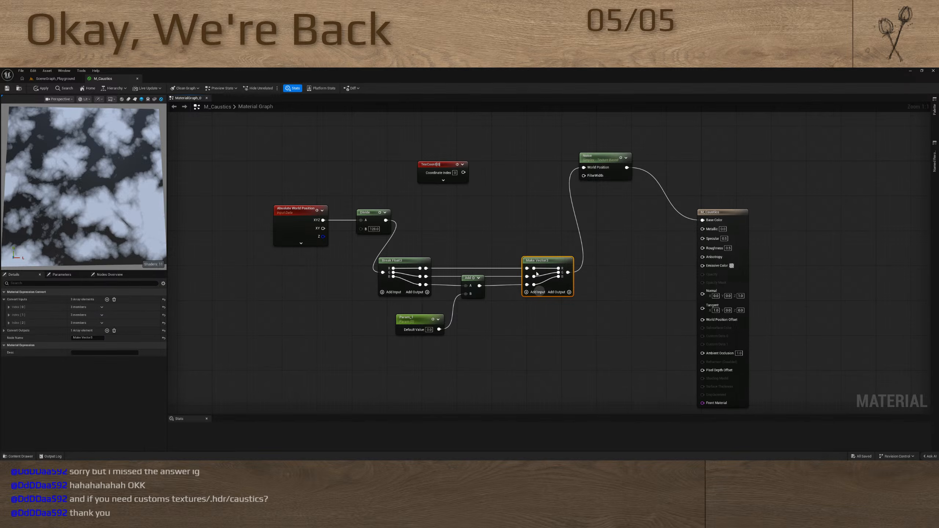
Move the Make Vector3 and Break Float3 nodes closer to the Add node between them
drag(552, 259, 525, 260)
drag(424, 260, 432, 260)
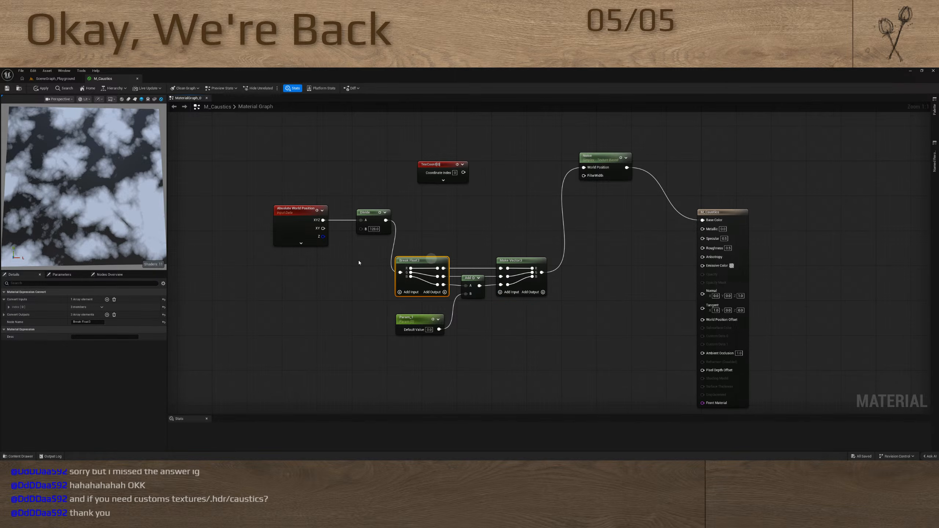
click(576, 284)
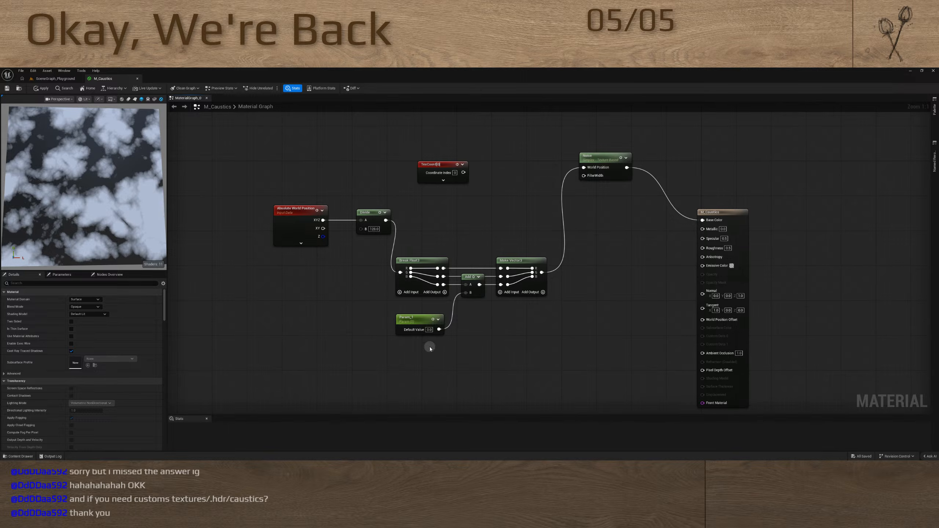
Align the nodes from Absolute World Position through Noise in one straight row before the material output, with the offset parameter beneath Break Float3
drag(430, 349, 431, 250)
key(shift+d)
click(429, 318)
drag(428, 319, 563, 328)
drag(423, 256, 551, 329)
drag(428, 259, 418, 220)
drag(253, 212, 566, 228)
key(q)
click(598, 224)
drag(599, 160, 576, 222)
drag(722, 213, 709, 211)
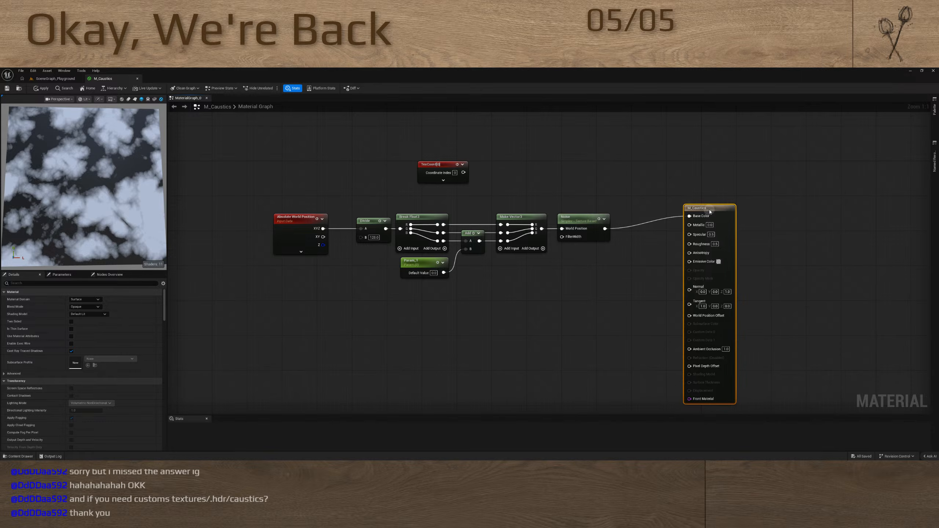
Set the default value of the scalar parameter feeding the Add node to about 0.46
click(431, 261)
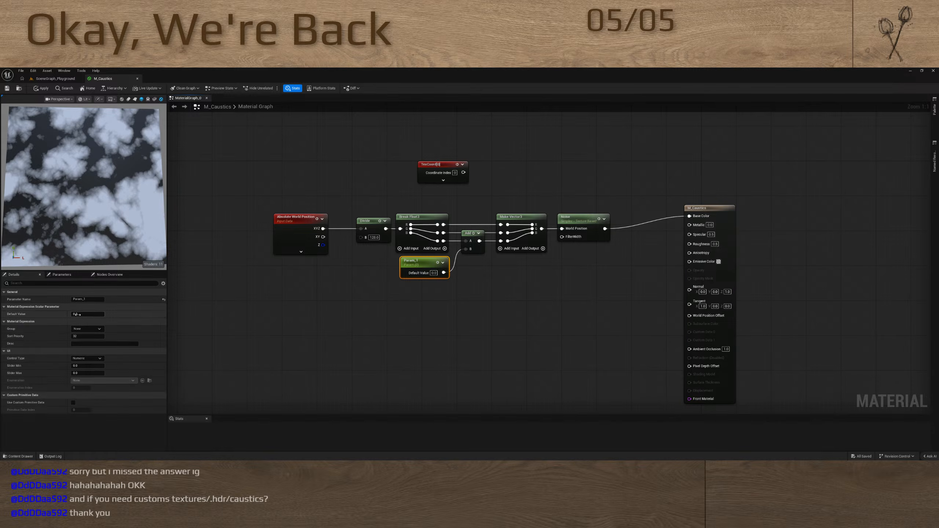
drag(77, 314, 104, 313)
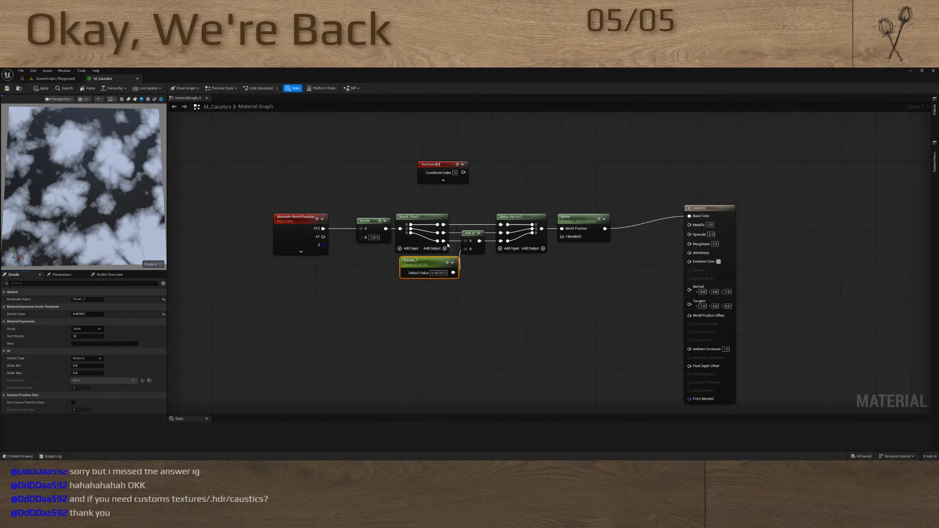
Route the third channel from Break Float3 through Add into Make Vector3 and set the offset parameter's default value to about 0.75
drag(443, 241, 501, 241)
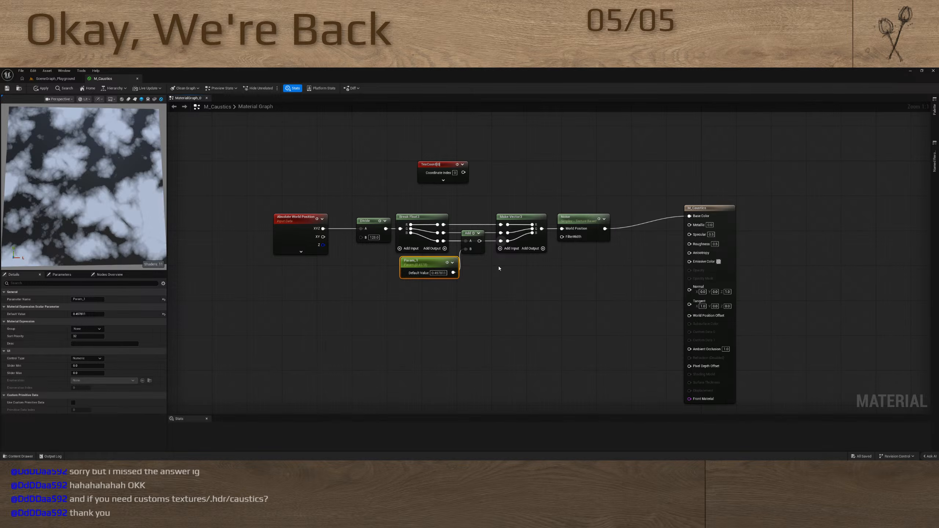
drag(482, 241, 500, 241)
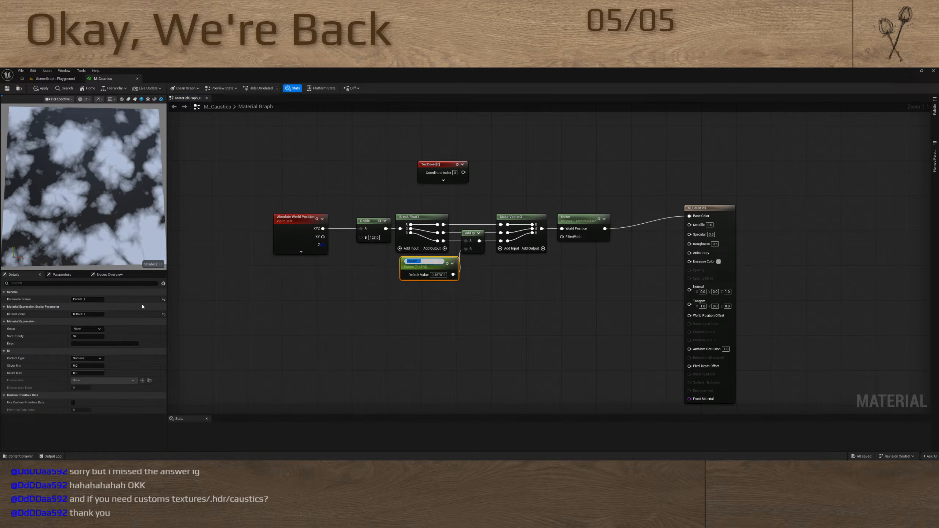
click(250, 298)
click(413, 265)
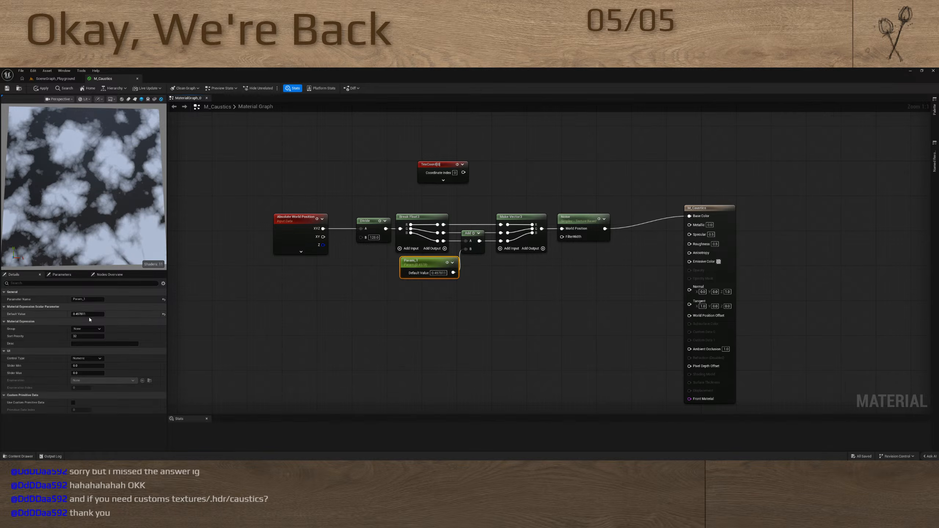
mouse_move(89, 317)
mouse_down()
mouse_move(64, 317)
mouse_move(96, 318)
mouse_move(74, 321)
mouse_move(86, 322)
mouse_up()
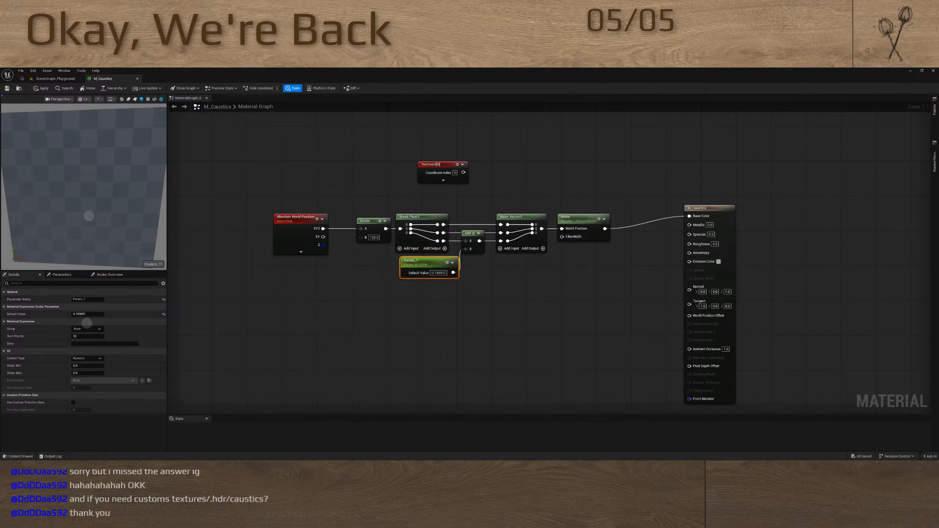
drag(89, 215, 89, 214)
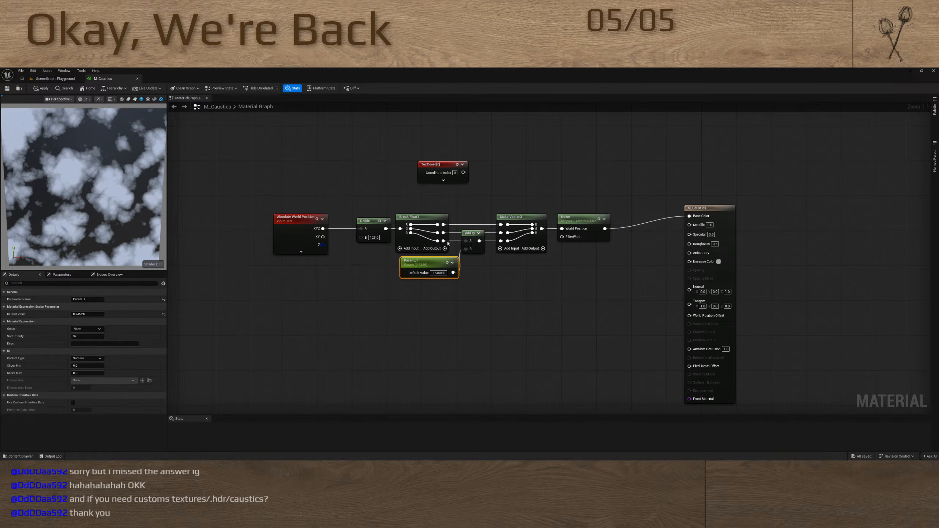
Route Break Float3's second channel through Add into Make Vector3's second input, and straighten the connections from Absolute World Position to the material output
drag(443, 232, 466, 240)
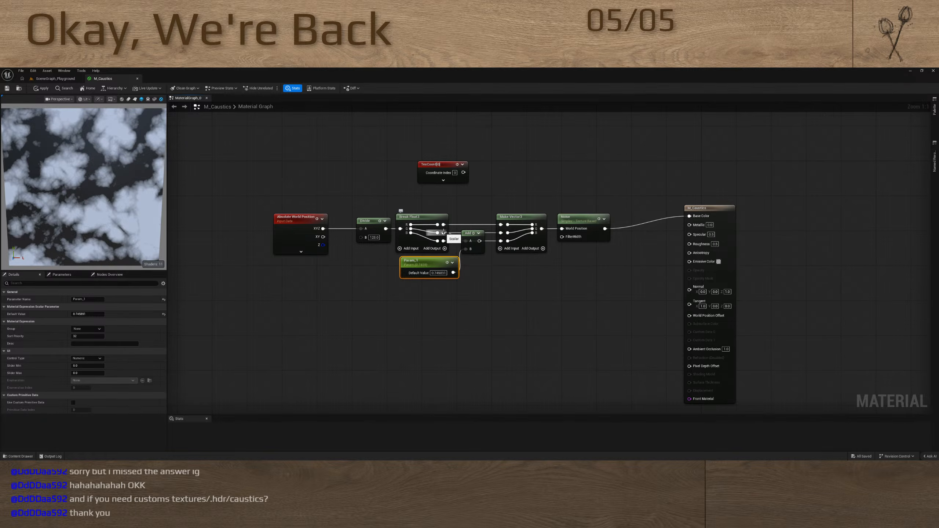
drag(479, 240, 501, 233)
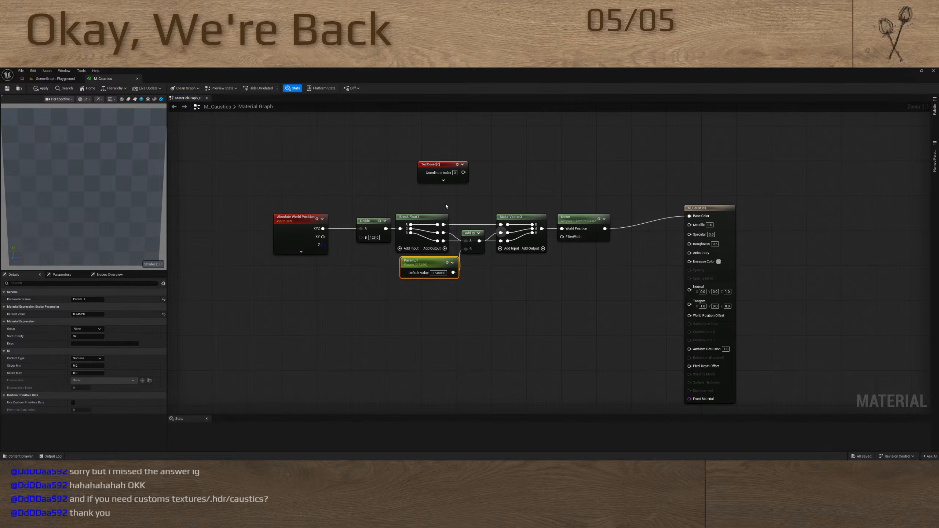
drag(236, 220, 762, 232)
key(q)
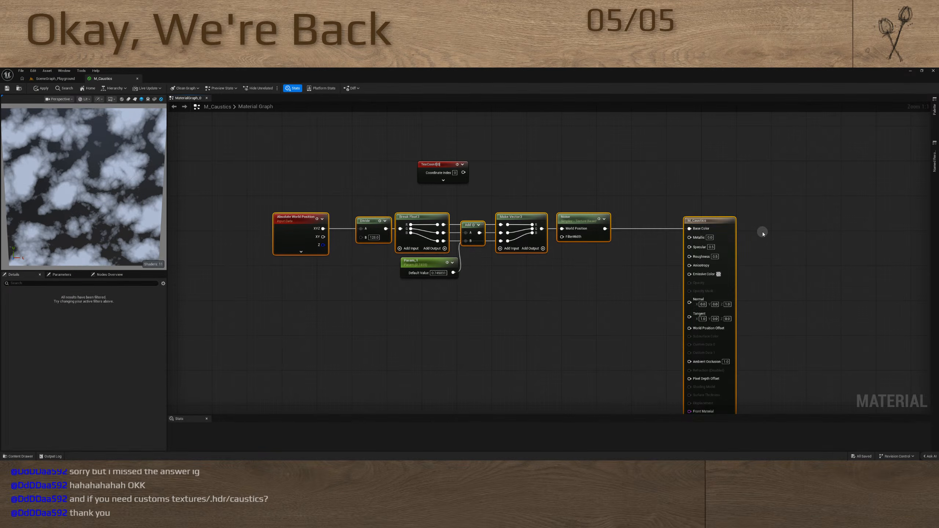
Set the default value of the scalar parameter offsetting the second channel to about 1.23
click(547, 274)
click(425, 261)
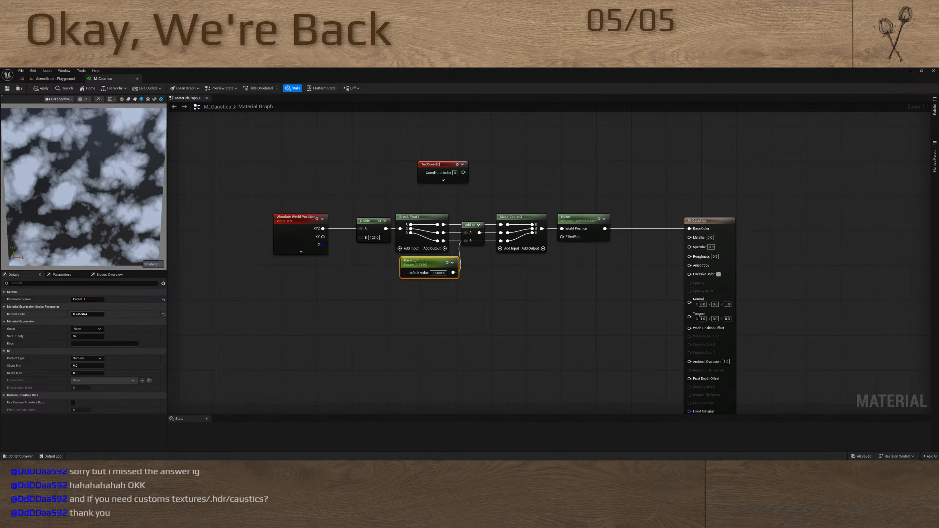
drag(82, 314, 90, 319)
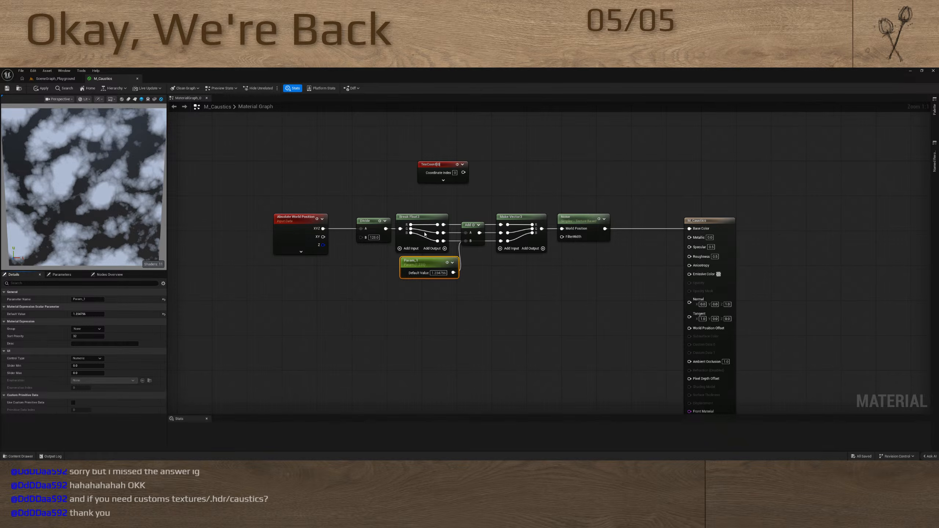
Route Break Float3's first channel through Add into Make Vector3, and straighten the connections along the main node row
drag(443, 224, 500, 234)
drag(244, 210, 730, 249)
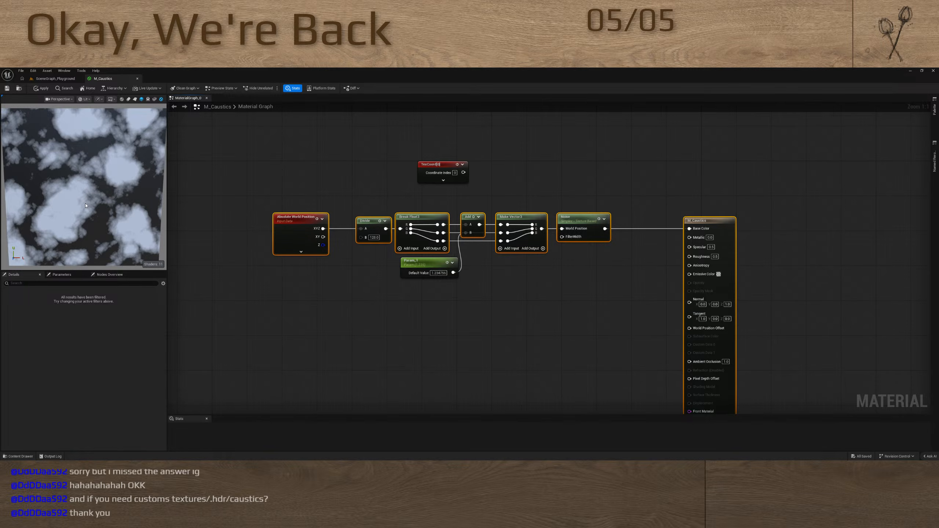
scroll(85, 205, down, 3)
scroll(85, 205, up, 5)
scroll(85, 206, down, 5)
scroll(86, 205, up, 4)
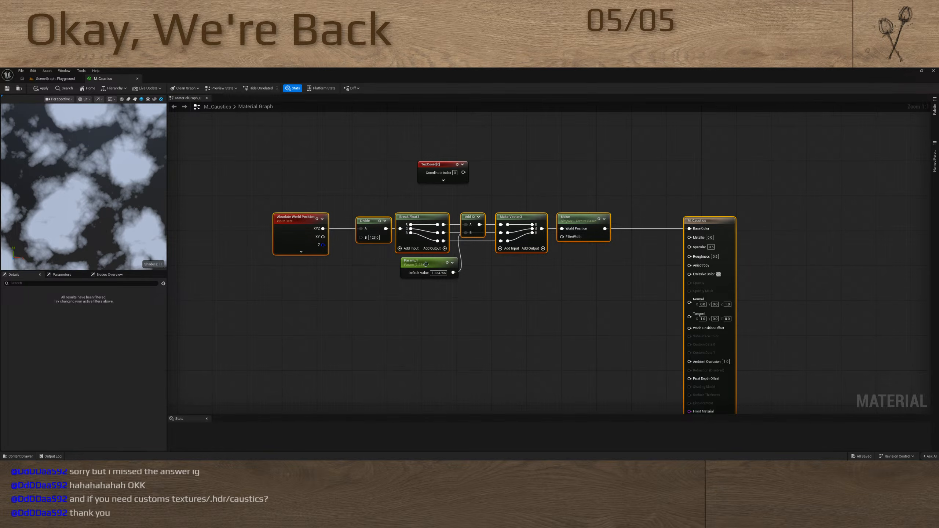
Move the offset parameter node slightly away from Add and set its default value to about 1.62
drag(426, 264, 420, 264)
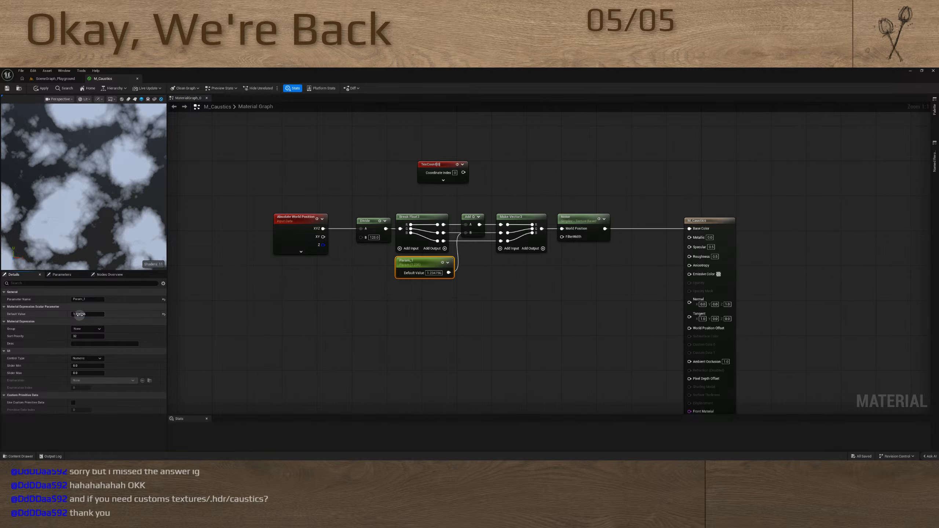
drag(85, 314, 145, 320)
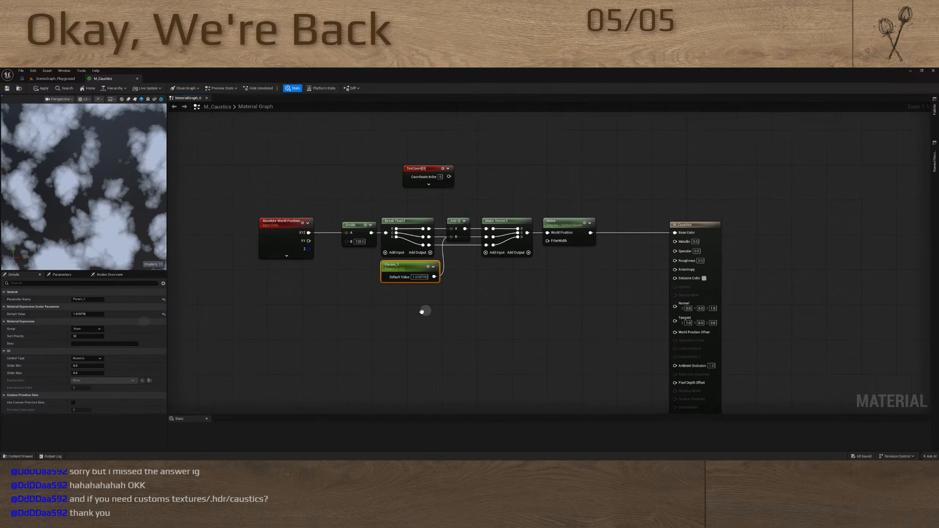
right_drag(423, 309, 404, 281)
drag(409, 238, 405, 243)
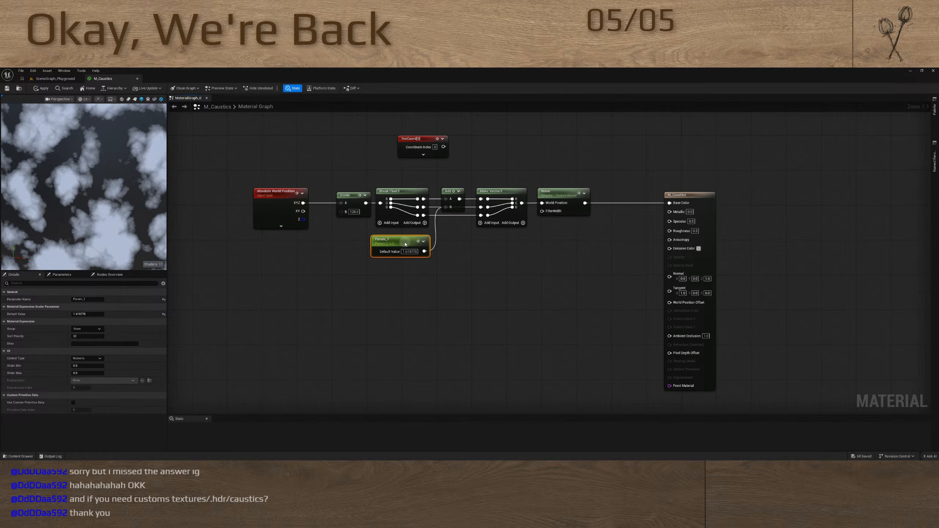
Change the Noise node's Function to Voronoi
click(558, 194)
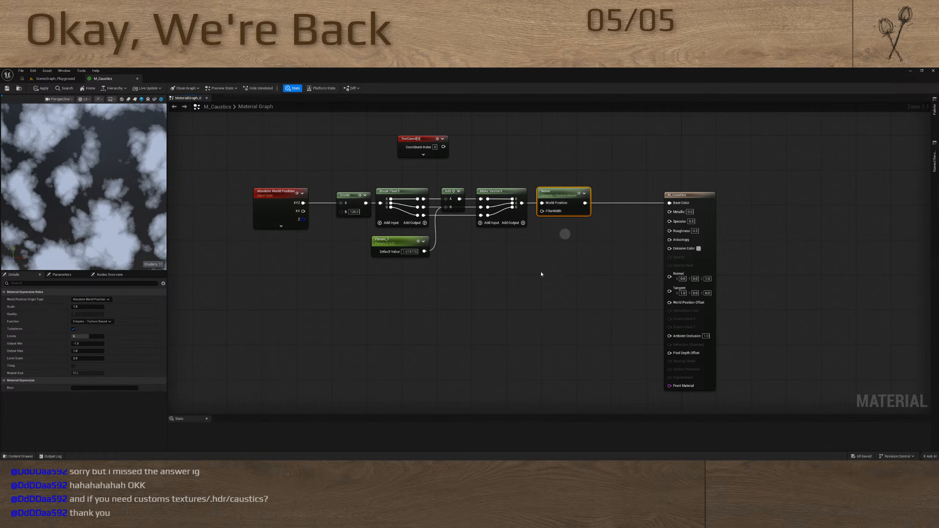
click(91, 321)
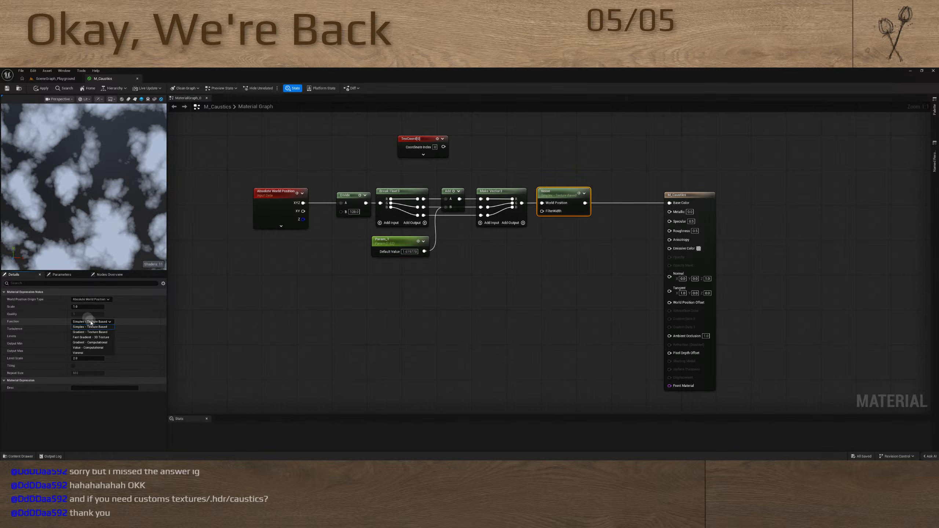
click(78, 352)
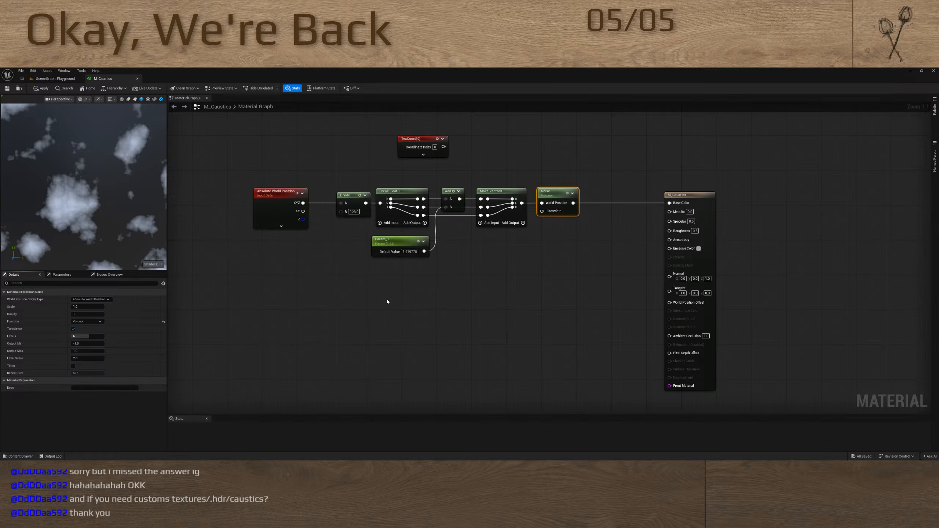
Set the offset parameter's default value to about 2.87 to shift the Voronoi noise
click(400, 241)
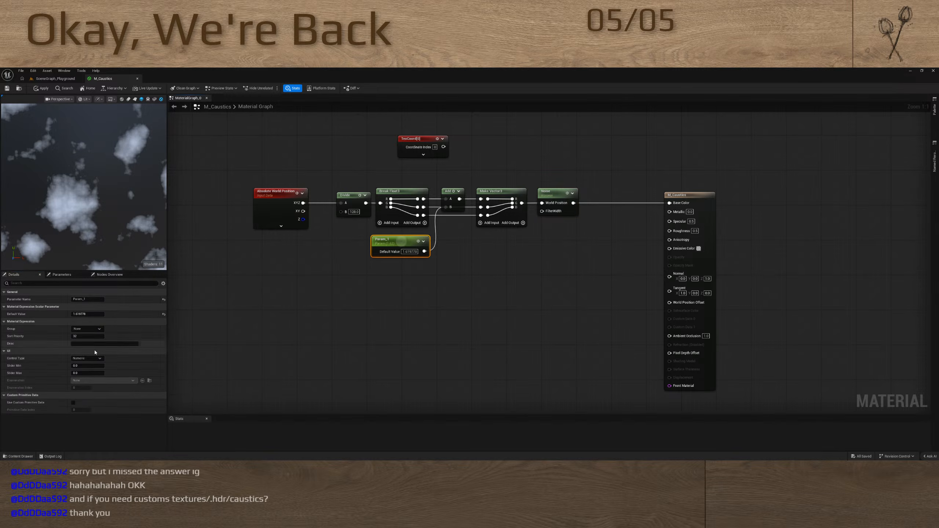
drag(99, 314, 93, 314)
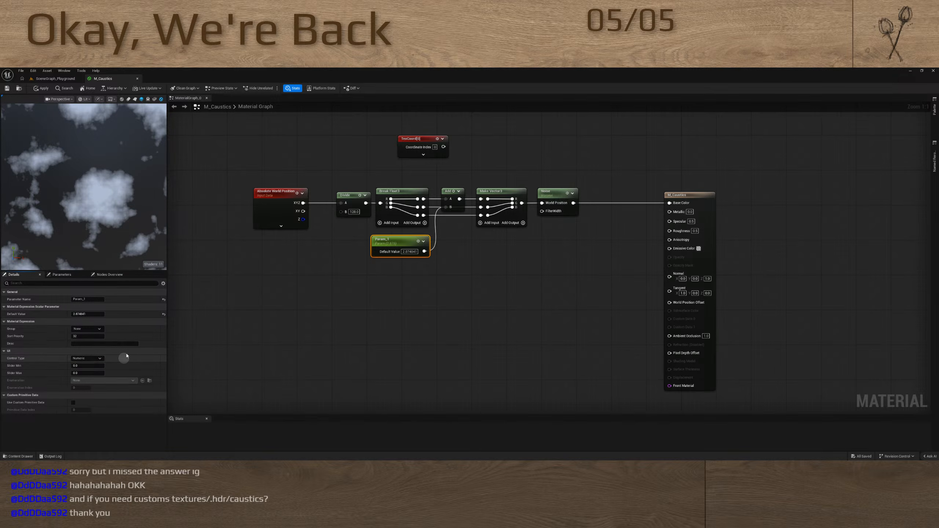
click(515, 291)
Turn off Turbulence on the Noise node and set the offset parameter's default value to about 3.64
drag(551, 179, 532, 222)
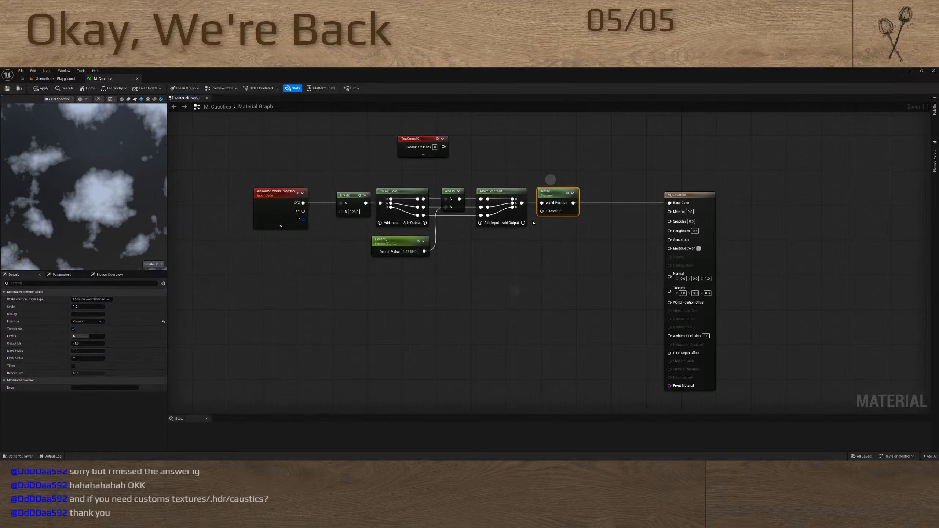
click(73, 329)
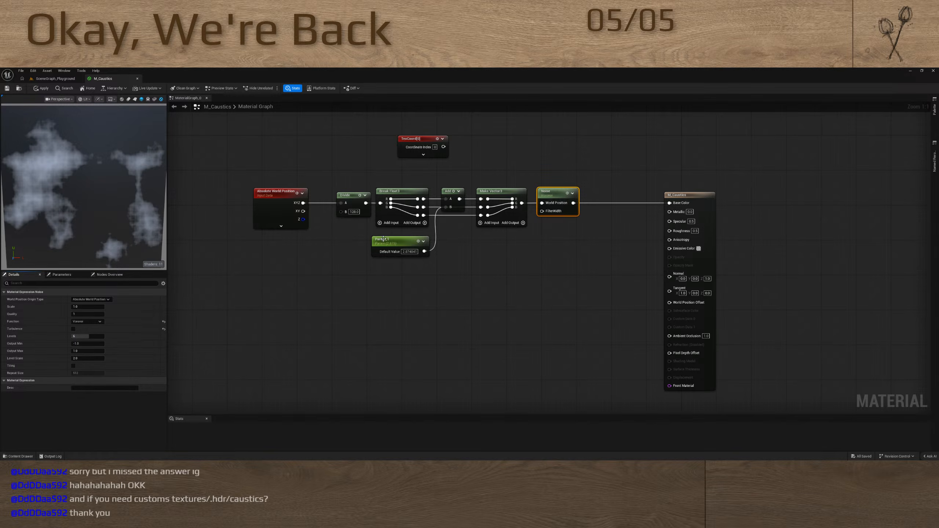
click(395, 240)
mouse_move(89, 314)
mouse_down()
mouse_move(110, 315)
mouse_move(90, 316)
mouse_up()
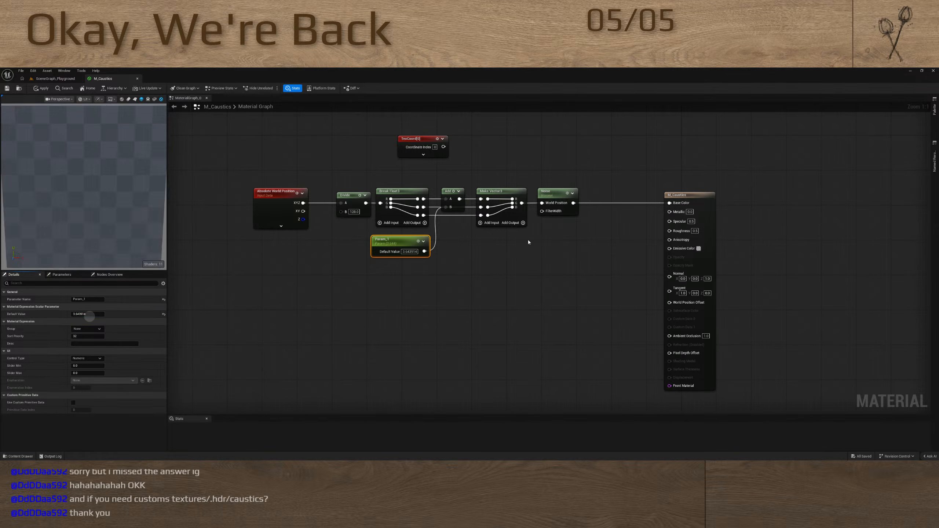
Set the Noise node's Output Min to -0.5 and Output Max to 0.5
drag(557, 229, 559, 213)
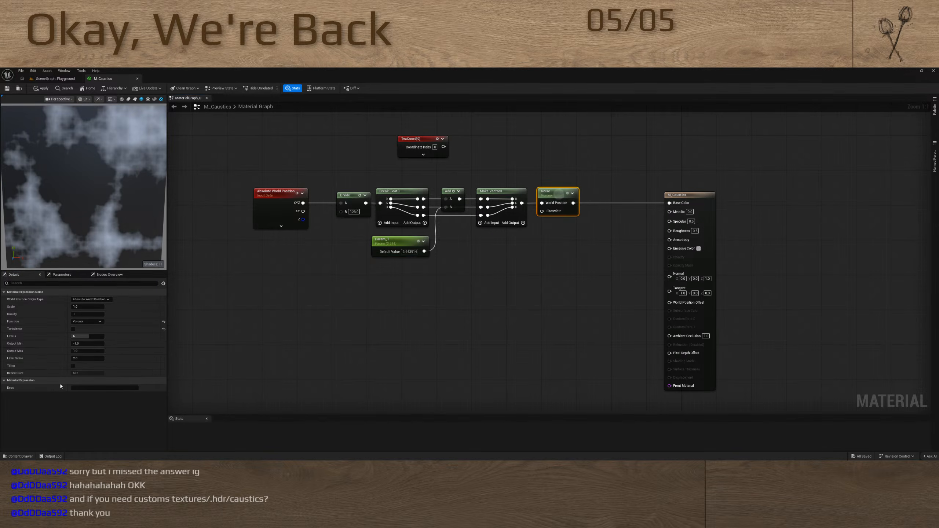
click(83, 344)
text(0)
key(Return)
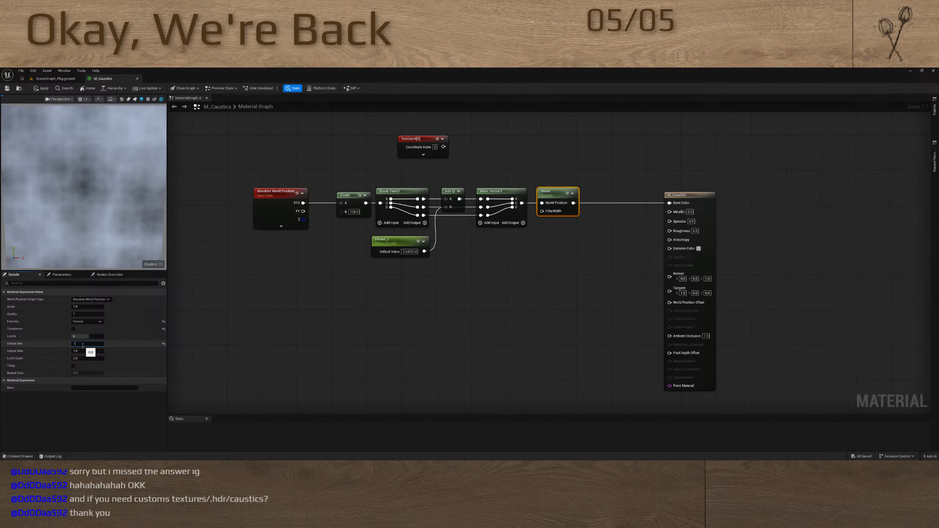
text(-0.5)
key(Return)
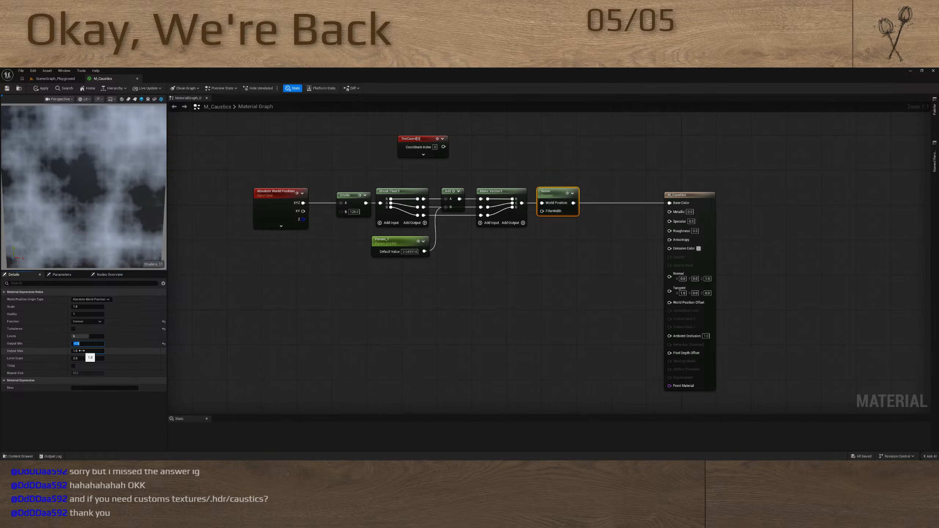
click(82, 351)
text(5)
key(Return)
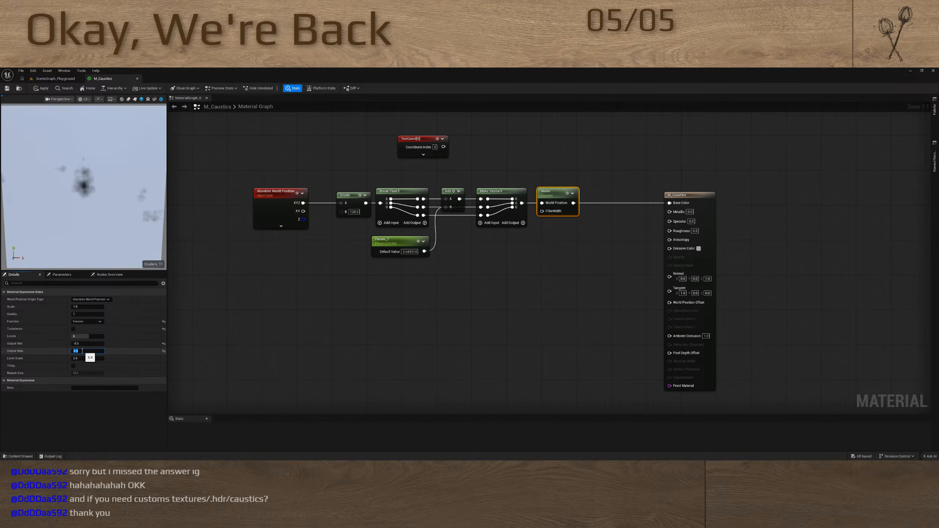
text(0.5)
key(Return)
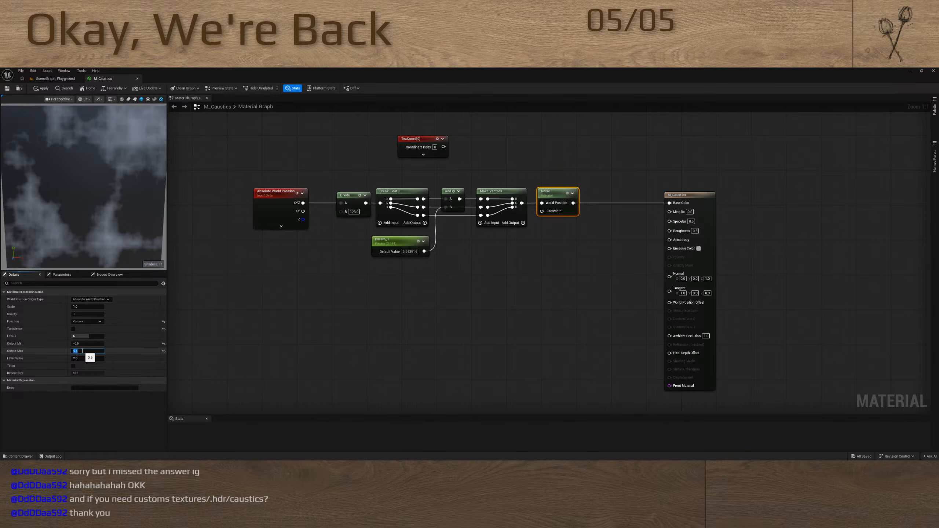
Set the default value of the offset parameter feeding Add to about 4.89
click(410, 239)
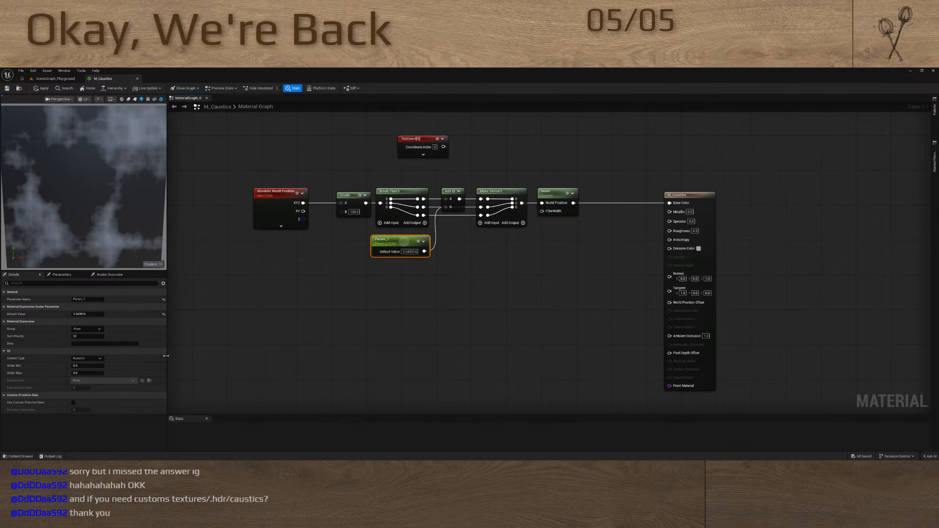
drag(88, 313, 107, 314)
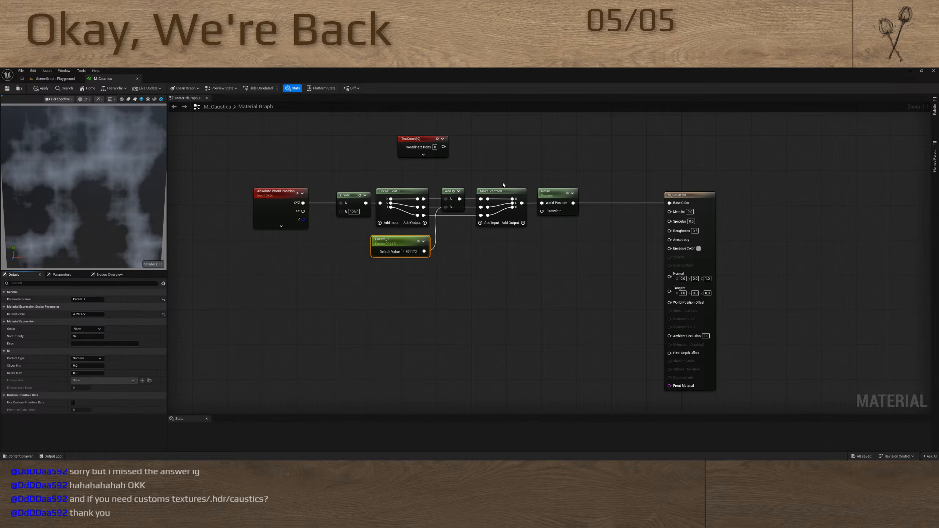
Set the Noise node's Level Scale to 10
click(557, 210)
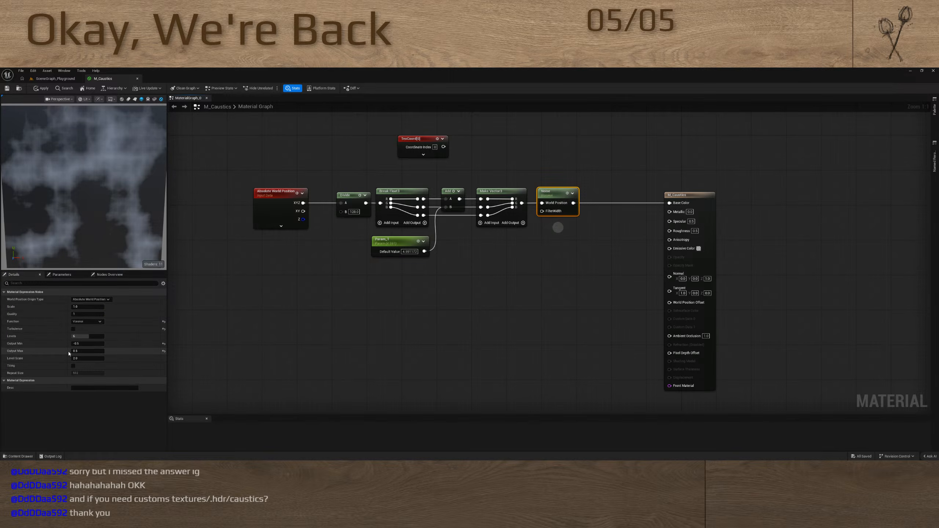
click(92, 359)
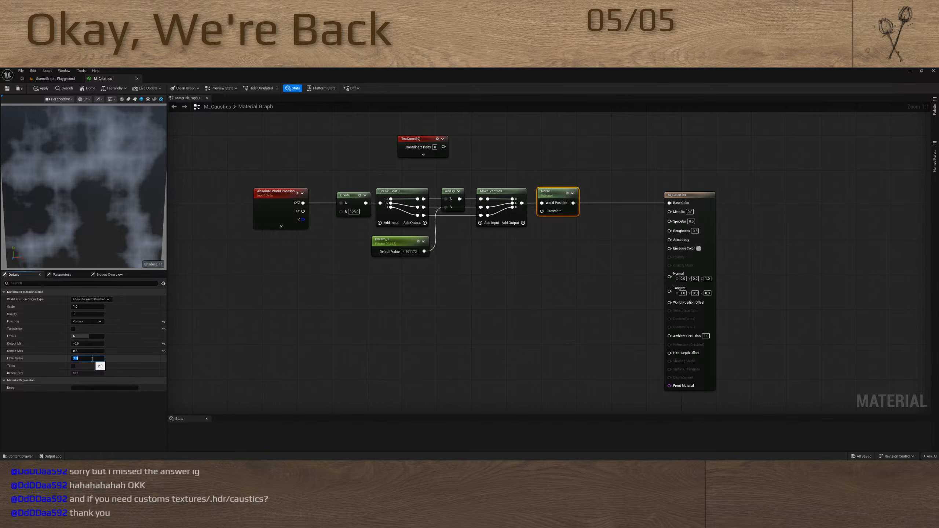
drag(91, 359, 65, 362)
text(6)
key(Return)
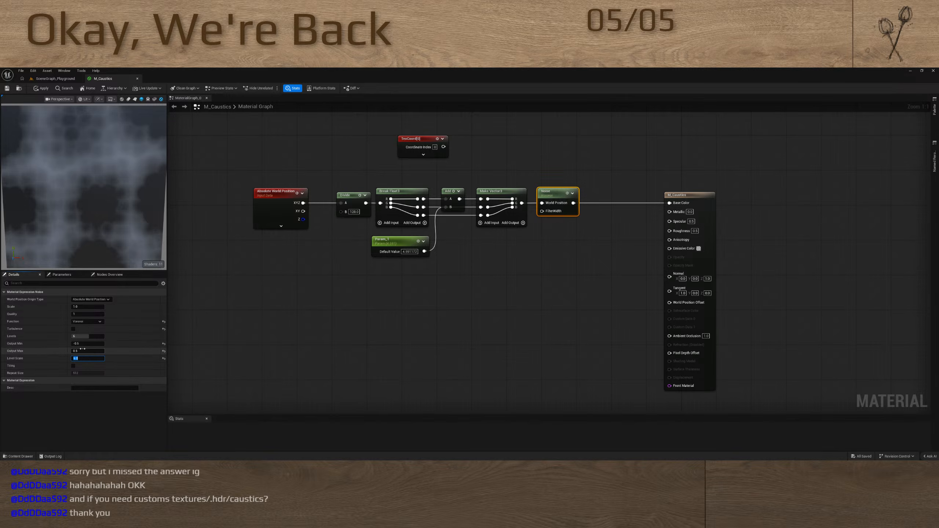
text(10)
key(Return)
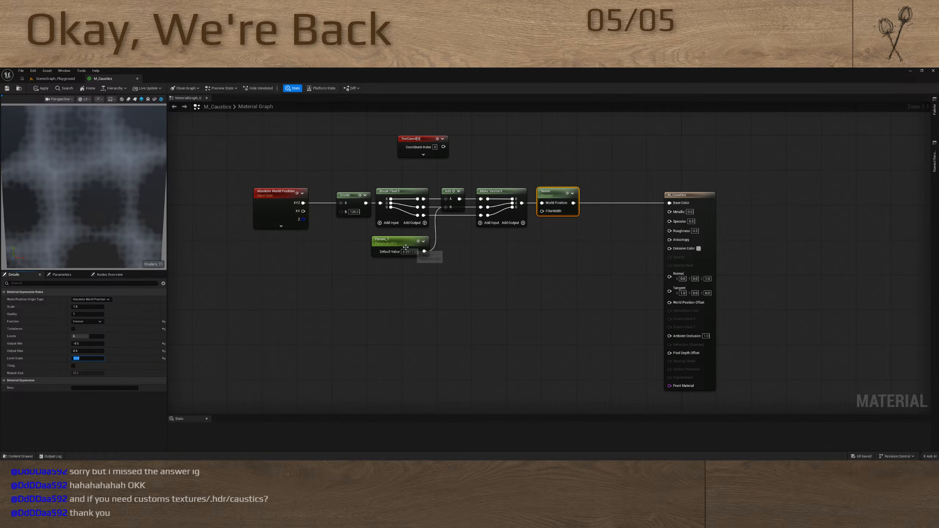
Set the offset parameter's default value to about 7.52
click(419, 255)
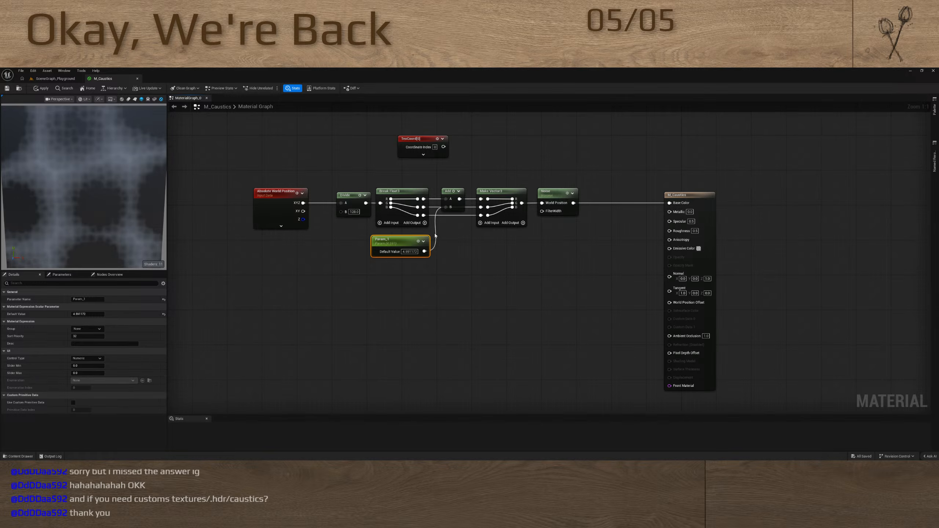
key(F2)
drag(82, 314, 94, 315)
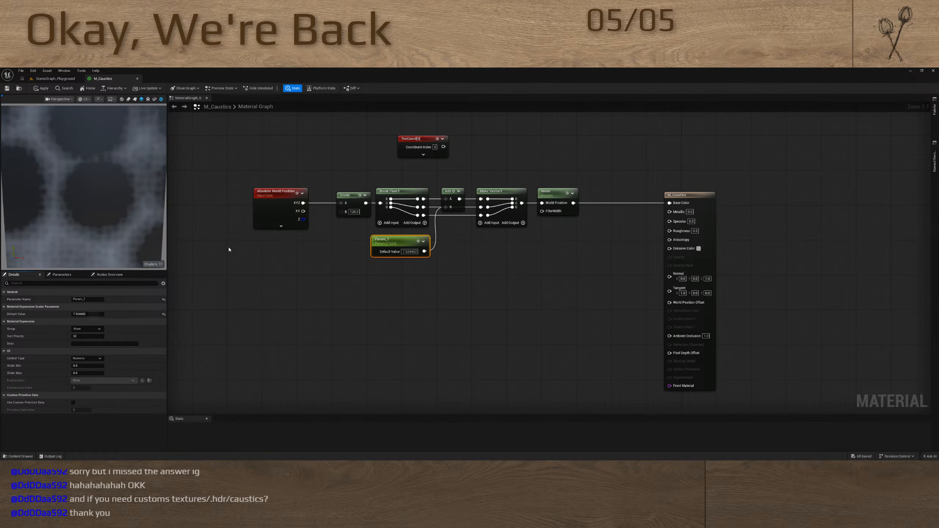
Set the Divide node's B value to 512 and adjust the default value of the offset parameter feeding Add
click(354, 211)
text(512)
key(Return)
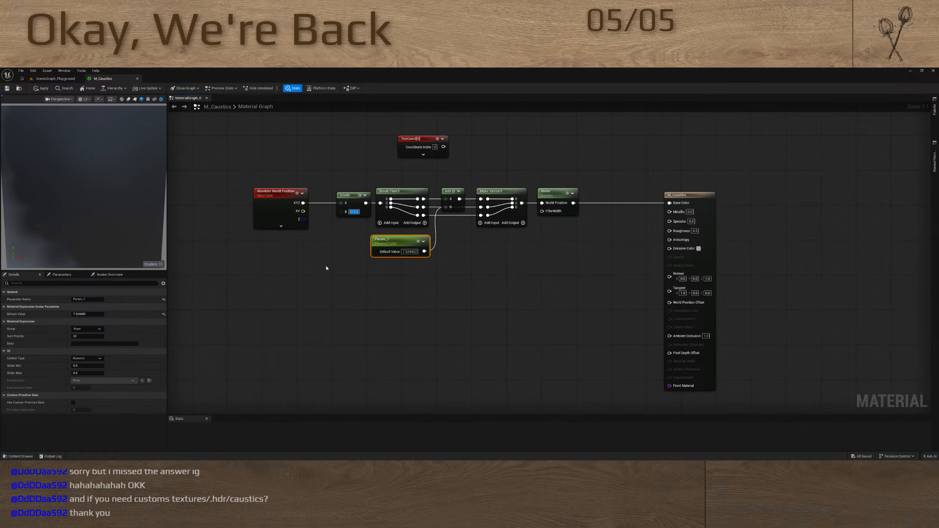
drag(85, 314, 86, 315)
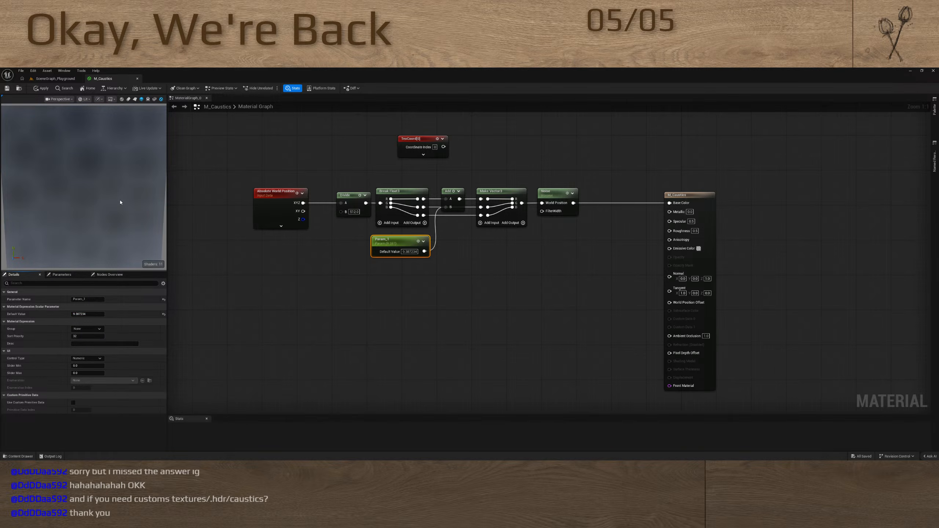
Move the M_Caustics output node farther from the Noise node and set the noise output range to -1 and 1
drag(692, 195, 840, 191)
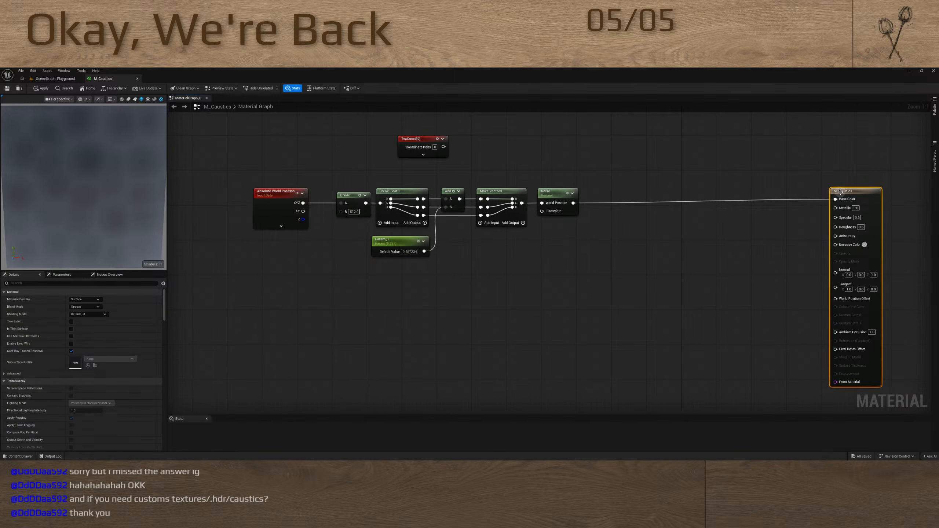
click(575, 194)
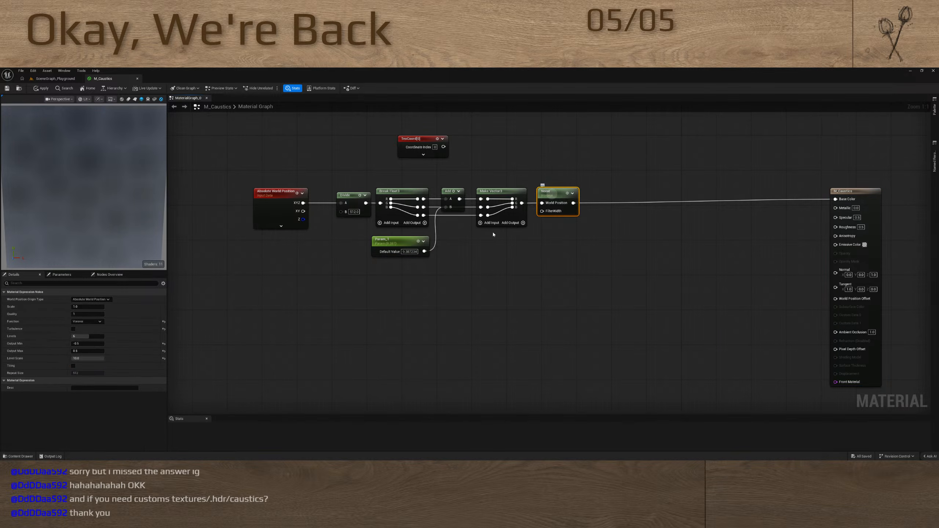
click(85, 350)
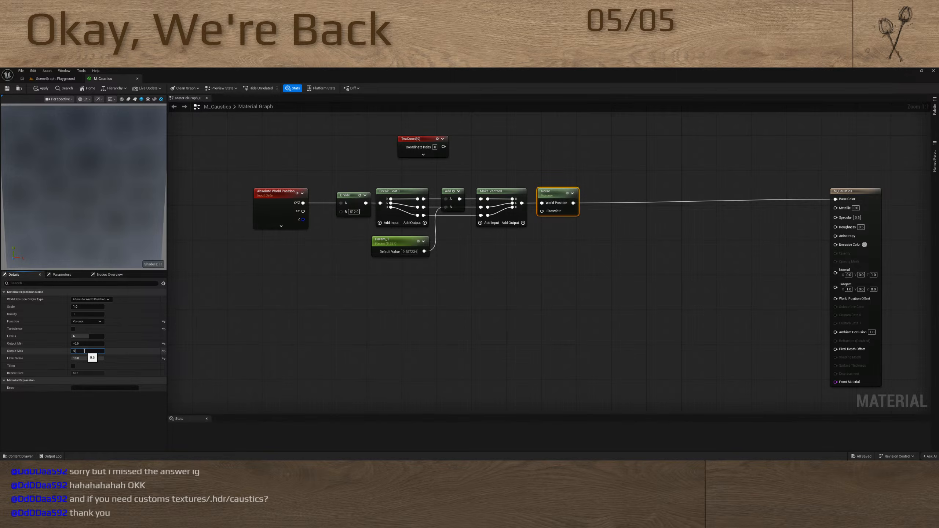
text(0)
click(82, 343)
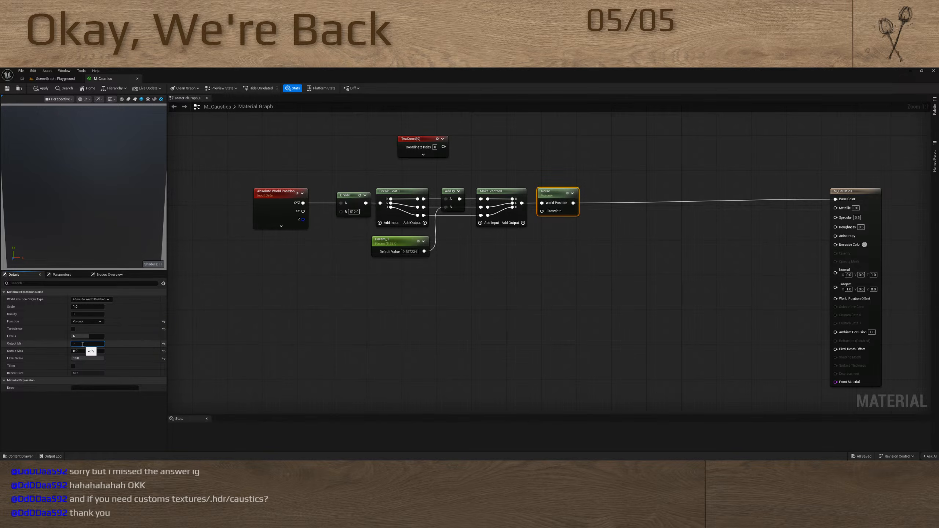
text(-1)
key(Return)
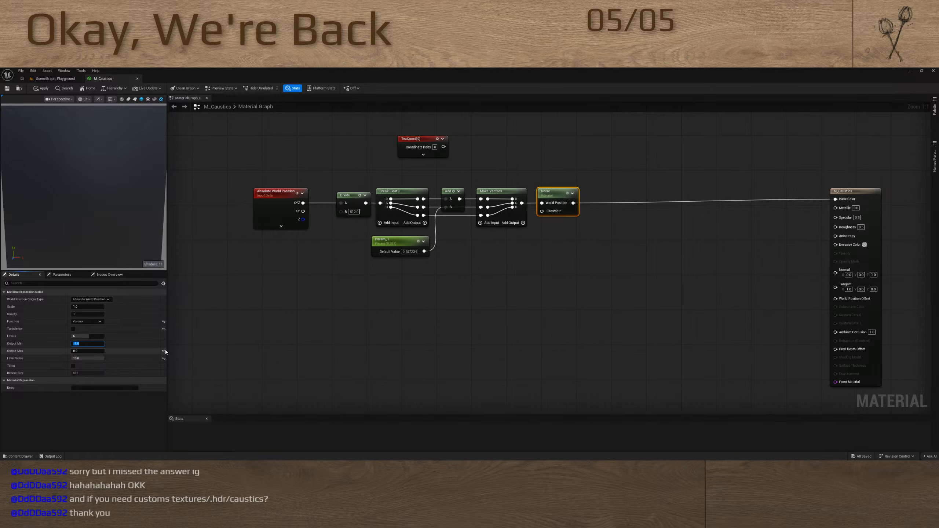
click(163, 351)
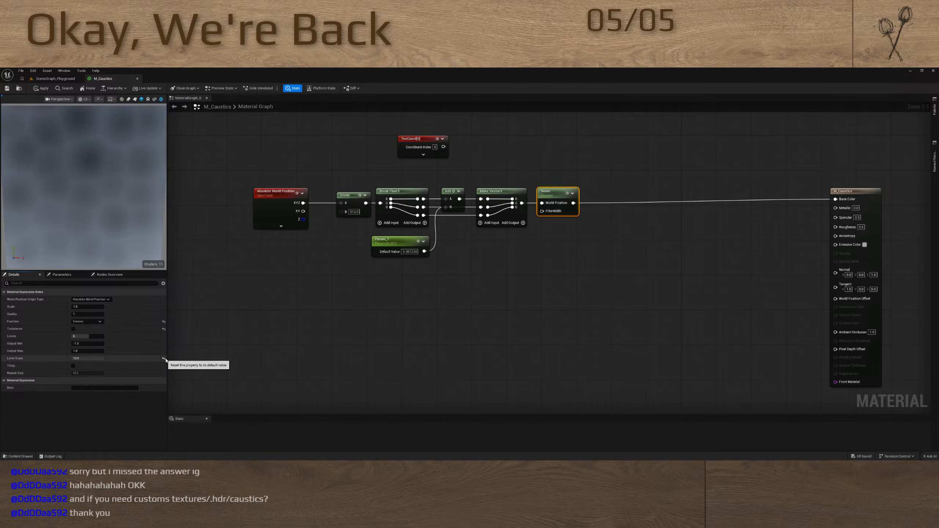
Reset the Noise node's Level Scale, and try a higher value for it
click(163, 359)
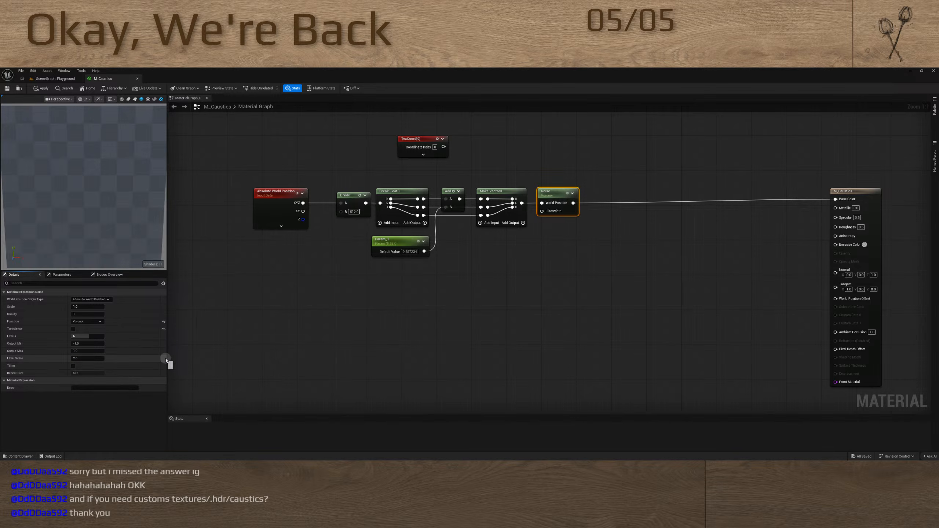
click(79, 358)
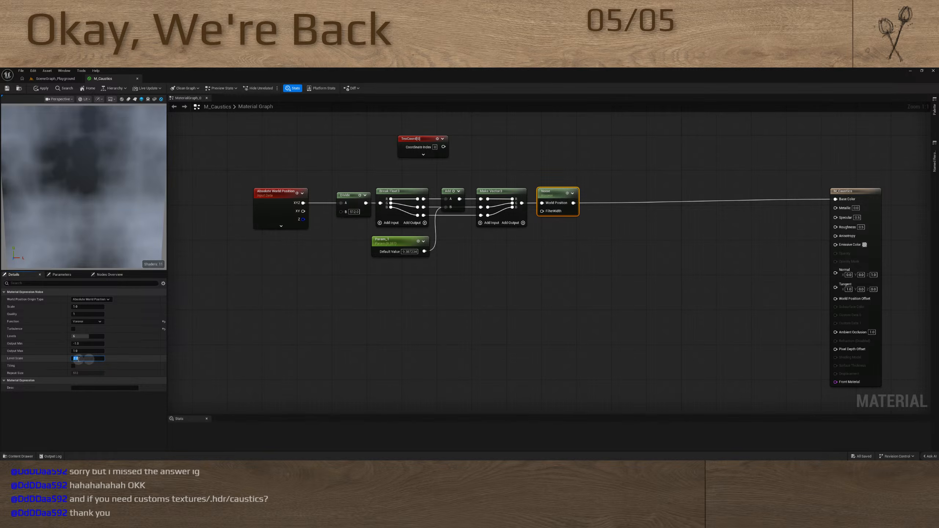
text(5)
key(Return)
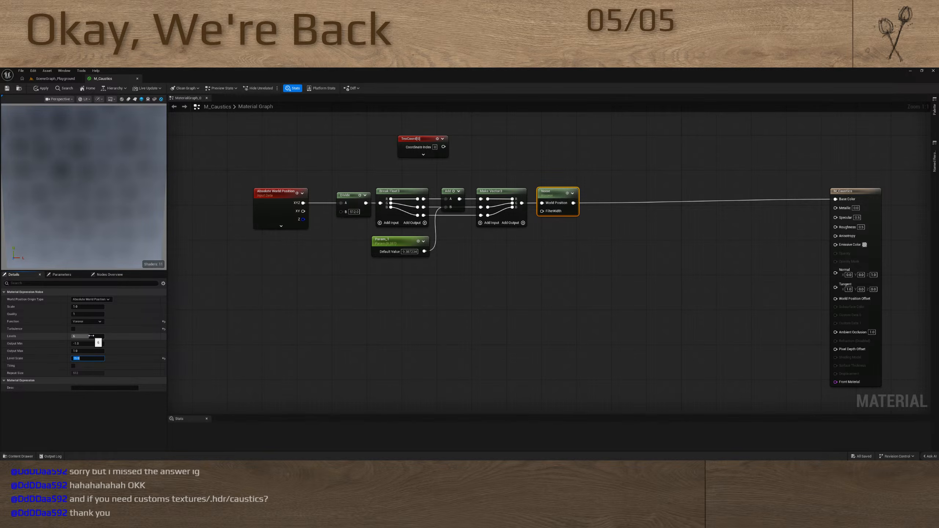
Lower the Noise node's Levels and restore its Level Scale to the default of 2.0
mouse_move(10, 338)
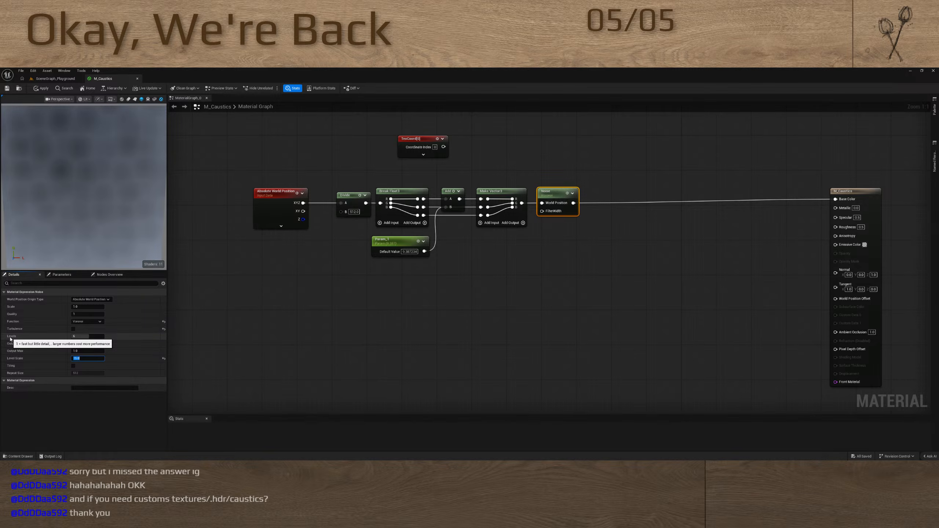
drag(89, 336, 4, 340)
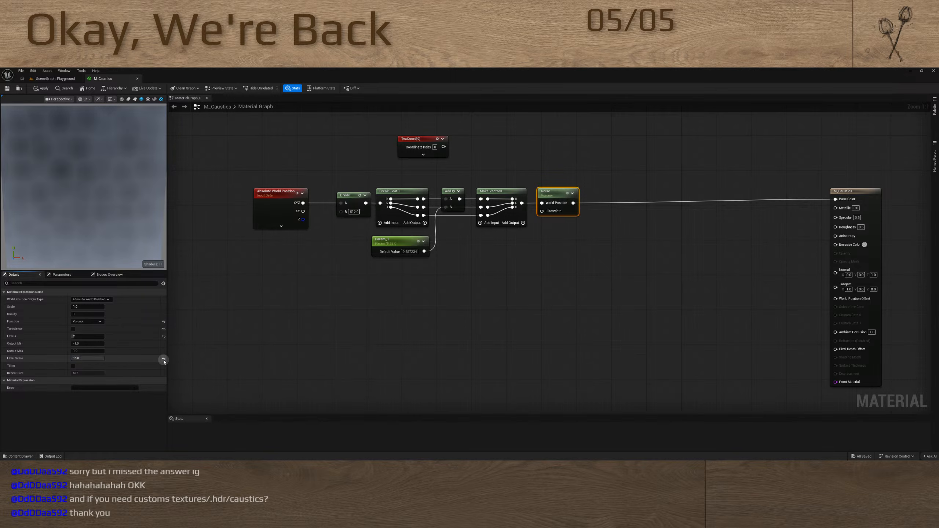
click(163, 360)
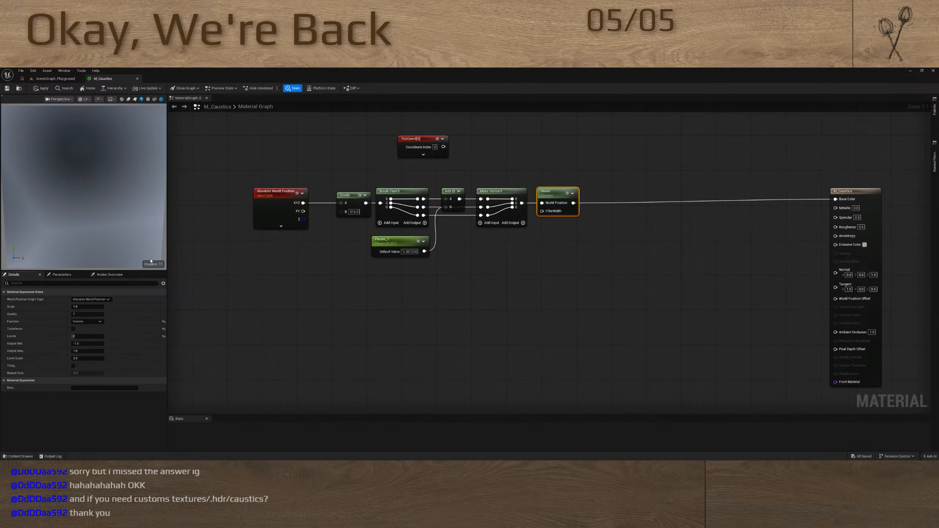
Try 256 and settle on 128 for the Divide node's B value, and raise the Noise node's Levels to 10
click(353, 213)
text(256)
key(Return)
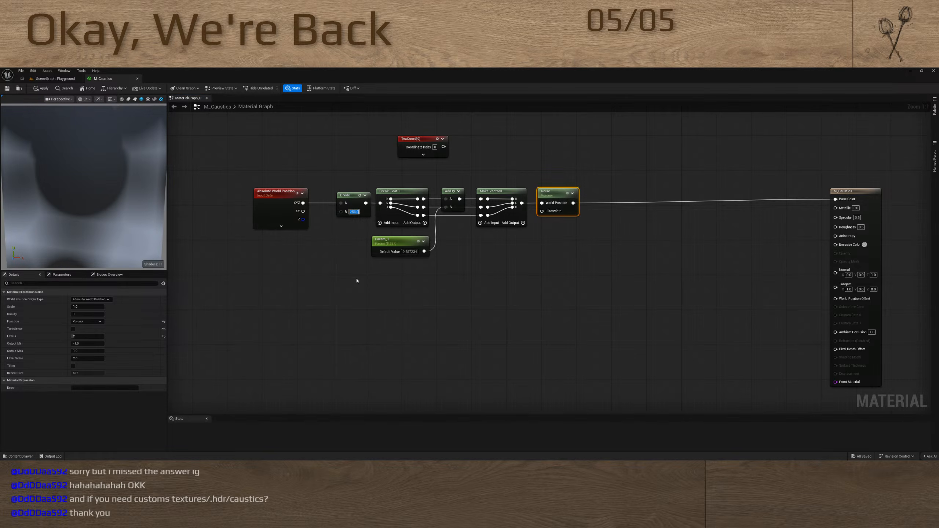
text(128)
key(Return)
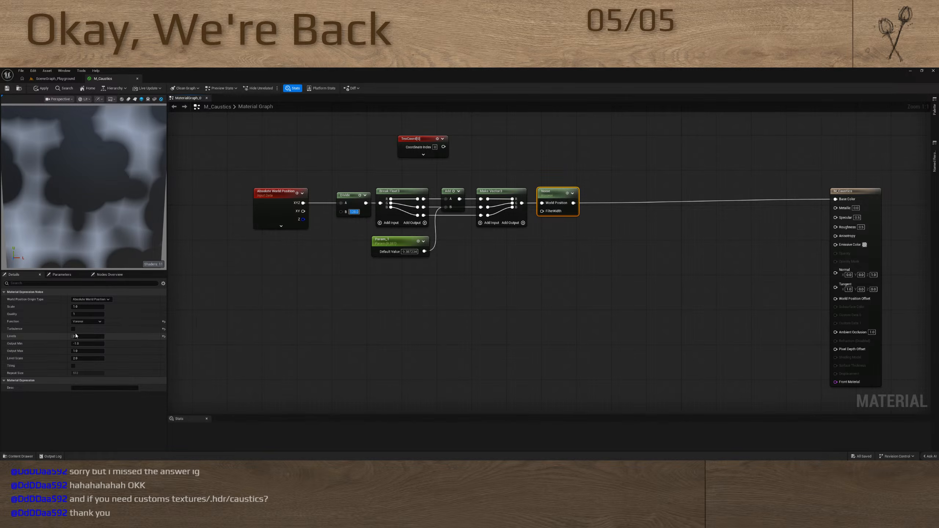
drag(85, 337, 464, 326)
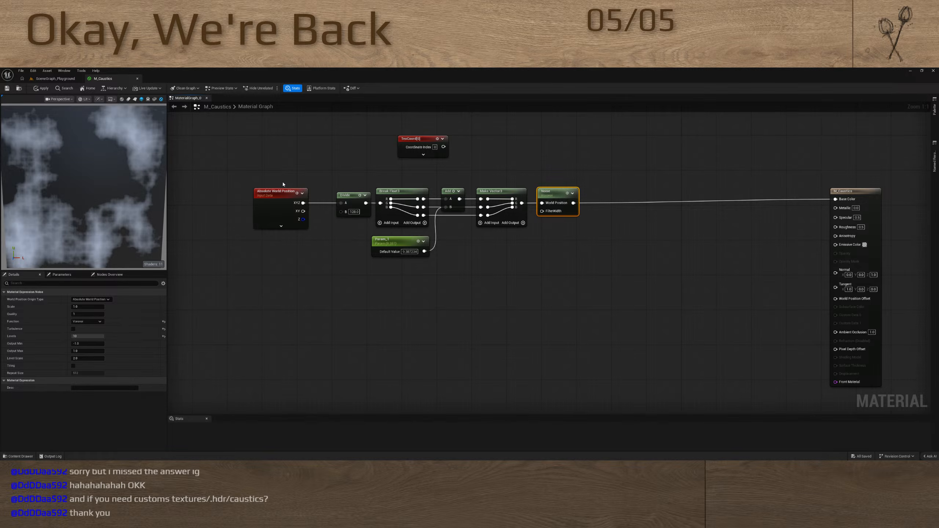
drag(279, 173, 620, 310)
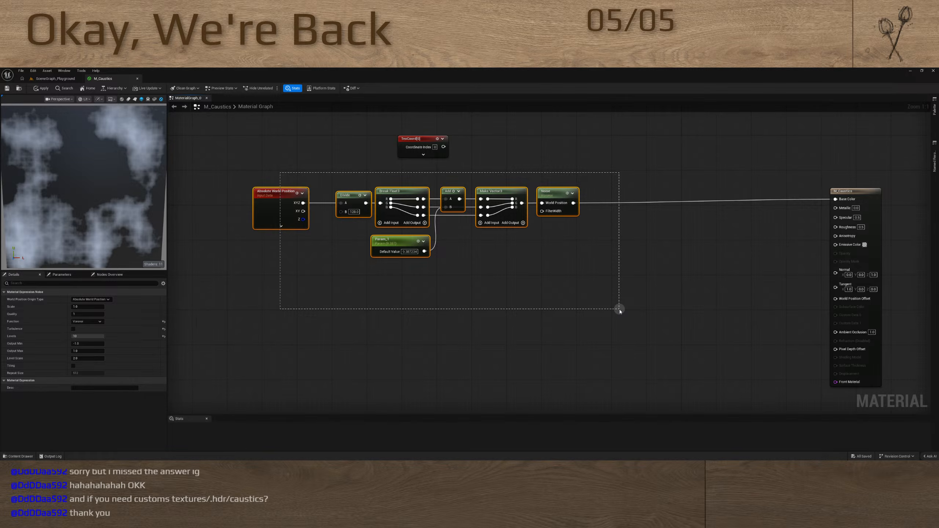
click(387, 289)
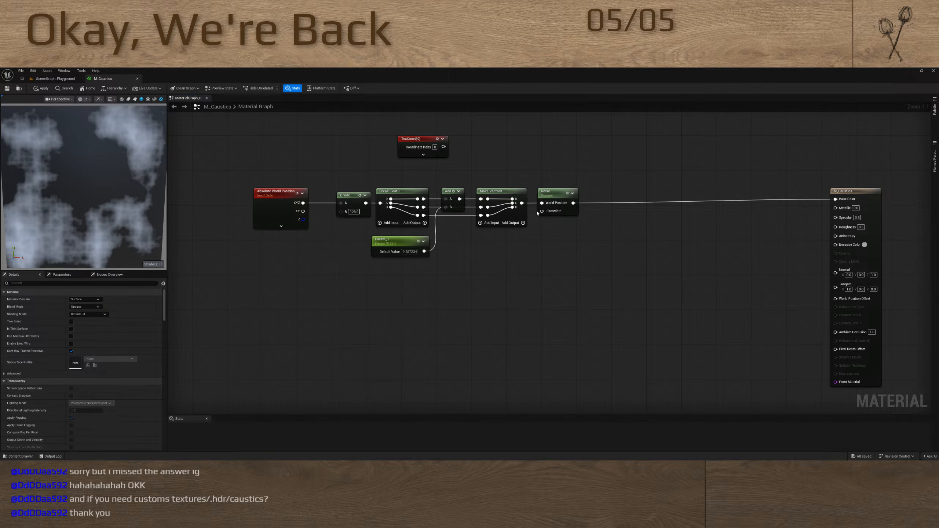
Switch to Blender and dismiss the splash screen to reach the default cube scene
key(super+6)
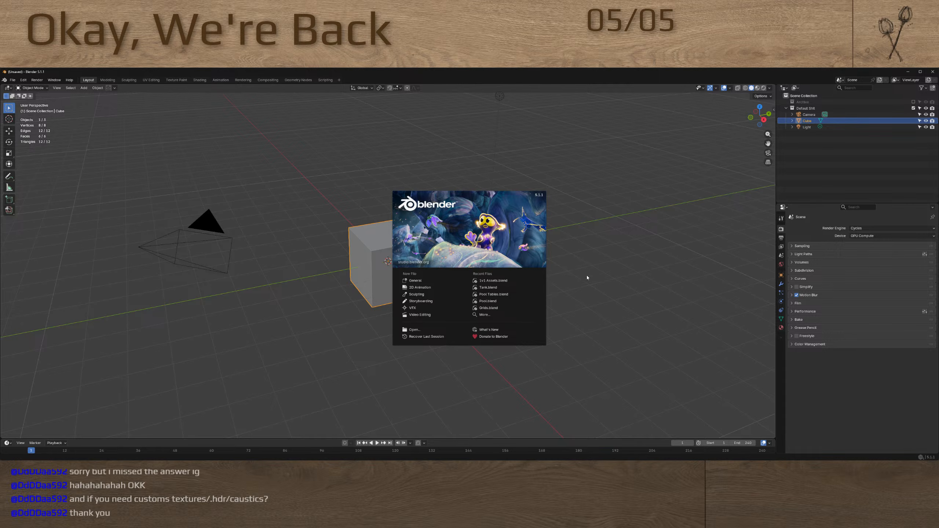
click(587, 278)
click(404, 262)
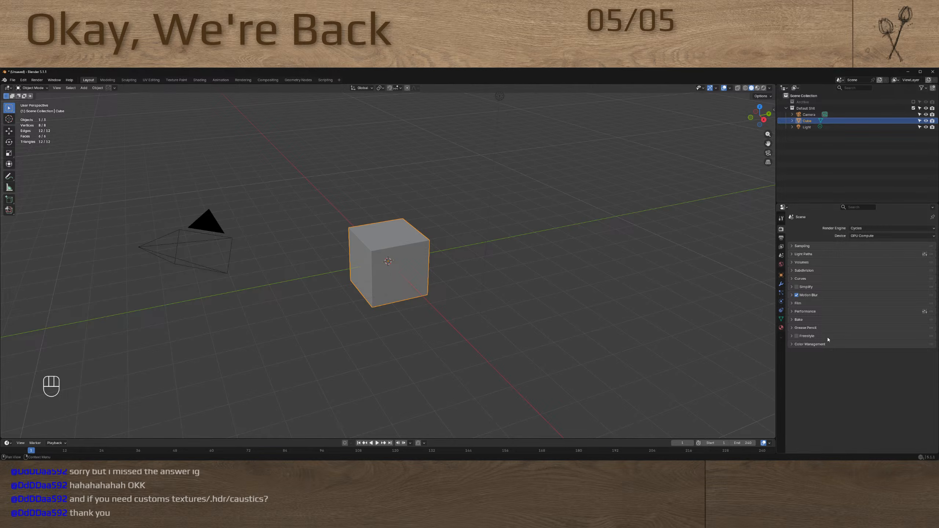
Show the cube's material properties and switch to the Shading workspace
click(780, 318)
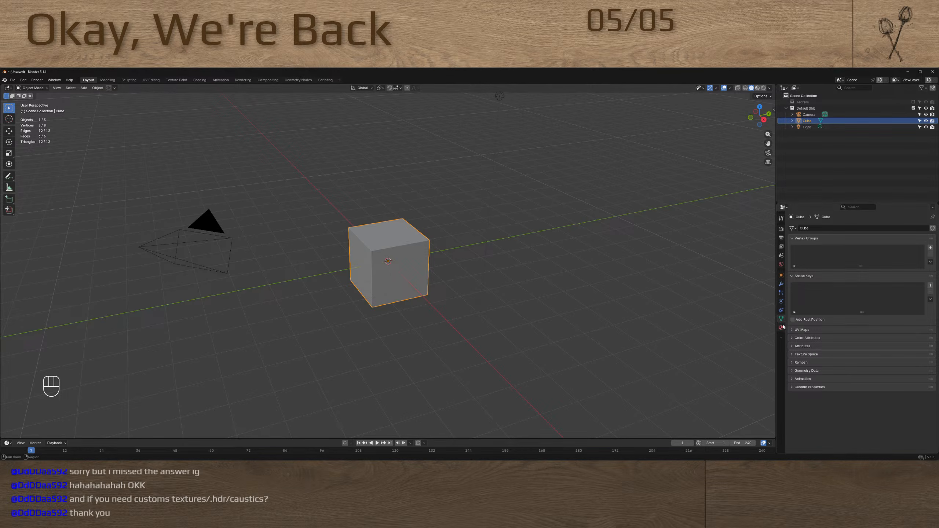
click(781, 327)
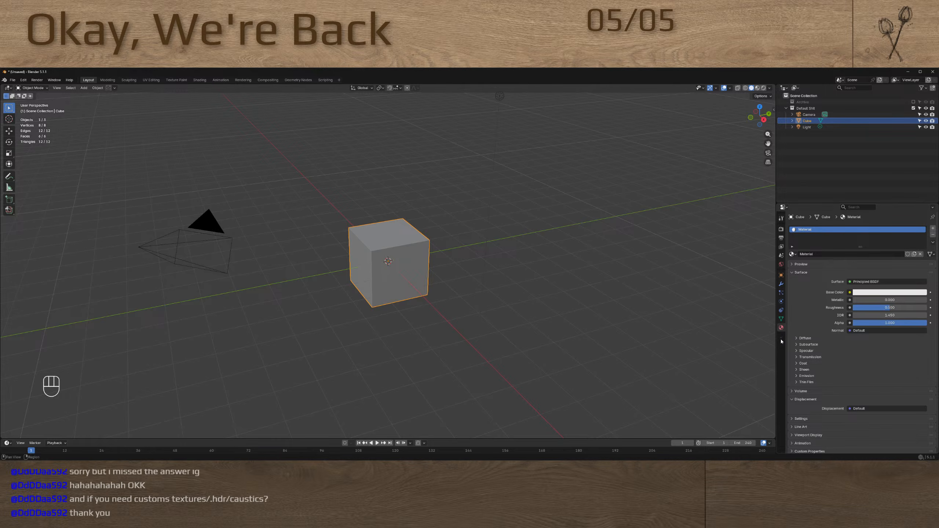
right_click(781, 338)
click(781, 341)
click(409, 262)
click(199, 80)
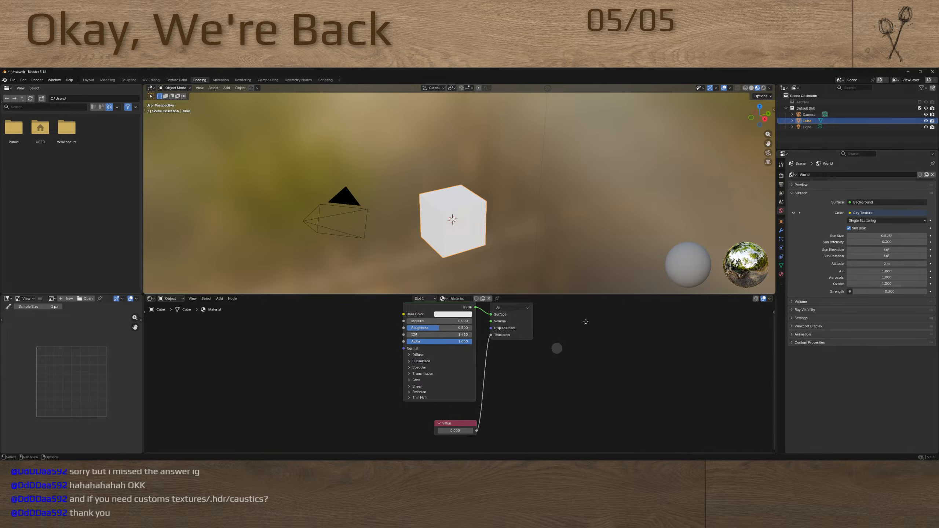
Add an Image Texture node connected to the Base Color of the Principled BSDF
drag(448, 338, 381, 341)
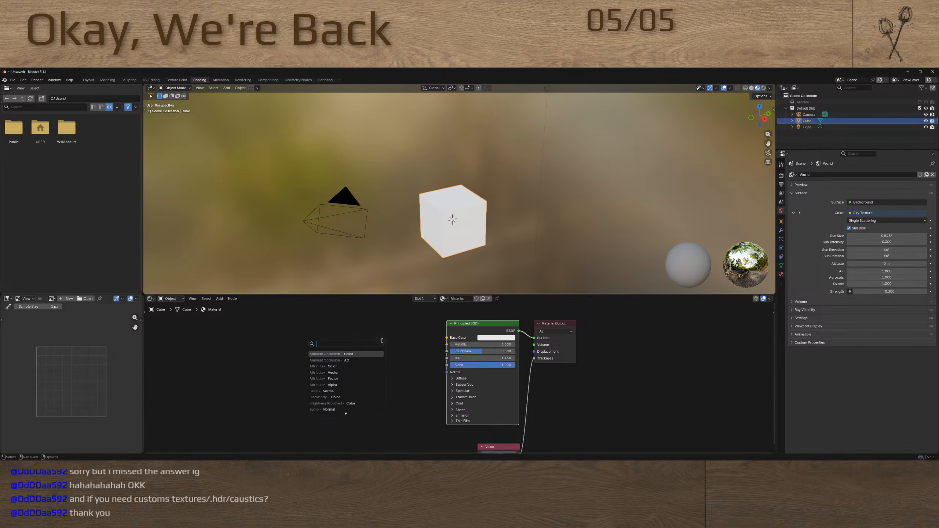
text(texture)
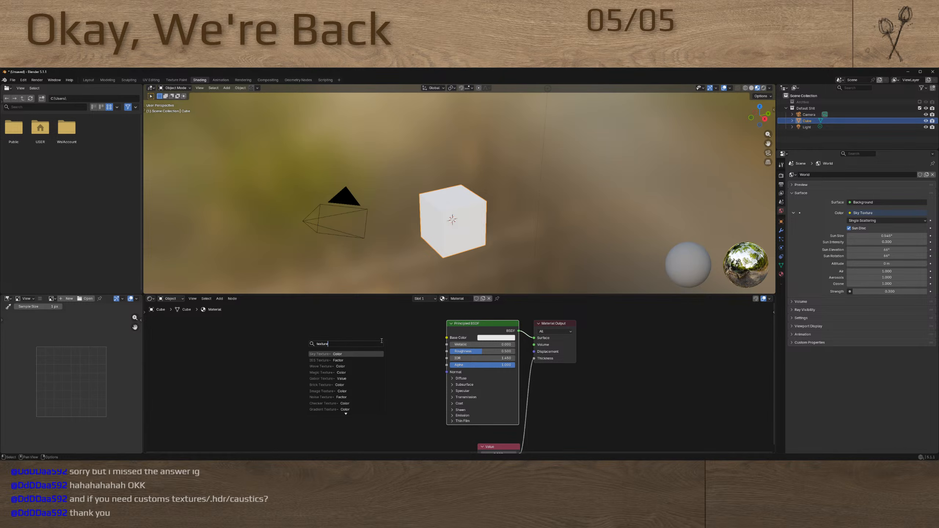
click(329, 391)
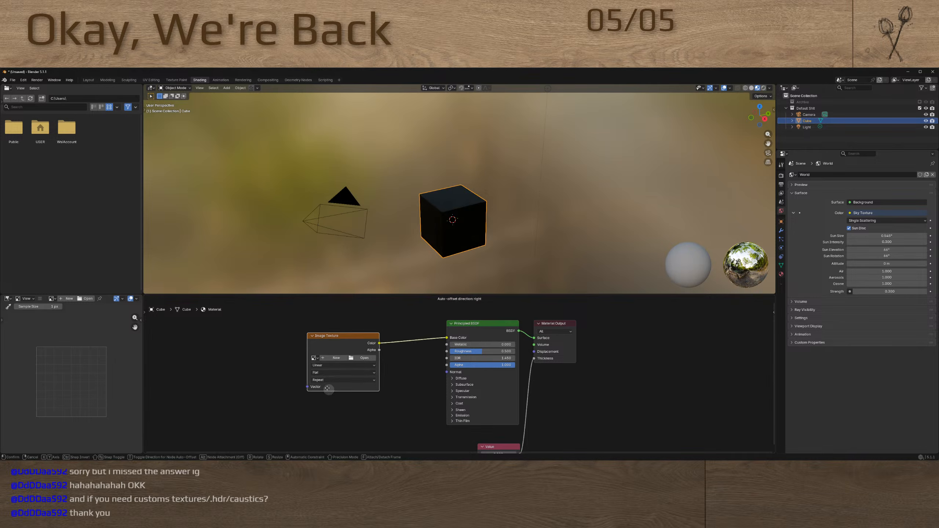
Add a Voronoi Texture node and place it beside the Image Texture node on its input side
click(251, 381)
key(shift+a)
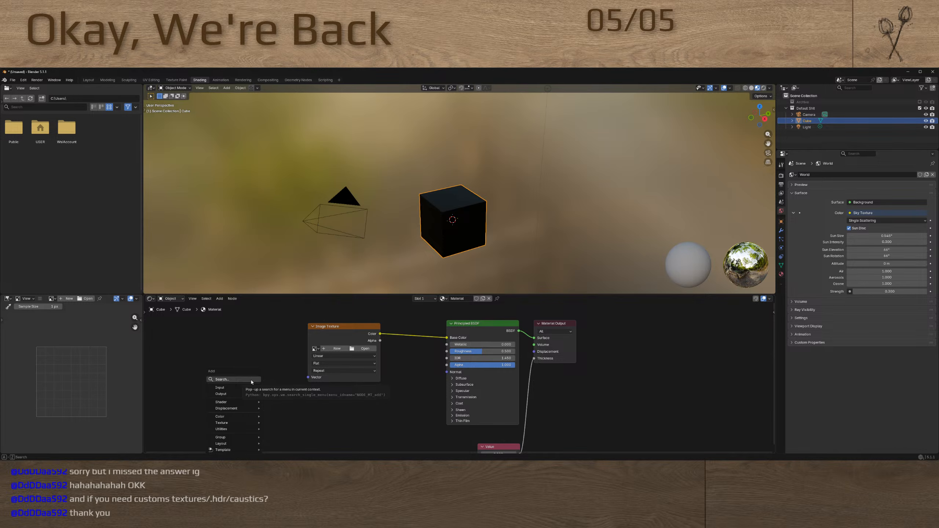
click(251, 380)
text(vor)
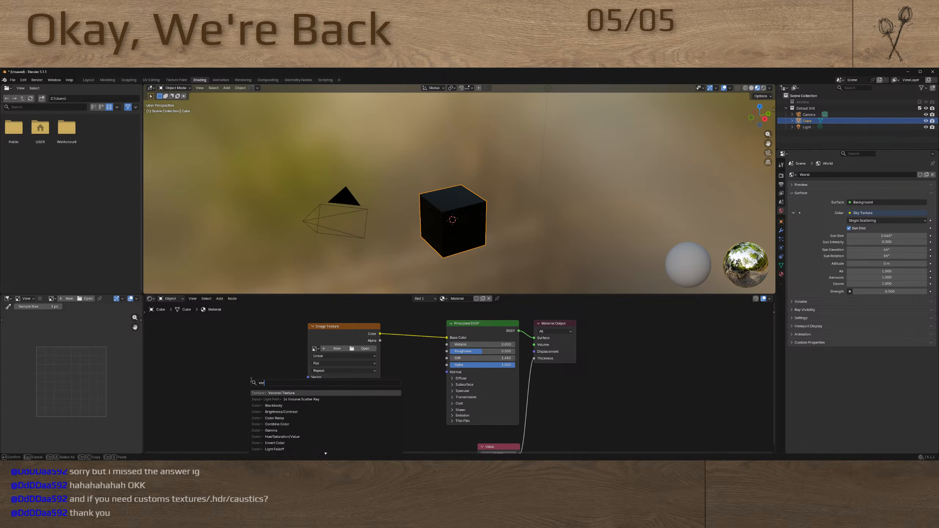
key(Return)
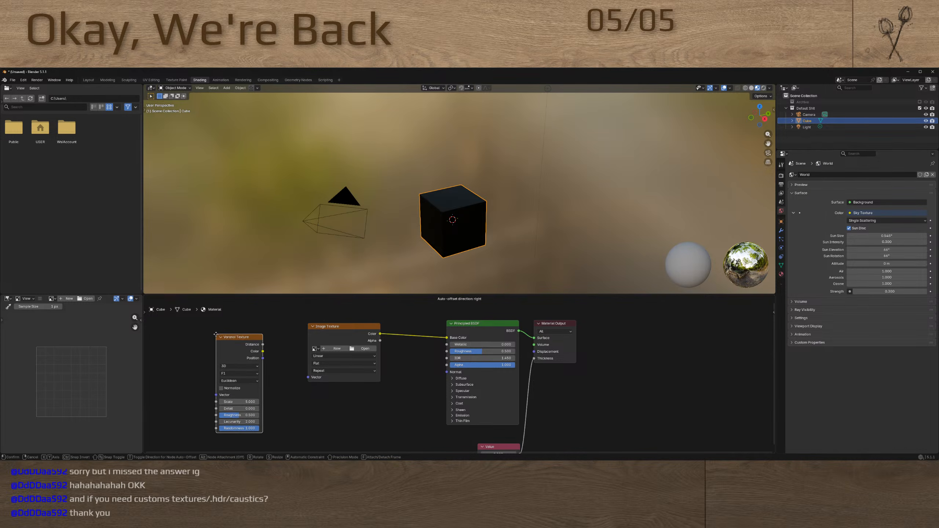
click(217, 334)
click(238, 344)
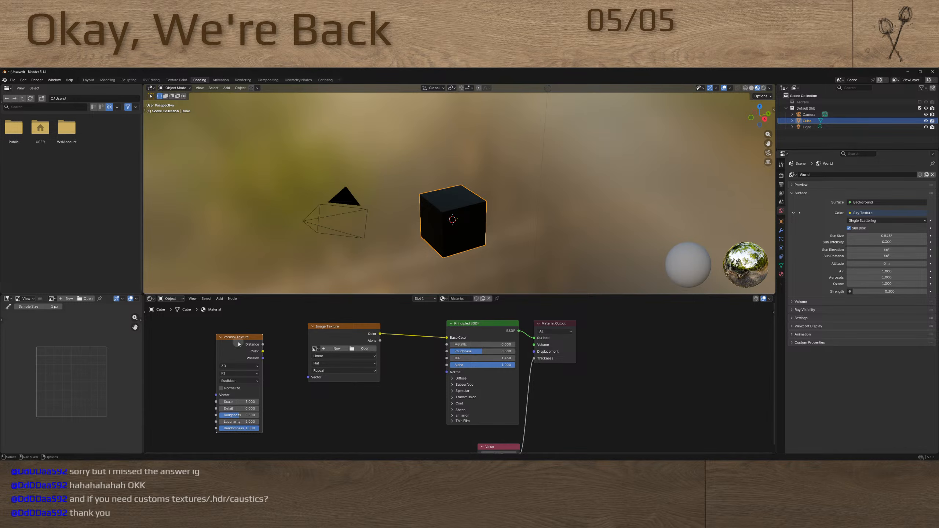
Reset the Voronoi Texture node's settings and delete the node
click(238, 408)
text(4.5)
key(Return)
click(229, 346)
key(BackSpace)
click(245, 340)
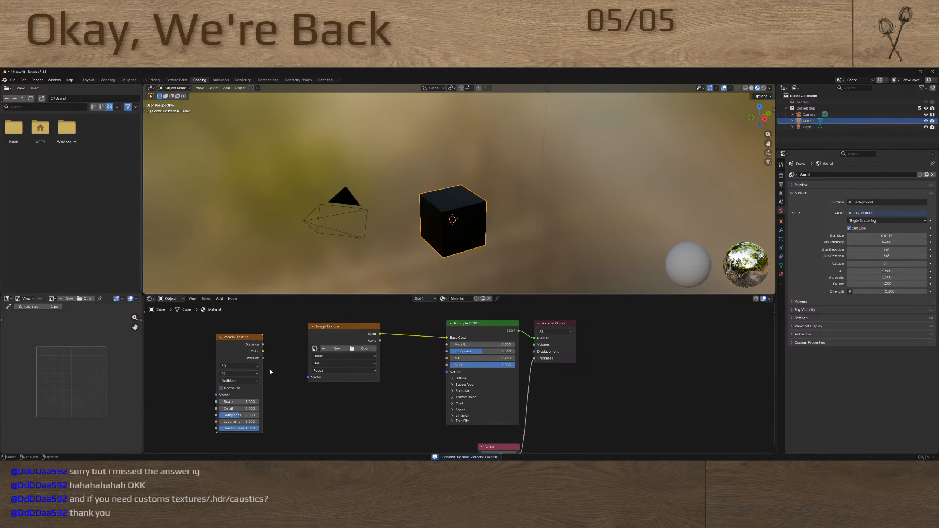
key(x)
Show the cube's material properties and examine the new-image options of the Image Texture node, without creating an image
click(333, 341)
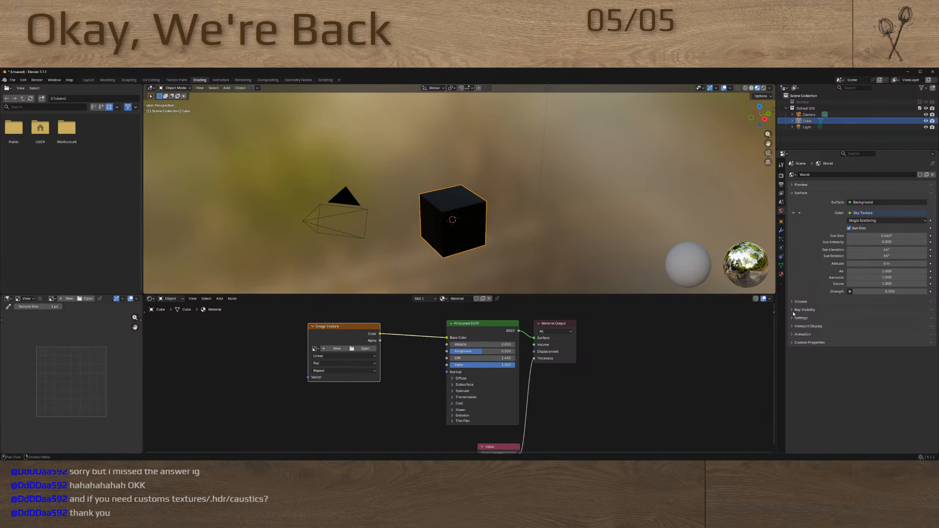
click(781, 274)
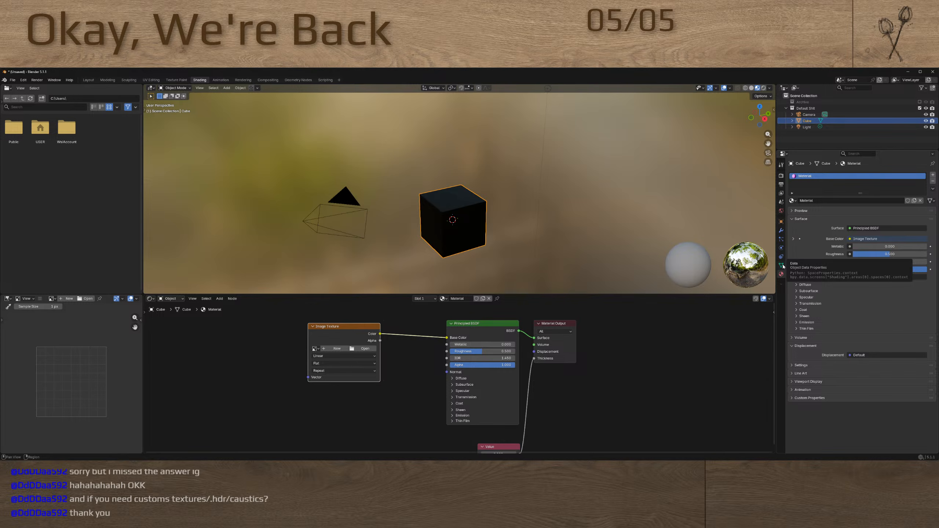
click(337, 349)
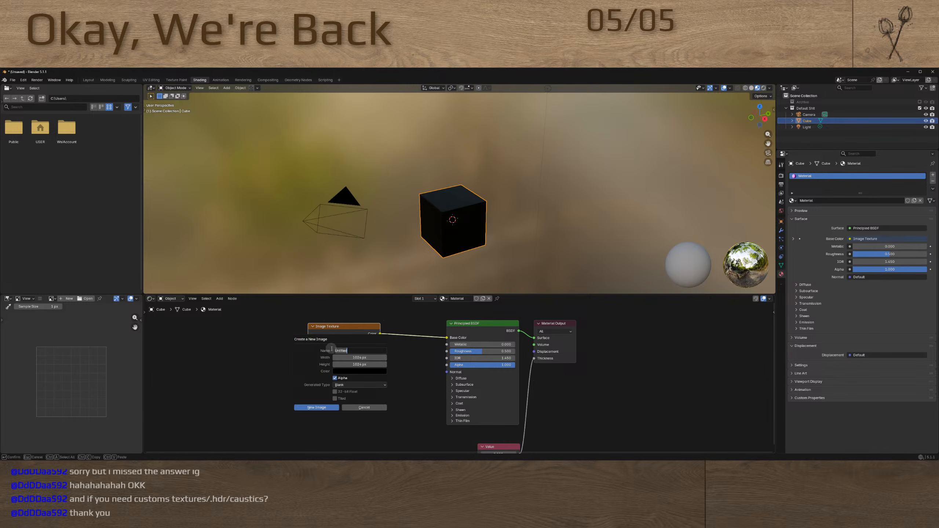
click(336, 356)
click(405, 352)
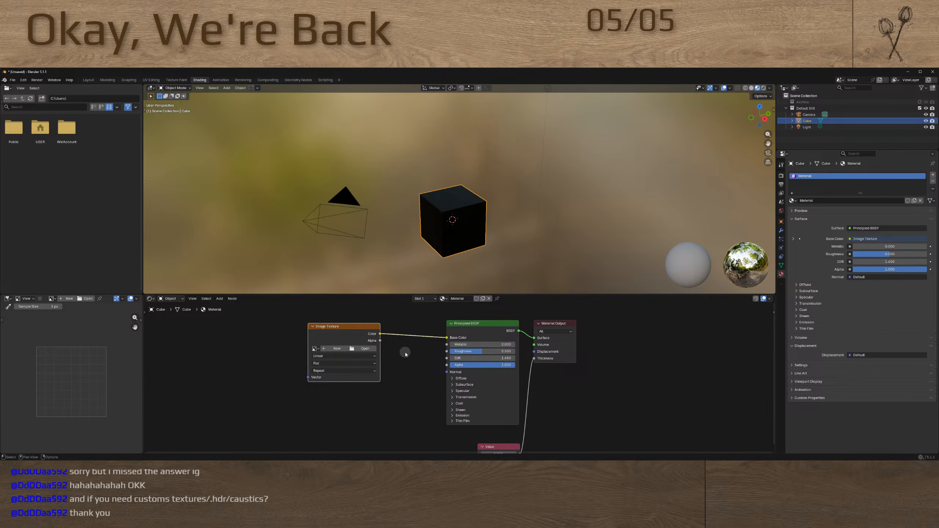
Check the brush texture properties in the Sculpting workspace and the visible properties tabs in the Layout workspace
click(129, 80)
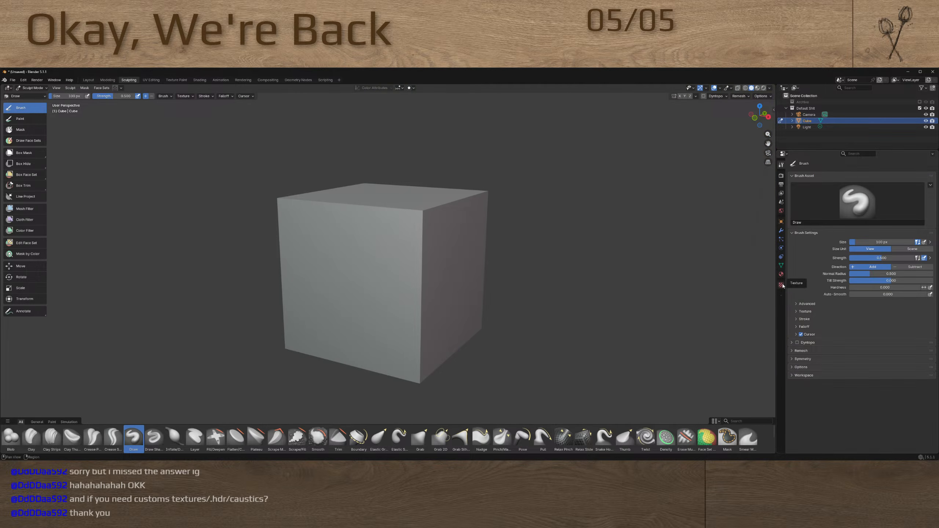
click(781, 284)
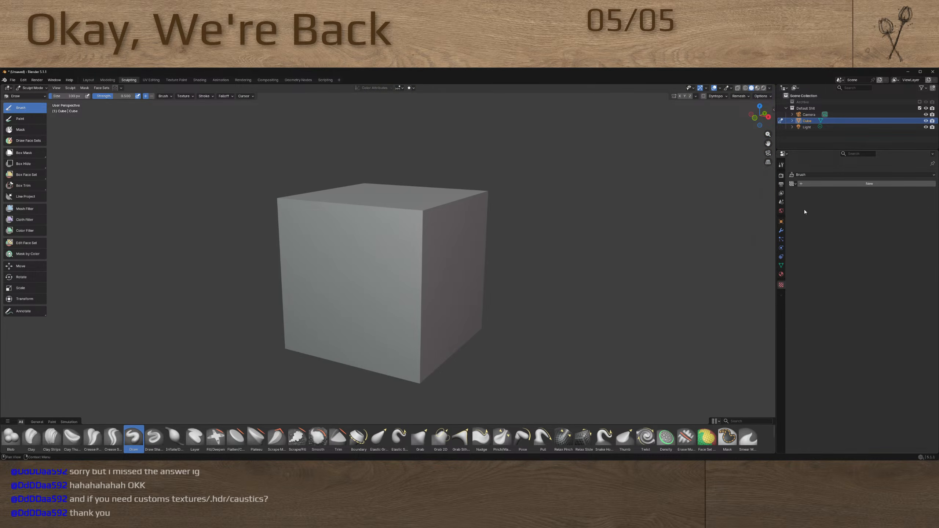
right_click(780, 295)
click(89, 80)
key(Tab)
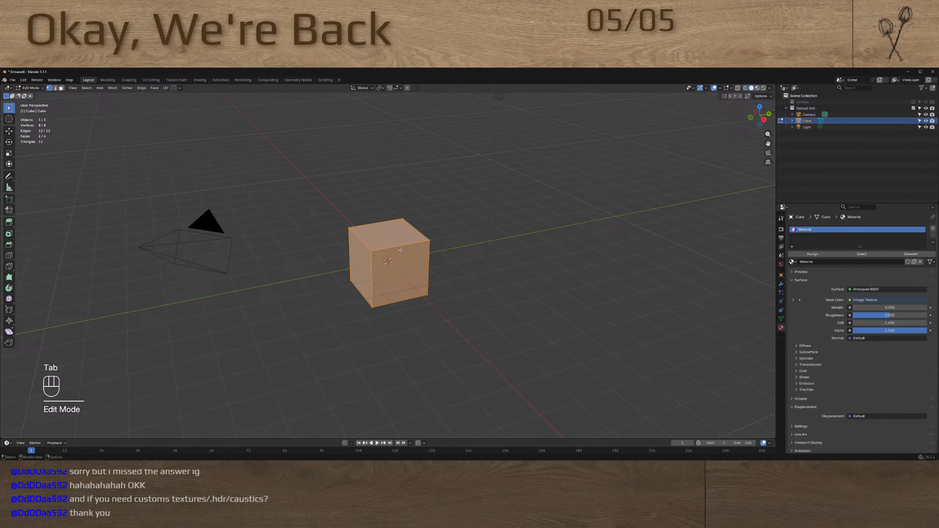
right_click(781, 322)
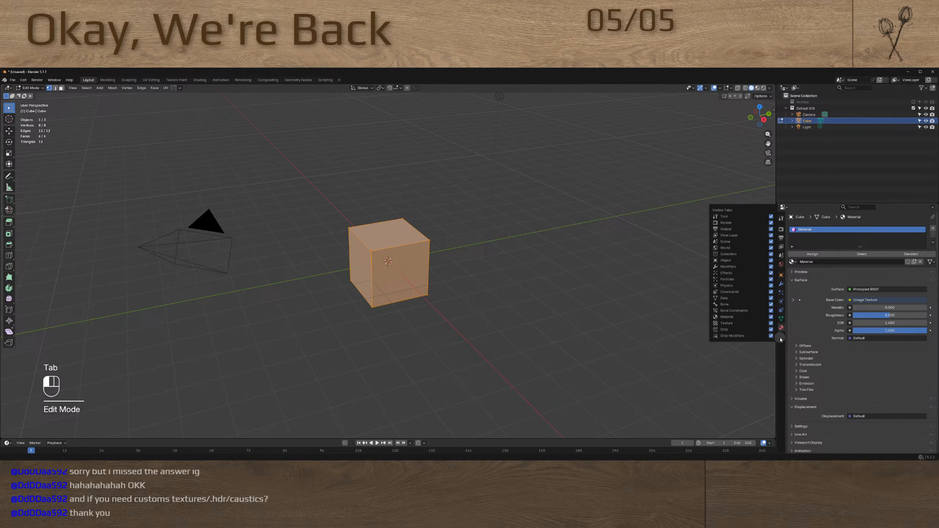
click(771, 323)
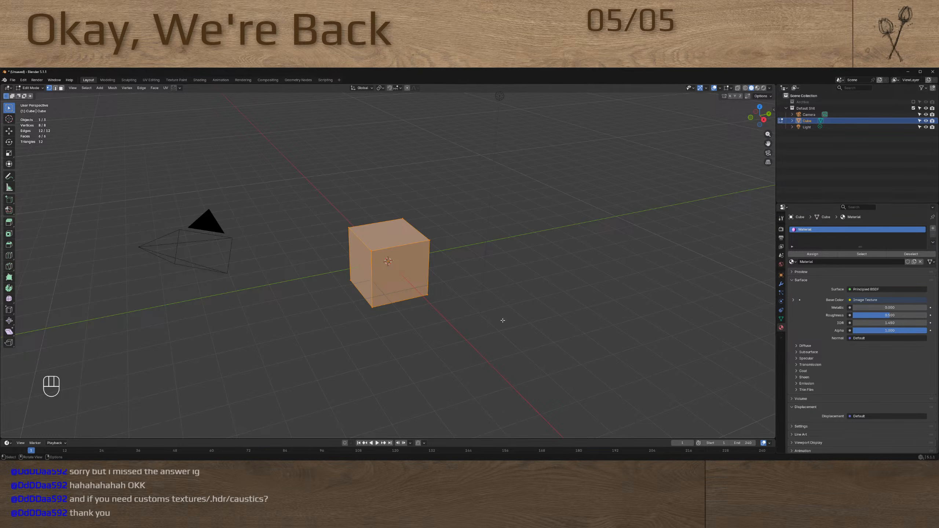
key(Tab)
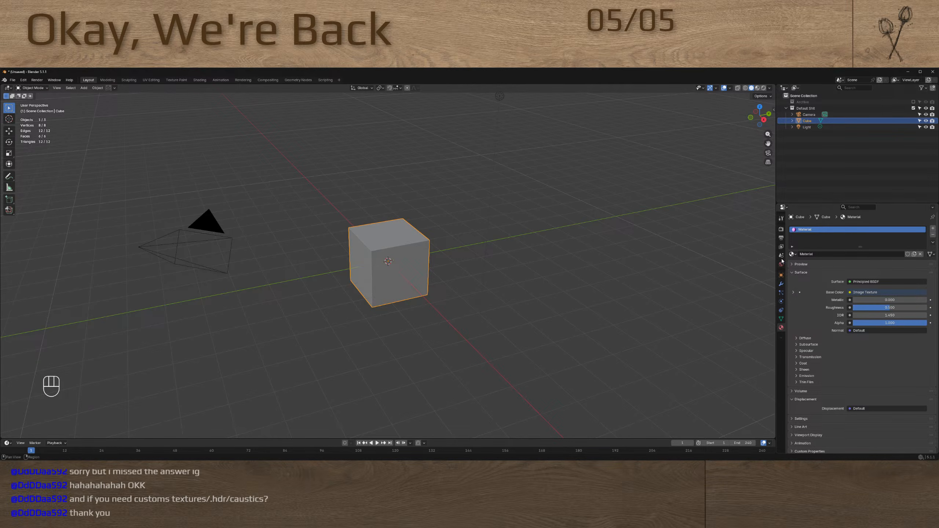
Create a new brush texture in the Sculpting workspace and set its type to Voronoi
click(129, 80)
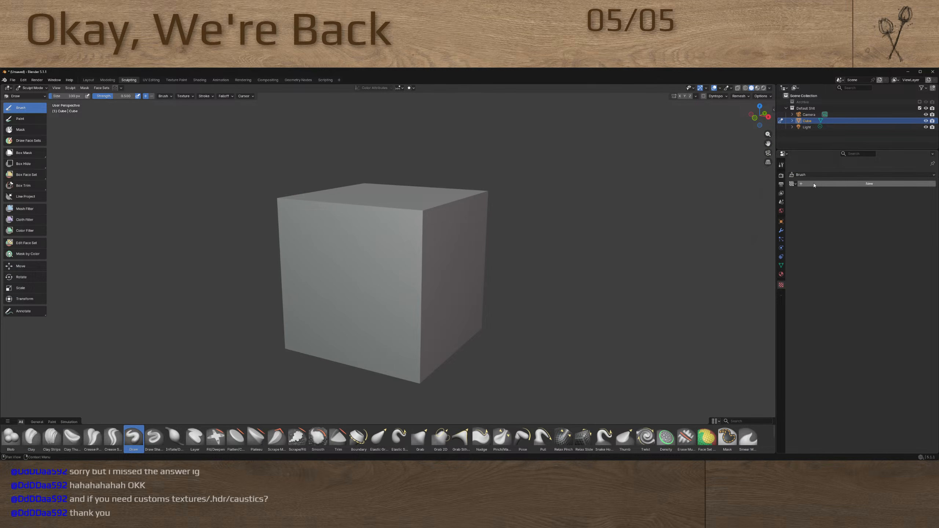
click(792, 184)
click(826, 175)
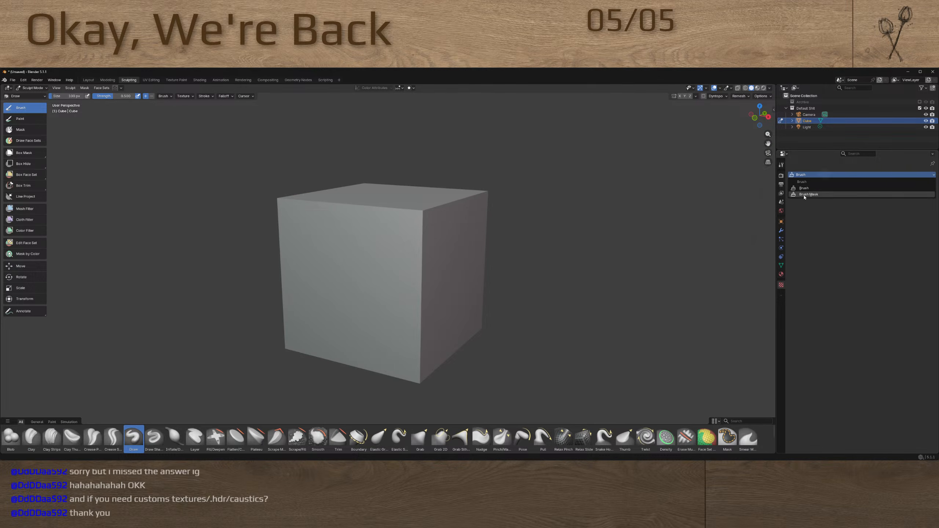
click(792, 184)
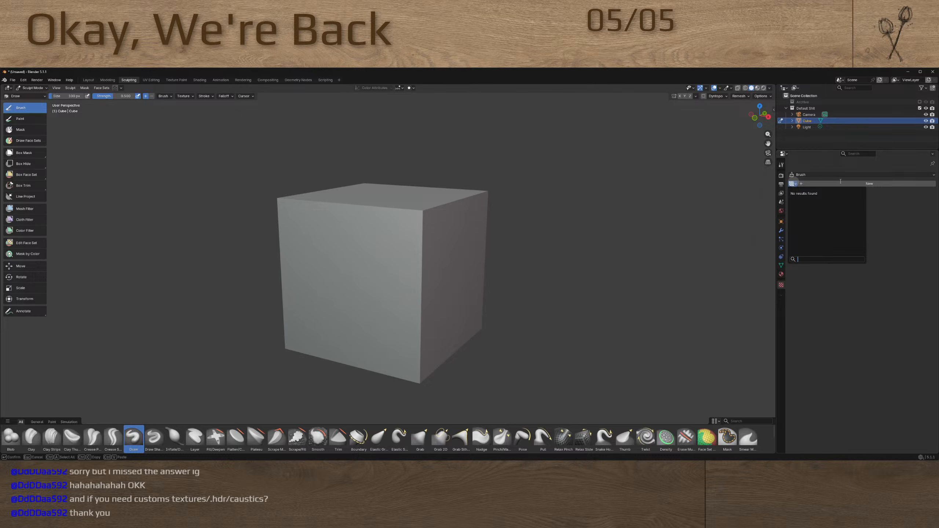
click(865, 184)
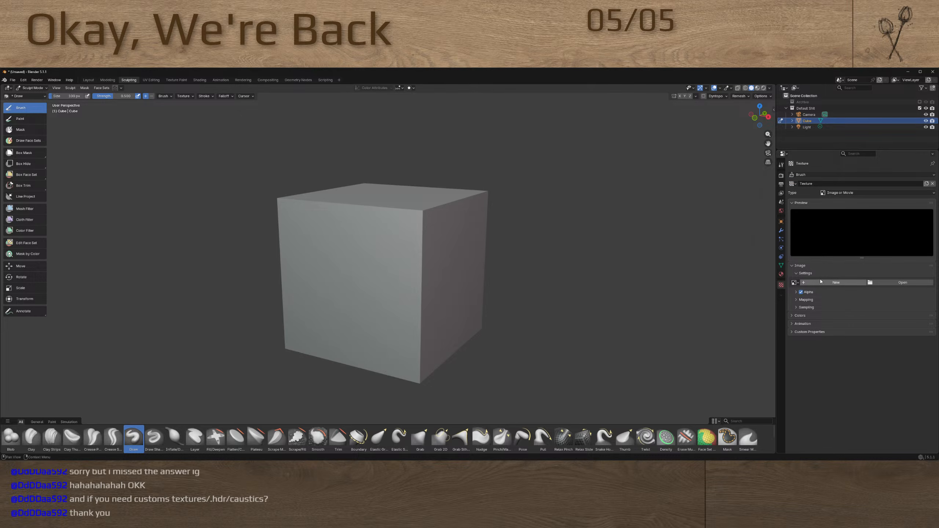
click(845, 193)
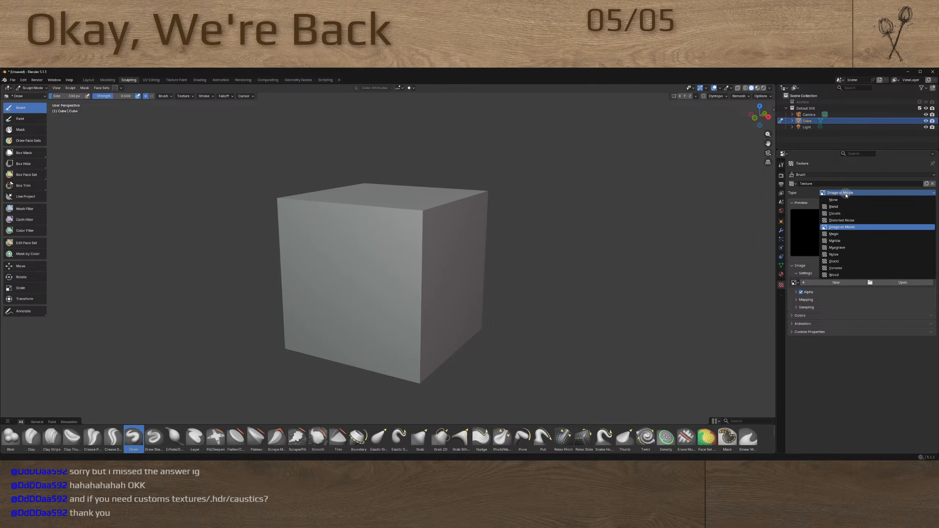
click(834, 268)
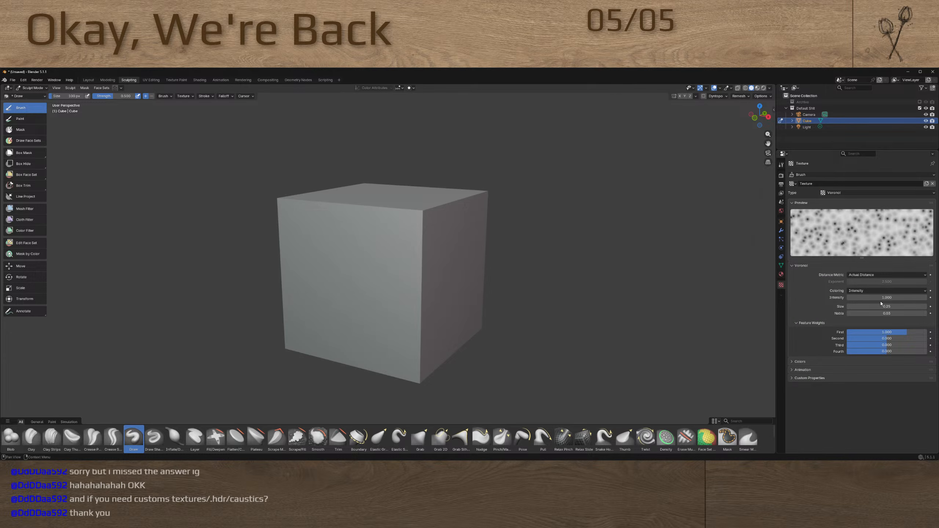
Try changing the Voronoi texture's intensity and size, checking the Noise node's settings in Unreal Editor for Fortnite in between
drag(863, 297, 138, 292)
key(alt+Tab)
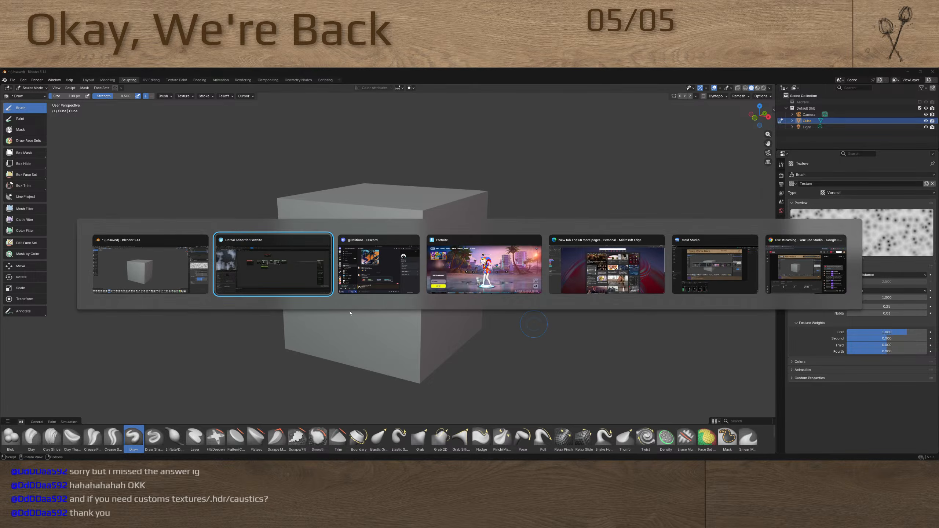
click(547, 192)
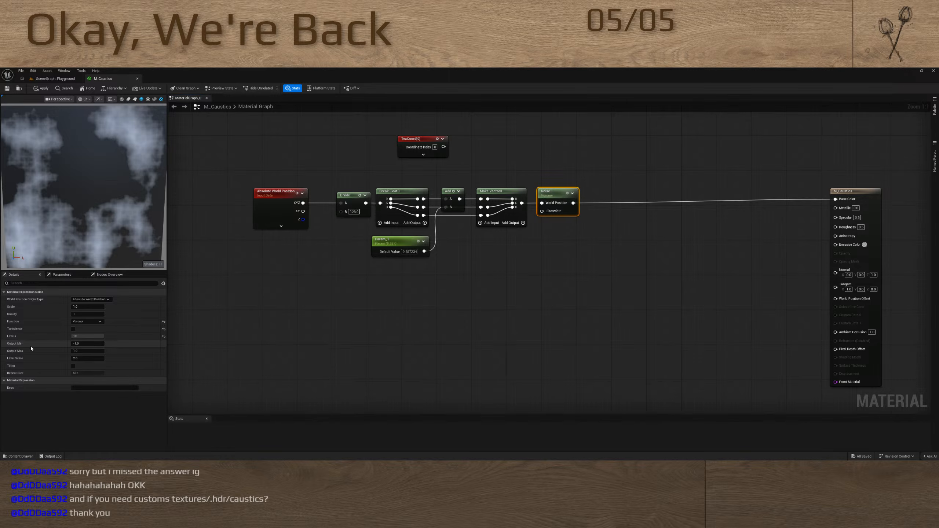
key(alt+Tab)
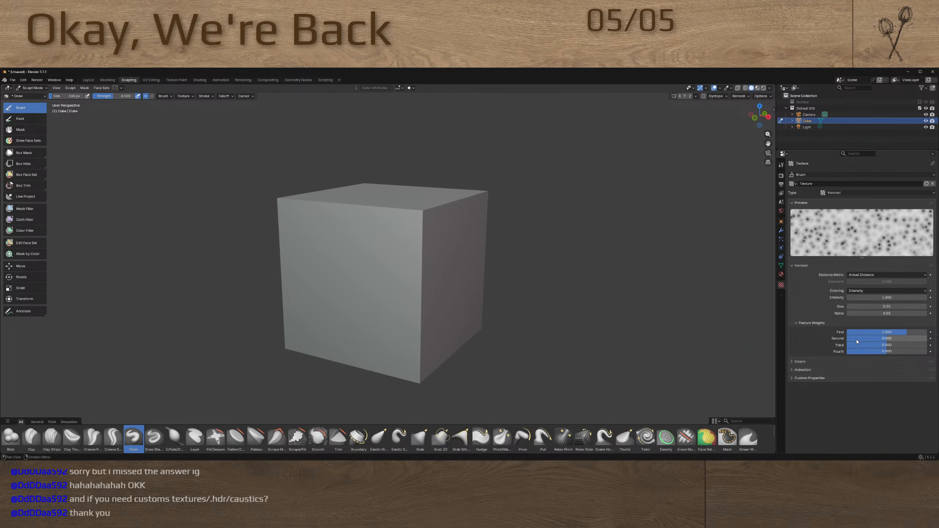
drag(869, 310, 160, 315)
key(Escape)
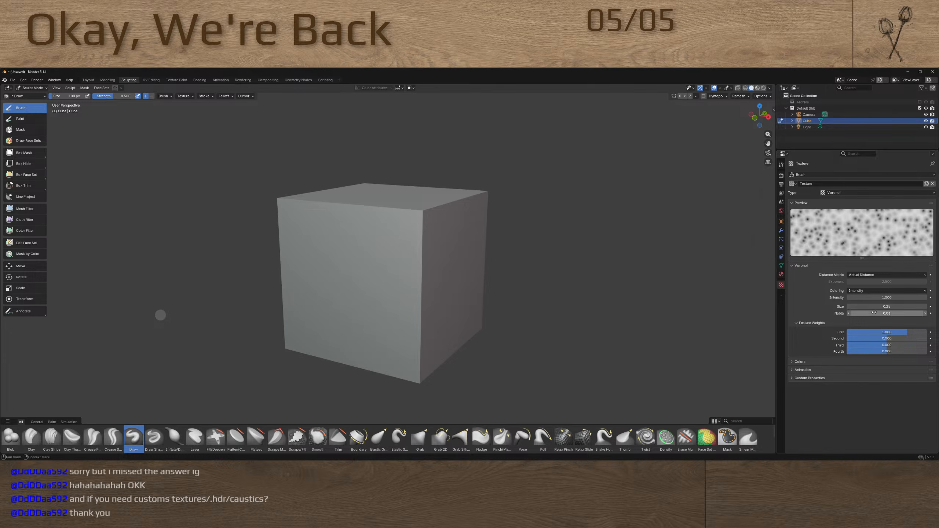
Adjust the Voronoi texture's feature weights: lower the first and second, raise the third to about 1.3, and set the fourth to 0.5
click(794, 363)
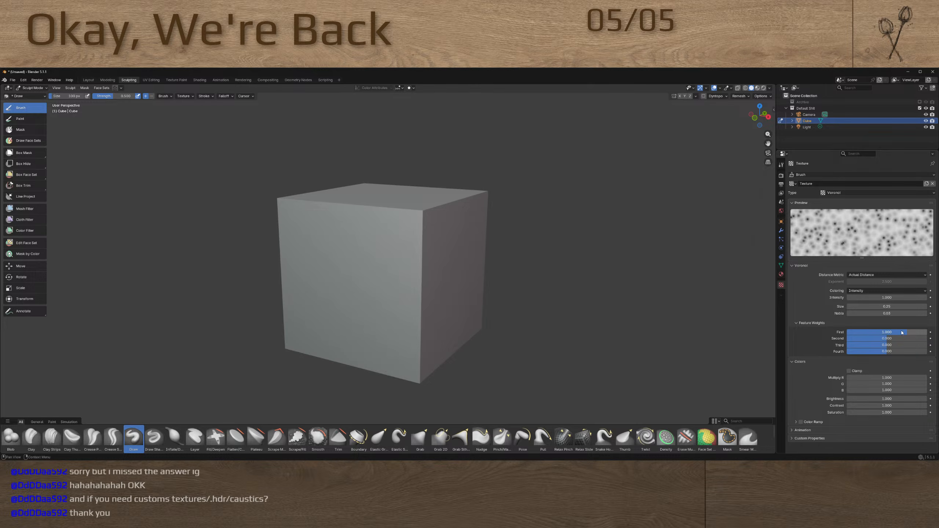
drag(901, 332, 105, 328)
drag(890, 332, 854, 338)
mouse_move(95, 338)
mouse_down()
mouse_move(181, 338)
mouse_move(108, 343)
mouse_up()
drag(863, 344, 886, 352)
text(0.5)
key(Return)
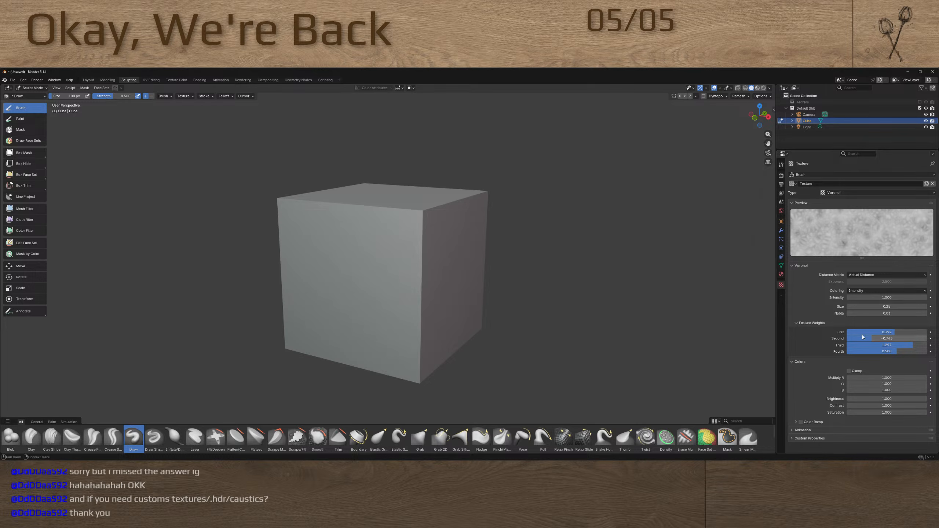
Check the Voronoi coloring options and close Blender without saving the file
click(872, 292)
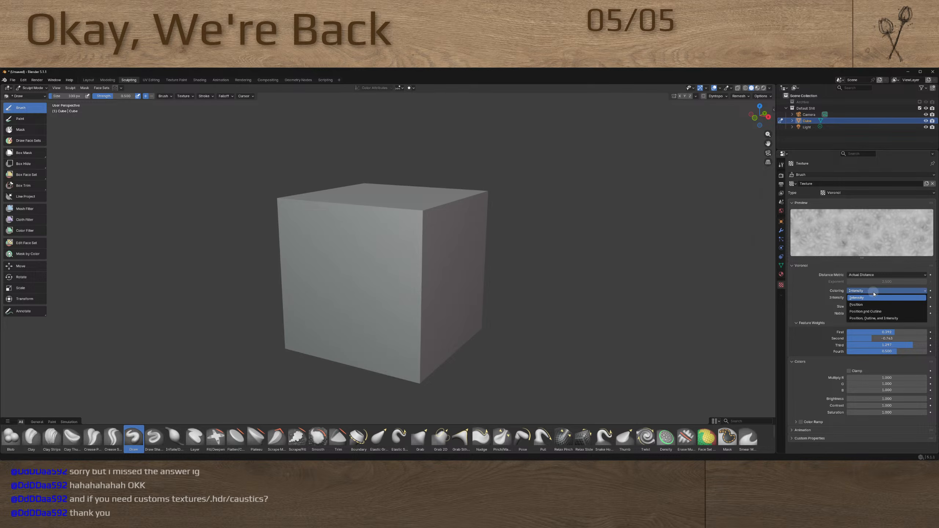
click(874, 294)
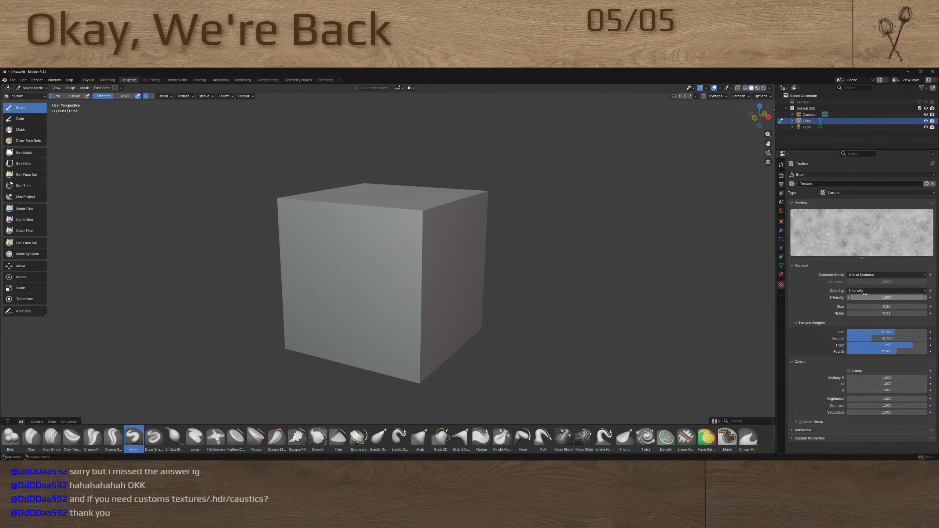
click(932, 72)
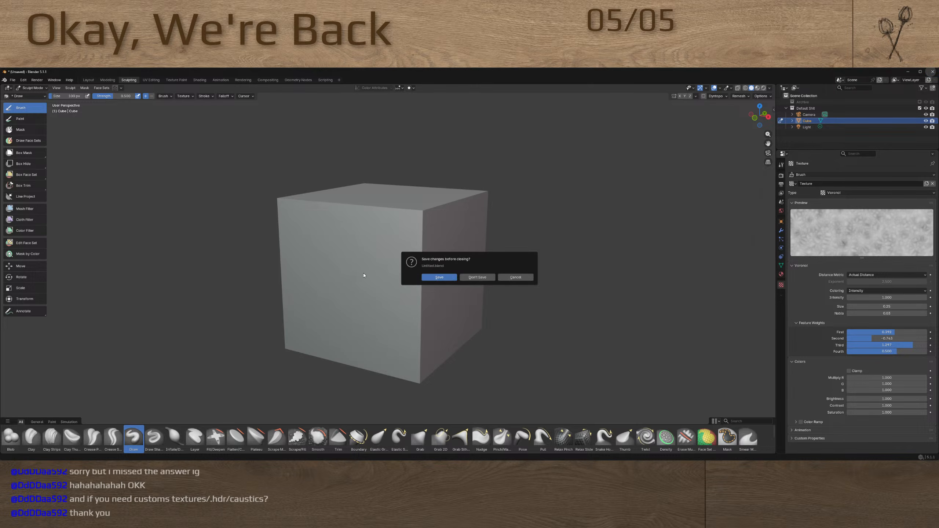
click(477, 280)
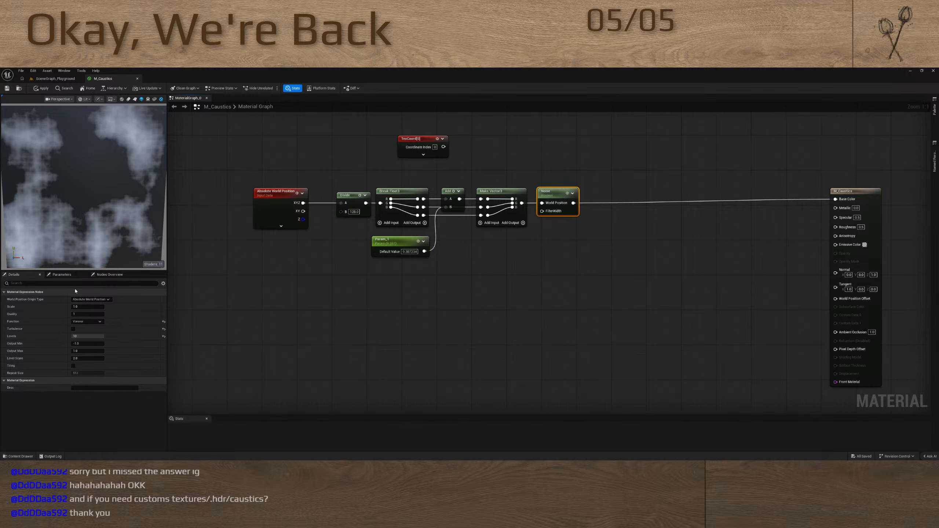
Reduce the Levels of the Noise node in M_Caustics to 1
click(94, 336)
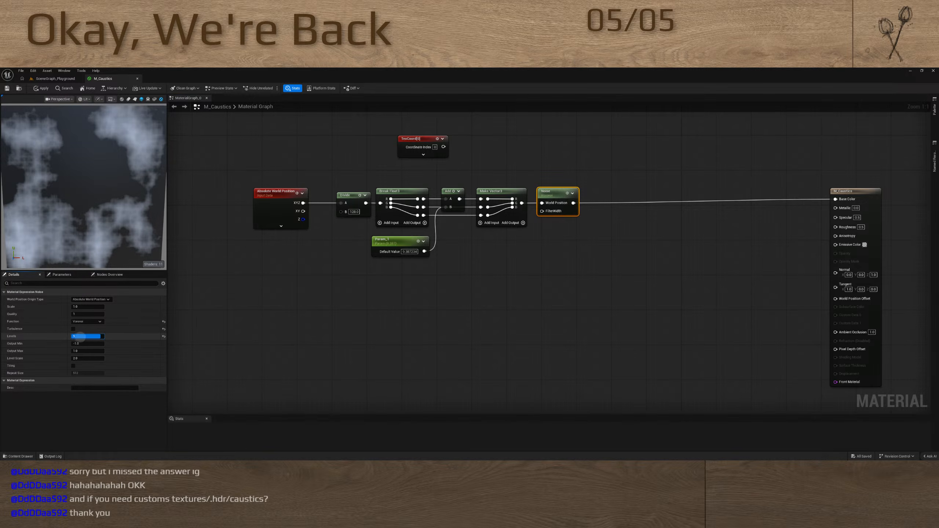
drag(80, 336, 19, 337)
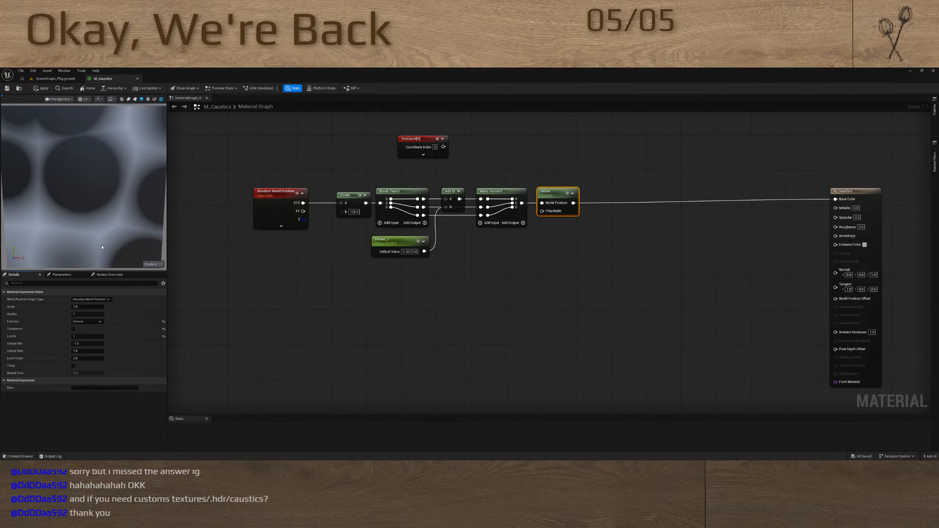
scroll(102, 247, down, 5)
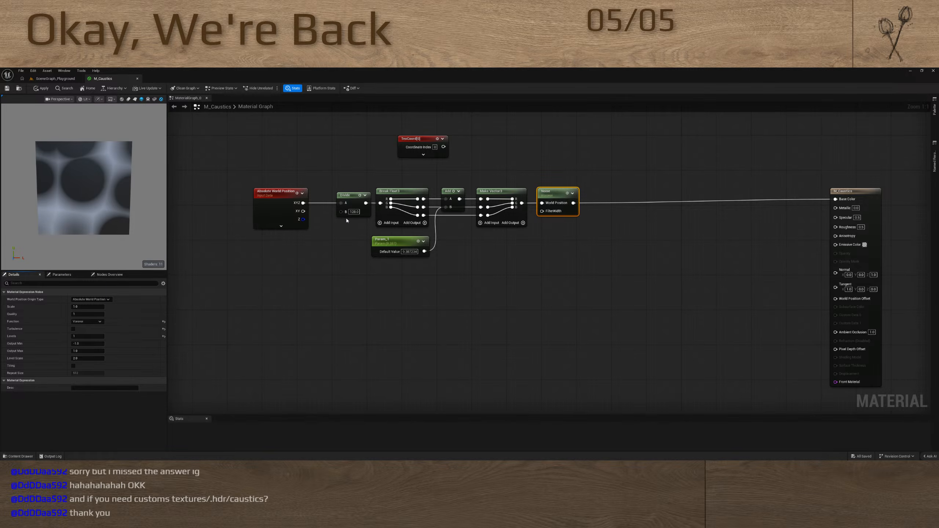
Set the B value of the Divide node to 64 to scale the noise pattern
click(354, 212)
text(64)
key(Return)
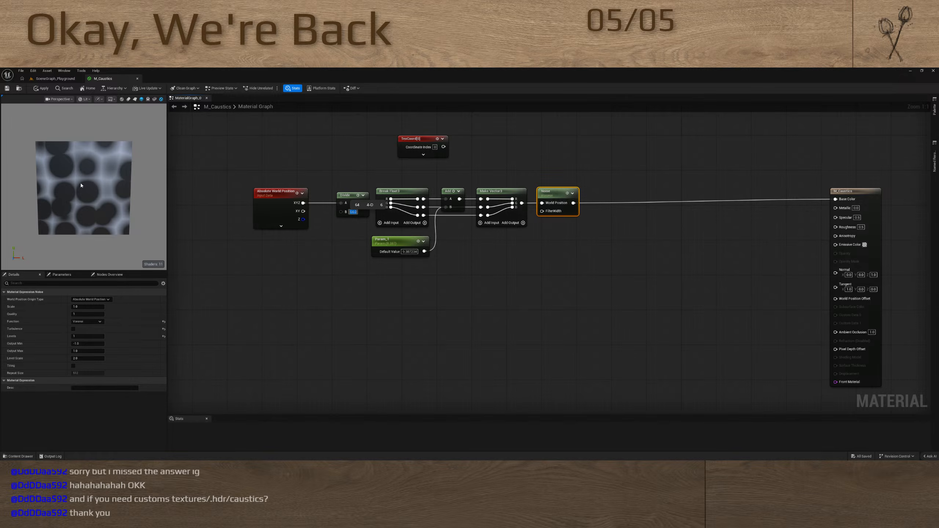
scroll(102, 191, up, 5)
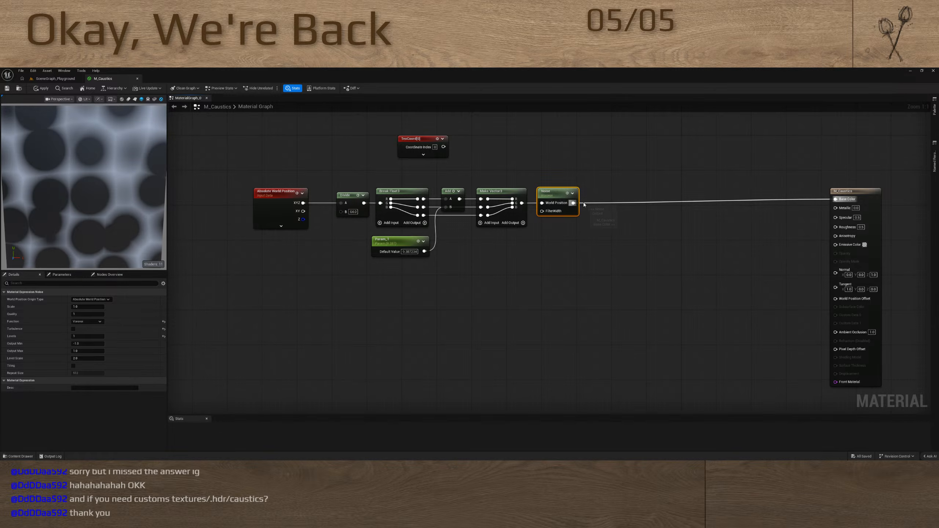
Insert a Power node between Noise and Base Color, with a scalar parameter of about 5.8 connected to its Exp input
drag(835, 199, 532, 282)
key(e)
key(s)
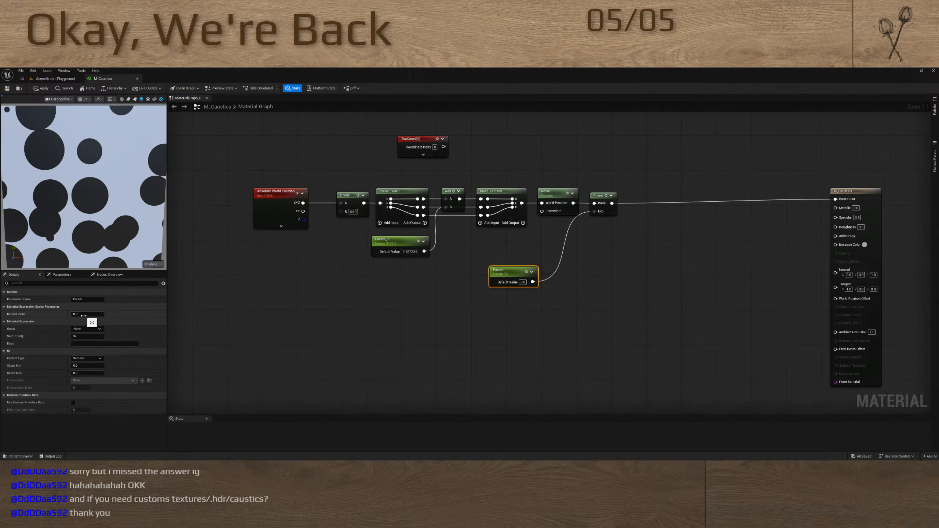
drag(83, 315, 138, 317)
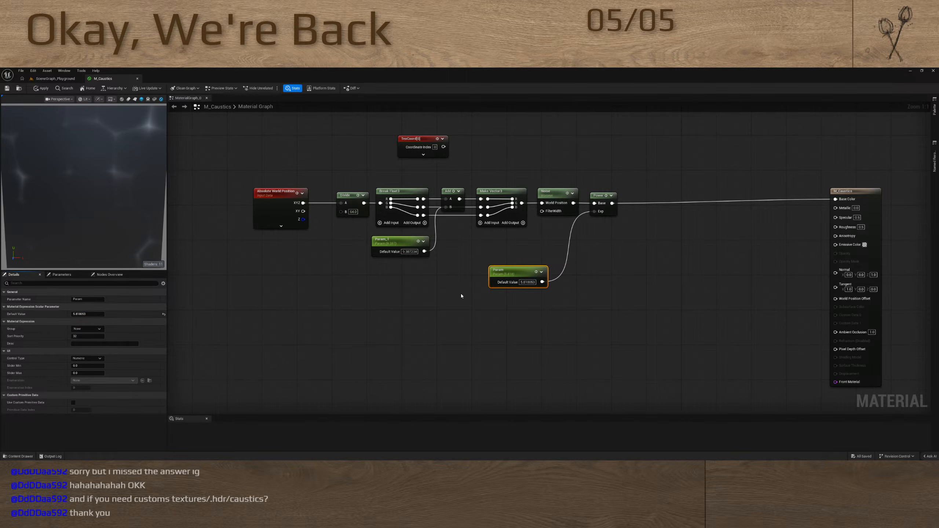
Move the Power node and its exponent parameter below the main row of nodes
drag(514, 273, 554, 269)
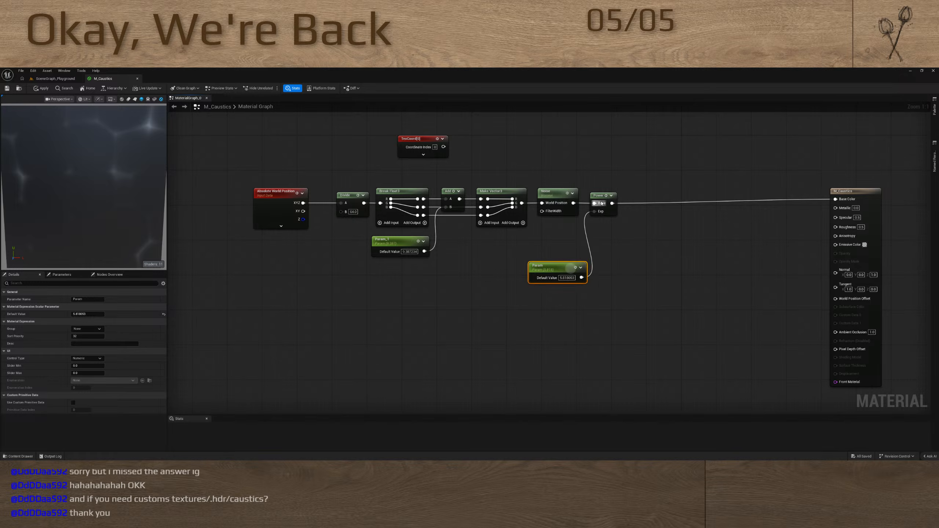
drag(601, 201, 633, 252)
drag(564, 268, 577, 274)
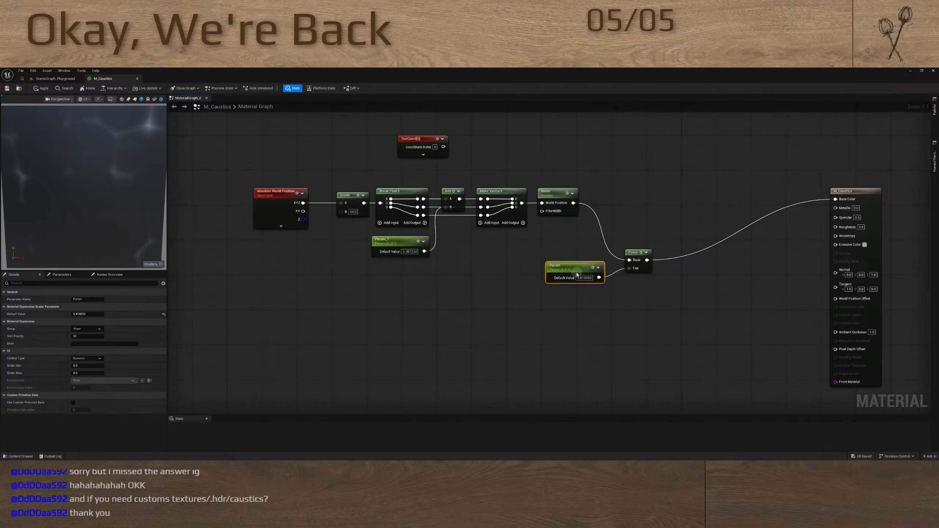
Add a CheapContrast node fed by the Noise output and connect its Result to Base Color
drag(835, 199, 745, 209)
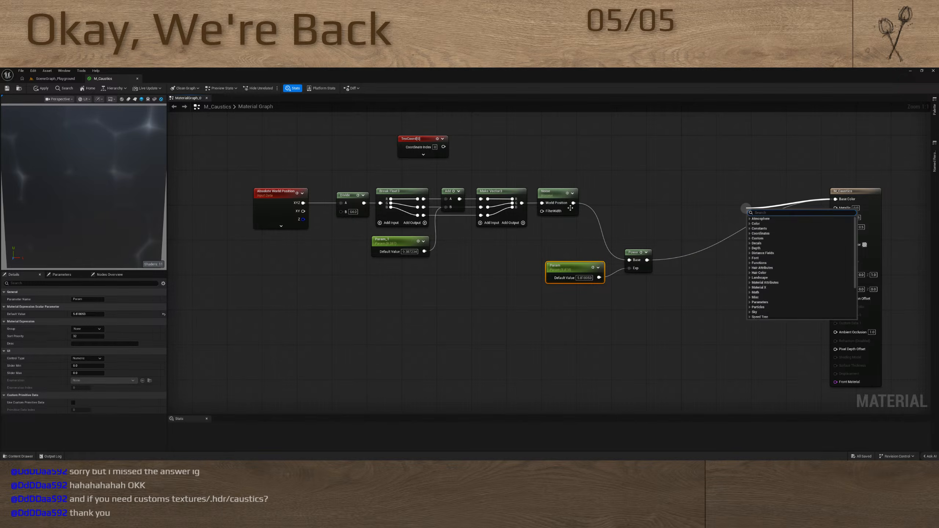
drag(573, 203, 668, 202)
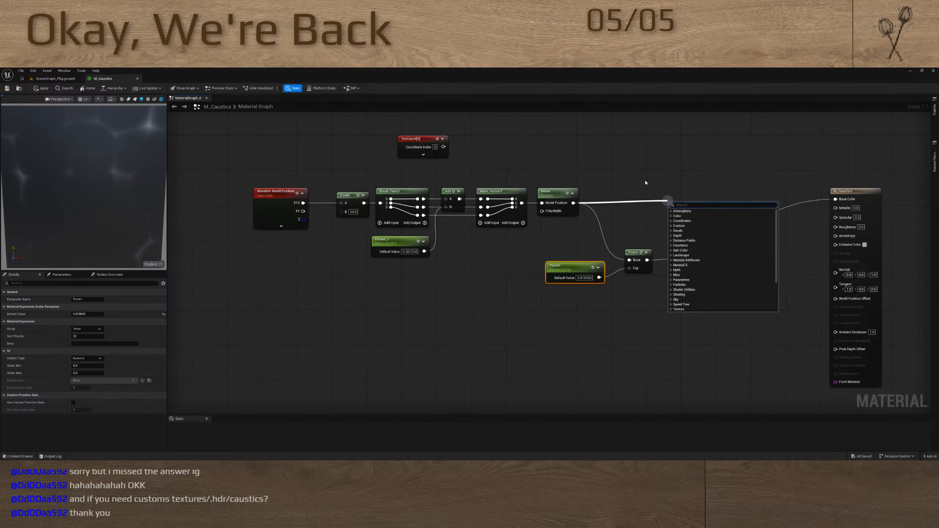
text(cheap)
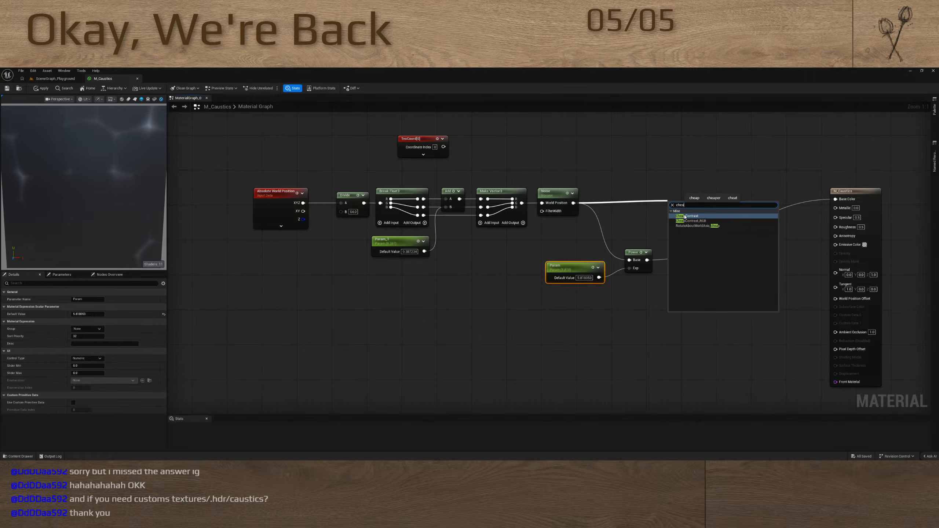
click(685, 216)
drag(704, 208, 835, 200)
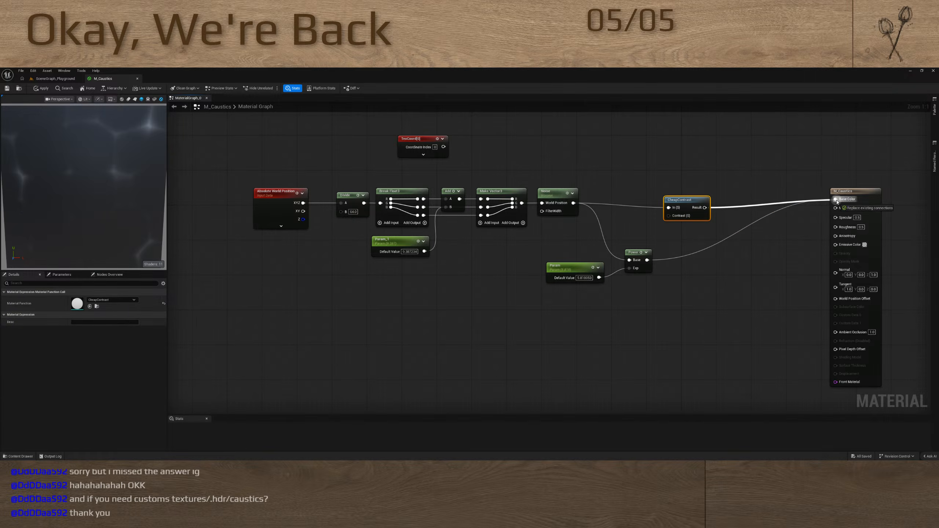
Add a scalar parameter to the CheapContrast node's Contrast input and set its default value to about -0.6
drag(669, 216, 637, 339)
key(s)
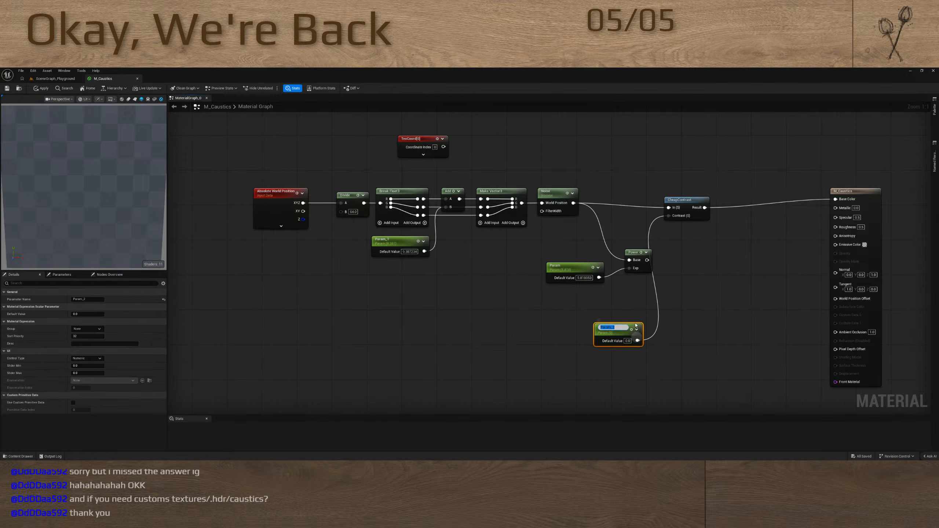
key(Return)
drag(89, 313, 66, 328)
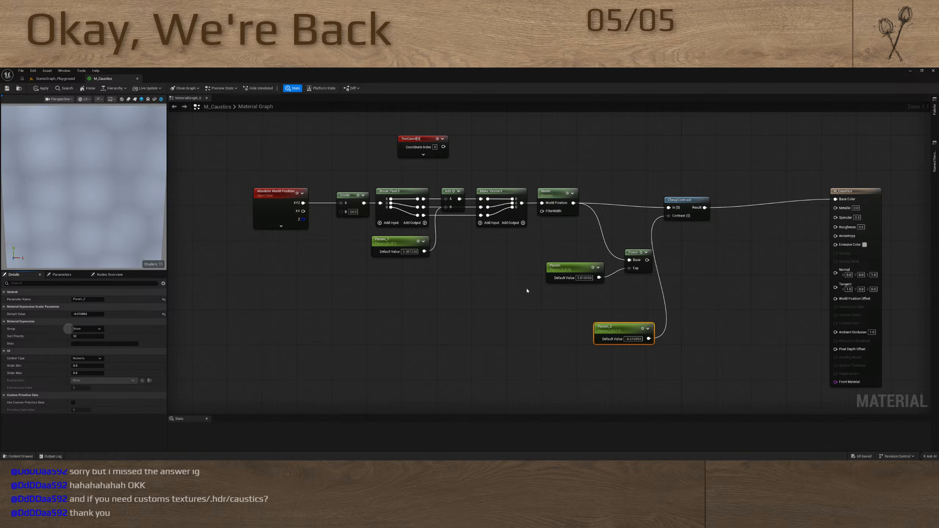
Delete the Power node together with its exponent parameter
drag(615, 324, 603, 319)
drag(581, 241, 666, 276)
key(Delete)
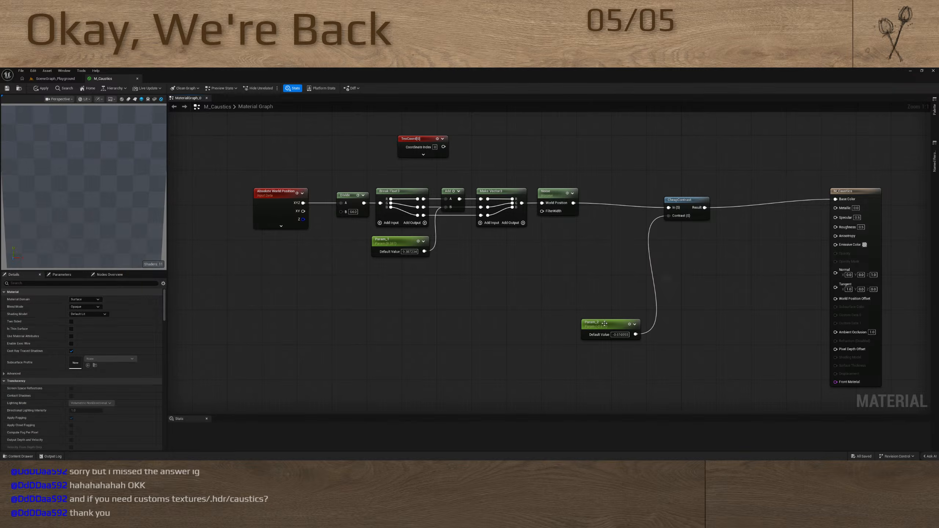
Move the CheapContrast node and its contrast parameter closer to the Noise node
drag(607, 323, 577, 258)
drag(687, 200, 635, 195)
drag(581, 265, 547, 251)
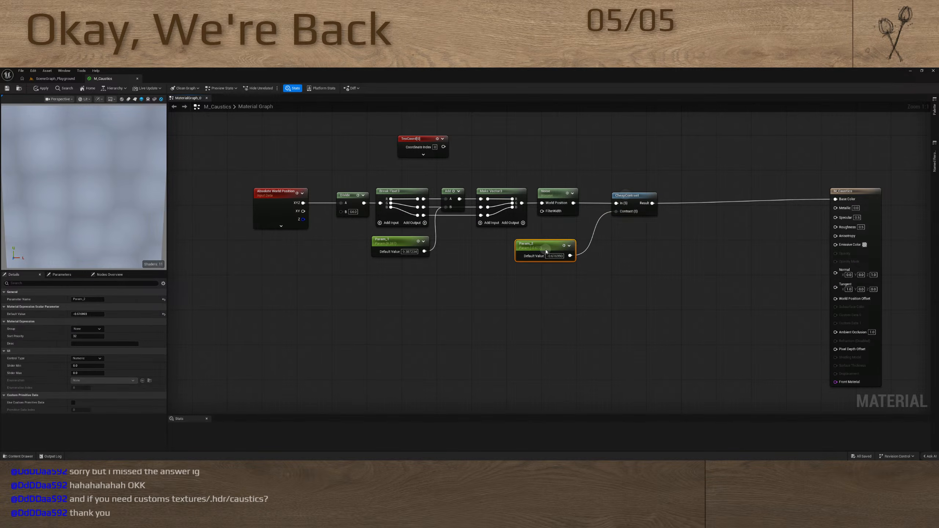
Insert a Saturate node between CheapContrast and Base Color, placed right beside CheapContrast
drag(835, 200, 739, 212)
text(satura)
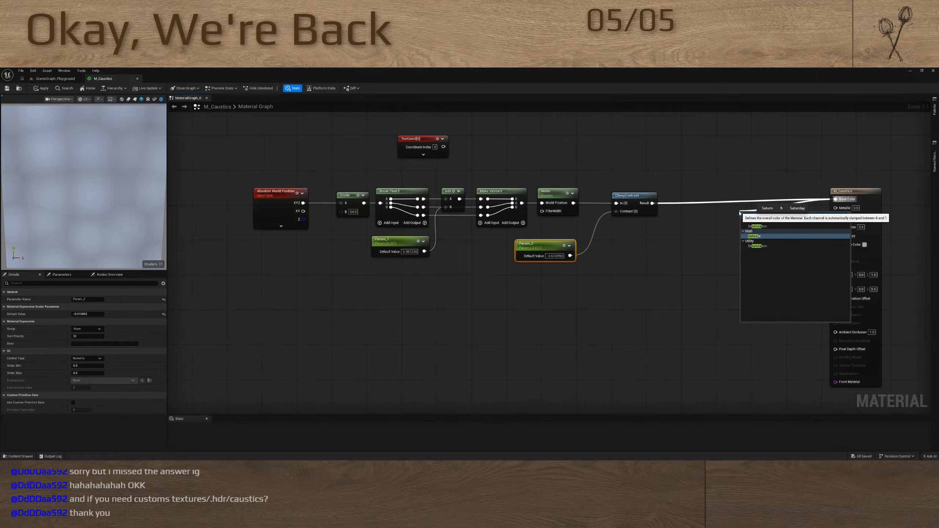
key(Return)
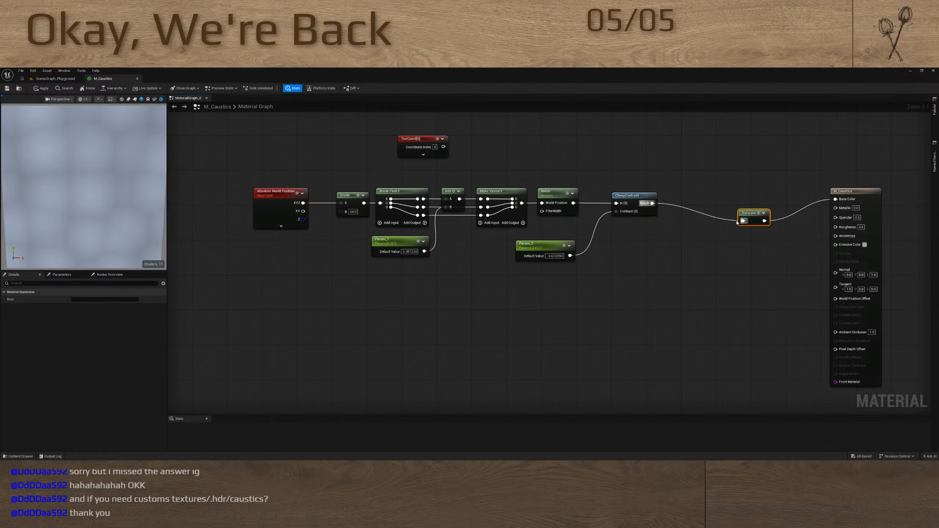
drag(745, 214, 678, 197)
Insert a SmoothStep node between Saturate and Base Color, with a new scalar parameter connected to its Min input
drag(835, 199, 778, 205)
text(Smoot)
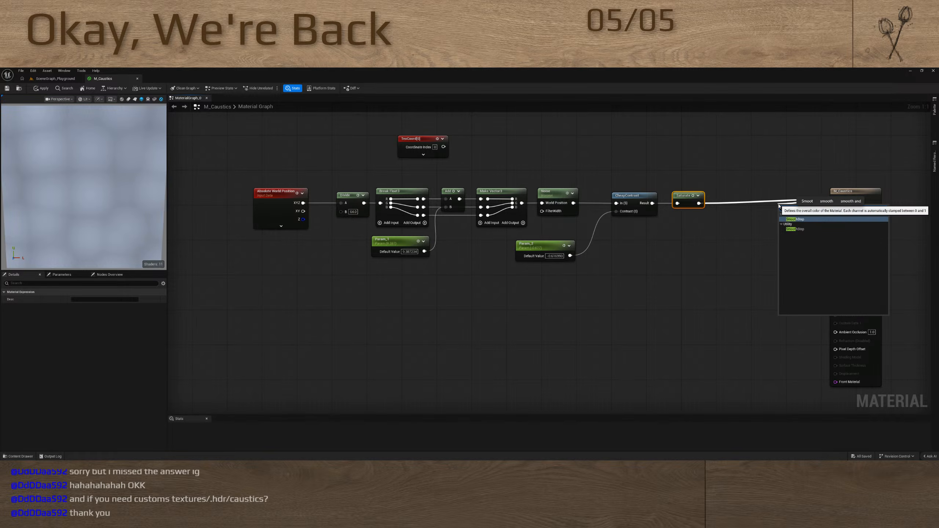
key(Return)
drag(792, 204, 678, 253)
key(s)
key(Return)
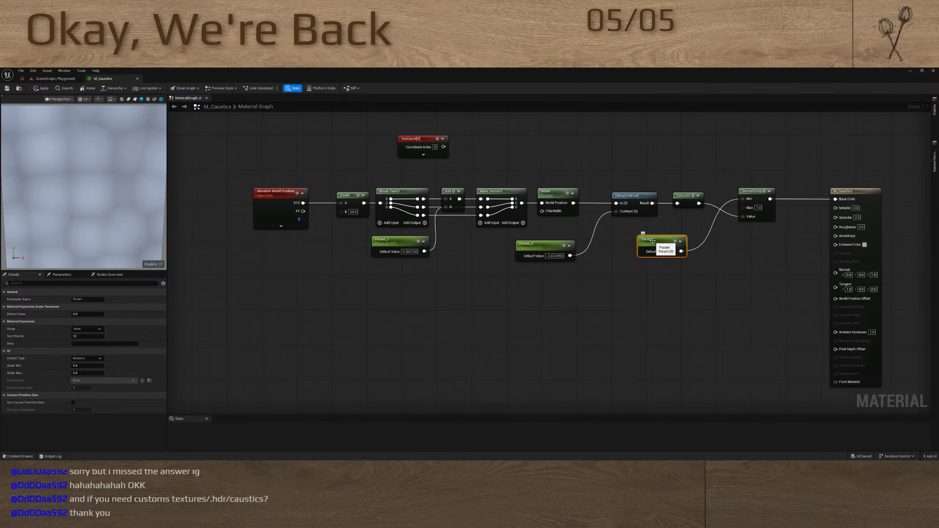
Adjust the SmoothStep Min parameter, starting from 0.56, and move the material output node farther from SmoothStep
click(88, 314)
text(0.56)
key(Return)
mouse_move(91, 316)
mouse_down()
mouse_move(26, 317)
mouse_move(95, 320)
mouse_up()
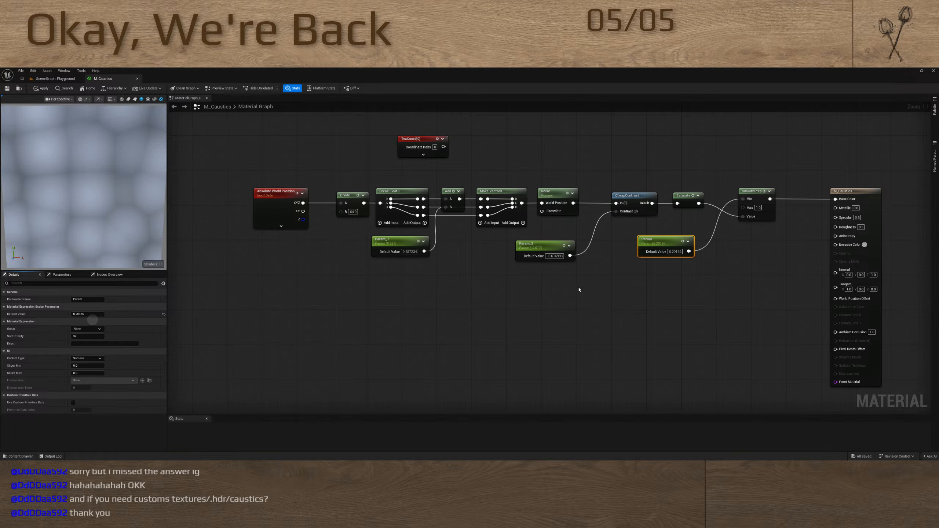
drag(865, 214, 913, 214)
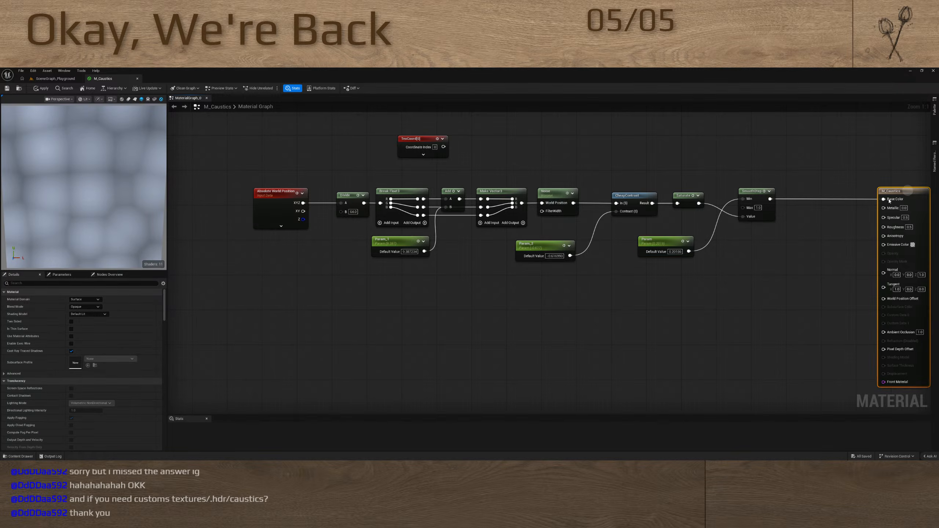
Try feeding the scalar parameter into SmoothStep's Max input instead of Min and adjust its default value
alt+click(710, 242)
drag(689, 251, 743, 208)
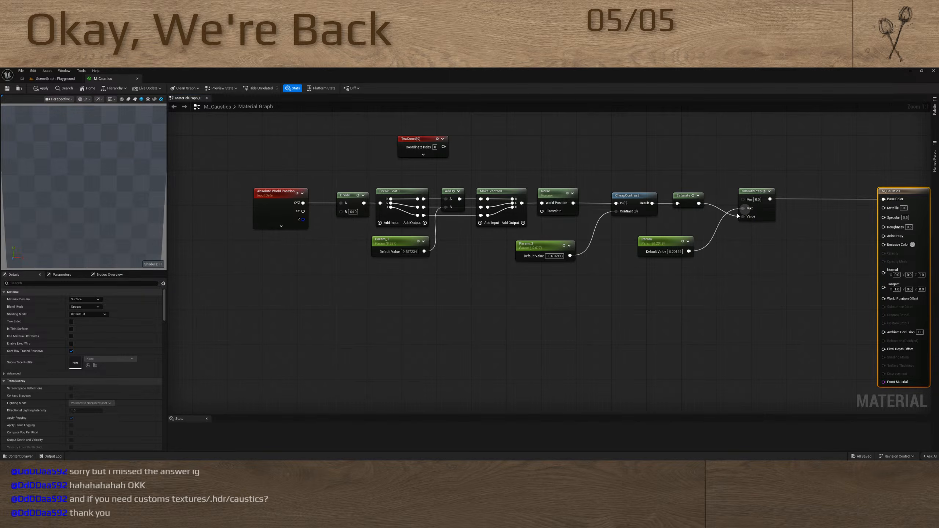
click(658, 240)
mouse_move(88, 314)
mouse_down()
mouse_move(132, 314)
mouse_move(72, 318)
mouse_move(91, 315)
mouse_up()
click(710, 308)
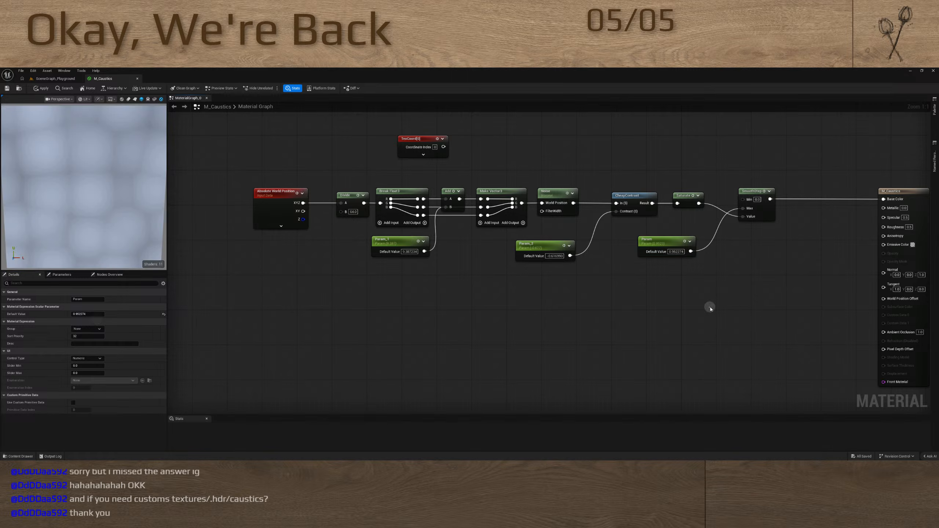
Reconnect the scalar parameter to SmoothStep's Min input and lower its default value slightly below zero
drag(690, 251, 743, 216)
drag(883, 199, 846, 202)
click(661, 245)
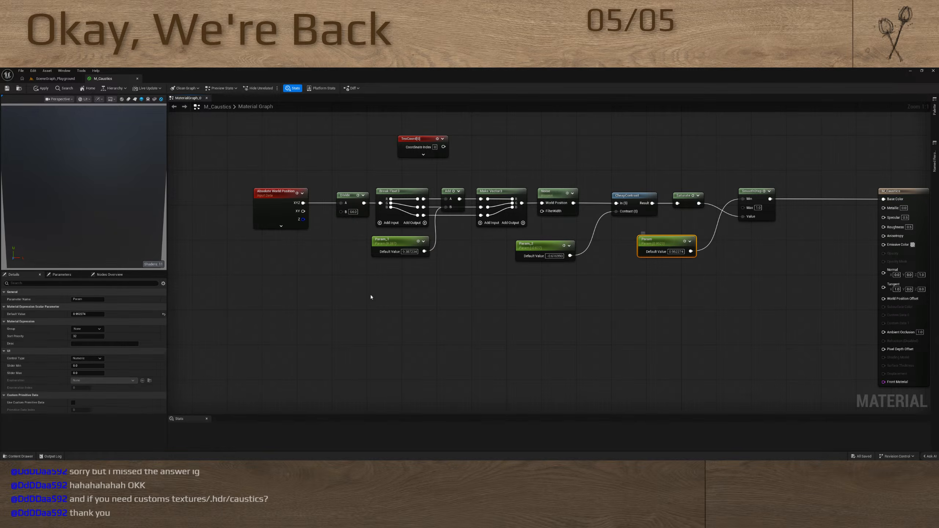
drag(84, 315, 63, 316)
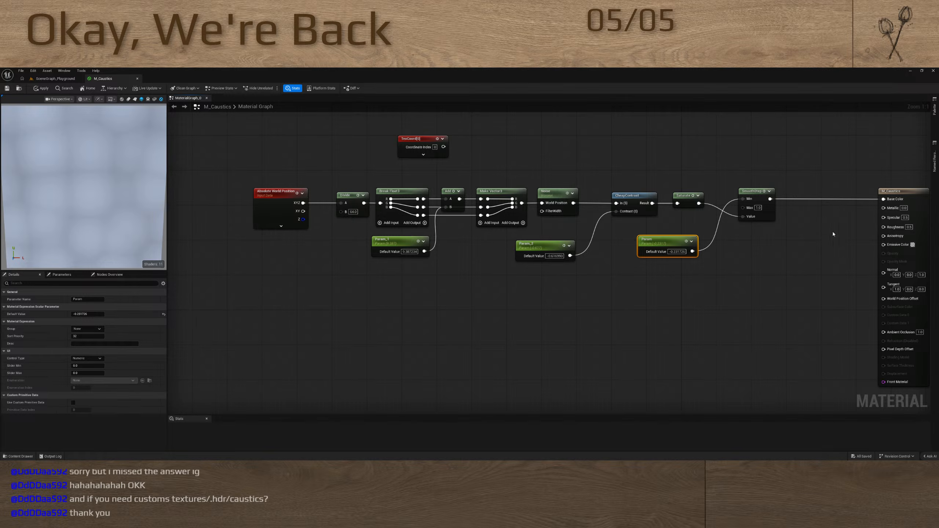
Insert a 1-x node between SmoothStep and Base Color, comparing it with the Noise, CheapContrast, Saturate and SmoothStep outputs on Base Color
drag(883, 198, 835, 206)
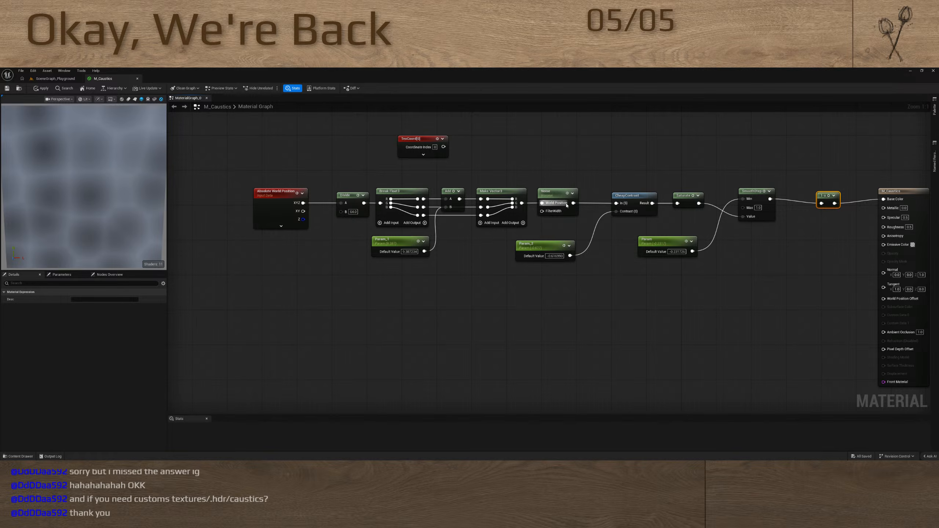
drag(574, 203, 883, 200)
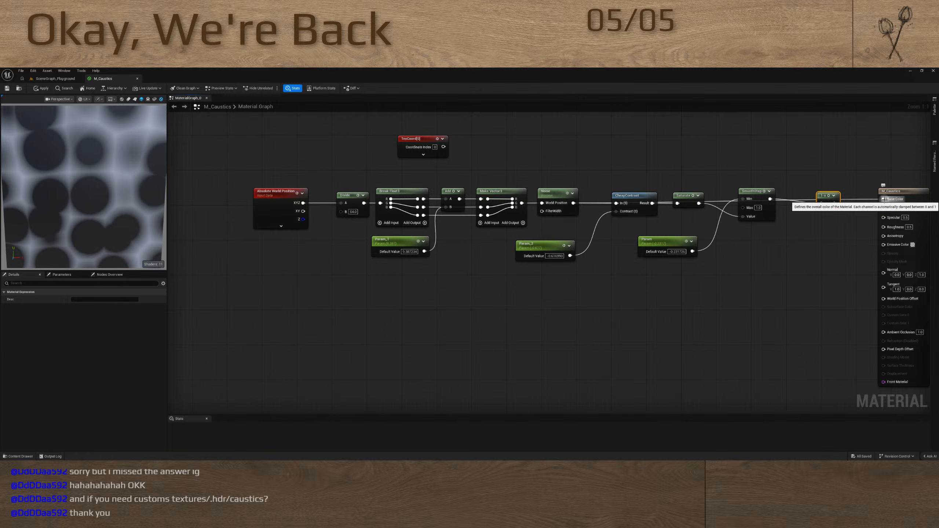
drag(652, 203, 883, 199)
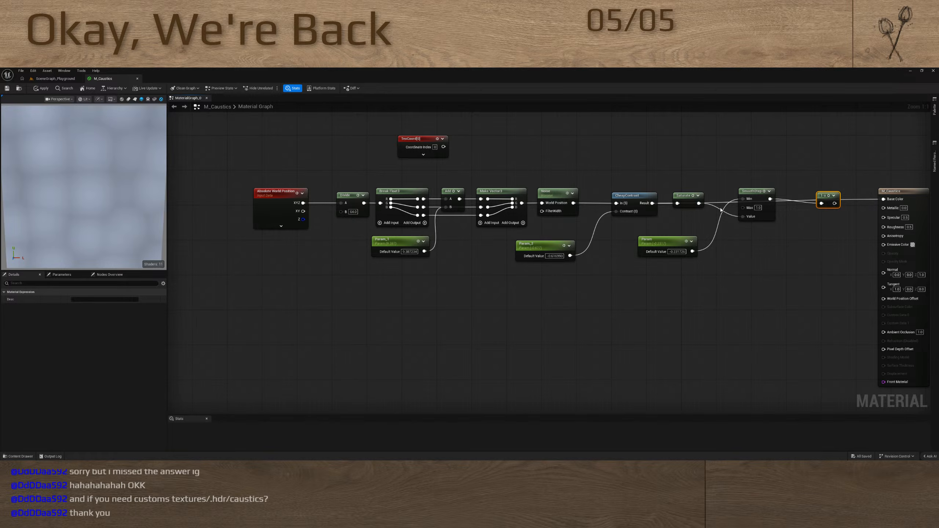
drag(699, 203, 883, 198)
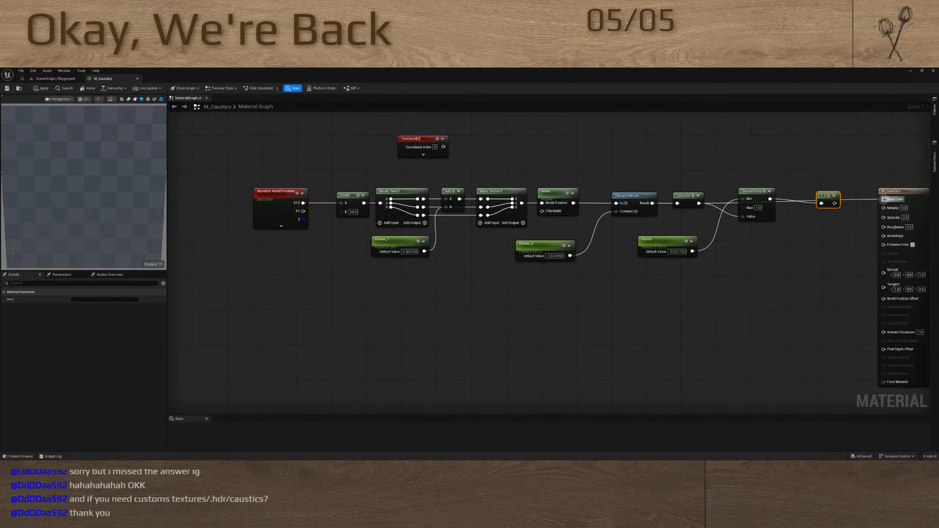
drag(770, 199, 883, 199)
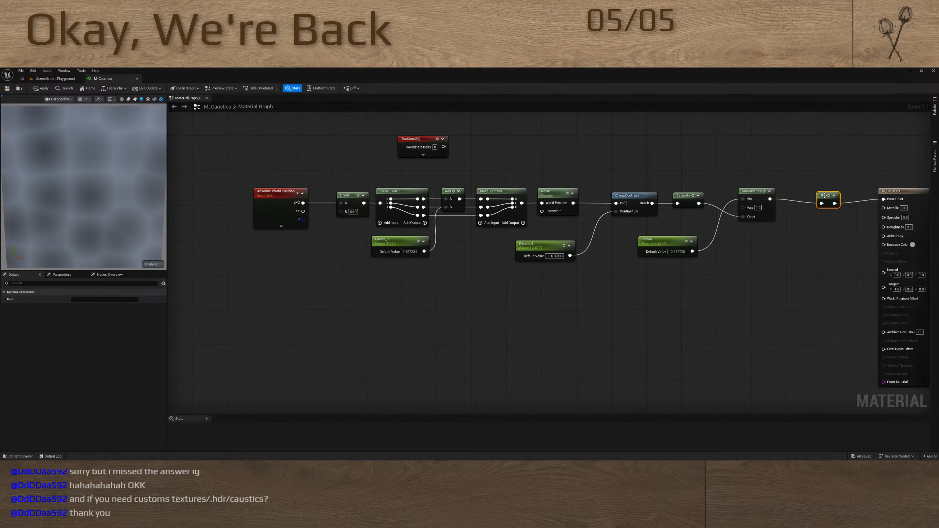
drag(822, 198, 785, 190)
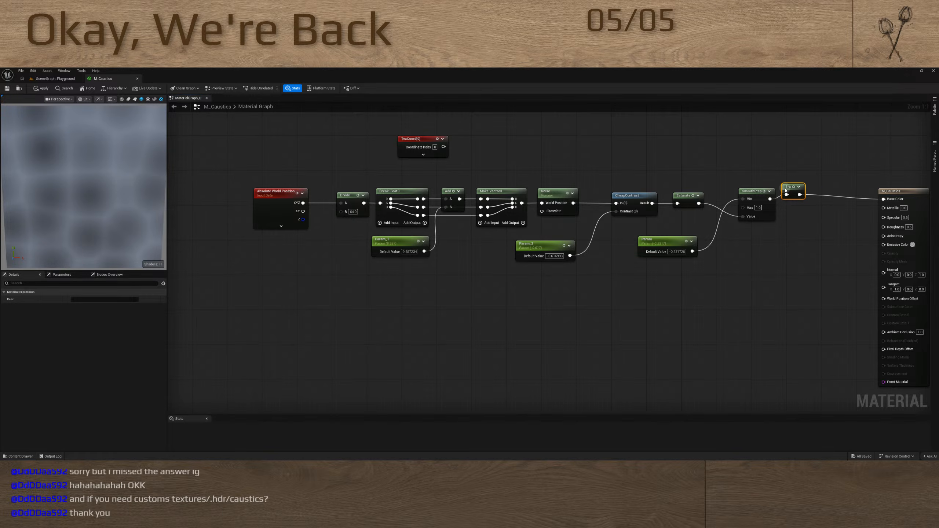
Try a Max node between 1-x and Base Color, with a slightly negative scalar parameter on its B input
drag(884, 199, 854, 199)
drag(852, 196, 832, 199)
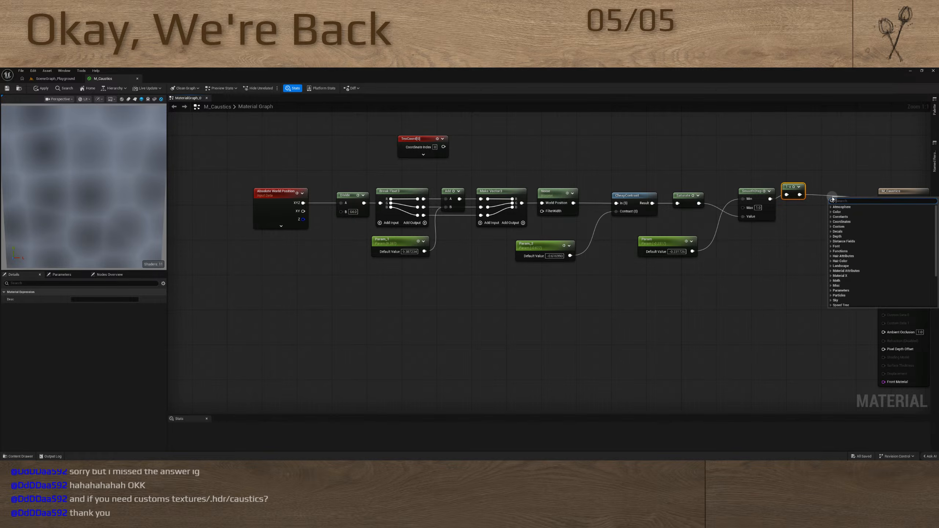
text(max)
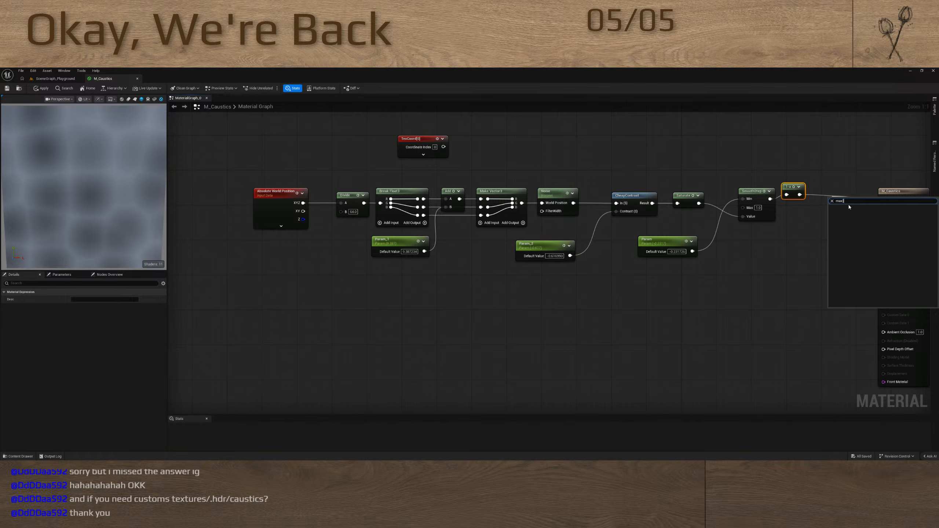
click(849, 210)
drag(834, 216, 730, 256)
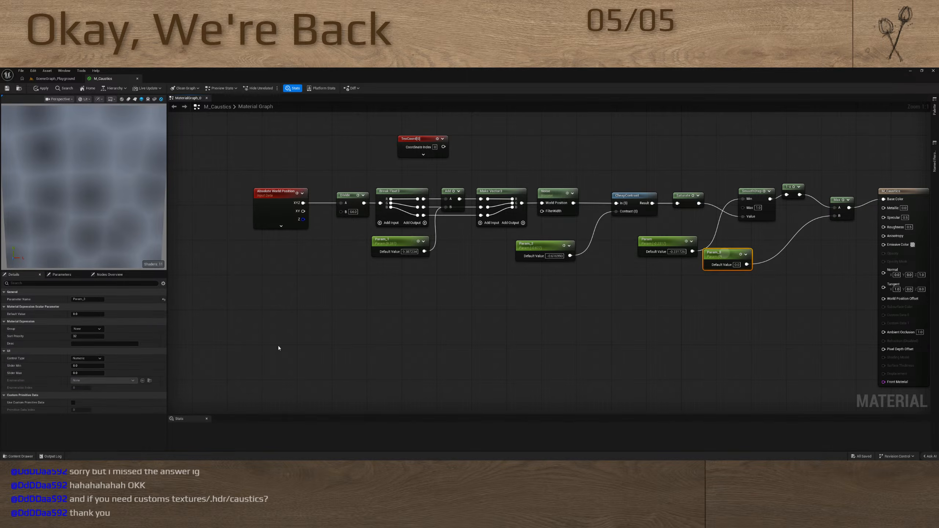
drag(92, 315, 87, 315)
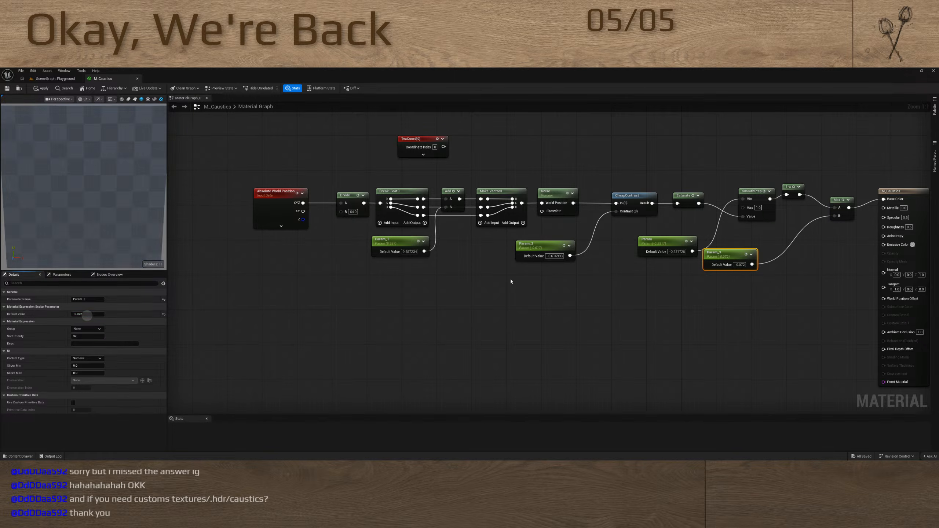
click(726, 285)
Replace the Max node with a Min node, connect the scalar parameter to its B input and raise the parameter above zero
click(838, 201)
key(Delete)
drag(799, 194, 882, 199)
right_click(850, 203)
text(min)
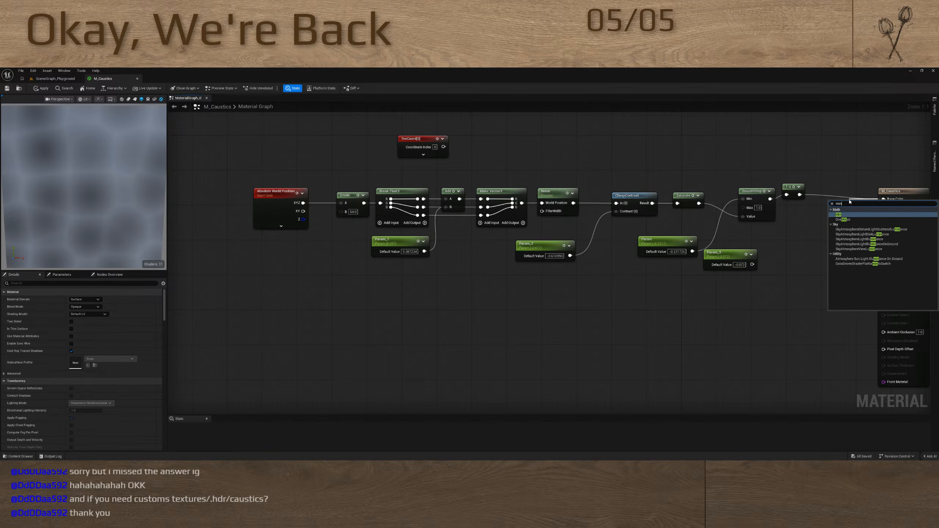
click(837, 214)
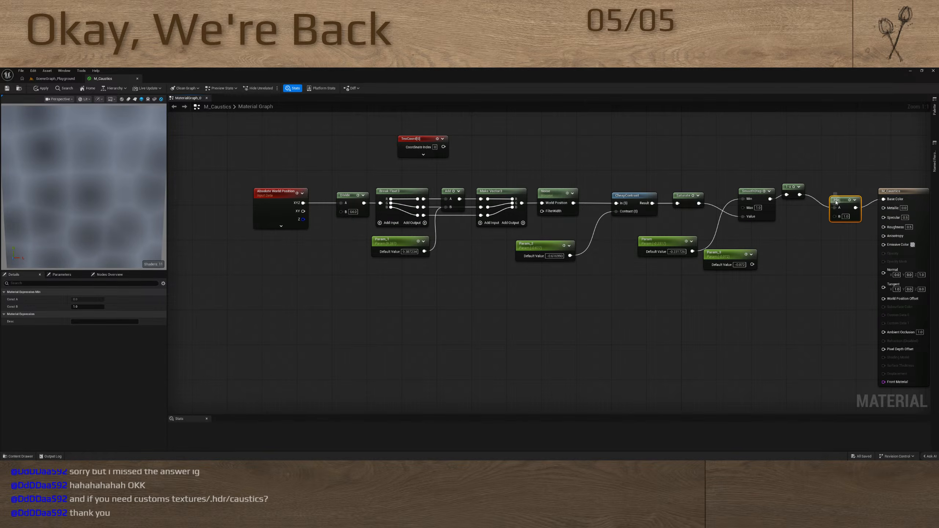
drag(836, 202, 752, 264)
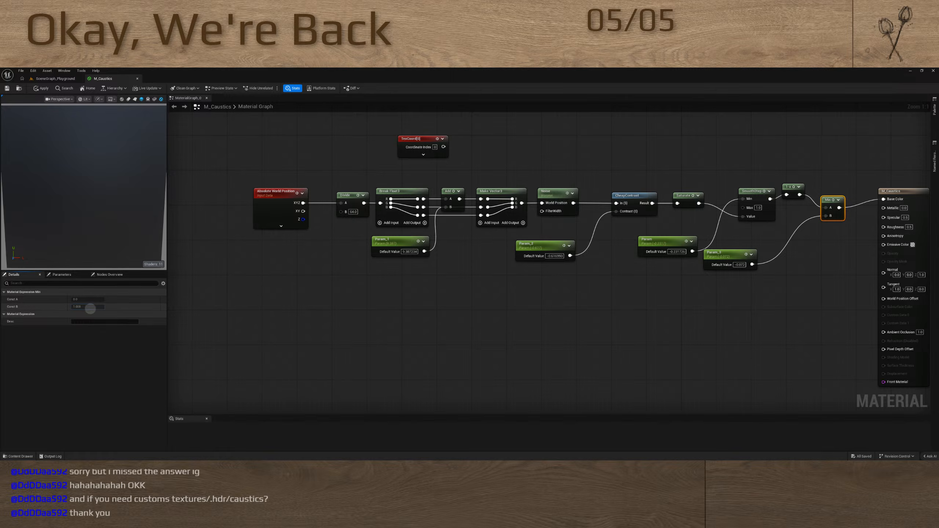
click(724, 256)
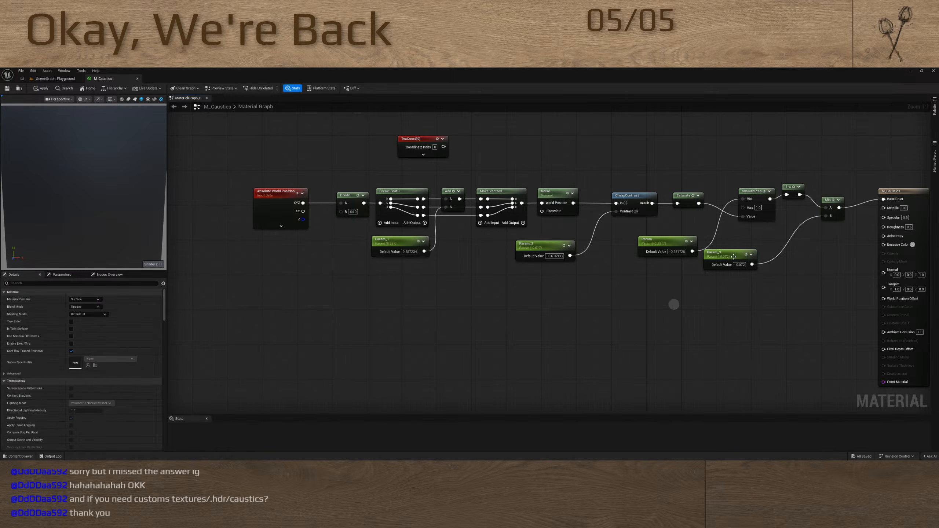
drag(86, 315, 93, 315)
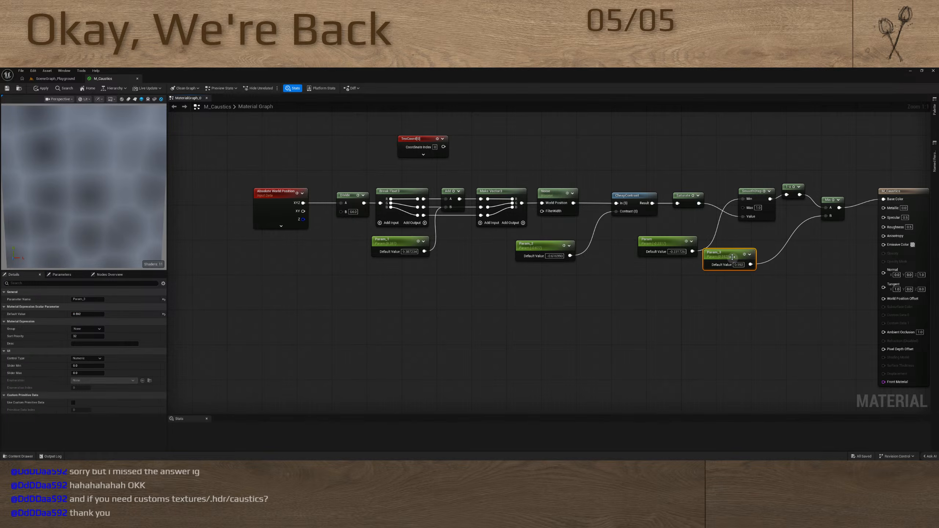
Delete the Min node and its parameter and reconnect the 1-x output directly to Base Color
drag(817, 230, 835, 212)
key(Delete)
drag(739, 279, 744, 241)
key(Delete)
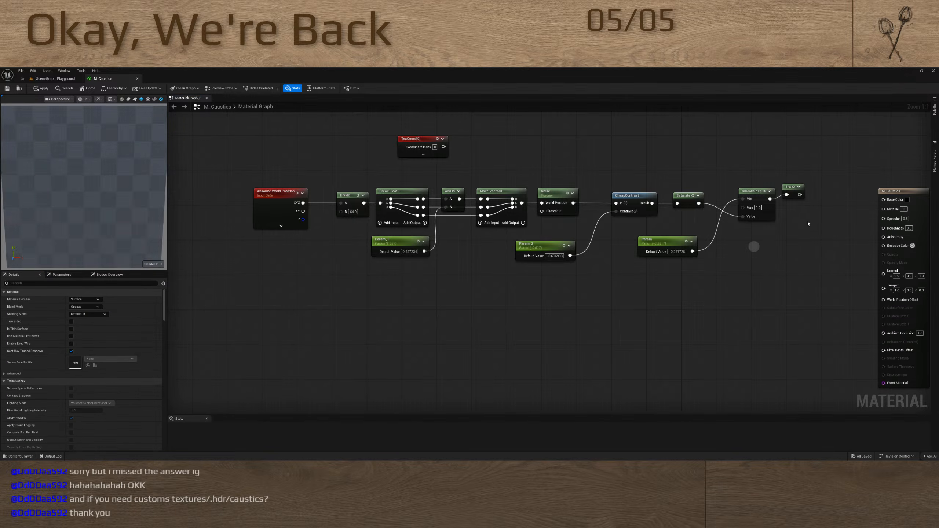
drag(798, 194, 883, 200)
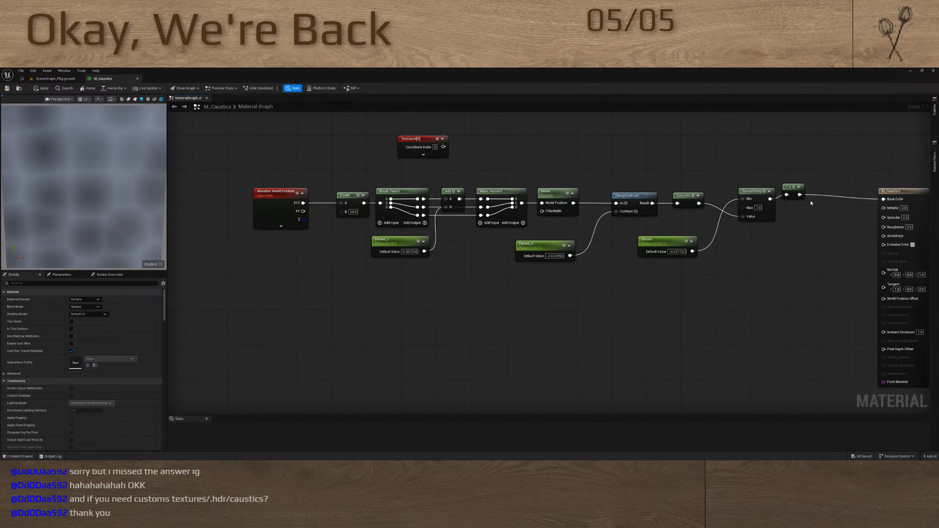
Connect the 1-x output to the material's Opacity and Emissive Color inputs
drag(799, 195, 886, 265)
alt+click(857, 258)
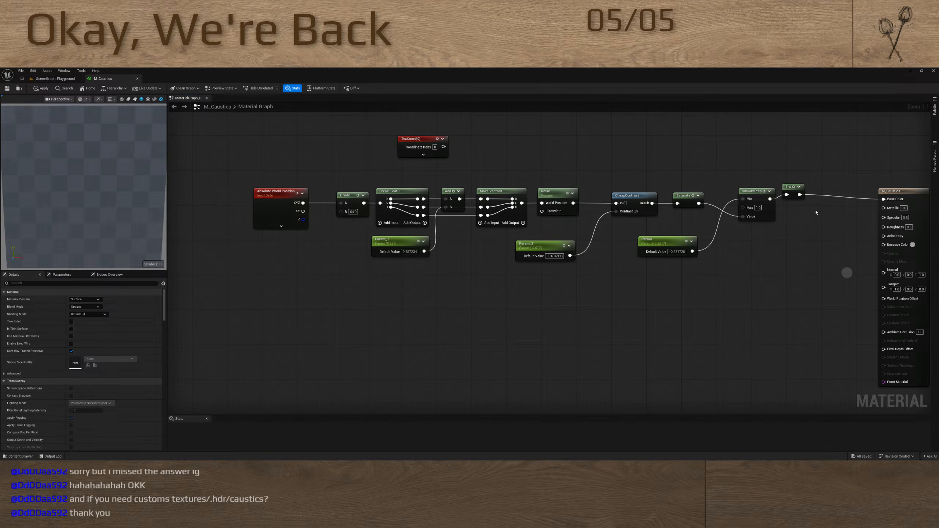
drag(799, 195, 886, 255)
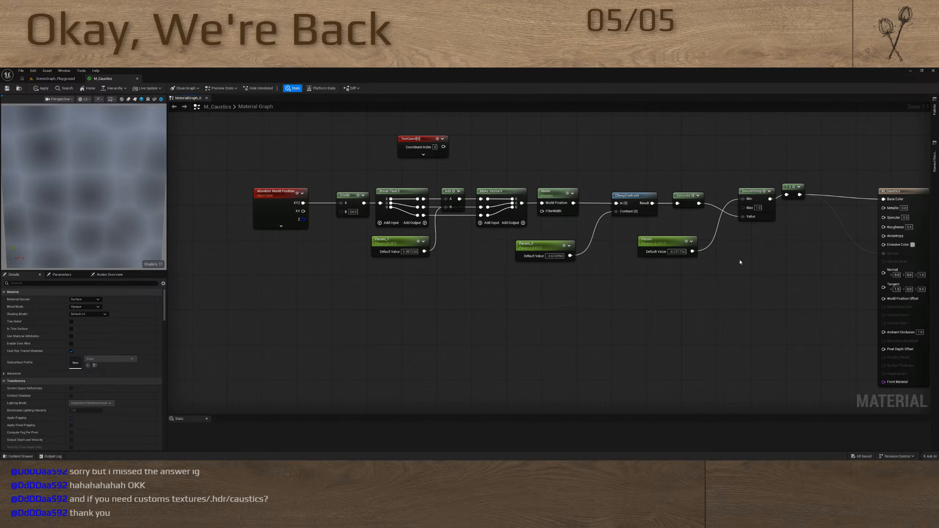
drag(794, 195, 883, 244)
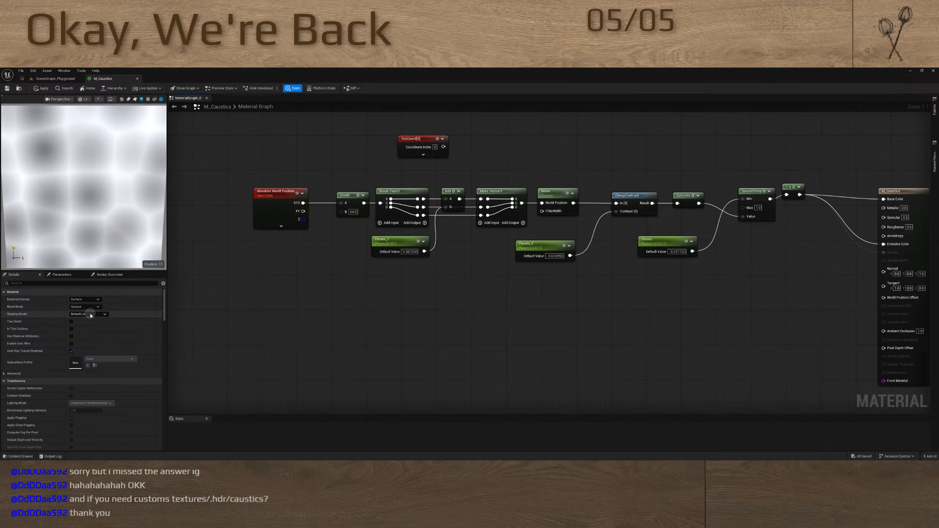
Set the material's Shading Model to Unlit
click(90, 314)
click(88, 329)
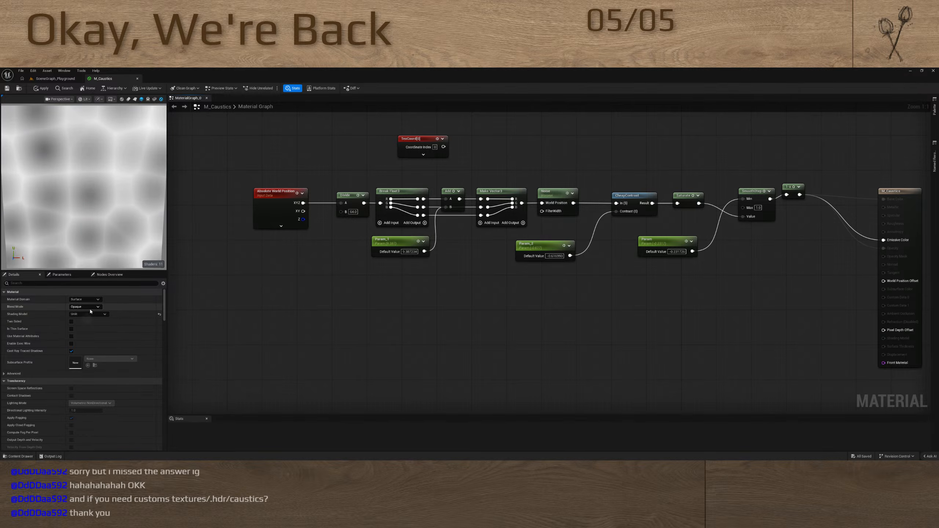
Set the material's Blend Mode to TranslucentGreyTransmittance
click(92, 306)
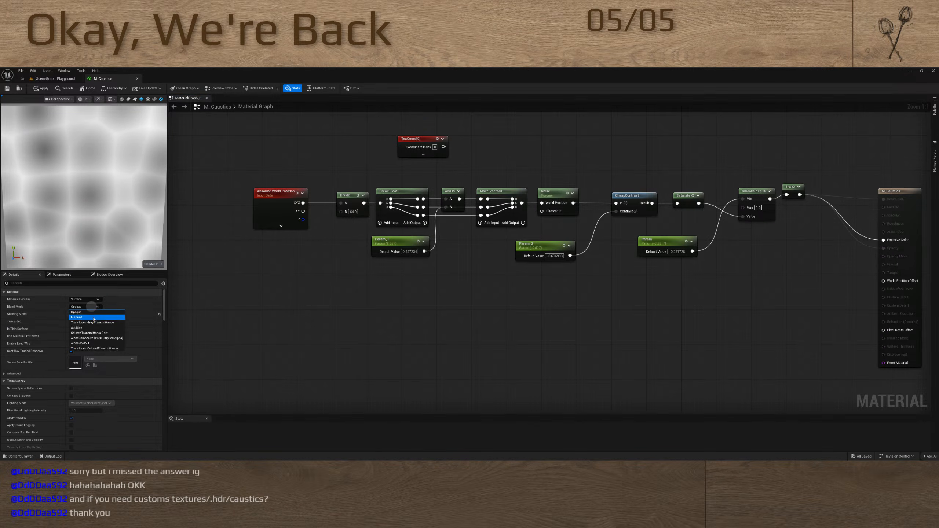
click(89, 321)
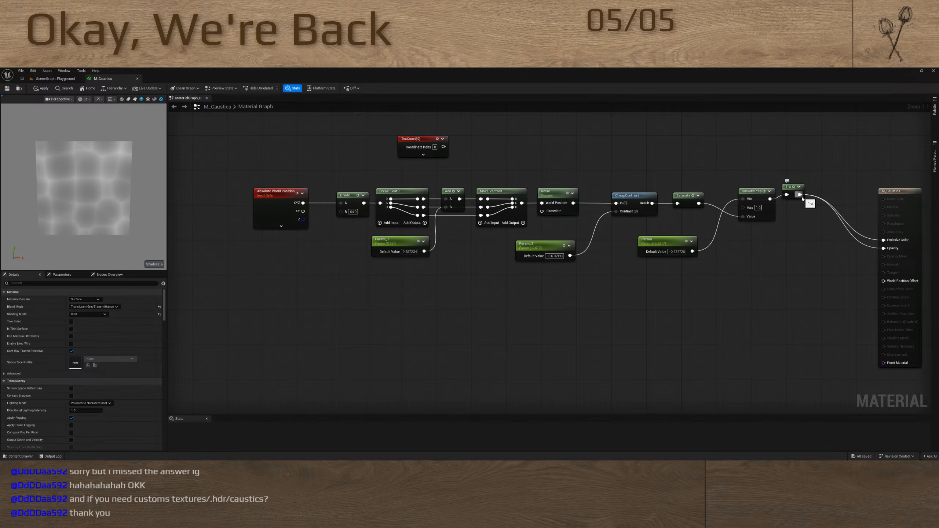
Insert a Power node between 1-x and Emissive Color, try its exponent with a scalar parameter and delete that parameter
drag(882, 240, 786, 256)
key(e)
key(s)
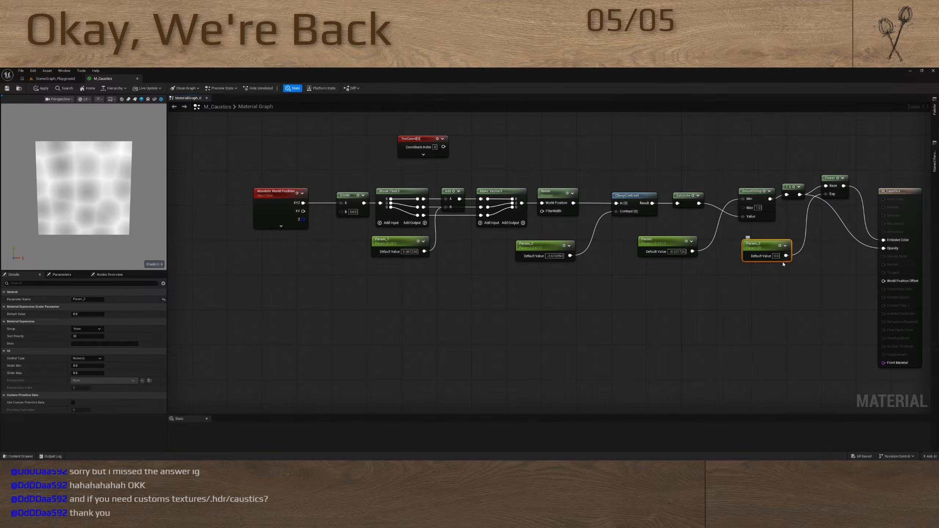
drag(80, 314, 112, 319)
drag(778, 256, 765, 156)
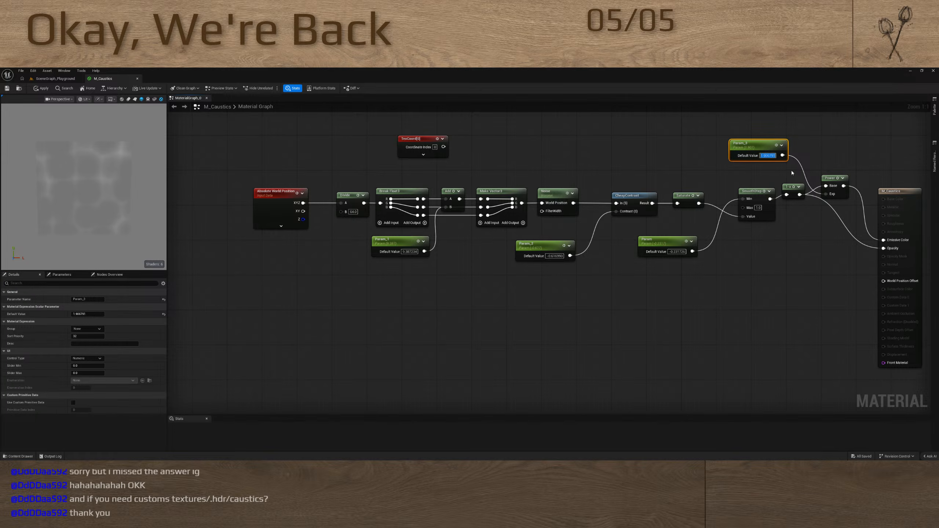
click(777, 159)
key(Delete)
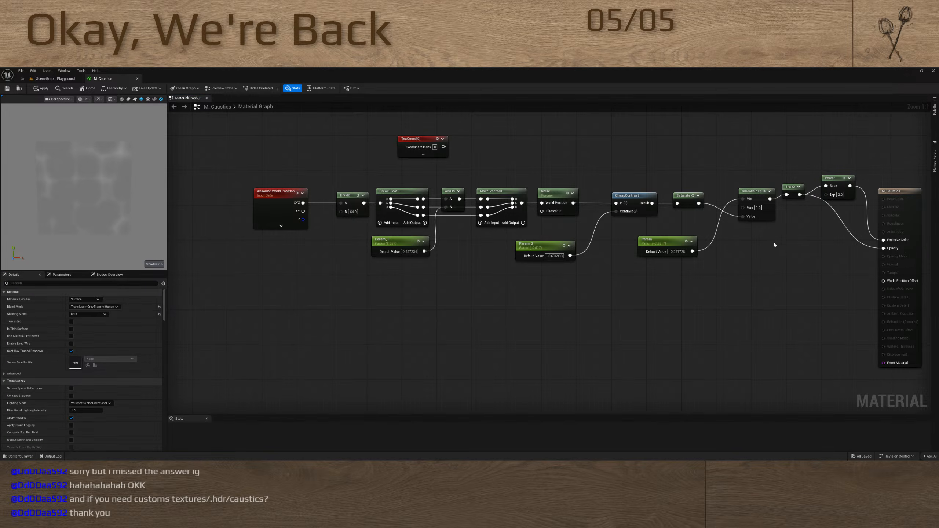
Delete the scalar parameter feeding SmoothStep's Min input and set Min directly to -0.2
click(666, 245)
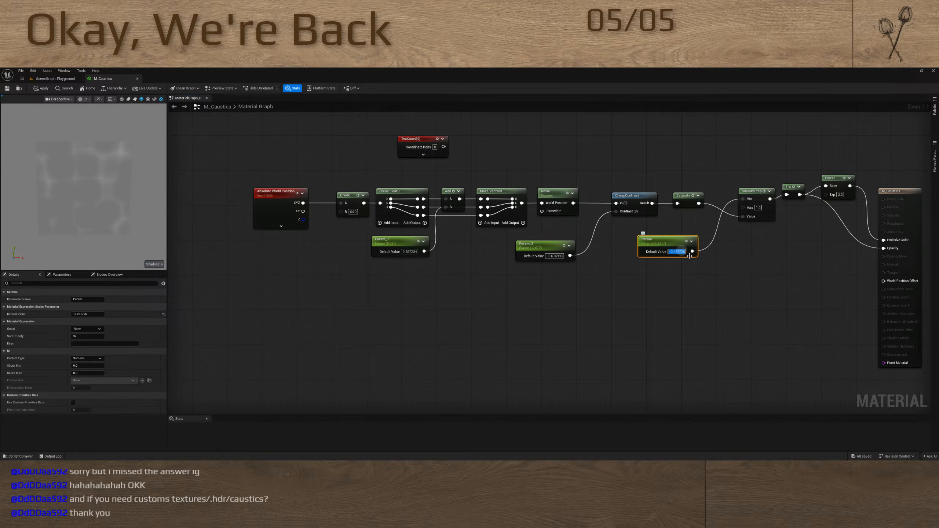
key(Delete)
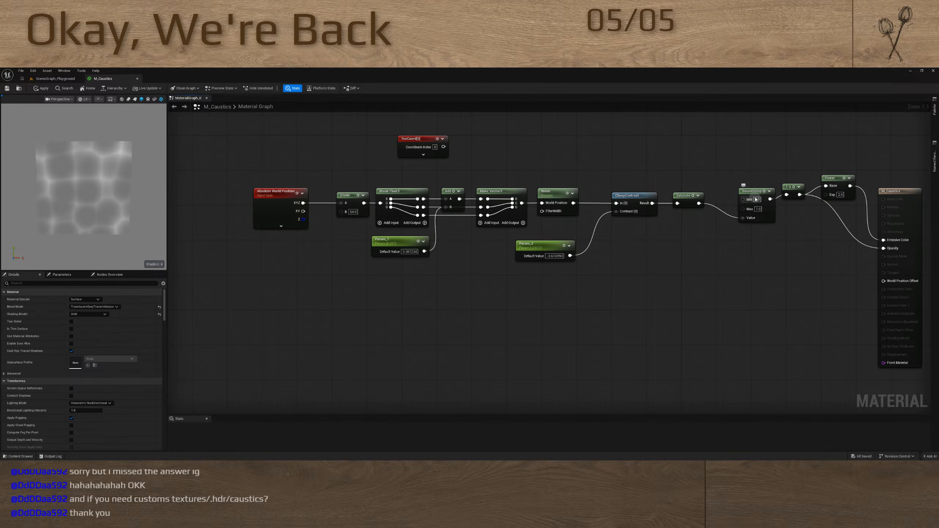
click(756, 200)
text(-0.231)
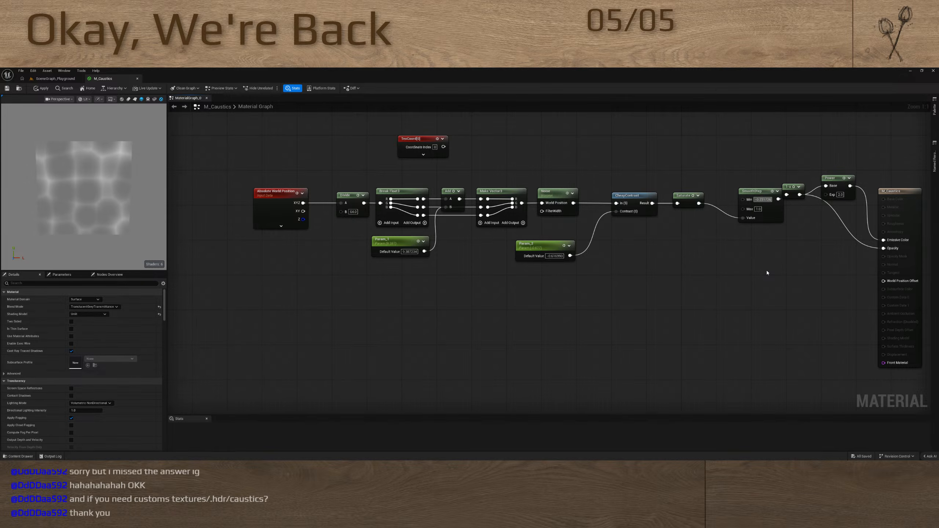
key(Return)
text(-0.25)
key(Return)
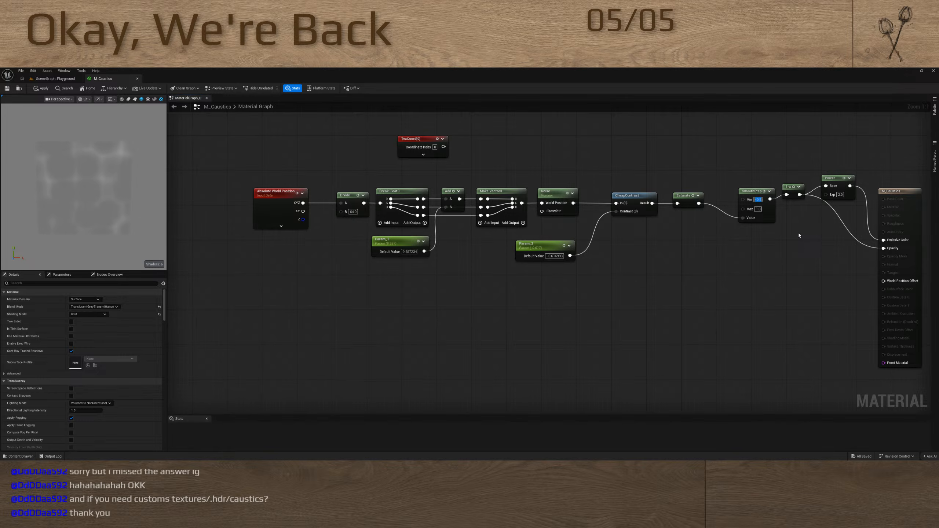
Line up the SmoothStep, 1-x and Power nodes in a row and delete the unused TexCoord node
drag(752, 191, 773, 189)
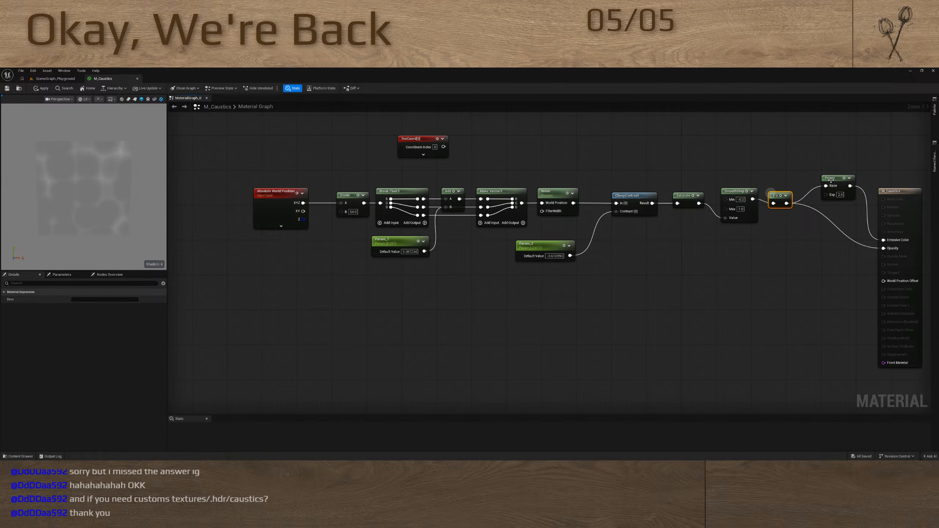
drag(835, 178, 830, 192)
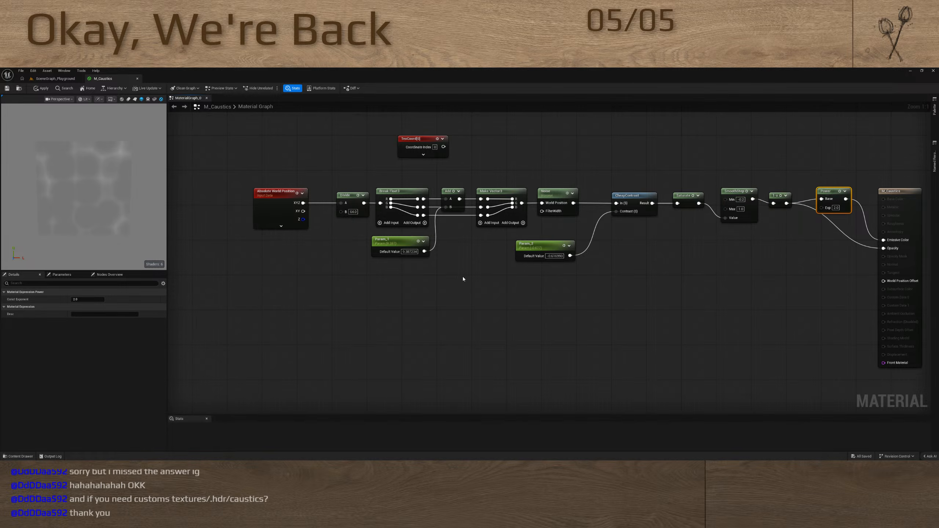
right_drag(463, 278, 590, 265)
click(535, 184)
key(Delete)
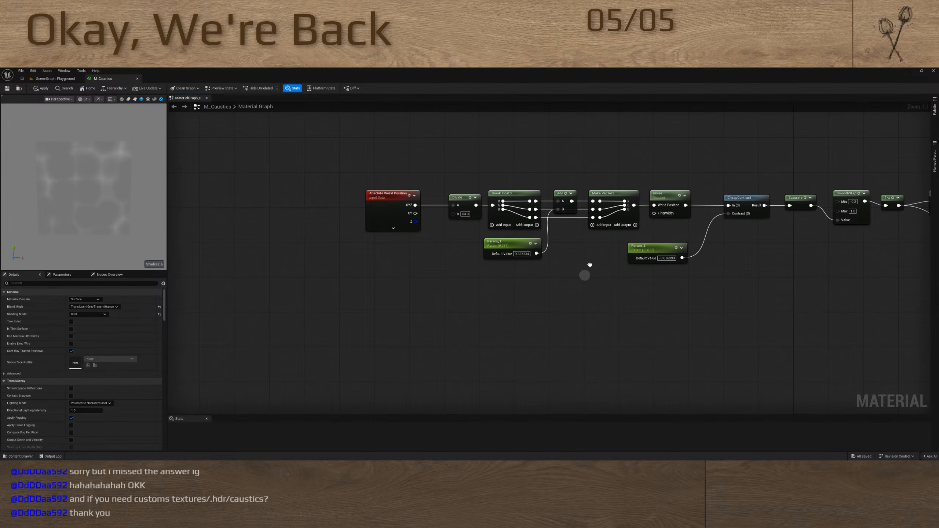
Replace the scalar parameter on the Add node's B input with a Time node
click(509, 246)
key(Delete)
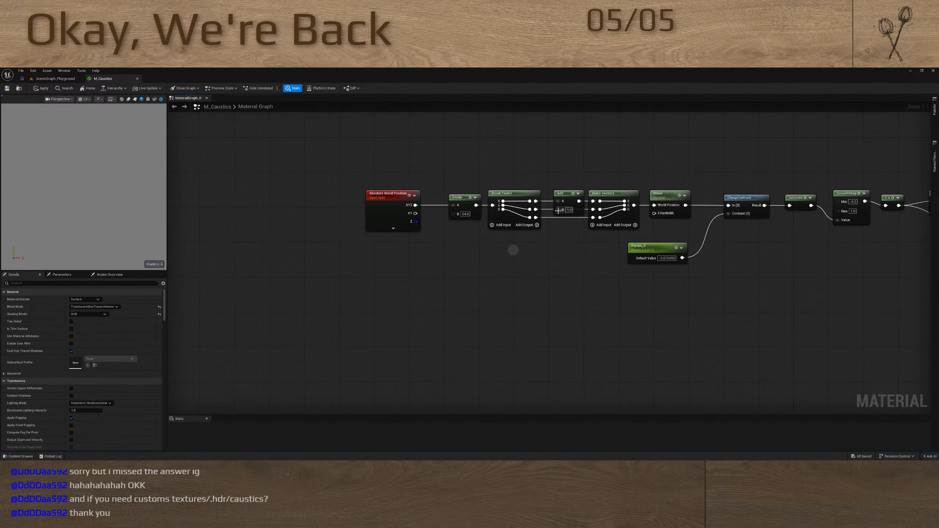
drag(558, 209, 495, 274)
text(time)
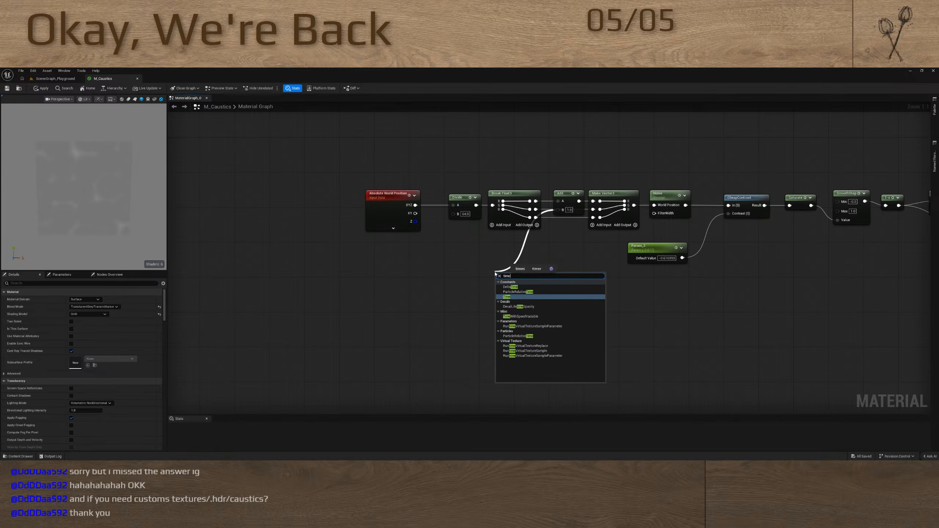
key(Return)
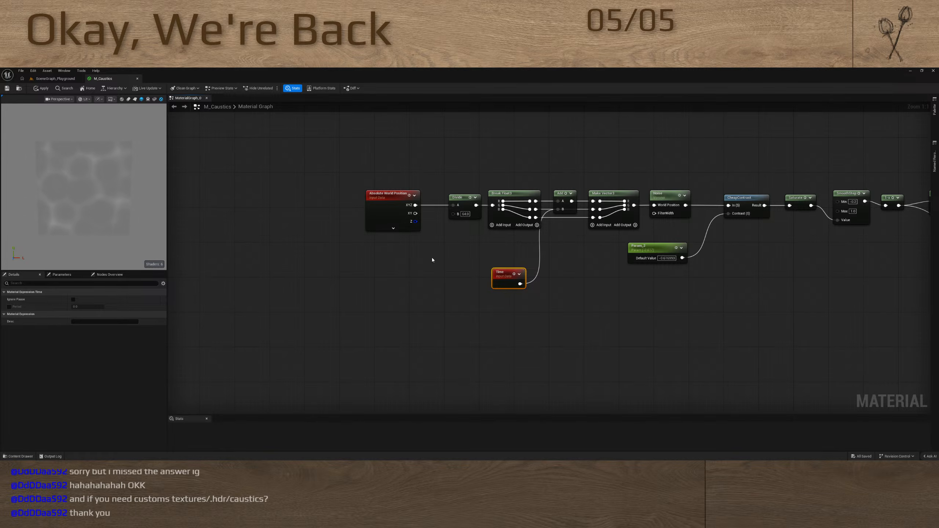
Try offsetting the world position over time with a new Add node before Divide, driven by the Time node
right_drag(465, 253, 429, 302)
drag(350, 246, 255, 245)
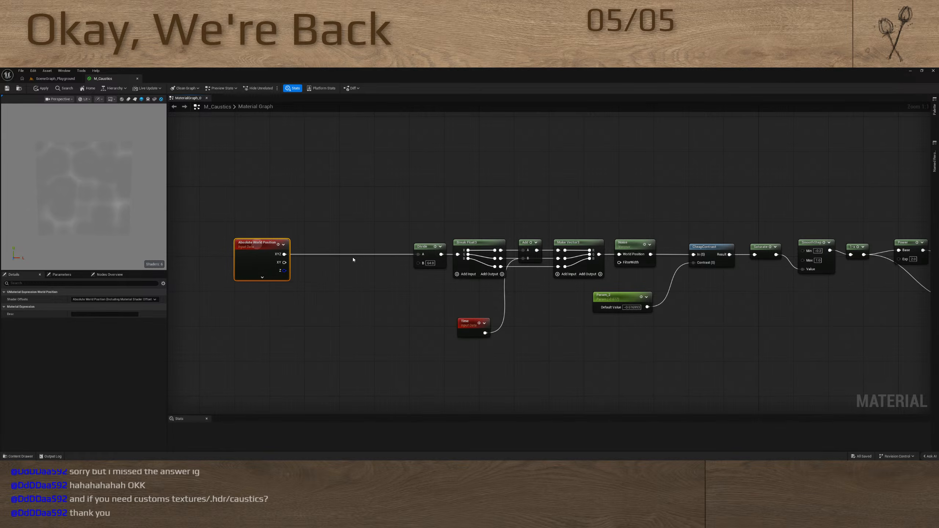
drag(418, 254, 377, 256)
key(a)
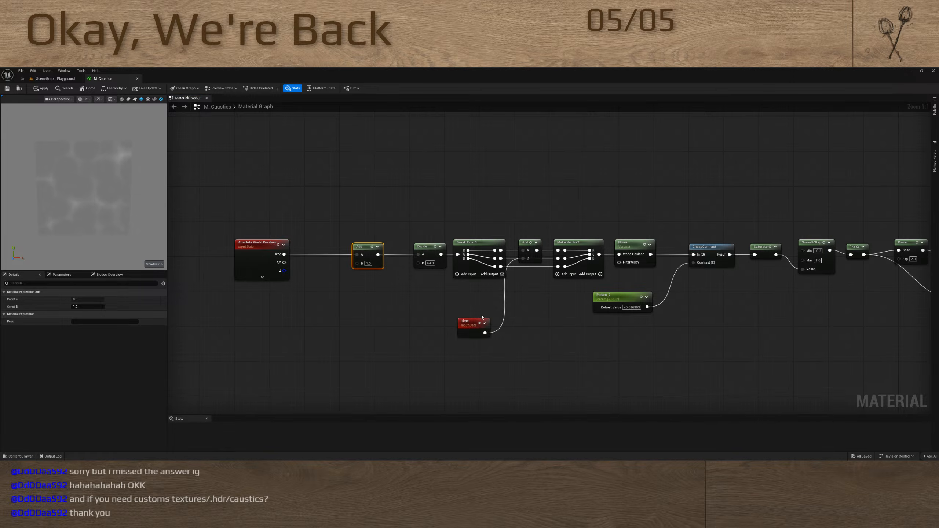
drag(482, 317, 344, 298)
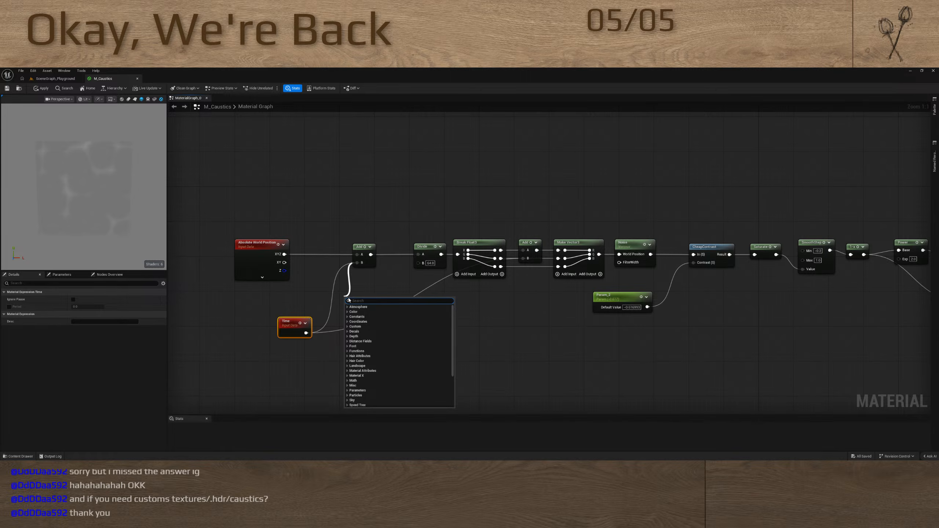
text(d)
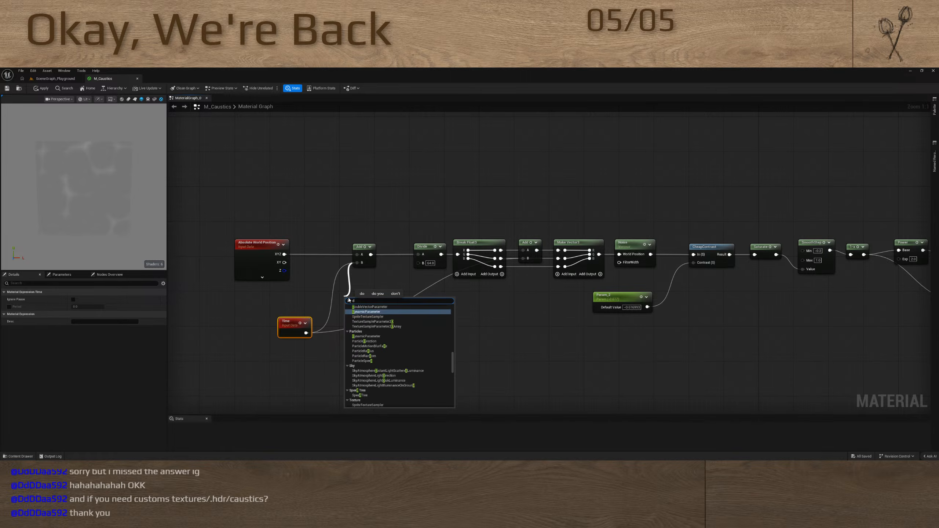
click(382, 281)
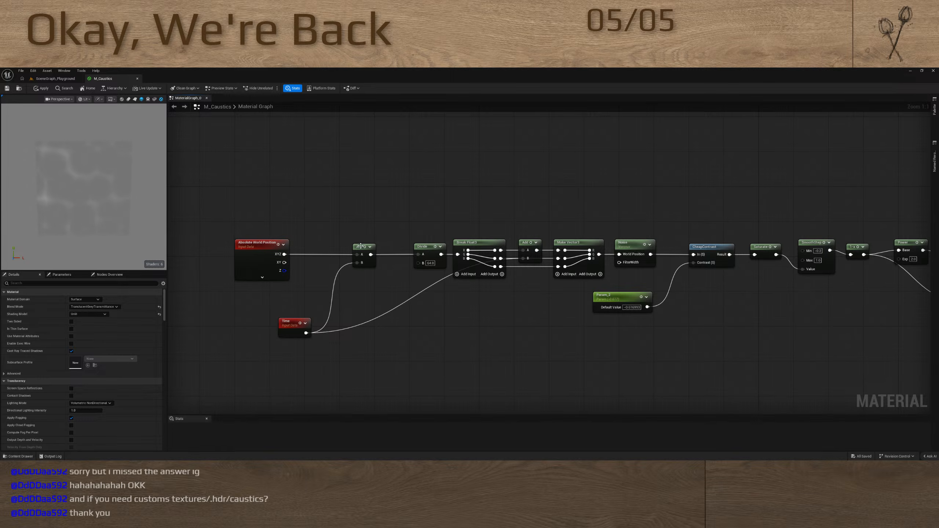
Delete the Add node before Divide and reconnect Absolute World Position XYZ directly to Divide
drag(365, 280, 365, 279)
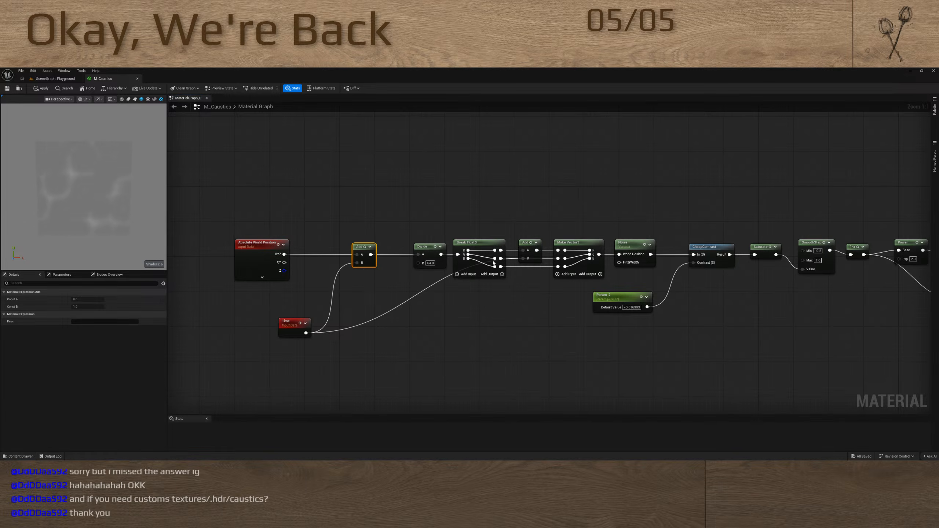
drag(284, 254, 418, 254)
key(Delete)
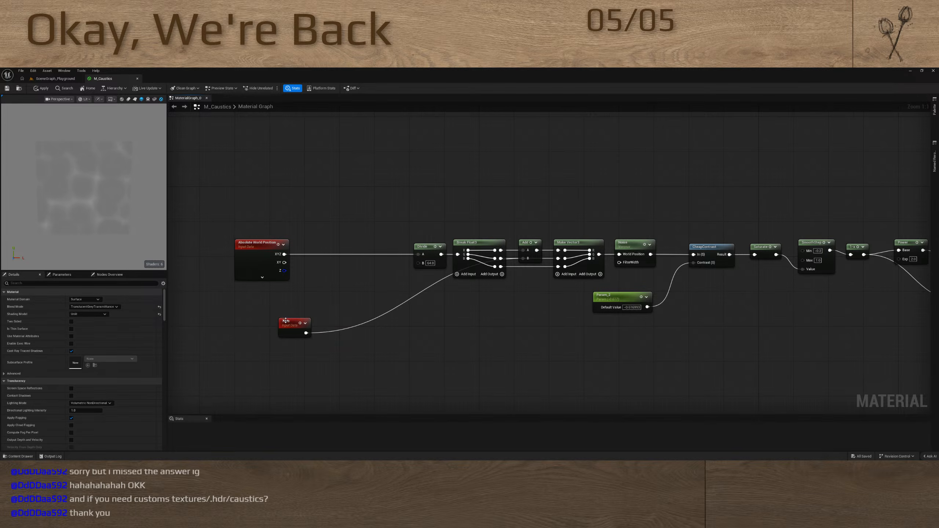
Rearrange the Time, Divide, Break, Add, Make, Noise and contrast parameter nodes to open a gap before Noise
drag(285, 320, 388, 304)
right_drag(540, 272, 469, 283)
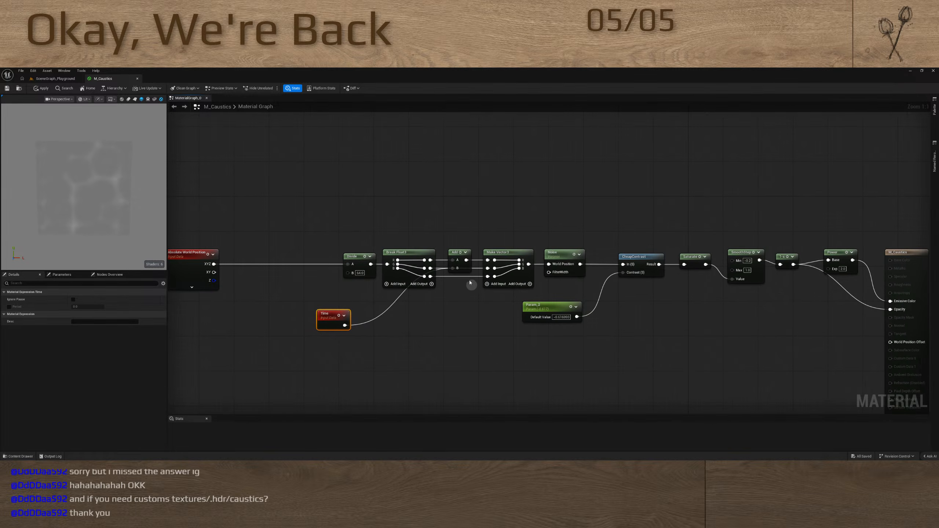
drag(568, 230, 568, 332)
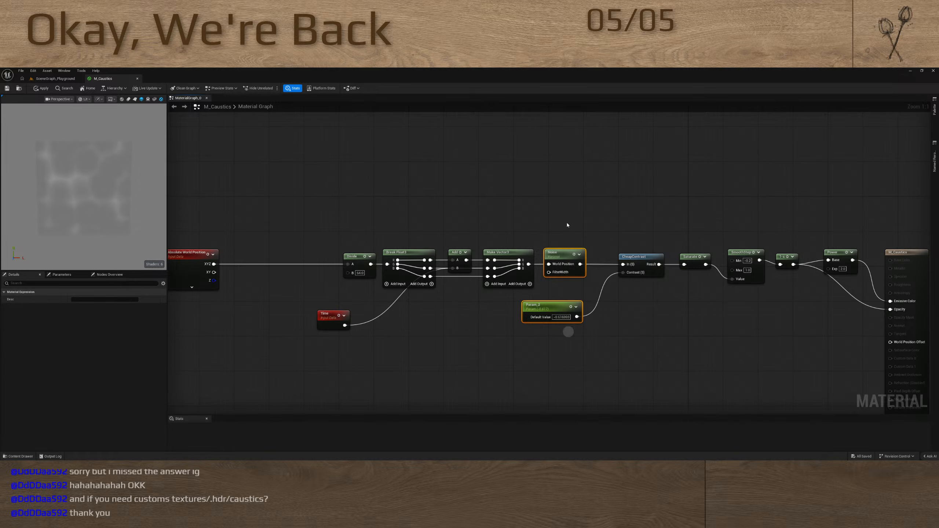
drag(575, 259, 601, 260)
right_drag(462, 228, 574, 209)
click(427, 227)
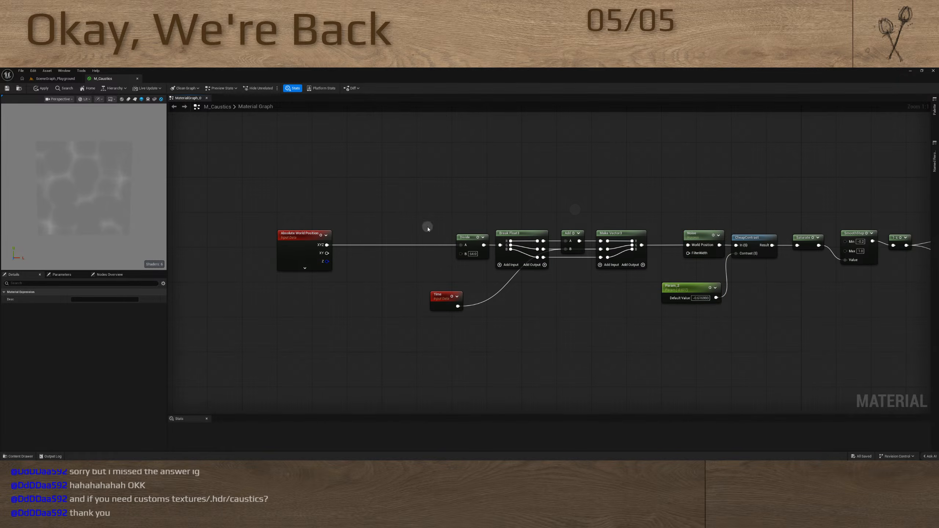
drag(427, 227, 627, 336)
drag(629, 258, 529, 258)
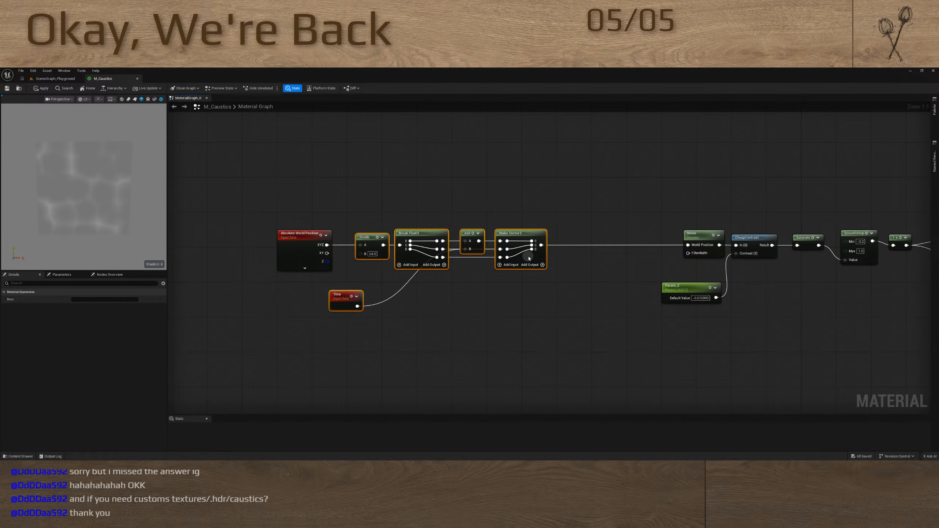
click(622, 266)
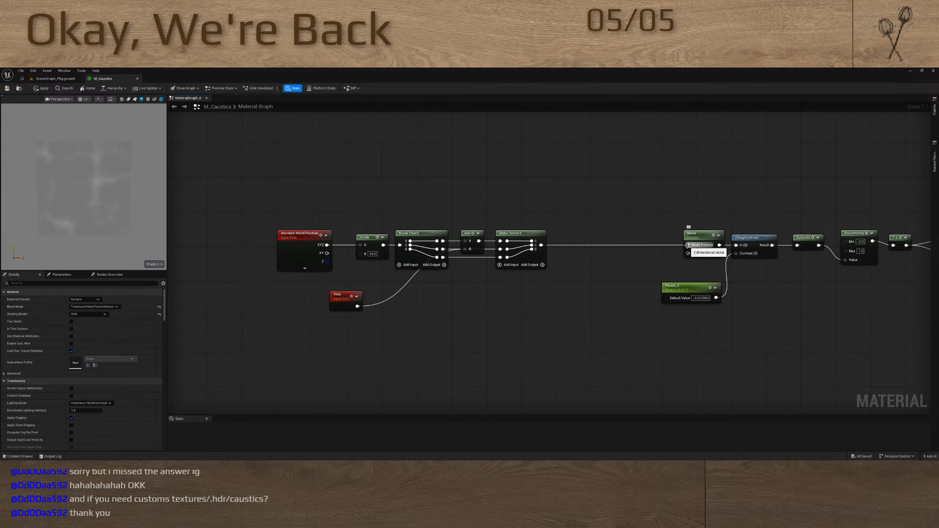
Add a Panner node fed by the Make Vector3 output and restore the direct connection from Make Vector3 to Noise
drag(687, 245, 626, 238)
key(p)
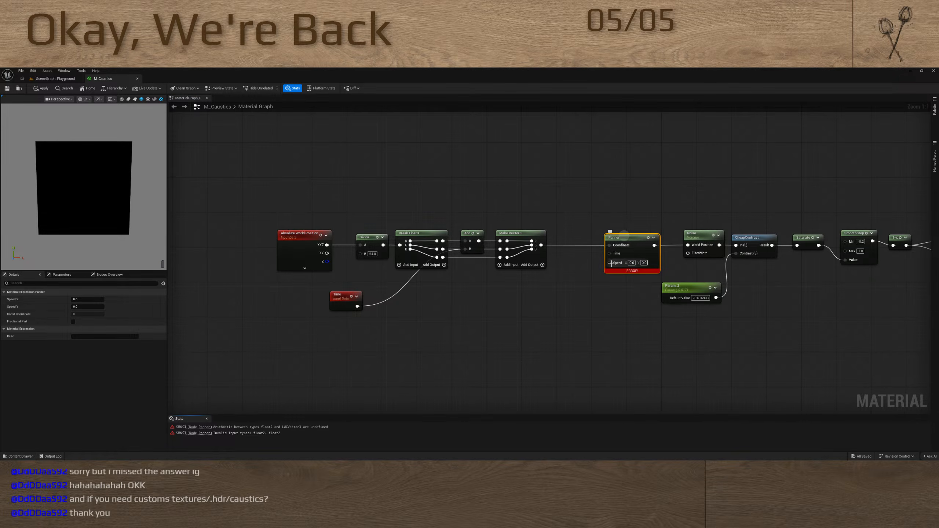
mouse_move(622, 273)
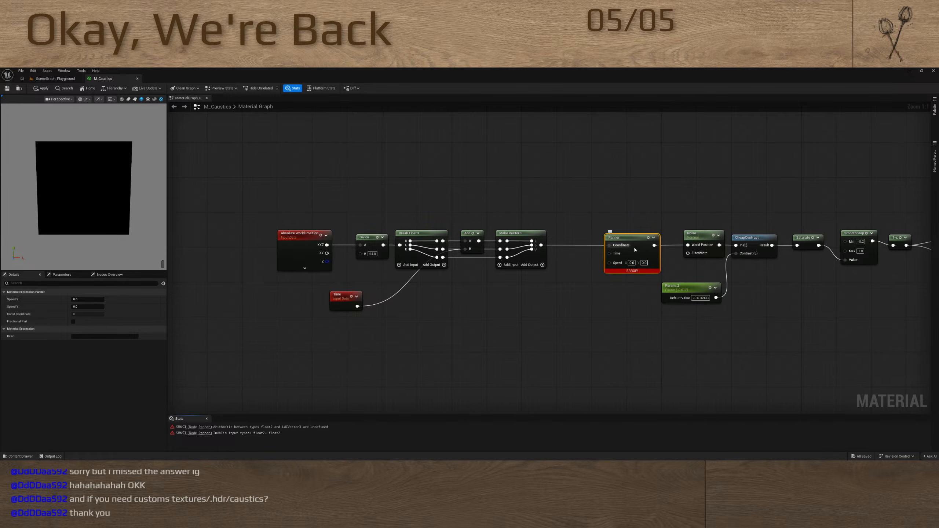
drag(624, 237, 606, 290)
drag(541, 245, 687, 245)
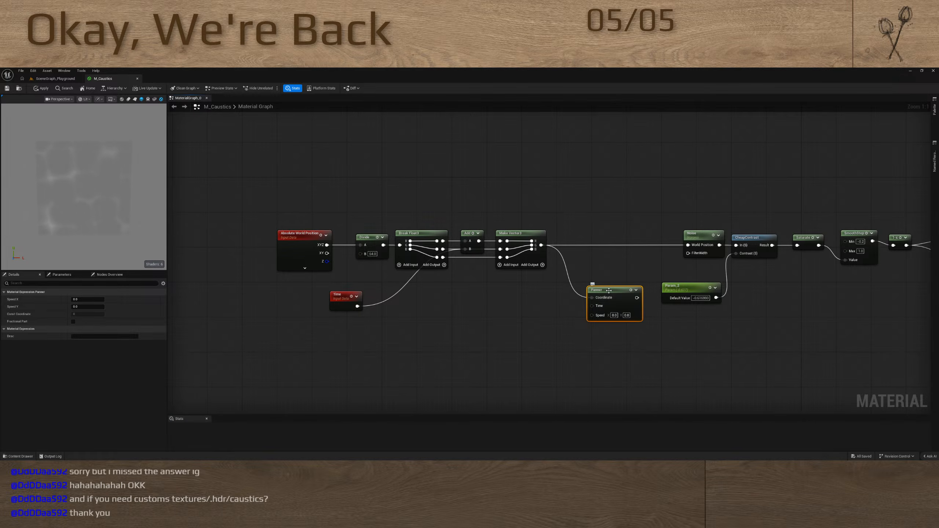
drag(609, 290, 582, 285)
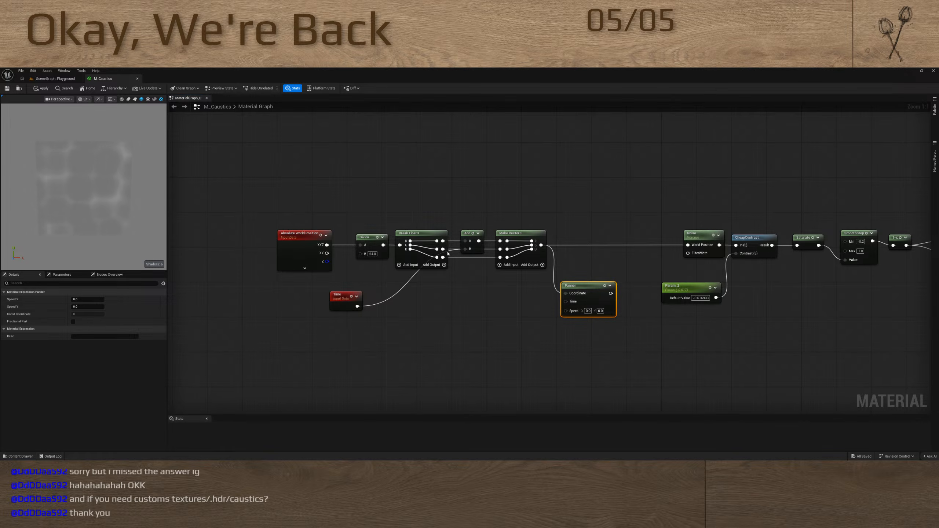
Combine the Break node's second and third outputs in an Append node and feed it into the Panner's Coordinate
drag(442, 249, 495, 303)
text(append)
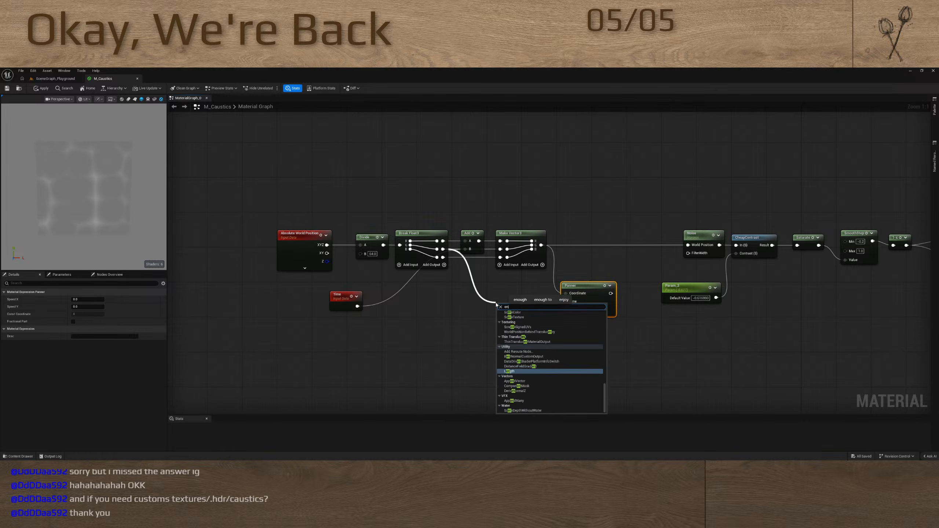
key(Return)
drag(443, 257, 501, 319)
Try to attach a Break node to the Panner's output
drag(565, 293, 569, 313)
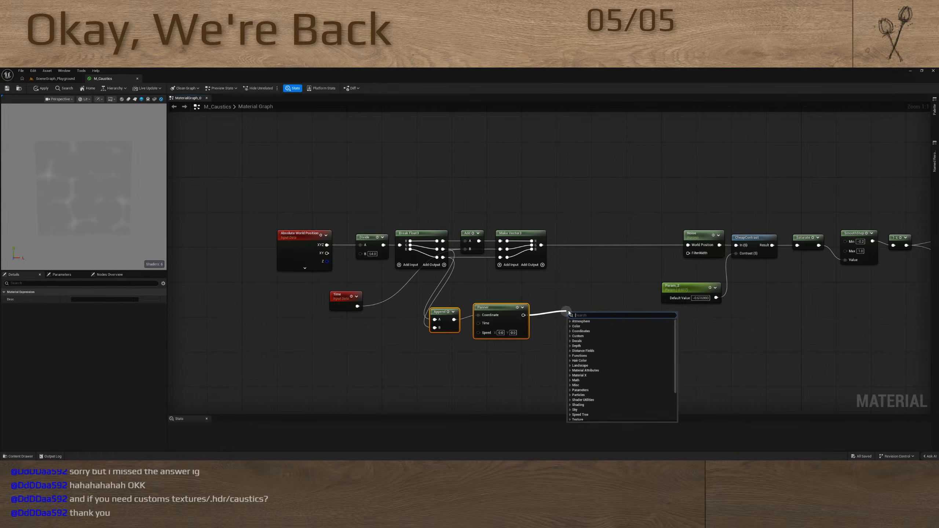
text(break)
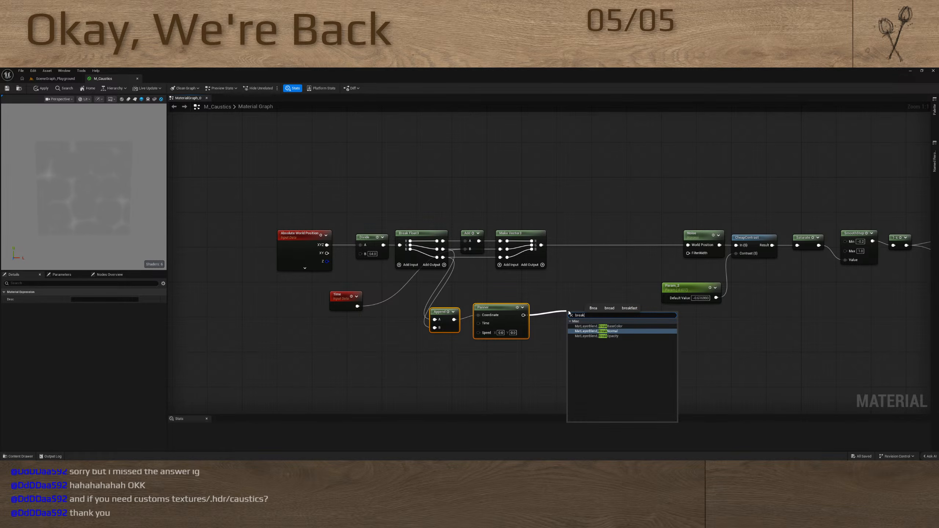
click(557, 306)
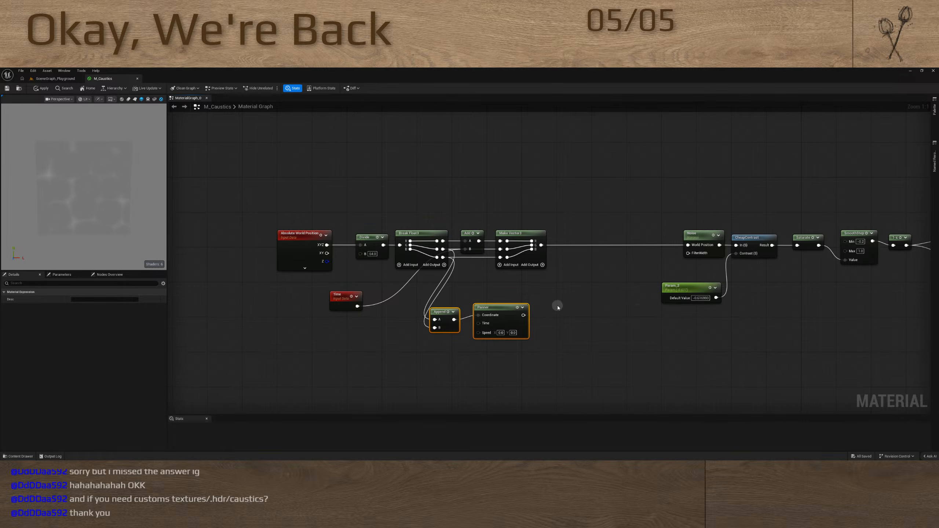
Add a Break Float2 node beside the Panner and feed it with the Panner's output
right_click(555, 307)
text(break)
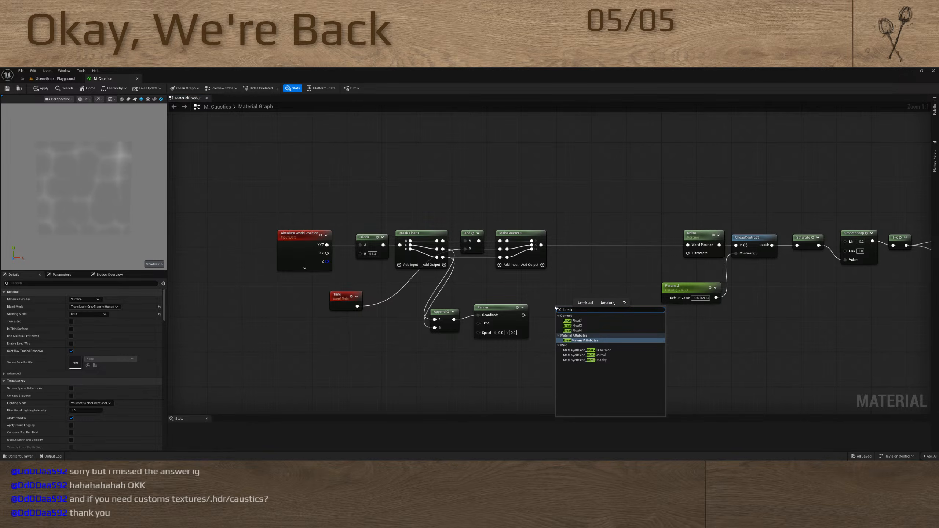
click(572, 320)
drag(523, 315, 565, 311)
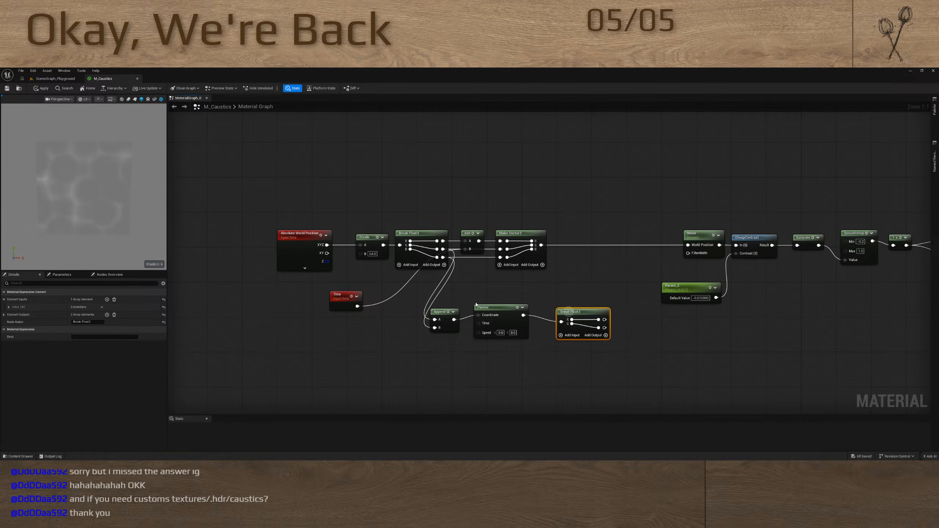
Move the Append, Panner and Break Float2 group below the main chain and wire Break Float2's outputs into Make Vector3's second and third inputs
drag(449, 298, 577, 350)
drag(584, 311, 500, 258)
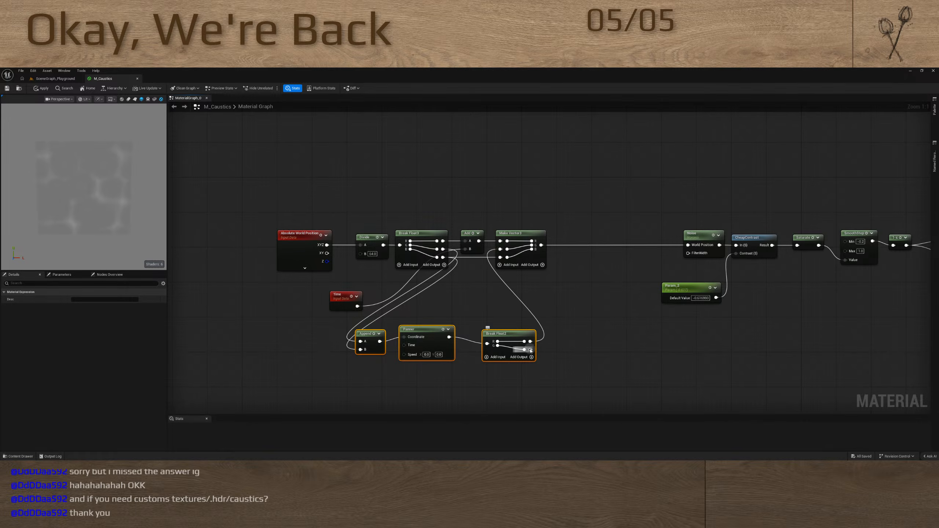
drag(530, 349, 500, 257)
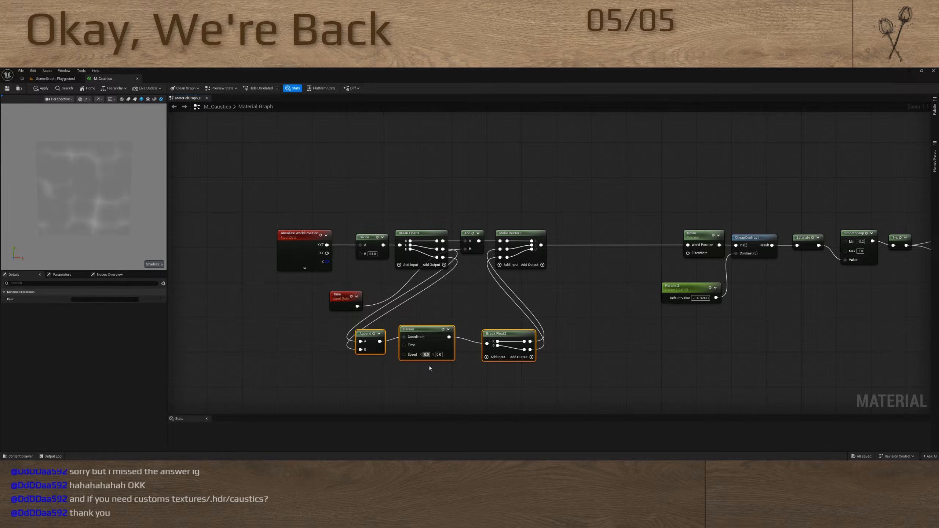
Try several Speed X values on the Panner, including 0.15, and settle on 1.0
text(5)
key(Return)
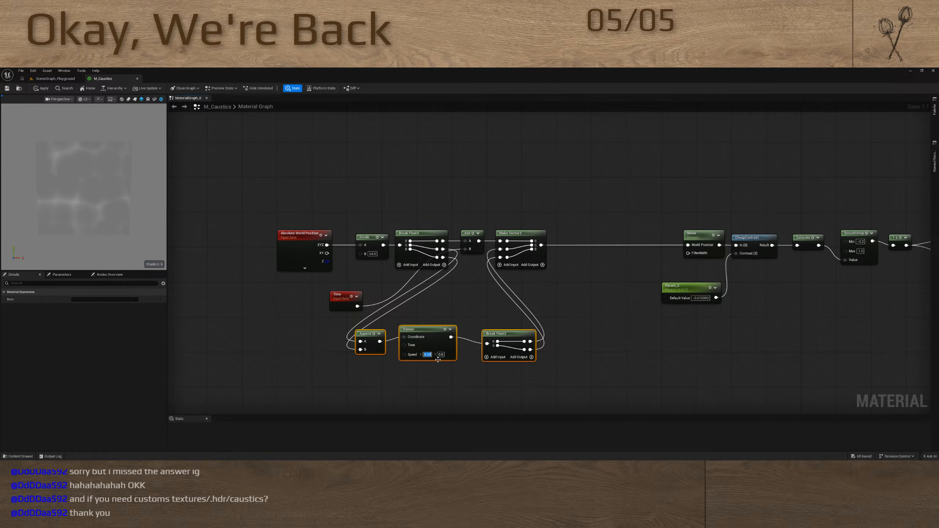
text(5)
key(Return)
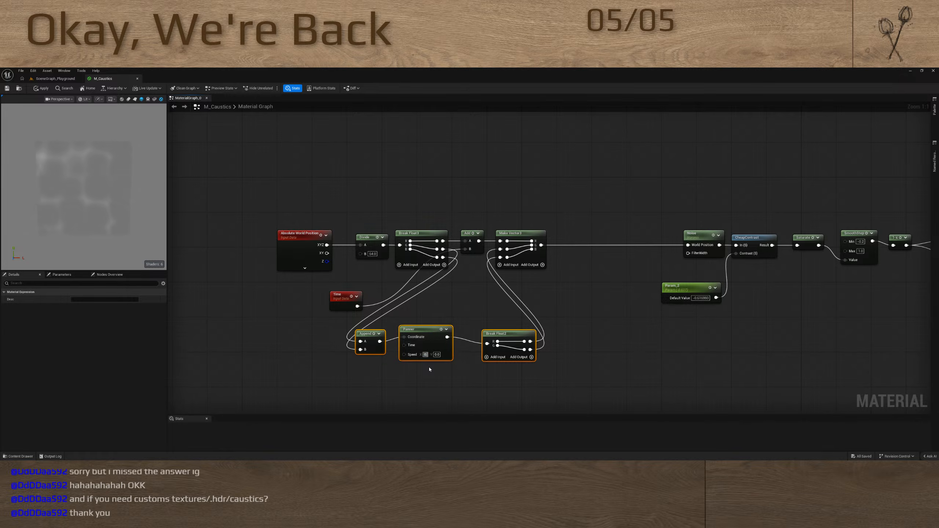
text(0.15)
key(Return)
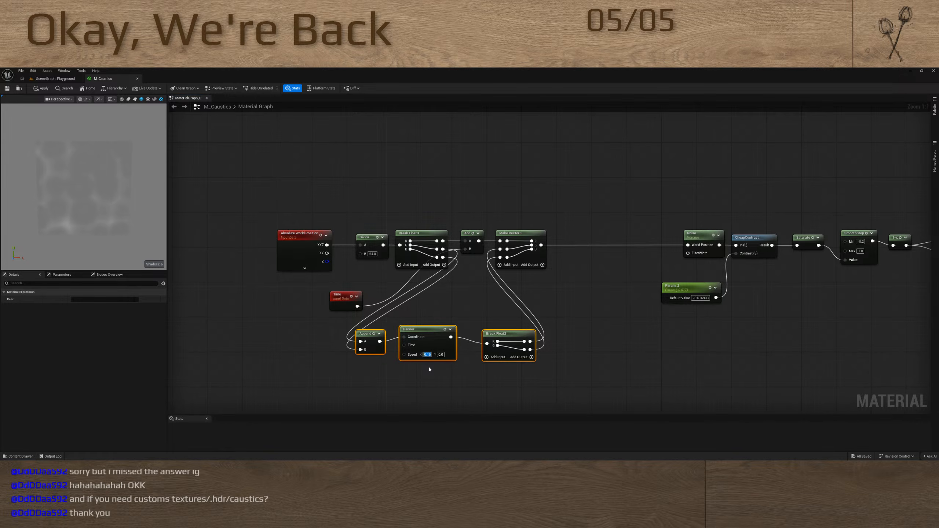
text(1)
key(Return)
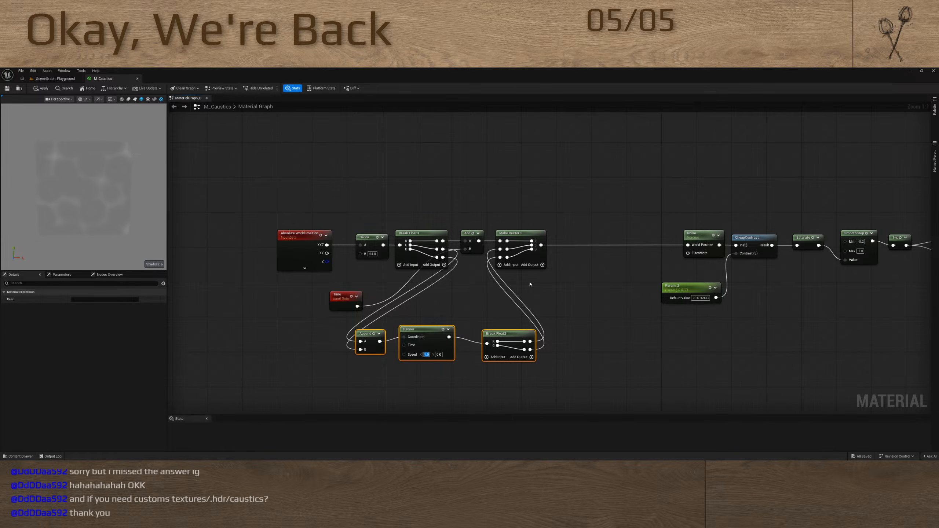
Shift the Absolute World Position, Divide, Break Float3 and Time nodes away from the Add node and set the Panner's Speed Y to 0.5
drag(269, 207, 435, 296)
drag(418, 231, 296, 239)
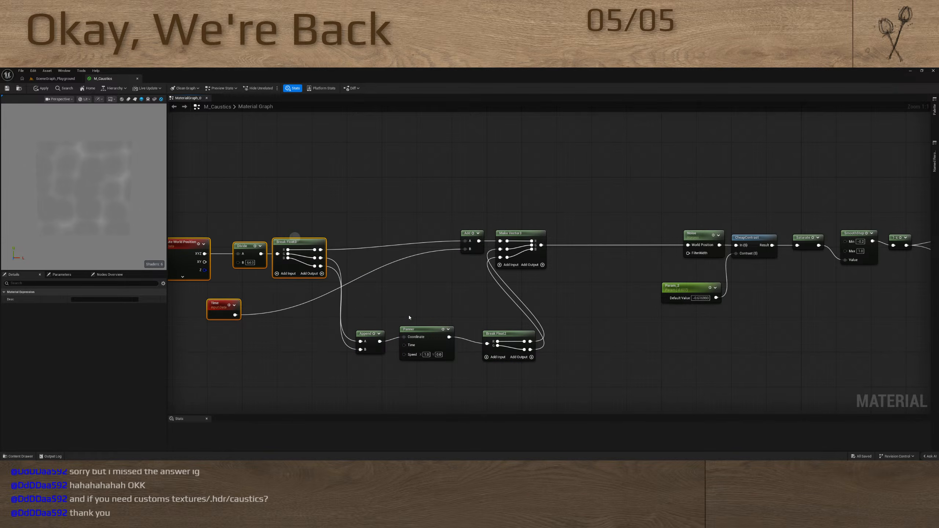
click(438, 354)
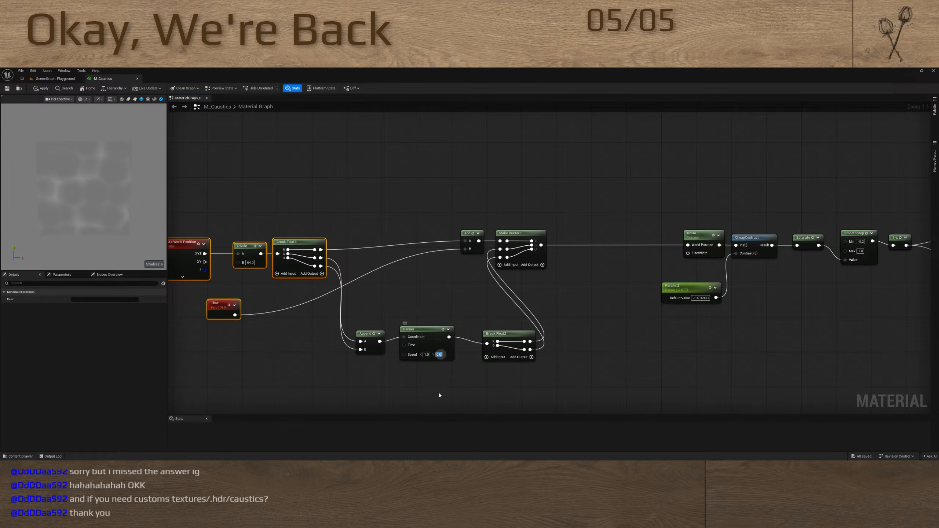
text(0.5)
key(Return)
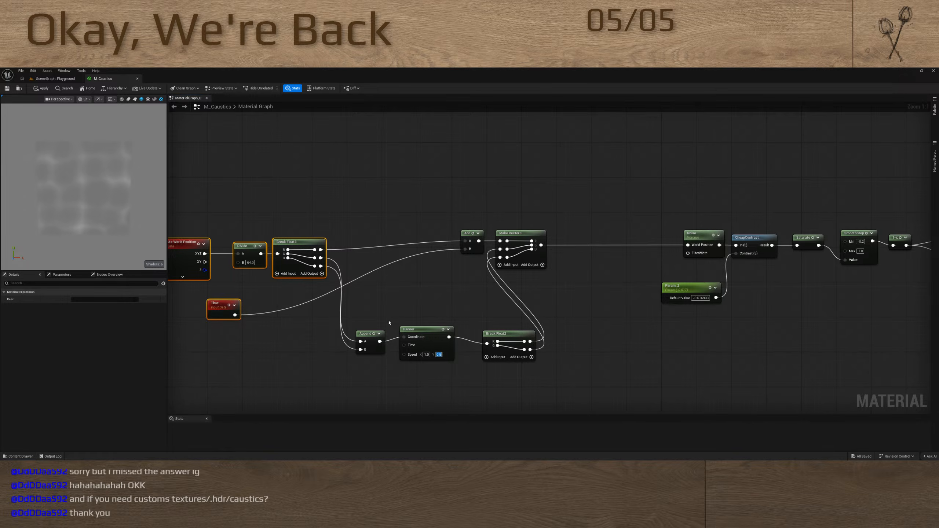
Arrange Append, Panner and Break Float2 in a compact row between Break Float3 and Make Vector3, and lower the Time node slightly
drag(369, 324, 453, 278)
drag(436, 328, 417, 292)
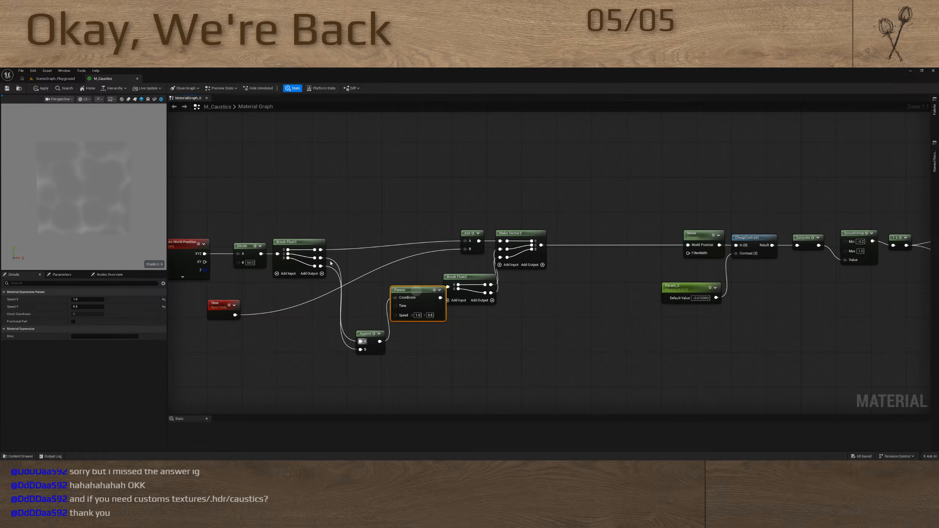
drag(369, 339, 361, 273)
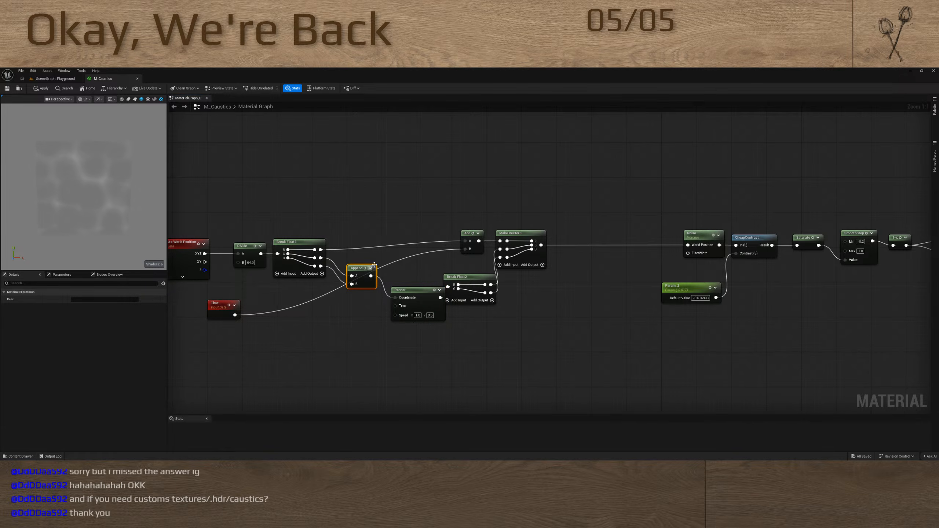
drag(412, 292, 404, 265)
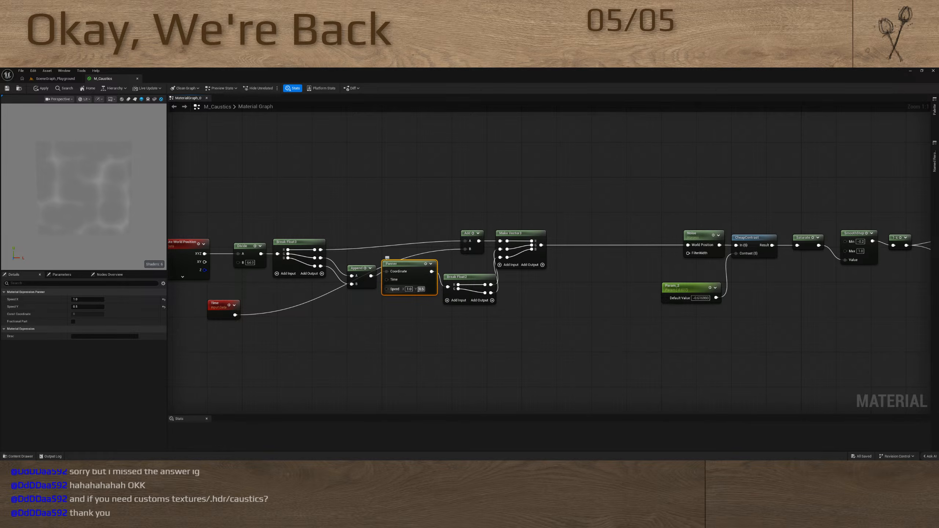
drag(355, 270, 346, 266)
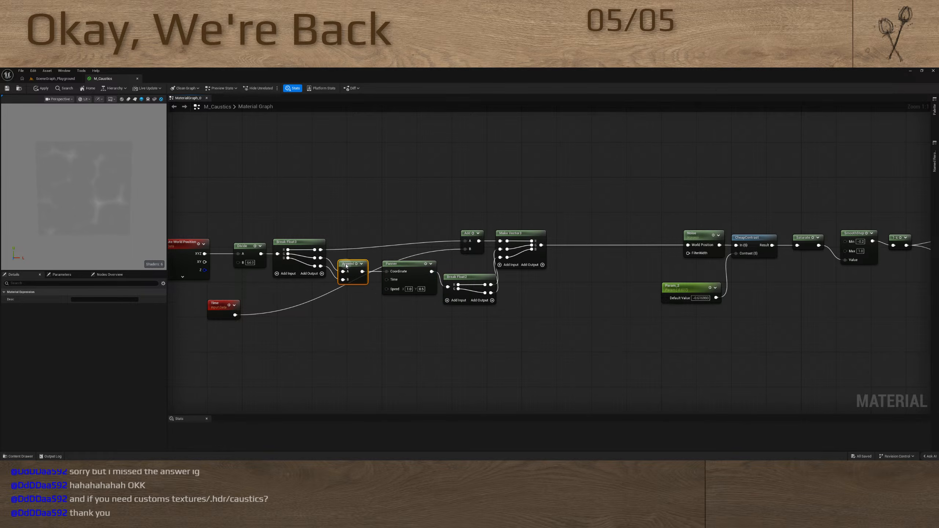
mouse_move(431, 274)
mouse_down()
mouse_move(421, 274)
mouse_move(448, 269)
mouse_up()
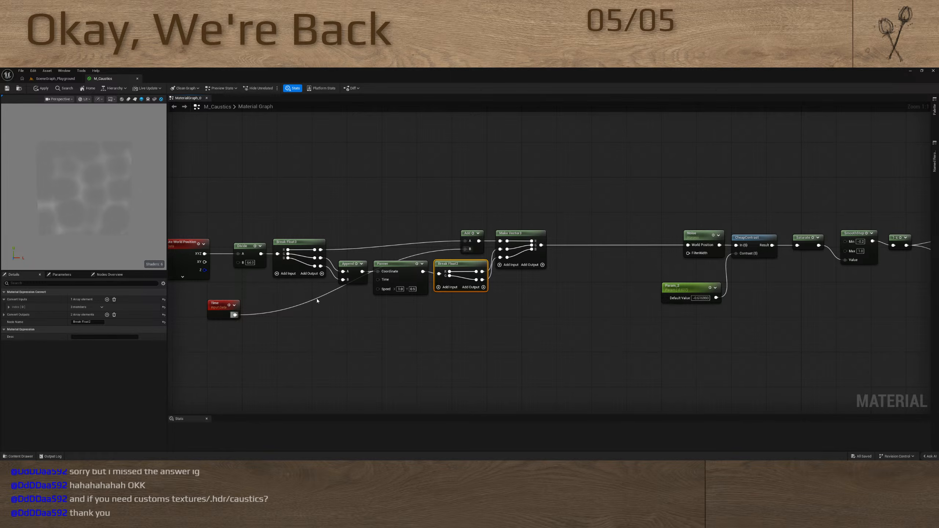
mouse_move(219, 306)
mouse_down()
mouse_move(242, 296)
mouse_move(218, 302)
mouse_move(212, 324)
mouse_up()
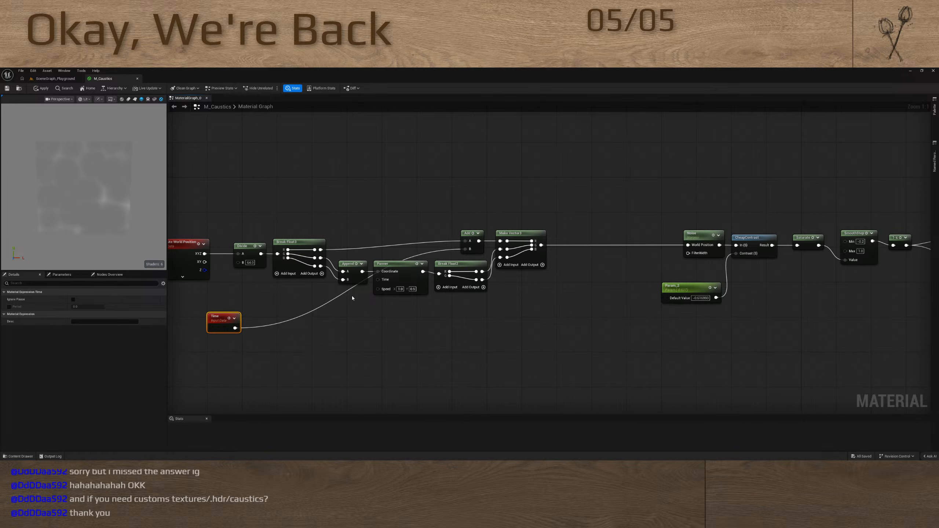
Straighten the connections from Break Float3 to Append and Add, and from Add to Make Vector3
drag(351, 298, 301, 262)
key(q)
click(363, 308)
drag(461, 259, 474, 222)
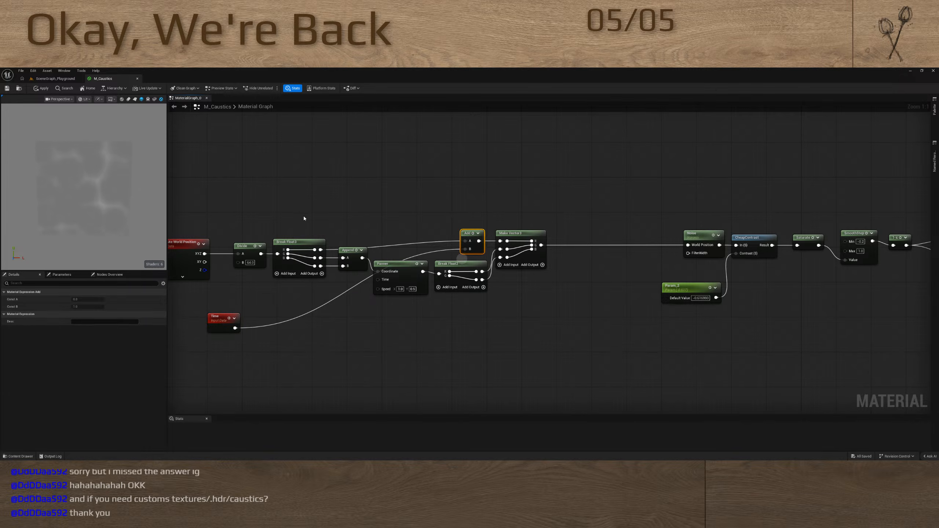
shift+drag(303, 219, 313, 255)
key(q)
click(387, 301)
drag(512, 289, 474, 250)
key(q)
click(503, 292)
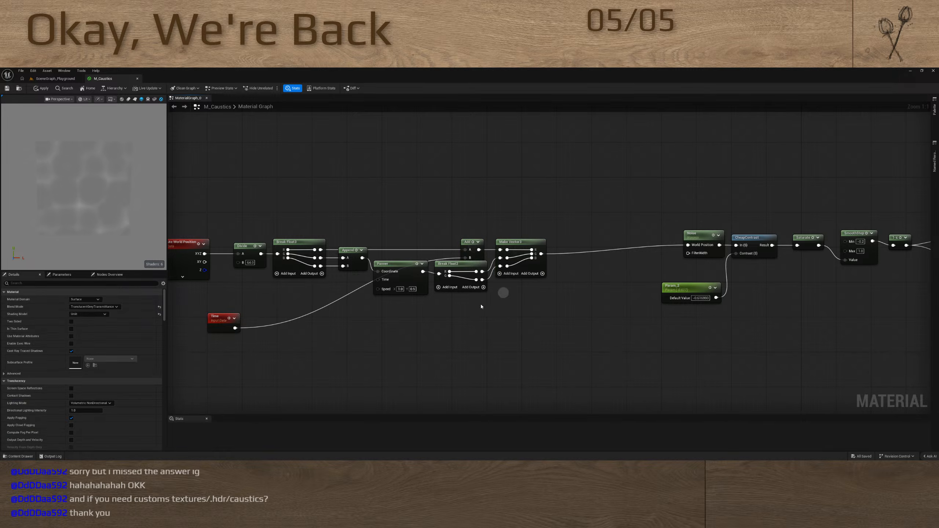
Straighten the connection between the Panner and the Break Float2 node
drag(447, 299, 385, 259)
key(q)
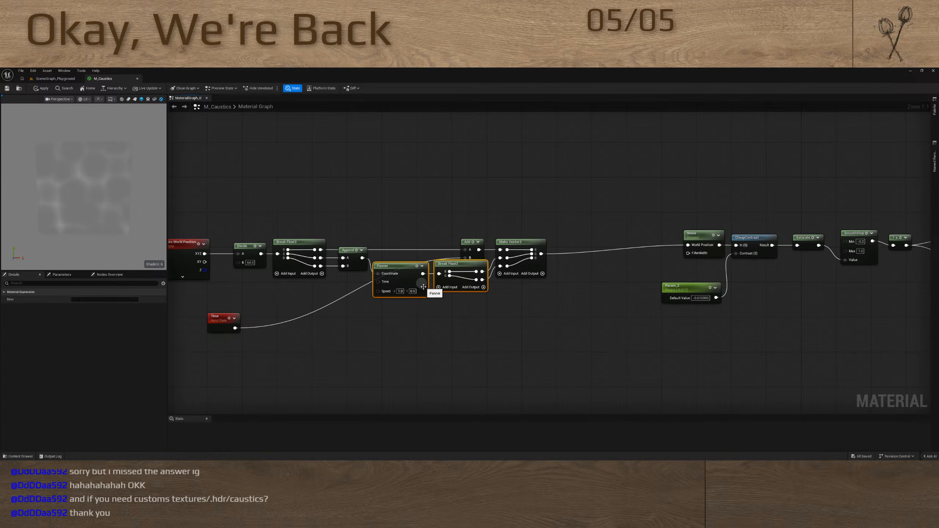
click(429, 304)
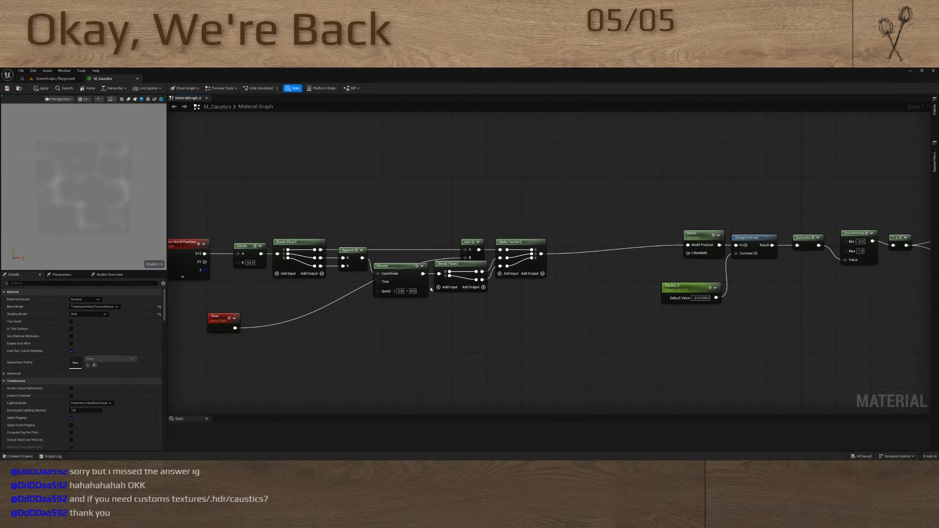
Place the Time node above Add and swap Add's inputs so Time feeds A and Break Float3 feeds B
drag(223, 317, 425, 215)
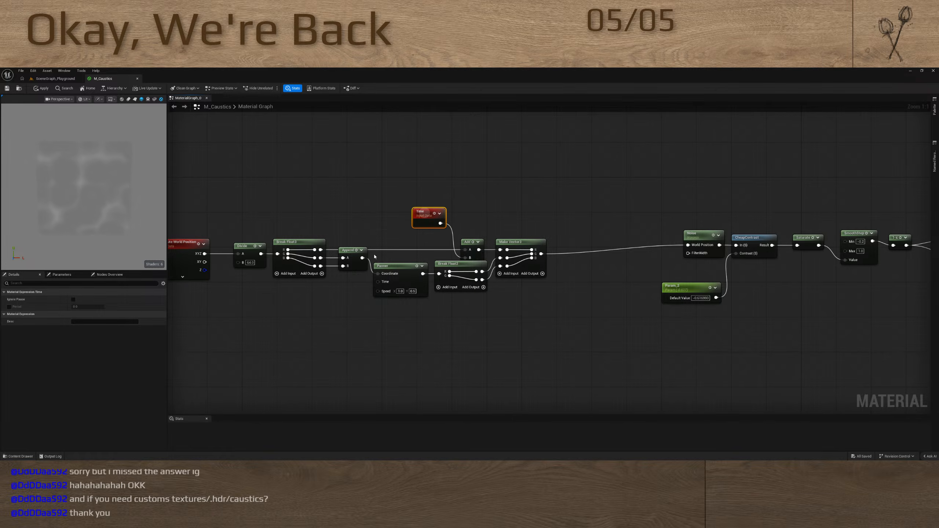
drag(363, 258, 441, 224)
drag(455, 234, 501, 250)
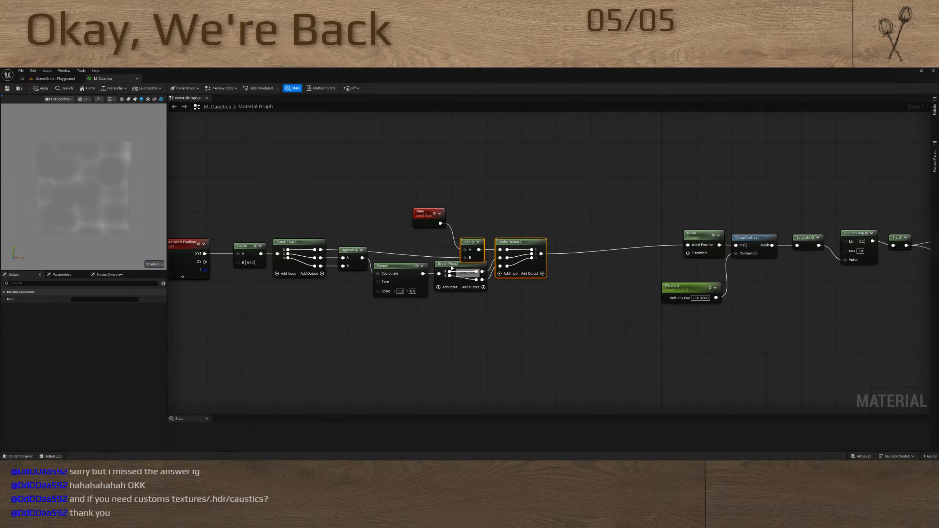
Straighten the connection from Break Float3 to Add, and the one from Time to Add
click(478, 247)
shift+click(311, 252)
key(q)
click(406, 235)
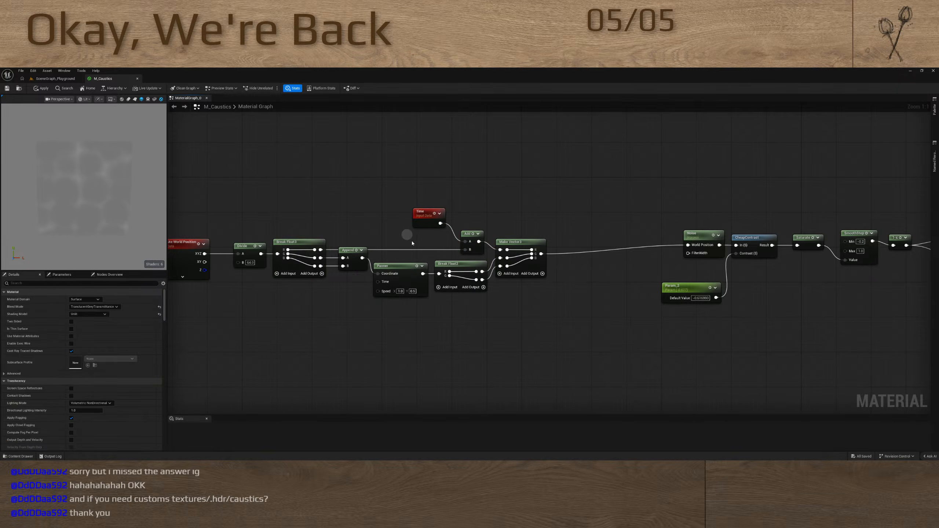
click(425, 219)
shift+click(472, 252)
key(q)
click(452, 289)
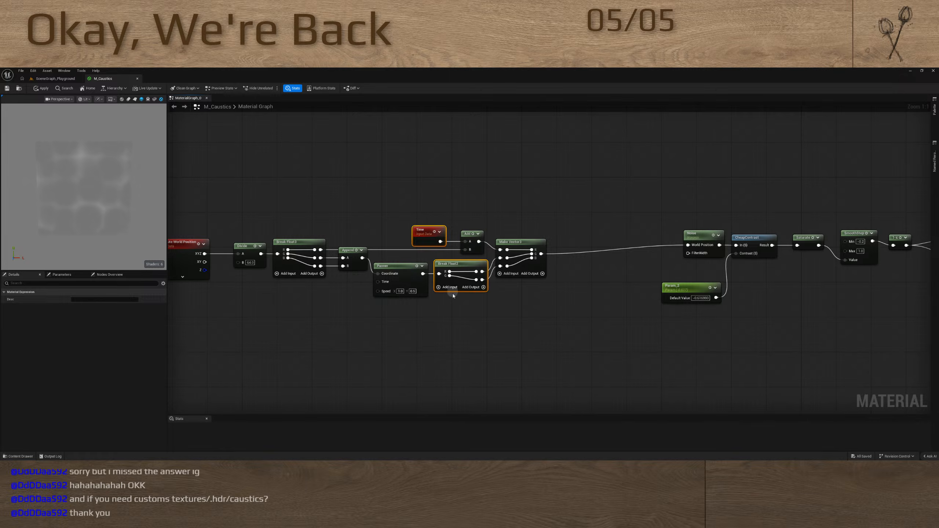
Shift the Time, Add, Break Float2 and Make Vector3 nodes slightly further along the chain to space them out
key(shift+a)
drag(478, 220, 529, 235)
key(Right)
key(Right)
key(Right)
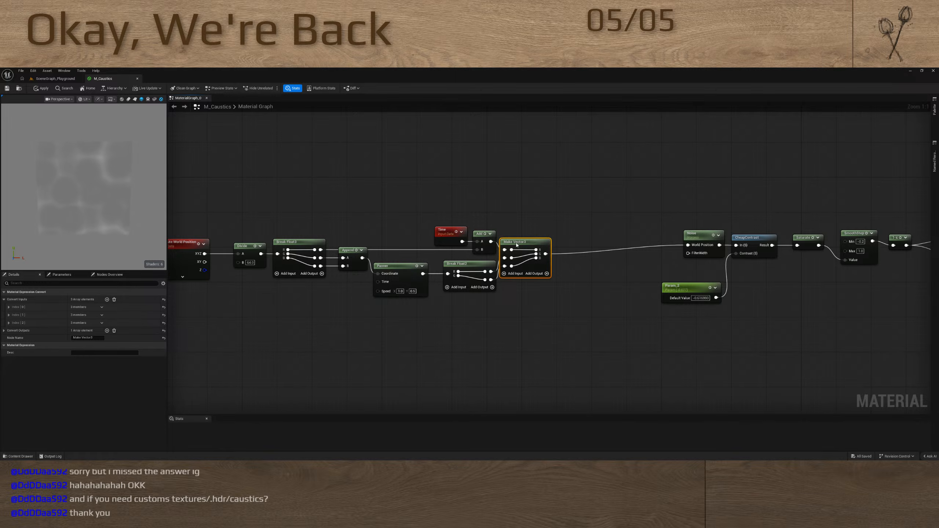
Straighten the connections from Break Float2 to Make Vector3 and from the Panner to Break Float2
click(478, 277)
shift+click(530, 258)
key(q)
click(508, 300)
click(413, 276)
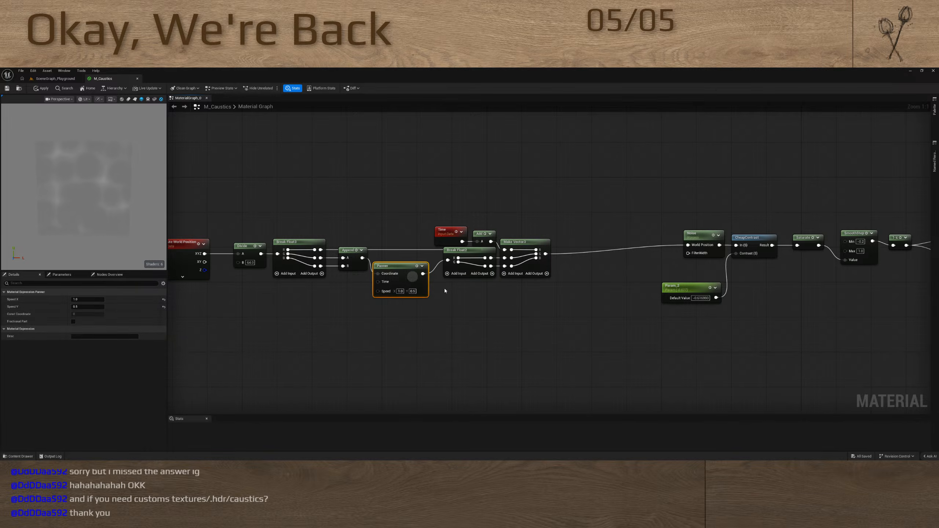
shift+drag(448, 289, 460, 266)
key(q)
drag(354, 278, 355, 264)
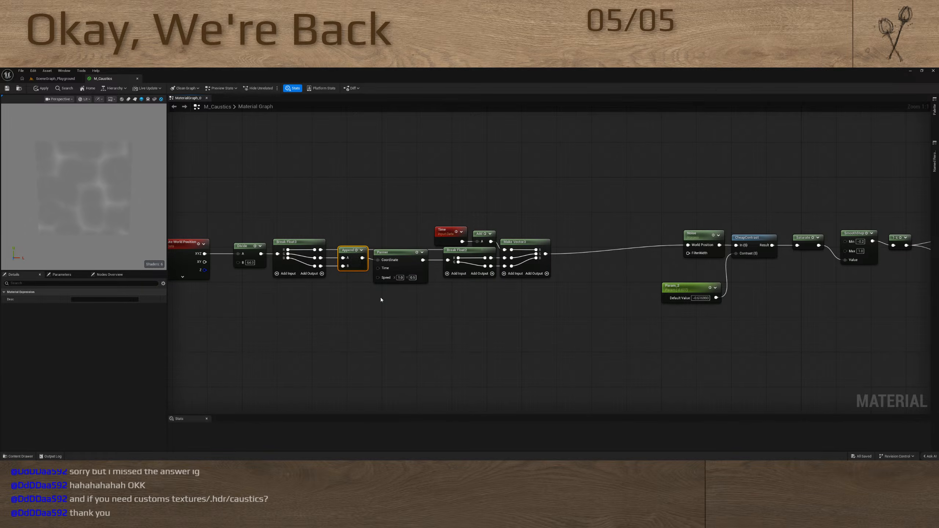
Straighten the connections of all nodes from Divide through Make Vector3, including the link to Noise
shift+click(402, 280)
click(401, 299)
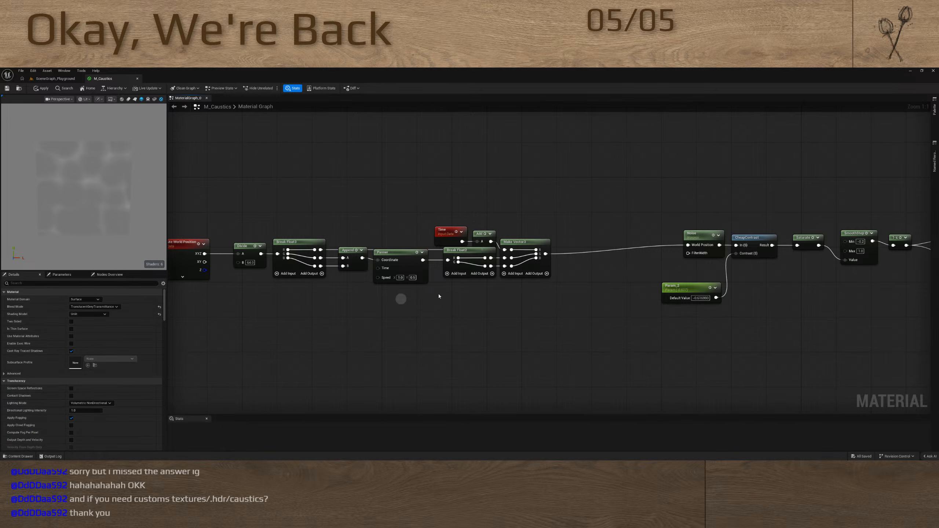
drag(593, 266, 236, 226)
key(q)
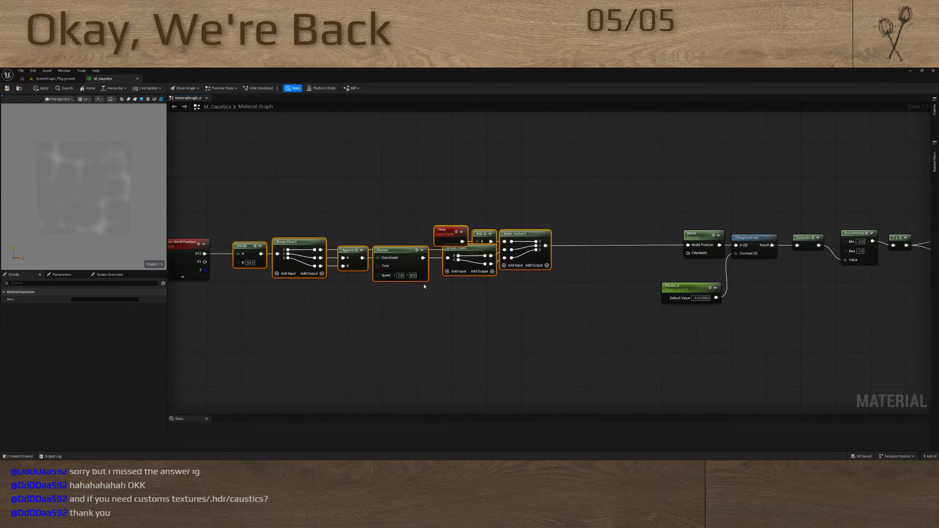
click(456, 303)
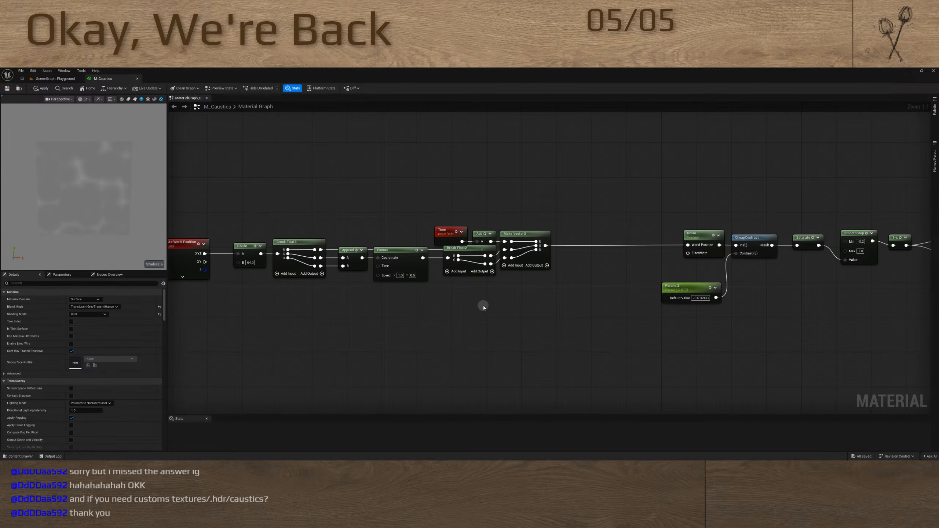
Move the Absolute World Position node closer to the Divide node
right_drag(483, 308, 534, 289)
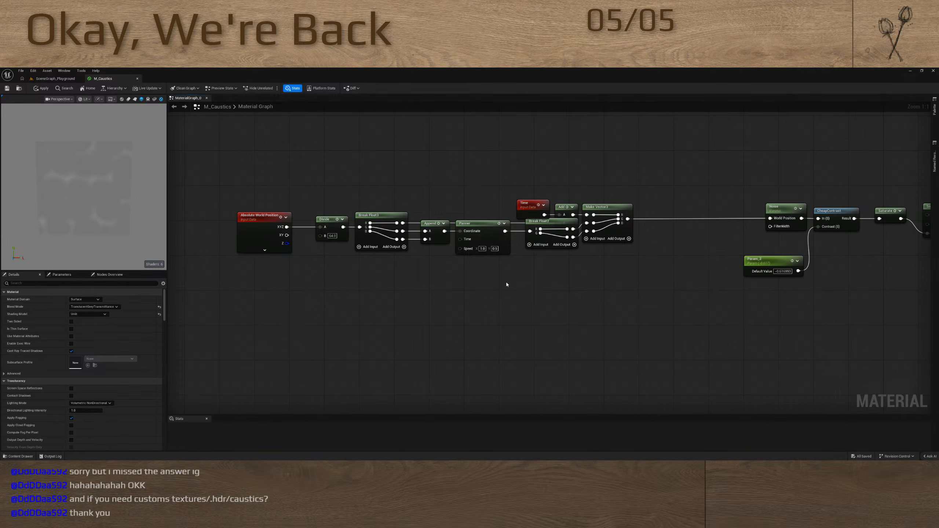
right_drag(453, 310, 499, 281)
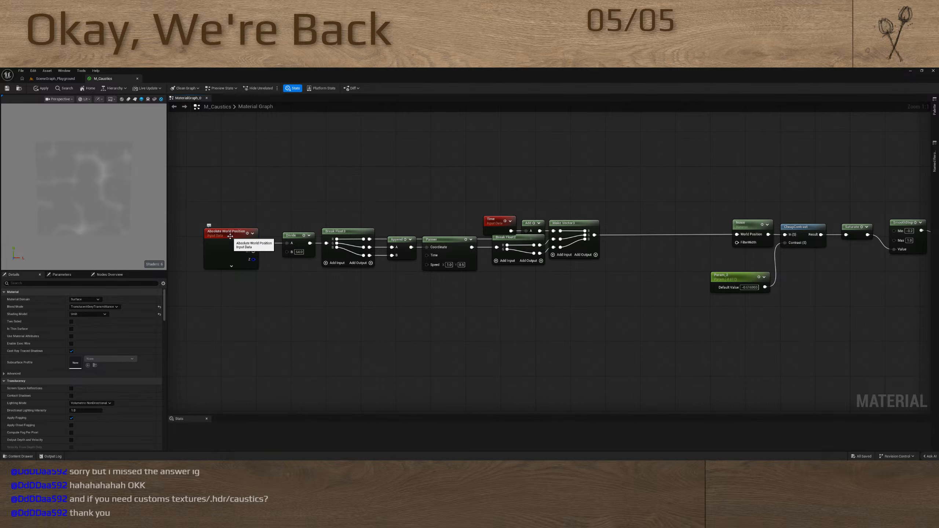
click(230, 236)
drag(230, 236, 243, 235)
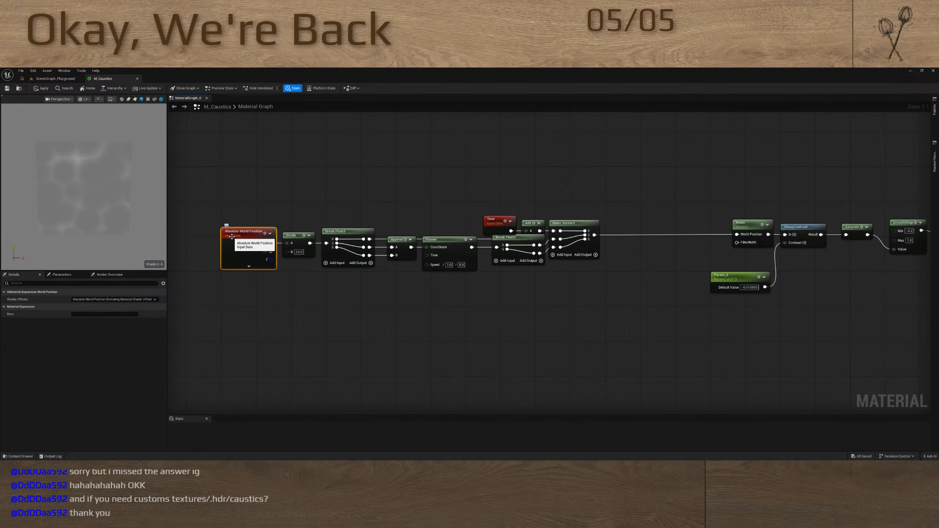
click(581, 329)
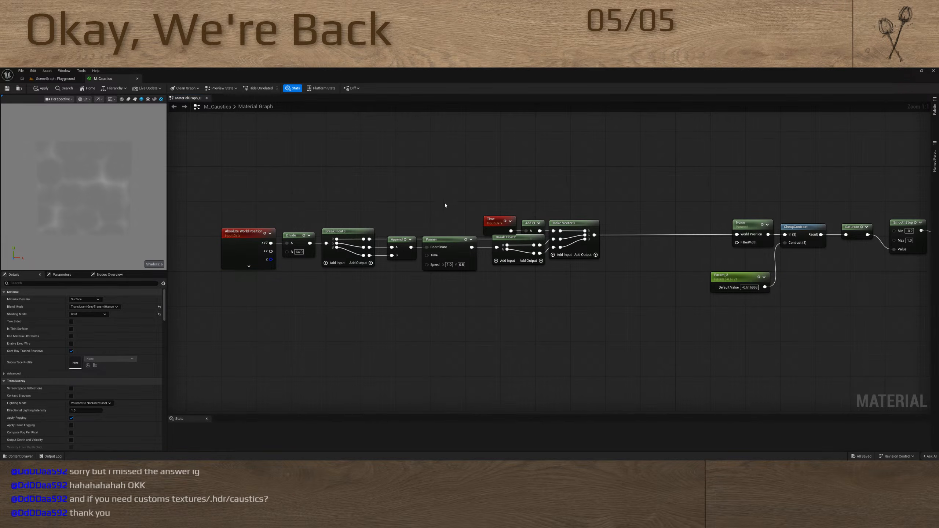
Raise the Time node above the chain, and place Noise beside Make Vector3 with a straight connection between them
drag(505, 222, 496, 192)
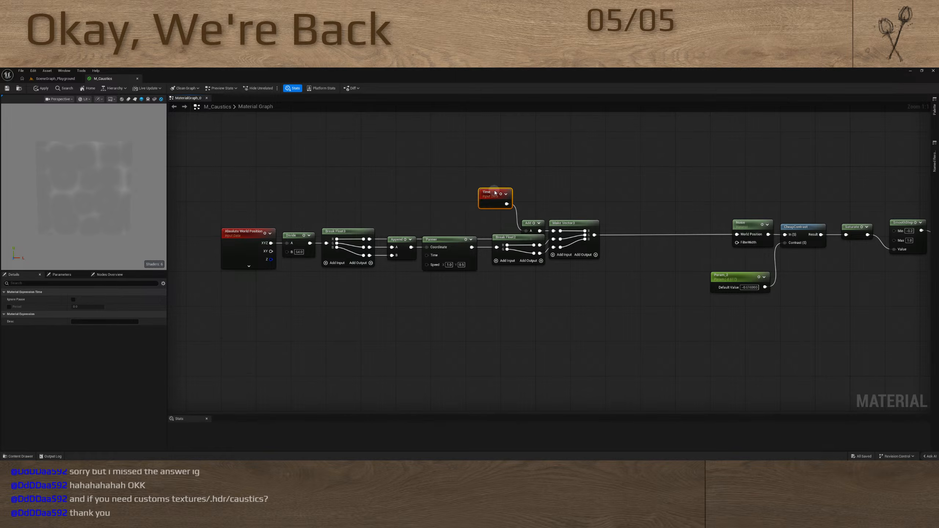
right_drag(547, 270, 392, 282)
click(593, 237)
drag(593, 237, 470, 237)
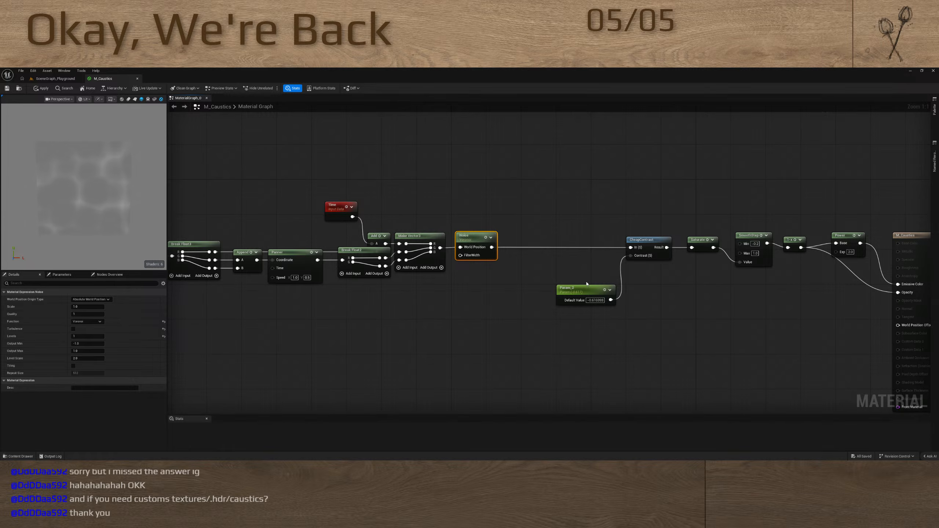
ctrl+click(424, 256)
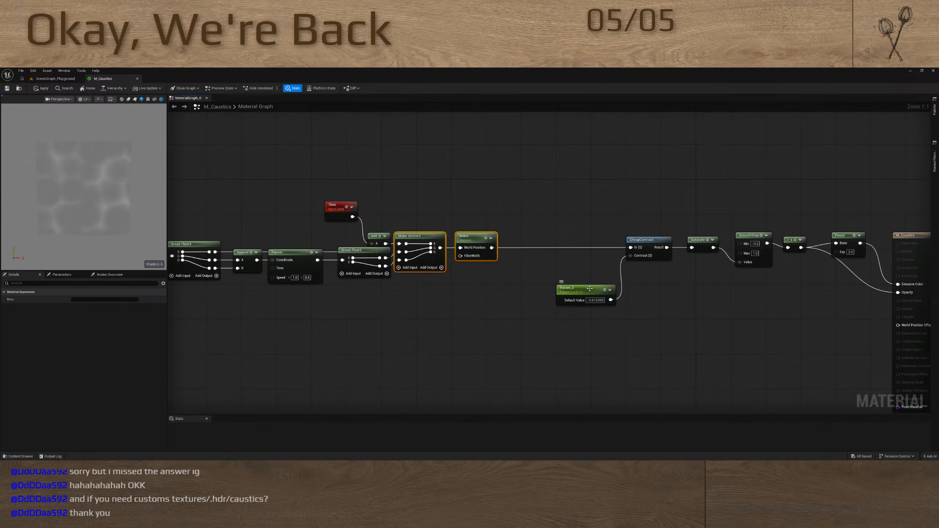
Move CheapContrast and its contrast parameter together so they sit next to the Noise node
drag(600, 216, 675, 350)
drag(642, 240, 524, 240)
click(495, 322)
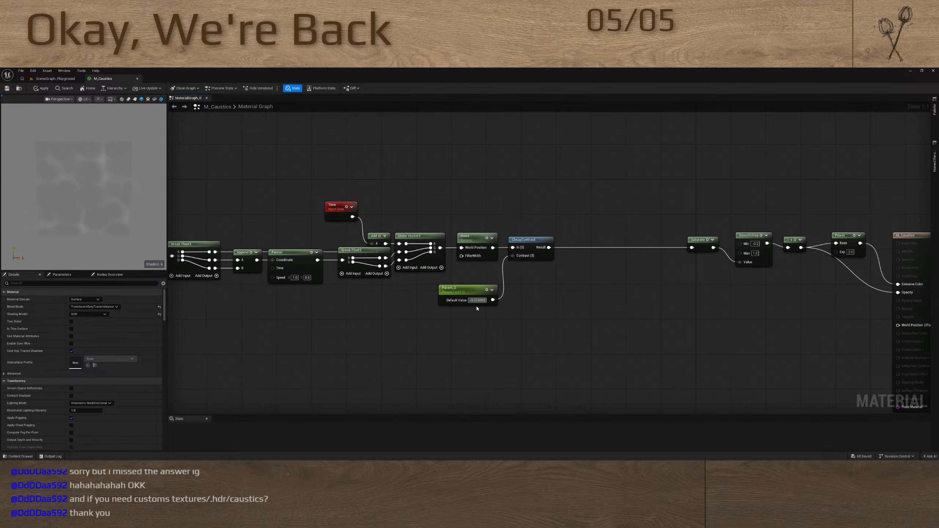
Shorten the contrast parameter's value to one decimal place, convert it to a constant and place it just below Noise
drag(476, 301, 535, 306)
key(BackSpace)
right_click(467, 288)
click(487, 303)
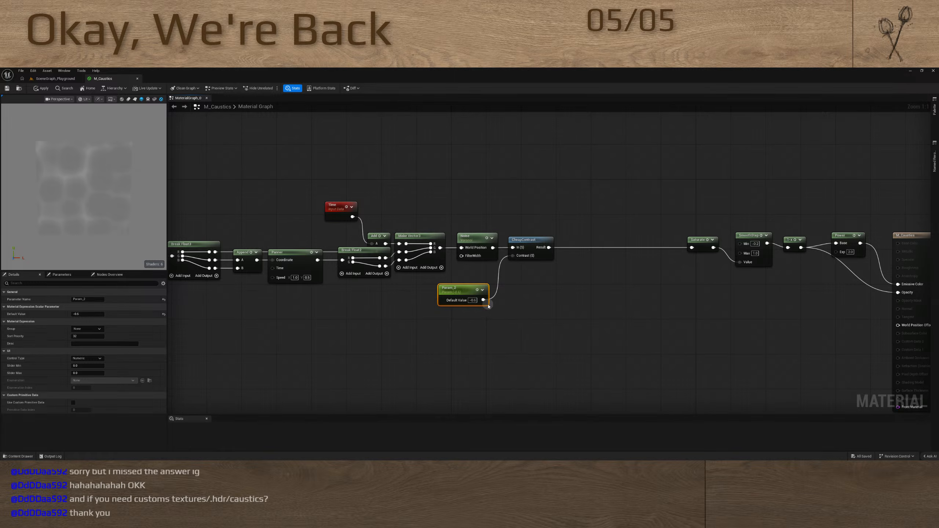
drag(455, 288, 473, 271)
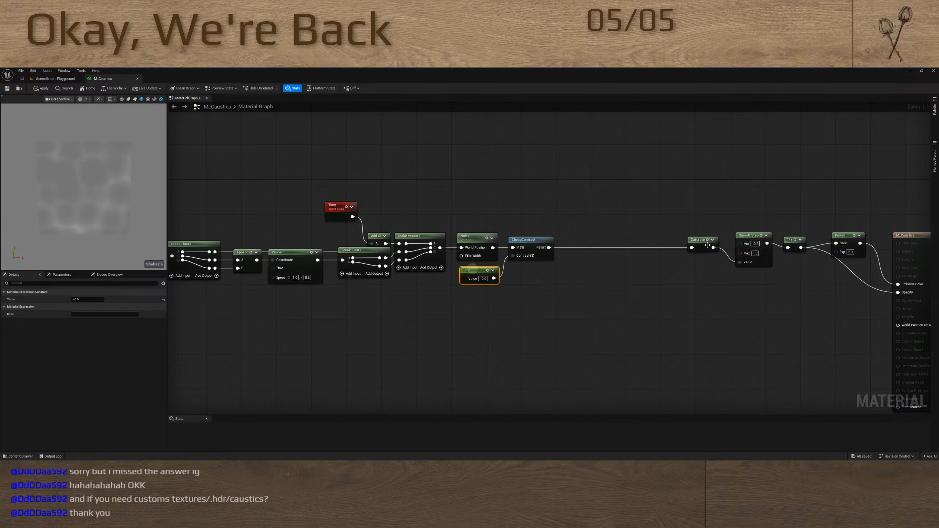
Remove the Saturate node from the chain and place SmoothStep directly after CheapContrast, linked to its result
drag(707, 245, 571, 220)
key(Delete)
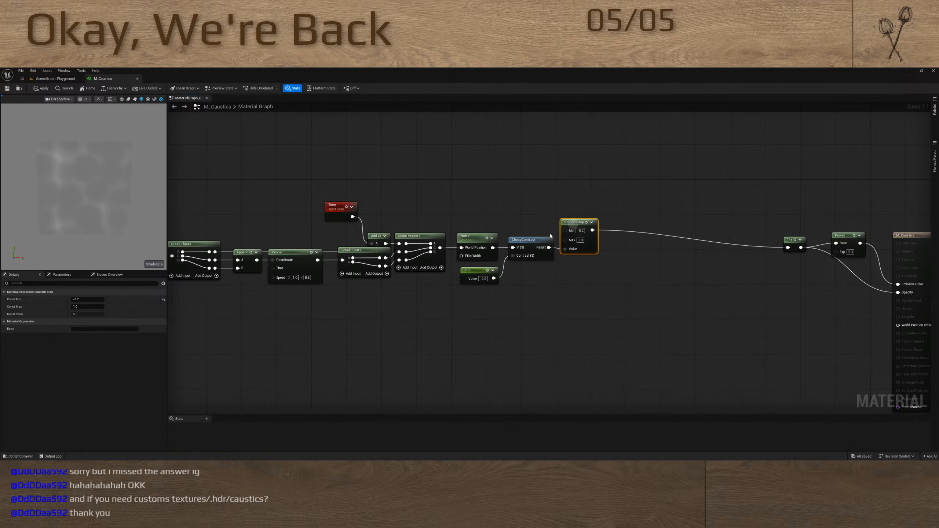
click(597, 291)
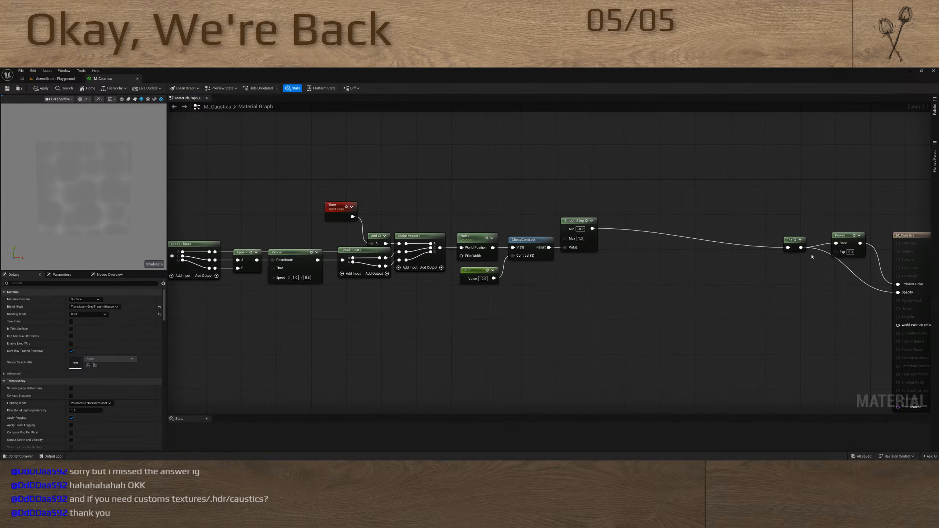
Move the 1-x node beside SmoothStep and straighten the connections from SmoothStep through 1-x to Power
drag(793, 240, 580, 241)
key(q)
drag(862, 228, 840, 266)
shift+drag(604, 196, 625, 240)
key(q)
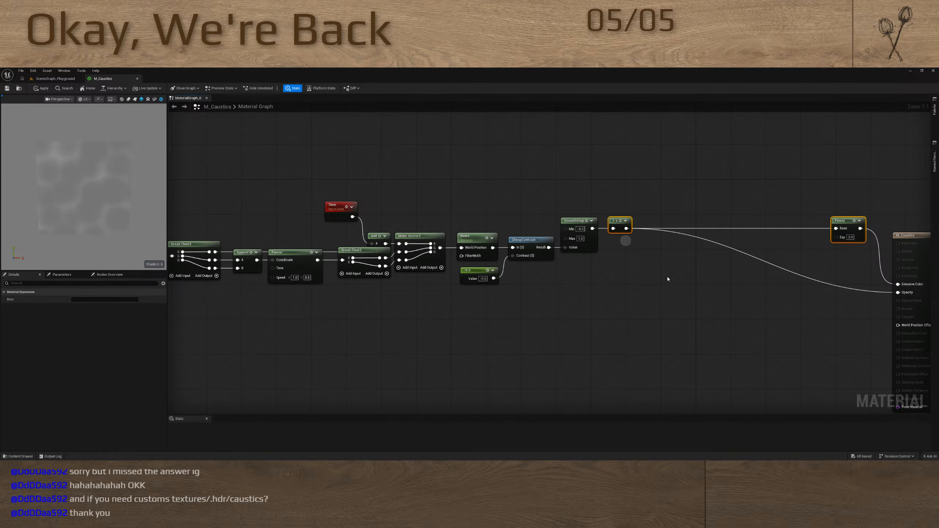
click(701, 290)
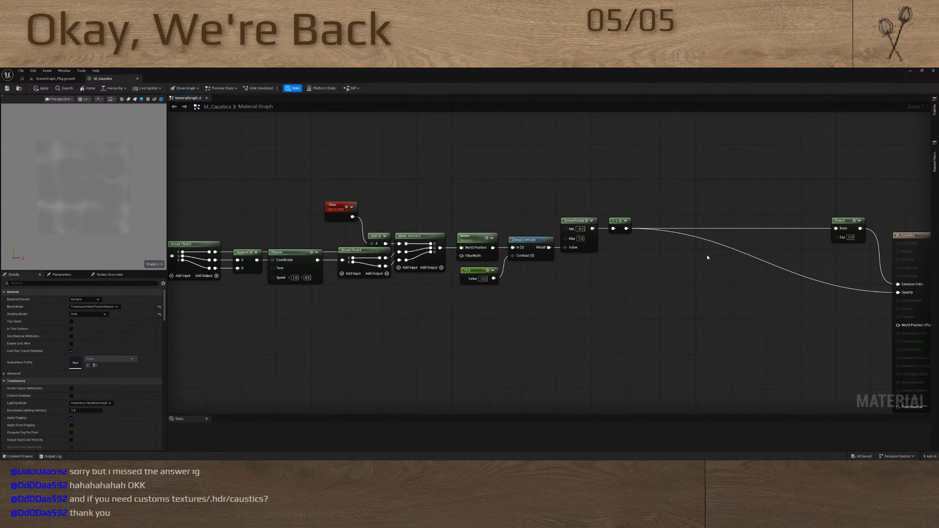
Duplicate the whole node chain from Absolute World Position through 1-x, including Time, below the original chain
scroll(630, 286, down, 4)
right_drag(617, 291, 644, 270)
drag(346, 185, 661, 292)
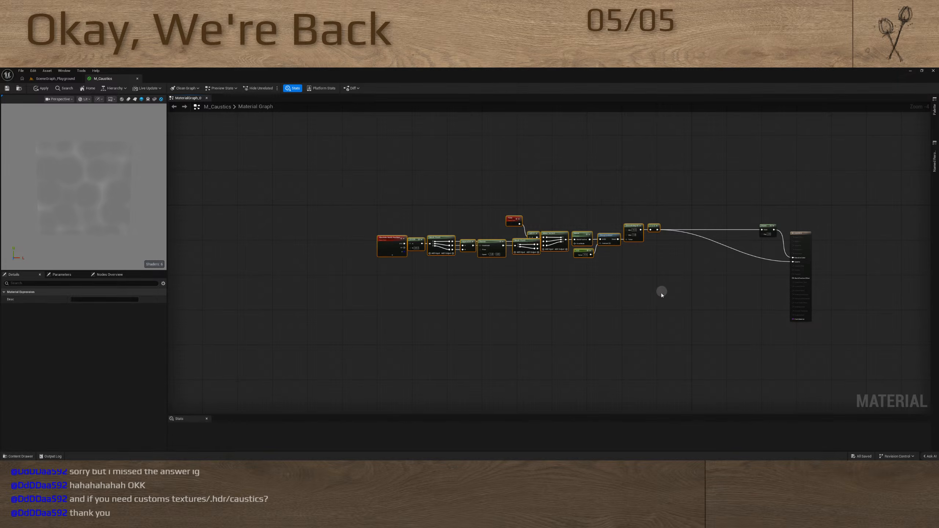
key(ctrl+c)
key(ctrl+v)
scroll(654, 305, up, 4)
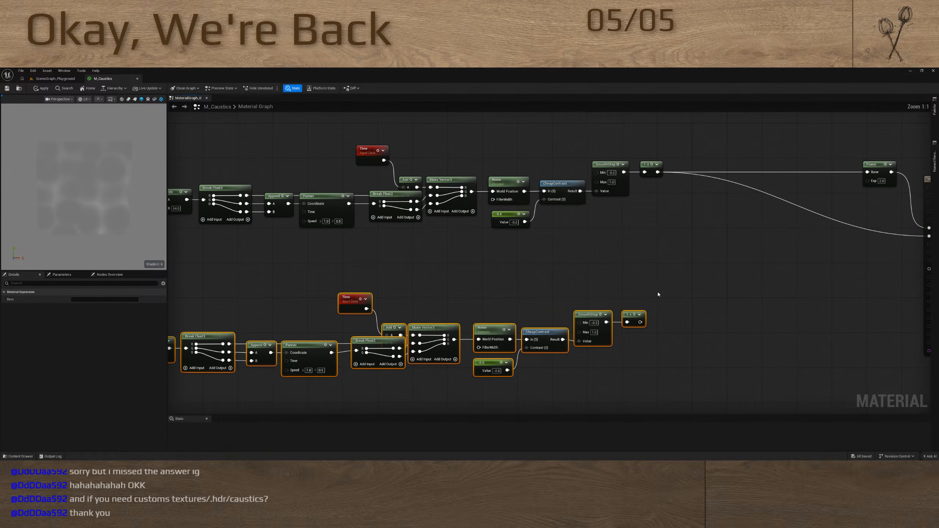
right_drag(500, 296, 580, 214)
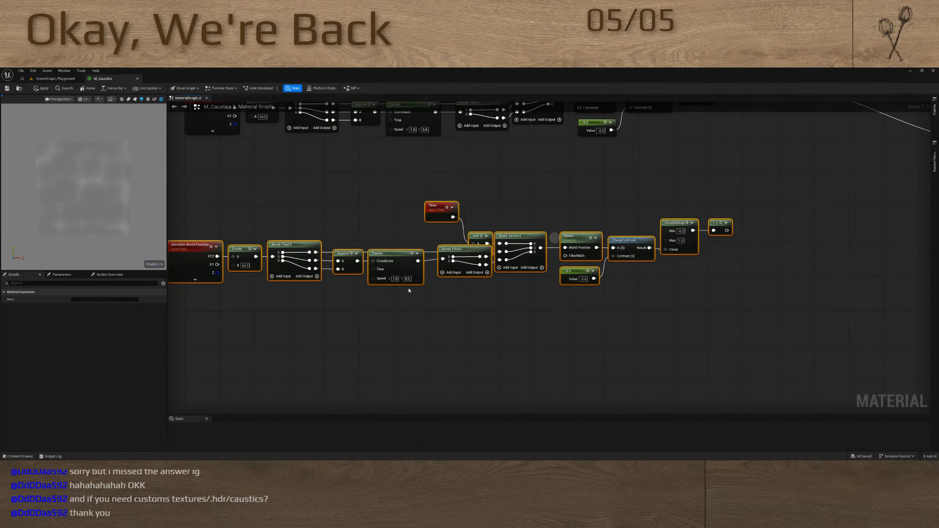
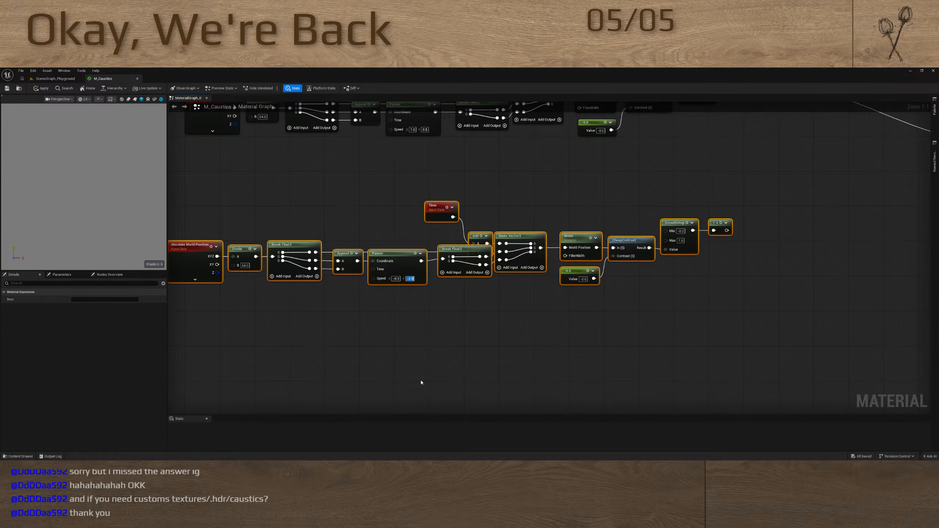
Set the B value of the duplicated chain's Divide node to 72
scroll(497, 292, down, 4)
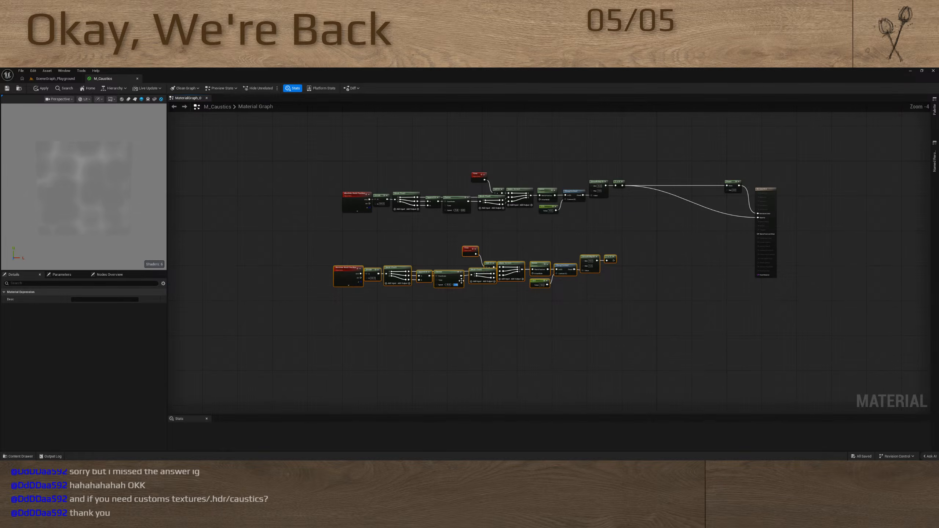
scroll(497, 291, up, 6)
right_drag(299, 340, 437, 340)
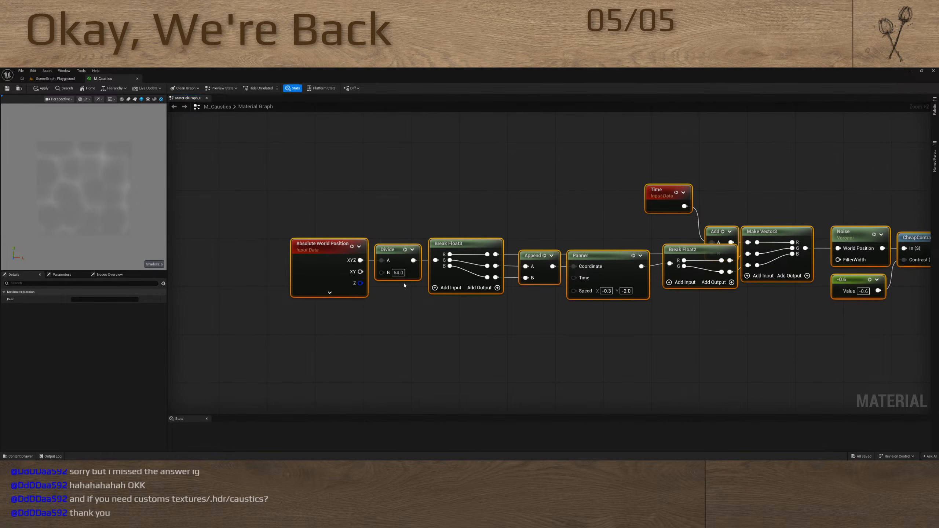
text(12)
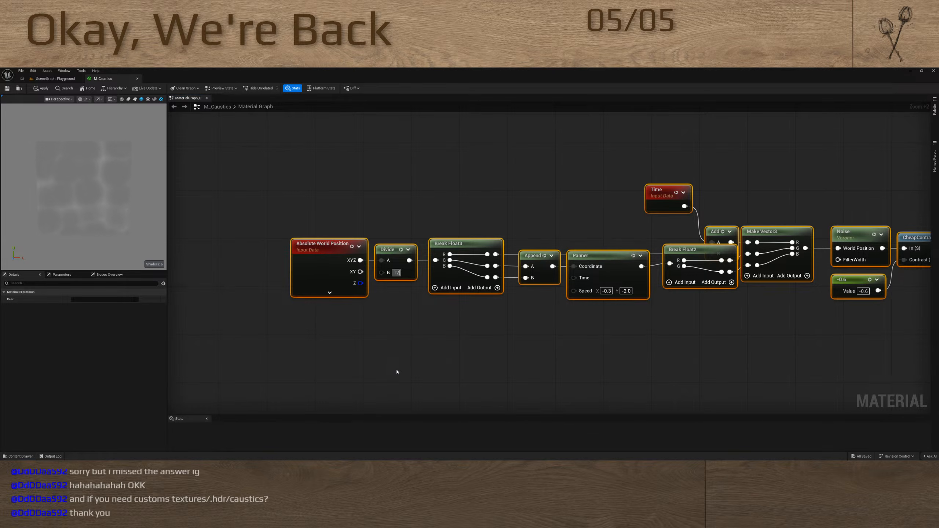
key(BackSpace)
key(BackSpace)
text(72)
key(Return)
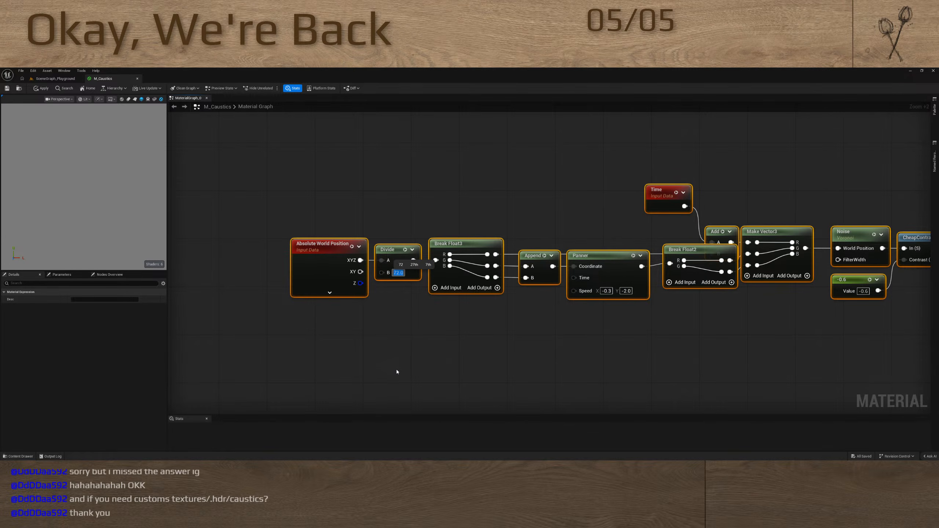
scroll(560, 363, down, 4)
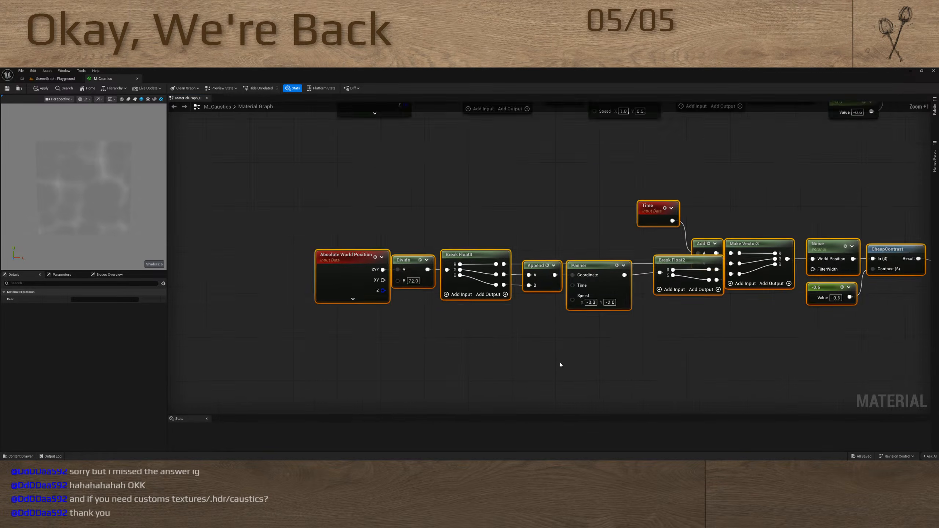
Copy the Power node to the end of the duplicated chain, link it from 1-x, and feed its result into Emissive Color
key(Home)
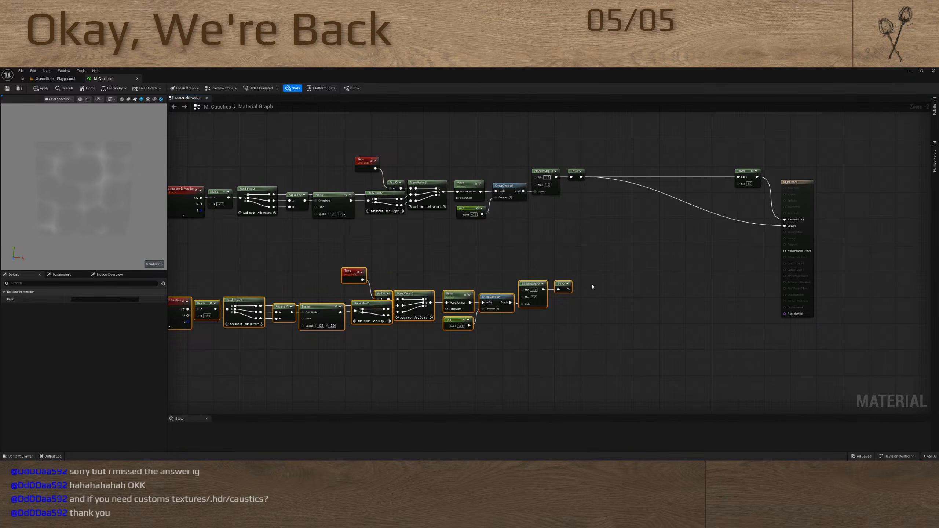
click(738, 174)
key(ctrl+c)
click(613, 279)
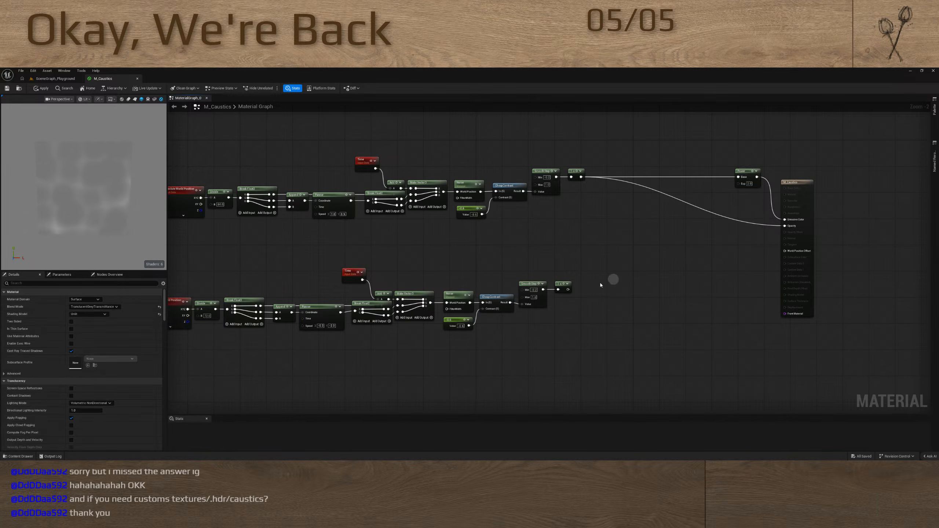
key(ctrl+v)
drag(568, 290, 687, 276)
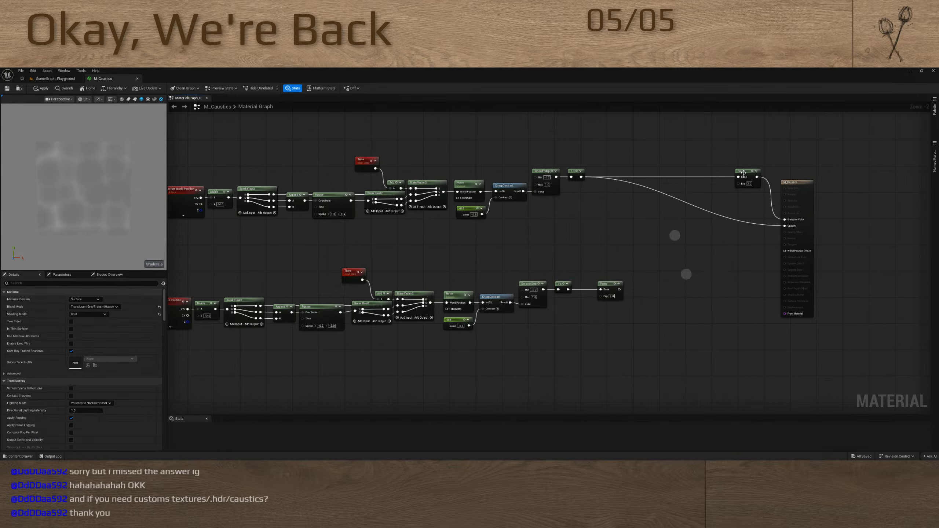
drag(743, 173, 634, 230)
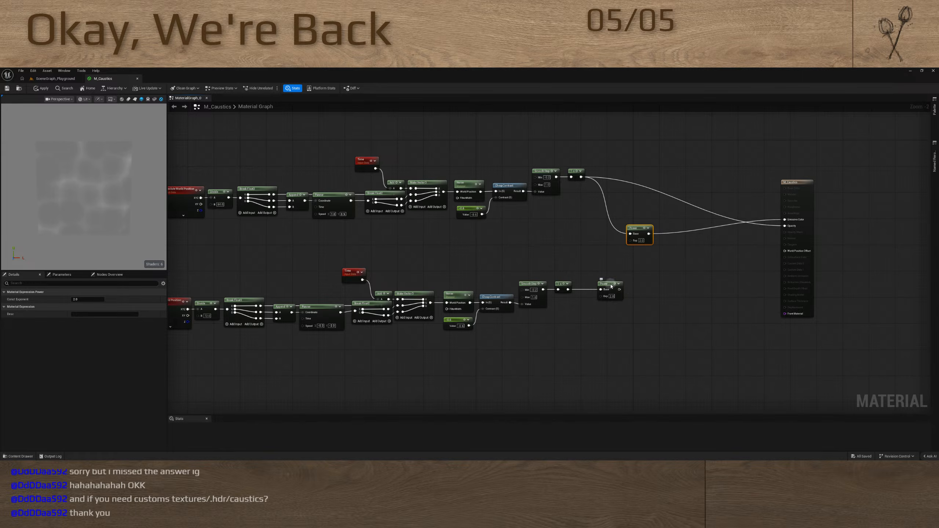
drag(612, 286, 785, 221)
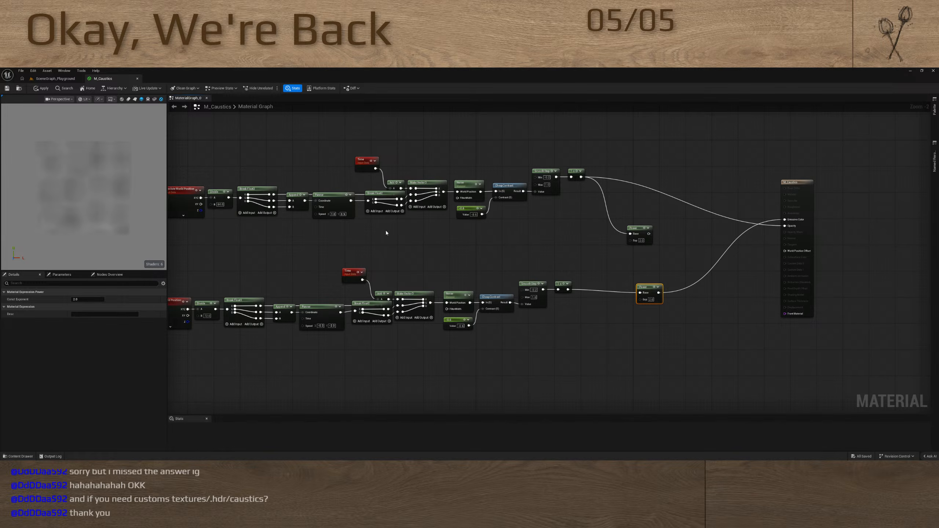
Set the Y speed of the second layer's Panner to -0.75
scroll(329, 327, up, 7)
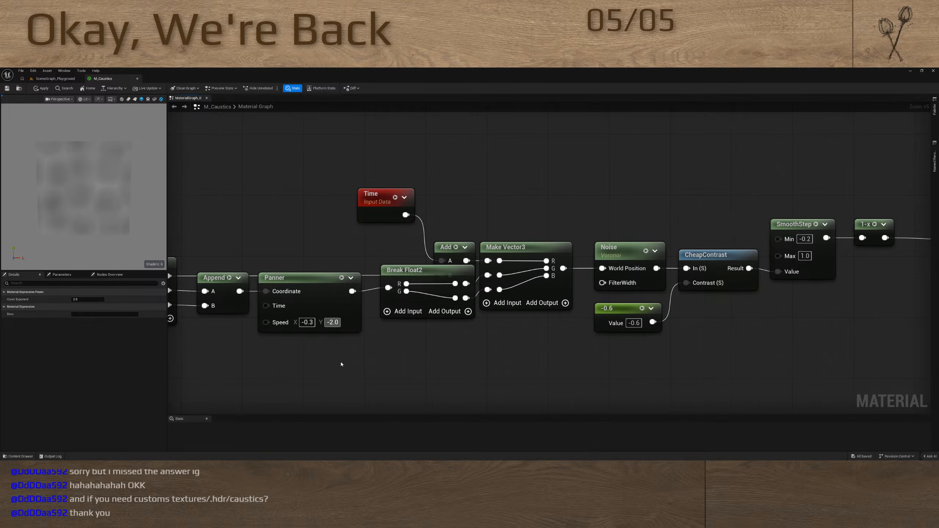
key(BackSpace)
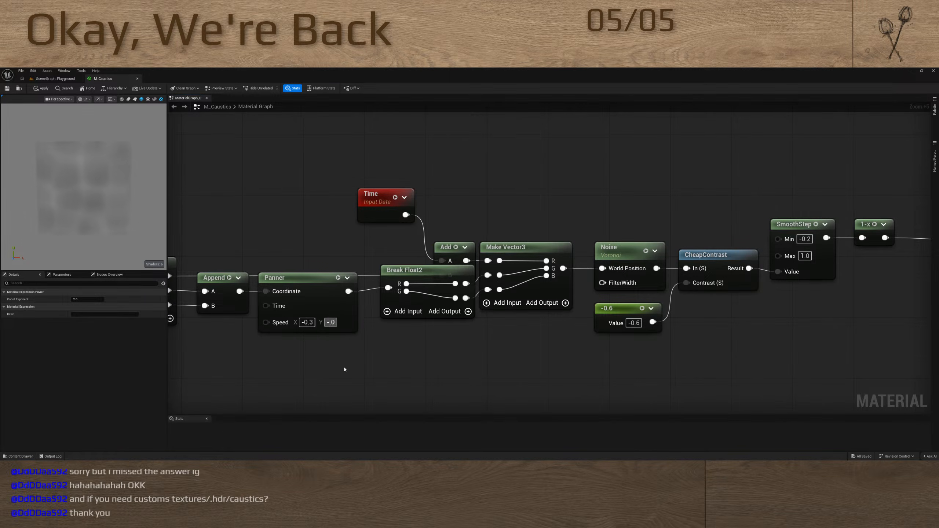
text(75)
key(Return)
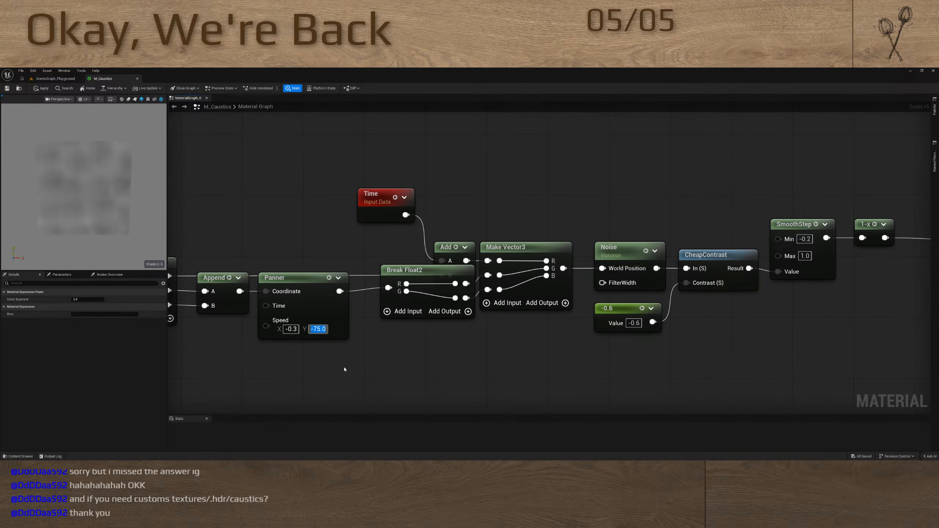
text(-)
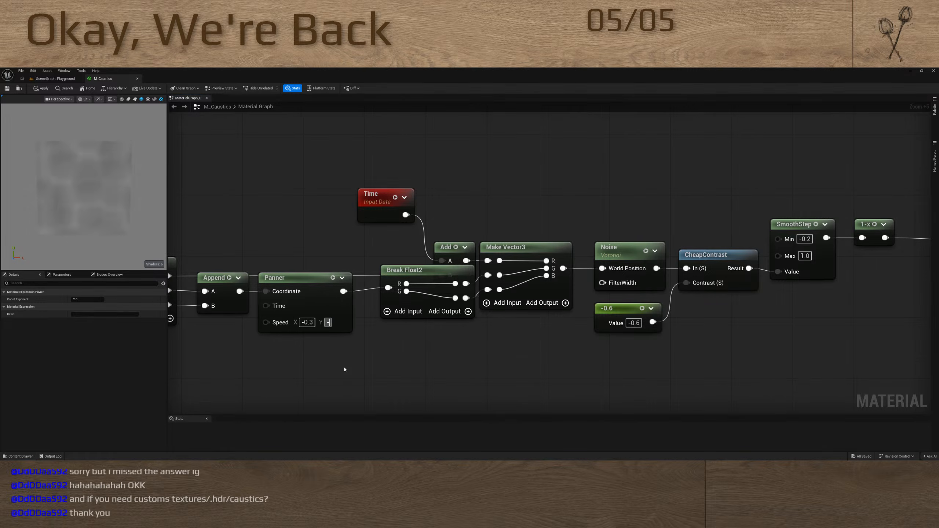
text(0.75)
key(Return)
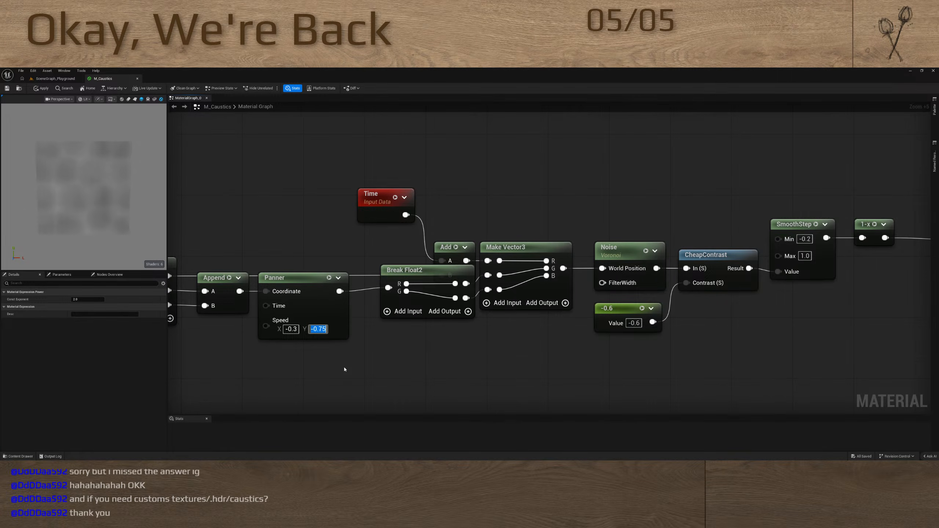
scroll(388, 343, down, 4)
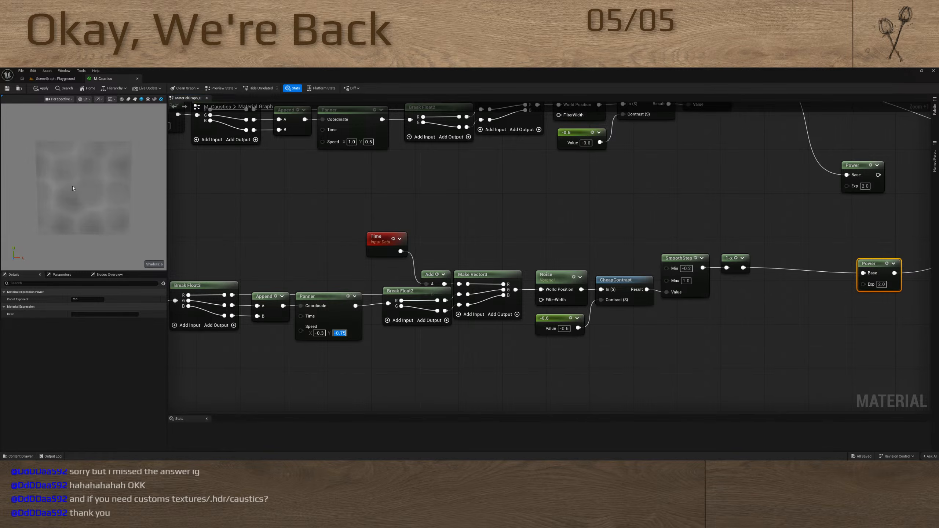
Line up the second layer's Power node with the output of its 1-x node
scroll(730, 222, down, 5)
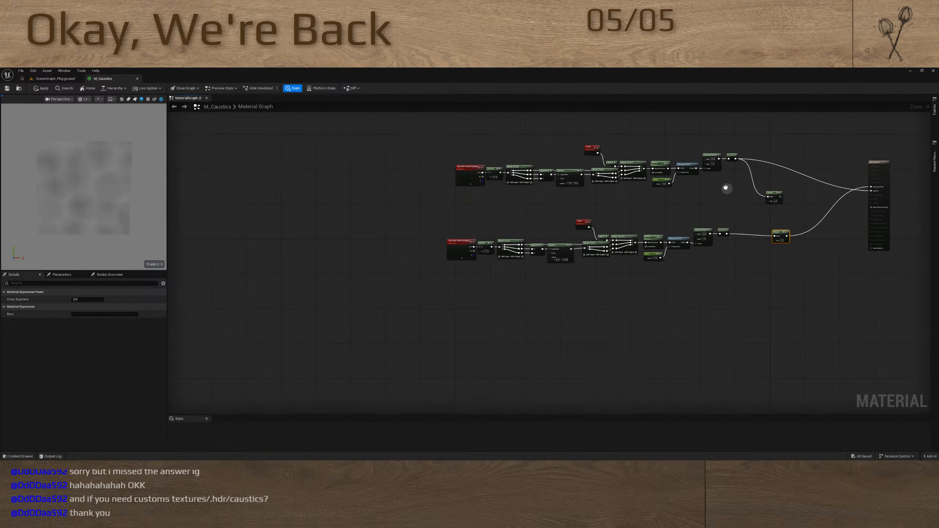
right_drag(725, 188, 509, 197)
scroll(544, 229, up, 4)
drag(577, 246, 555, 238)
right_drag(549, 211, 591, 244)
drag(596, 288, 620, 293)
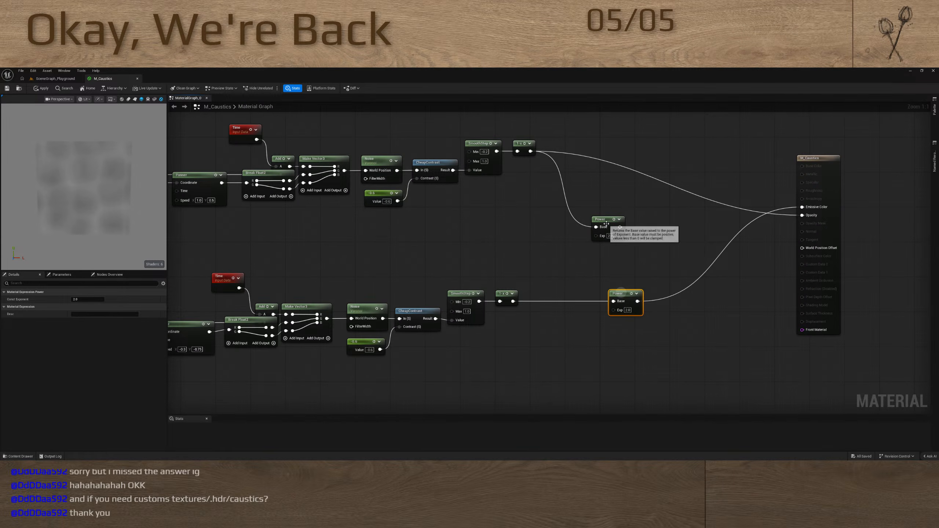
Multiply the two layers' Power results and connect the product to Emissive Color
drag(607, 224, 637, 302)
key(m)
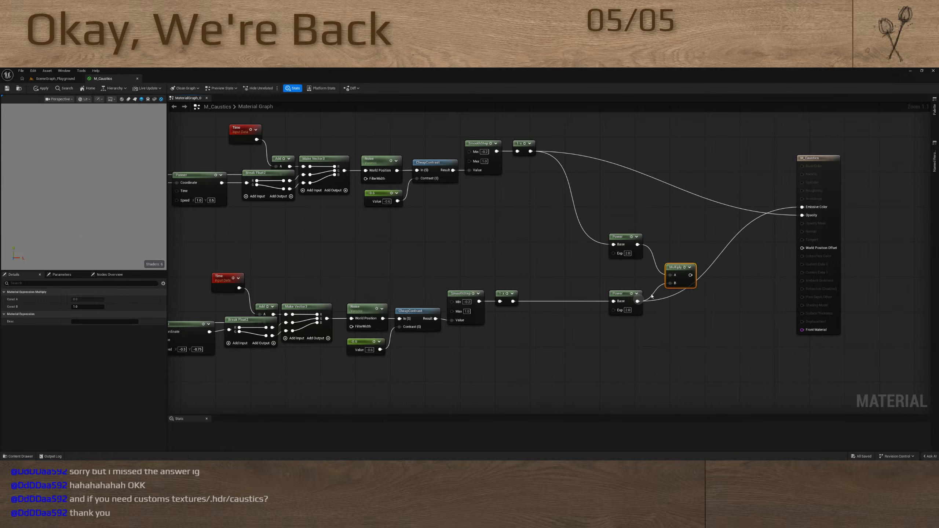
drag(690, 274, 802, 207)
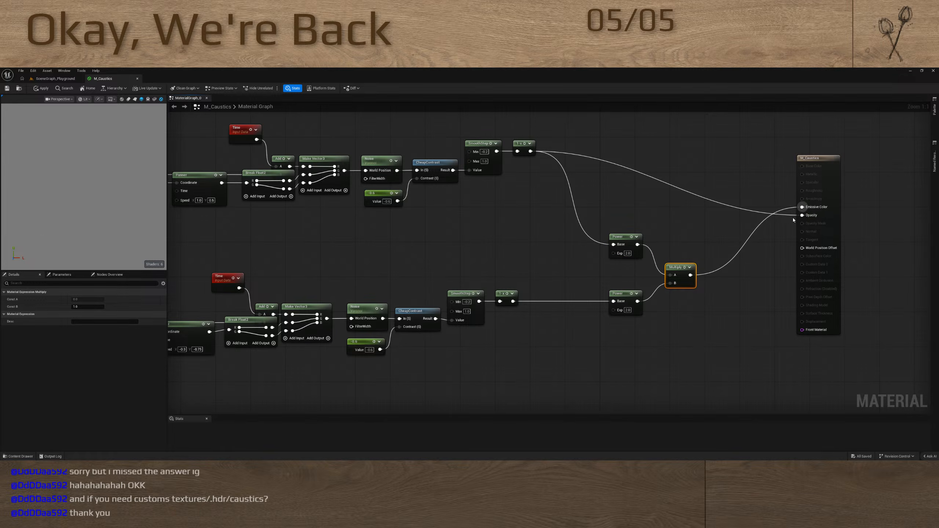
Move both Power nodes and their Multiply node together, closer to the material output
right_drag(616, 329, 626, 246)
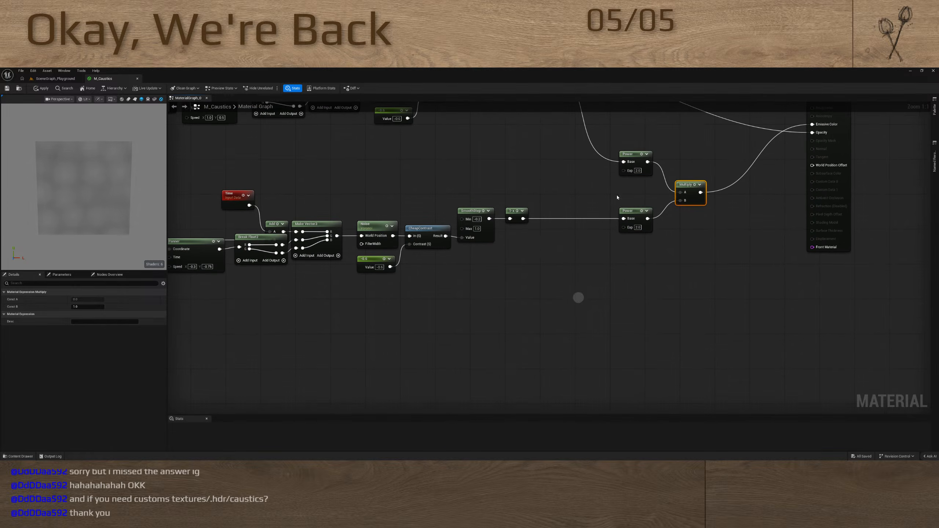
drag(612, 146, 712, 245)
drag(683, 184, 693, 155)
right_drag(559, 142, 593, 230)
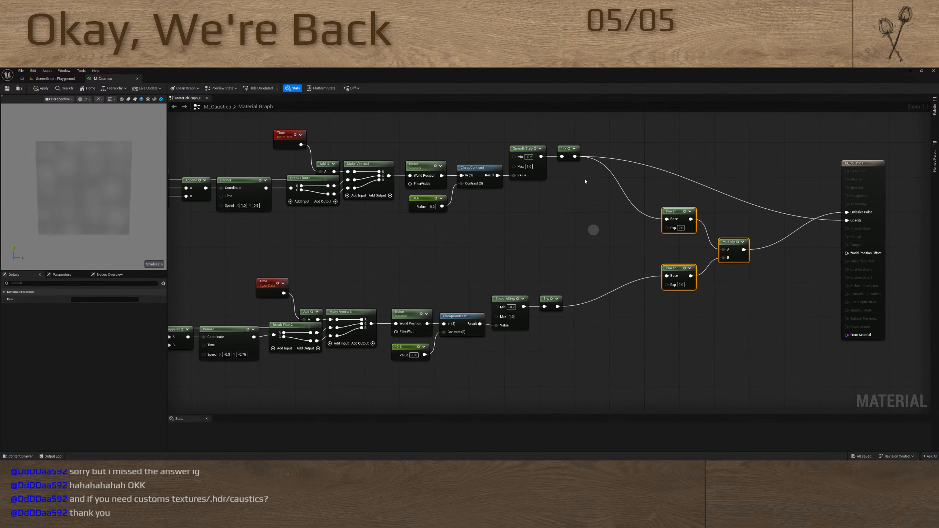
Multiply the two layers' 1-x results into Opacity and place this Multiply node below the Power nodes
drag(575, 156, 846, 220)
key(m)
click(547, 319)
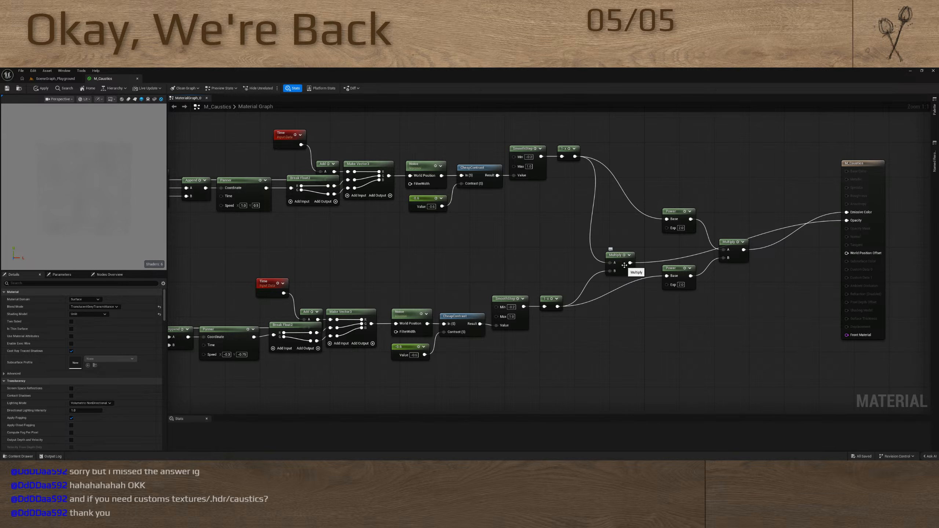
drag(623, 265, 646, 321)
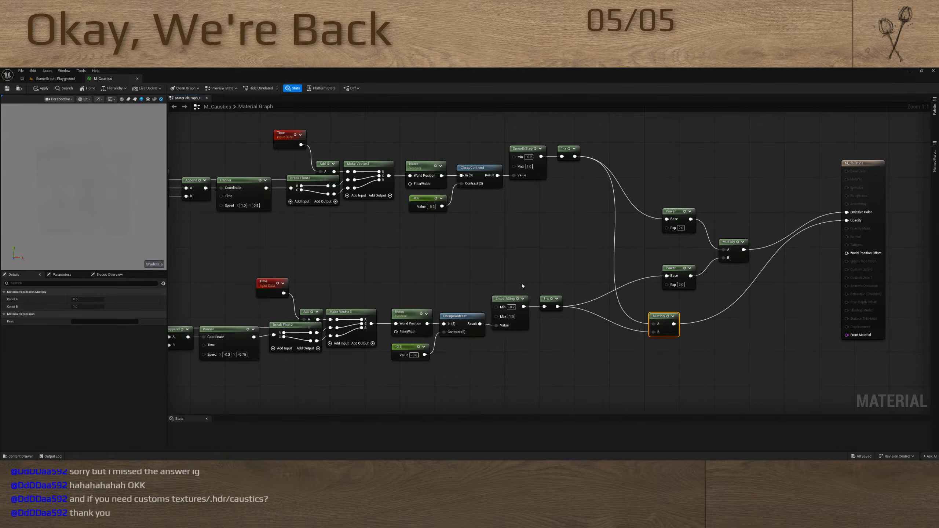
right_drag(753, 307, 708, 313)
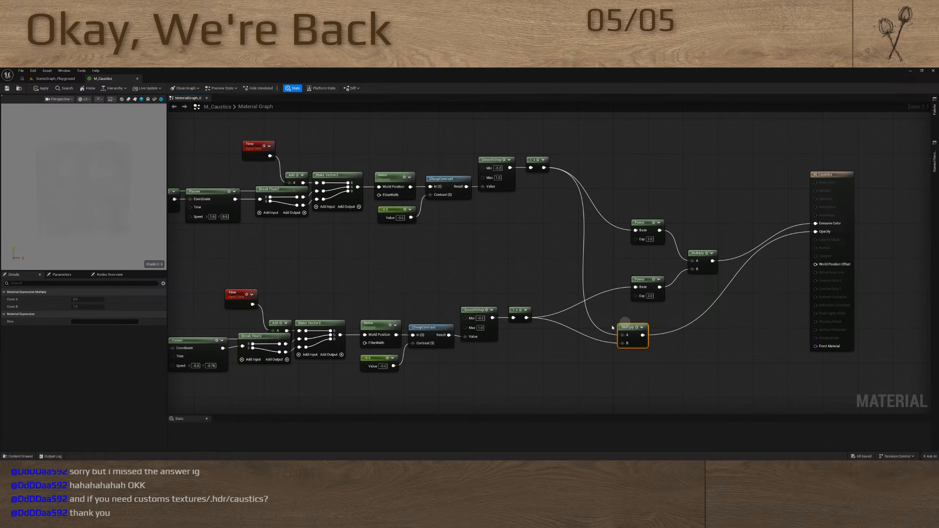
Replace the Multiply feeding Opacity with a Max node that combines the two layers' 1-x results
key(Delete)
drag(544, 168, 591, 260)
text(ma)
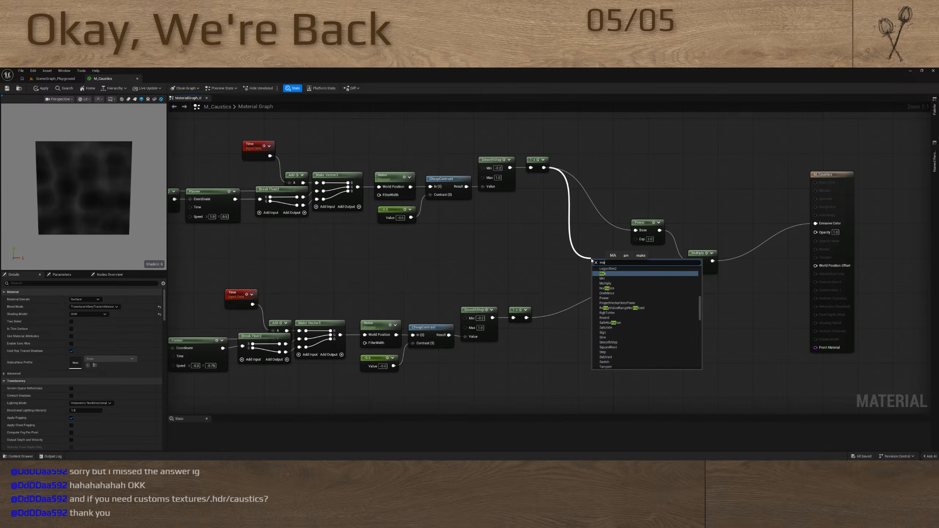
text(x)
click(603, 274)
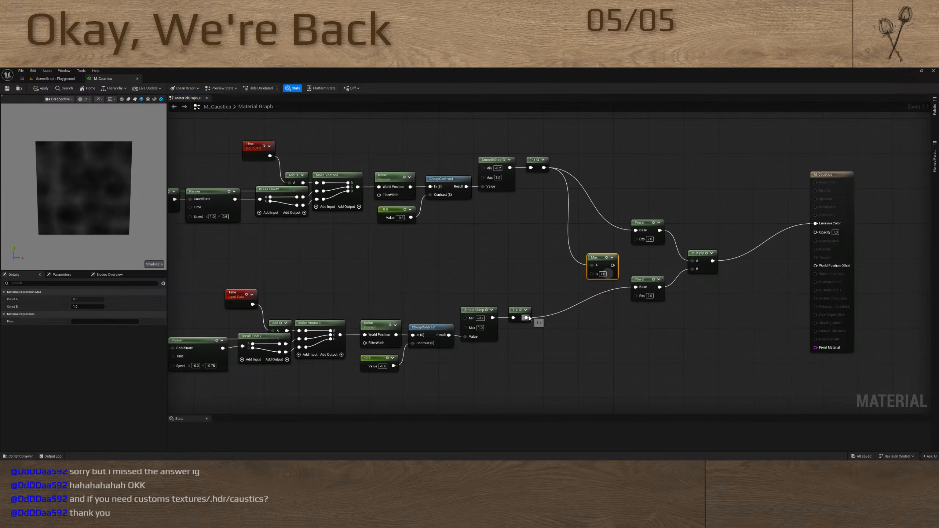
drag(526, 317, 815, 234)
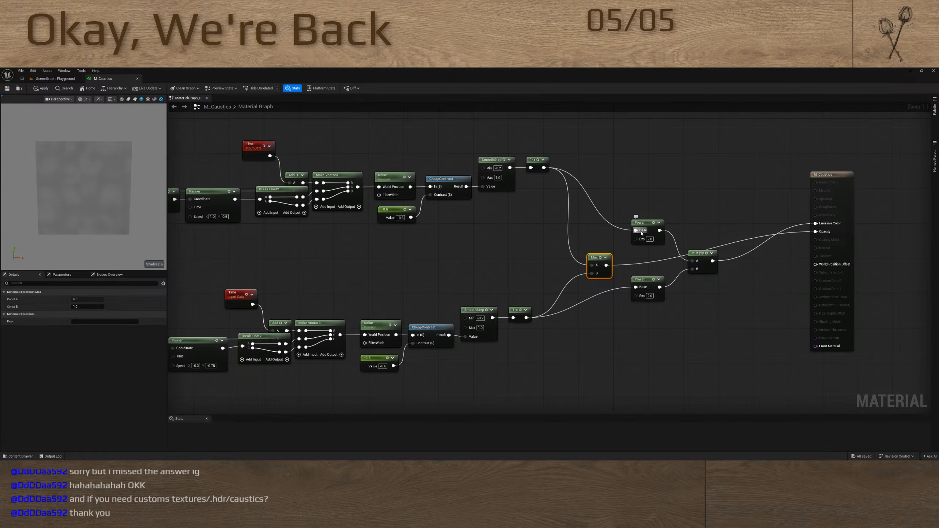
Replace the Multiply feeding Emissive Color with a second Max node that combines both Power results
click(708, 257)
key(Delete)
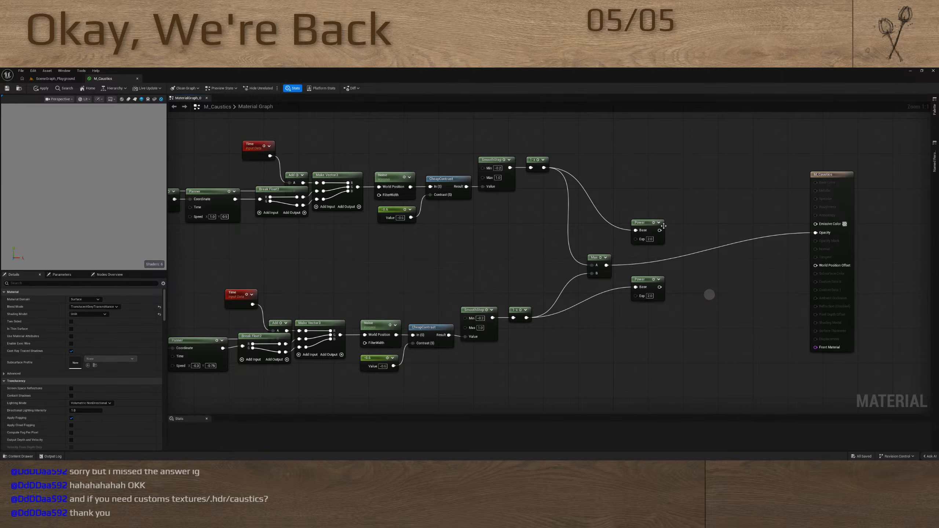
click(608, 259)
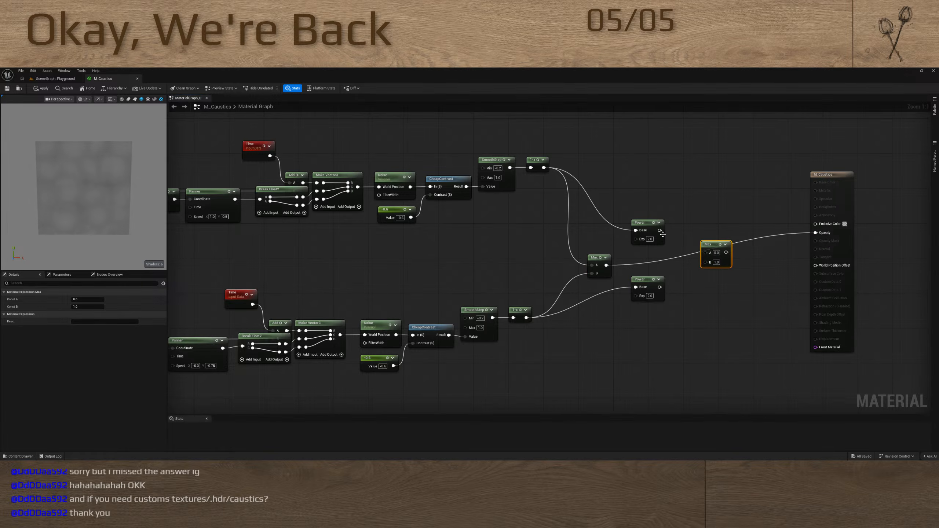
key(ctrl+z)
drag(659, 287, 817, 225)
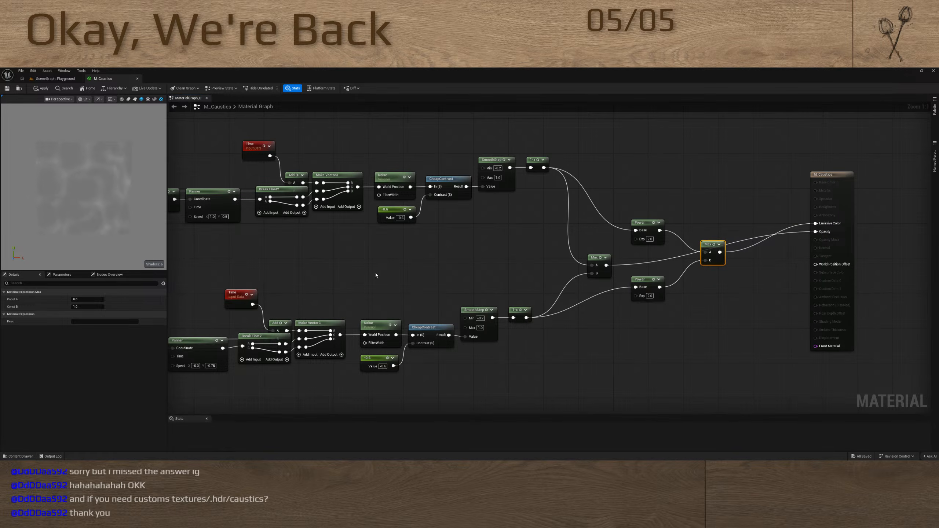
Set the B value of the second layer's Divide node to 64, matching the first layer
right_drag(339, 268, 551, 245)
right_drag(283, 252, 506, 217)
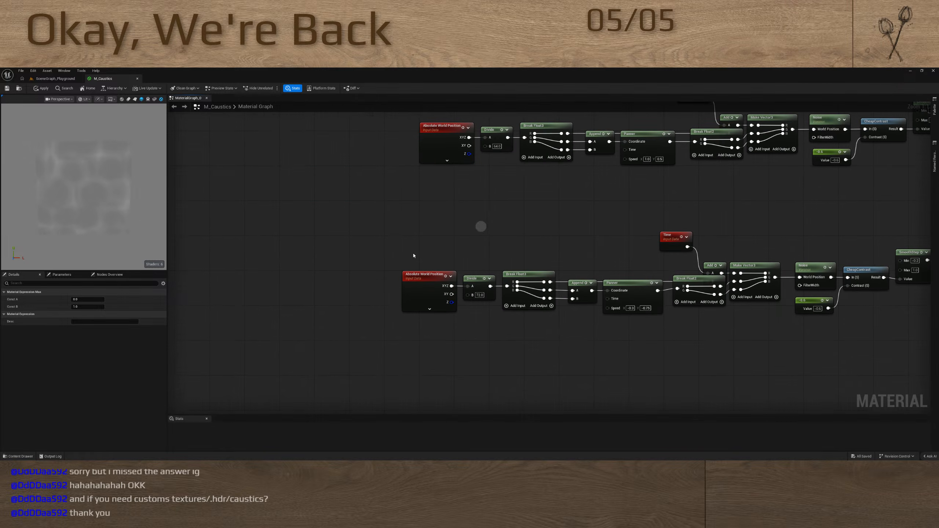
click(497, 146)
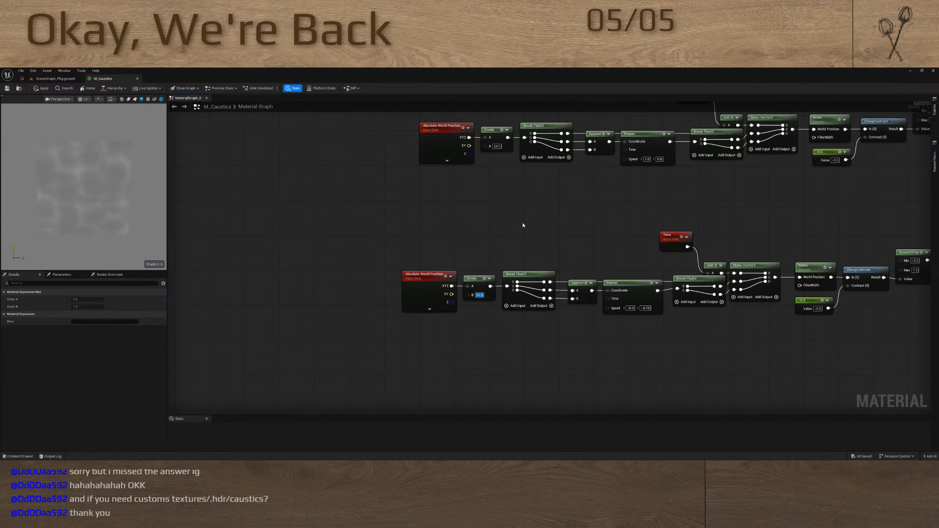
Insert a Divide node with B at 2 between the second layer's Time and Add nodes, moving Time up to make room
right_drag(522, 225, 494, 270)
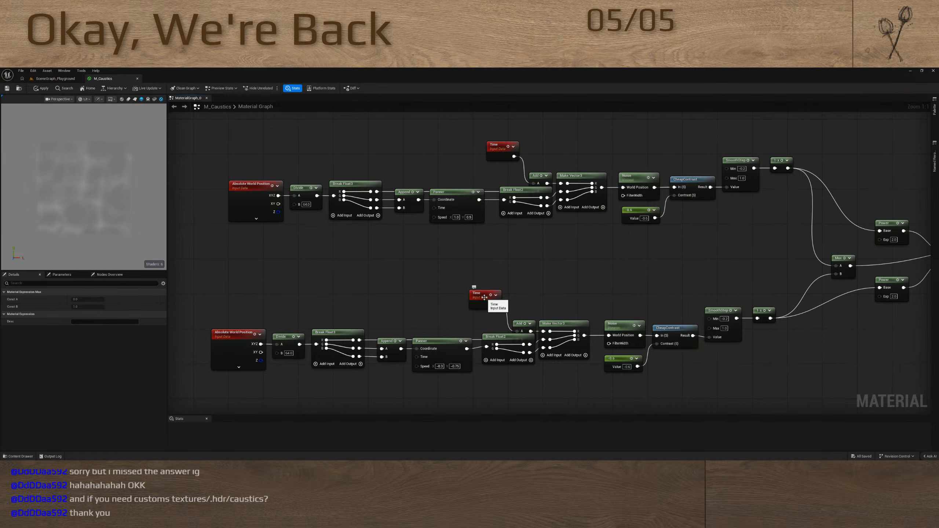
drag(483, 300, 422, 265)
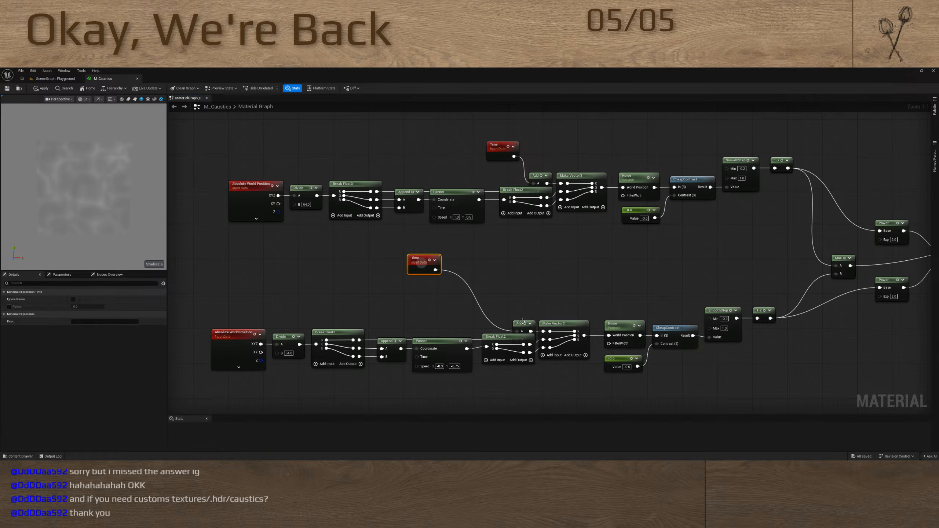
drag(517, 331, 480, 301)
key(d)
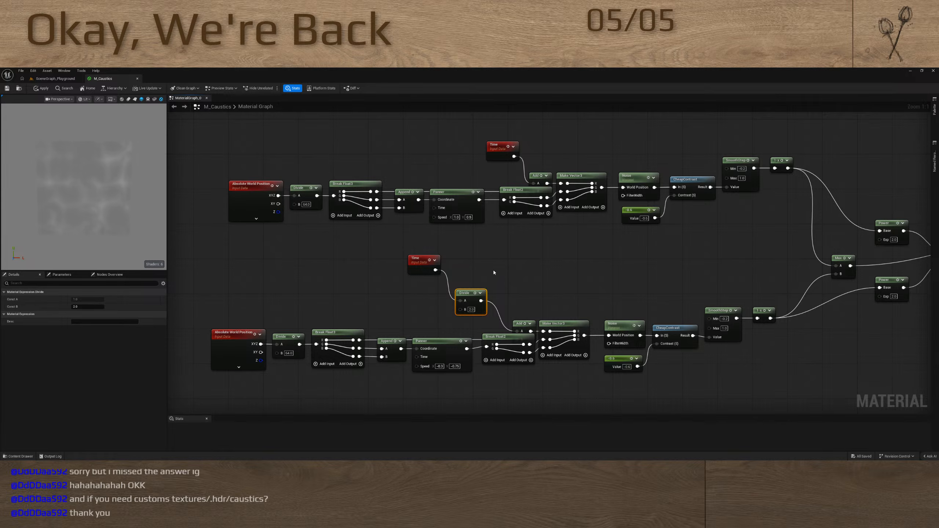
right_drag(494, 272, 454, 265)
right_drag(574, 268, 391, 306)
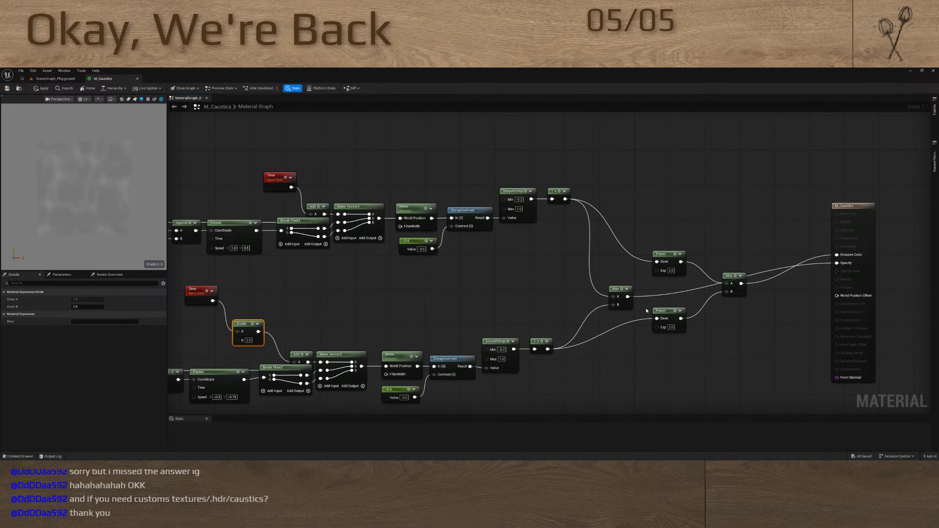
Replace the Max feeding Emissive Color with a SmoothStep using both Powers as Min and Max and the other Max as Value, and disconnect Opacity
right_drag(633, 323, 576, 352)
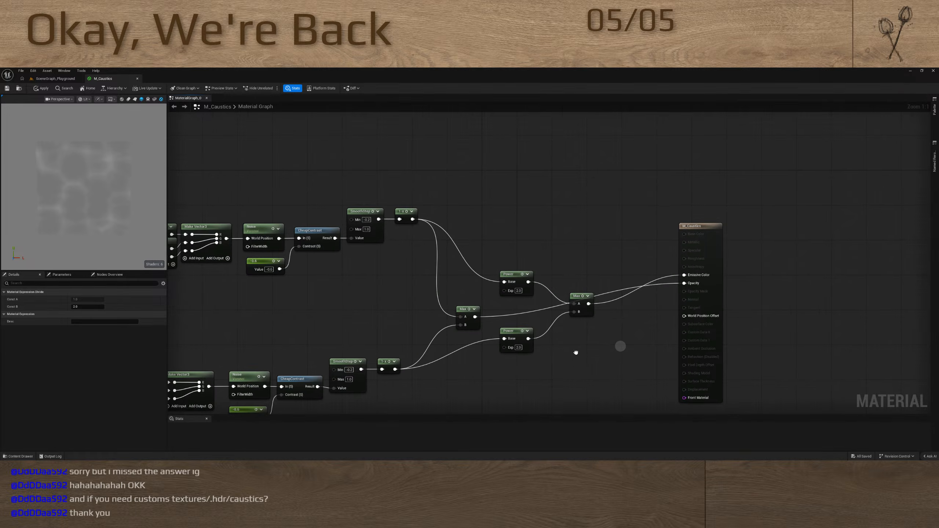
click(577, 296)
key(Delete)
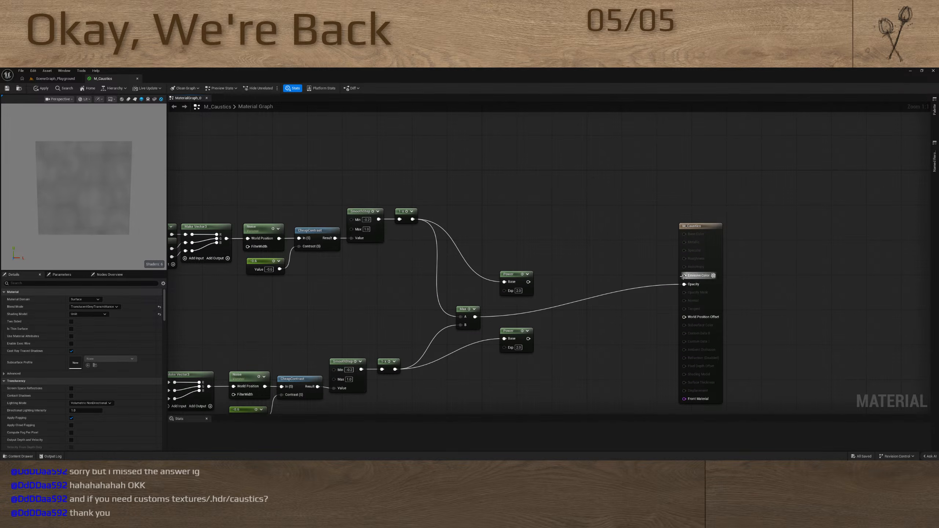
drag(528, 281, 568, 294)
text(smo)
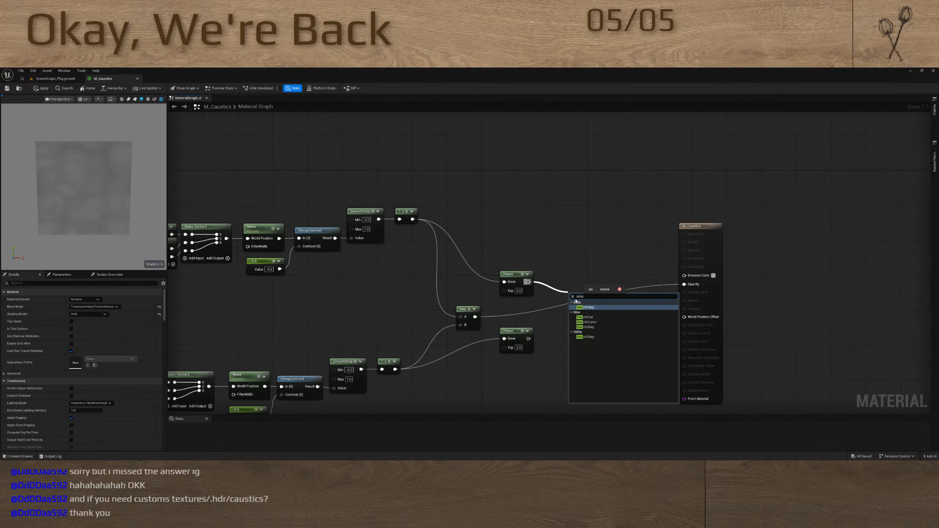
click(585, 307)
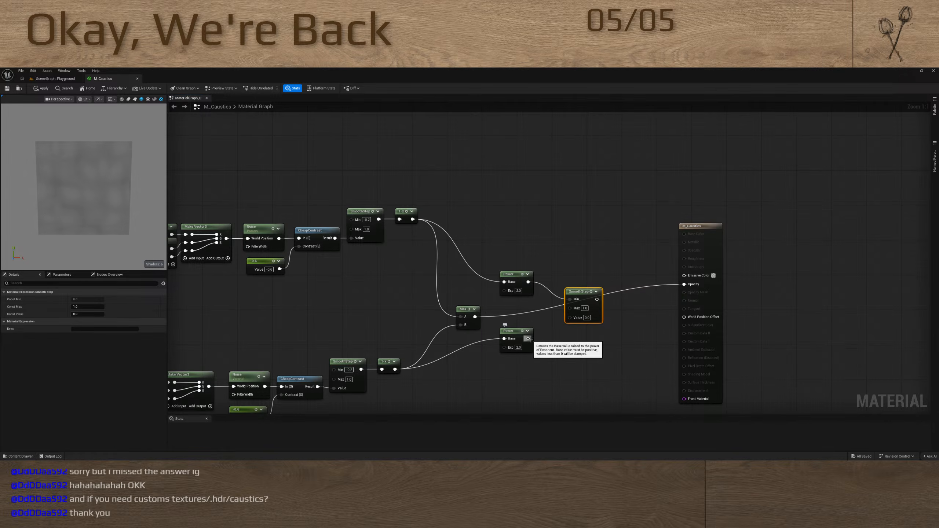
drag(528, 339, 570, 308)
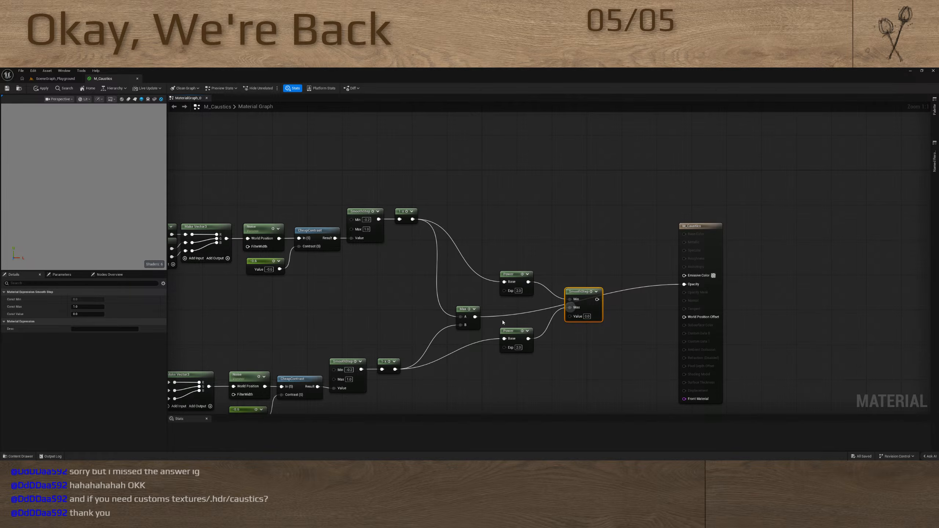
drag(476, 317, 684, 282)
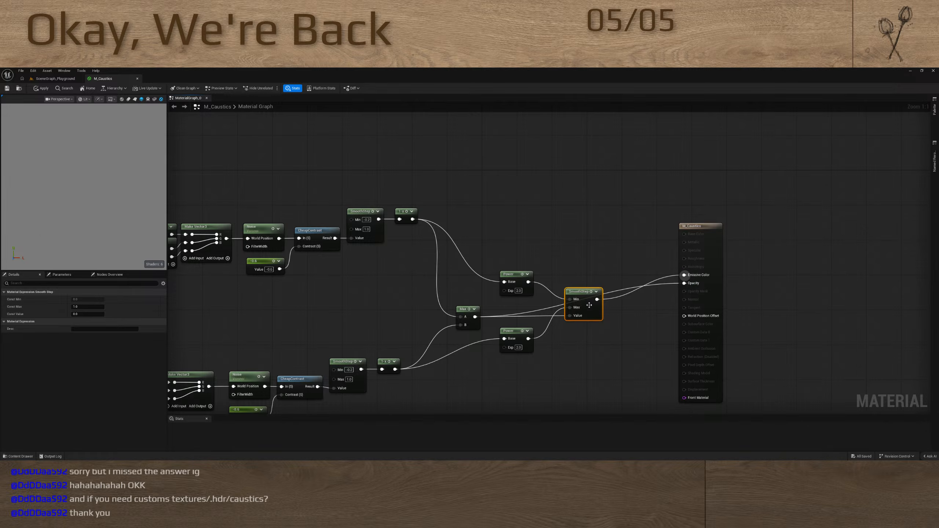
alt+click(683, 283)
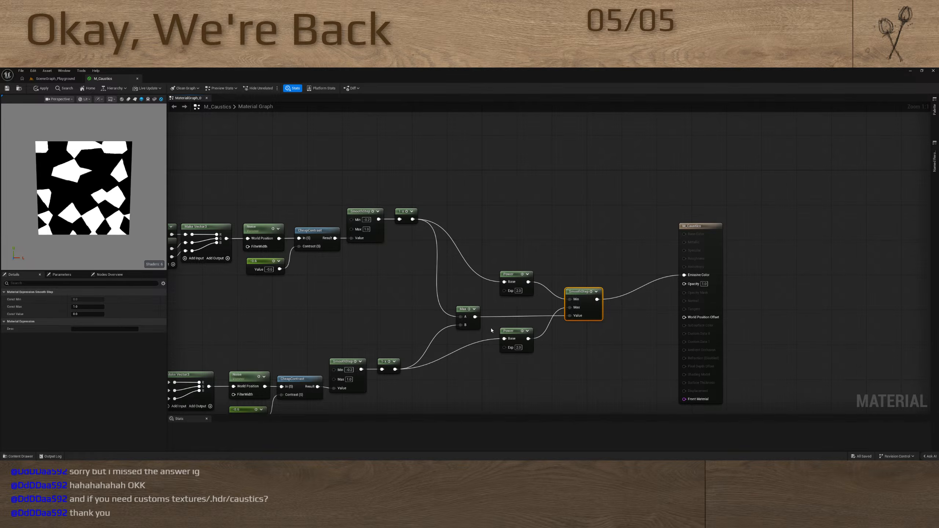
Rewire the final SmoothStep to use the two layers' 1-x results as Min and Max and the second layer's Power result as Value
ctrl+drag(570, 315, 562, 302)
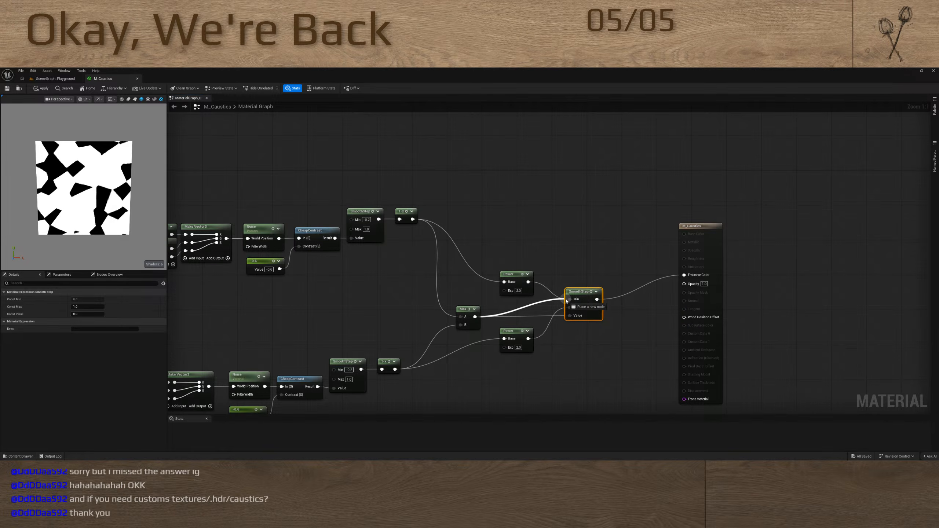
ctrl+drag(566, 300, 565, 300)
drag(412, 219, 569, 302)
drag(395, 369, 570, 307)
drag(527, 282, 569, 299)
drag(528, 338, 569, 316)
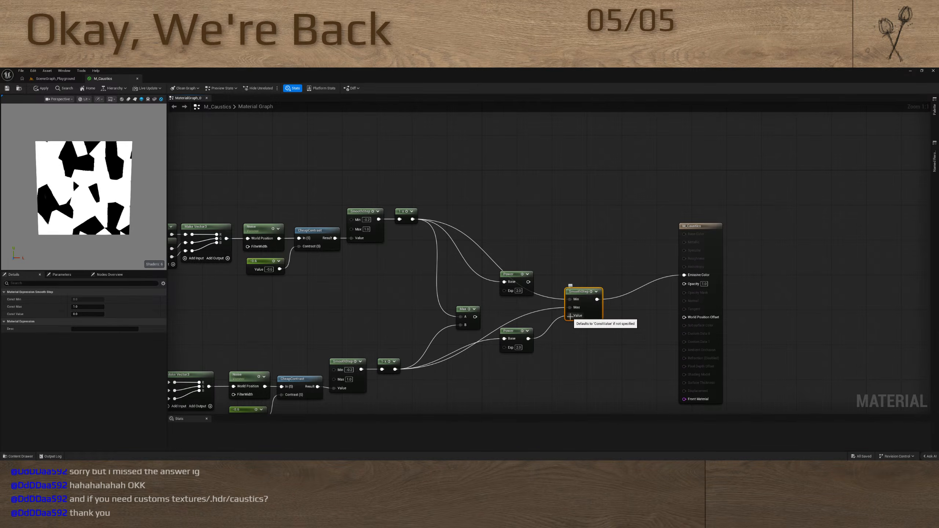
Delete the second noise layer and the blending nodes, and connect the remaining Power to Emissive Color and 1-x to Opacity
drag(495, 249, 608, 366)
scroll(541, 339, down, 5)
drag(247, 332, 555, 379)
key(Delete)
scroll(522, 327, up, 5)
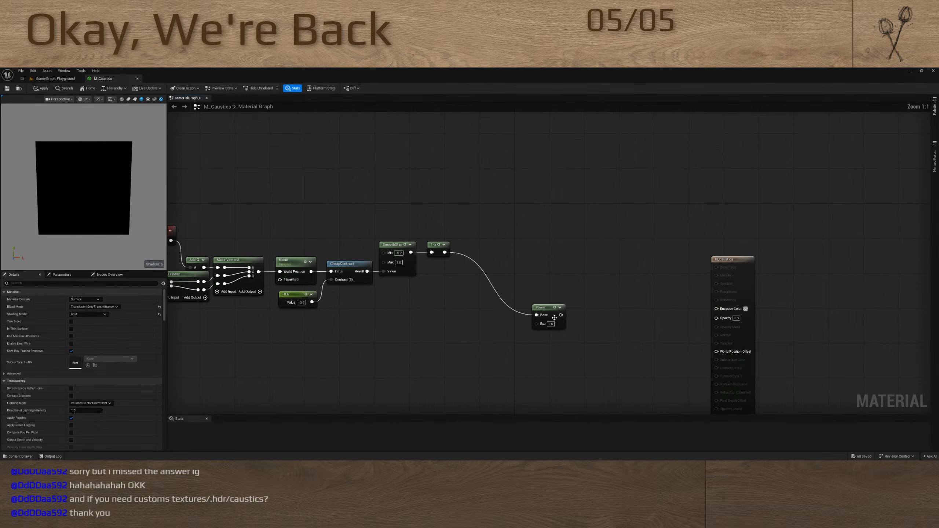
drag(561, 315, 716, 308)
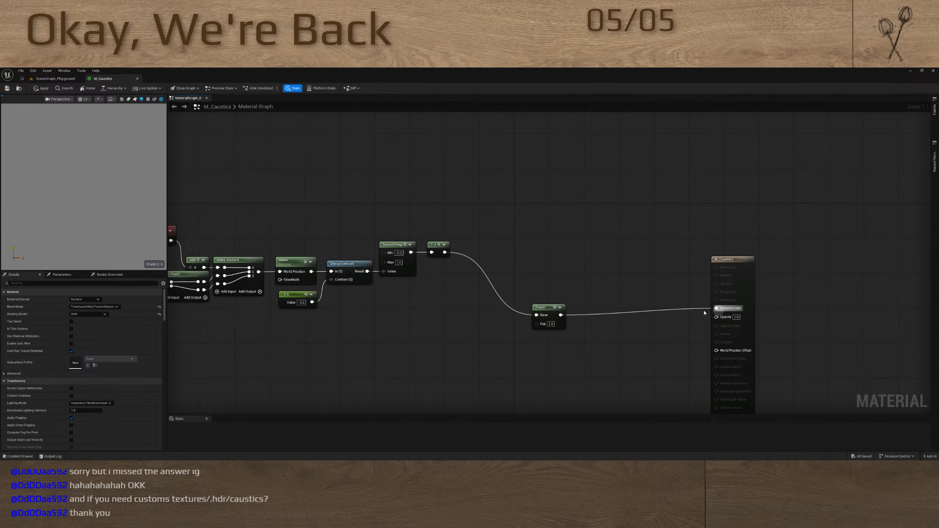
drag(444, 252, 716, 317)
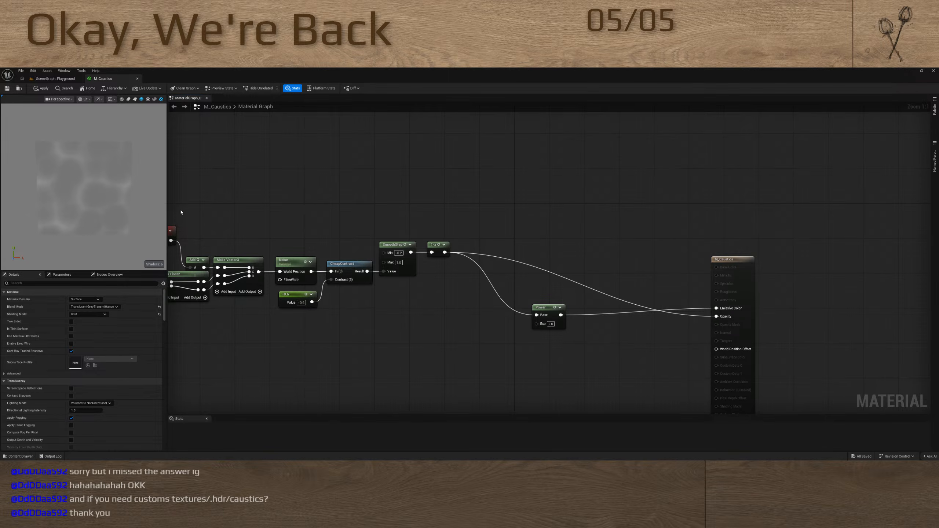
Set the Panner node's speed to 0.5 in X and 0.25 in Y
right_drag(375, 196, 643, 157)
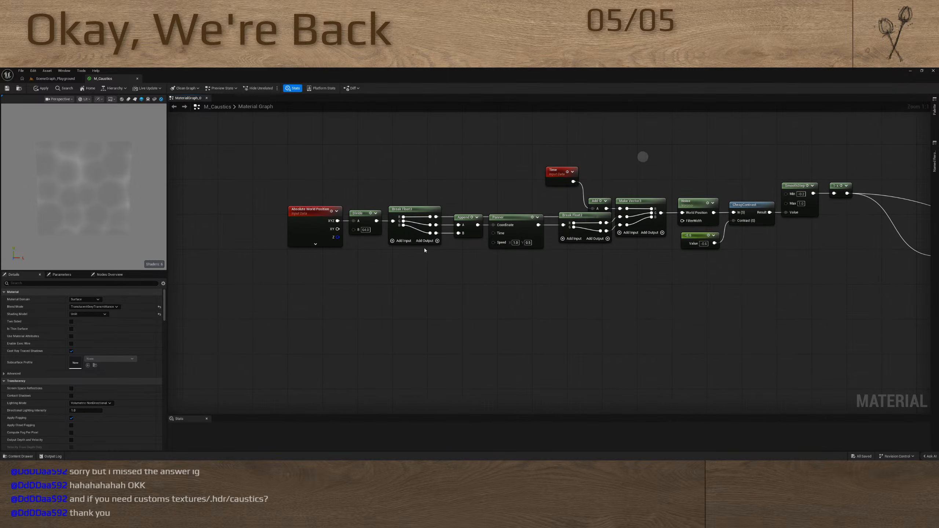
scroll(524, 244, up, 7)
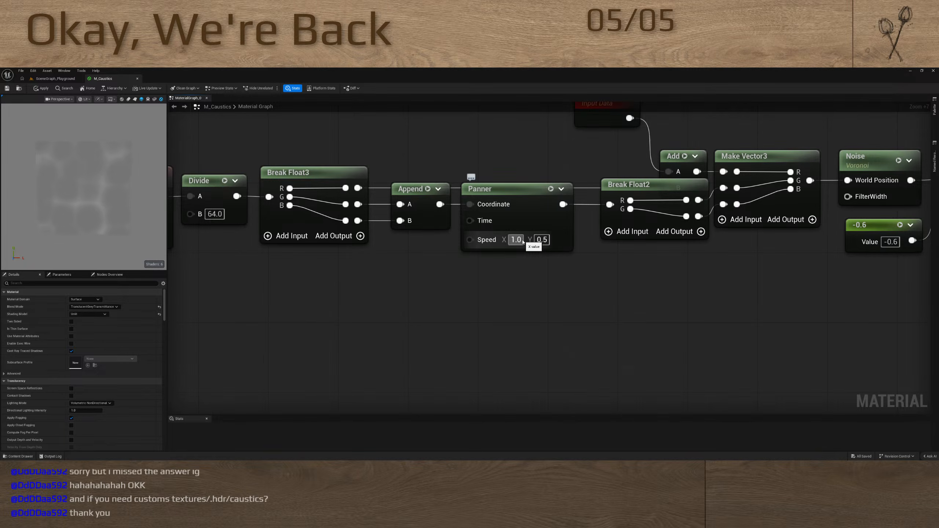
click(516, 239)
text(0.5)
key(Return)
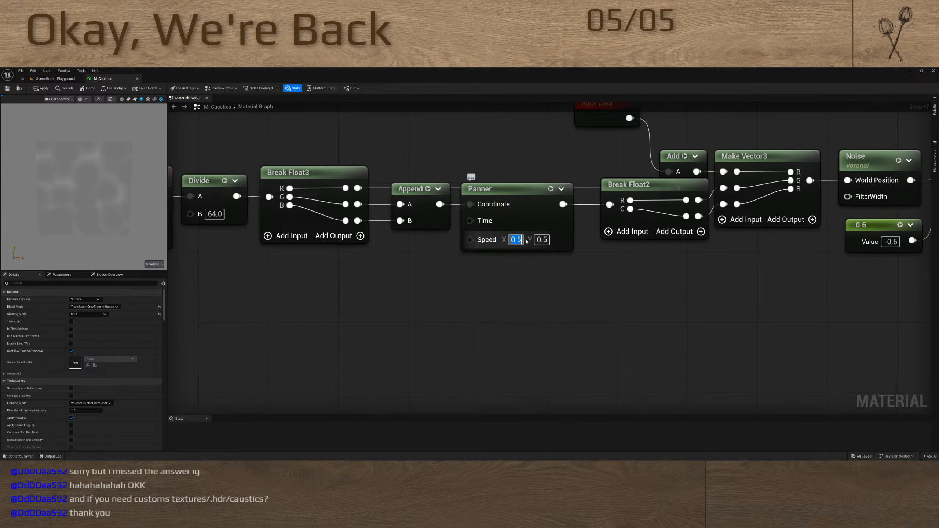
key(Return)
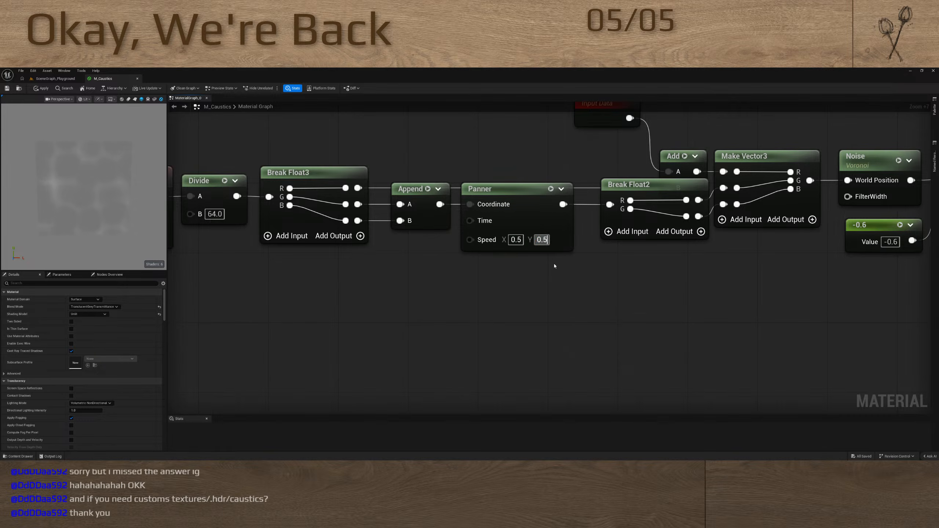
text(/2)
key(Return)
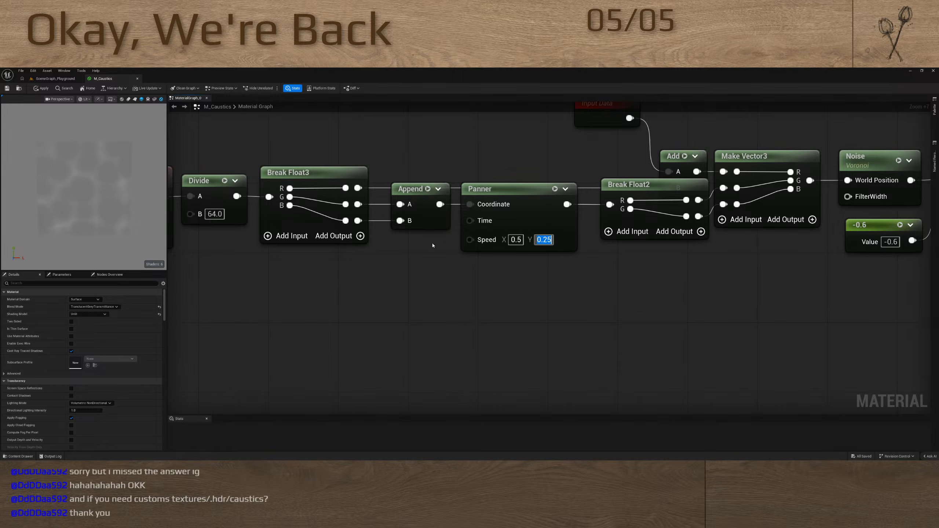
Insert a Divide node with B set to 3 between the Time and Add nodes, moving Time aside to make room
right_drag(543, 162, 374, 243)
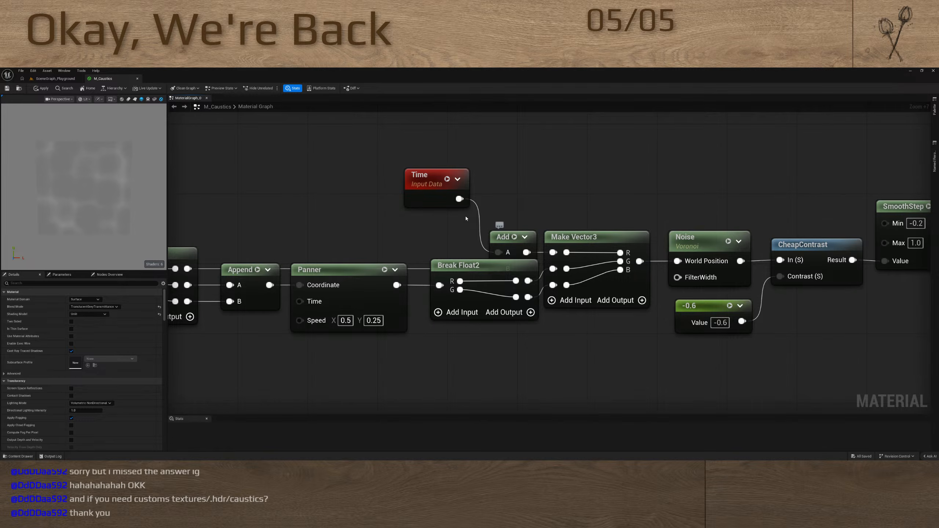
drag(425, 178, 320, 151)
drag(498, 253, 460, 205)
key(d)
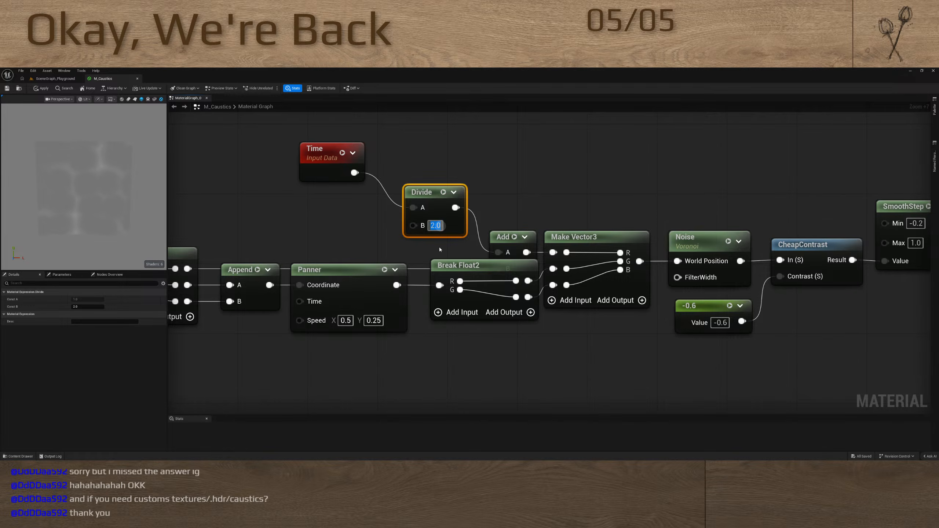
text(3)
key(Return)
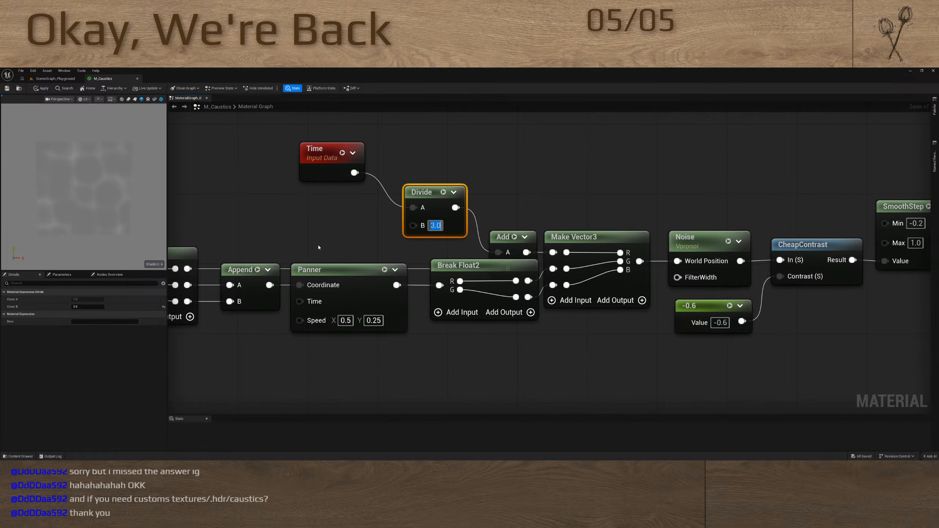
right_drag(318, 248, 386, 217)
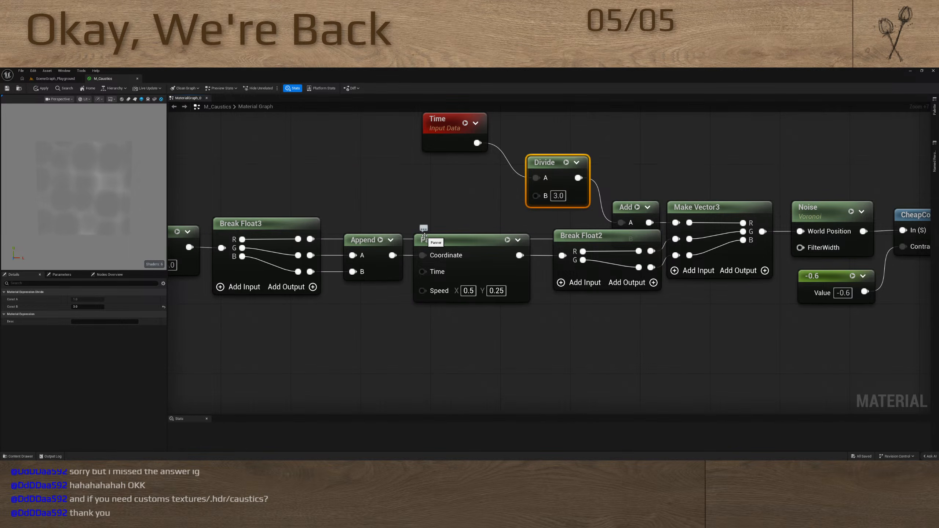
Add a scalar parameter feeding the Noise node's FilterWidth input and raise its default value to about 0.46
mouse_move(368, 203)
right_down()
mouse_move(503, 235)
mouse_move(355, 193)
right_up()
right_drag(626, 286, 407, 301)
click(585, 214)
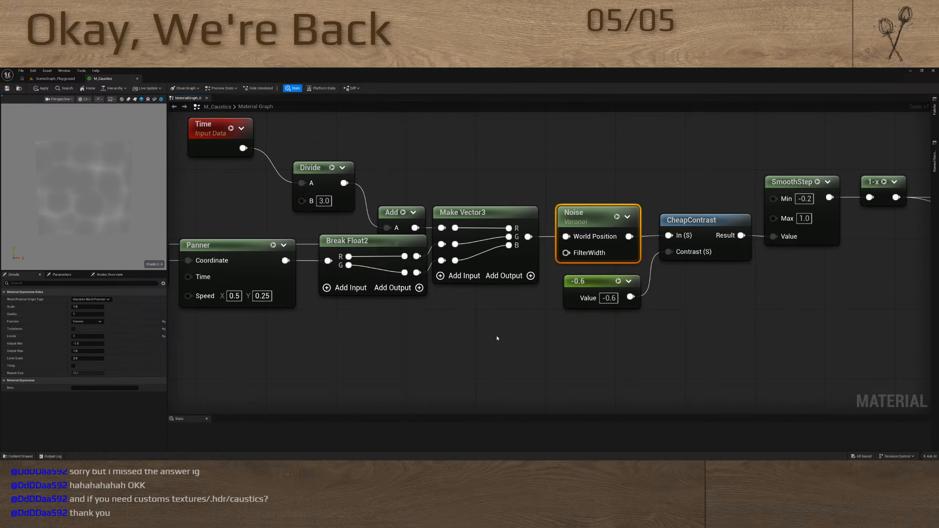
right_drag(496, 336, 477, 292)
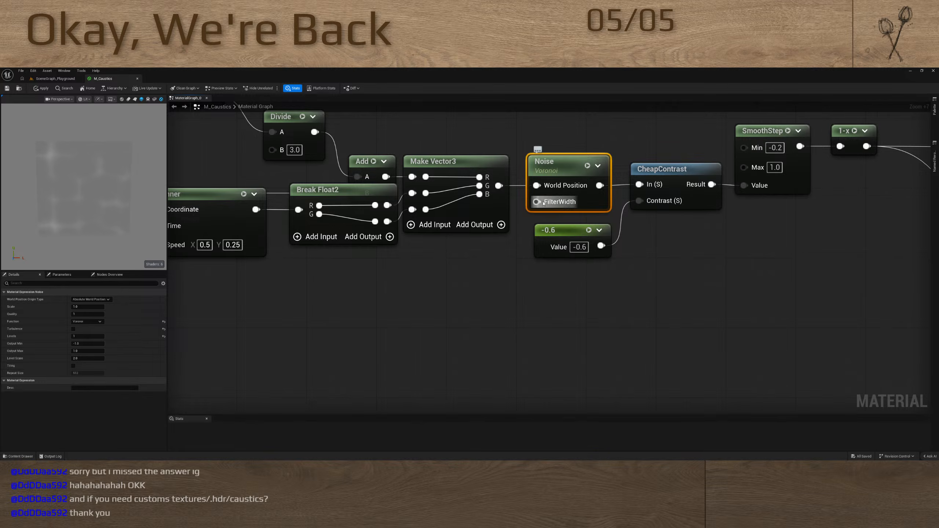
drag(536, 202, 409, 335)
key(s)
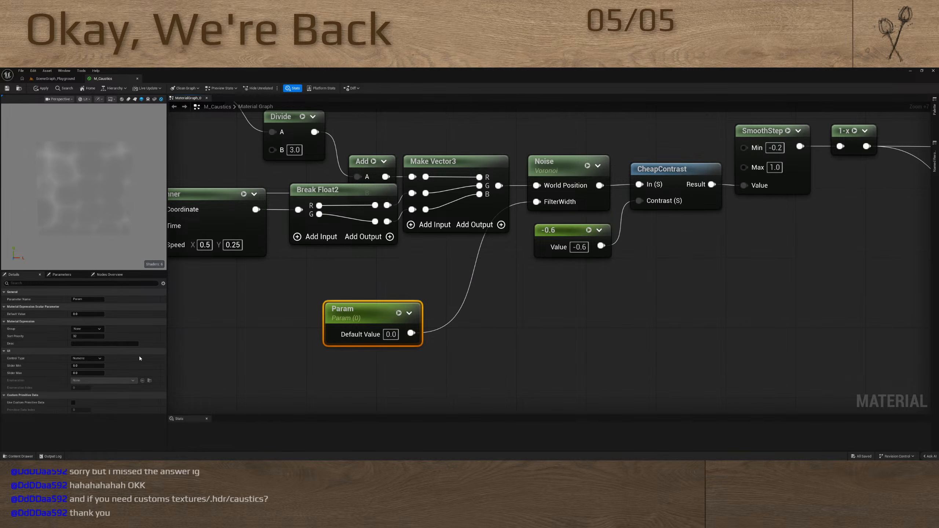
drag(81, 314, 98, 313)
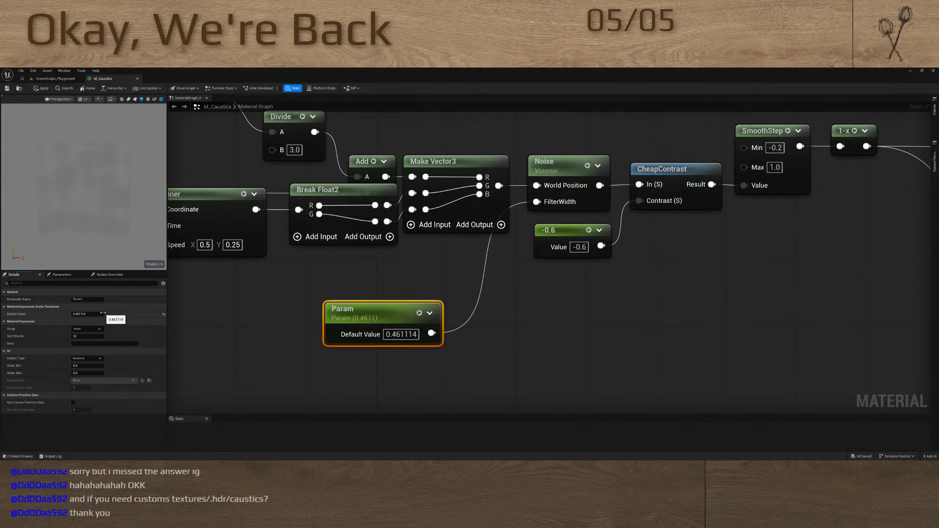
Connect the Noise output directly to Emissive Color and disconnect the Opacity input to preview the raw noise
scroll(465, 297, down, 10)
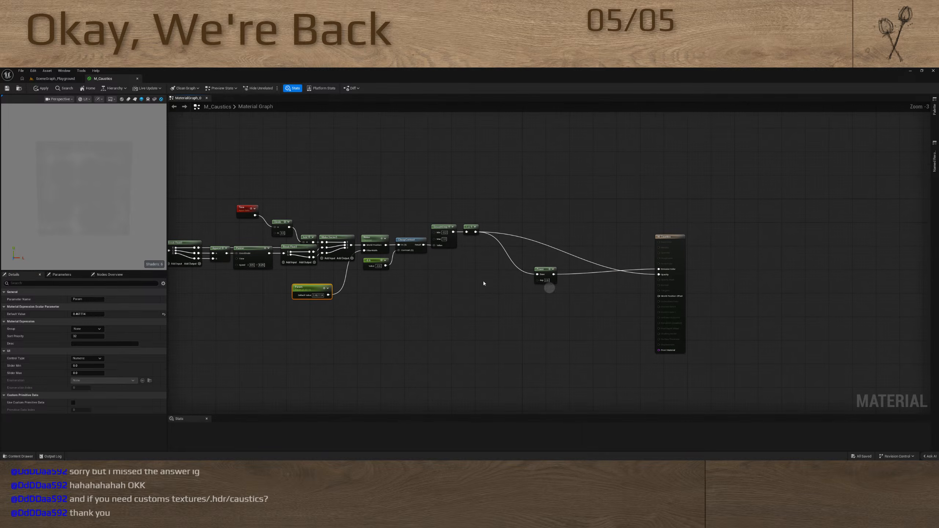
drag(387, 244, 661, 273)
alt+click(653, 274)
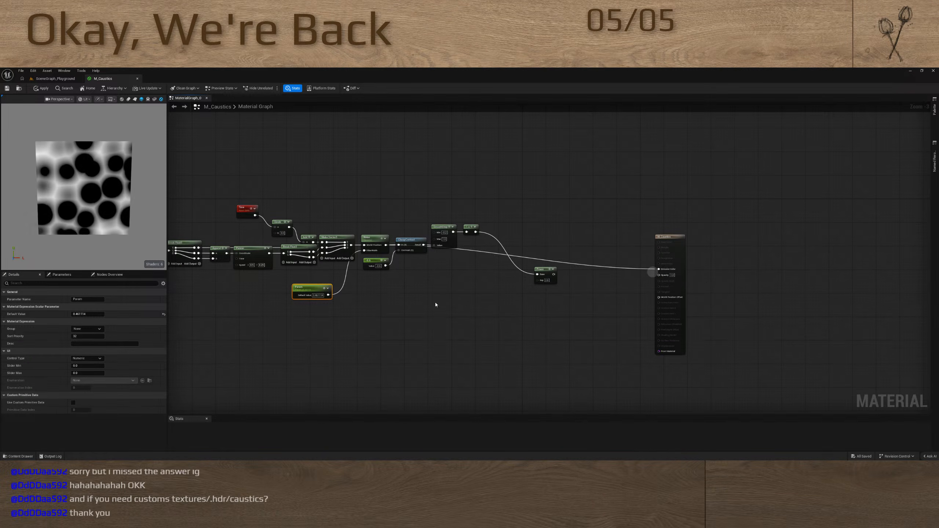
right_drag(436, 305, 570, 286)
scroll(449, 269, up, 3)
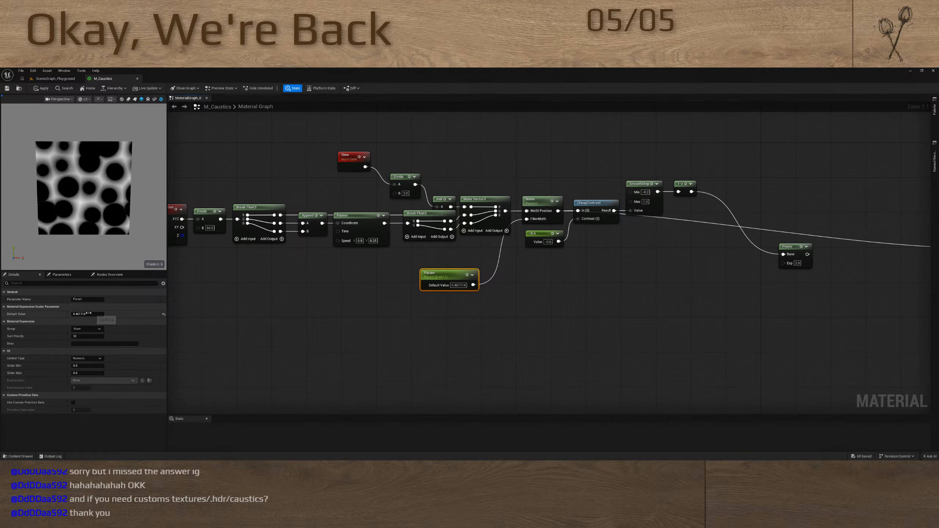
Adjust the FilterWidth parameter's default value and set the Noise node's function to Simplex - Texture Based
drag(61, 316, 36, 318)
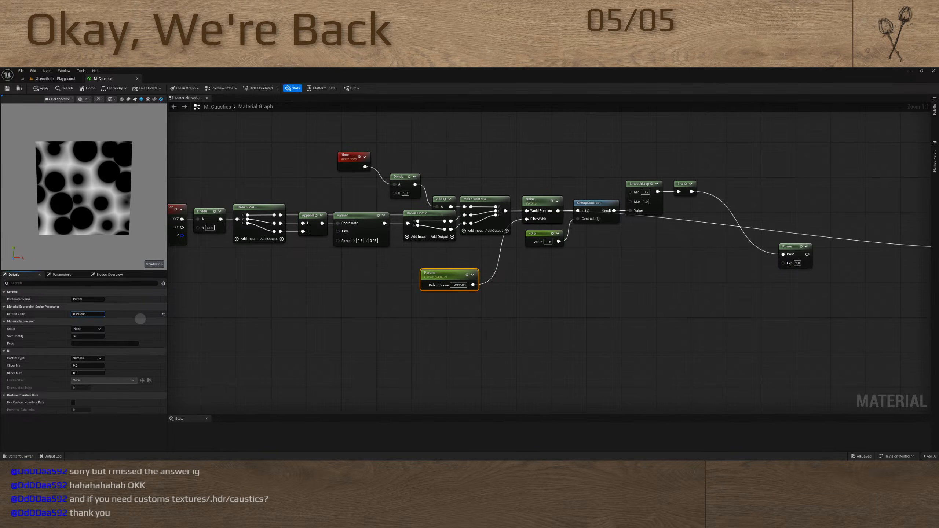
click(528, 202)
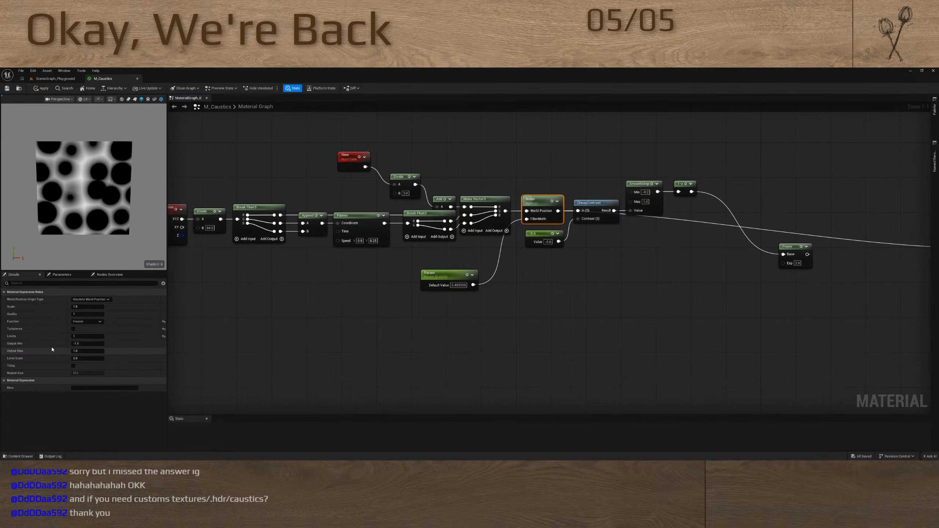
click(95, 327)
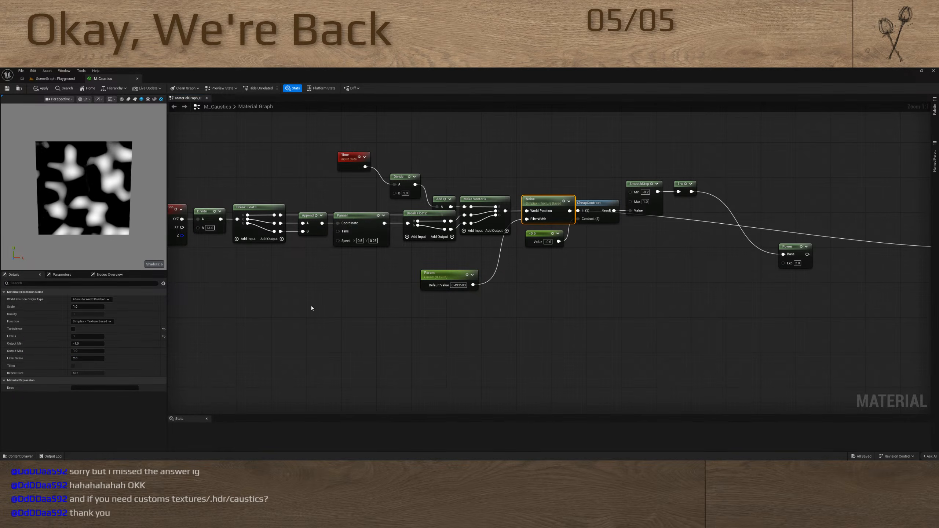
Lower the FilterWidth parameter's default value to about -0.37, and delete the parameter node
click(441, 275)
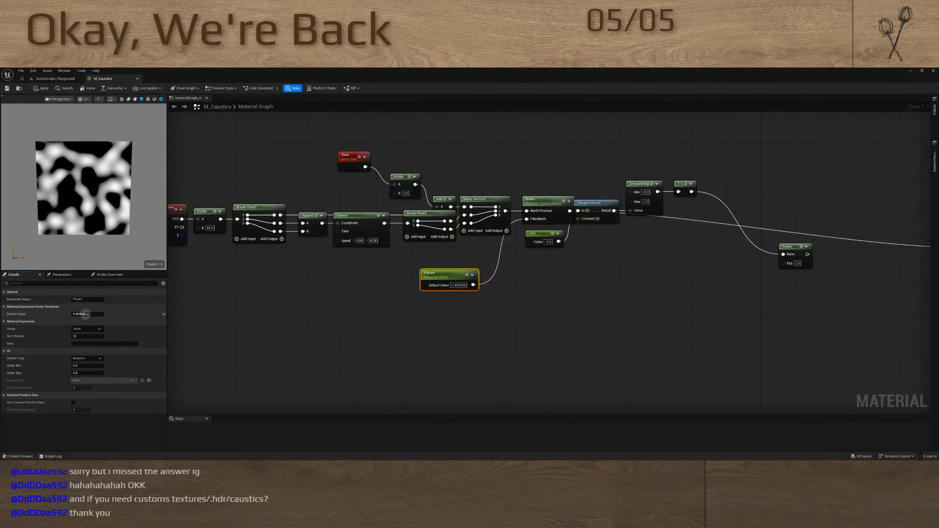
mouse_move(86, 314)
mouse_down()
mouse_move(40, 320)
mouse_move(91, 322)
mouse_move(70, 322)
mouse_up()
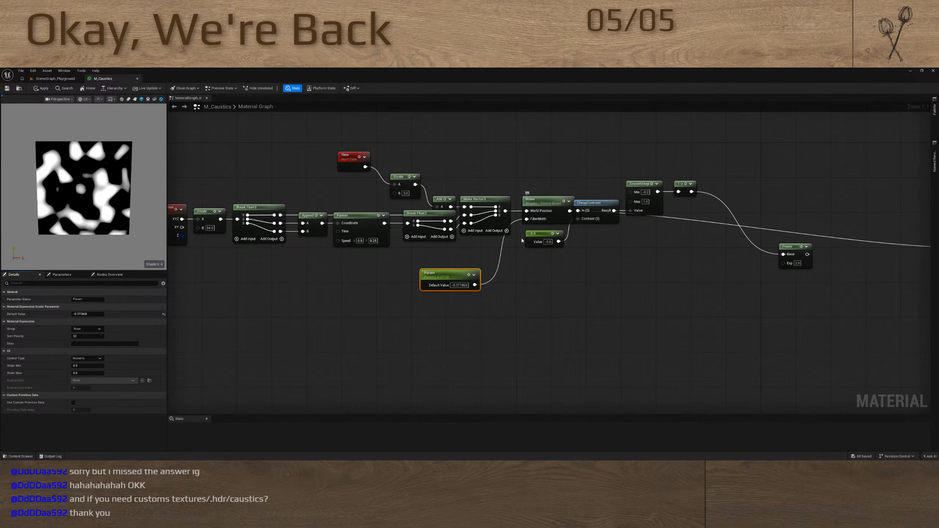
key(Delete)
Connect the Power node's output to Emissive Color on the M_Caustics output node
right_drag(467, 299, 314, 305)
drag(462, 293, 617, 287)
right_drag(358, 306, 592, 294)
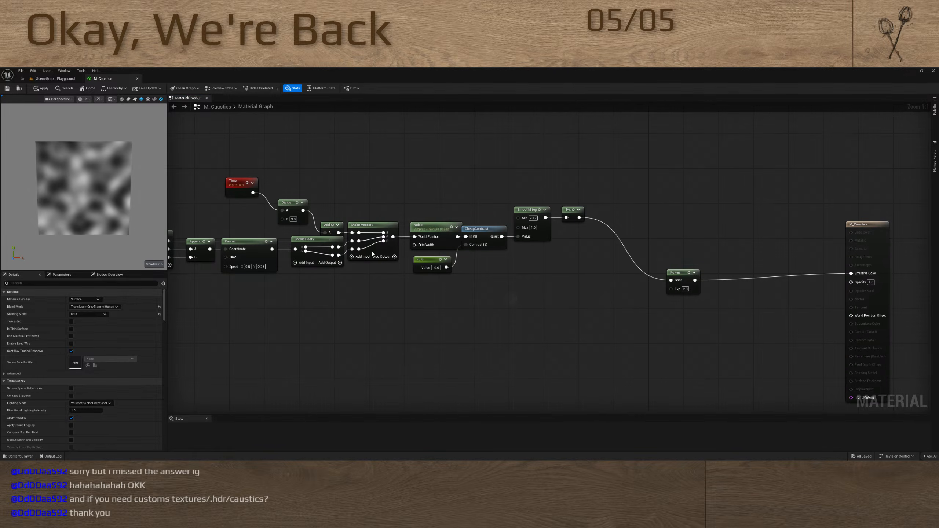
Set the Noise node's function to Voronoi and compare the preview with Turbulence on and off, leaving it off
click(429, 226)
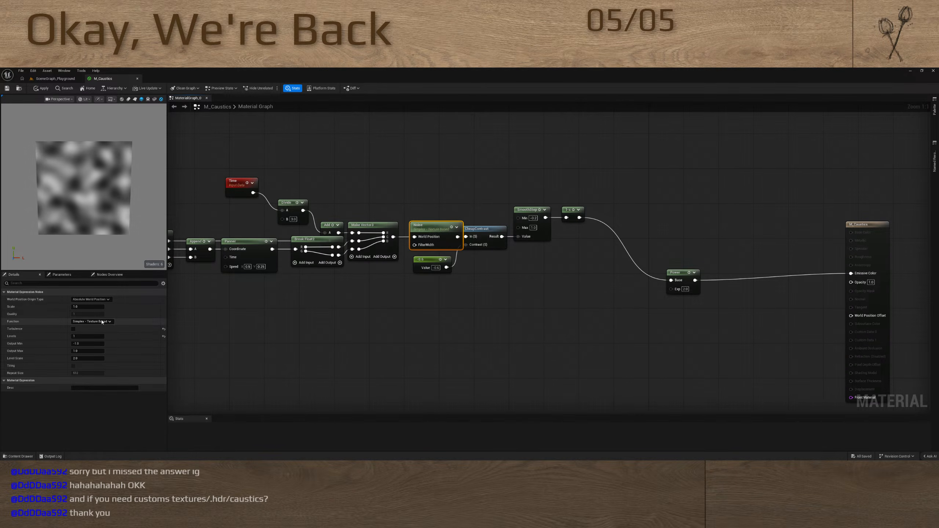
click(102, 321)
click(83, 352)
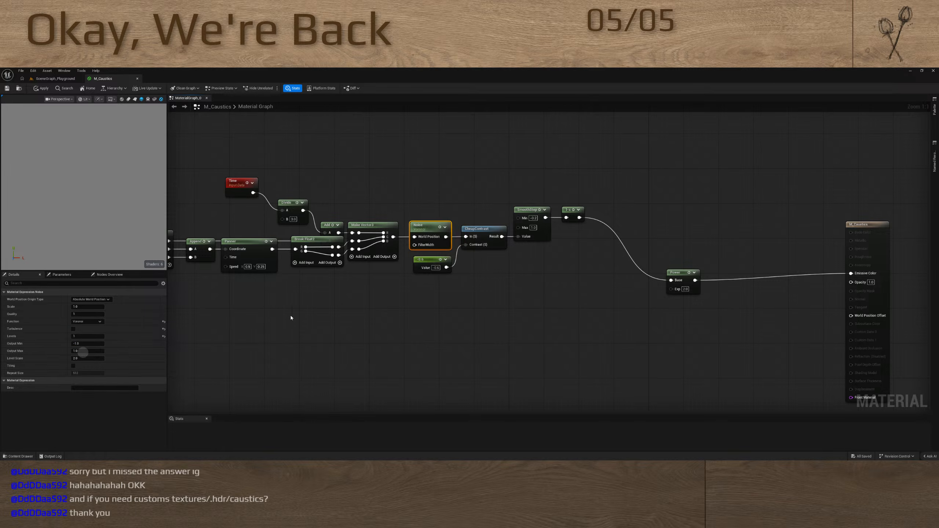
right_drag(290, 318, 438, 308)
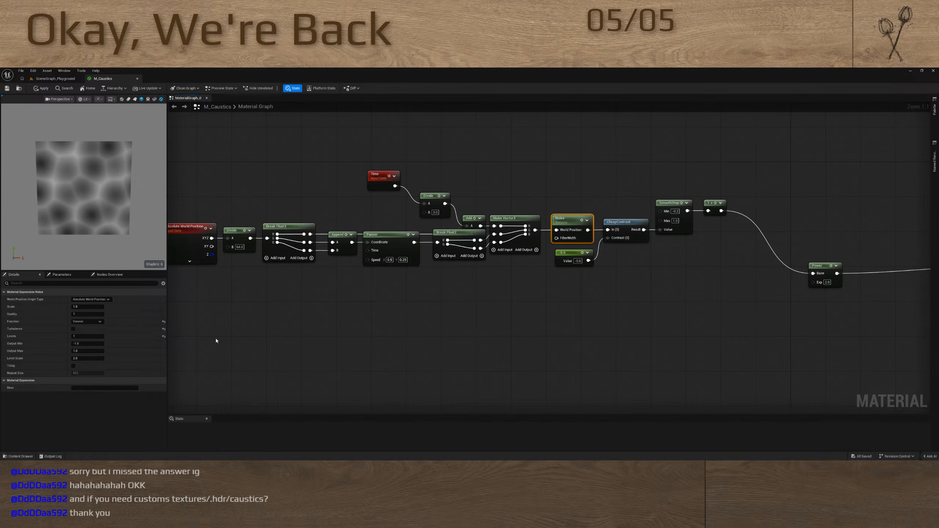
click(73, 329)
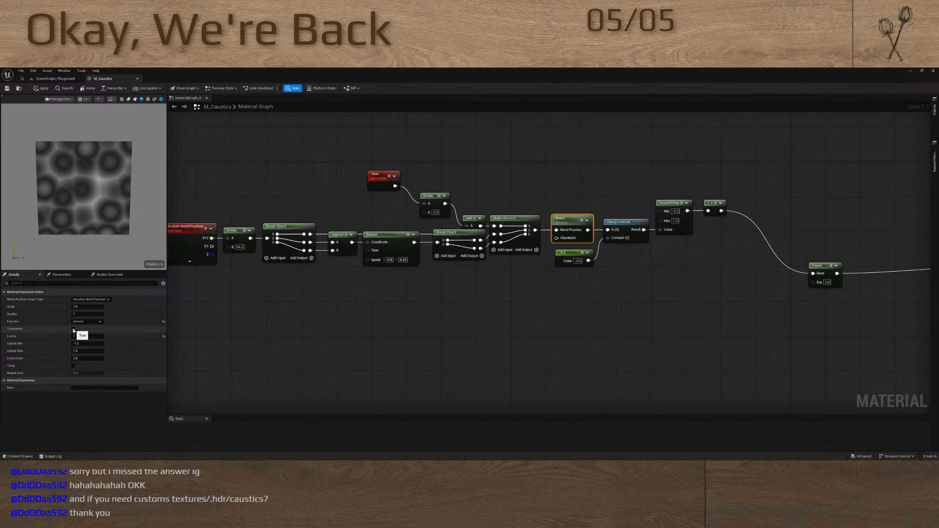
click(73, 328)
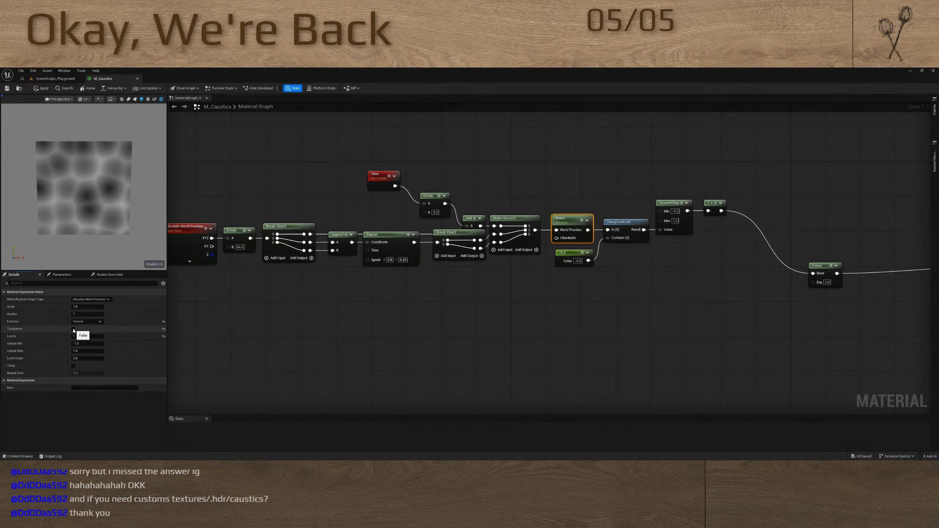
Connect the 1-x node's output to Opacity, then apply and save the material
right_drag(807, 338, 528, 314)
drag(440, 186, 713, 250)
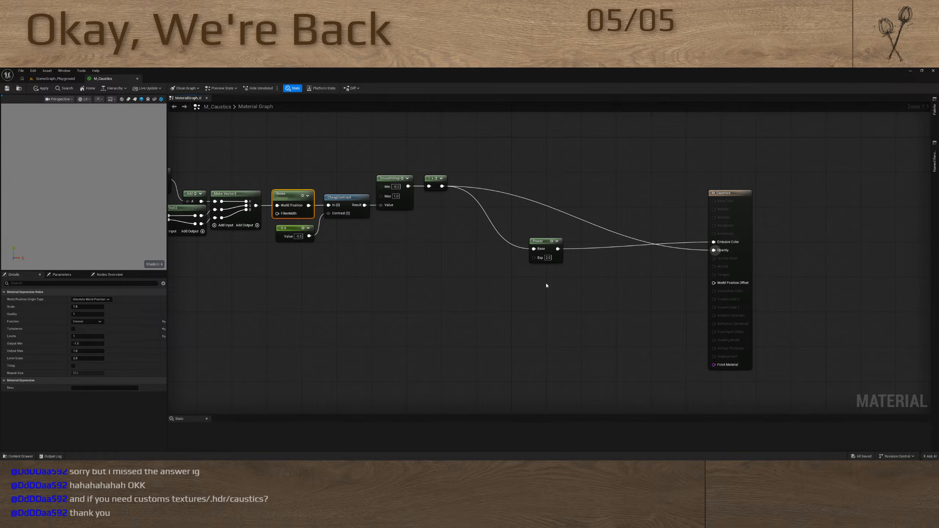
click(43, 88)
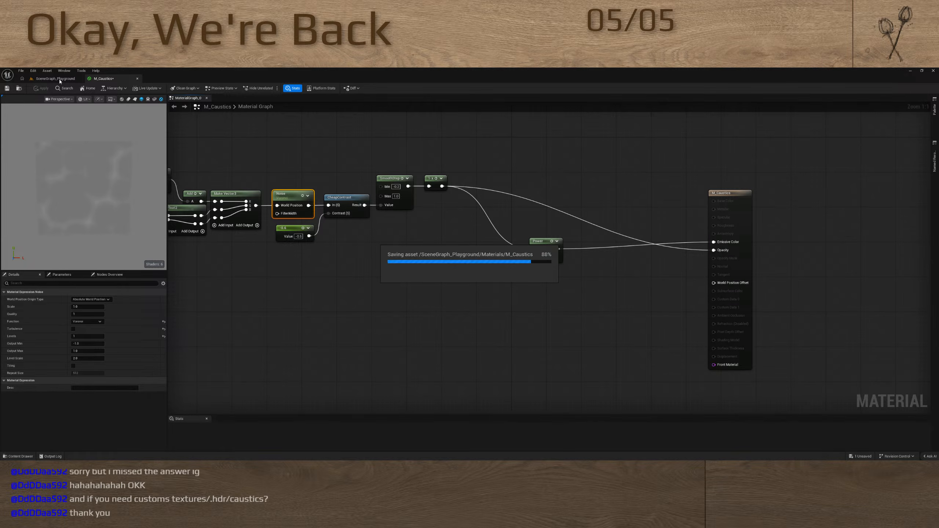
Place a Plane shape on the dark floor of the SceneGraph_Playground level
click(55, 78)
right_drag(204, 191, 229, 234)
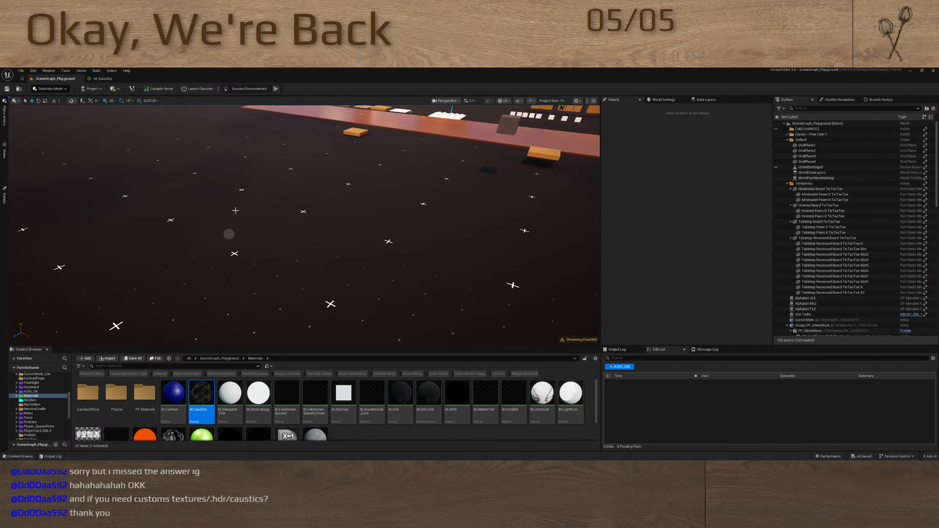
click(6, 125)
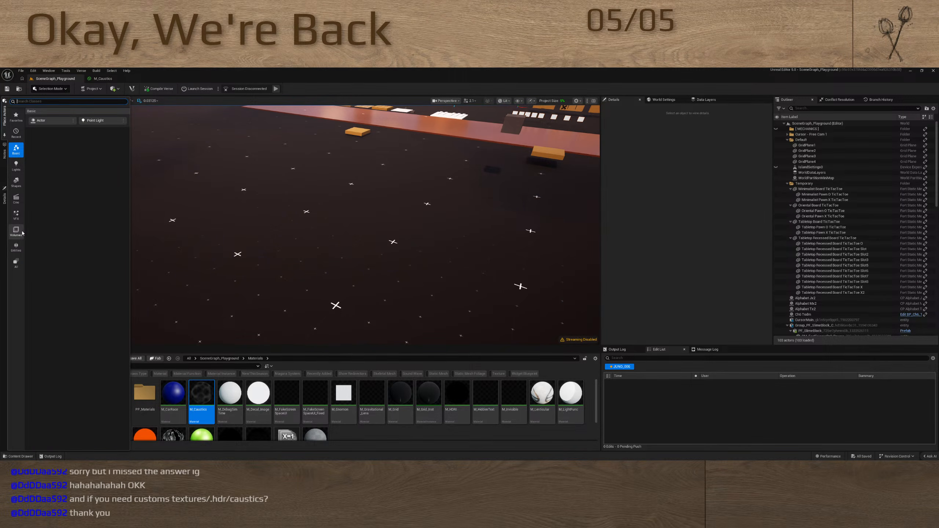
click(16, 182)
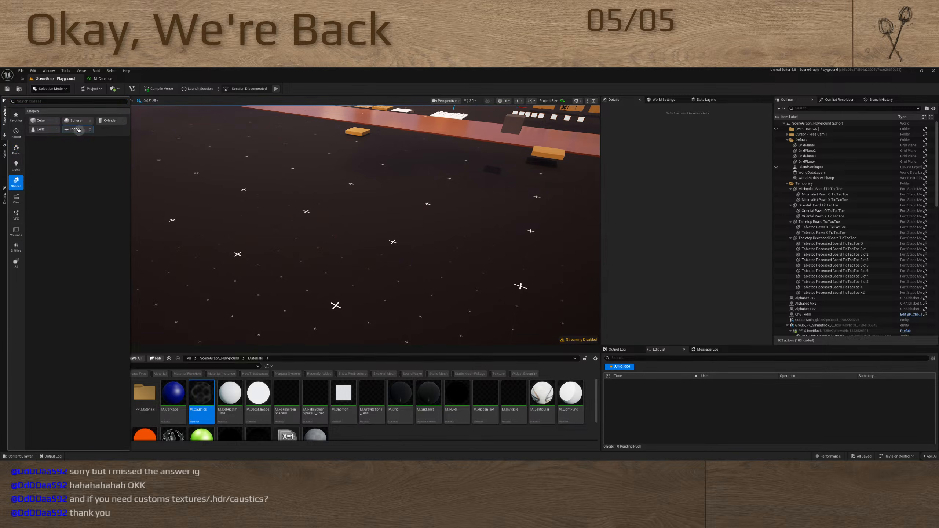
drag(79, 130, 255, 278)
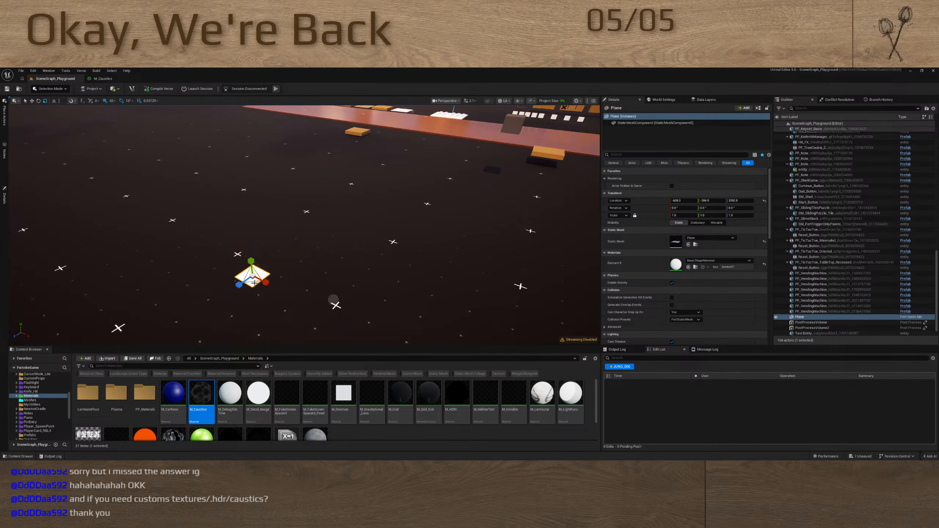
Scale the plane's two flat dimensions up to about 13.8 and assign the M_Caustics material to it
right_drag(310, 216, 257, 226)
key(s)
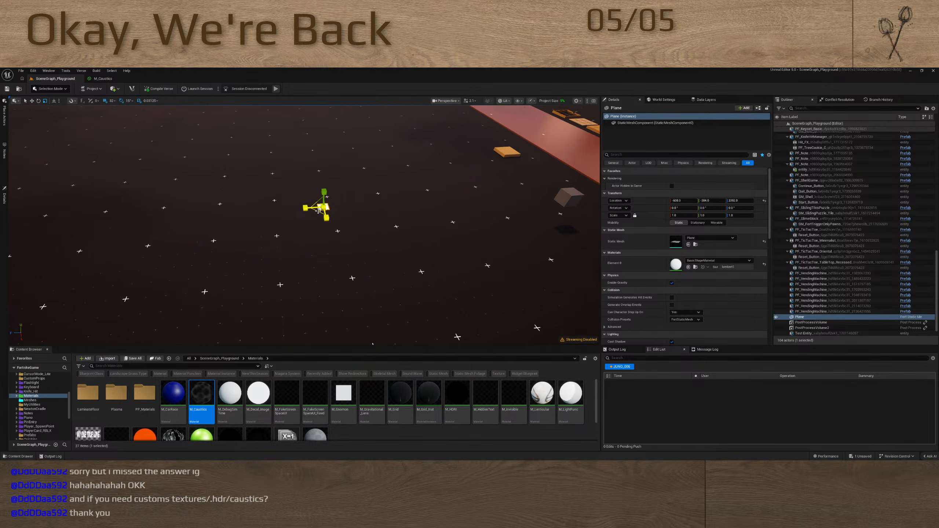
drag(319, 210, 378, 187)
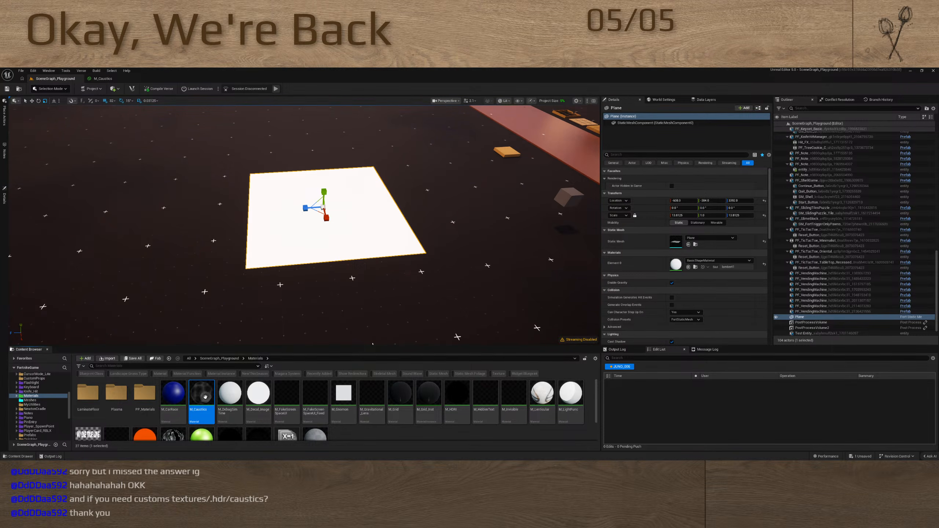
drag(205, 397, 681, 264)
key(w)
right_drag(487, 212, 449, 229)
Set B to 1024 on the Divide node after Absolute World Position in M_Caustics, and save the material
click(103, 78)
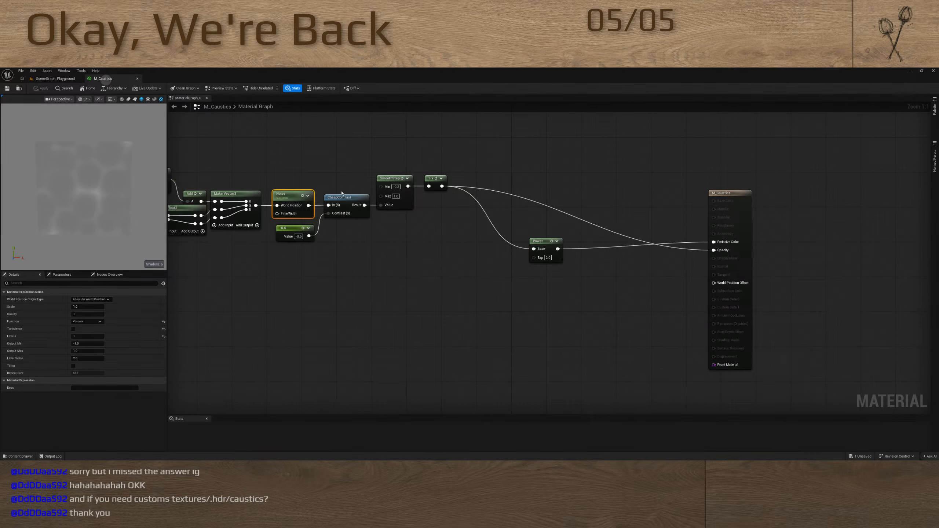
right_drag(341, 192, 496, 180)
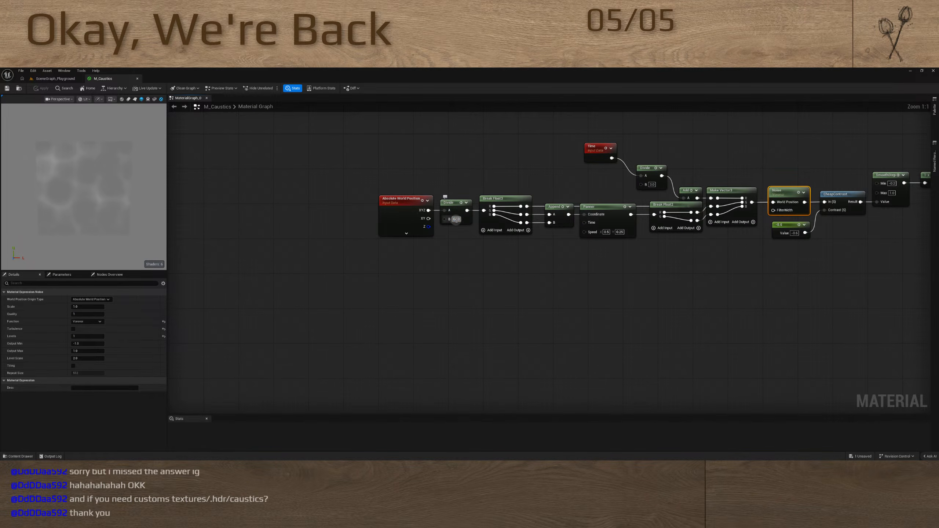
text(1024)
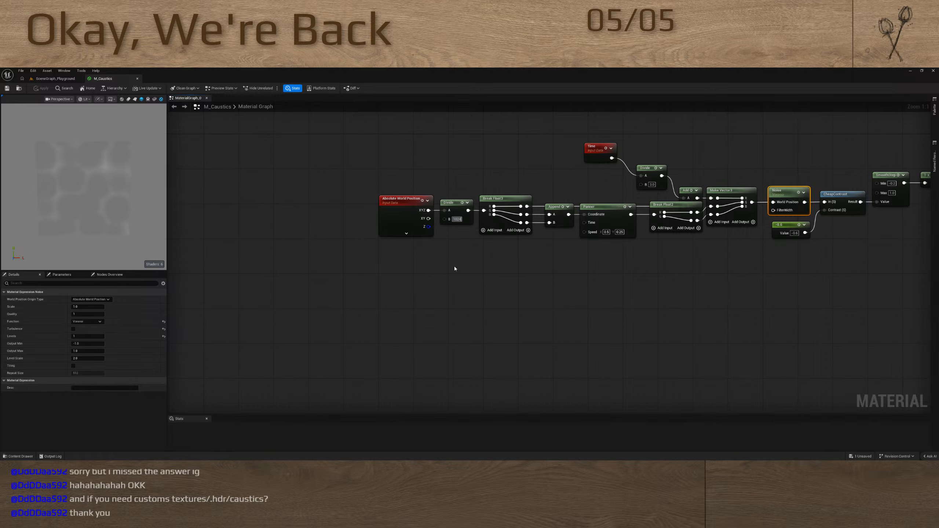
key(Return)
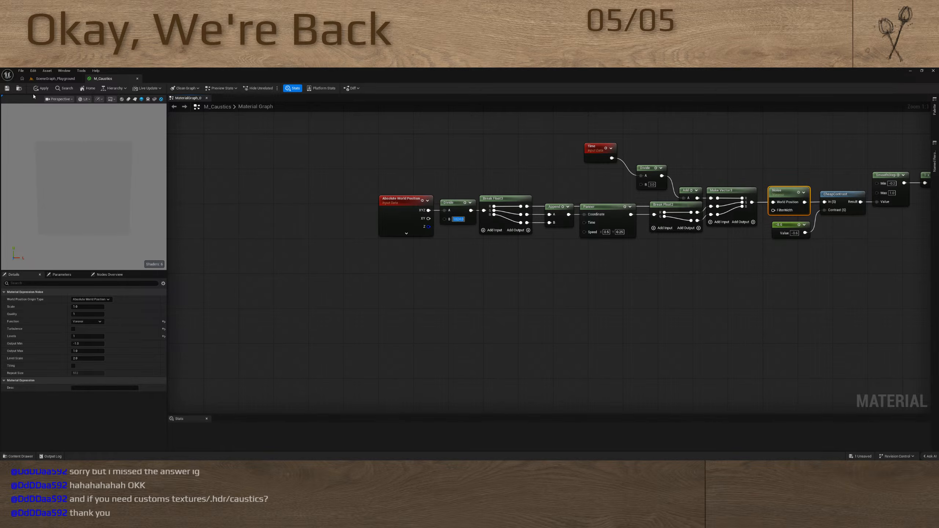
key(ctrl+s)
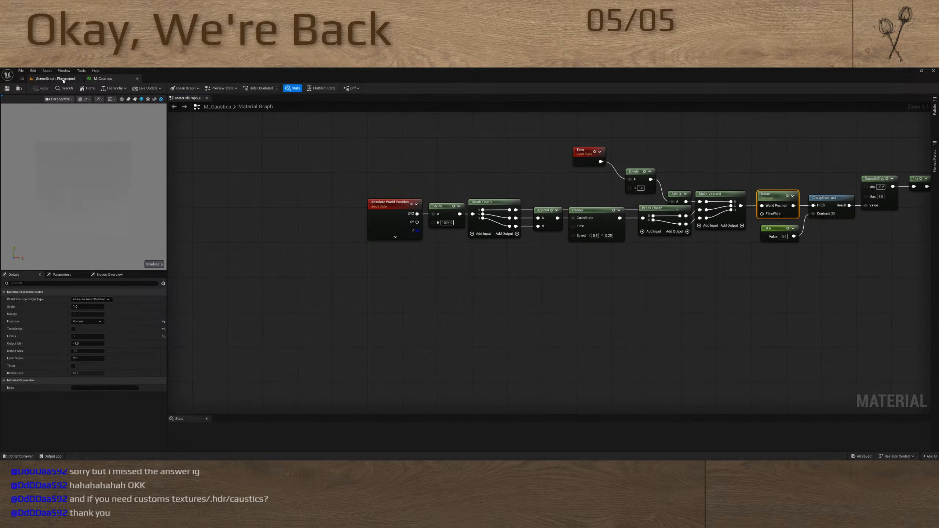
Enlarge the caustics plane in the level to roughly twice its size and view the pattern from another angle
click(56, 78)
scroll(374, 199, down, 6)
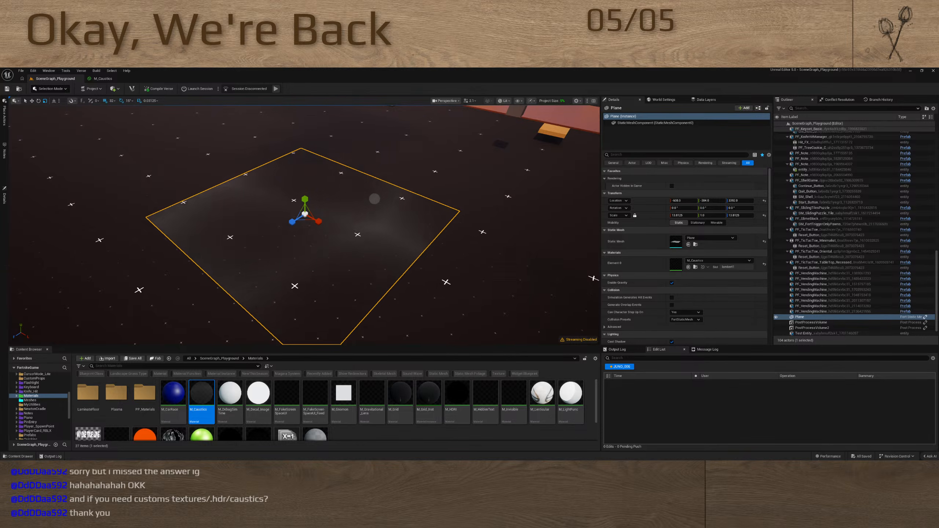
right_drag(374, 199, 366, 204)
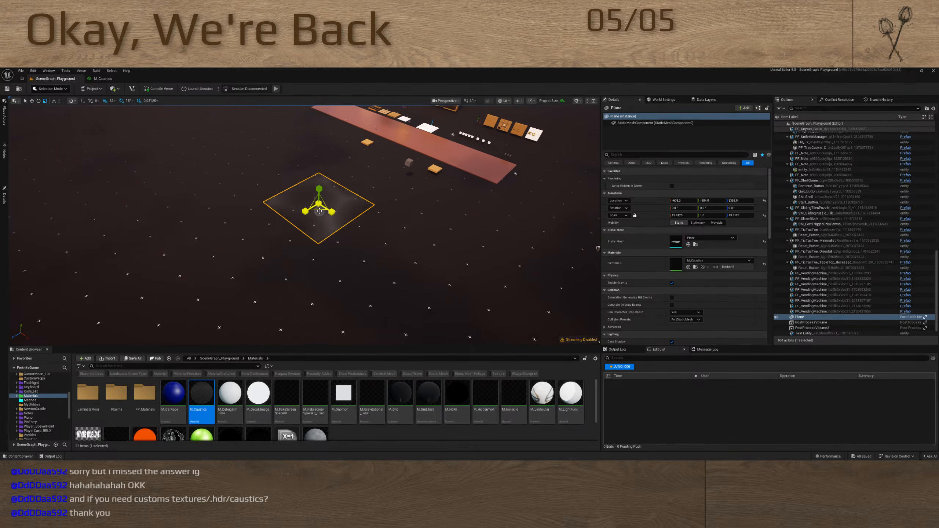
drag(317, 212, 374, 203)
key(w)
right_drag(397, 159, 369, 168)
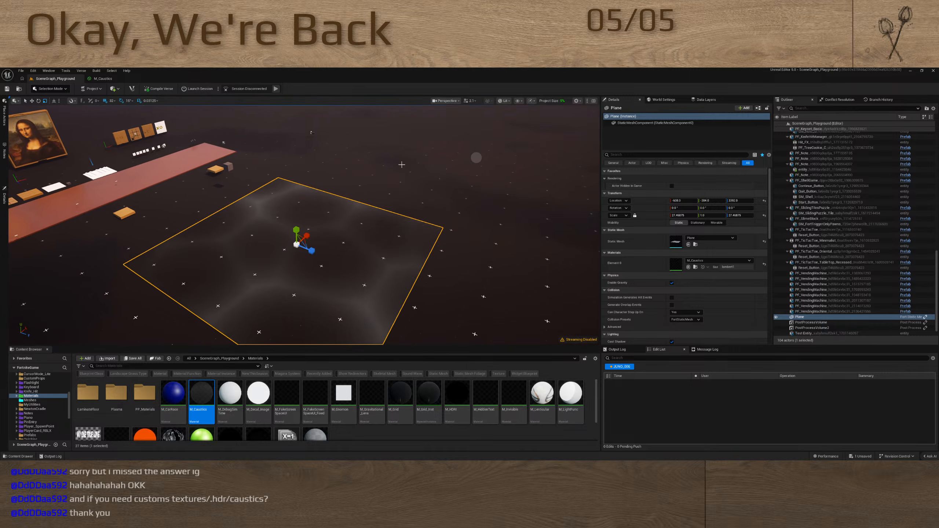
Try standing the caustics plane upright at 90 degrees, lay it flat again, and return to the M_Caustics graph
drag(338, 299, 338, 299)
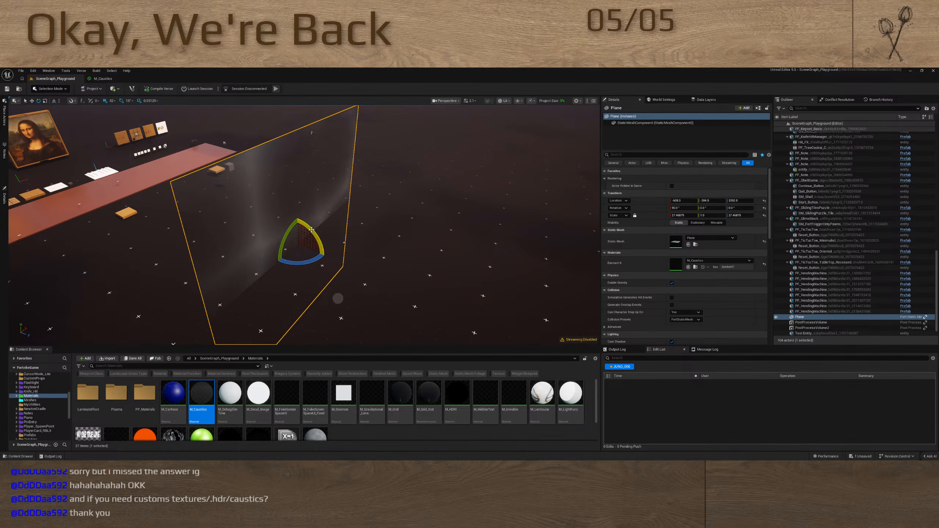
drag(314, 235, 358, 247)
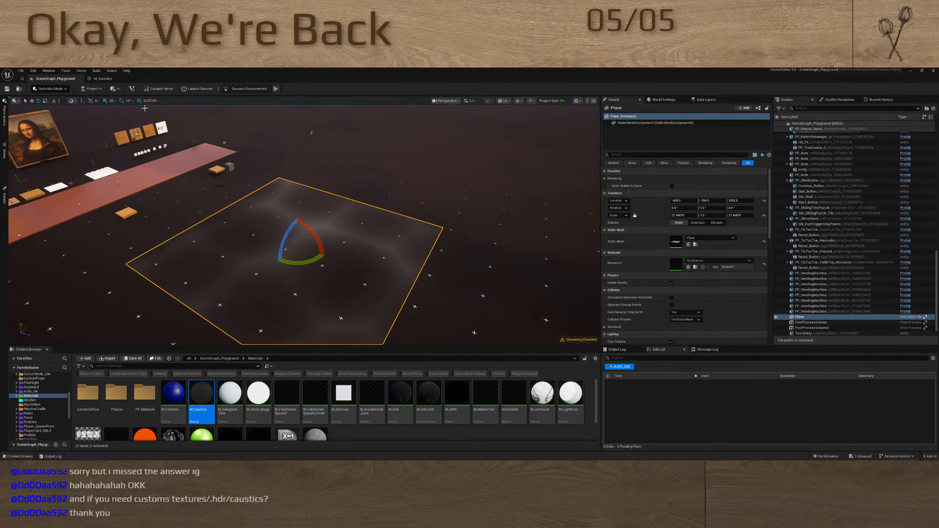
click(108, 79)
right_drag(646, 260, 554, 293)
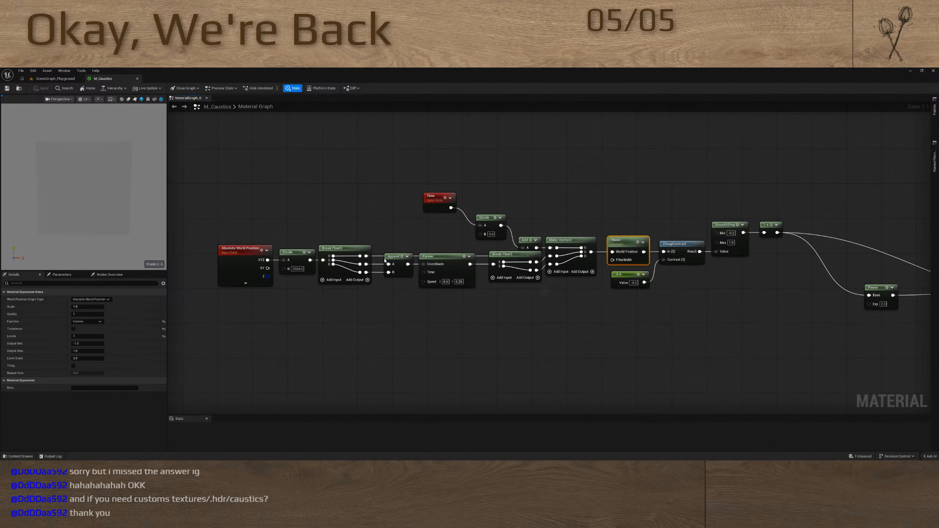
Delete the caustics test plane from the SceneGraph_Playground level
click(55, 78)
right_drag(347, 263, 426, 228)
key(Delete)
key(a)
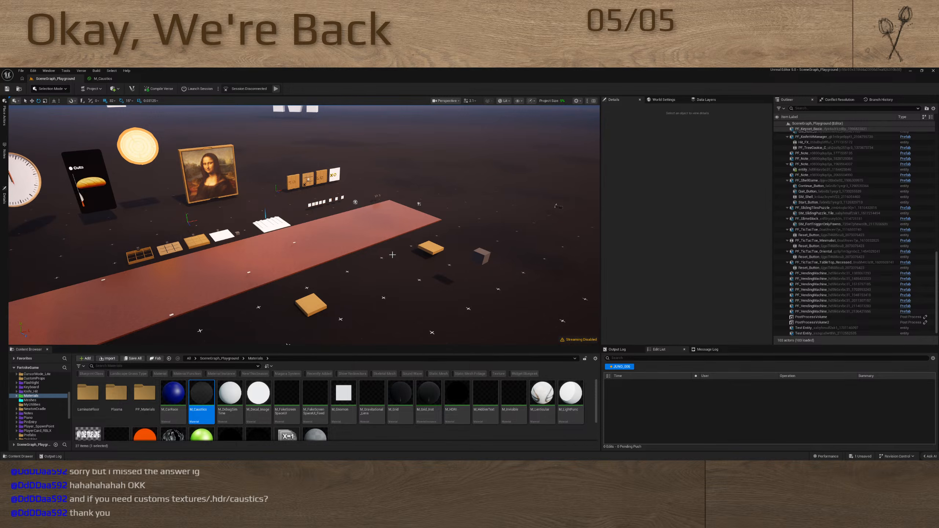
key(super)
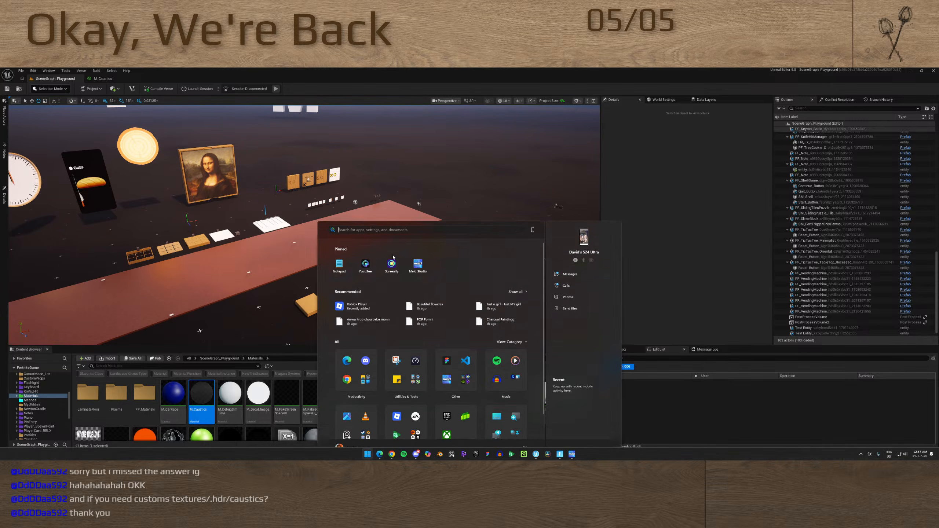
click(379, 454)
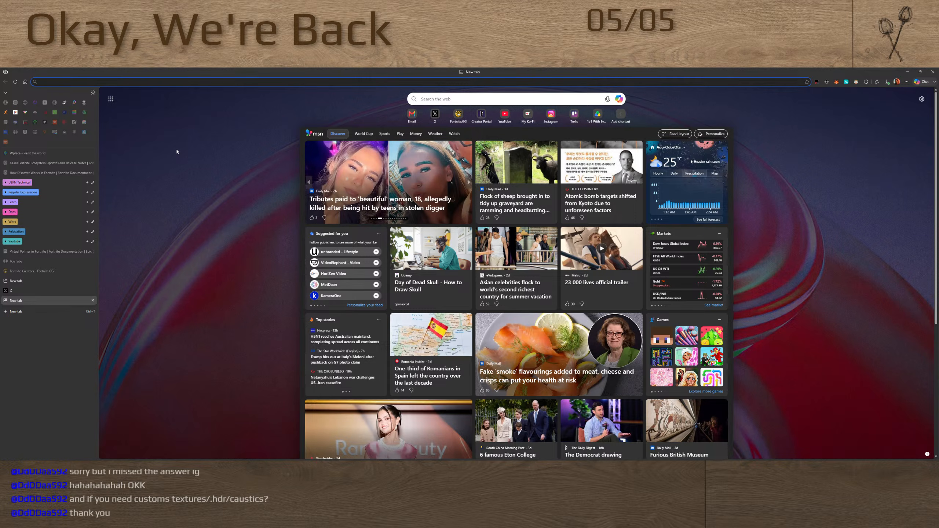
key(alt+Tab)
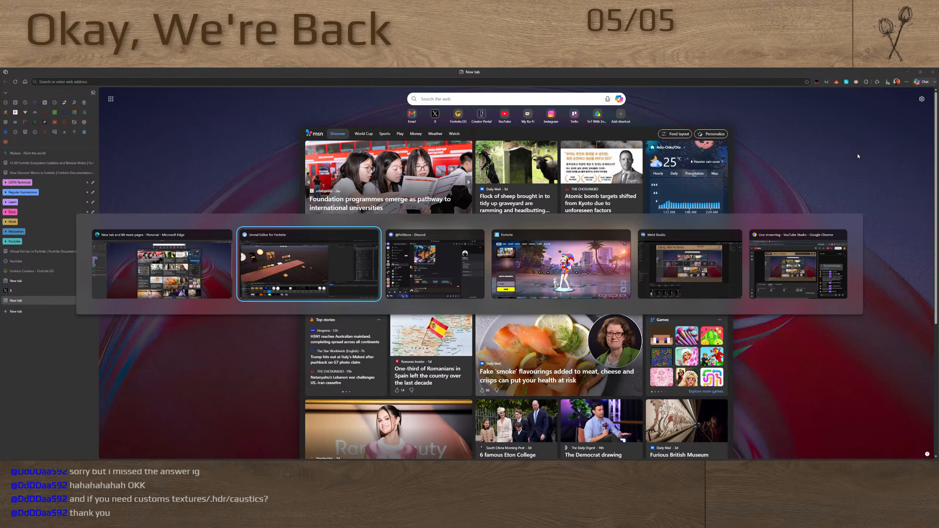
click(735, 71)
drag(735, 70, 591, 470)
right_drag(489, 310, 241, 289)
key(d)
key(a)
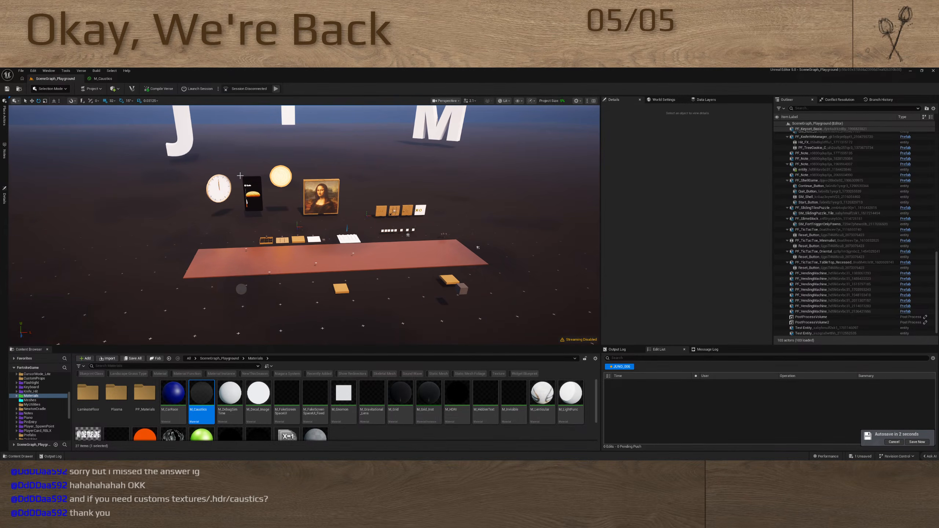
Set B to 64 on the Divide node after Absolute World Position in the M_Caustics graph
click(102, 78)
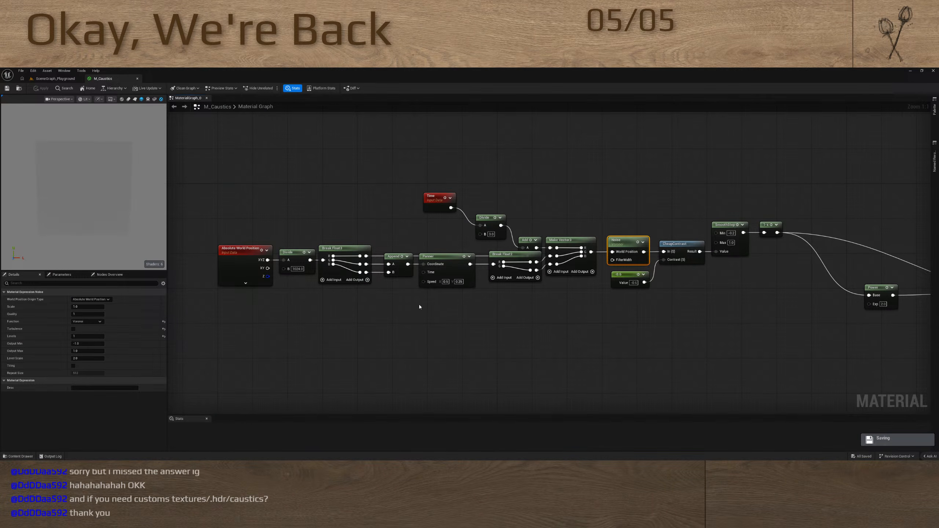
click(298, 268)
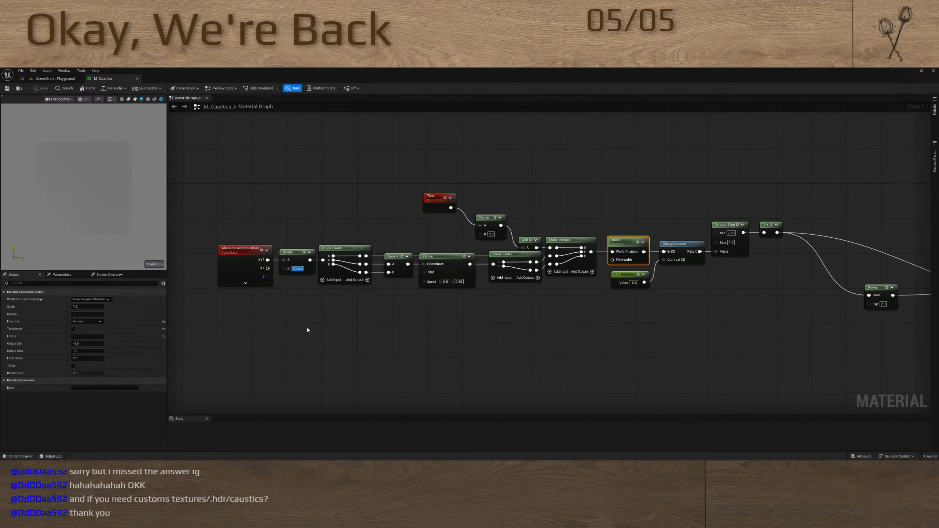
text(64)
key(Return)
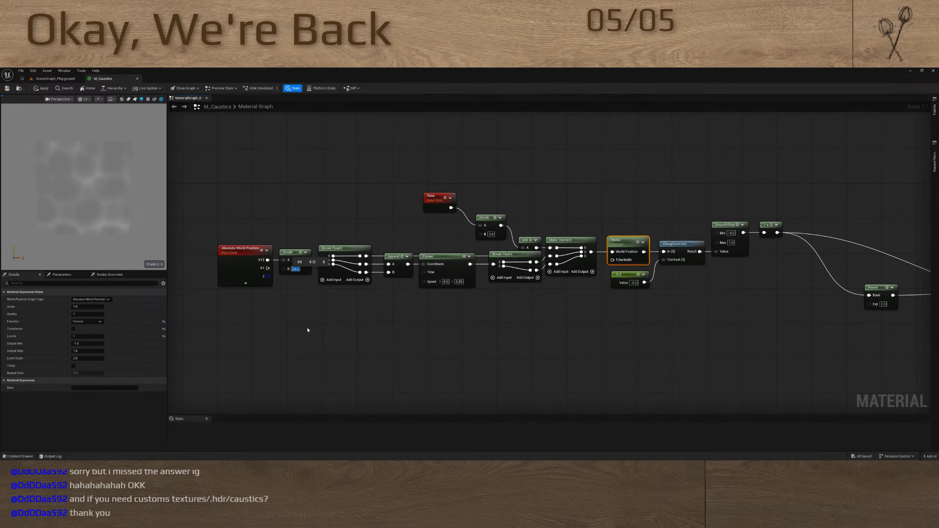
Set the Noise node's Output Min to -2 and Output Max to 2 in the M_Caustics graph
click(277, 206)
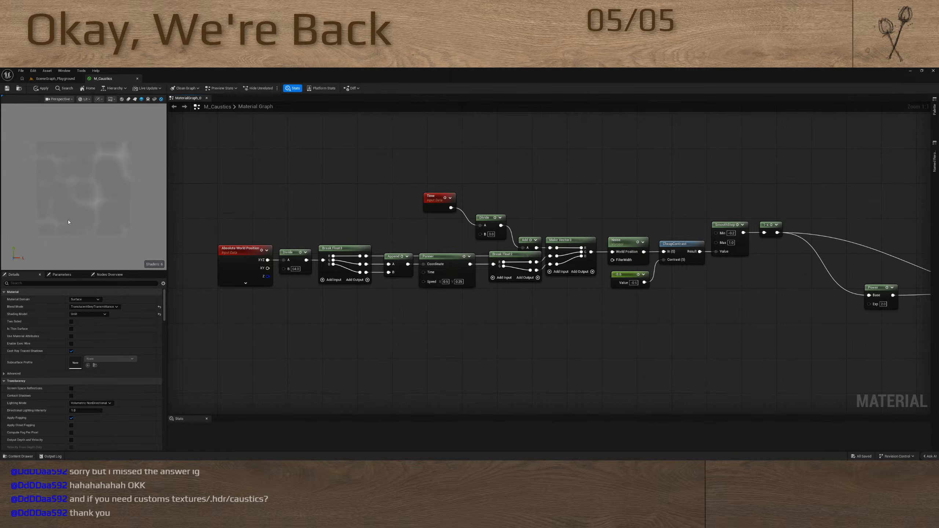
right_drag(448, 318, 452, 357)
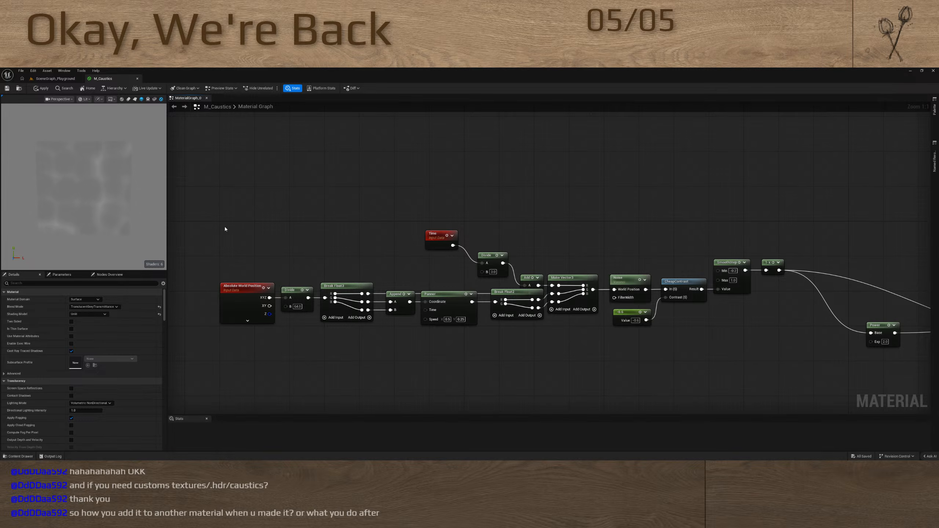
right_drag(380, 260, 376, 168)
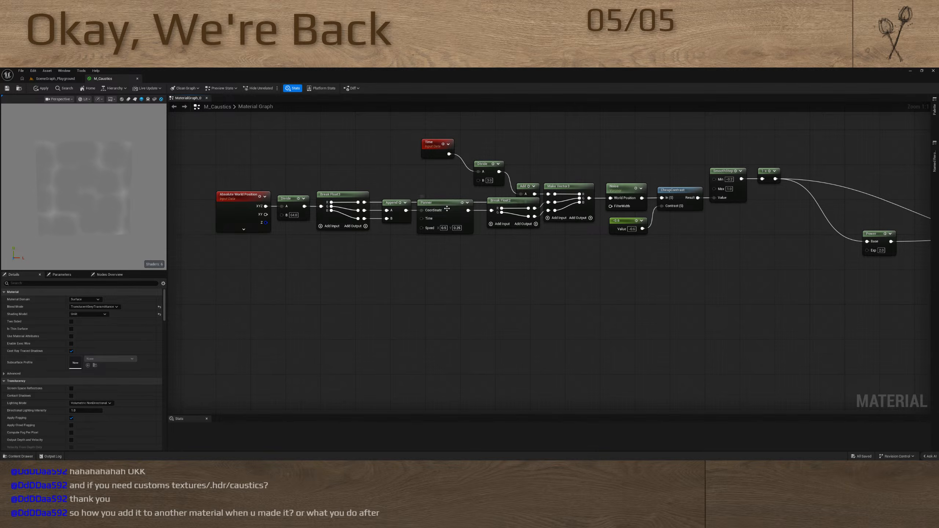
click(447, 209)
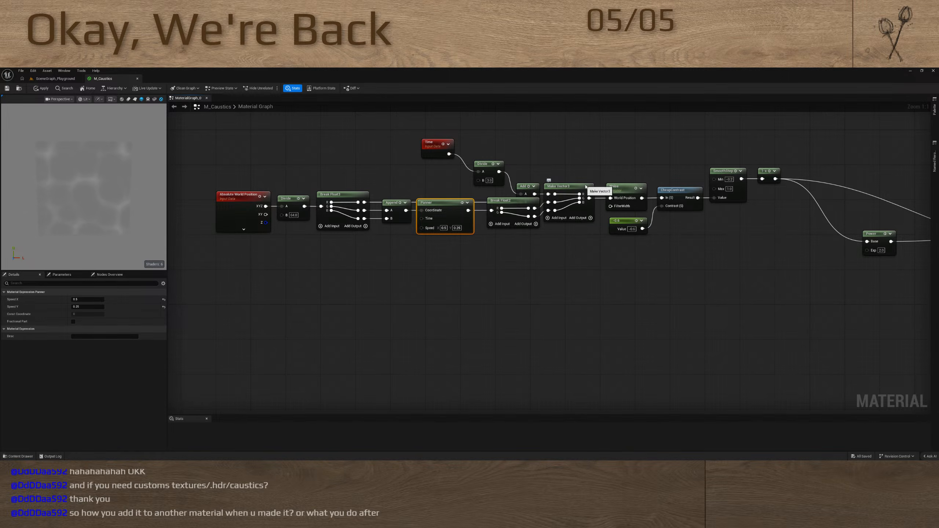
click(623, 190)
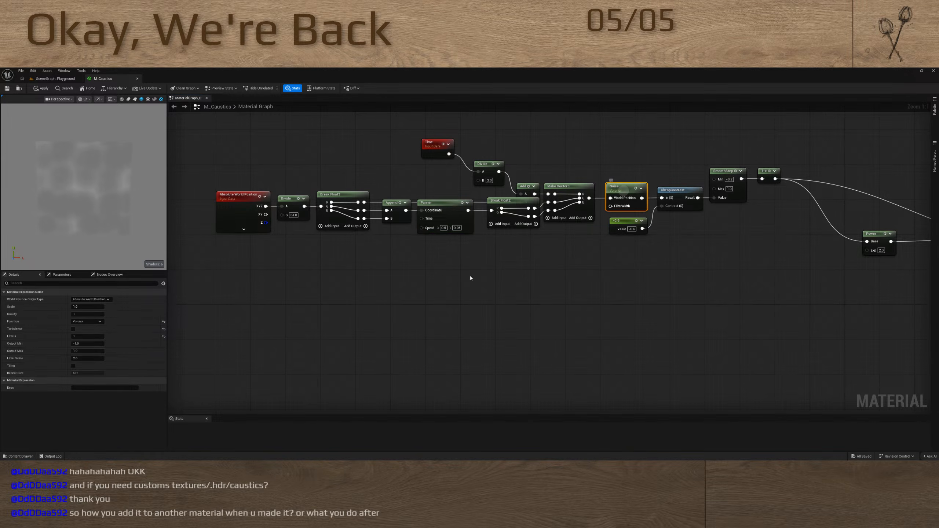
click(85, 343)
text(-2)
key(Return)
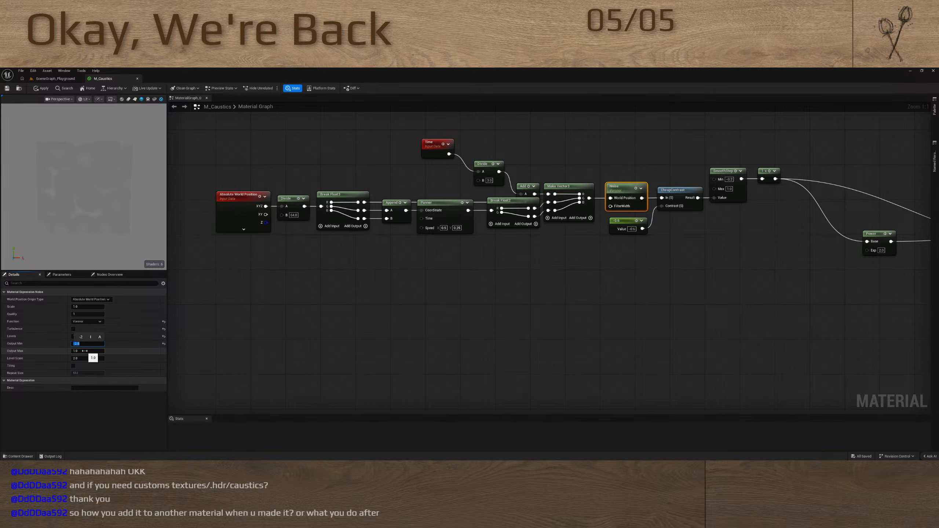
click(89, 350)
key(Return)
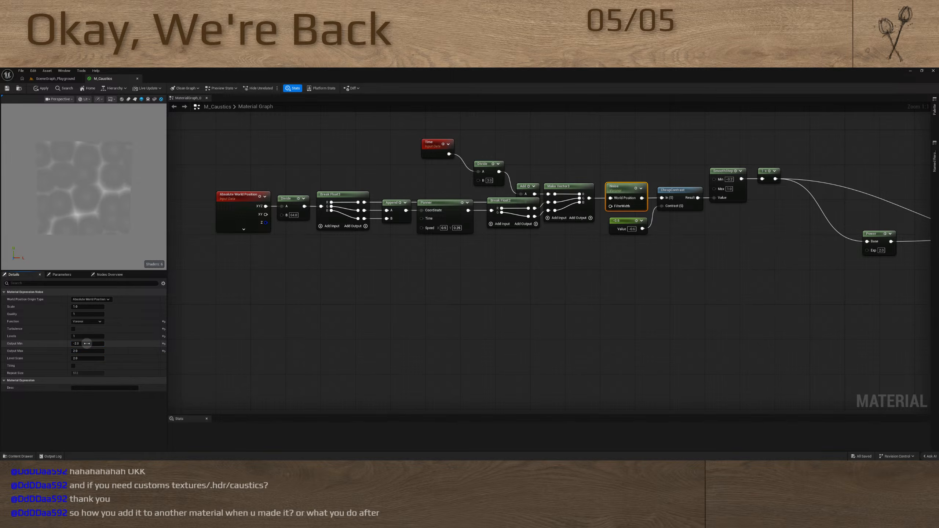
Try a much wider Noise output range, with Output Min at -9 and Output Max at 9
click(86, 343)
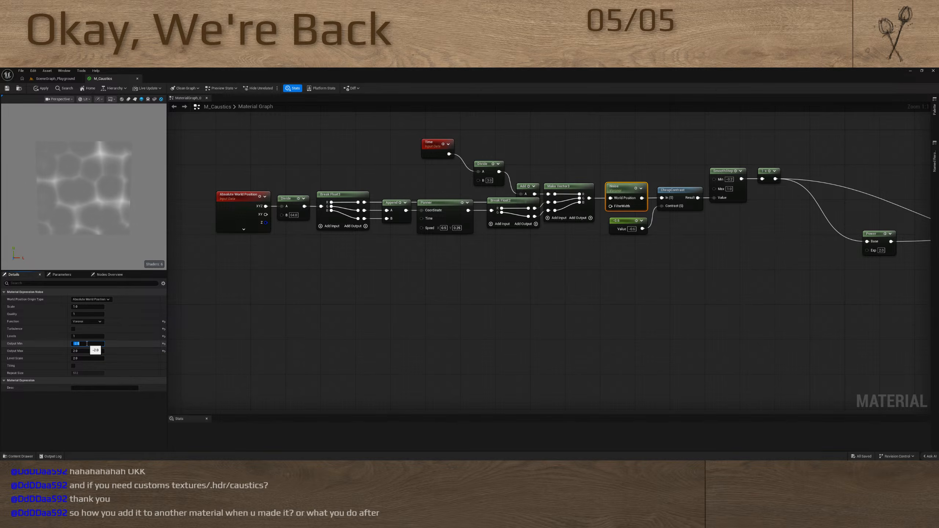
text(-)
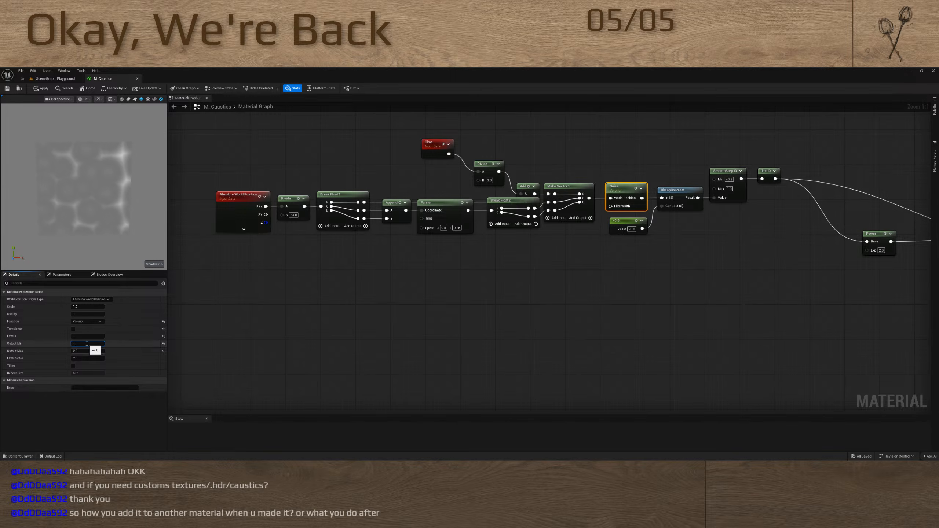
text(9)
key(Return)
click(88, 351)
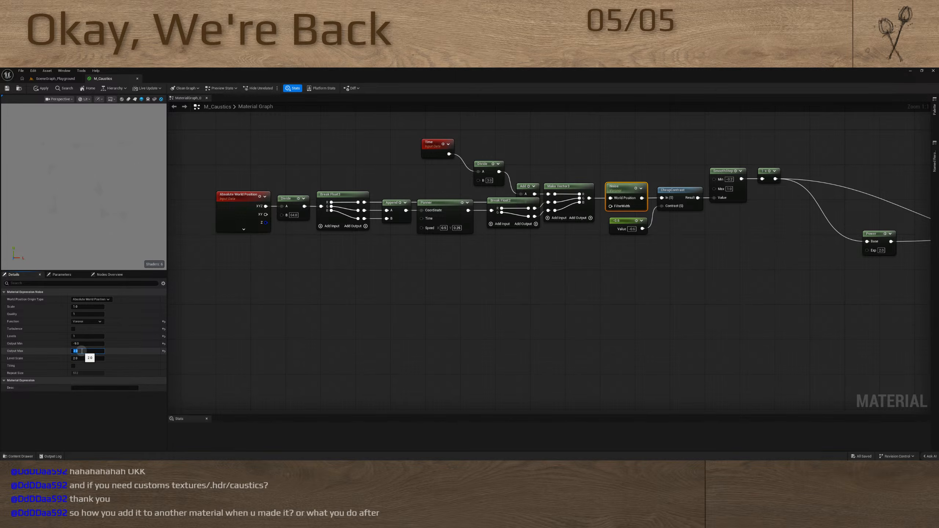
Try narrowing the Noise output range to an Output Min of -4 and an Output Max of 4
click(88, 343)
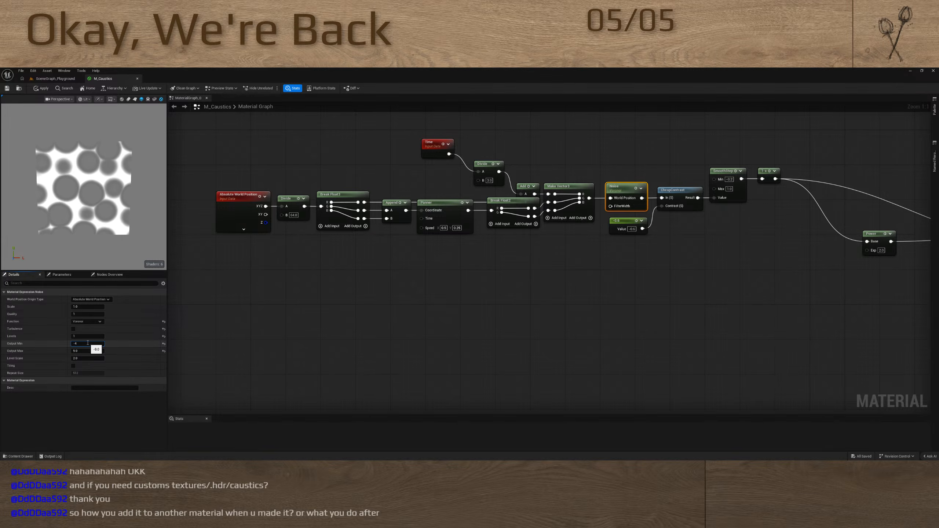
key(Return)
click(102, 351)
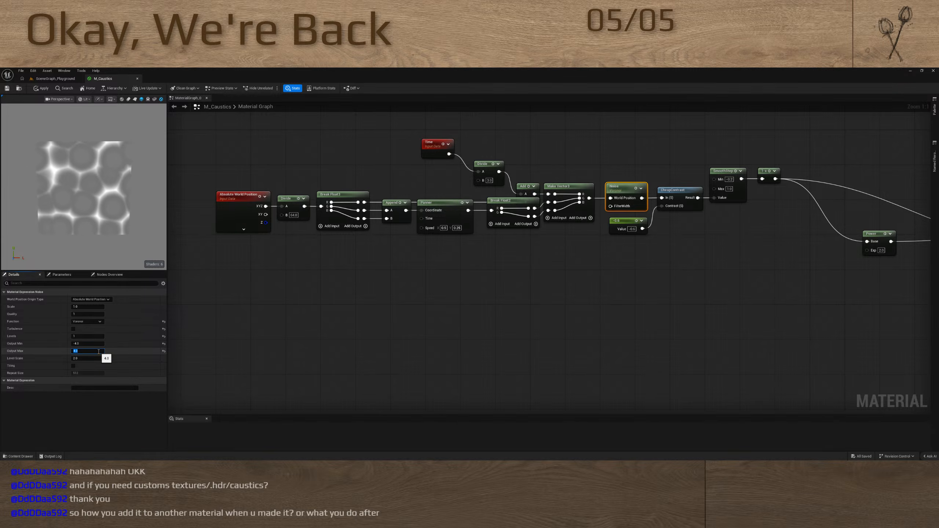
Return the Noise node's output range to -2 for Output Min and 2 for Output Max
click(85, 344)
text(-4)
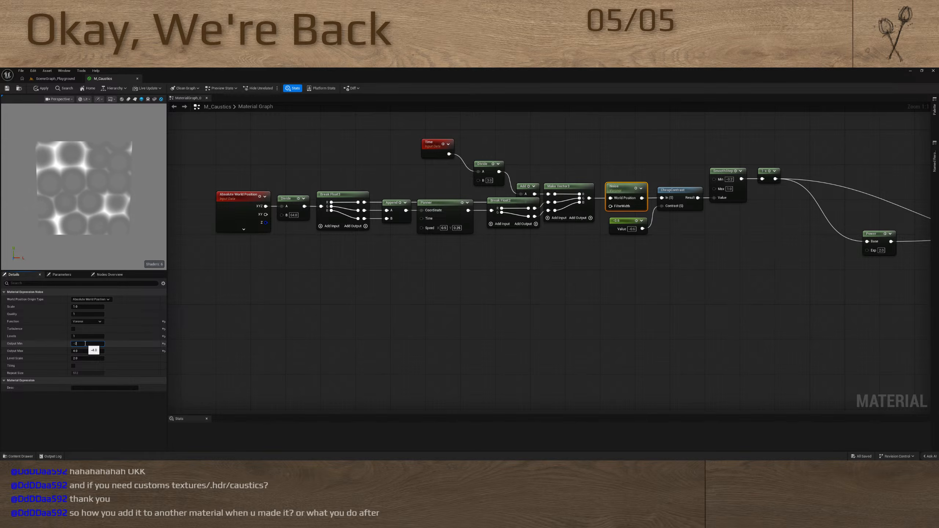
key(Return)
click(85, 351)
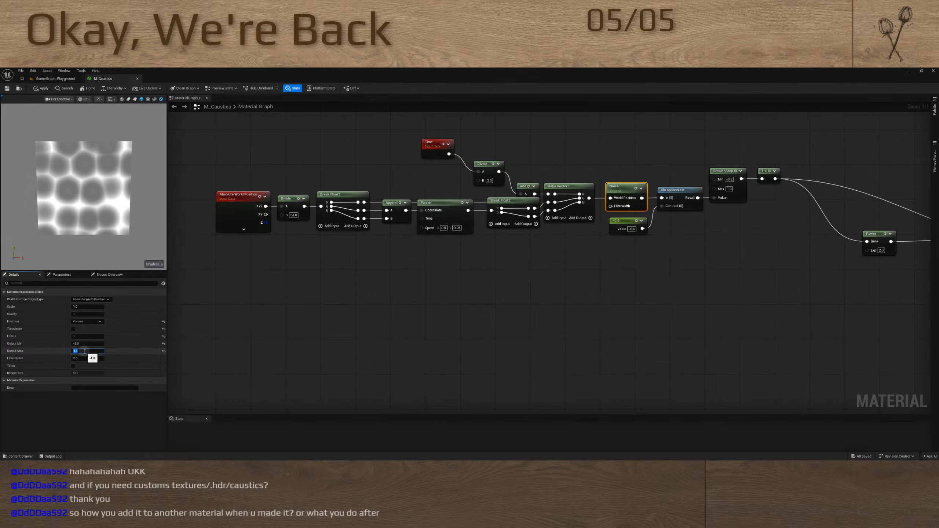
text(2)
key(Return)
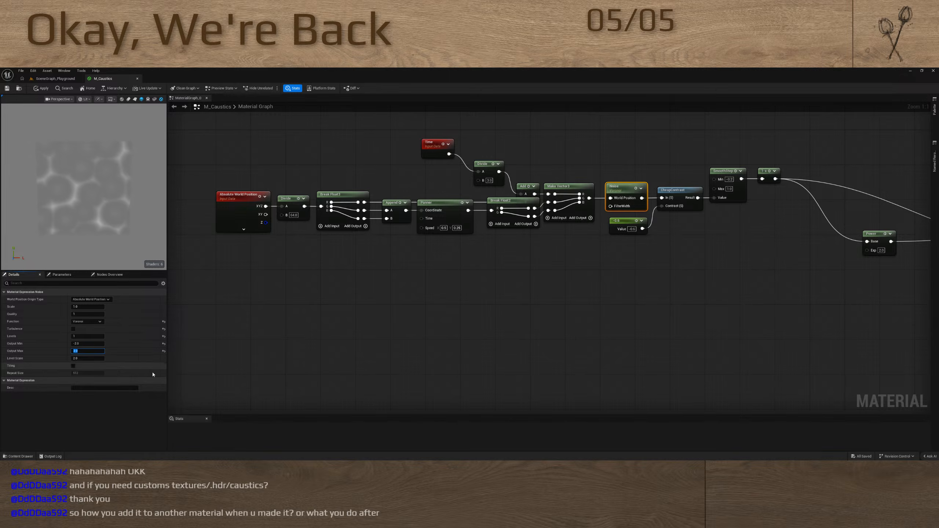
Raise the Noise node's Levels and, after trying a higher Level Scale, reset Level Scale to its default of 2.0
click(81, 358)
drag(82, 358, 50, 359)
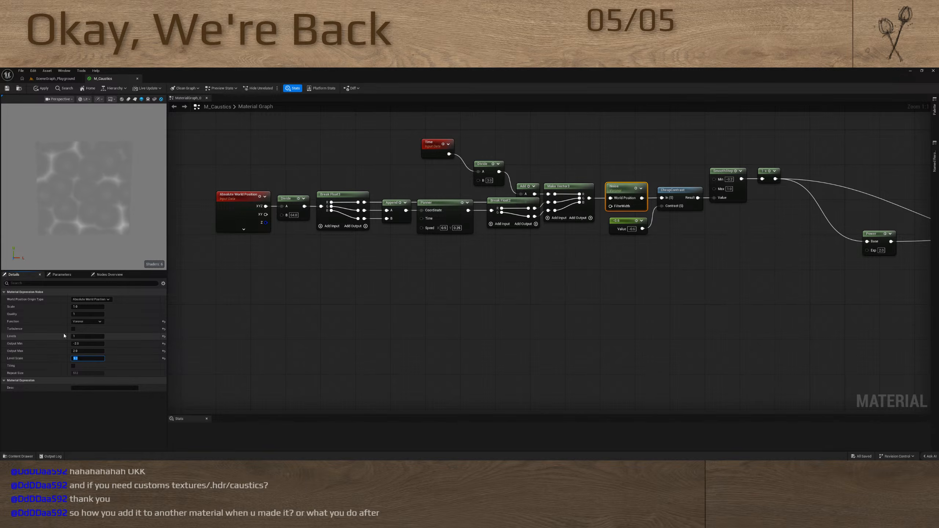
click(78, 336)
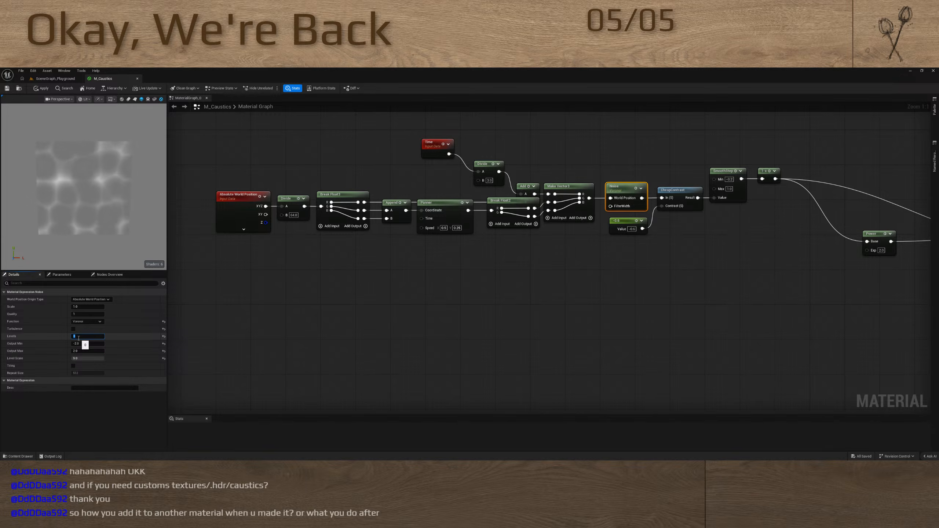
click(163, 358)
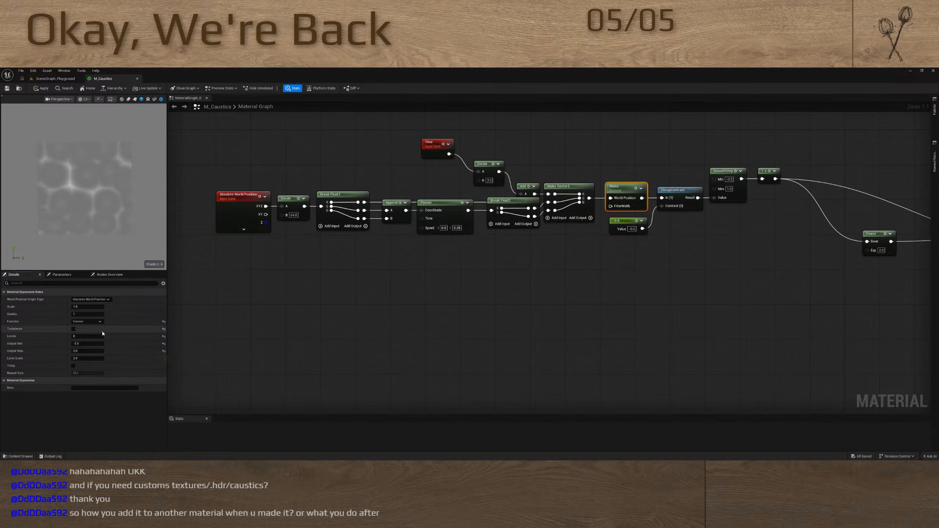
Raise the Noise node's Quality and, after trying a larger Scale, set Scale back to 1
click(85, 315)
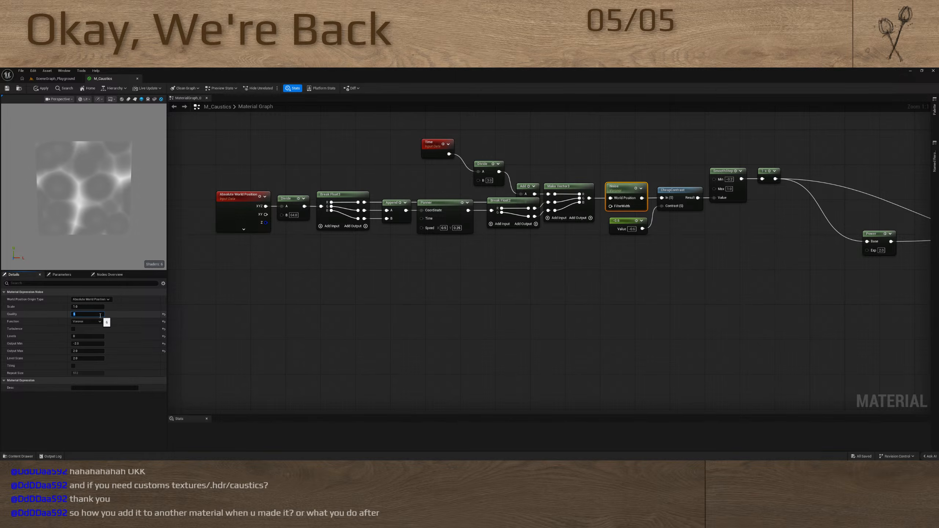
click(89, 306)
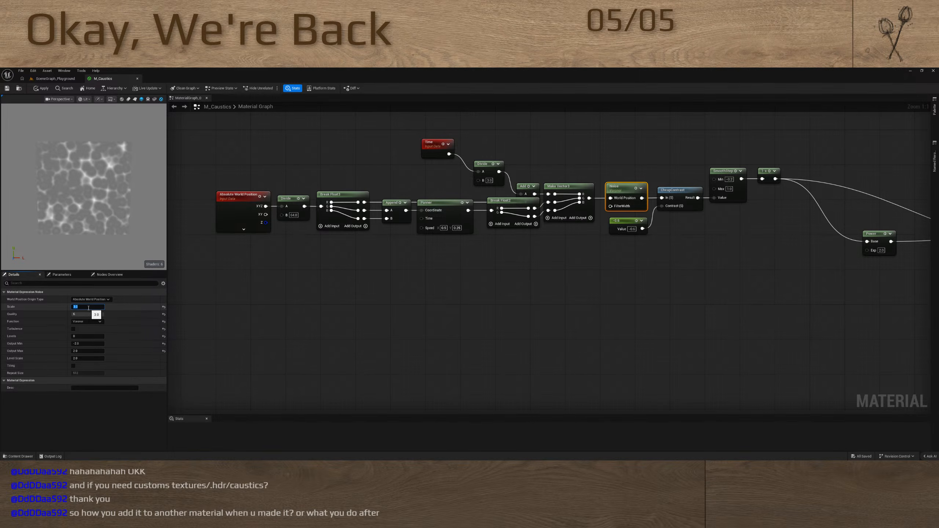
text(1)
key(Return)
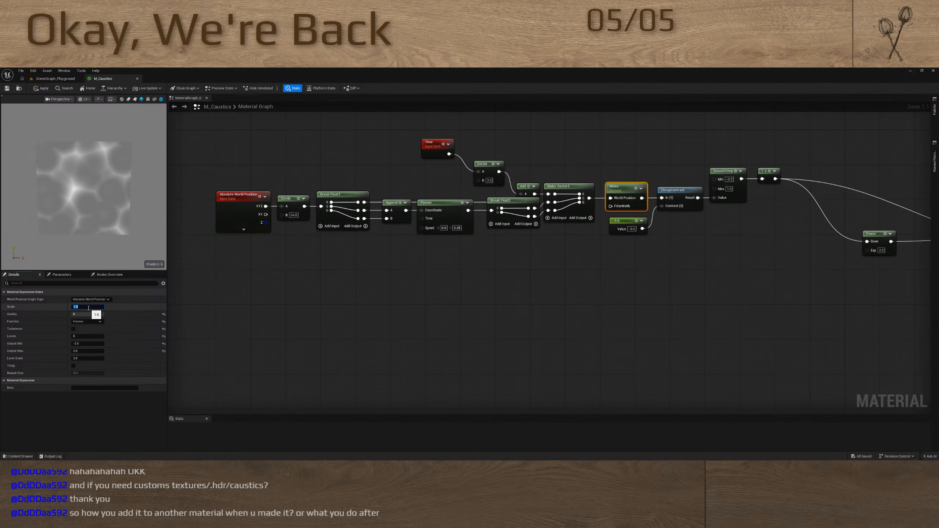
click(313, 310)
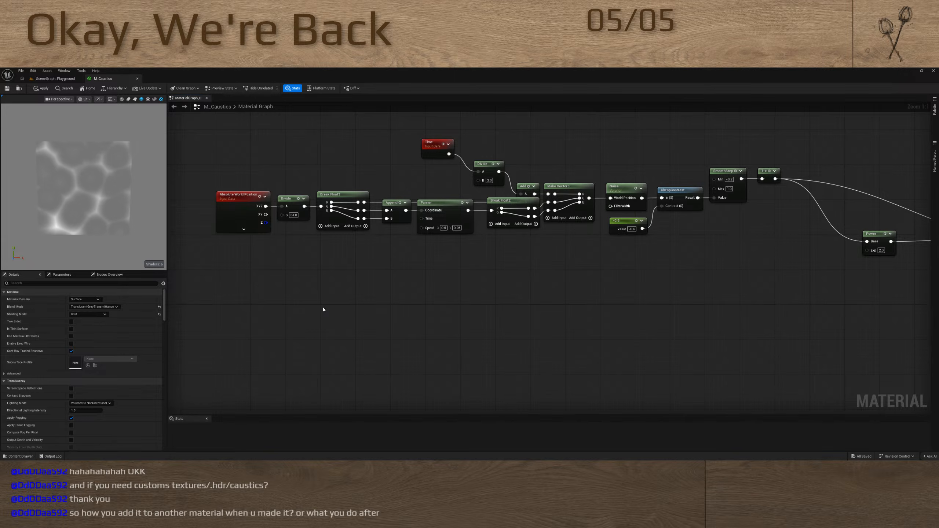
Return to the SceneGraph_Playground level and look over the open ground around the red platform
right_drag(573, 298, 533, 316)
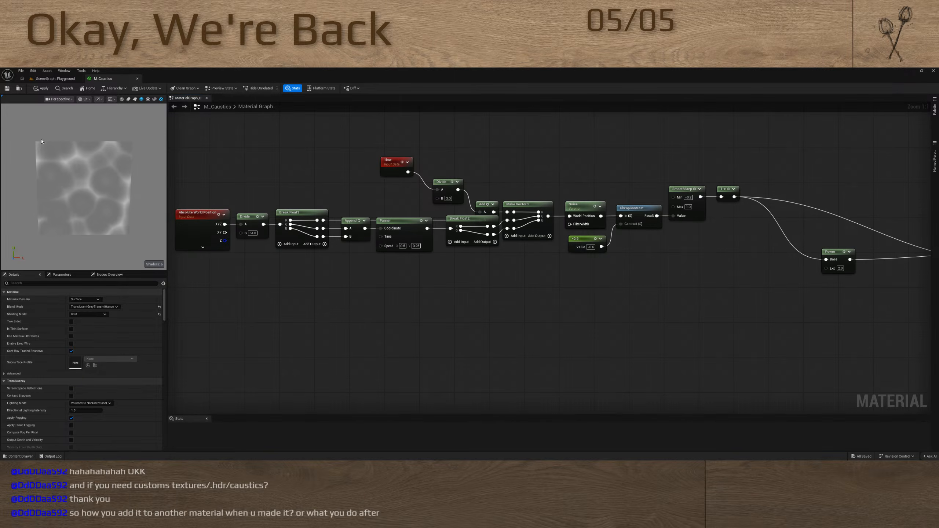
click(56, 80)
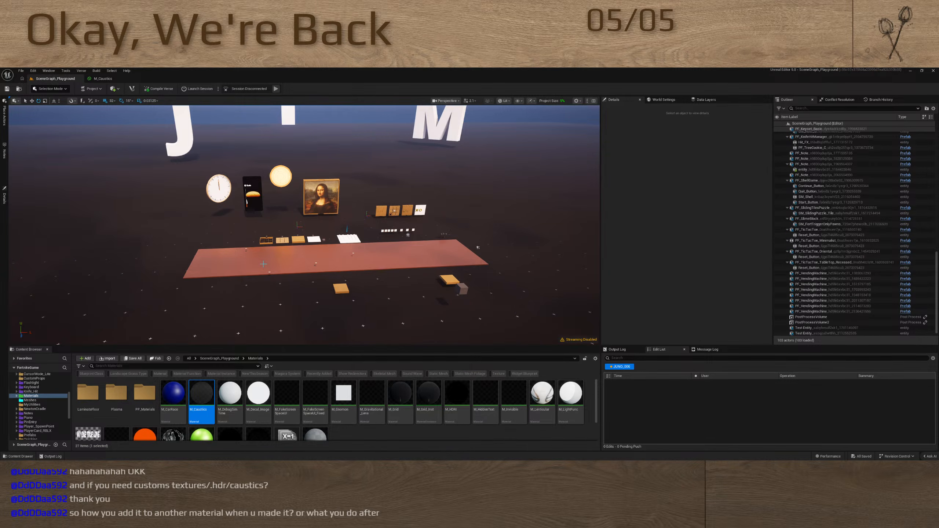
mouse_move(272, 252)
right_down()
mouse_move(329, 246)
mouse_move(203, 245)
mouse_move(358, 247)
mouse_move(343, 237)
mouse_move(256, 241)
mouse_move(281, 250)
mouse_move(326, 241)
mouse_move(257, 249)
mouse_move(303, 260)
mouse_move(293, 248)
mouse_move(285, 257)
right_up()
key(d)
scroll(284, 250, up, 1)
key(a)
scroll(282, 244, up, 5)
scroll(267, 246, up, 2)
key(w)
key(s)
scroll(273, 258, up, 3)
key(s)
key(w)
key(s)
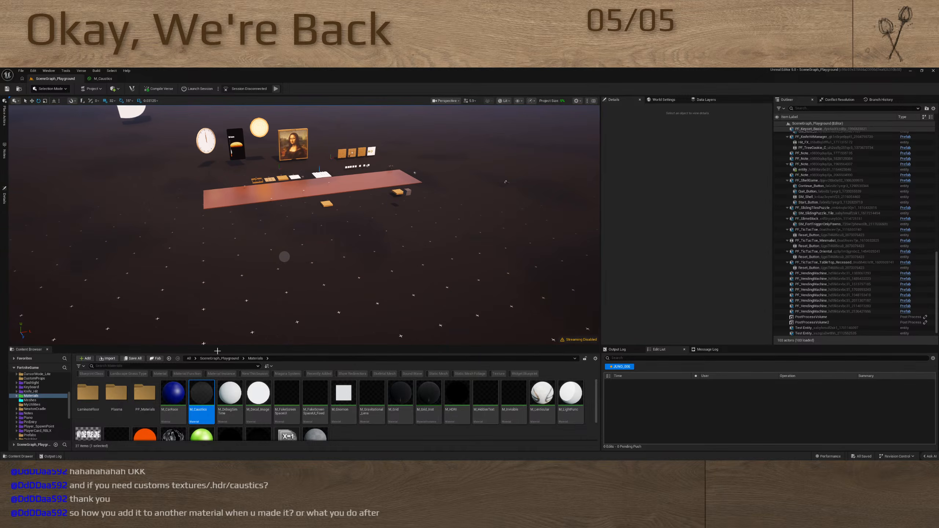
Reopen M_Caustics and disconnect the 1-x node from the material's Opacity input
double_click(200, 395)
right_drag(433, 299, 245, 320)
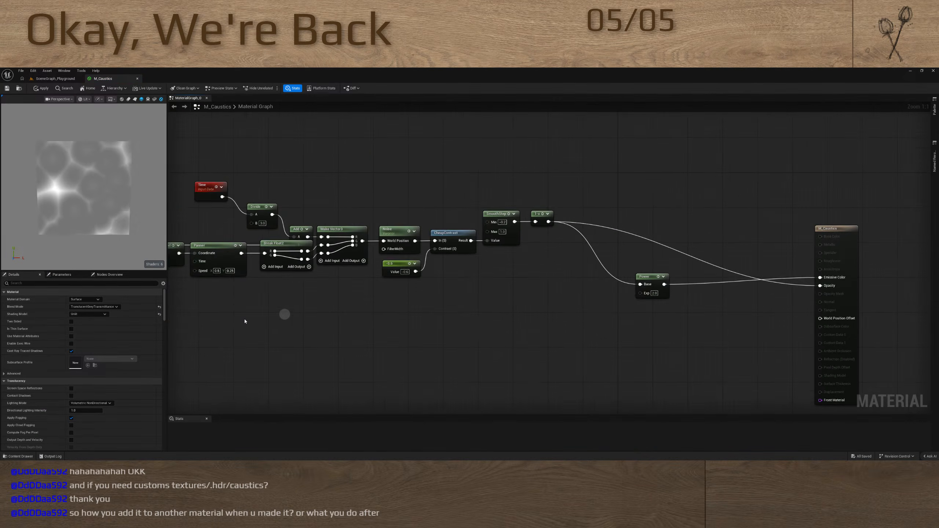
right_drag(645, 274, 511, 272)
right_drag(463, 317, 462, 297)
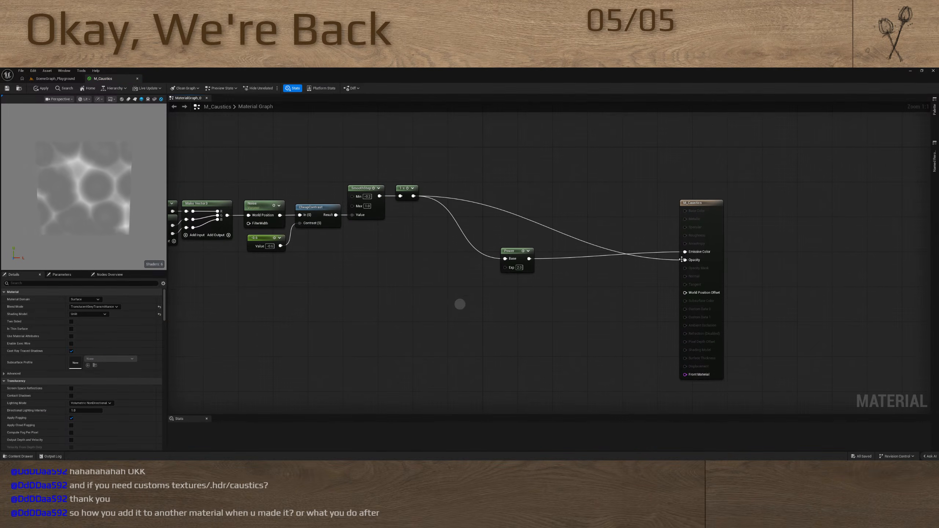
alt+click(669, 260)
right_drag(348, 312, 436, 292)
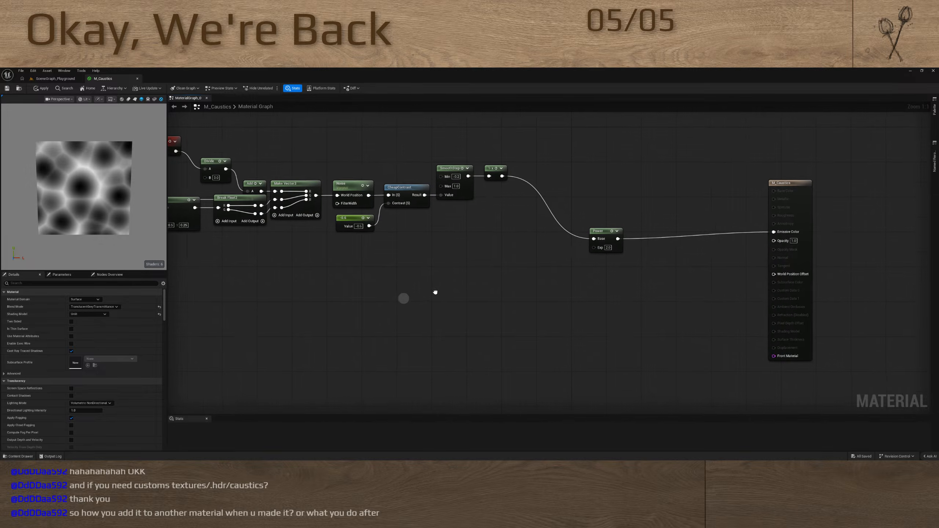
right_drag(287, 292, 336, 274)
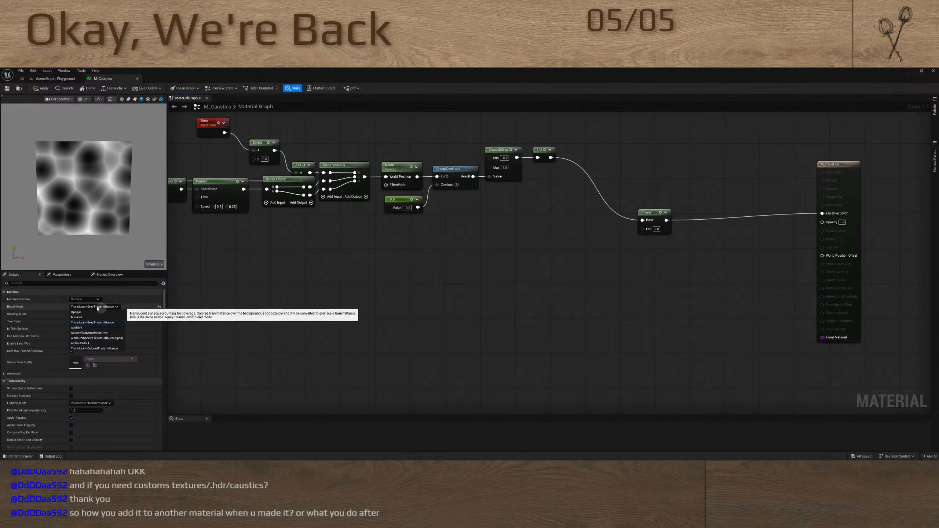
Try the Light Function material domain on the translucent M_Caustics and reset the domain to Surface
click(88, 300)
click(92, 317)
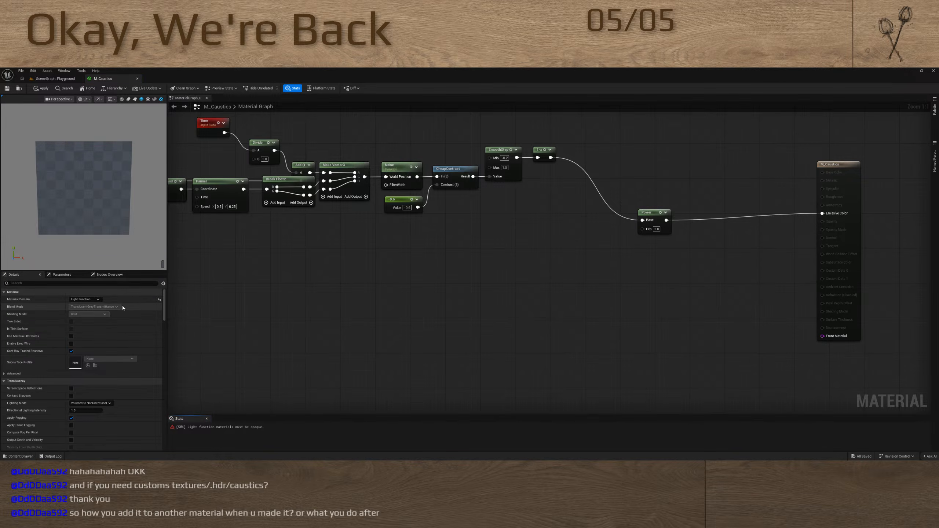
click(159, 301)
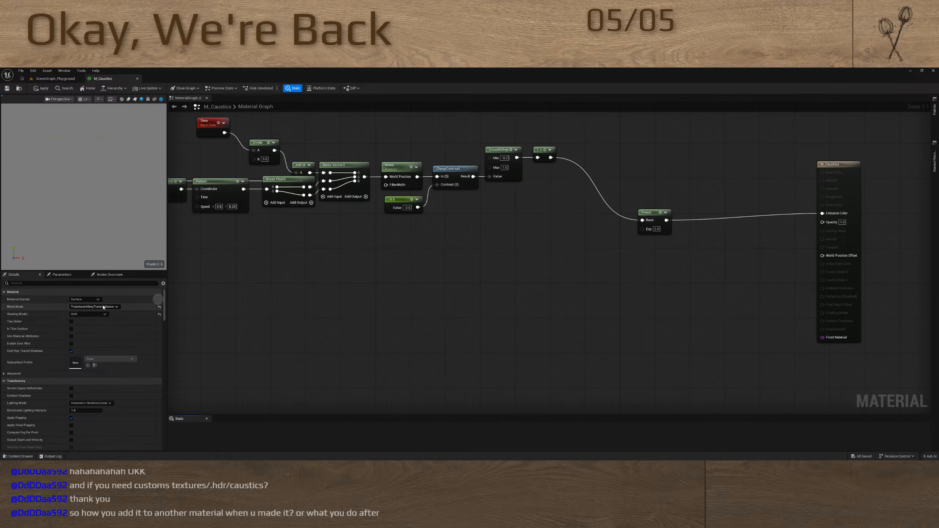
Set M_Caustics to the Opaque blend mode and change its material domain to Light Function
click(102, 307)
click(103, 312)
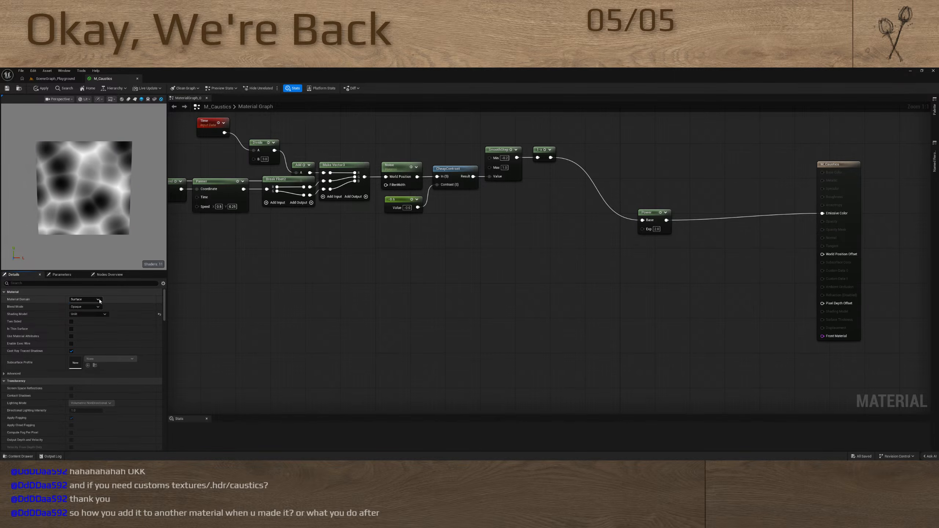
click(85, 299)
click(90, 315)
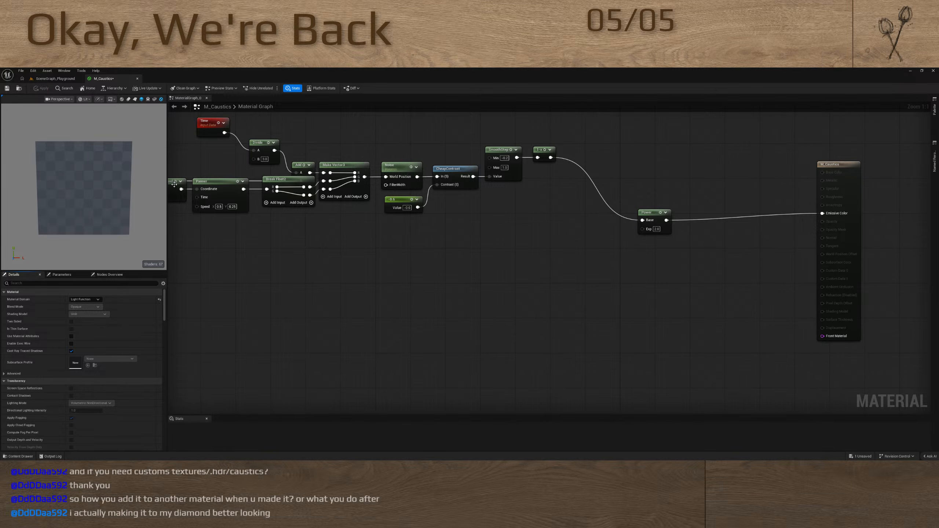
Place a directional light on the open ground beside the red platform in the SceneGraph_Playground level
click(59, 78)
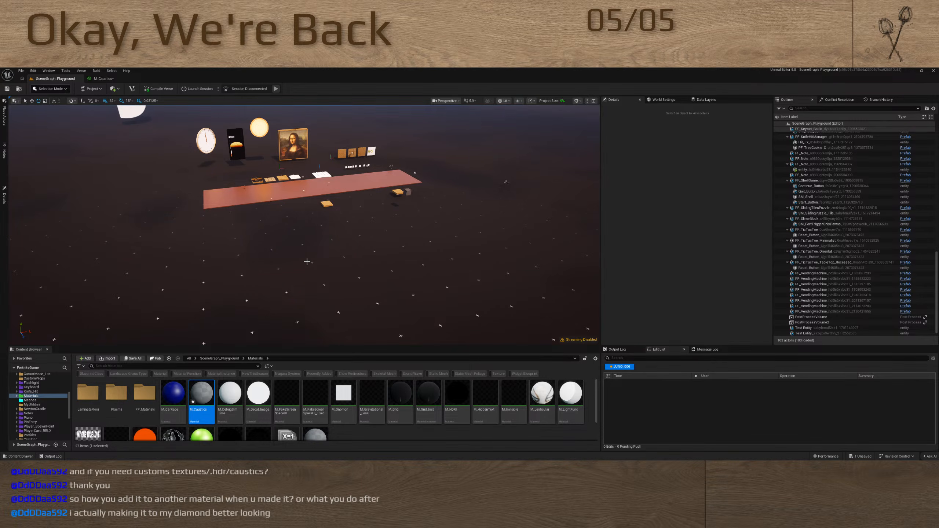
key(a)
right_drag(331, 262, 371, 260)
click(5, 119)
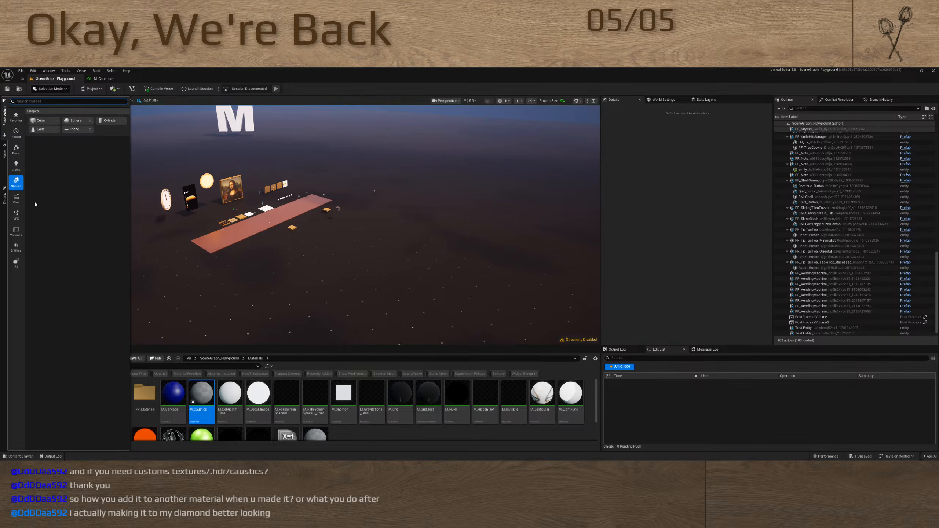
click(16, 263)
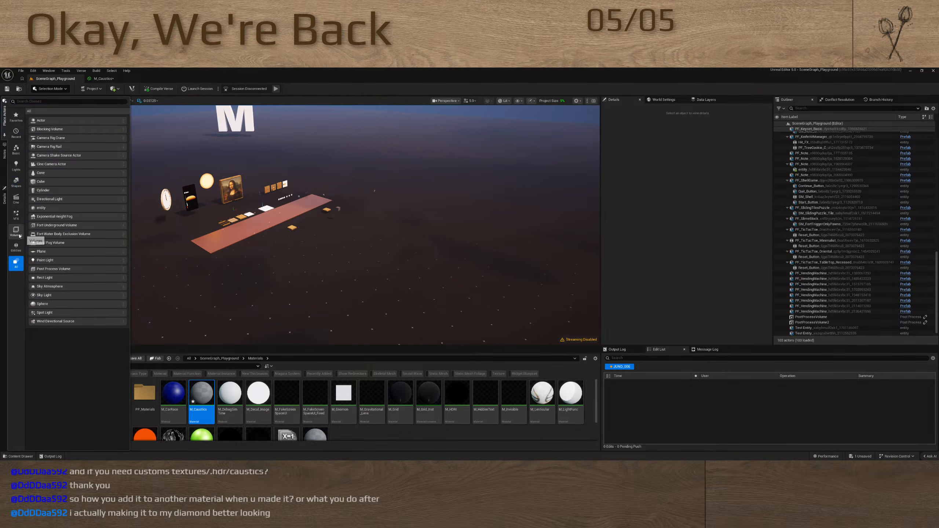
click(16, 165)
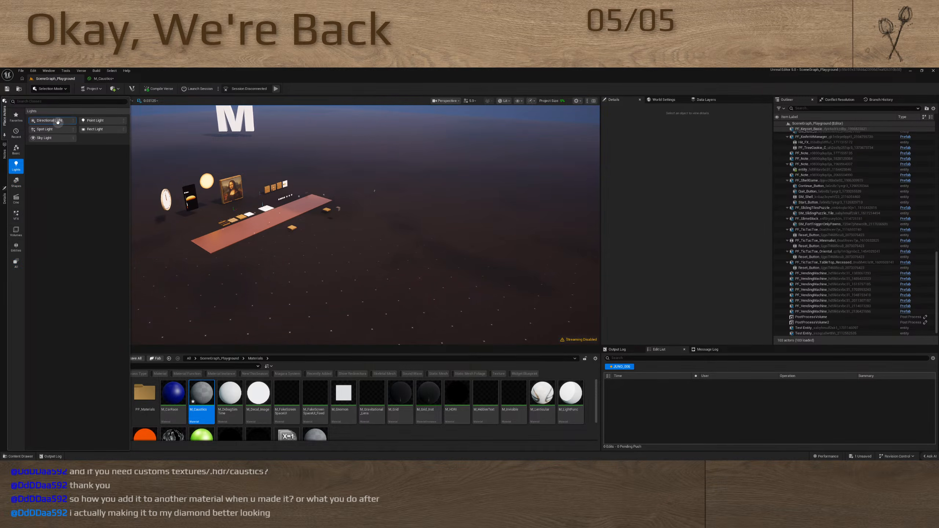
drag(57, 122, 437, 247)
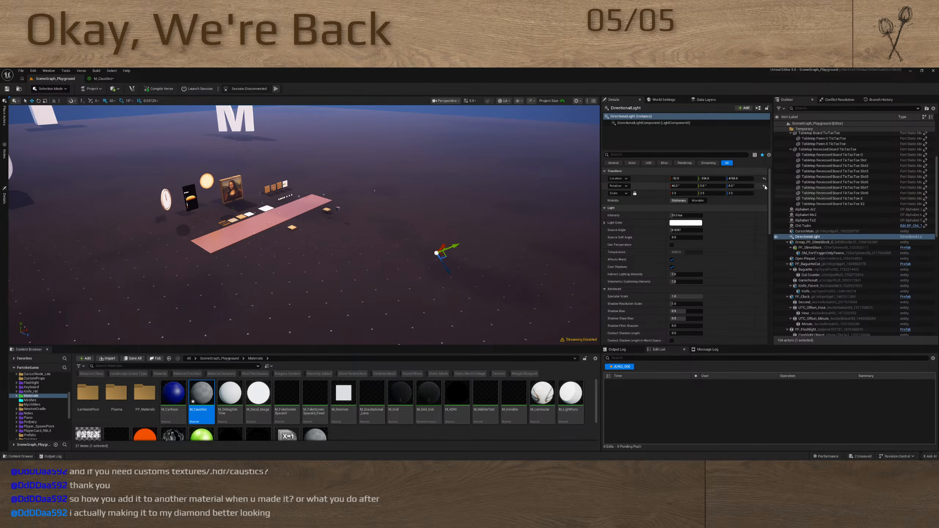
Reset the directional light's rotation to its default and get ready to rotate it by hand
click(764, 187)
key(w)
mouse_move(433, 270)
right_down()
mouse_move(477, 261)
mouse_move(417, 274)
mouse_move(438, 276)
mouse_move(430, 283)
right_up()
key(d)
key(e)
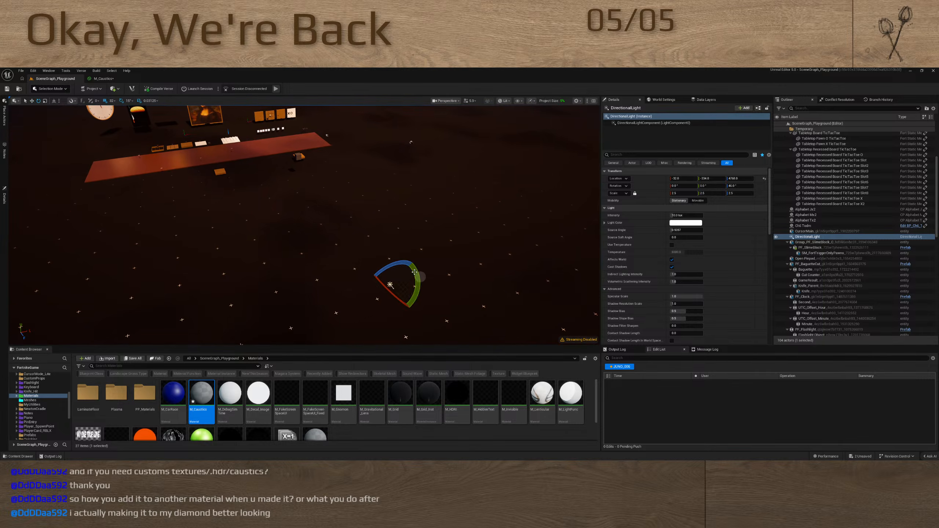
Try turning the directional light around its different axes to find an angle that lights the ground
drag(398, 265, 316, 275)
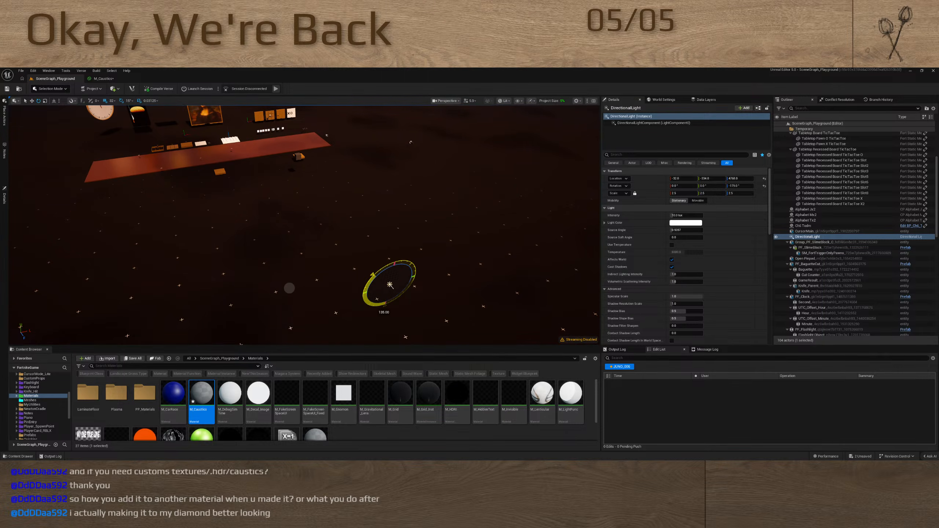
drag(389, 252, 447, 250)
drag(407, 283, 410, 322)
right_drag(409, 323, 447, 333)
right_drag(446, 256, 401, 274)
drag(401, 274, 407, 321)
right_drag(407, 322, 467, 244)
right_drag(370, 156, 365, 229)
key(w)
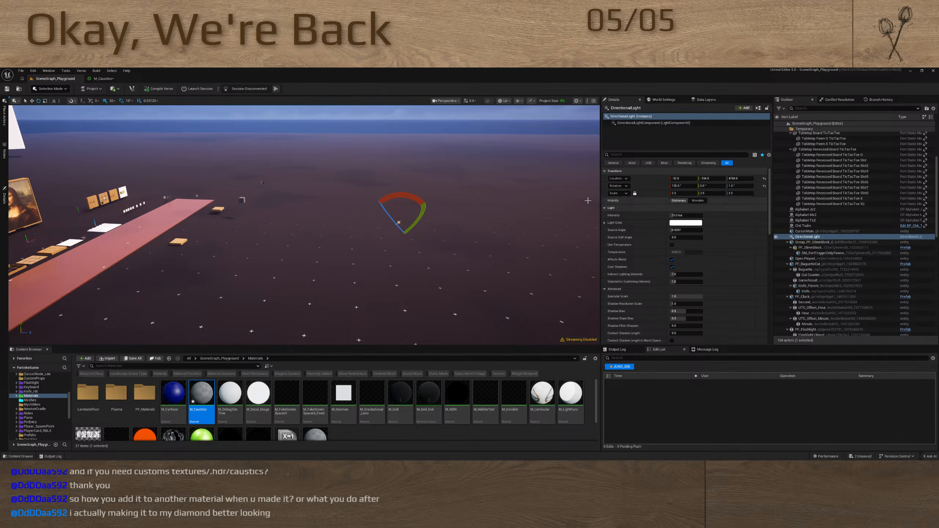
key(w)
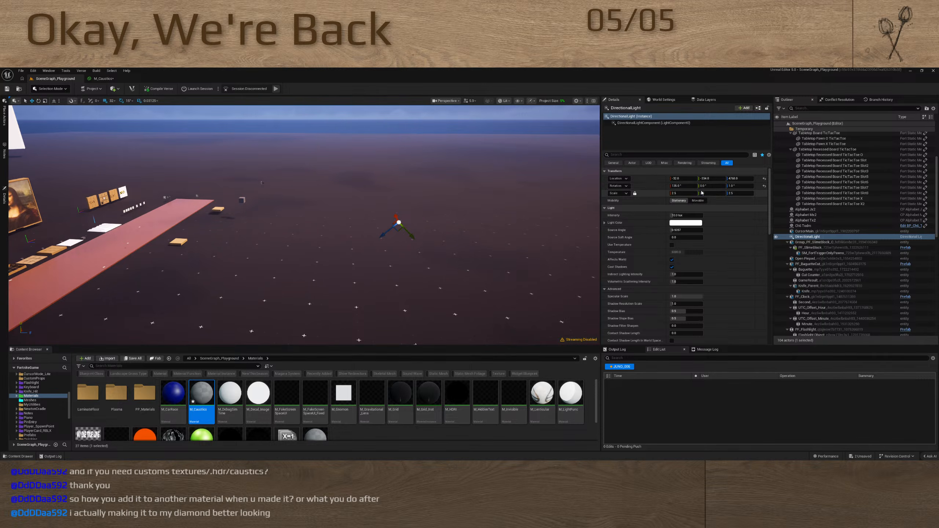
Zero the directional light's rotation values and rotate the light to 90° about the X axis
click(681, 185)
text(180)
key(Return)
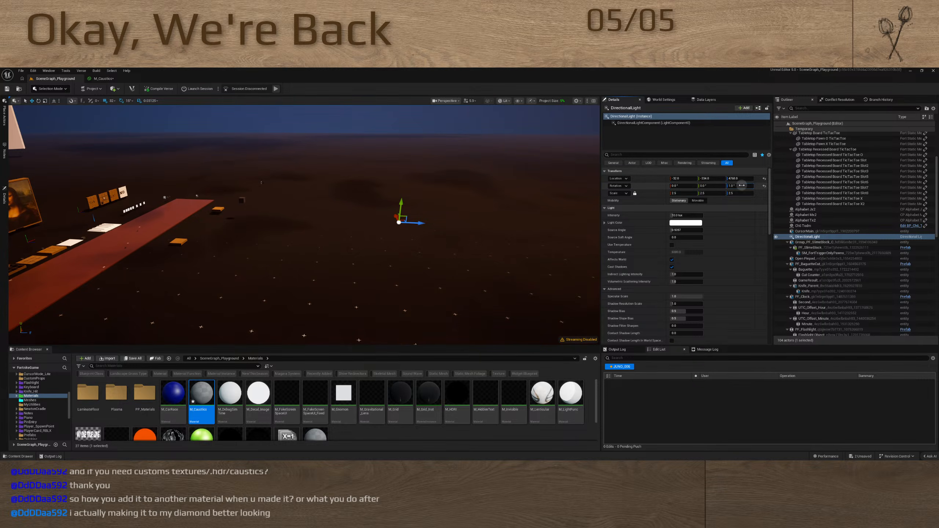
mouse_move(377, 234)
right_down()
mouse_move(333, 237)
mouse_move(376, 230)
right_up()
key(e)
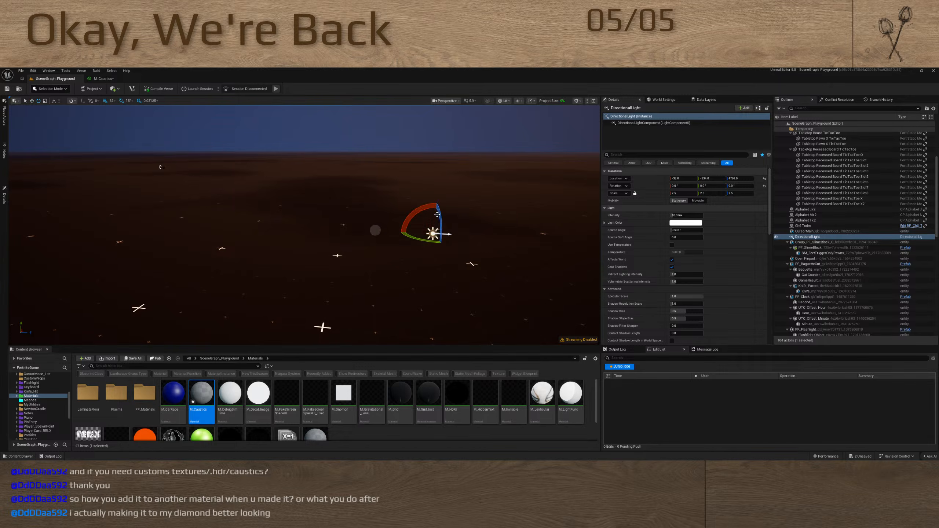
drag(408, 217, 563, 242)
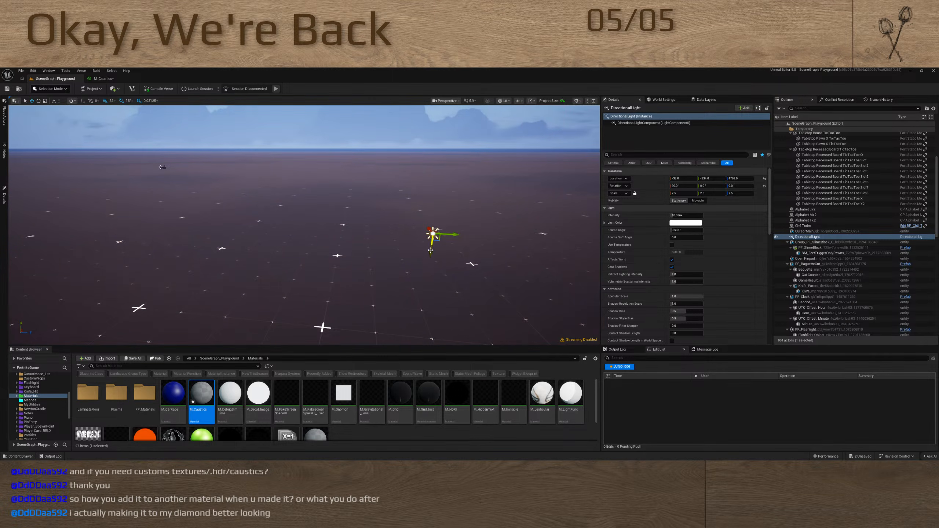
Assign M_Caustics as the directional light's Light Function Material
right_drag(377, 261, 340, 258)
scroll(666, 295, down, 5)
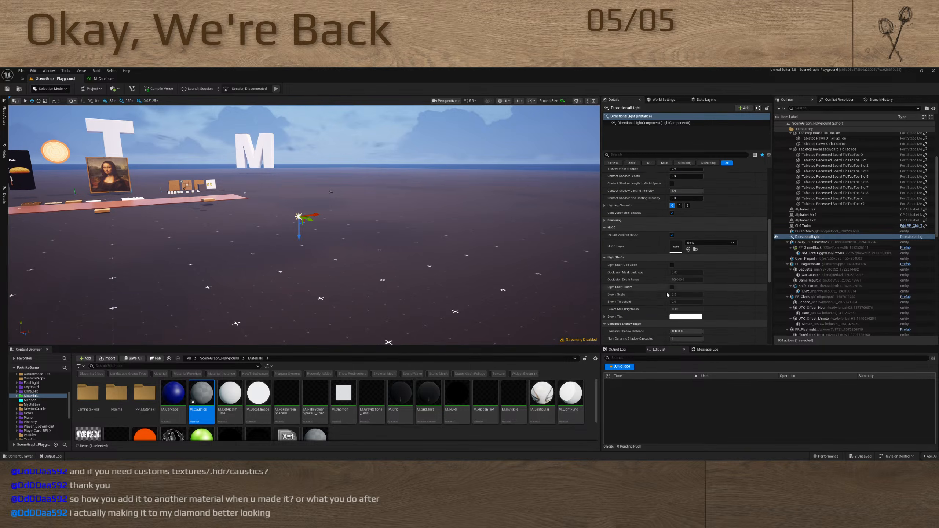
scroll(626, 253, down, 5)
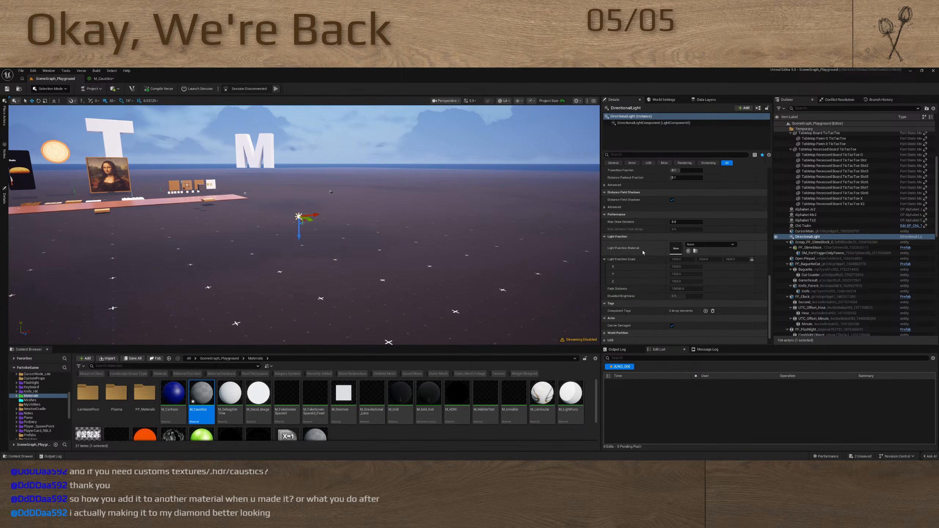
drag(201, 392, 675, 252)
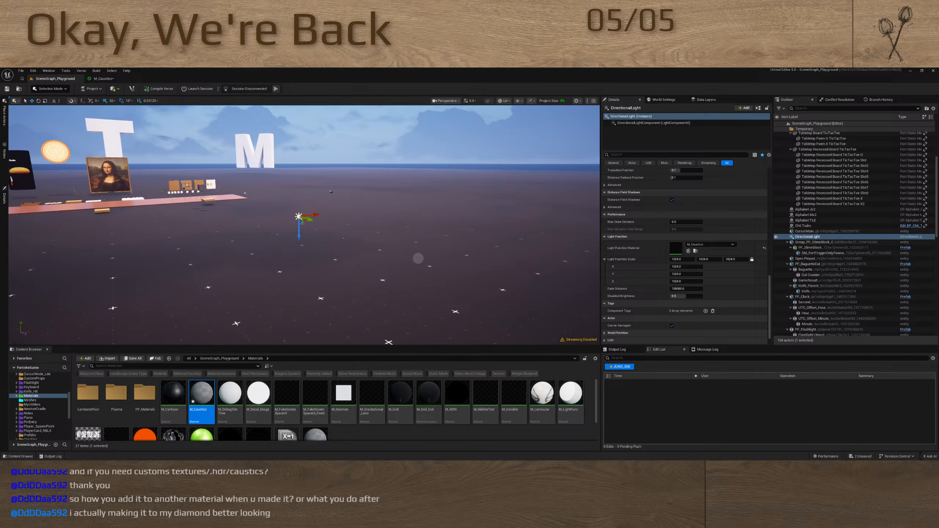
right_drag(418, 258, 348, 285)
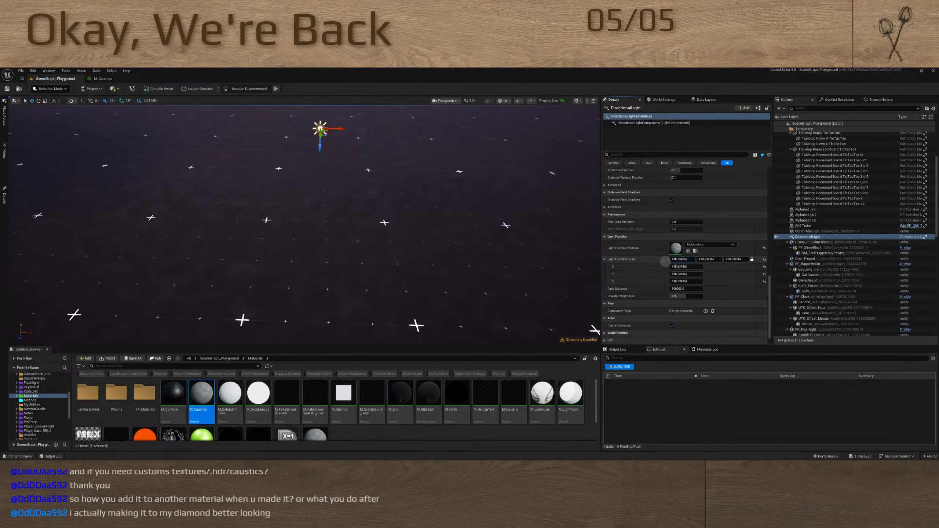
Reset the directional light's Light Function Scale to its default and frame the light over the ground
click(763, 259)
right_drag(353, 269, 342, 289)
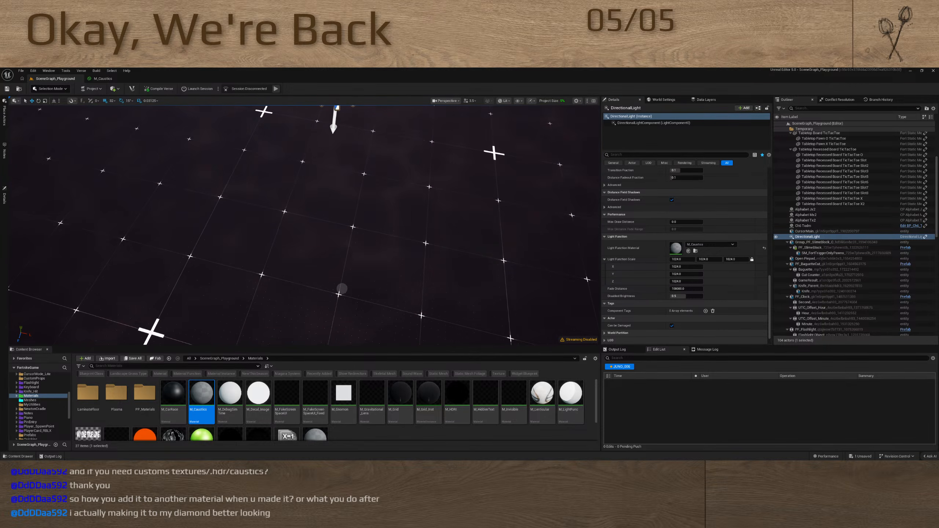
key(f)
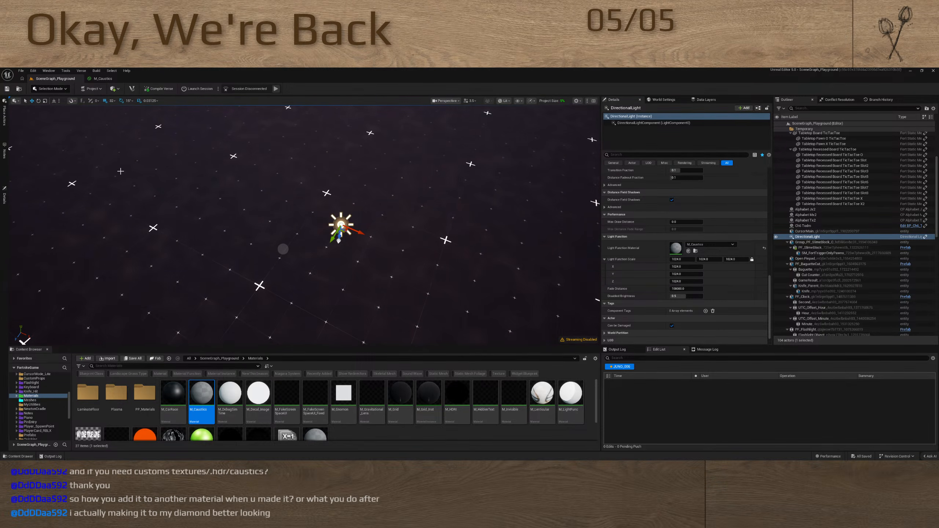
Save M_Caustics and check the caustic pattern it casts on the level's ground
click(105, 79)
right_drag(205, 261, 374, 265)
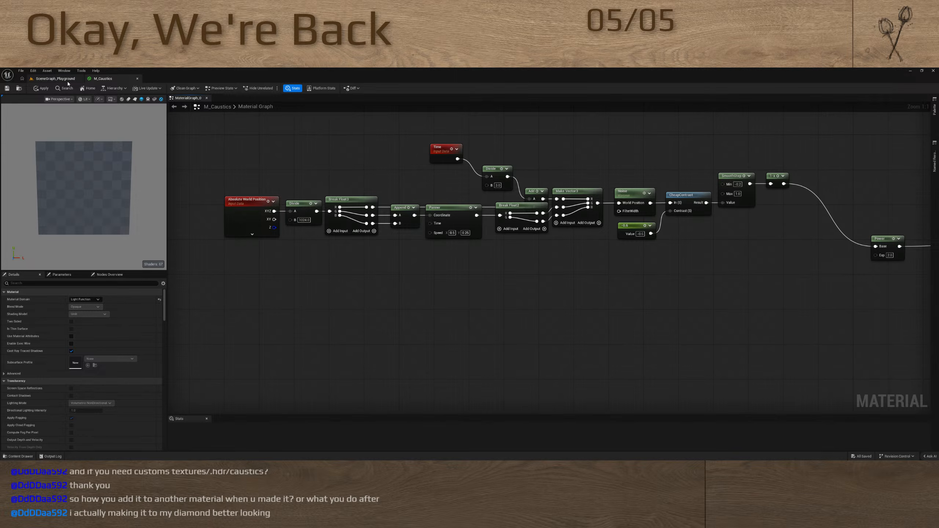
right_drag(264, 132, 282, 147)
key(ctrl+s)
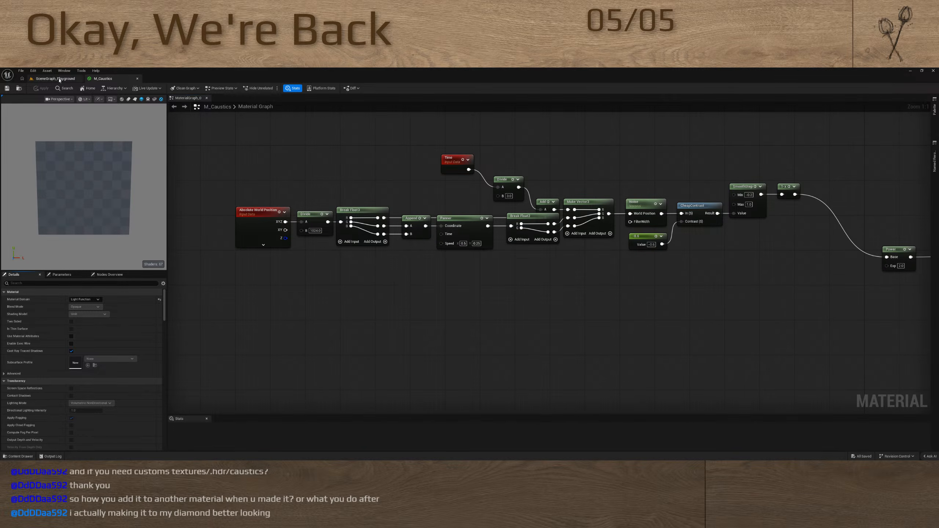
click(58, 79)
key(s)
right_drag(300, 217, 325, 210)
Set the B value of the Divide node after Absolute World Position to 512 and save M_Caustics
click(108, 79)
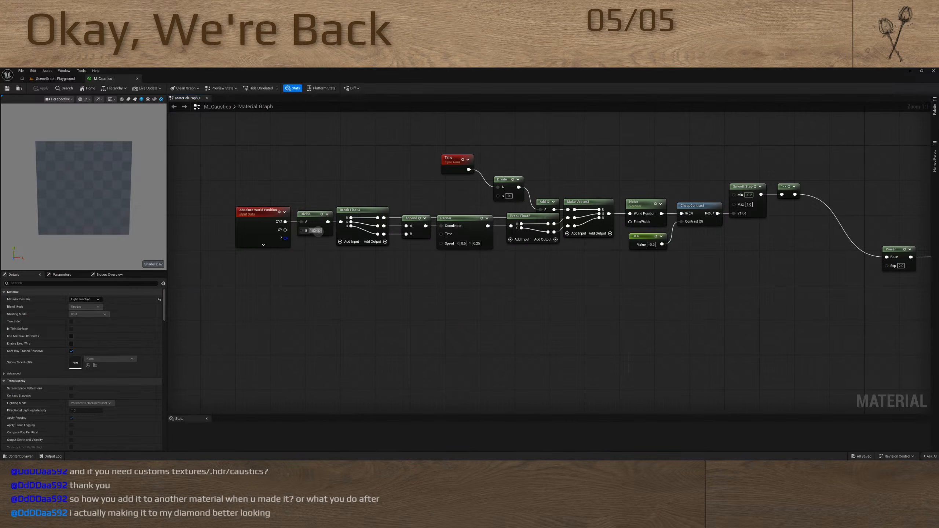
click(319, 231)
text(512)
key(Return)
right_drag(308, 146, 298, 161)
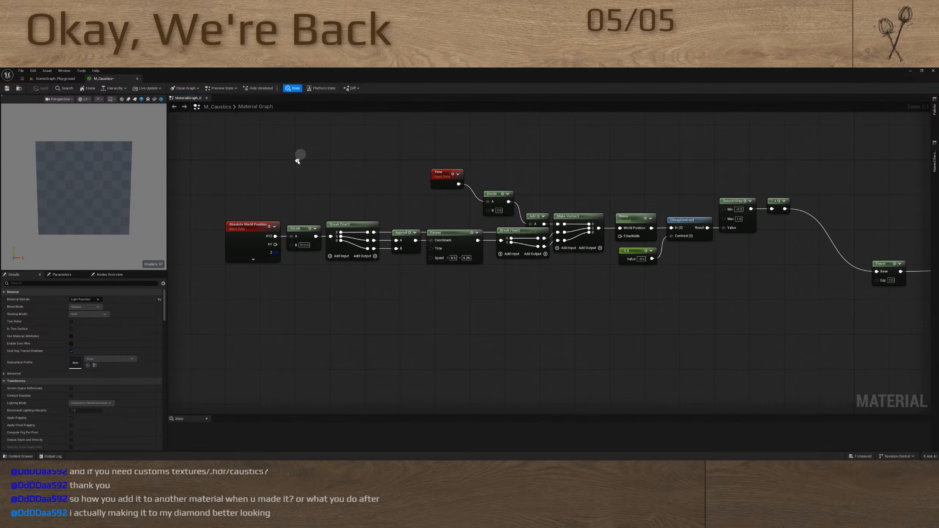
key(ctrl+s)
click(65, 79)
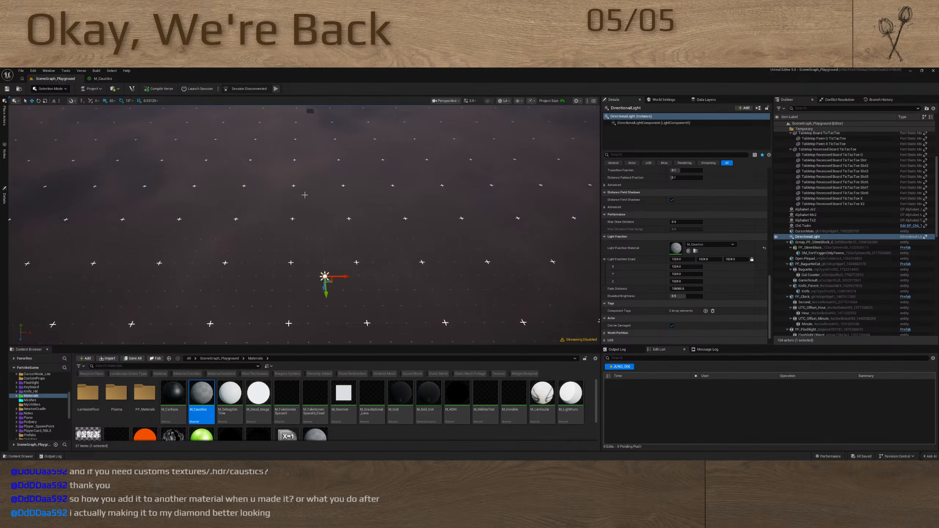
Turn off Disable All Time Of Day Managers in the world settings, compare the lighting, and turn the option back on
mouse_move(304, 194)
right_down()
mouse_move(253, 192)
mouse_move(287, 196)
right_up()
click(706, 99)
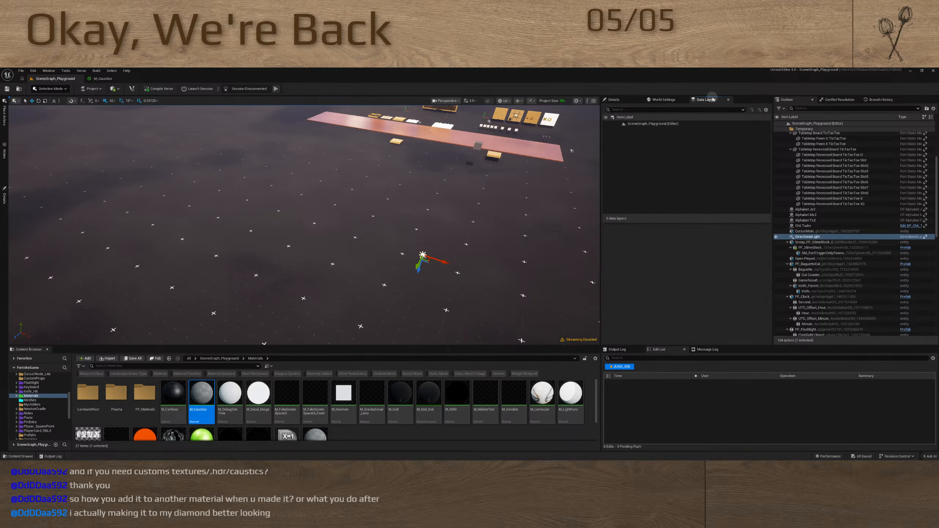
click(676, 101)
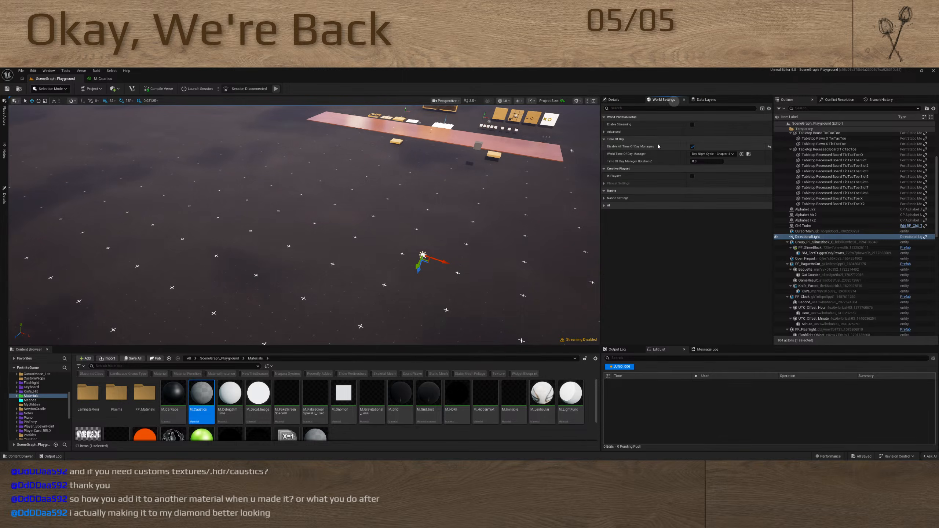
click(692, 147)
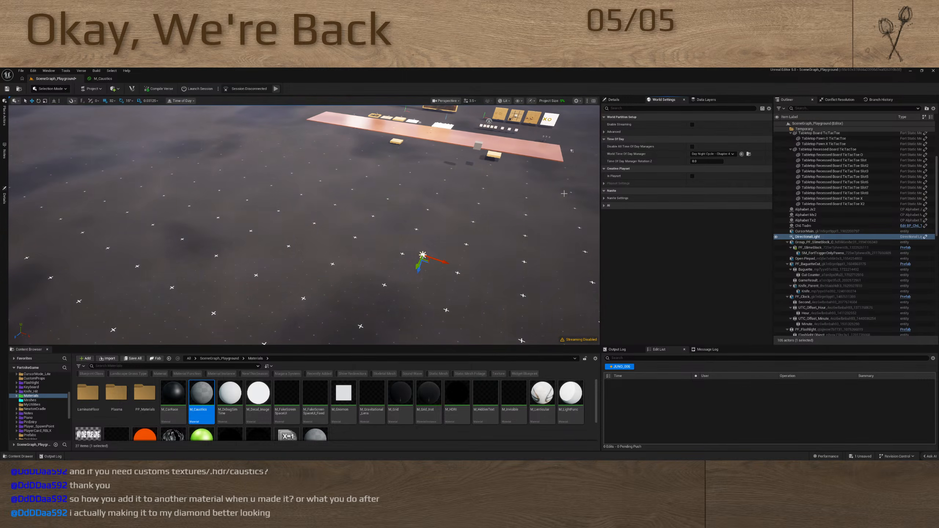
right_drag(369, 207, 318, 270)
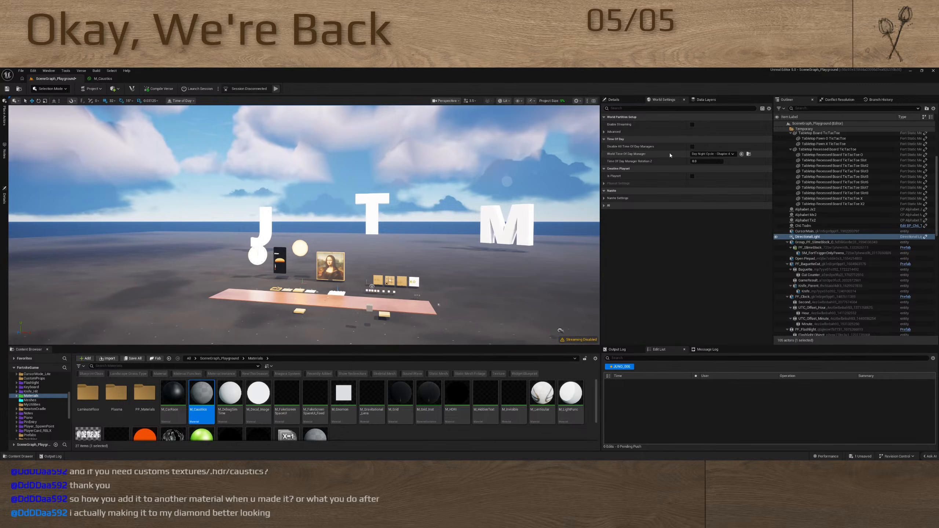
click(692, 146)
Find the old sky actor listed above the directional light and toggle its visibility off and on
scroll(820, 249, down, 4)
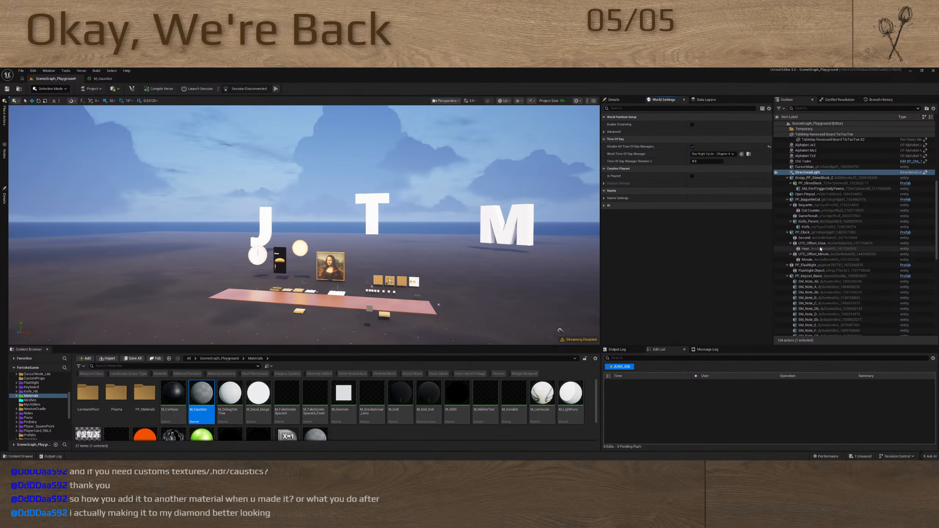
scroll(820, 249, down, 3)
scroll(820, 249, up, 7)
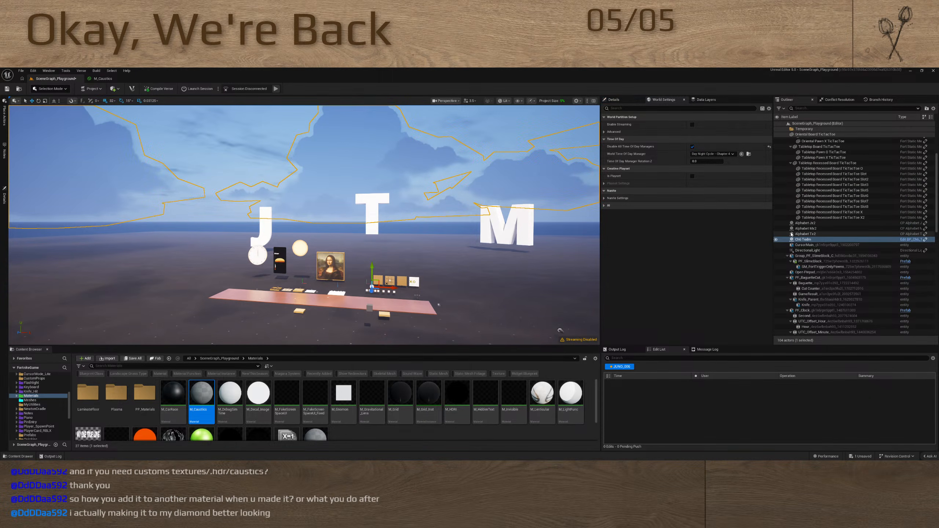
click(777, 239)
click(776, 240)
right_drag(386, 264, 409, 256)
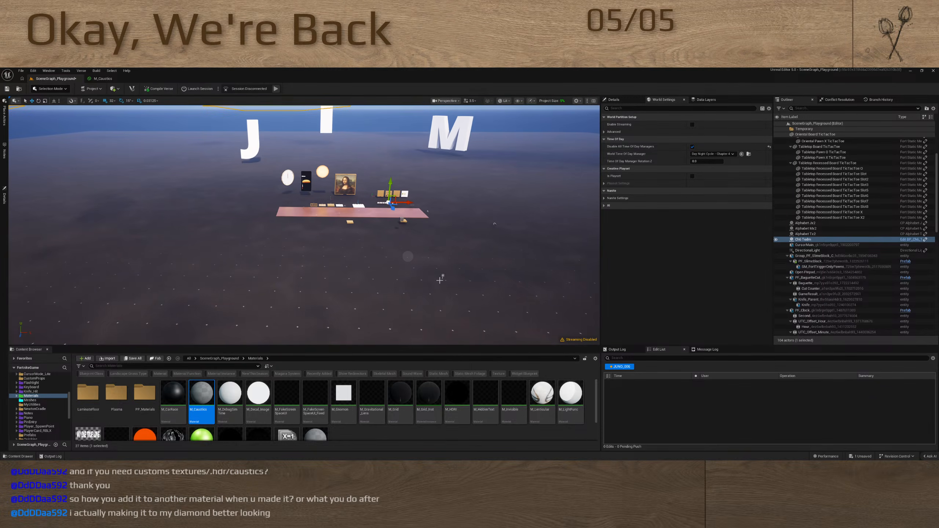
Delete the directional light from SceneGraph_Playground and save the level
click(443, 276)
drag(424, 262, 417, 310)
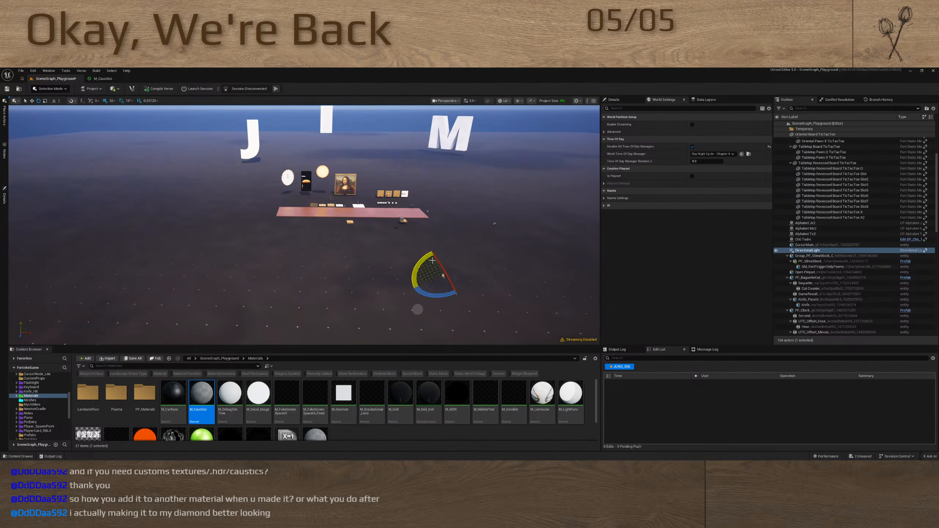
mouse_move(493, 267)
right_down()
mouse_move(506, 268)
mouse_move(492, 266)
right_up()
key(w)
key(Delete)
right_drag(395, 260, 392, 264)
key(ctrl+s)
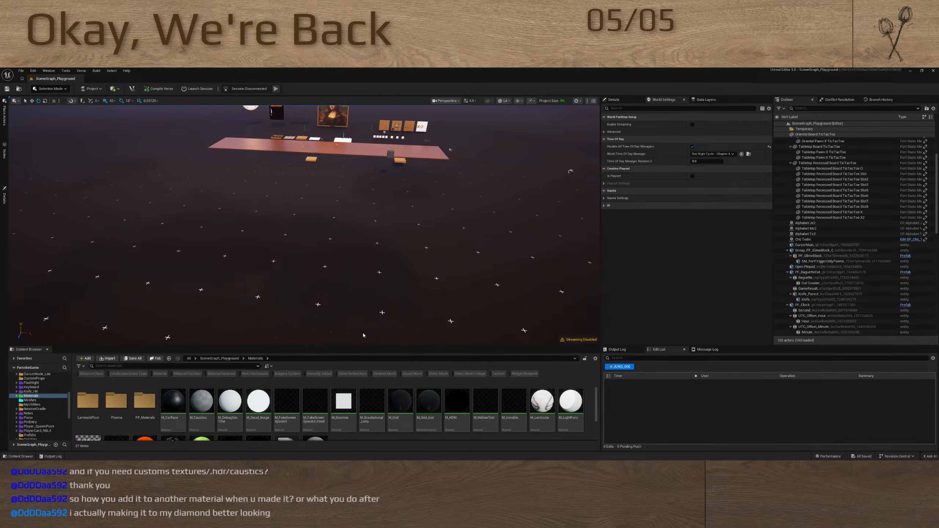
Look over the level again, then open the M_CarRace material, inspect its node graph, and close it
right_drag(347, 299, 344, 278)
key(w)
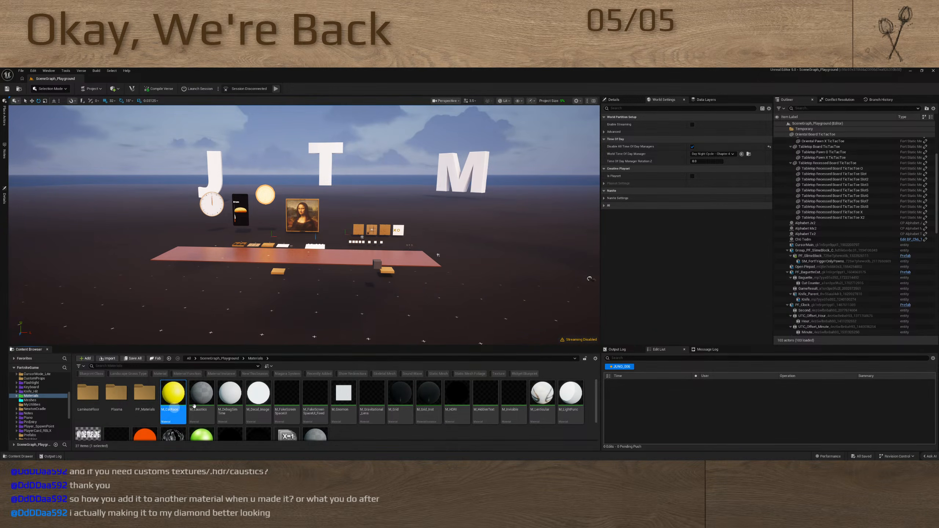
double_click(173, 407)
right_drag(336, 274, 535, 203)
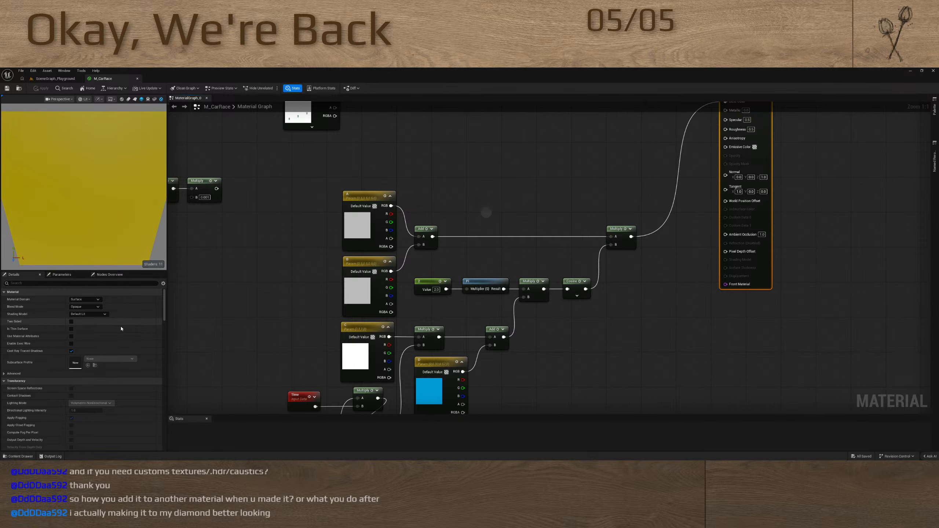
click(255, 287)
click(138, 79)
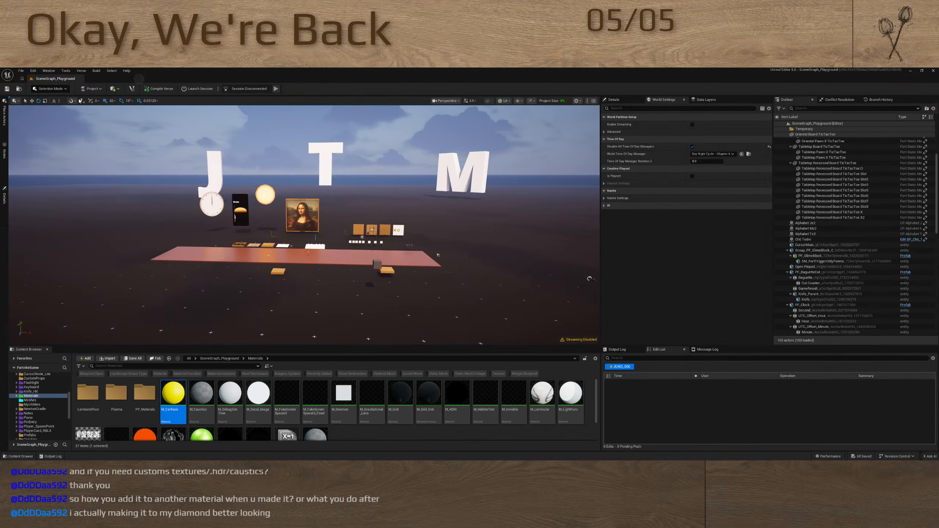
Open the M_Caustics material, look over its node graph, and move the Power node beside the 1-x node
double_click(196, 397)
right_drag(212, 279, 635, 263)
click(159, 300)
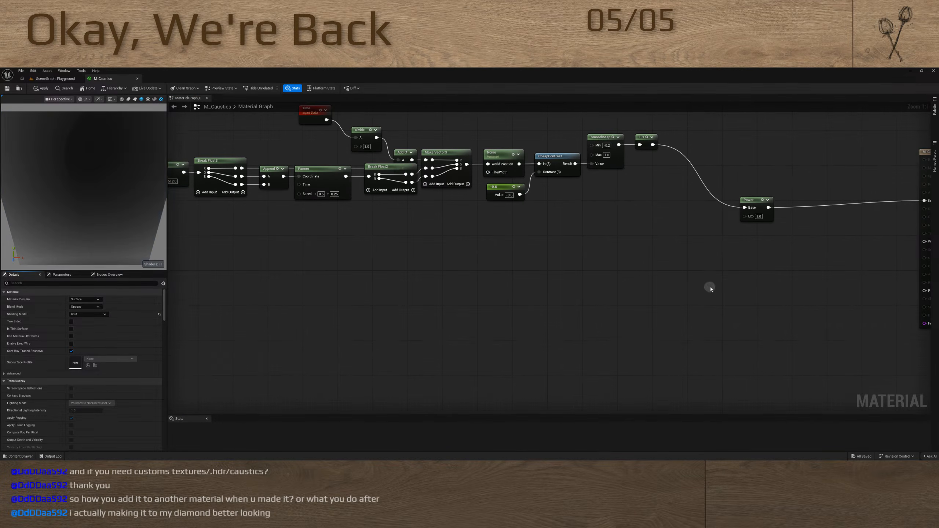
right_drag(708, 287, 496, 351)
right_drag(253, 323, 487, 306)
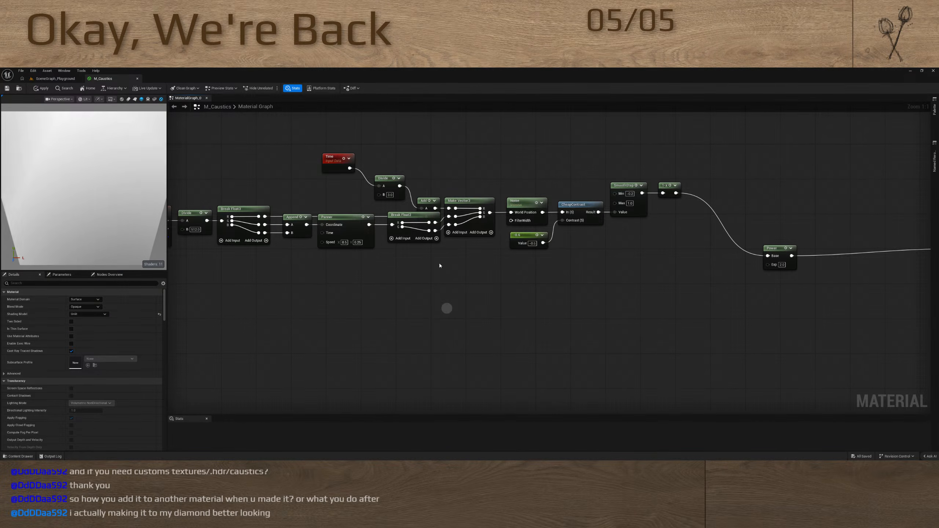
right_drag(660, 282, 541, 308)
drag(648, 273, 581, 213)
right_drag(475, 283, 636, 259)
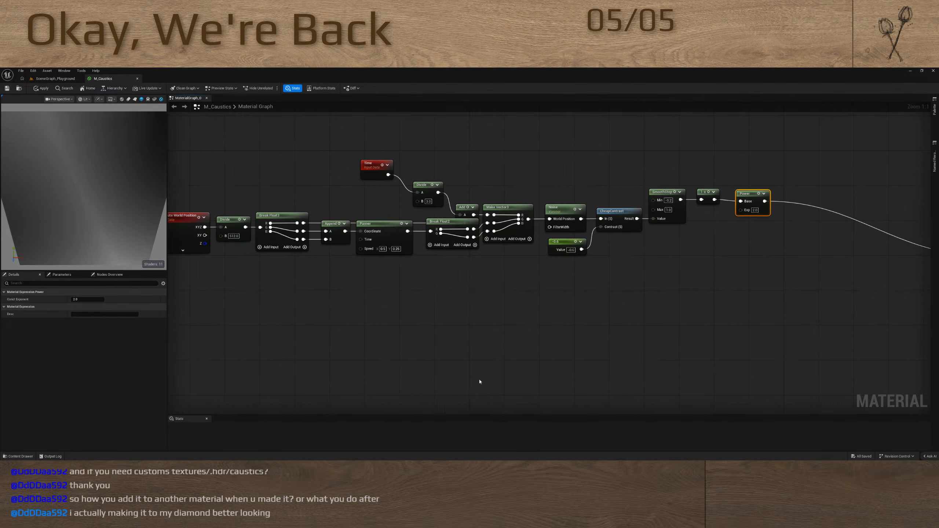
right_drag(781, 288, 522, 299)
click(477, 285)
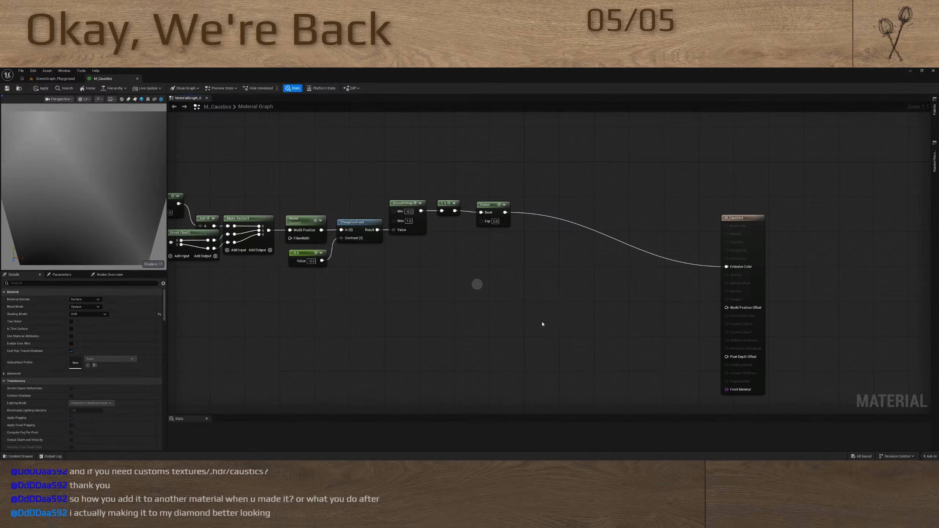
Insert an Add node between Power and Emissive Color, and feed its B input from a Texture Sample using T_Asphalt_Black_D
drag(725, 266, 602, 252)
key(a)
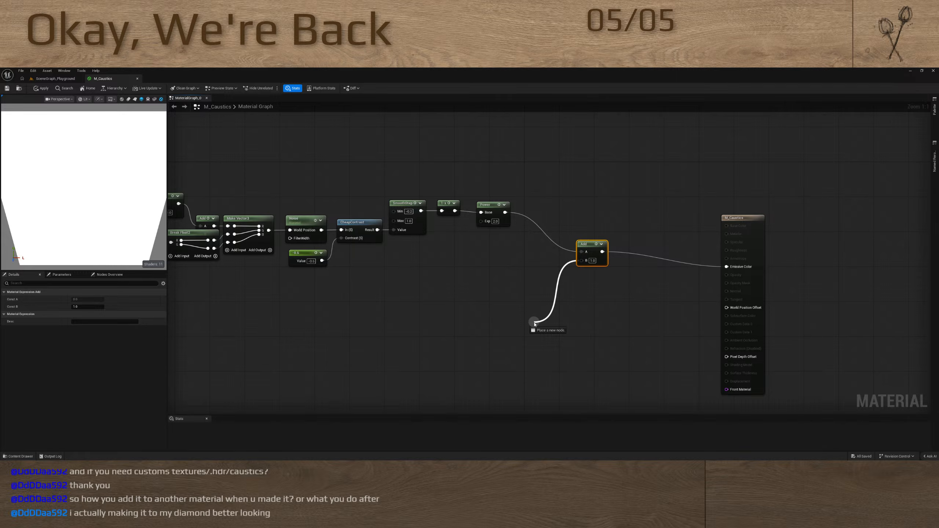
drag(534, 324, 533, 322)
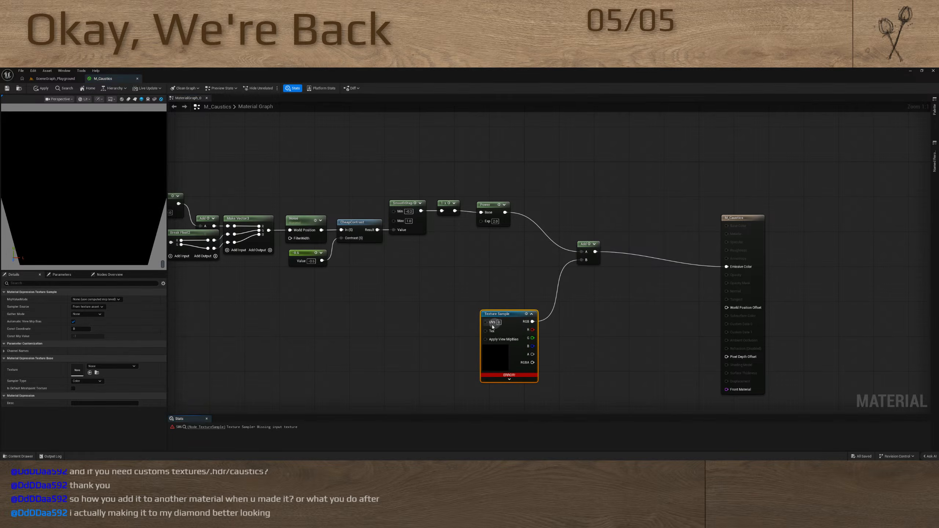
click(116, 367)
scroll(122, 325, down, 6)
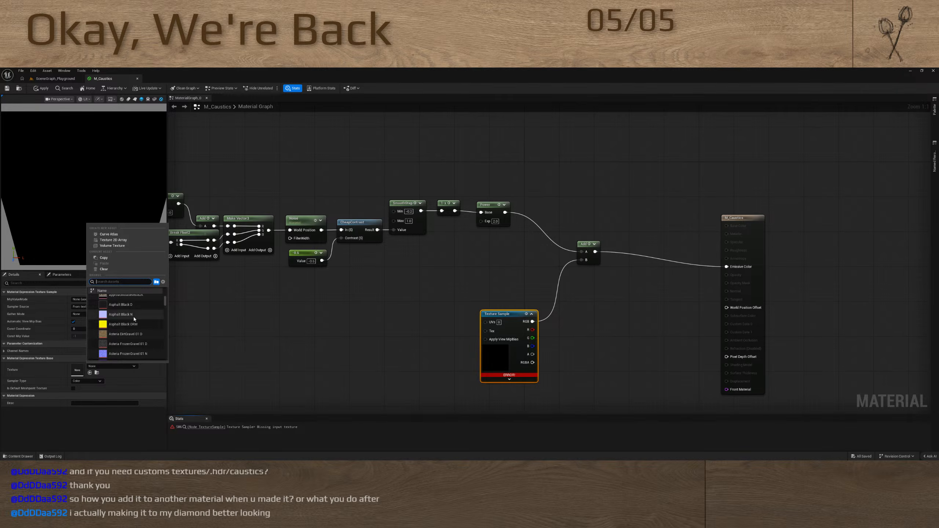
click(122, 304)
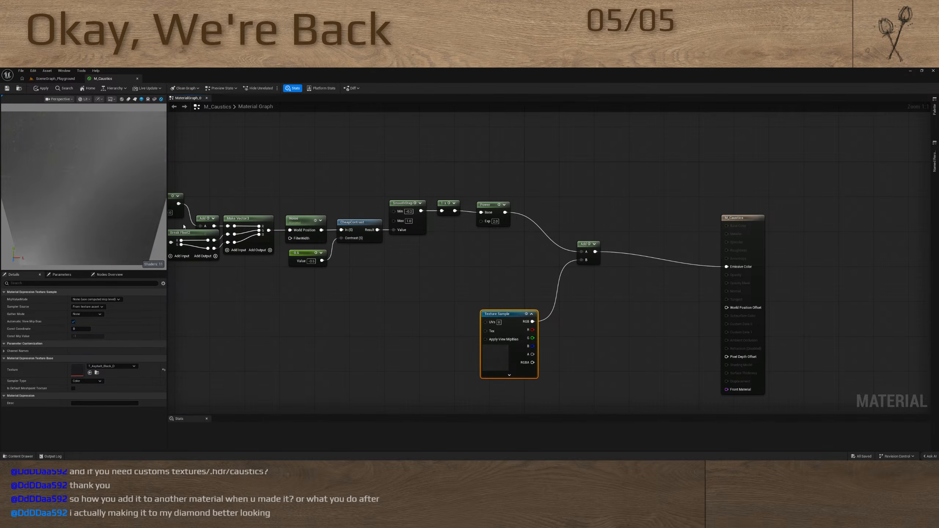
Set the B value of the Divide after Absolute World Position to 64, apply the change, and save M_Caustics
right_drag(287, 180, 588, 178)
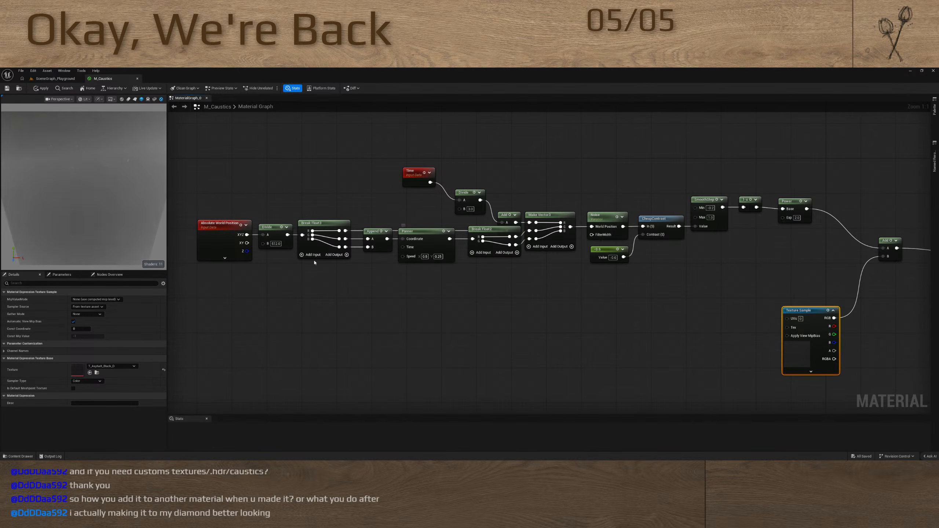
click(275, 243)
text(64)
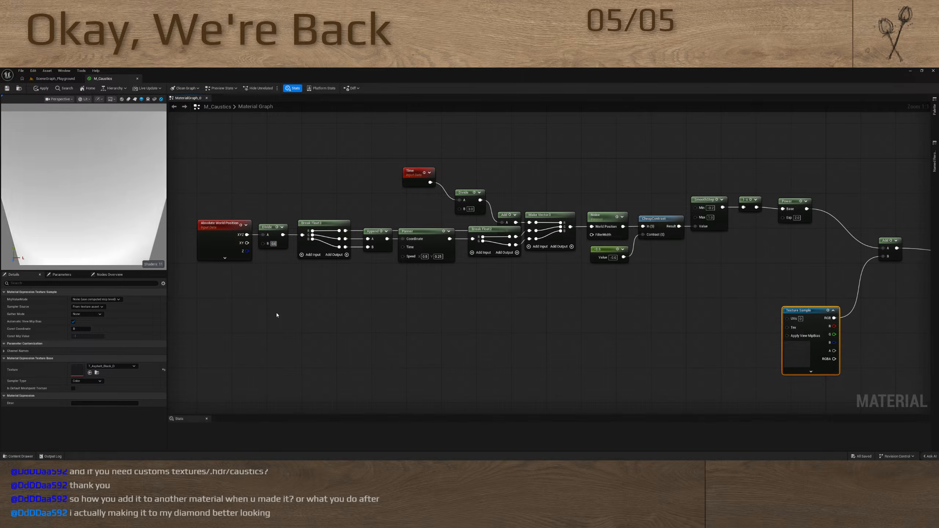
click(327, 312)
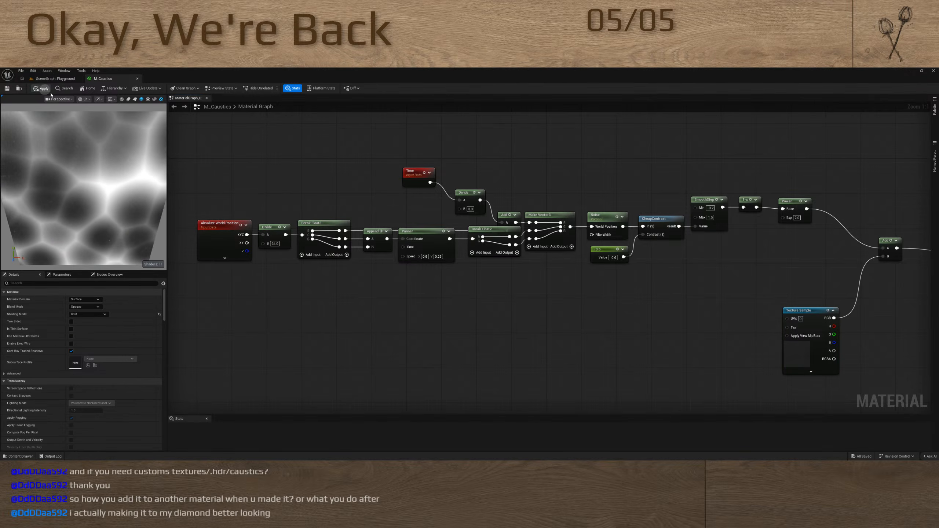
click(42, 88)
key(ctrl+s)
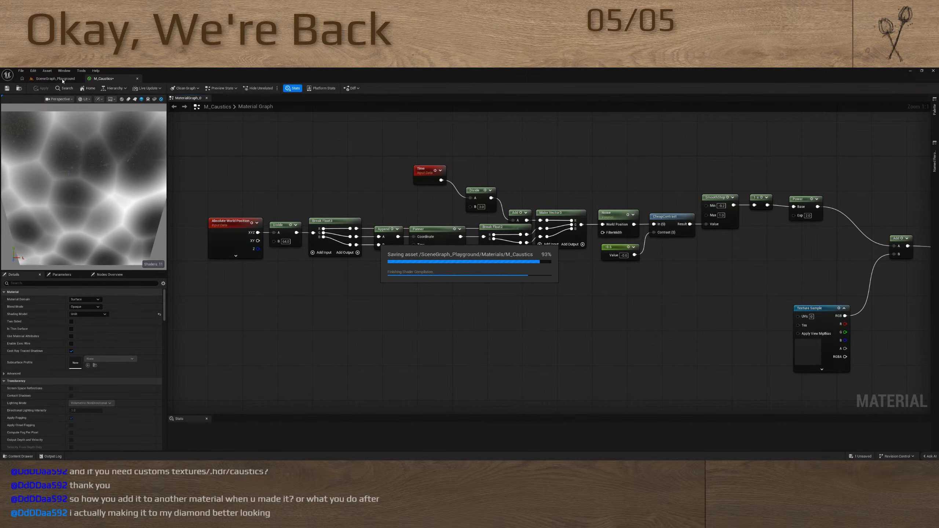
Place the SM_Trigger mesh from the Meshes folder in the SceneGraph_Playground level and apply the M_Caustics material to it
click(62, 79)
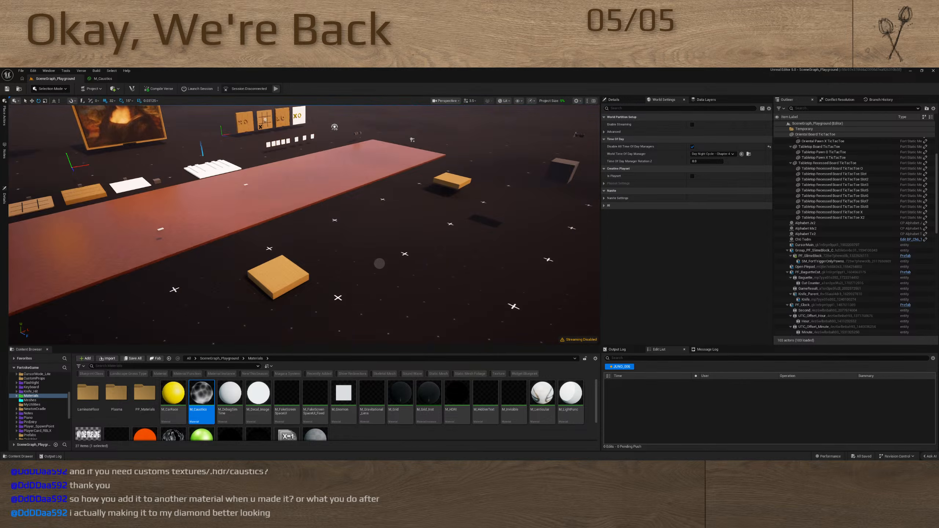
key(w)
mouse_move(341, 253)
right_down()
mouse_move(374, 253)
mouse_move(351, 268)
mouse_move(340, 253)
right_up()
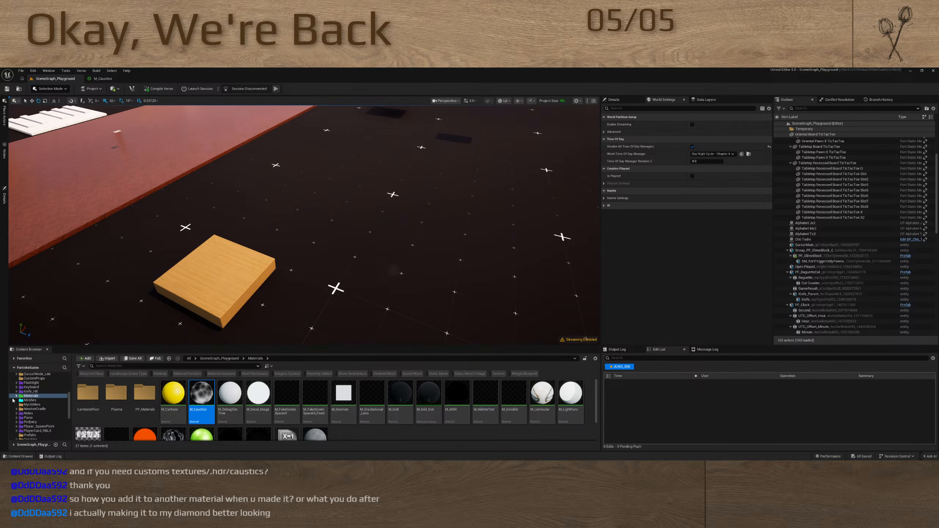
click(31, 401)
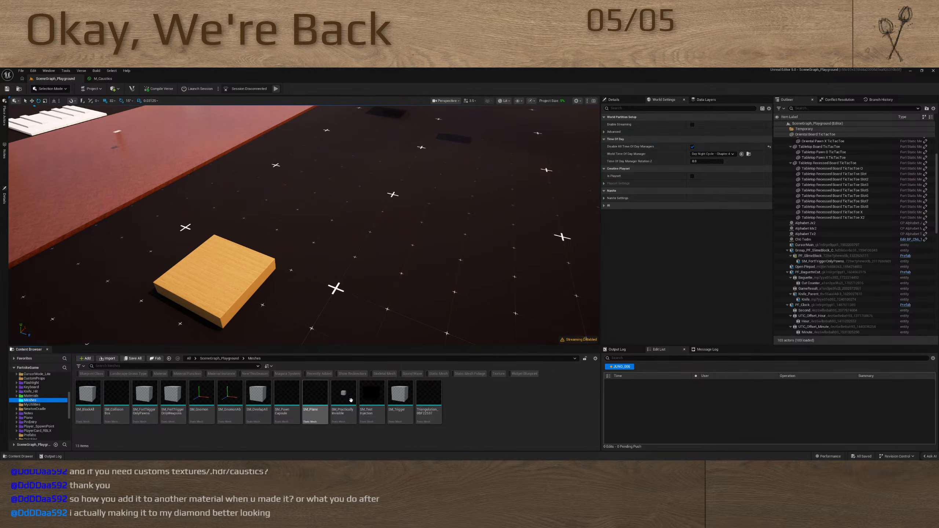
drag(386, 407, 551, 212)
click(32, 396)
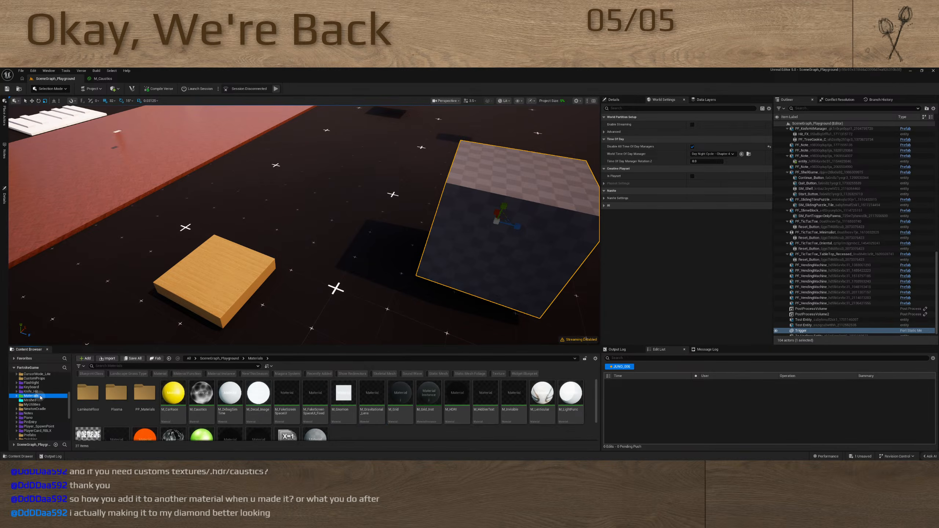
click(201, 394)
drag(201, 393, 524, 235)
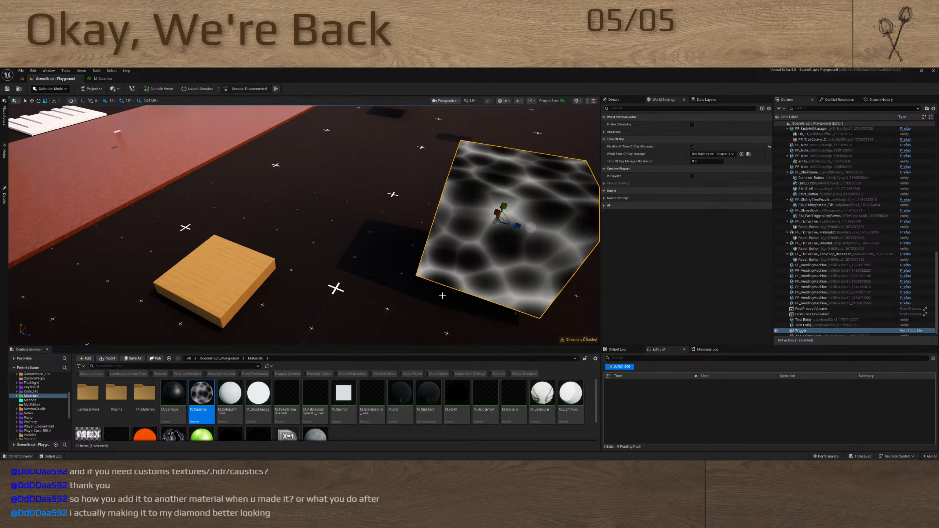
Examine the animated caustics pattern on the trigger cube from close up and from different angles
right_drag(525, 234, 386, 314)
scroll(368, 298, down, 5)
key(w)
scroll(368, 298, down, 4)
key(w)
key(s)
key(s)
key(w)
scroll(379, 289, down, 8)
right_drag(144, 171, 145, 171)
key(s)
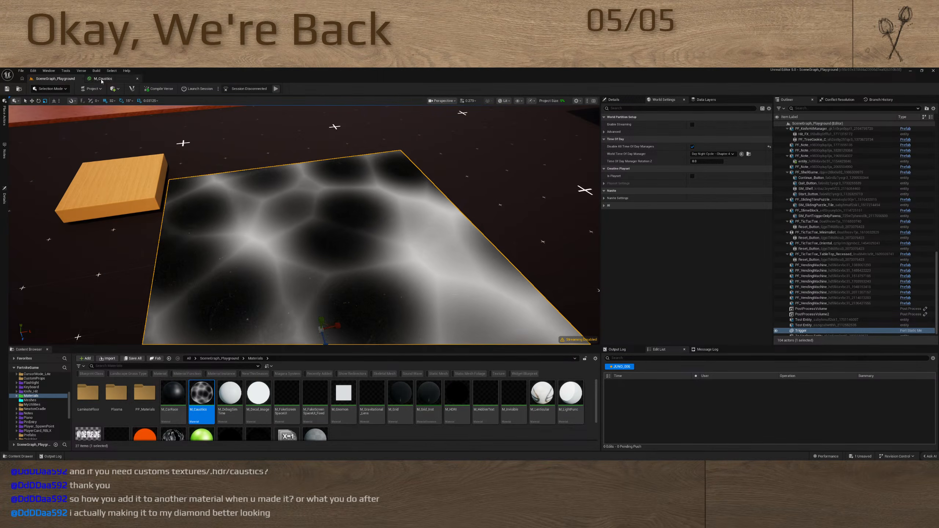
Return to M_Caustics, select the noise node chain before the Power node, and examine how it connects to the output
click(102, 78)
right_drag(530, 262, 479, 282)
scroll(561, 275, down, 6)
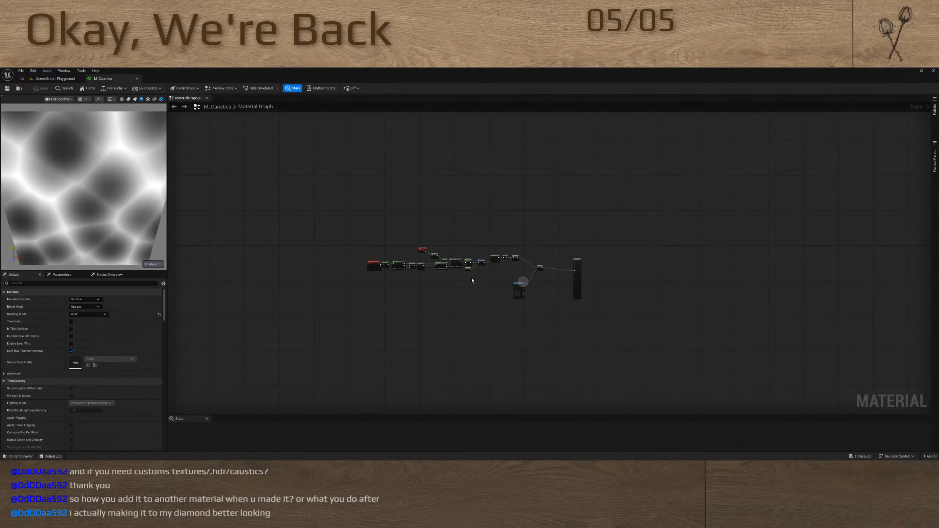
drag(361, 238, 507, 271)
scroll(508, 271, up, 9)
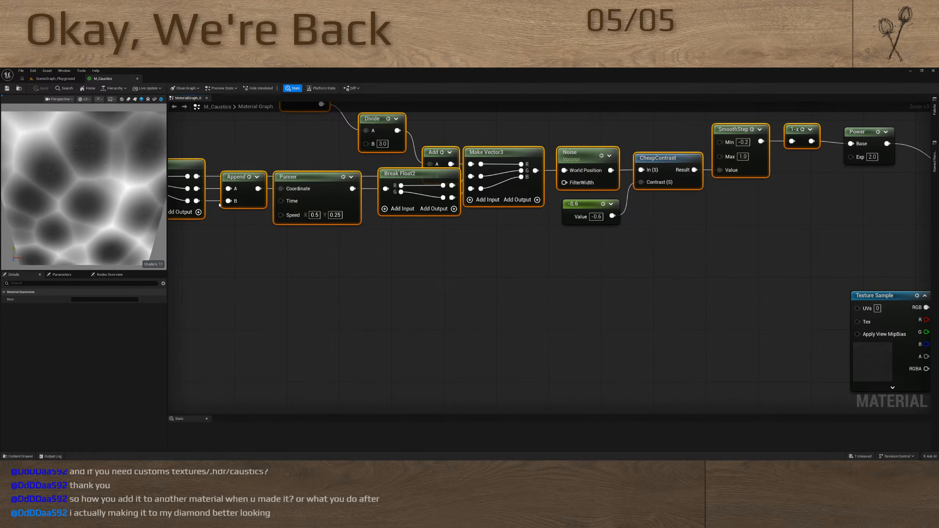
scroll(342, 230, down, 4)
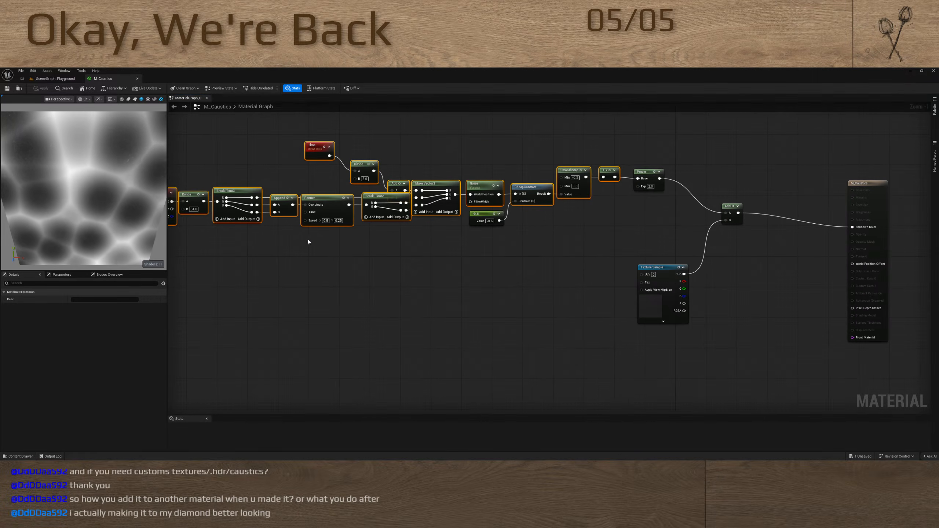
right_drag(310, 241, 444, 264)
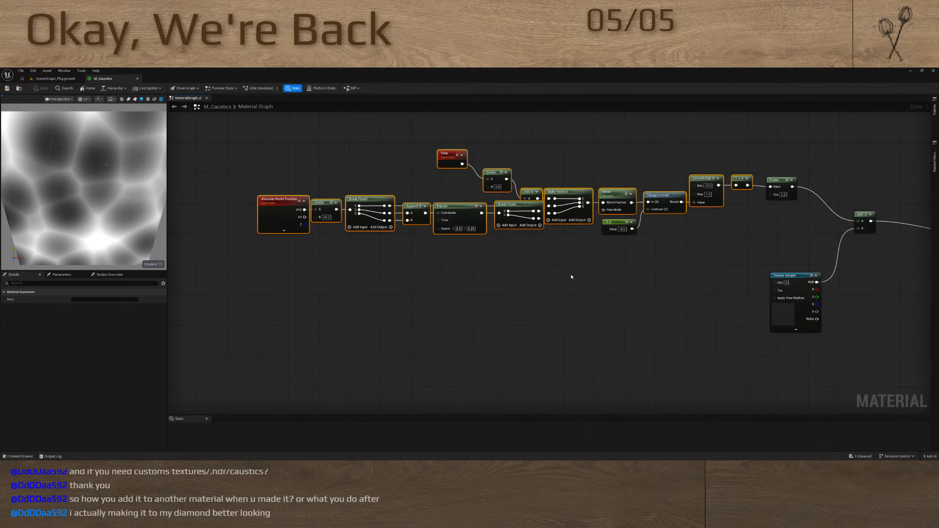
right_drag(570, 275, 526, 317)
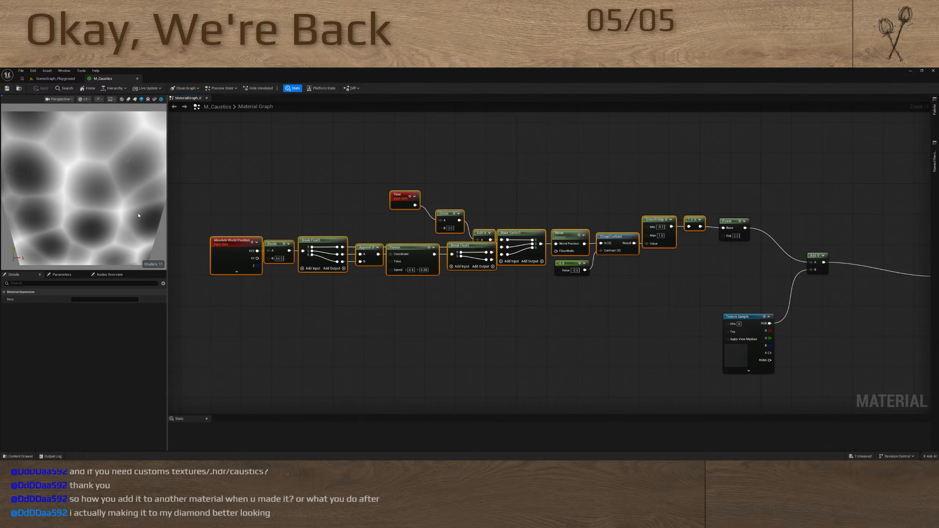
Disconnect the Time node from its Divide and set the Panner speed to 0 in X and 0 in Y
alt+click(429, 222)
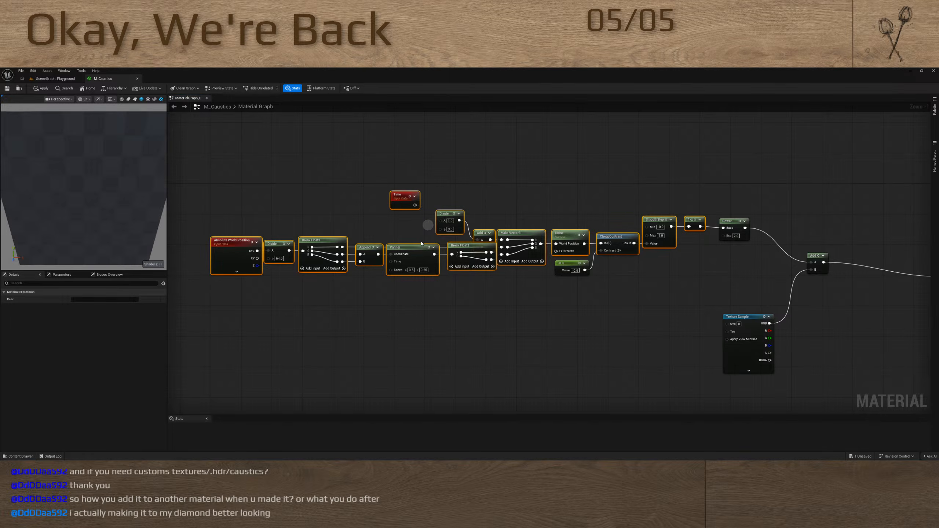
click(411, 270)
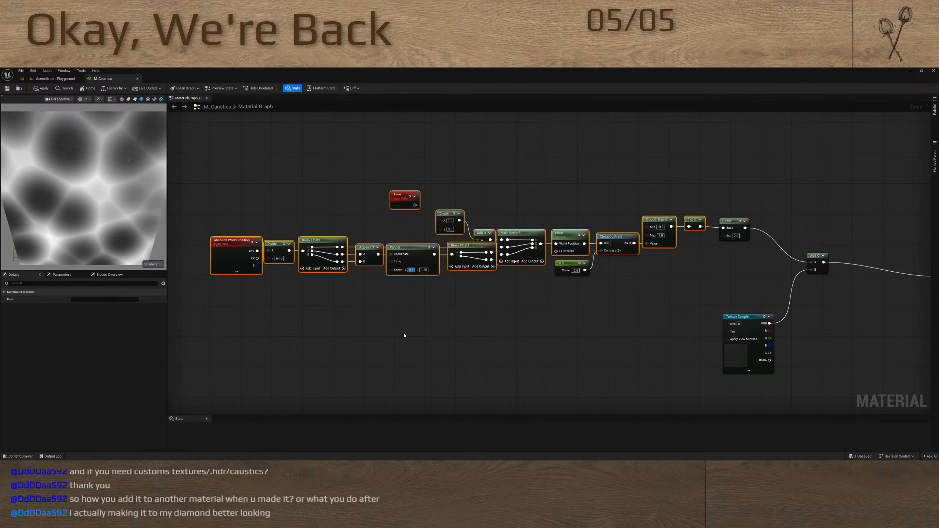
text(0)
key(Return)
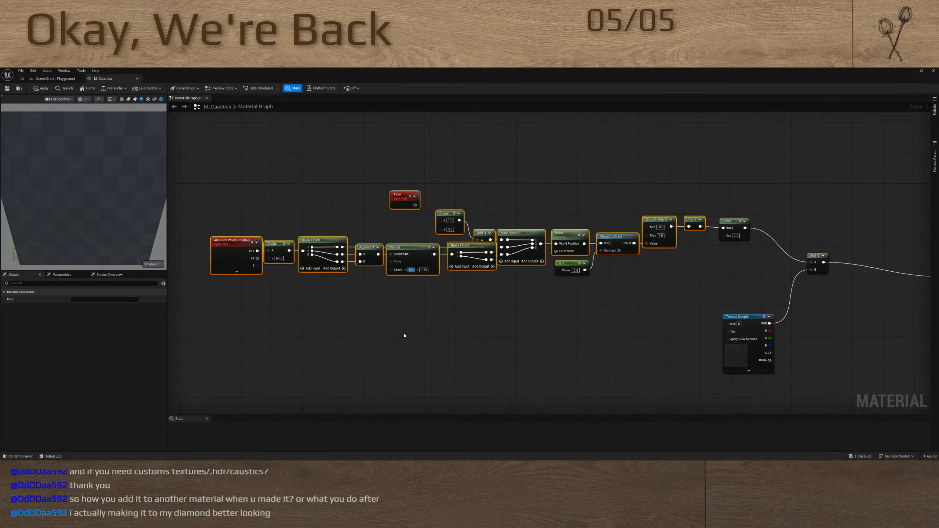
click(424, 269)
text(0)
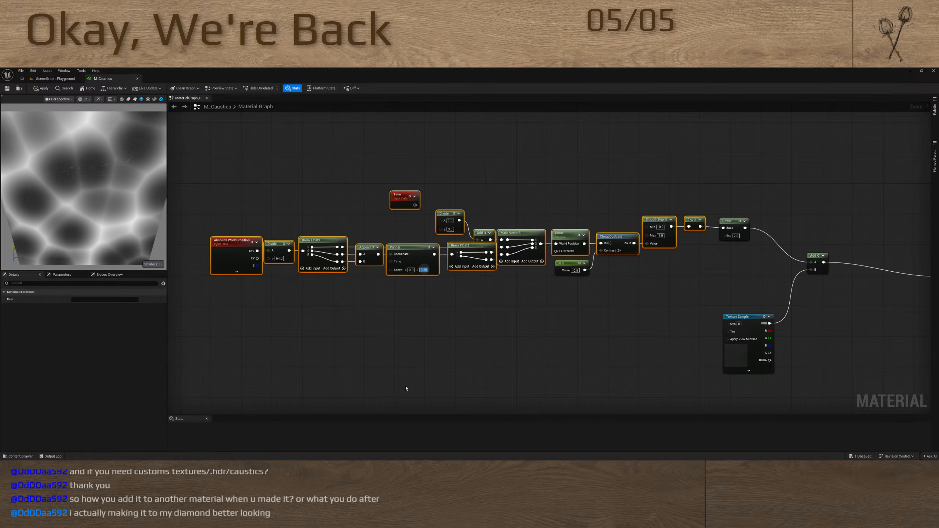
key(Return)
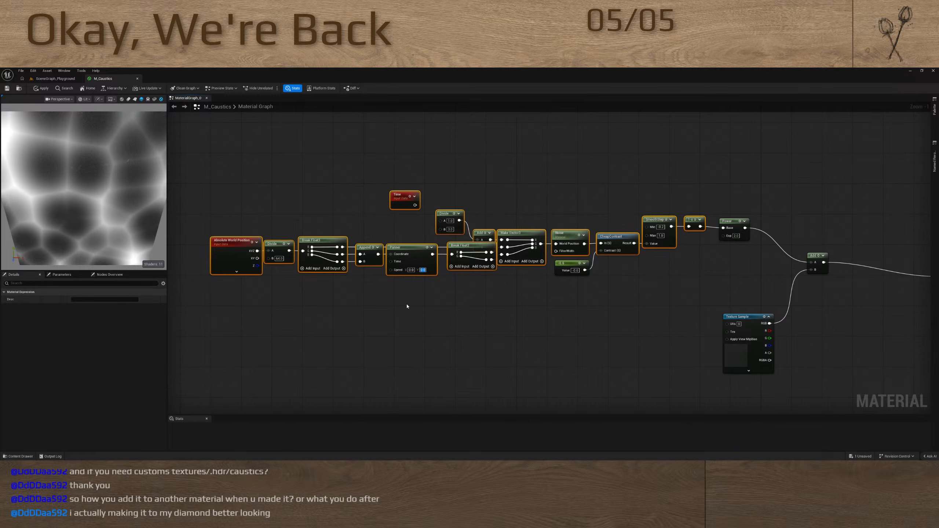
Apply the M_Caustics changes and check the caustics pattern on the cube in the level
click(39, 90)
click(55, 79)
right_drag(265, 263, 338, 258)
Delete the Texture Sample and Add nodes from M_Caustics and connect the Power output to Emissive Color
click(102, 79)
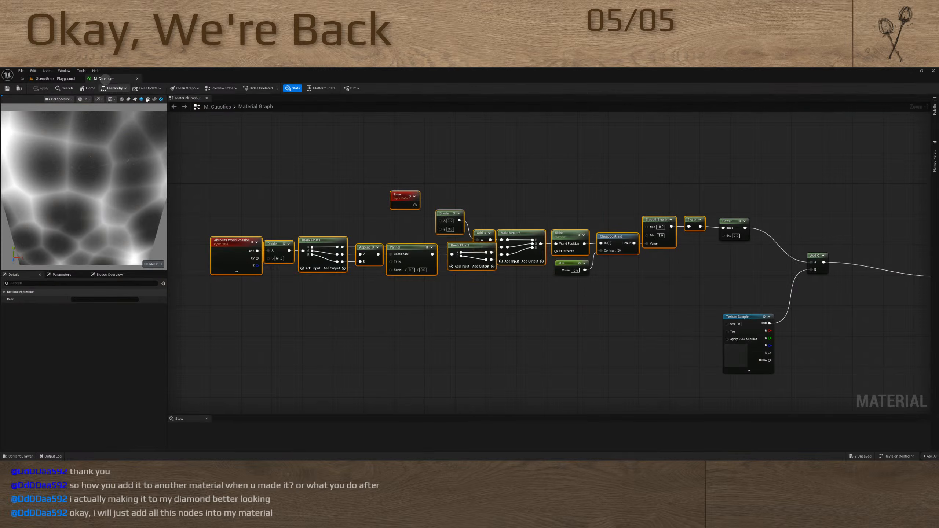
right_drag(603, 317, 551, 335)
click(709, 350)
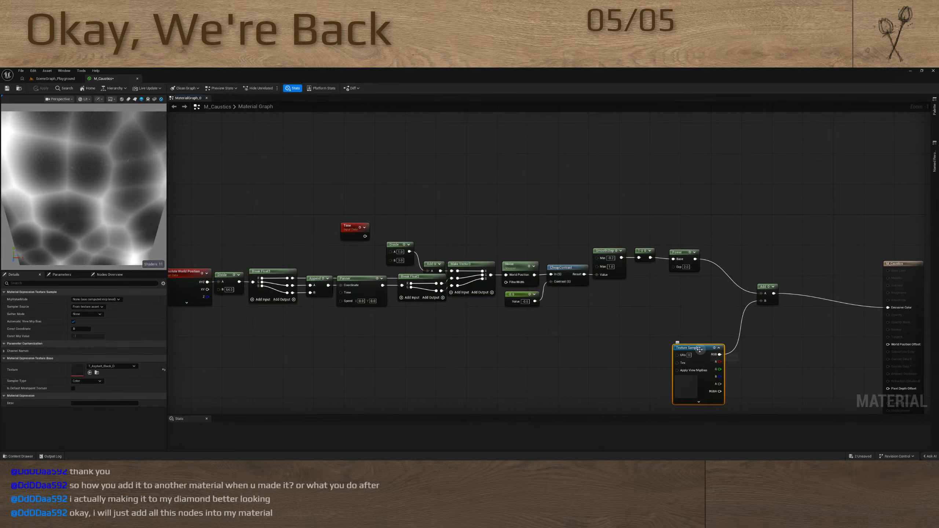
key(Delete)
right_drag(693, 333, 801, 330)
drag(878, 324, 878, 323)
right_drag(879, 324, 709, 319)
key(Delete)
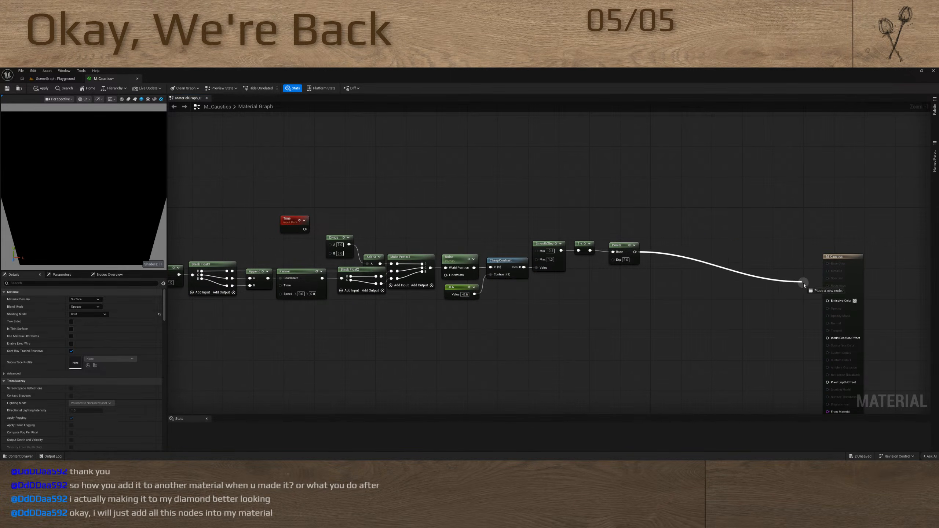
drag(827, 303, 826, 303)
right_drag(542, 332, 625, 331)
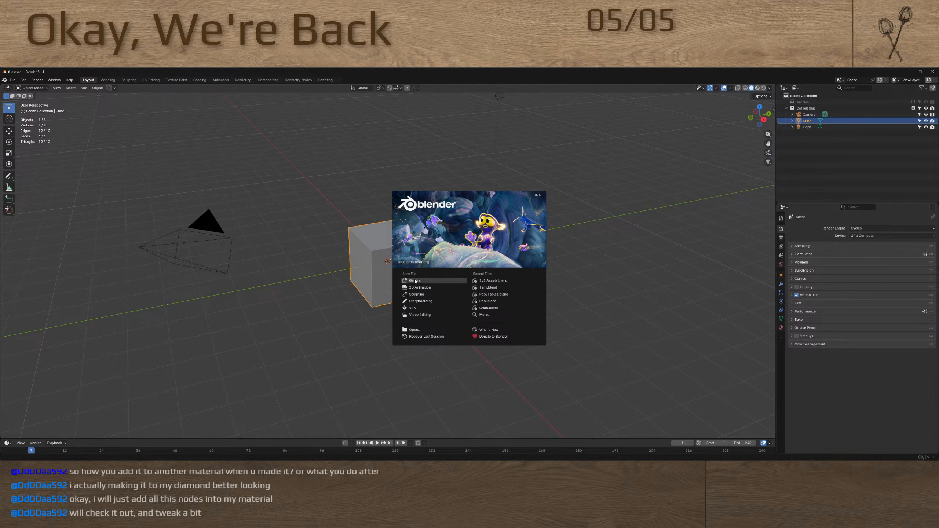
Open Fishing for Cats.blend from the Safari project folder inside the personal folder of Blender Projects
click(413, 329)
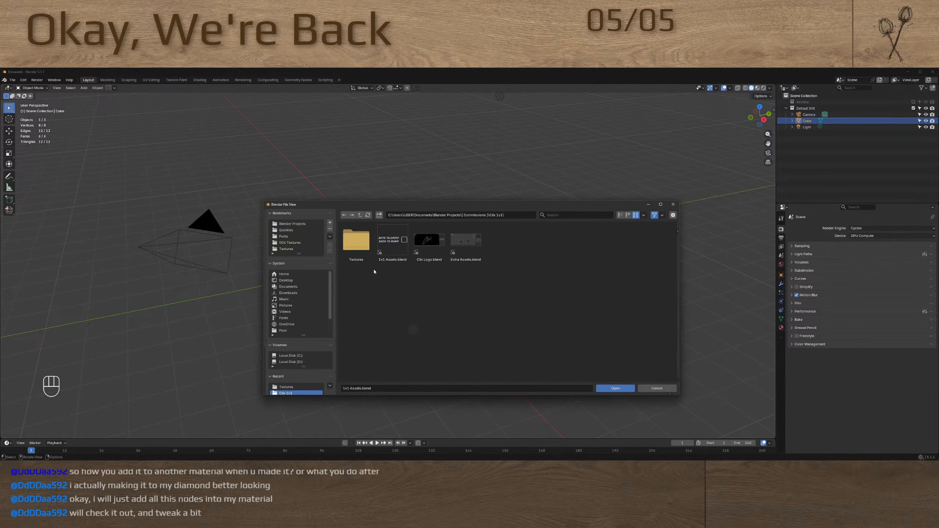
click(302, 223)
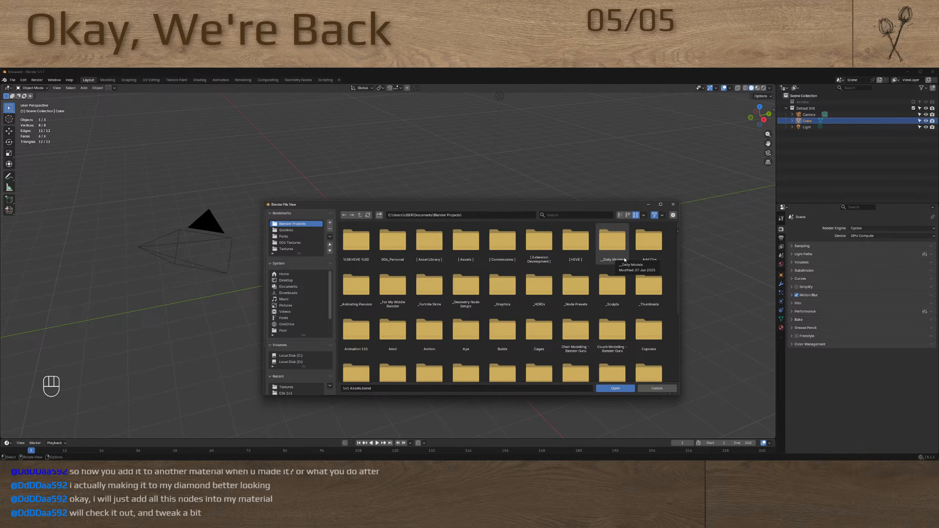
double_click(401, 252)
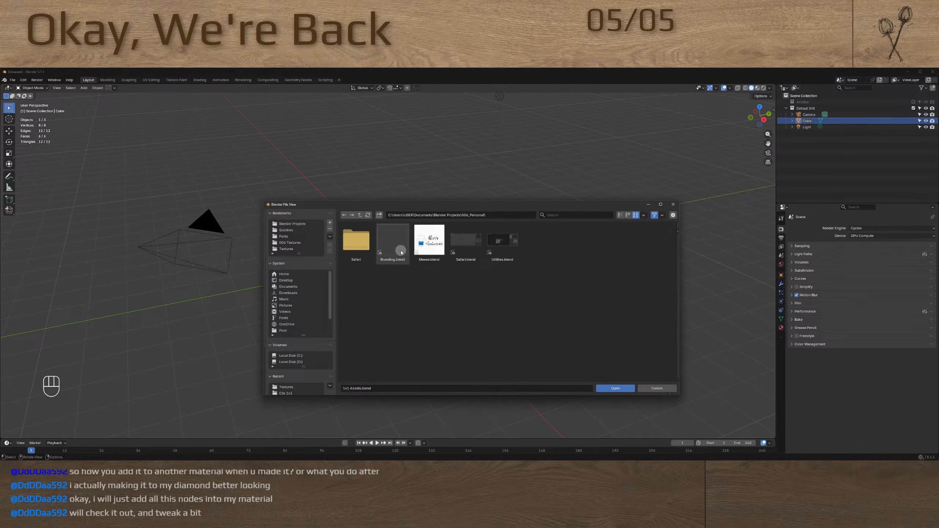
double_click(361, 258)
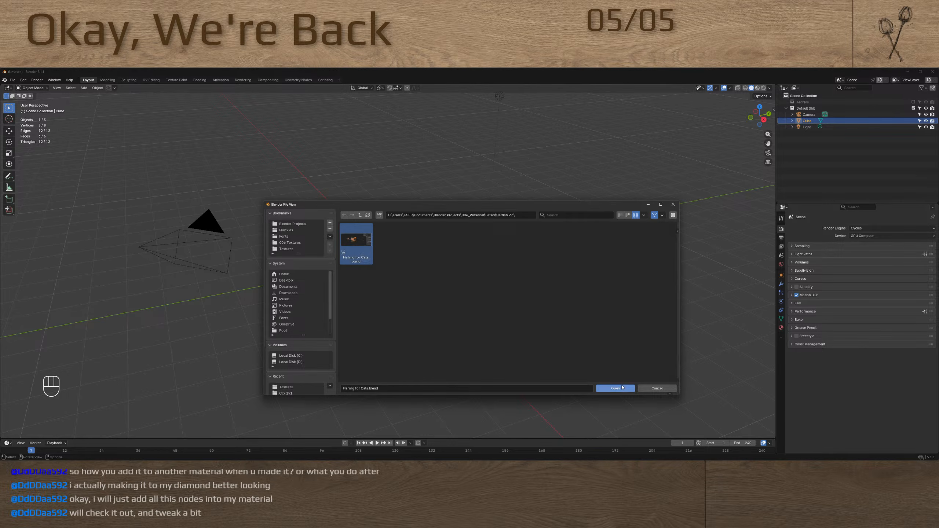
click(622, 387)
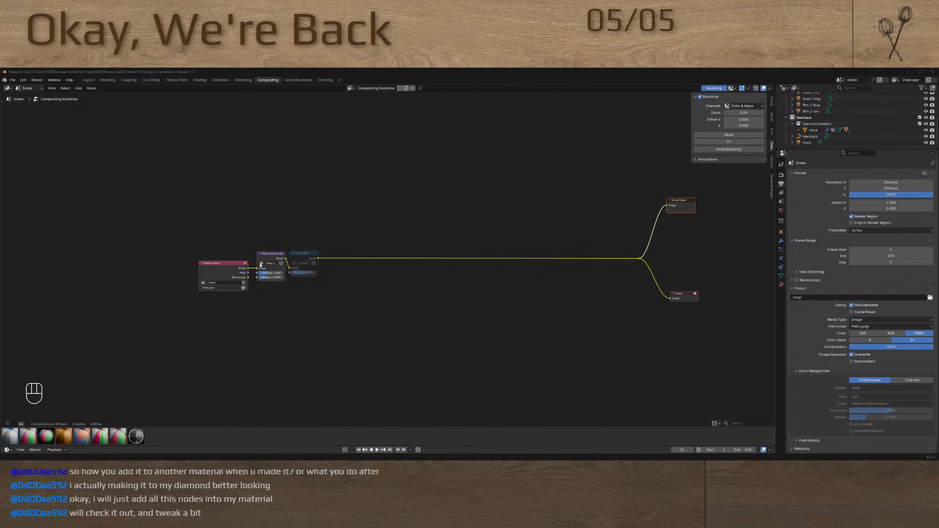
Switch to the Layout workspace, select the necklace pendant, and look at it up close in the camera view
click(88, 80)
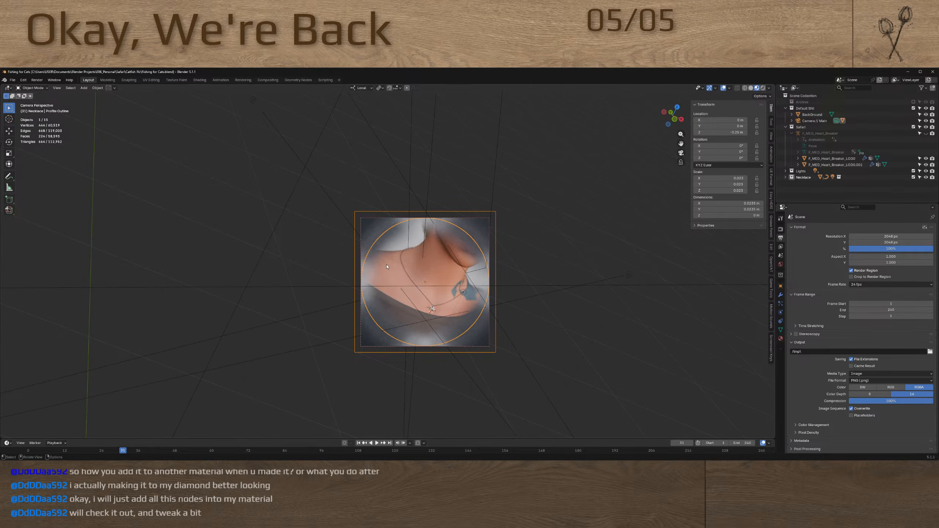
click(431, 309)
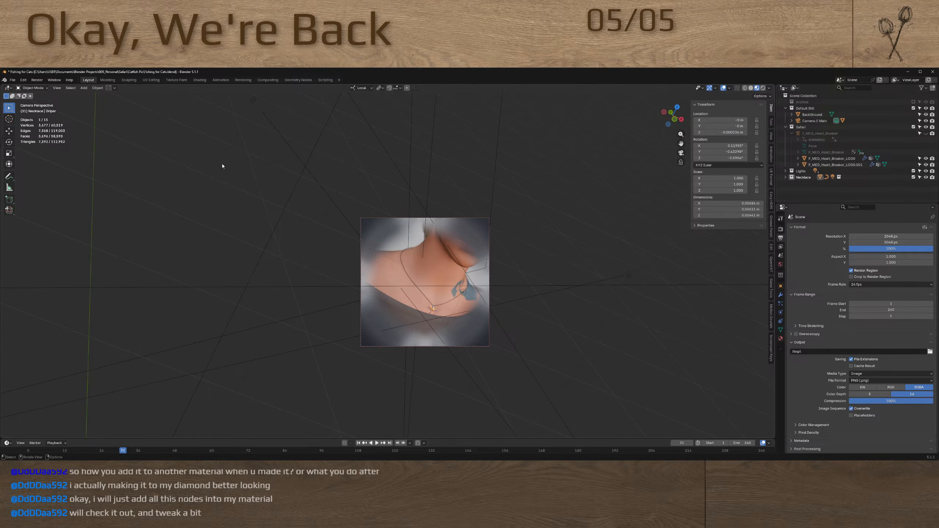
scroll(409, 290, up, 10)
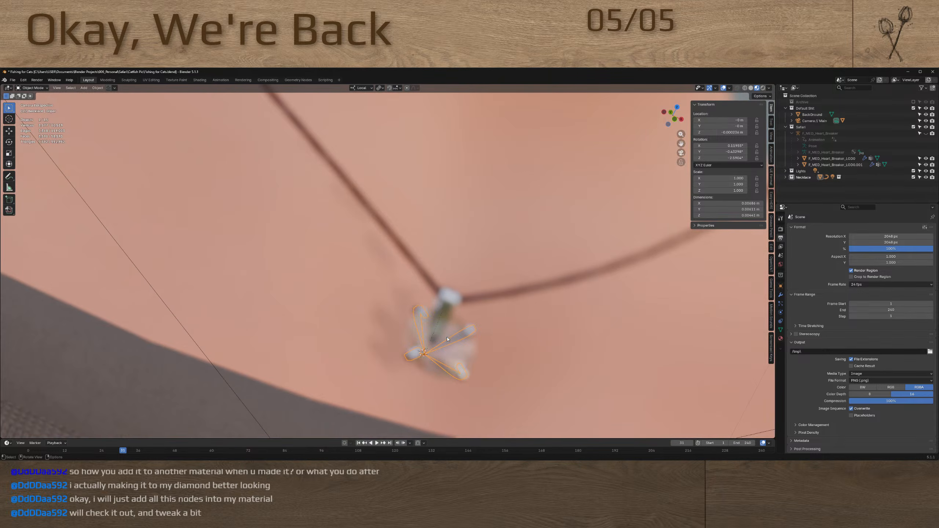
Display the Diamond material's nodes in the Shading workspace and frame the diamond pendant in the 3D view
click(199, 80)
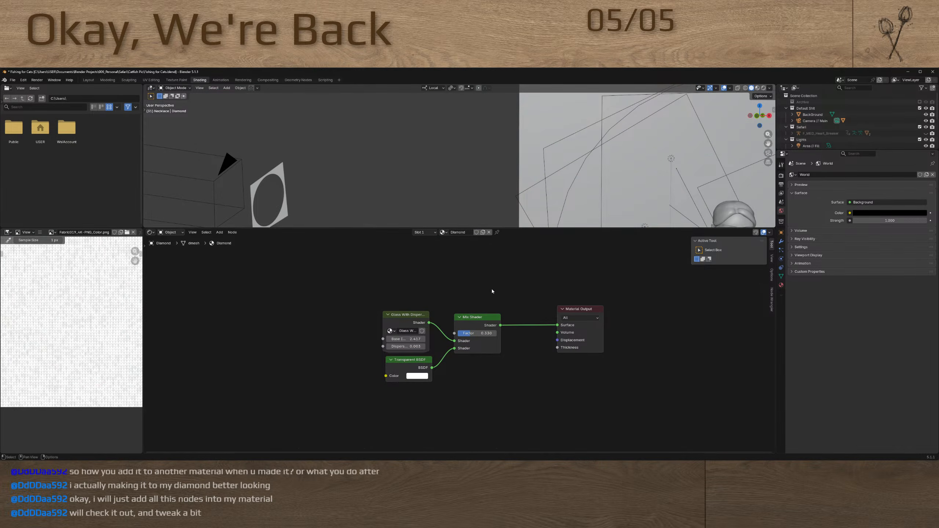
shift+middle_drag(646, 168, 483, 96)
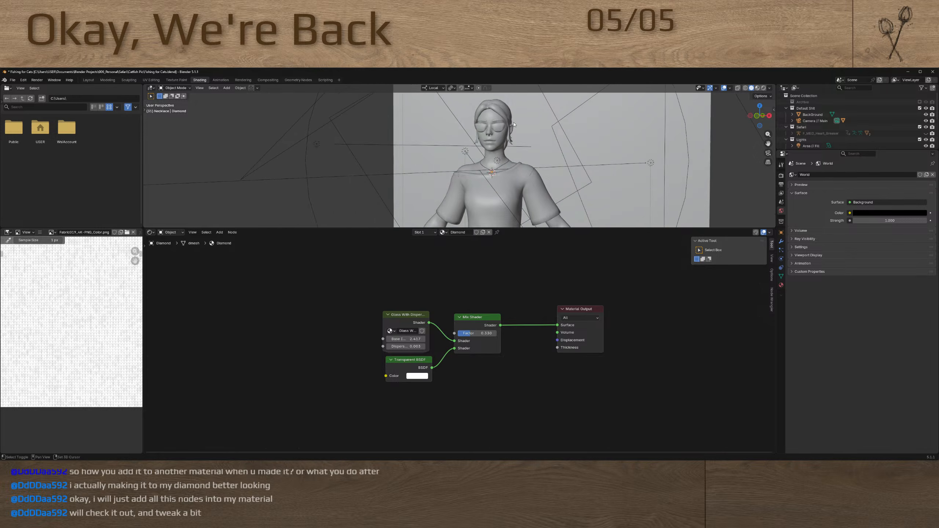
scroll(495, 173, up, 8)
scroll(501, 173, up, 6)
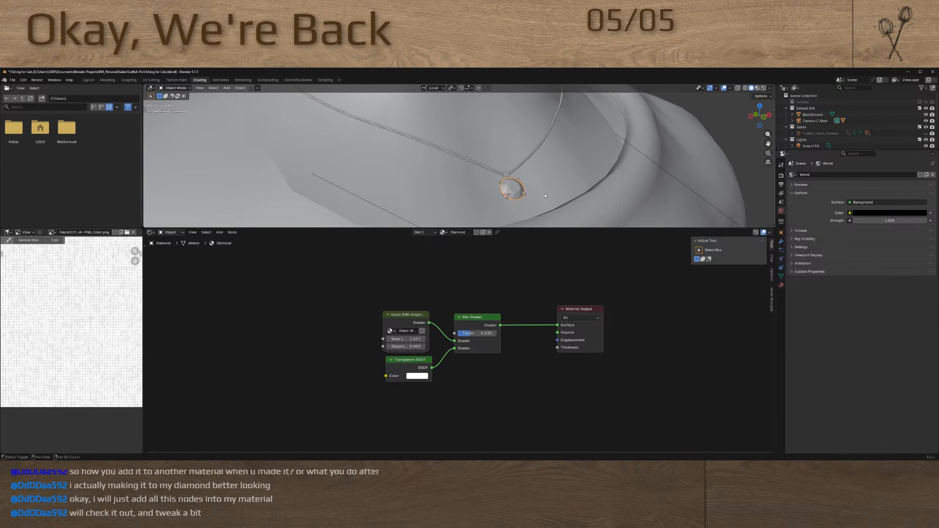
middle_drag(475, 170, 485, 175)
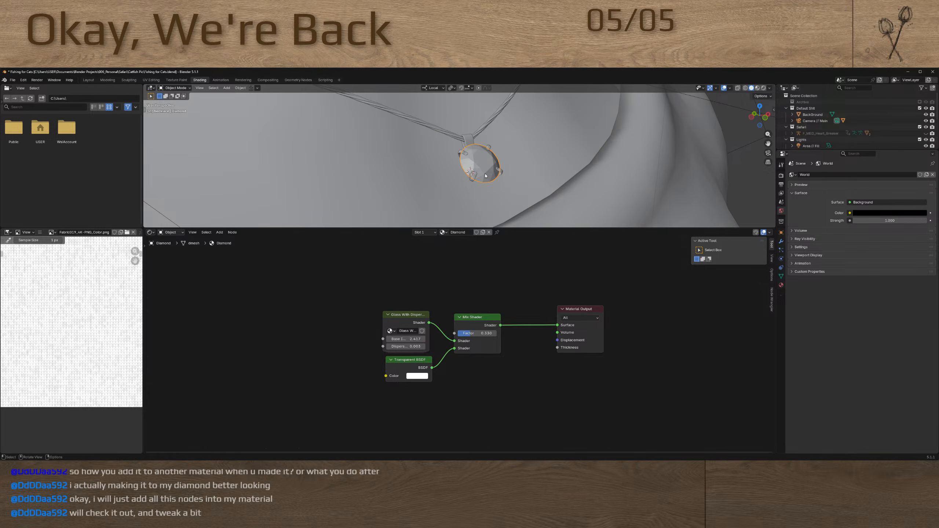
Show the diamond in rendered shading and enlarge the 3D view until the whole stone fits
key(z)
click(559, 158)
key(z)
click(565, 140)
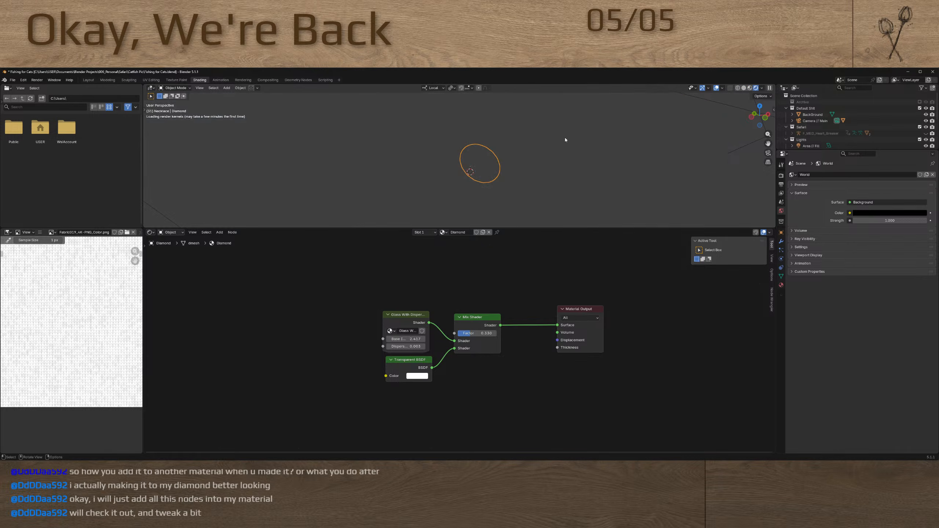
scroll(477, 164, up, 12)
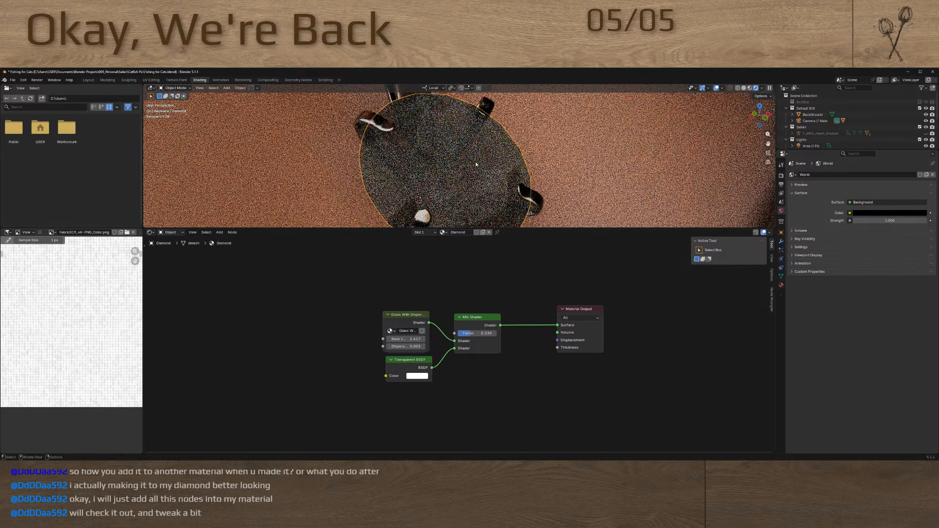
scroll(451, 166, down, 8)
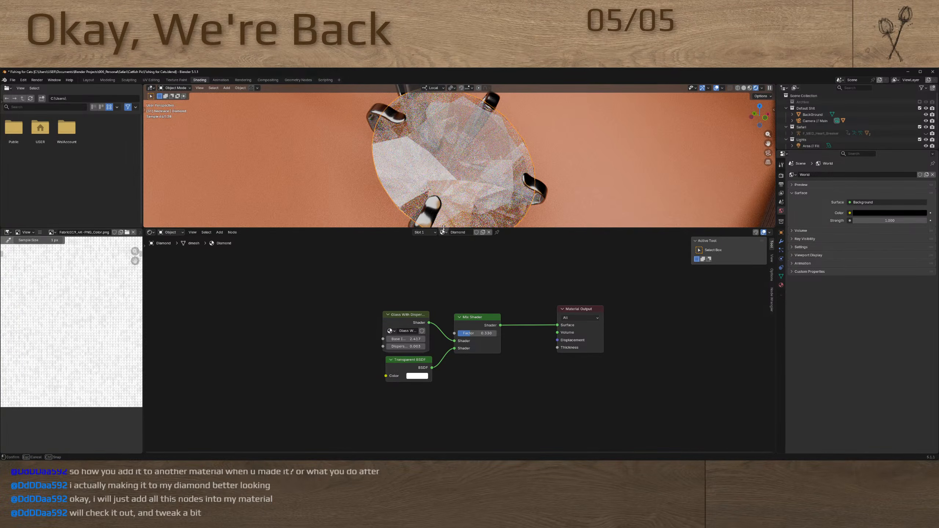
drag(443, 227, 444, 302)
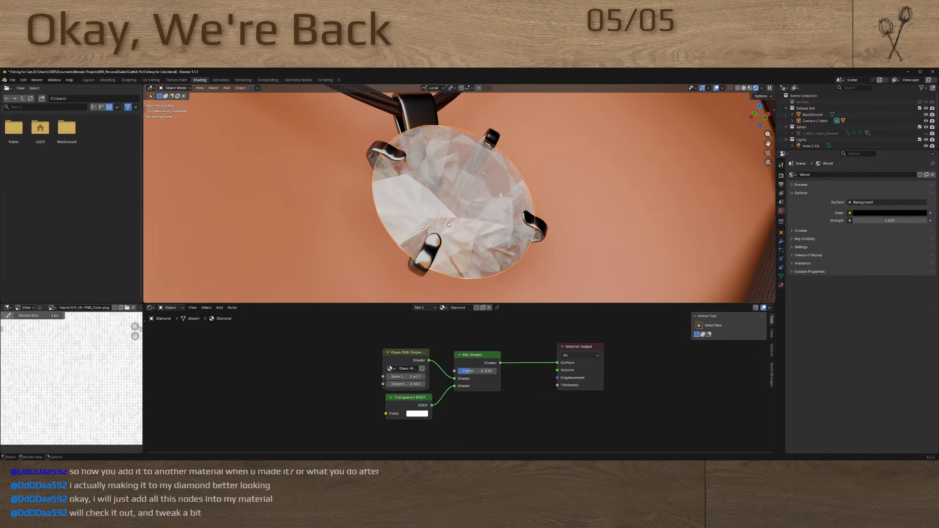
Copy the render sample limit into the Cycles viewport settings, setting the viewport Max Samples to 1024, and check the diamond
click(780, 186)
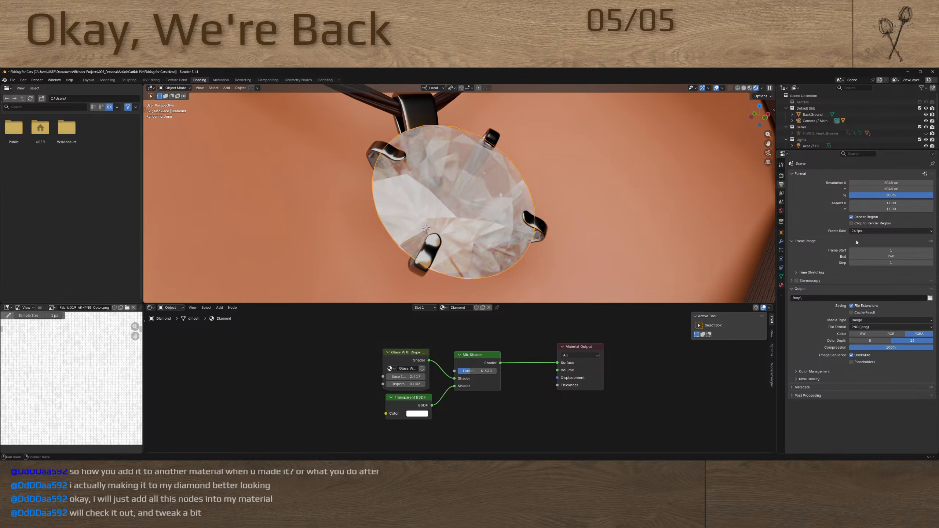
click(781, 165)
click(782, 176)
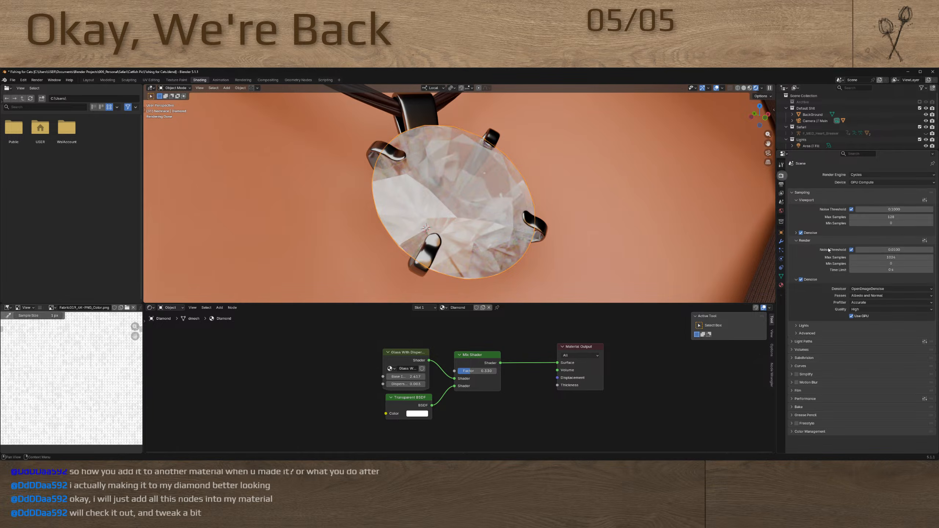
click(892, 256)
key(ctrl+c)
click(890, 218)
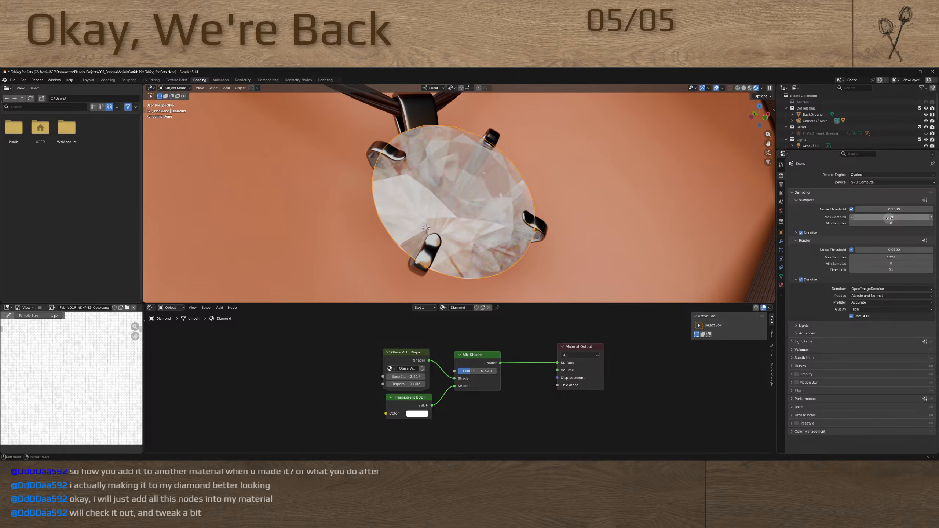
click(890, 217)
key(ctrl+v)
key(Return)
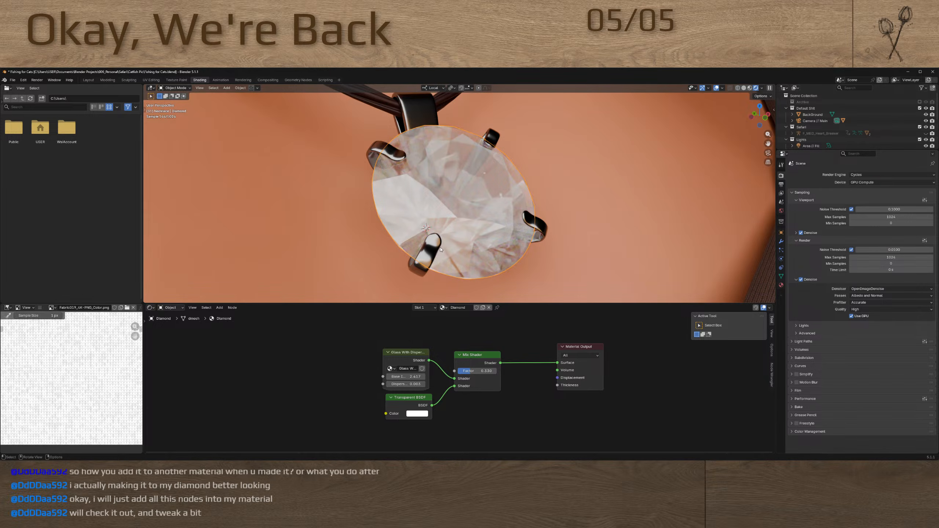
mouse_move(458, 227)
middle_down()
mouse_move(467, 222)
mouse_move(457, 223)
middle_up()
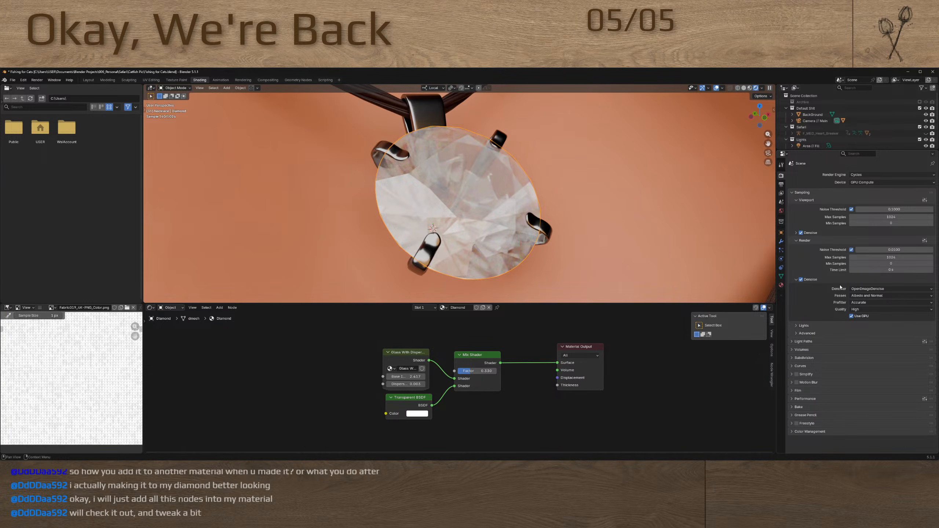
Turn off viewport denoising, set the viewport Max Samples to 4096, and inspect the diamond's facets up close
click(802, 235)
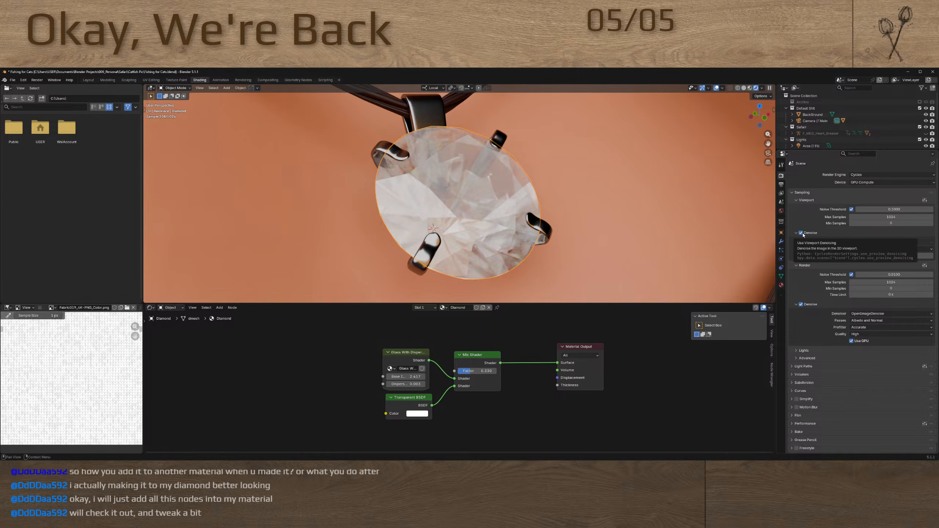
click(800, 232)
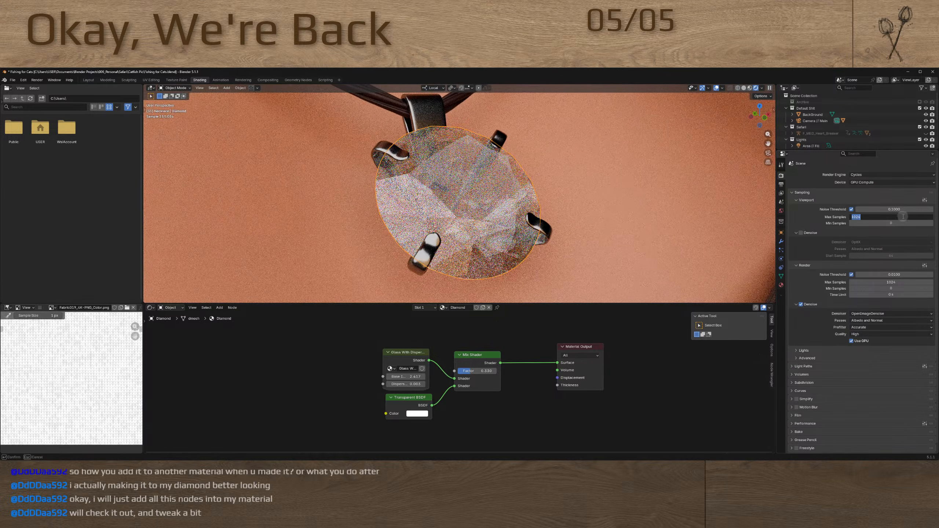
click(903, 217)
text(4096)
key(Return)
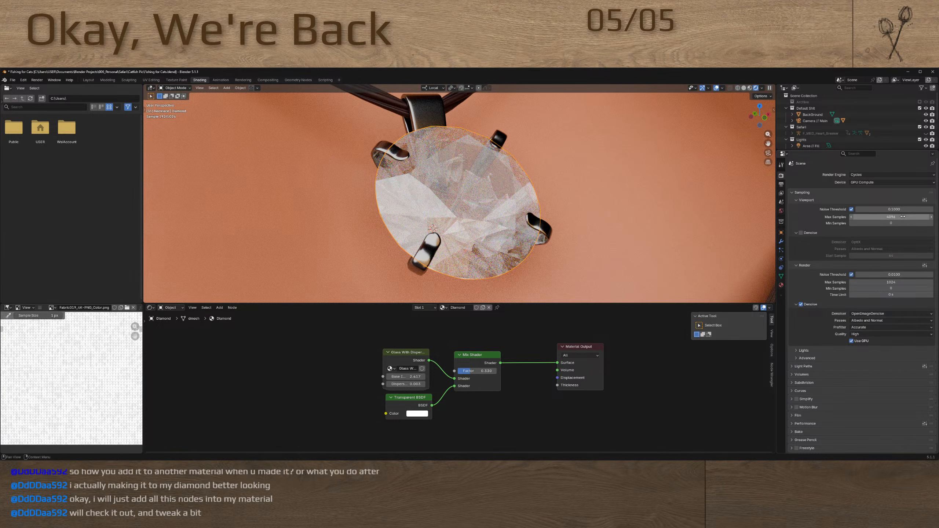
middle_drag(484, 221, 477, 215)
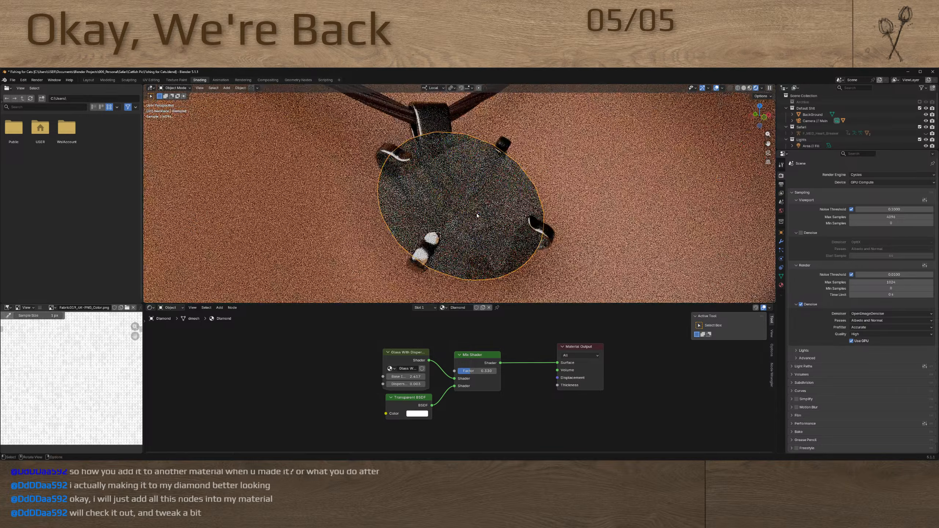
scroll(477, 215, up, 2)
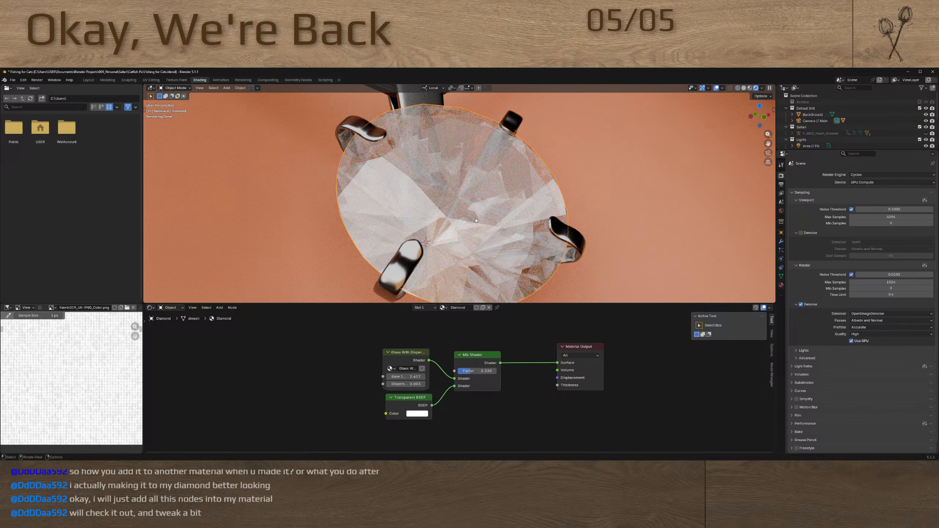
Open the Glass With Dispersion node group and examine how its red, green and blue Glass BSDF nodes combine into the group output
double_click(403, 353)
scroll(405, 358, down, 8)
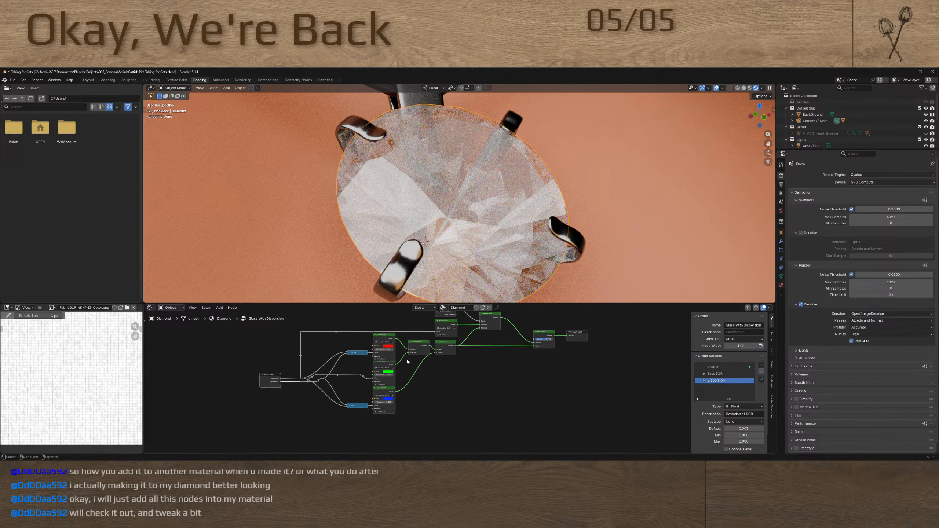
scroll(407, 361, up, 2)
middle_drag(319, 337, 339, 359)
scroll(276, 402, up, 2)
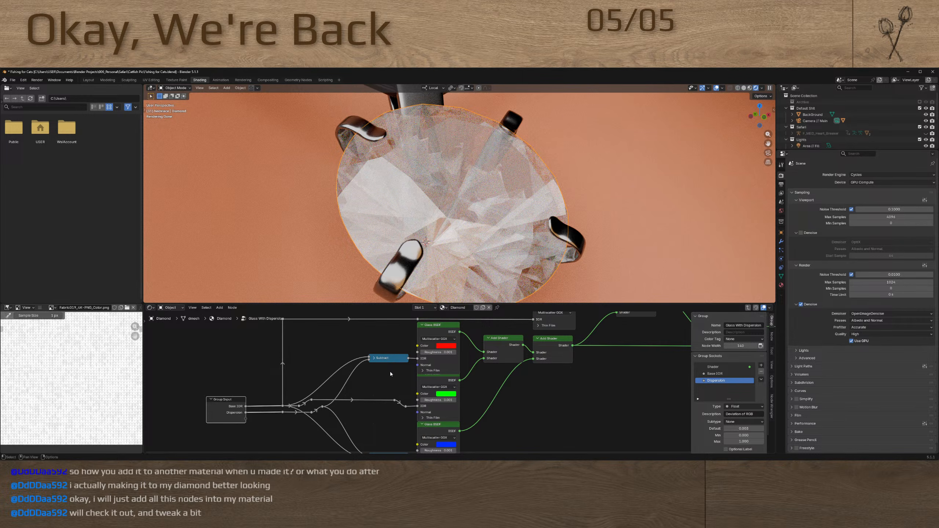
middle_drag(390, 371, 352, 376)
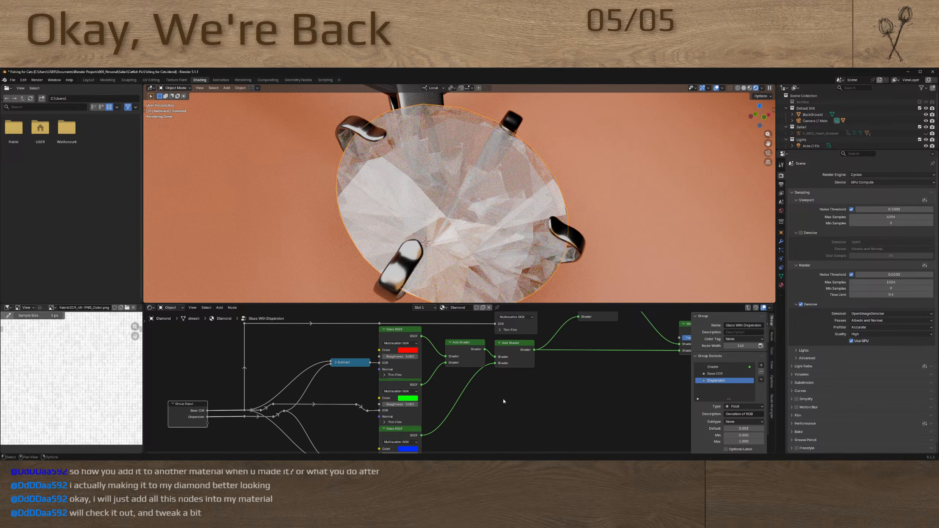
middle_drag(503, 399, 398, 429)
middle_drag(494, 385, 445, 402)
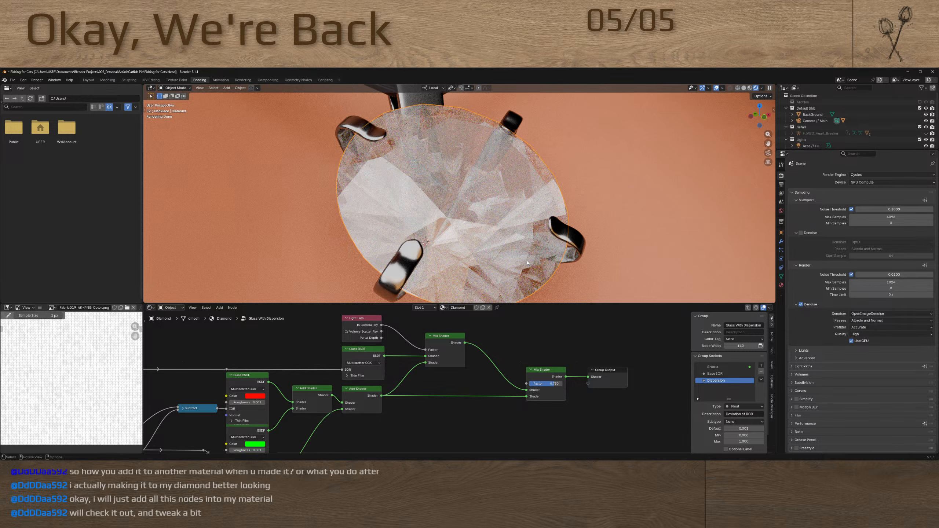
middle_drag(419, 380, 553, 327)
middle_drag(468, 373, 462, 333)
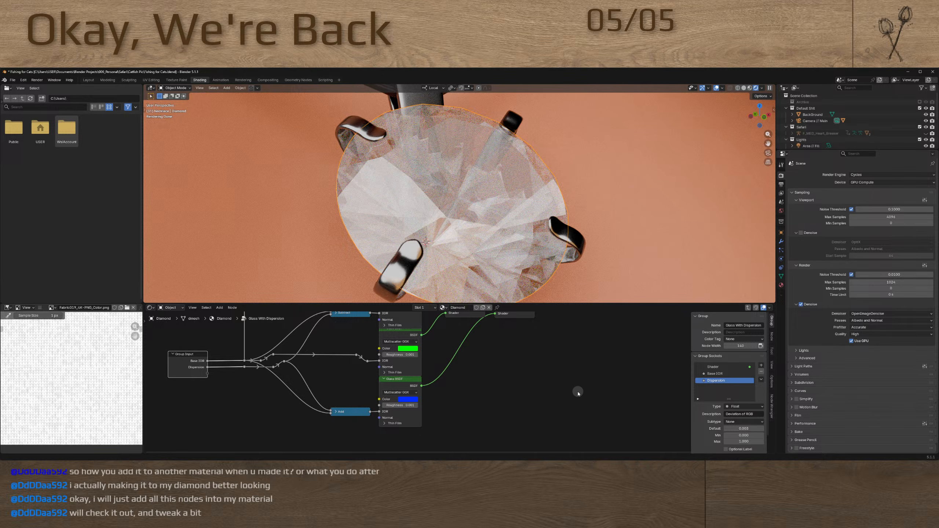
middle_drag(570, 392, 456, 437)
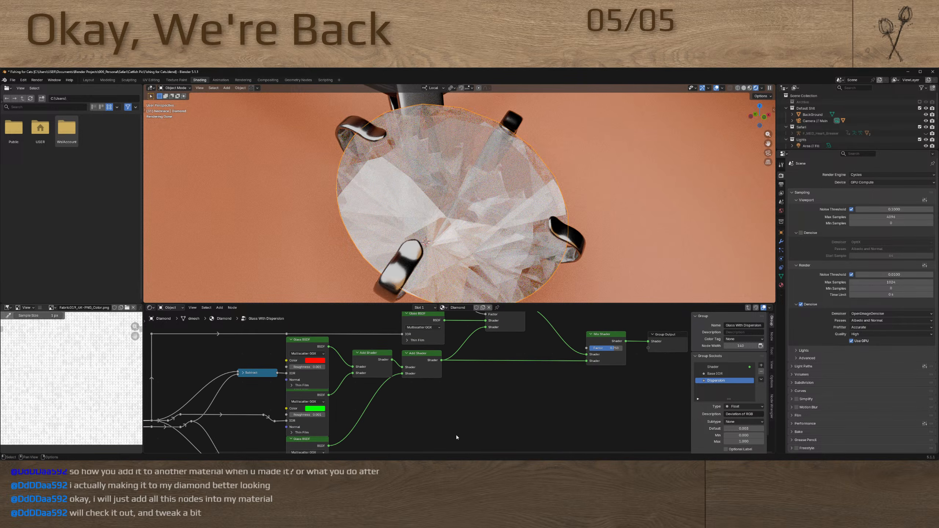
middle_drag(489, 397, 592, 376)
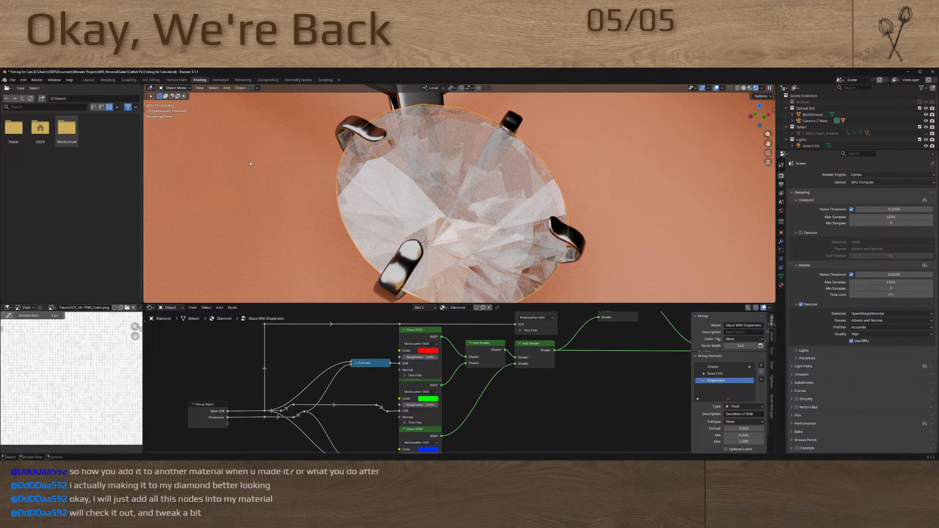
Return to the Layout workspace and view the whole necklace shot through the camera
click(88, 80)
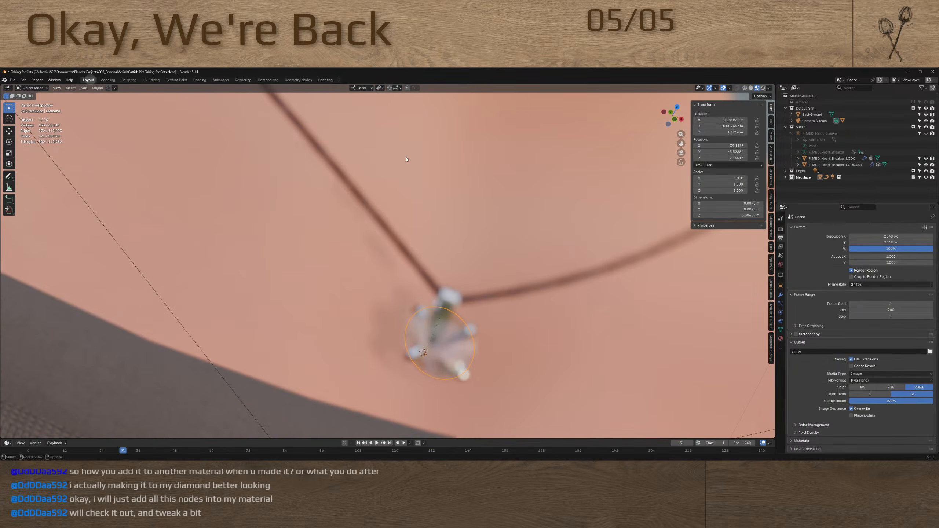
scroll(455, 317, down, 3)
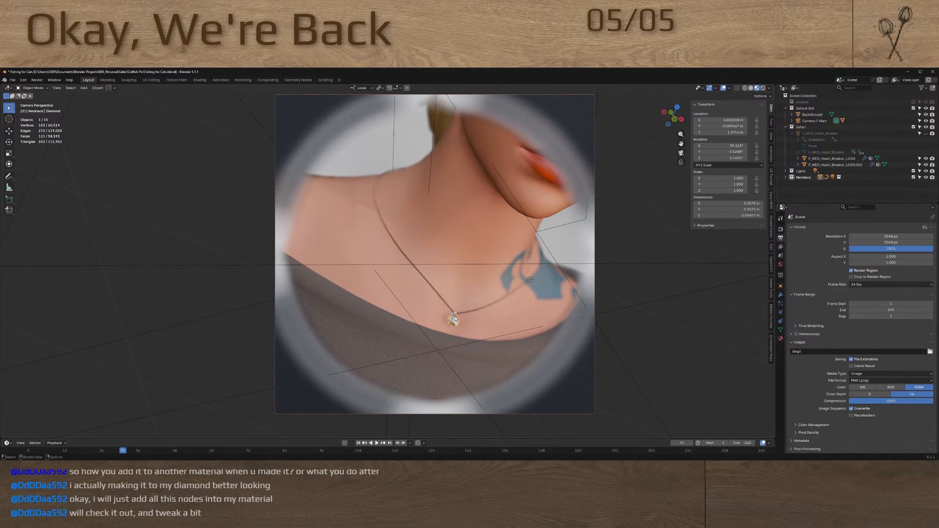
Examine the diamond necklace on the character from the camera view and from several angles up close
scroll(462, 319, up, 2)
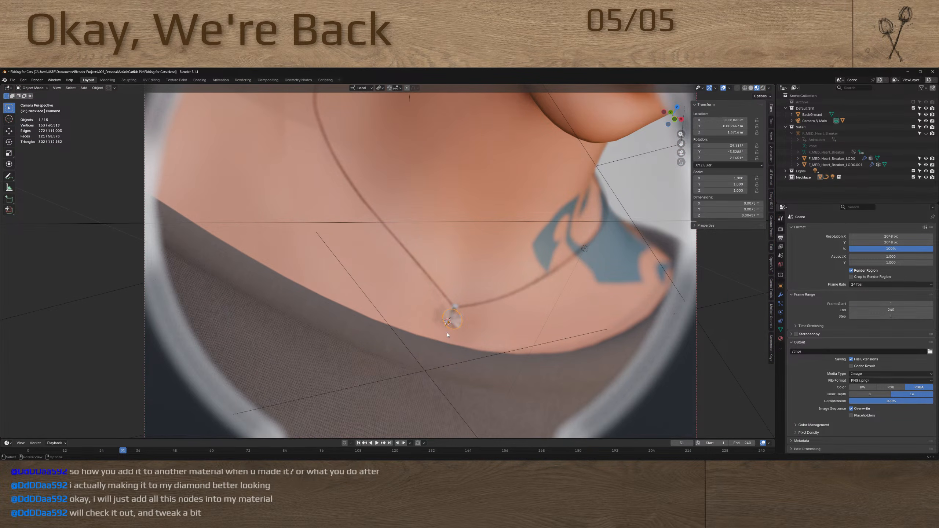
scroll(457, 321, up, 2)
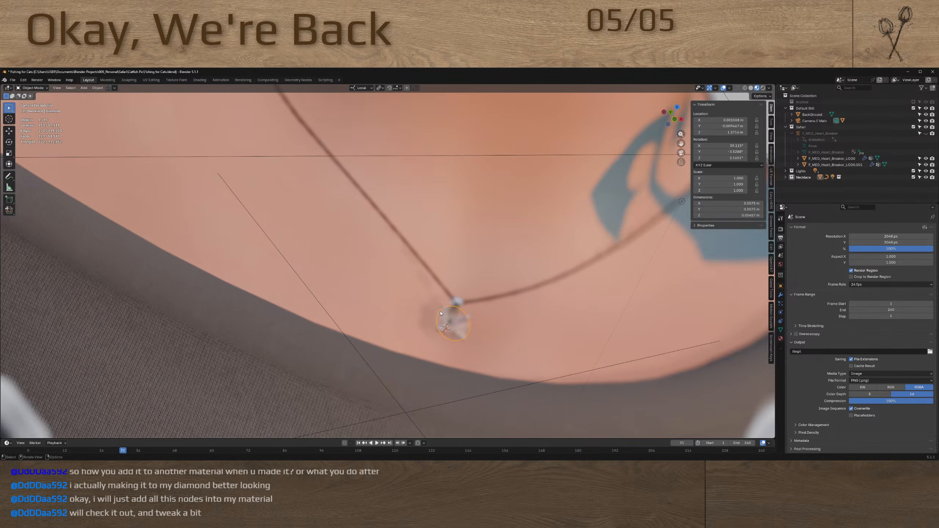
scroll(441, 312, down, 5)
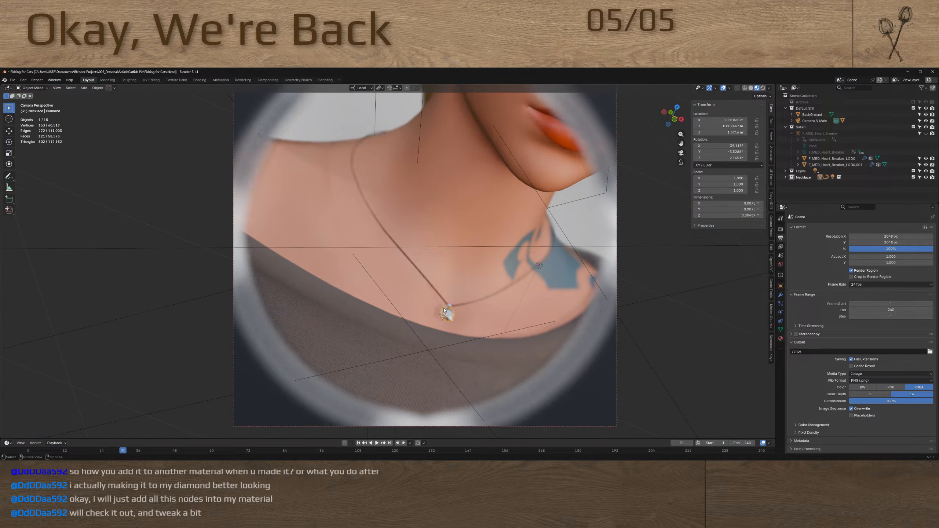
middle_drag(457, 262, 425, 259)
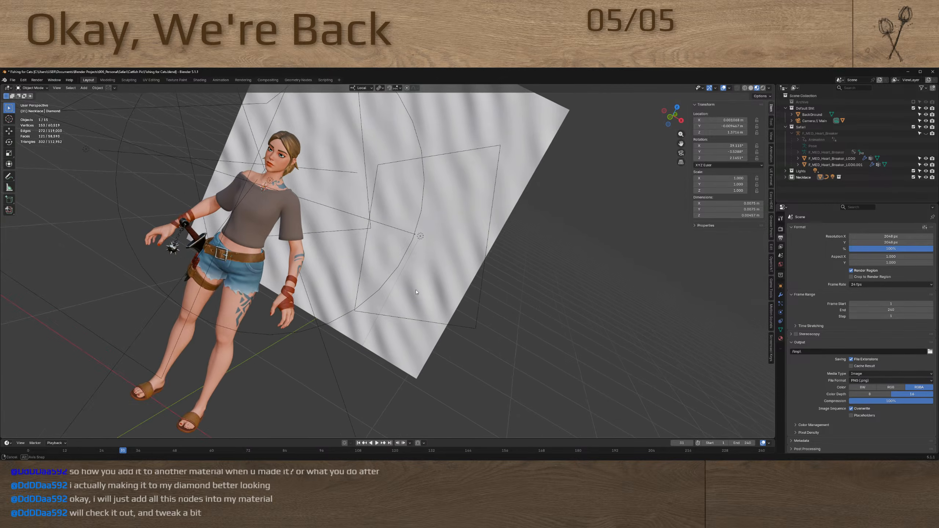
shift+middle_drag(354, 166, 425, 118)
scroll(408, 248, up, 8)
scroll(407, 248, down, 4)
shift+middle_drag(371, 366, 380, 276)
scroll(380, 275, up, 10)
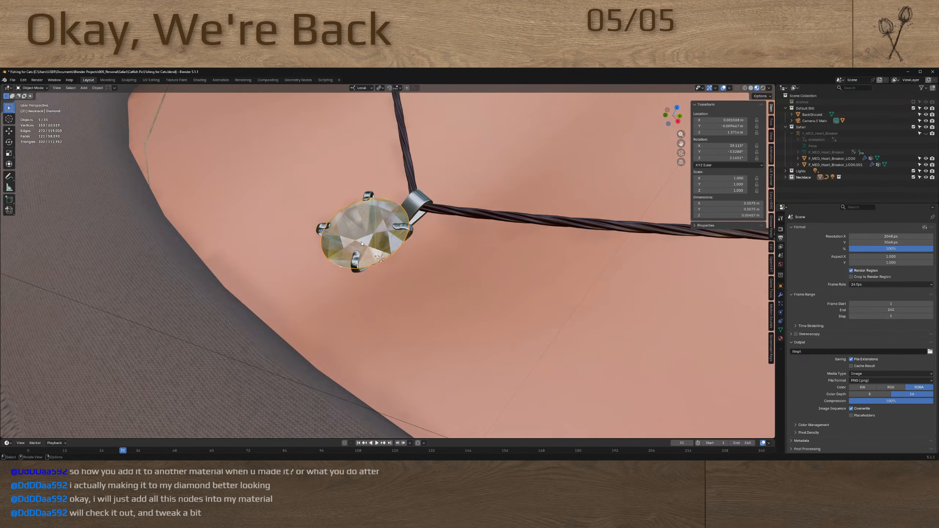
middle_drag(361, 243, 370, 224)
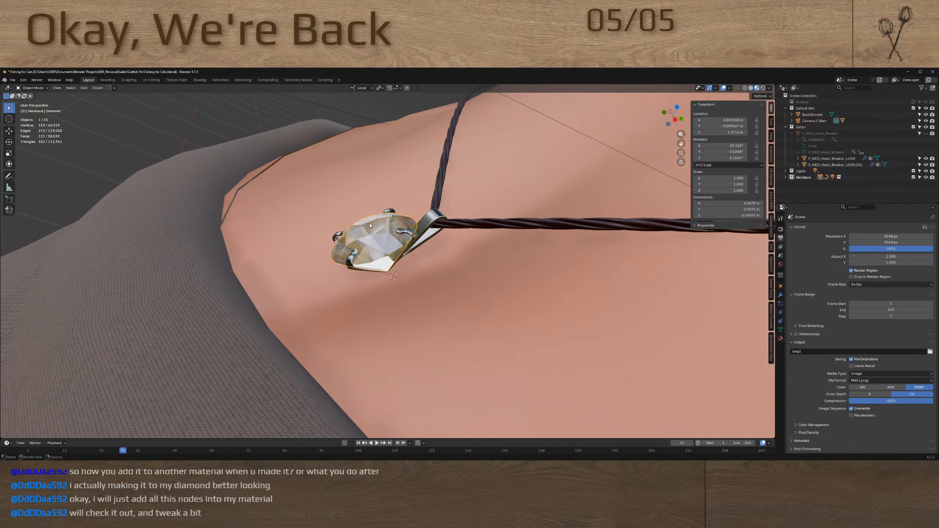
Select the necklace cord and inspect how it meets the diamond pendant at close range
shift+click(509, 227)
scroll(518, 237, down, 6)
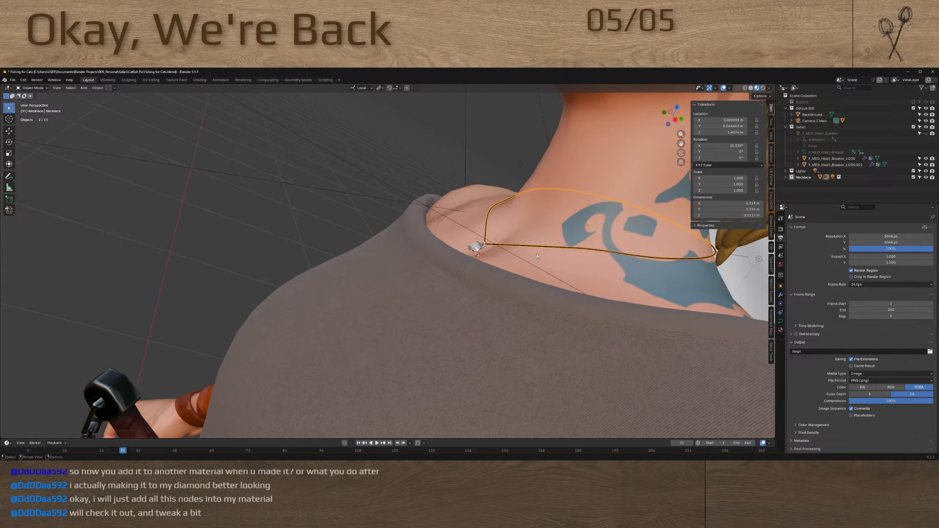
middle_drag(482, 244, 436, 240)
scroll(480, 239, up, 5)
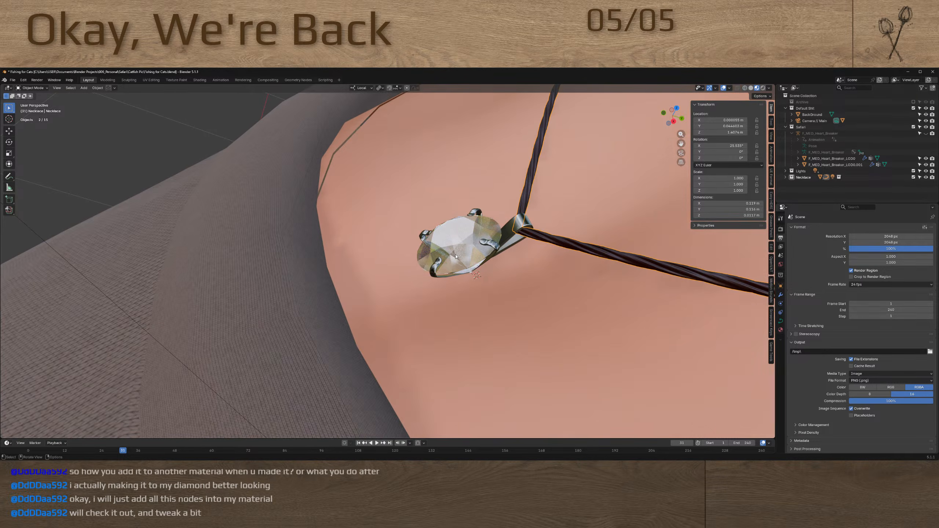
scroll(445, 255, up, 5)
middle_drag(457, 254, 427, 263)
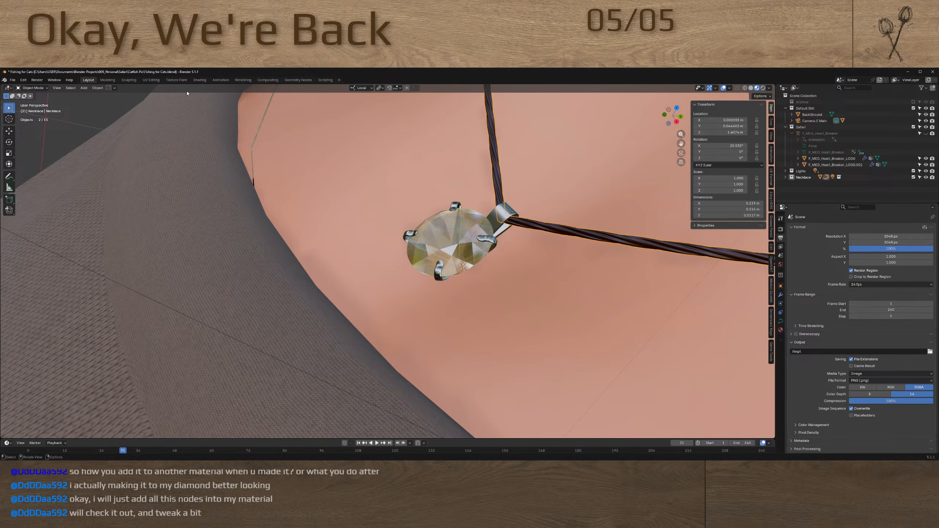
Return to the Shading workspace and open the diamond's Glass With Dispersion node group to view its full node network
click(200, 80)
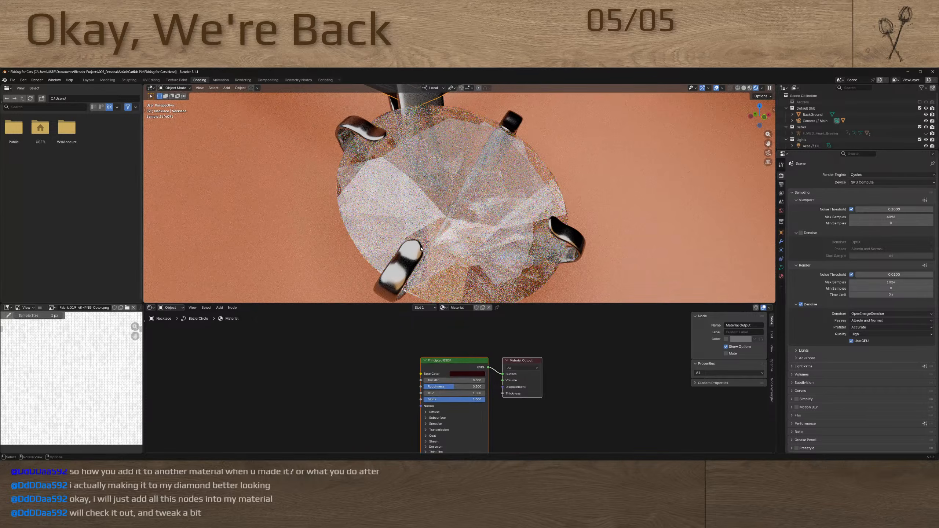
click(421, 248)
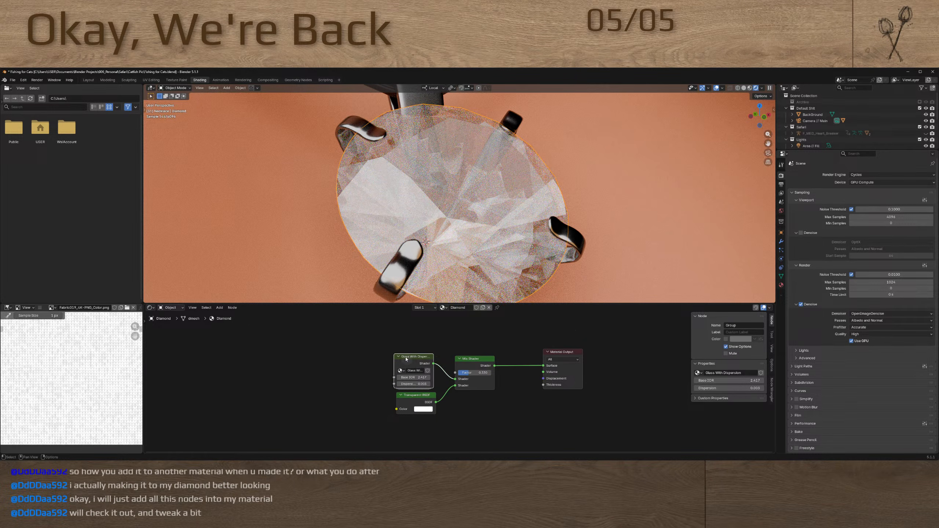
key(Tab)
scroll(416, 364, down, 2)
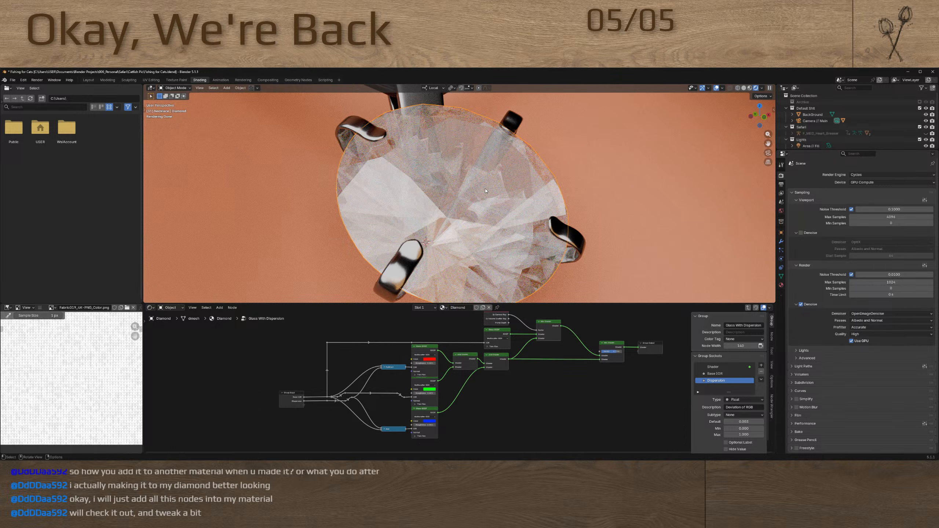
Close the Fishing for Cats project without saving and return to the M_Caustics material graph in Unreal Editor
click(932, 72)
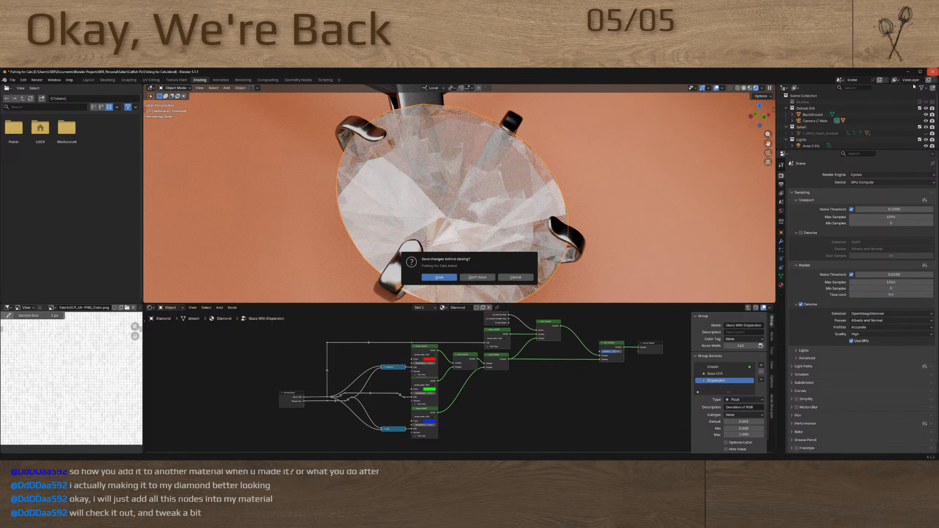
click(480, 278)
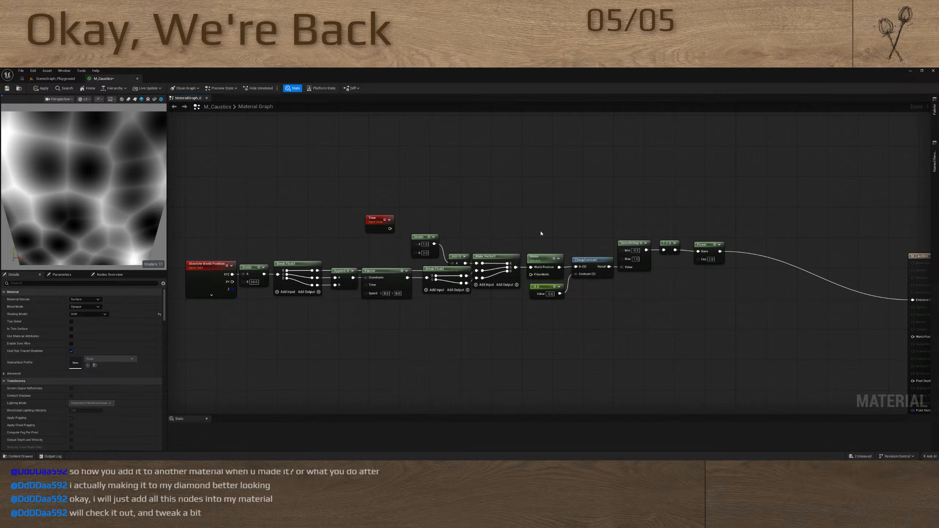
scroll(499, 241, up, 2)
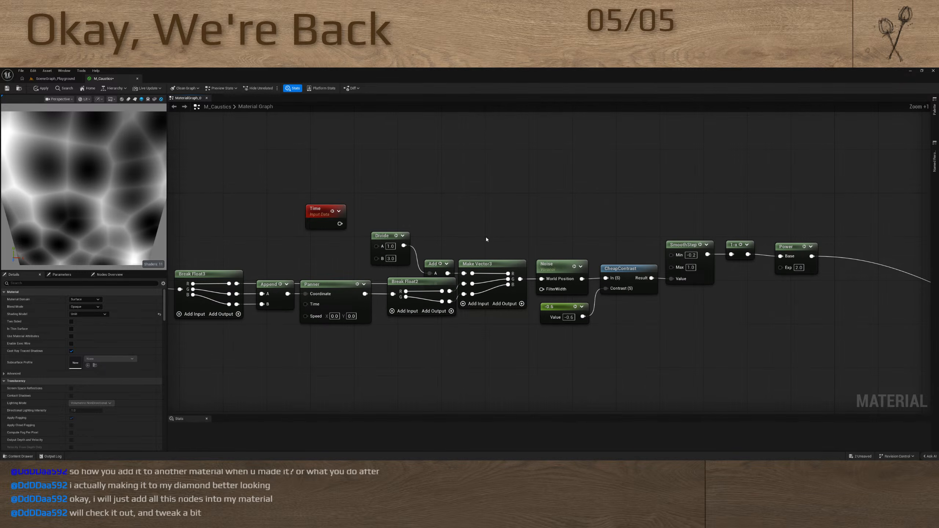
right_drag(585, 223, 700, 191)
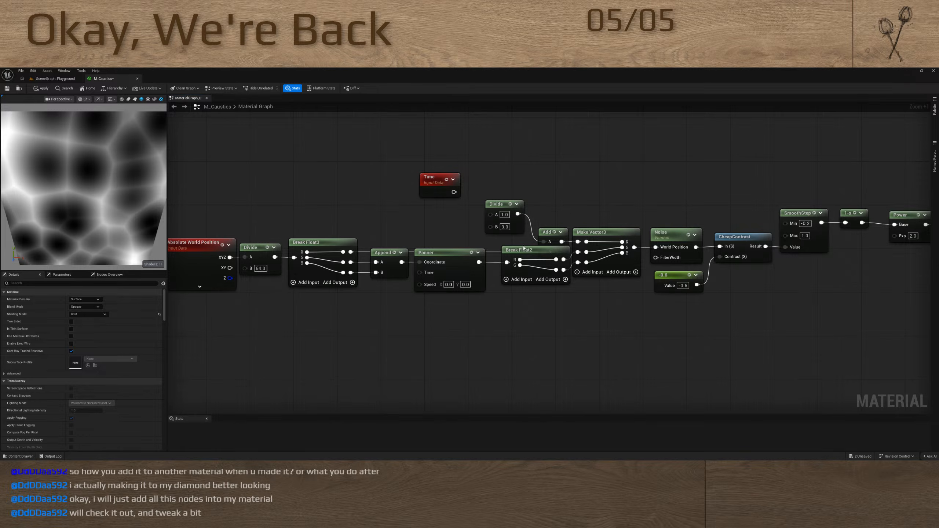
right_drag(396, 222, 465, 221)
scroll(544, 197, down, 2)
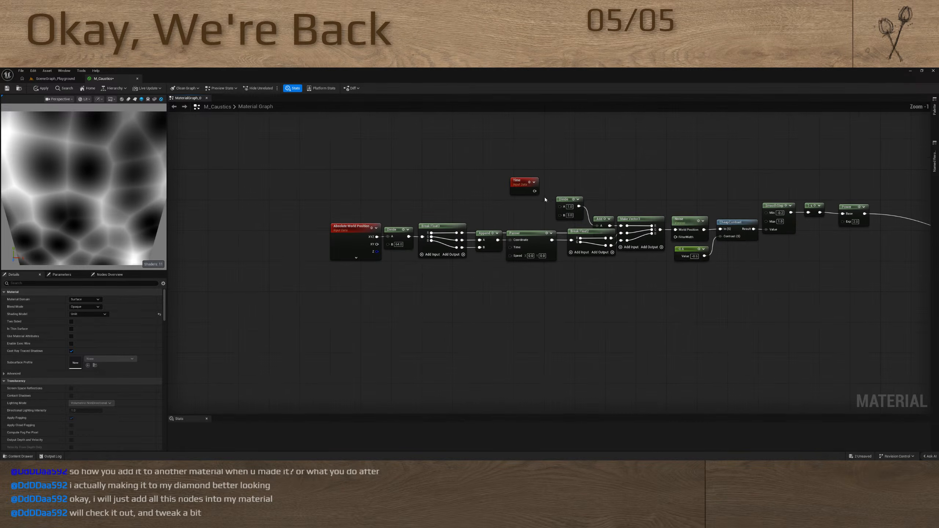
Review the caustics graph, checking the Time and Noise nodes and their settings against the material preview
click(523, 187)
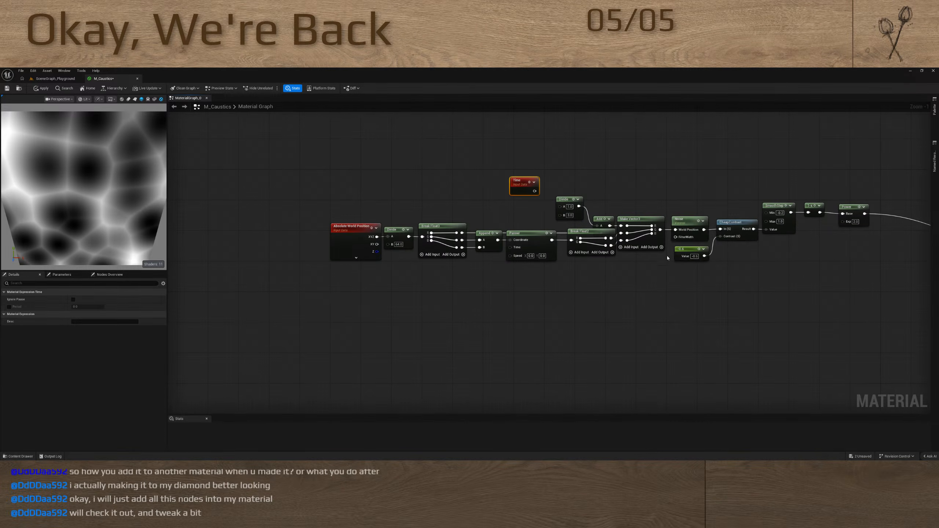
right_drag(667, 258, 541, 265)
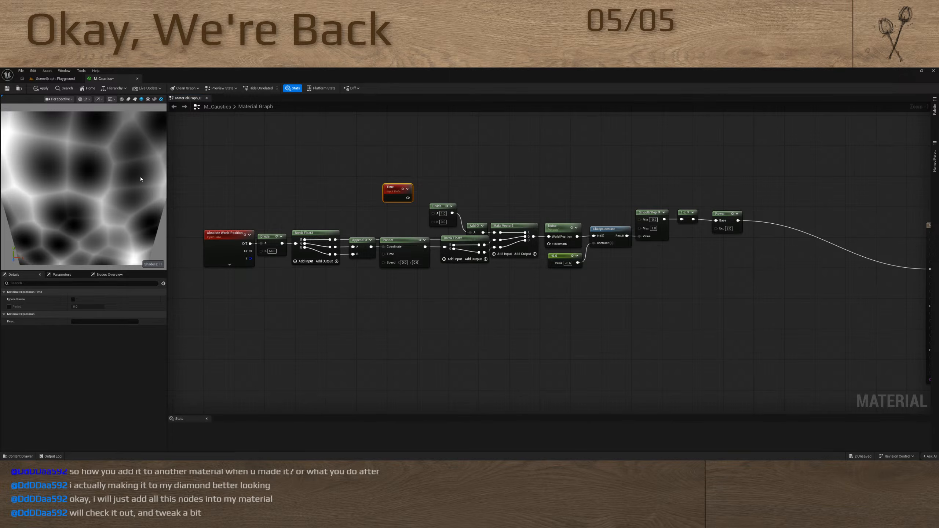
click(561, 226)
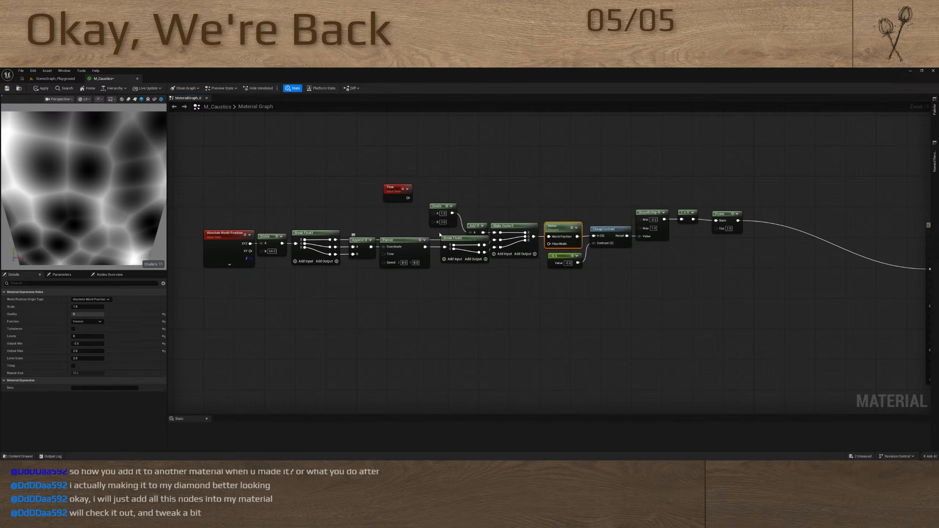
click(553, 199)
right_click(560, 188)
click(765, 182)
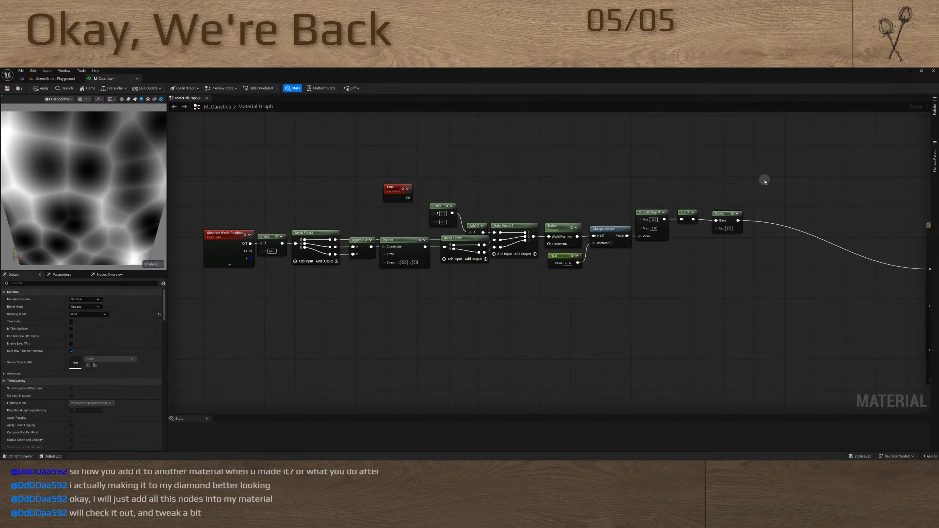
scroll(335, 143, up, 2)
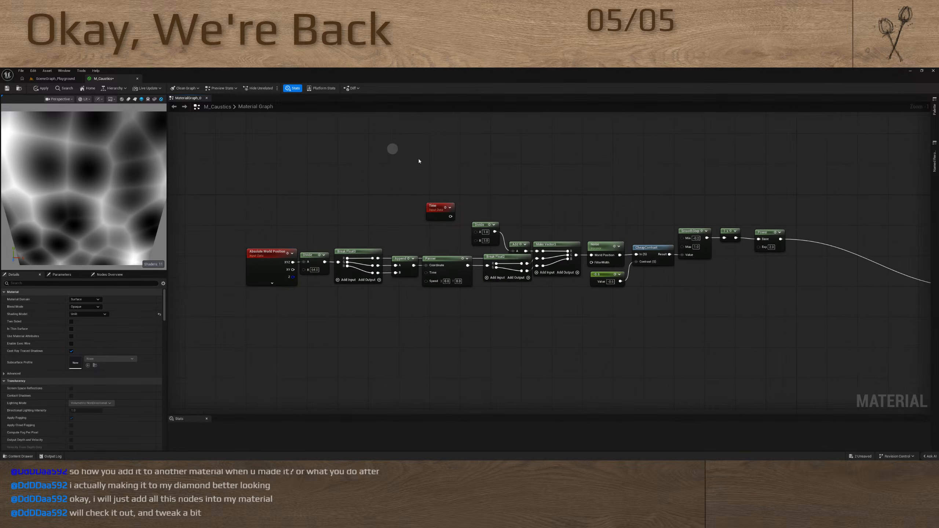
right_drag(479, 204, 499, 187)
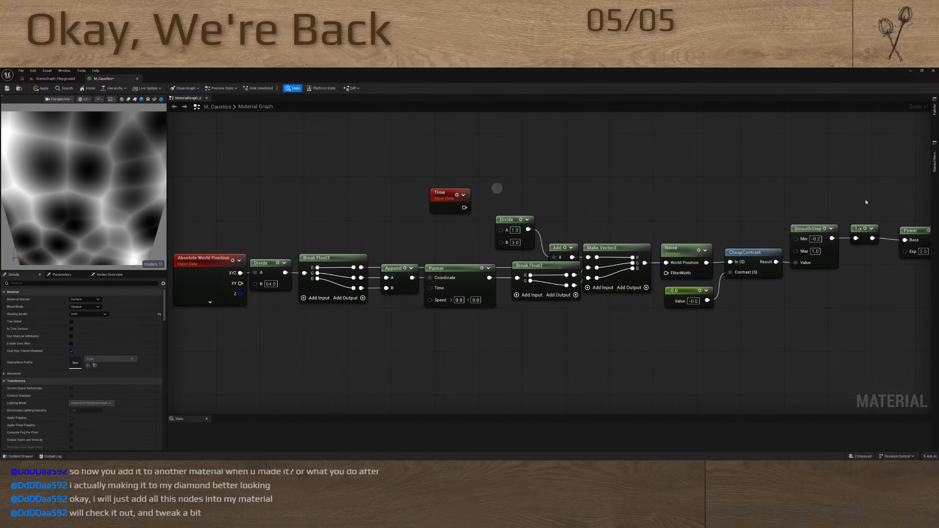
Move the One Minus and Power nodes closer to the SmoothStep node to tighten the end of the graph
click(857, 240)
drag(855, 227, 850, 229)
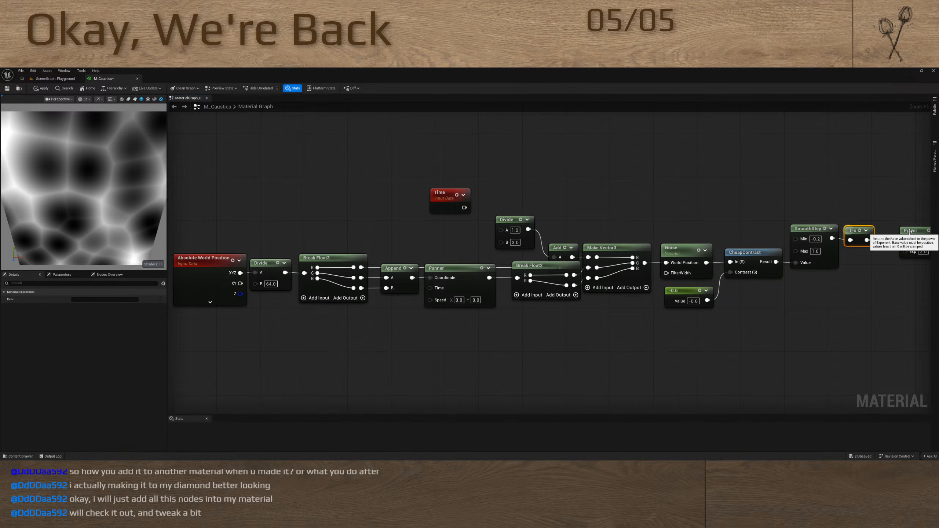
drag(910, 229, 889, 232)
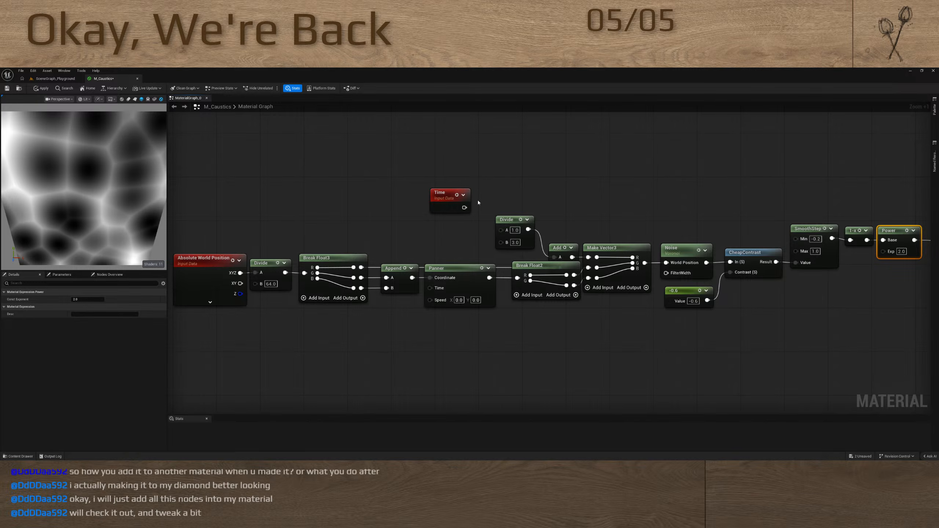
Connect the Time node to the A input of the Divide feeding the Add node, and set its B value to 4
drag(464, 207, 501, 229)
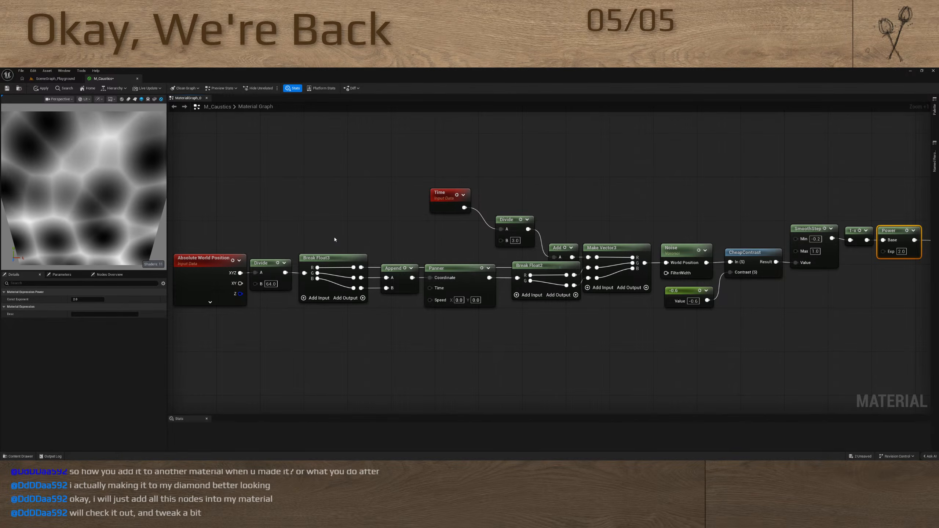
click(514, 241)
text(4)
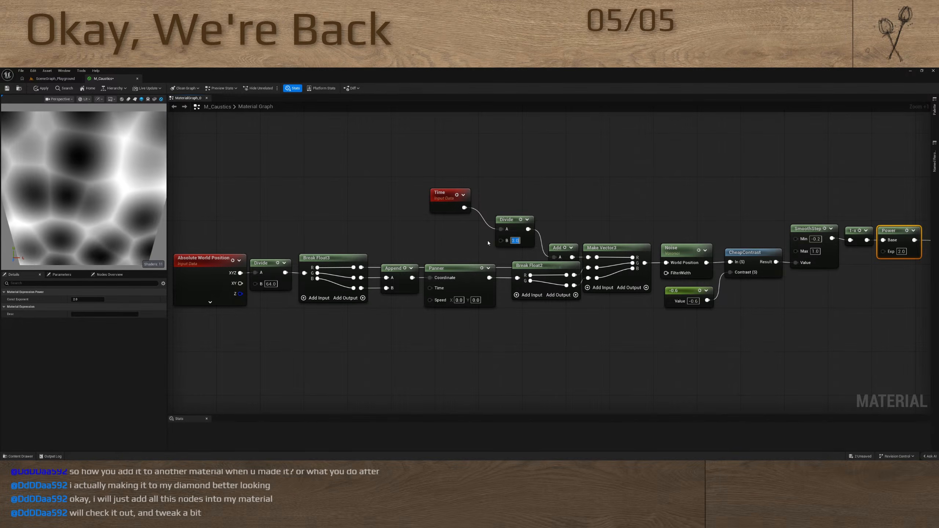
key(Return)
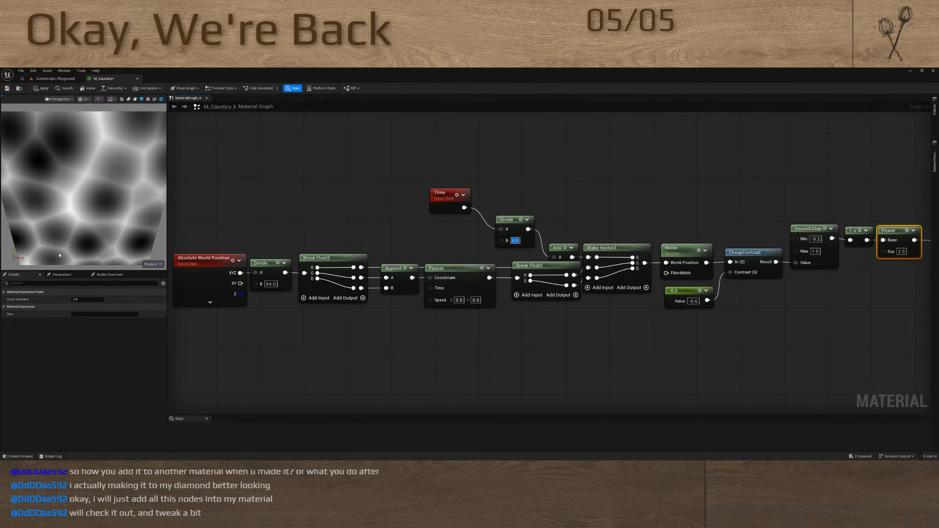
click(377, 230)
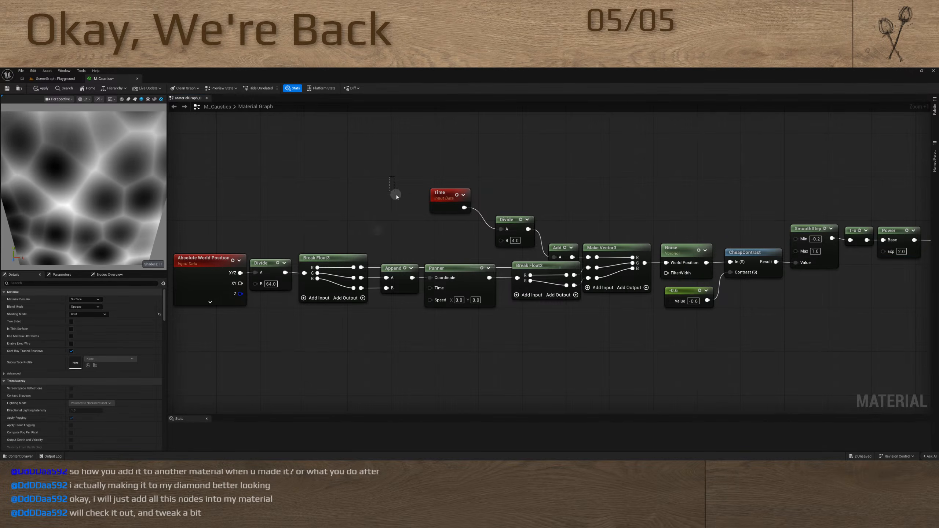
drag(389, 177, 560, 363)
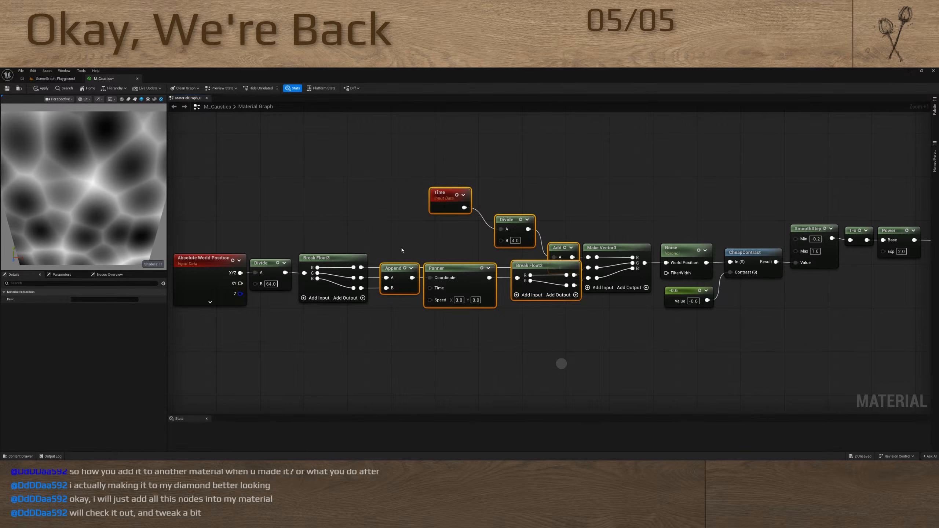
click(394, 211)
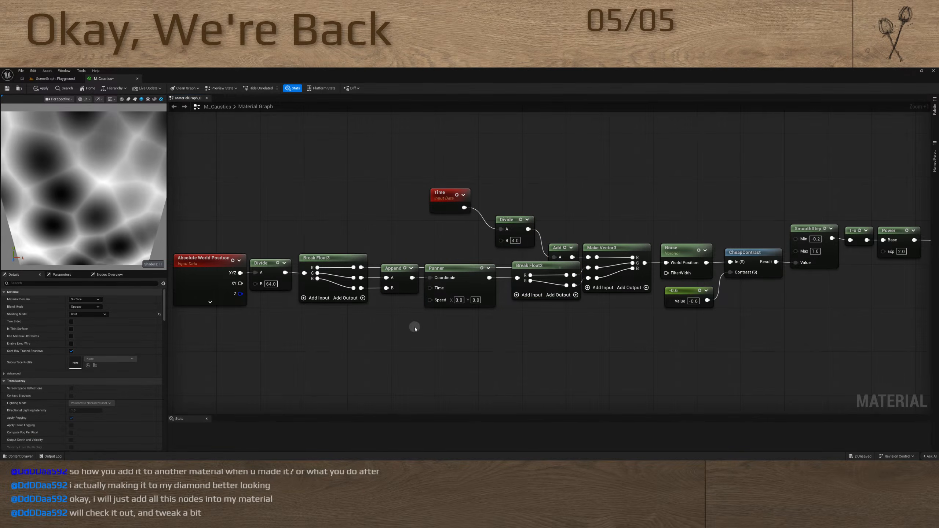
key(super)
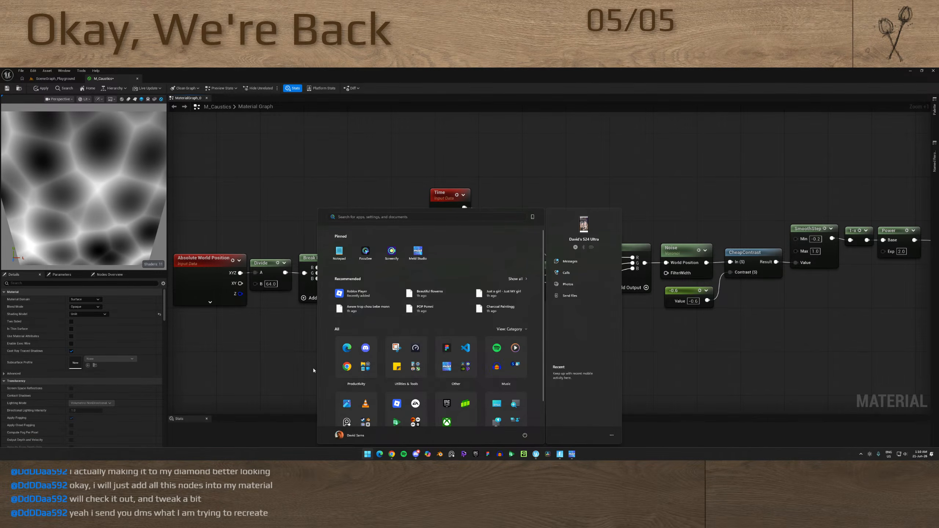
click(380, 455)
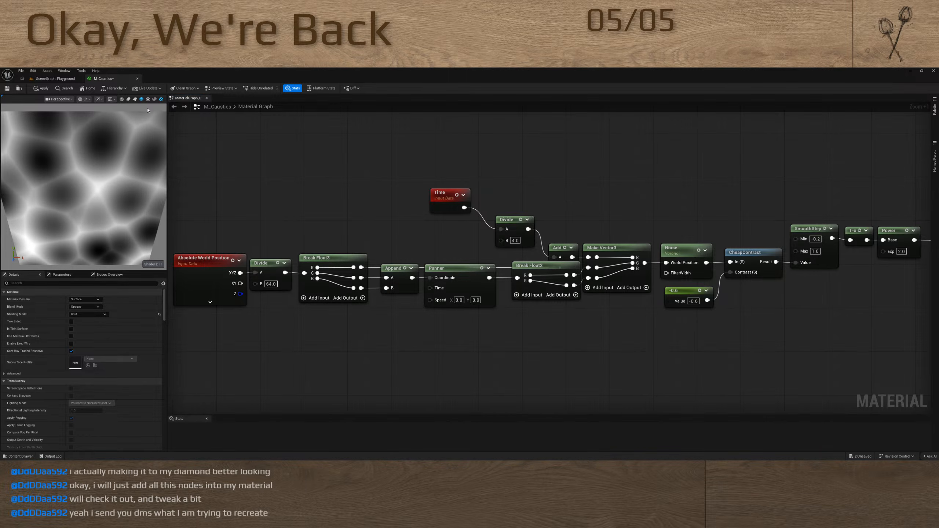
Close the M_Caustics material editor
click(137, 79)
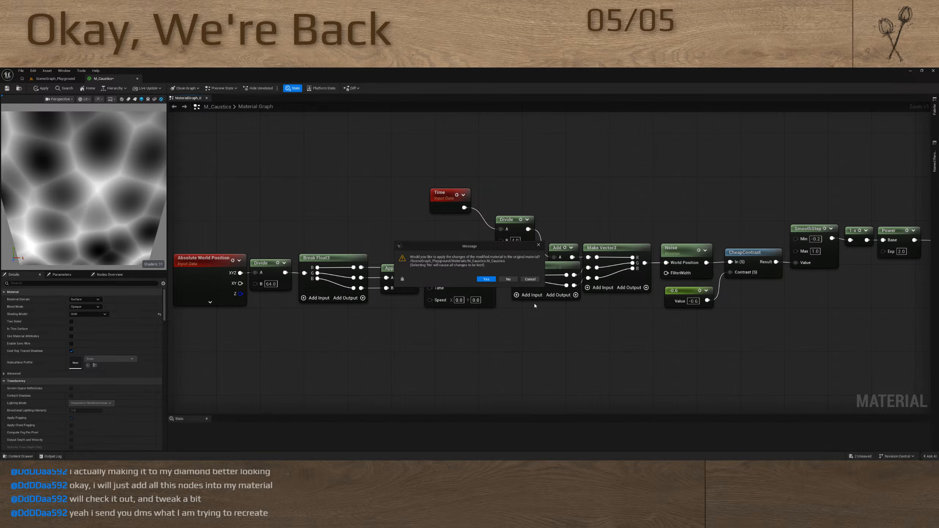
Close the M_Caustics material without applying its modified changes
click(508, 279)
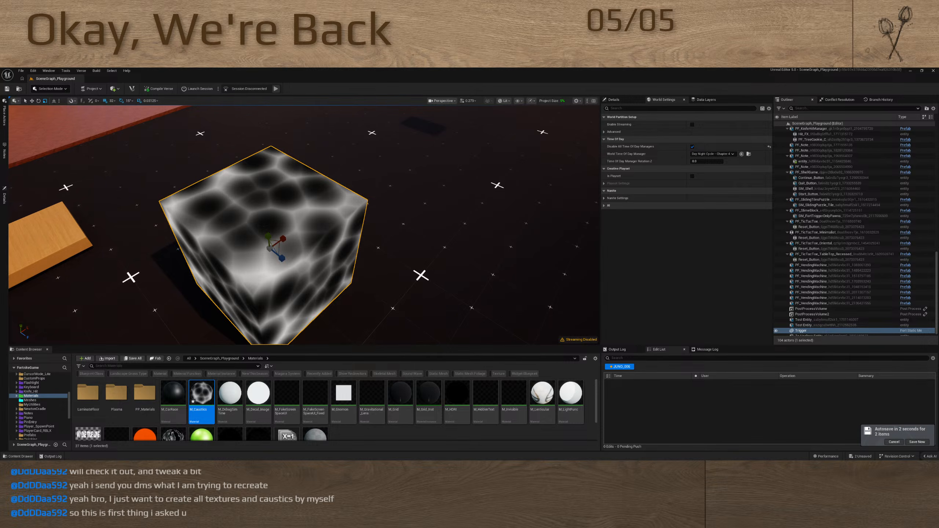
Examine the caustics pattern on the cube in the level from several sides and distances
right_drag(258, 270, 304, 260)
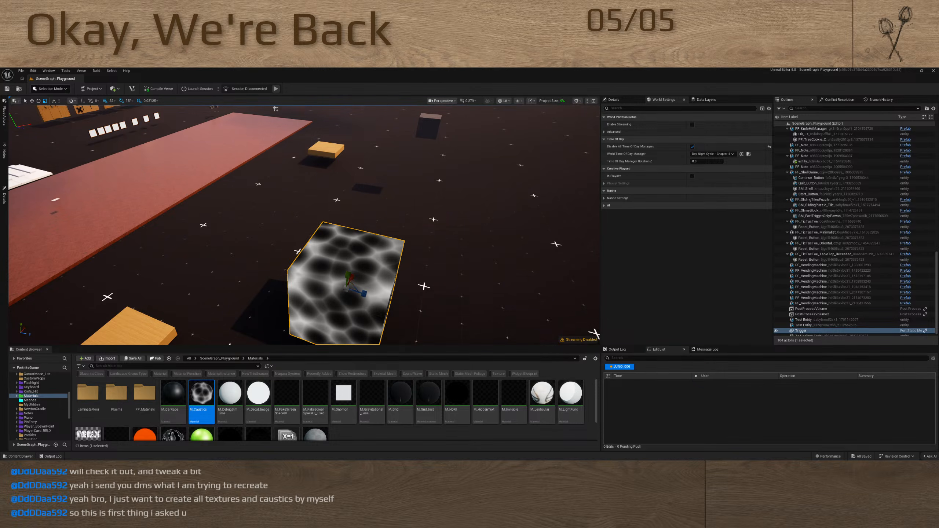
right_drag(398, 305, 362, 304)
key(d)
scroll(355, 306, up, 4)
key(a)
key(s)
key(w)
key(d)
key(a)
key(s)
key(w)
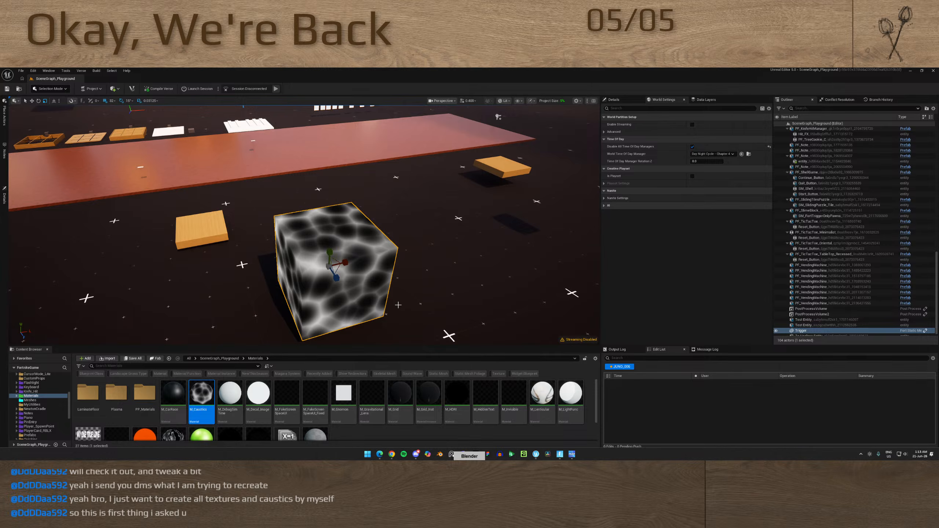
Switch to Blender and open the recent file Fishing for Cats.blend from the splash screen
click(469, 456)
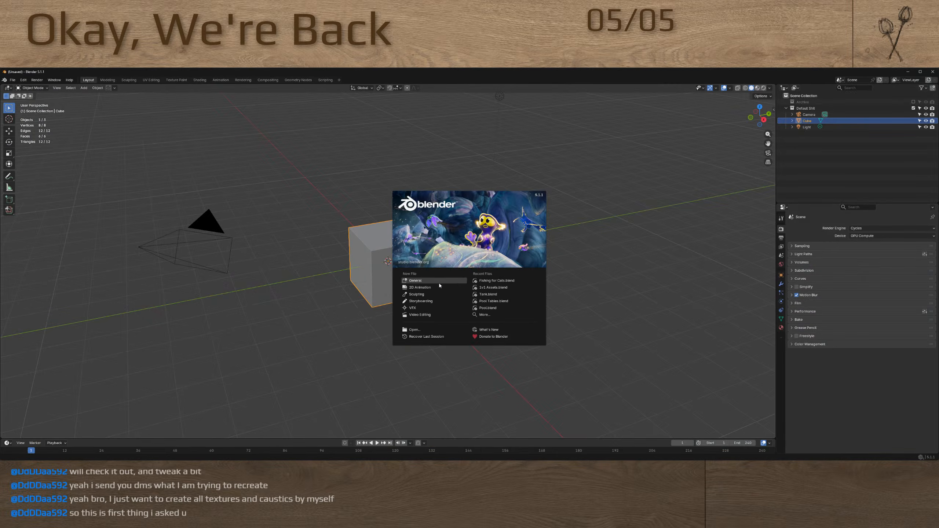
click(439, 282)
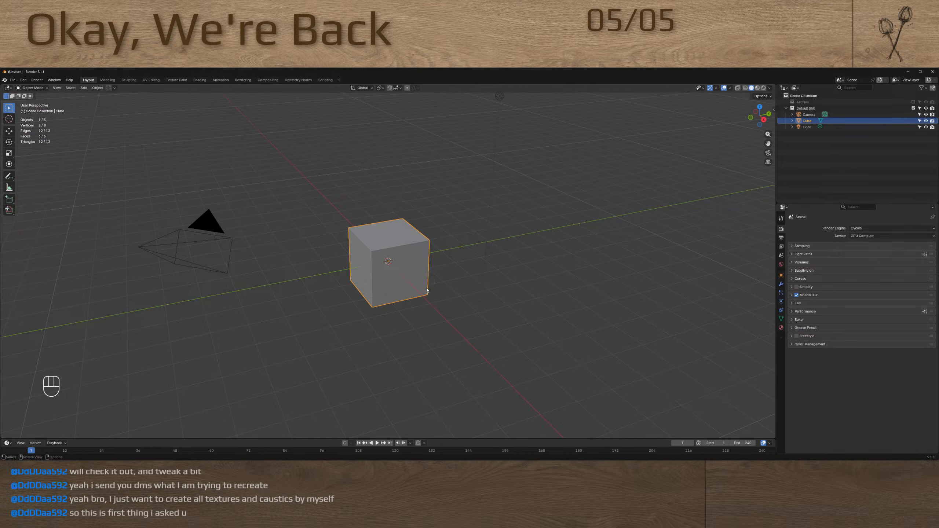
click(4, 80)
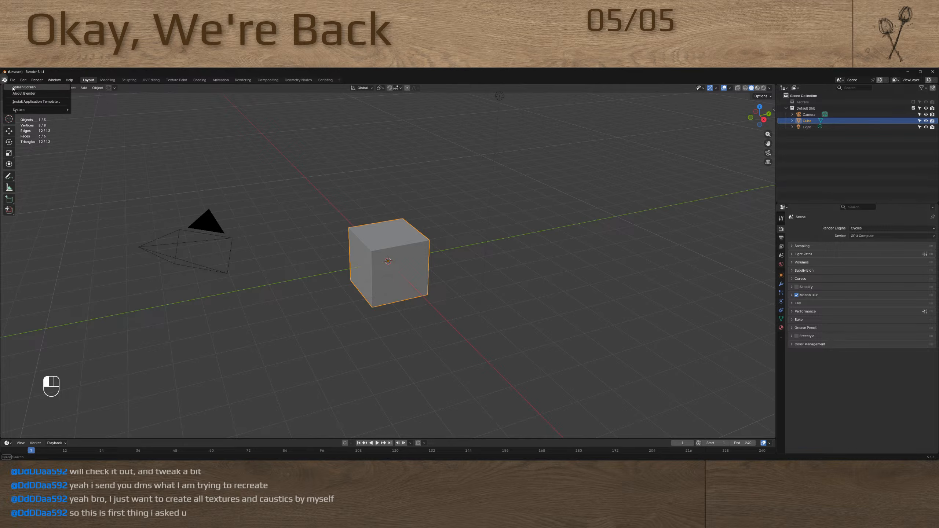
click(25, 86)
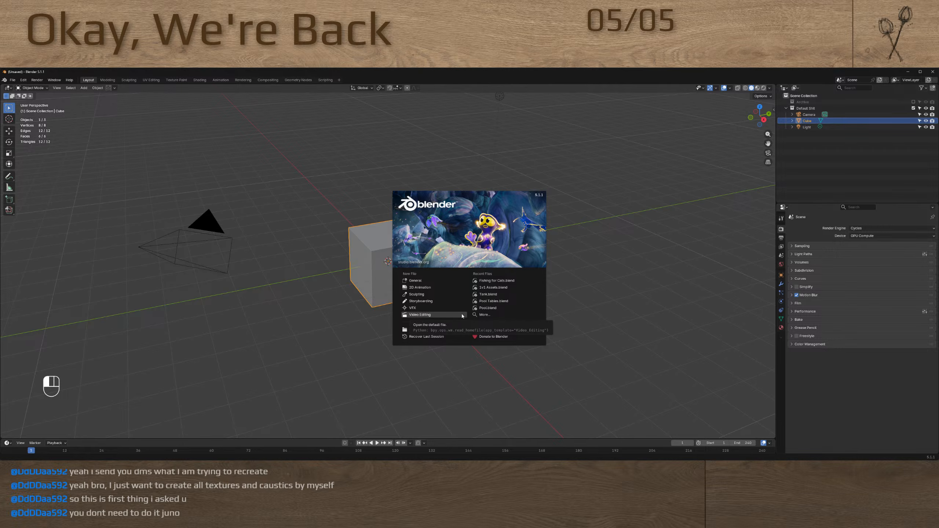
click(482, 283)
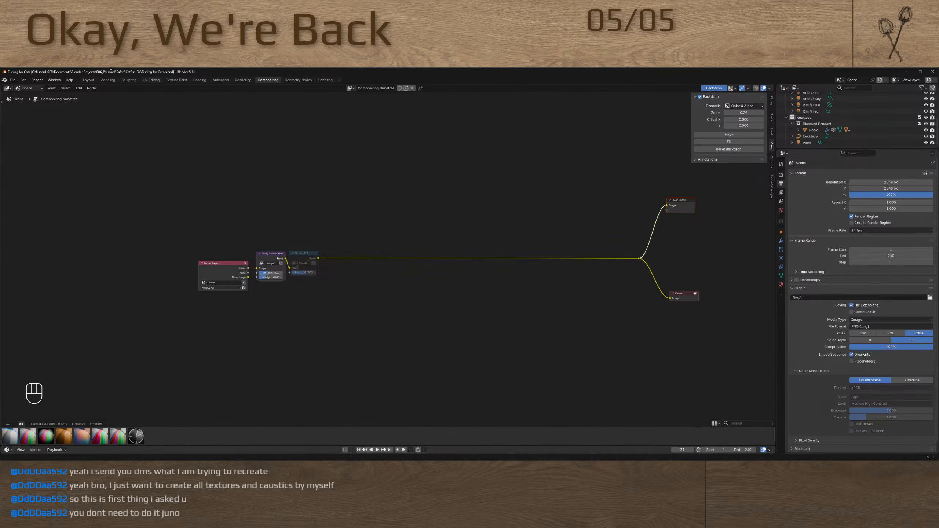
Show the Layout workspace and copy the diamond pendant from the character's necklace, together with its hook
click(88, 80)
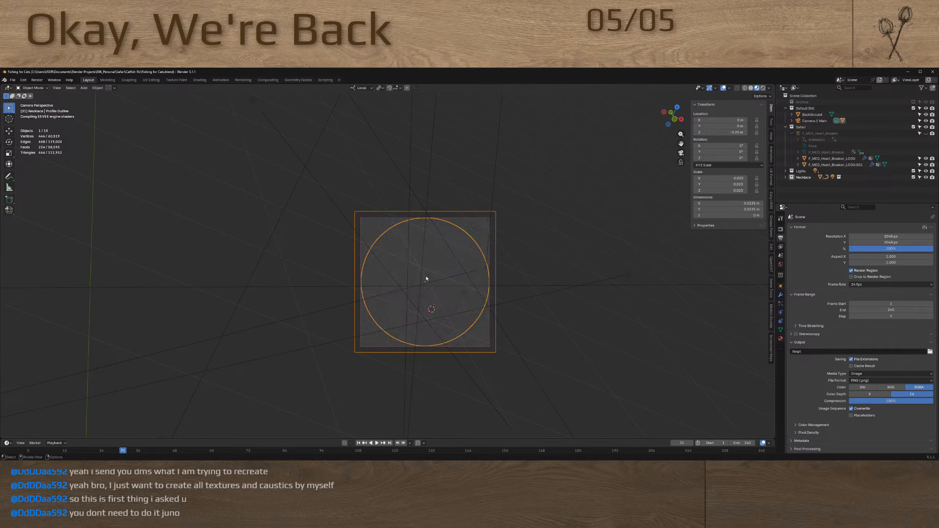
scroll(427, 284, up, 5)
key(KP_Decimal)
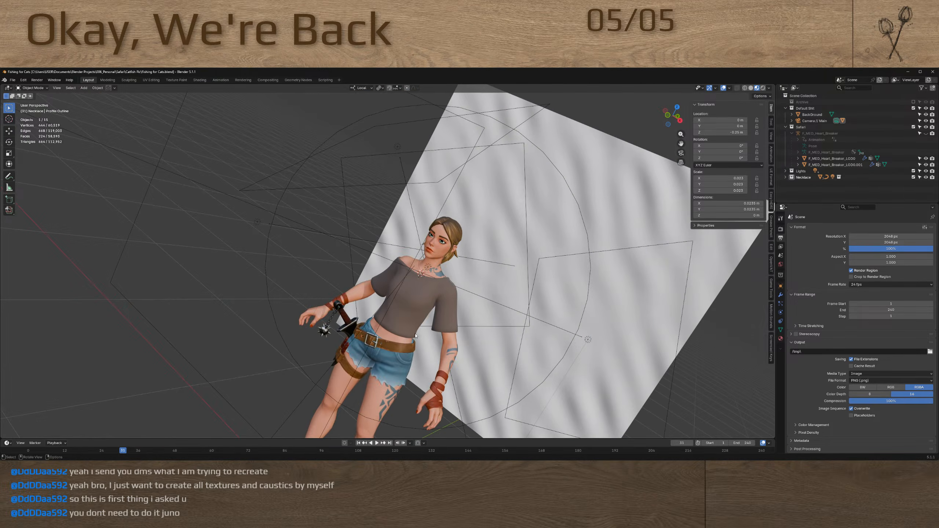
scroll(467, 256, up, 5)
click(467, 290)
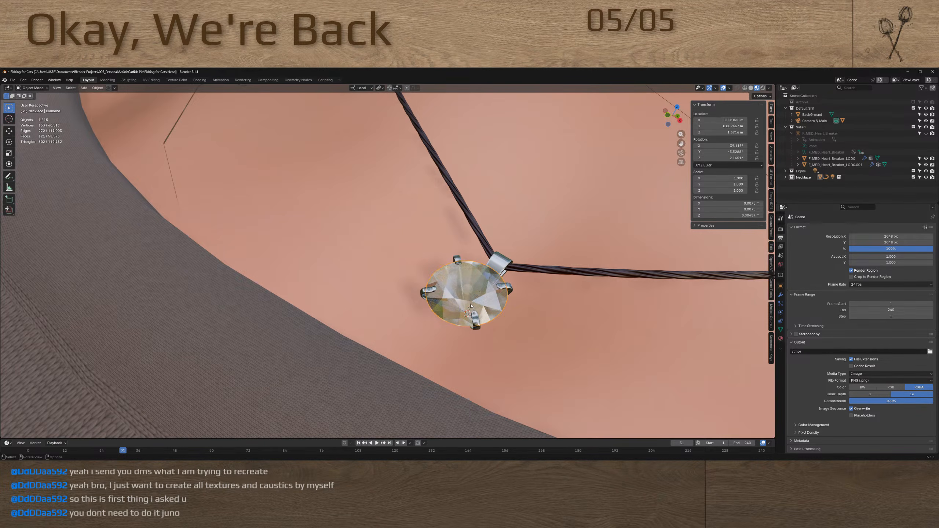
key(ctrl+c)
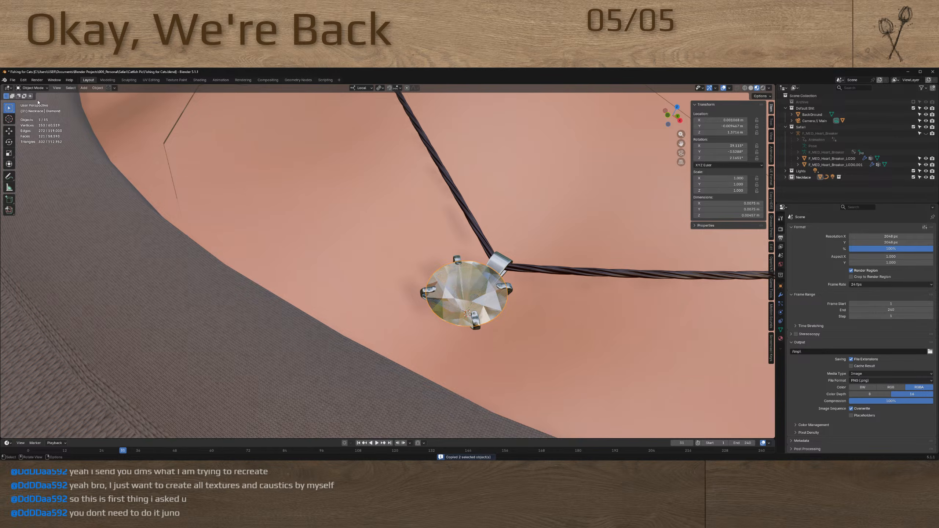
Start a new General file and delete all of its default objects
click(4, 81)
click(18, 88)
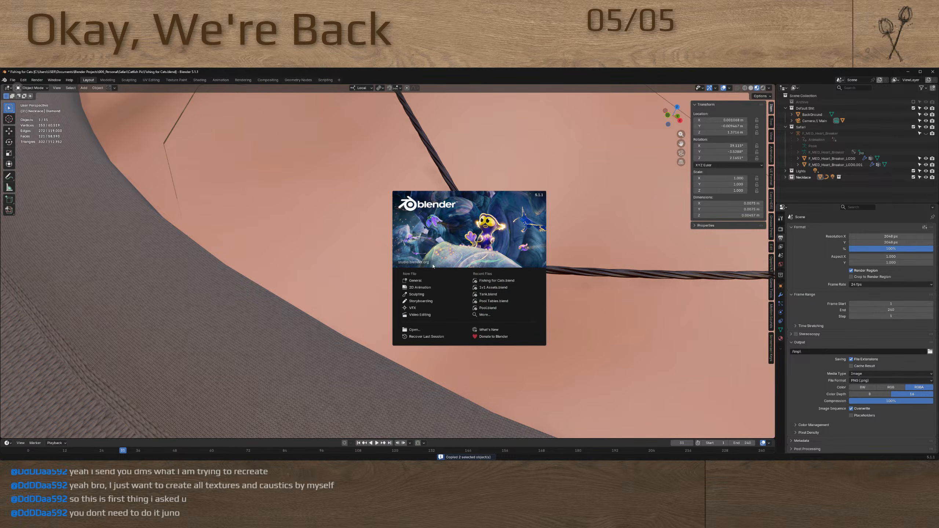
click(414, 279)
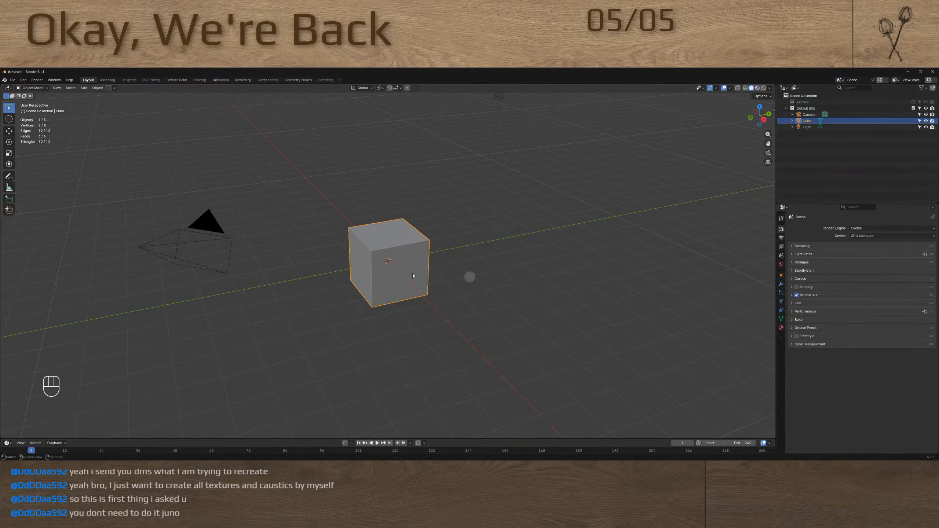
click(413, 276)
key(a)
key(x)
click(410, 270)
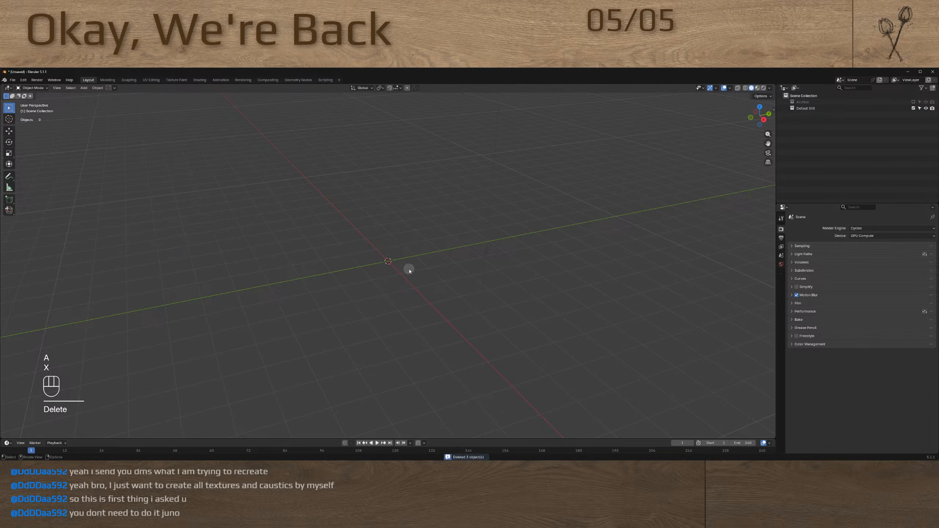
Paste the copied diamond and hook into the empty scene and clear their location, rotation and scale
key(ctrl+v)
mouse_move(408, 269)
middle_down()
mouse_move(386, 223)
mouse_move(410, 251)
middle_up()
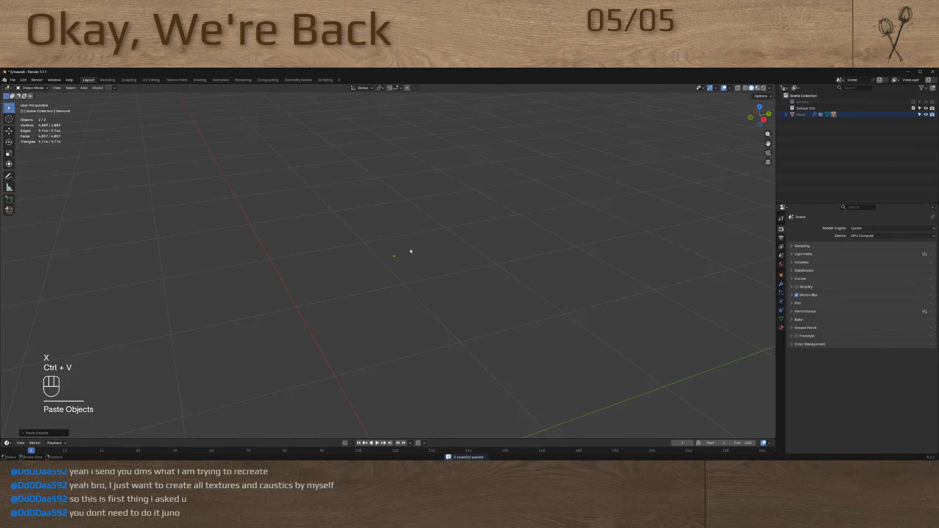
drag(378, 240, 428, 282)
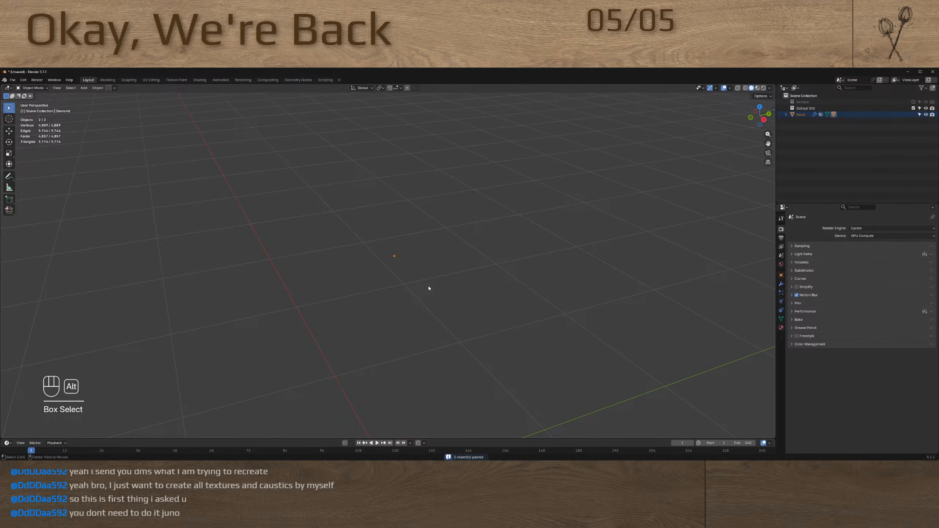
key(alt+g)
key(alt+r)
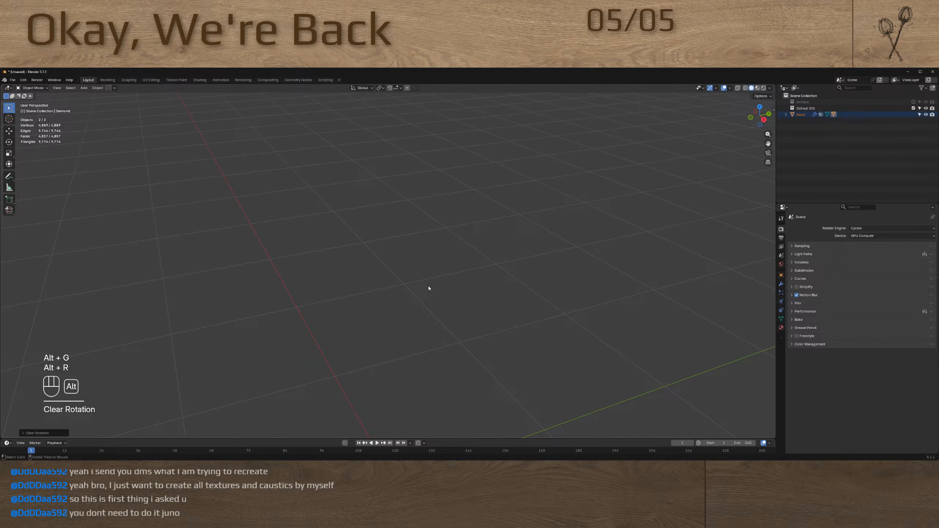
key(alt+s)
Set the pasted objects' origins to the center of mass (volume) and clear their location
middle_drag(429, 288, 397, 372)
right_click(397, 370)
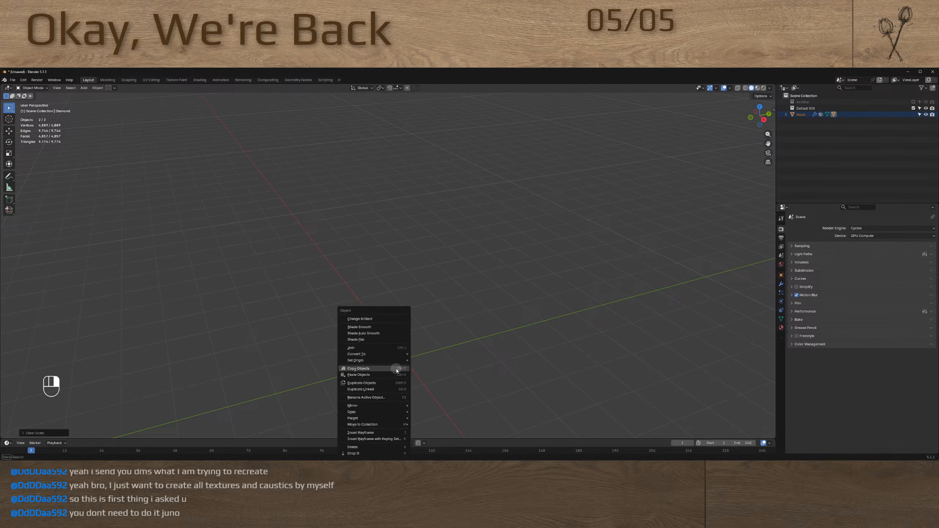
mouse_move(398, 356)
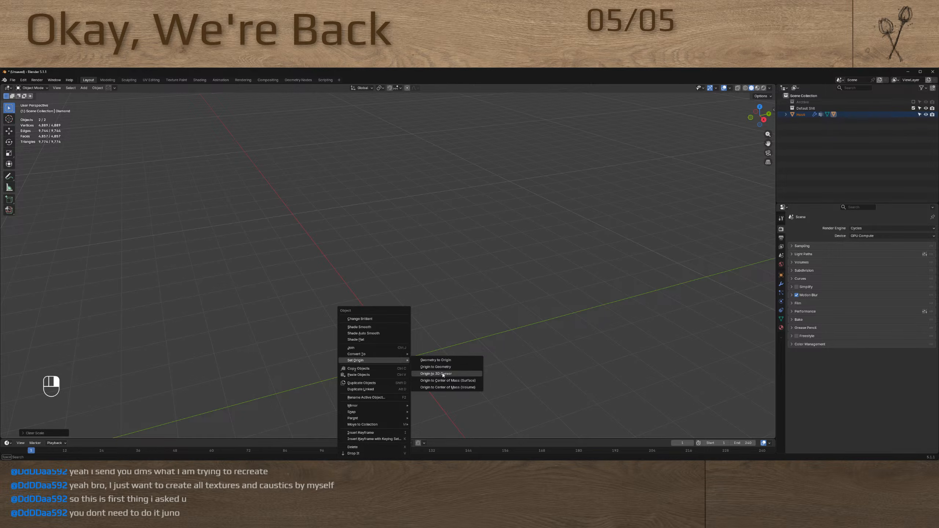
click(461, 388)
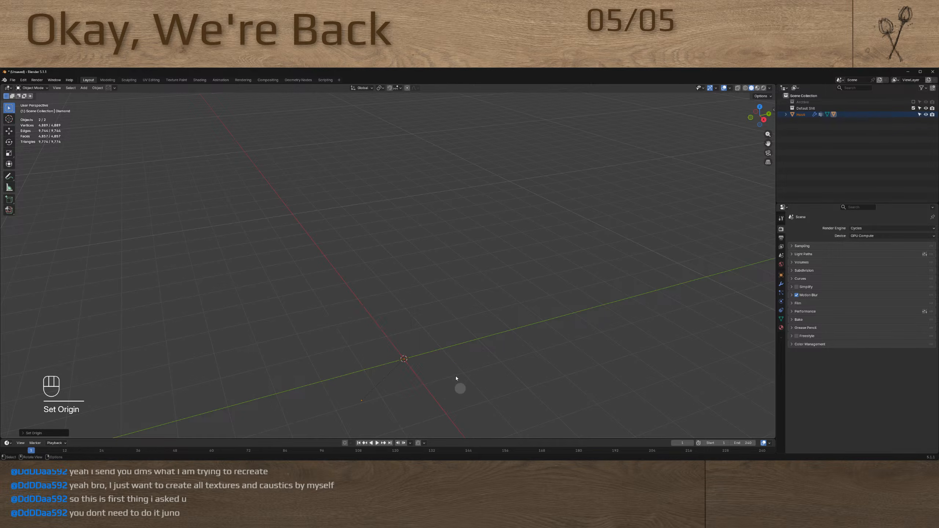
key(alt)
key(alt+g)
scroll(409, 361, up, 20)
scroll(405, 329, up, 5)
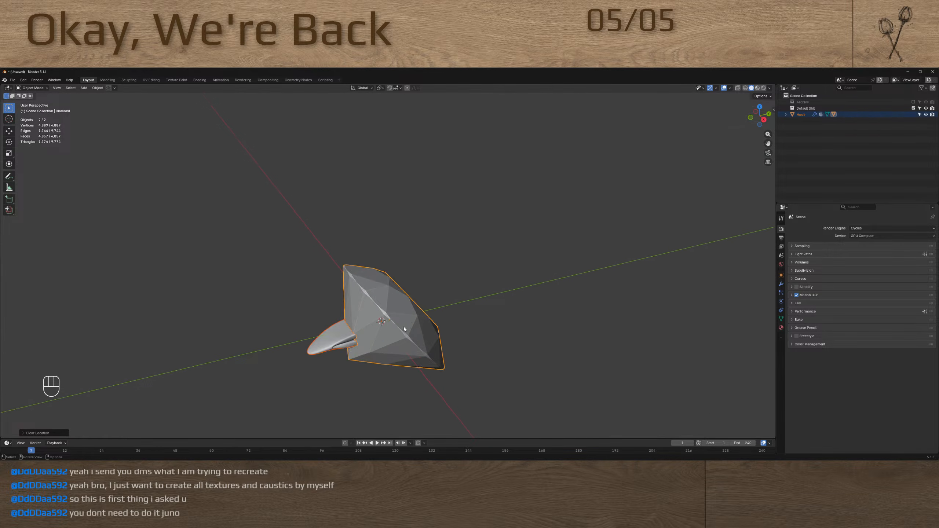
Expand the hook's hierarchy in the outliner and move the Diamond out of it into the Scene Collection
middle_drag(405, 329, 388, 315)
click(406, 351)
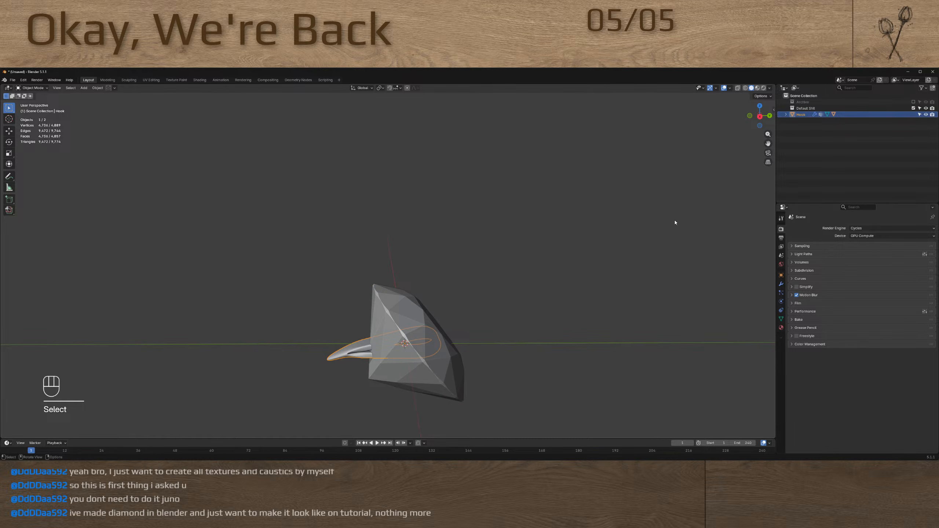
click(786, 115)
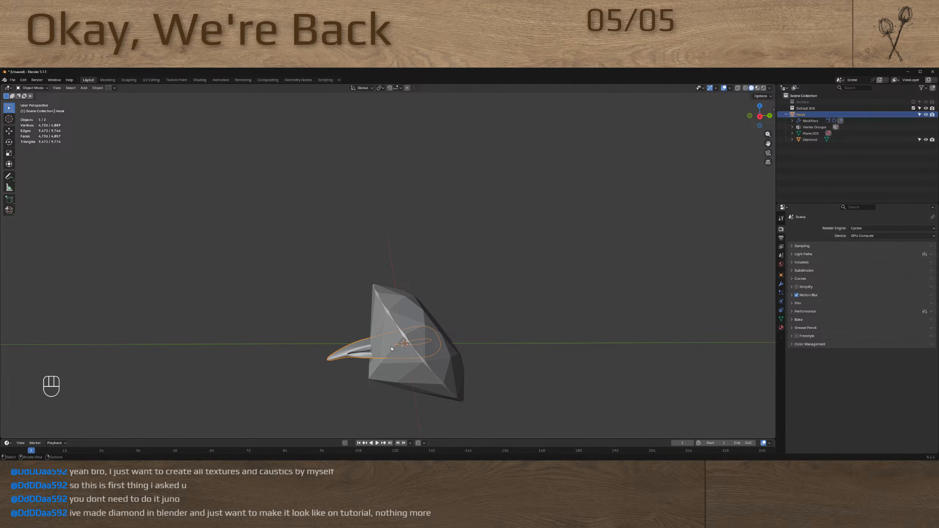
key(BackSpace)
click(441, 351)
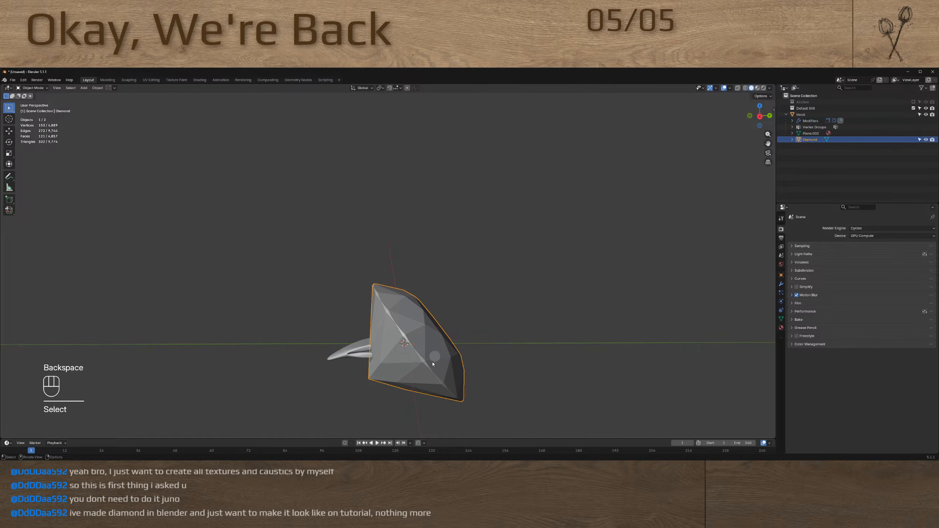
drag(800, 141, 801, 95)
click(342, 358)
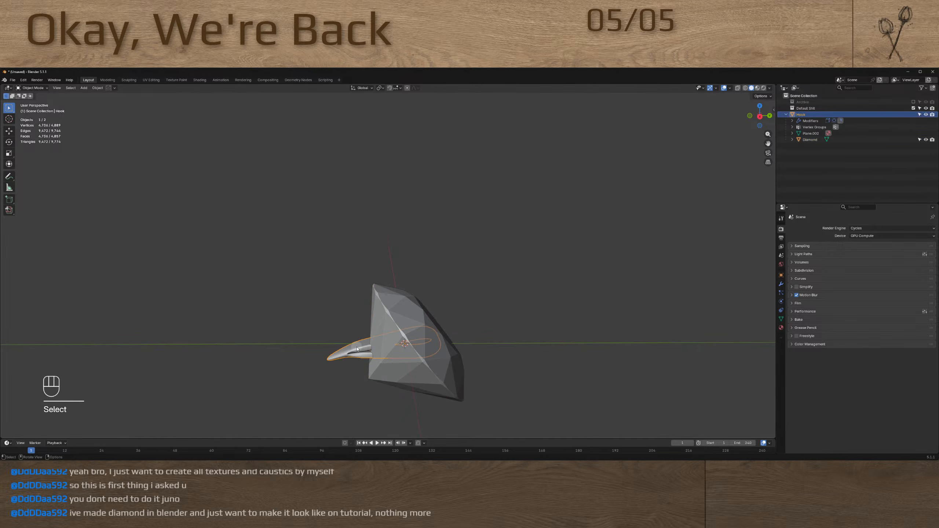
shift+drag(808, 141, 807, 151)
Delete the hook object and clear the diamond's rotation
click(366, 350)
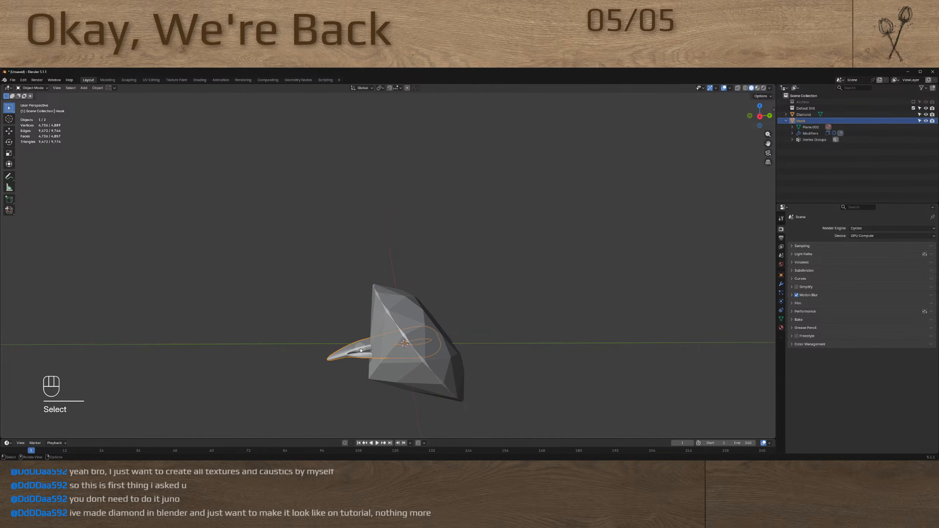
key(BackSpace)
key(x)
click(394, 347)
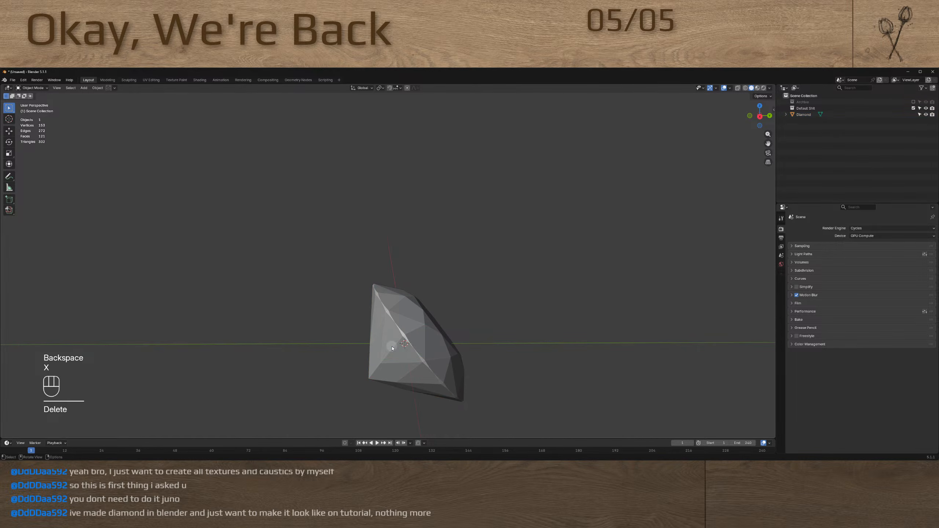
click(440, 351)
key(alt+r)
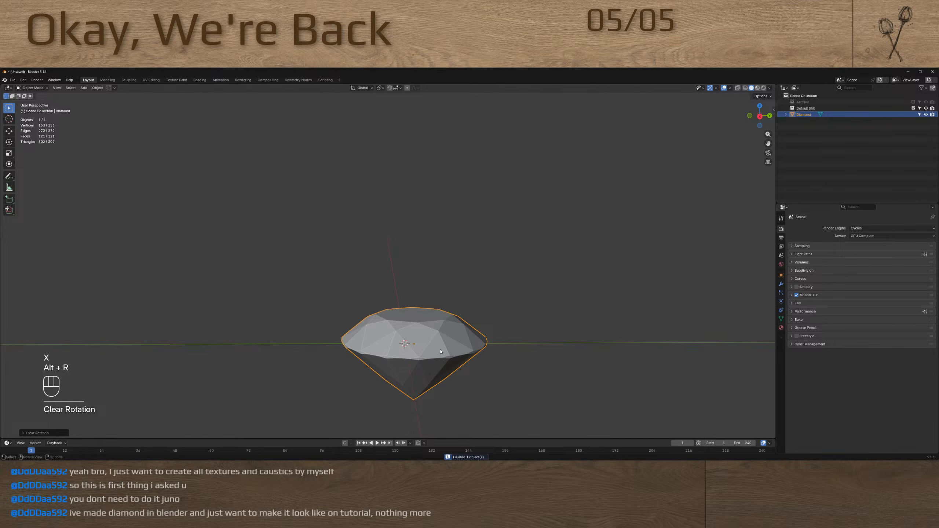
Put the diamond into Edit Mode and examine its facets and edge layout from above and from the side
middle_drag(408, 360, 407, 285)
scroll(374, 359, up, 3)
scroll(379, 311, up, 4)
scroll(385, 309, down, 2)
scroll(407, 309, down, 2)
key(Tab)
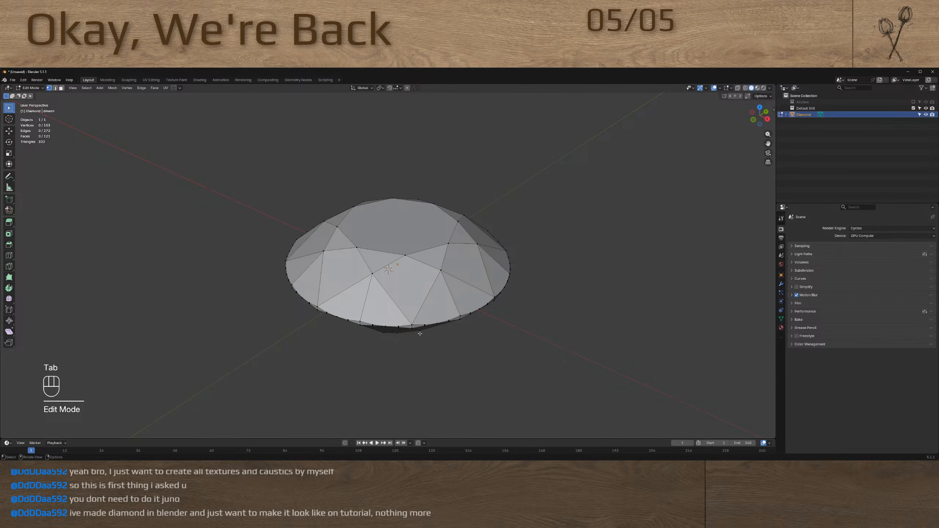
scroll(416, 314, up, 5)
scroll(411, 296, down, 4)
middle_drag(410, 291, 389, 296)
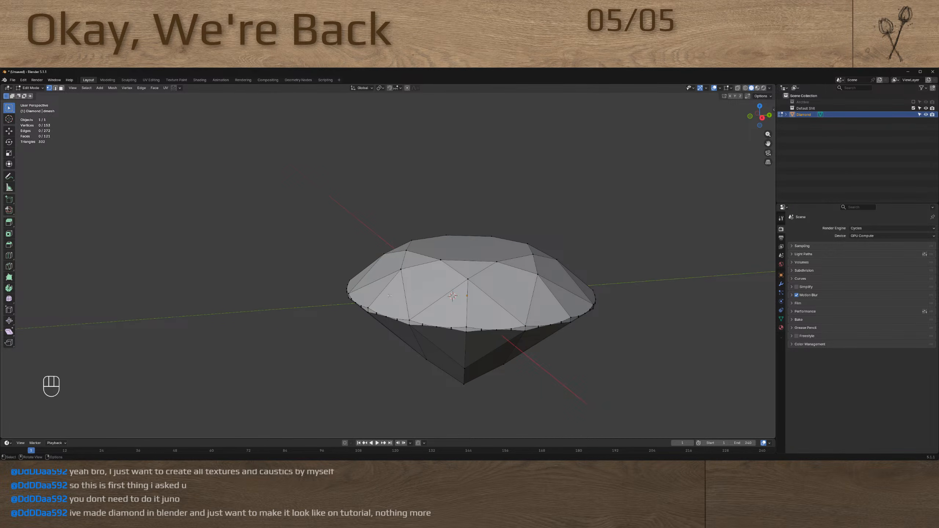
scroll(436, 293, down, 3)
scroll(443, 291, up, 5)
scroll(456, 287, down, 4)
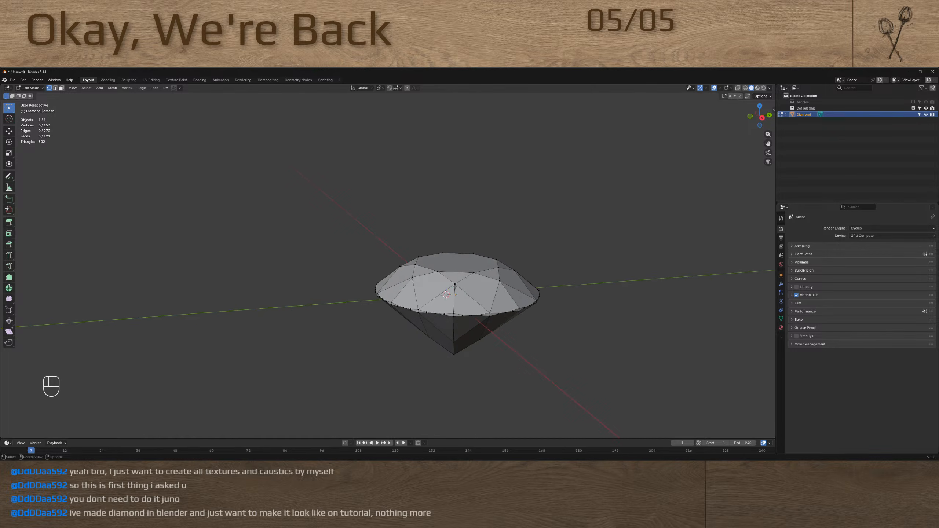
middle_drag(472, 286, 460, 285)
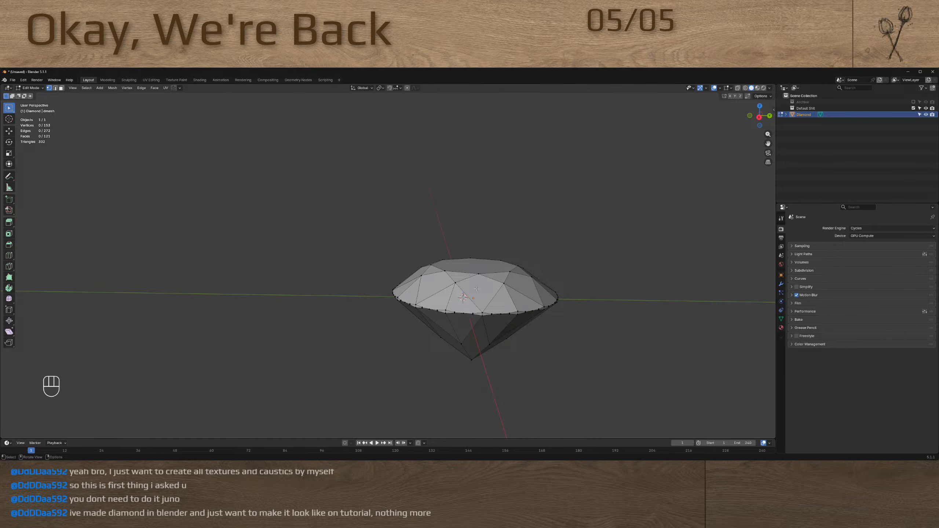
Select the diamond's entire mesh and switch to the UV Editing workspace
key(a)
click(151, 80)
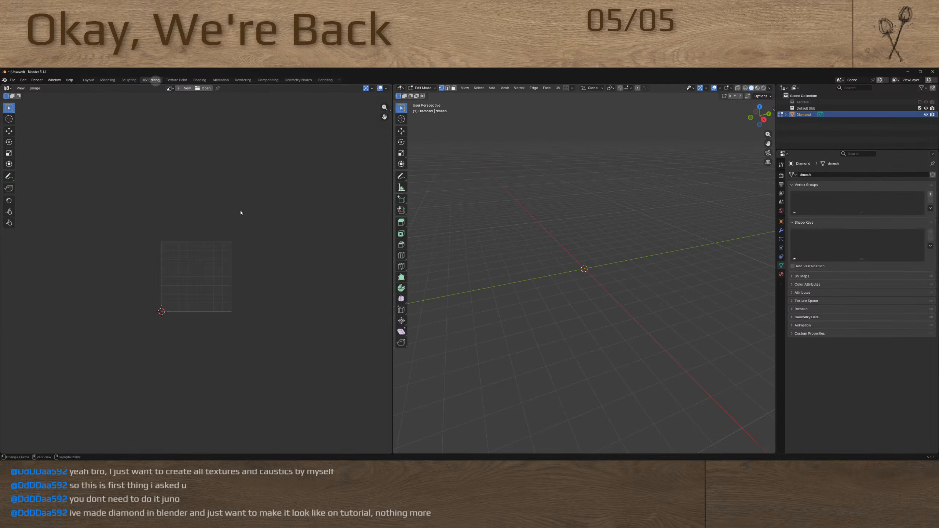
scroll(185, 305, up, 5)
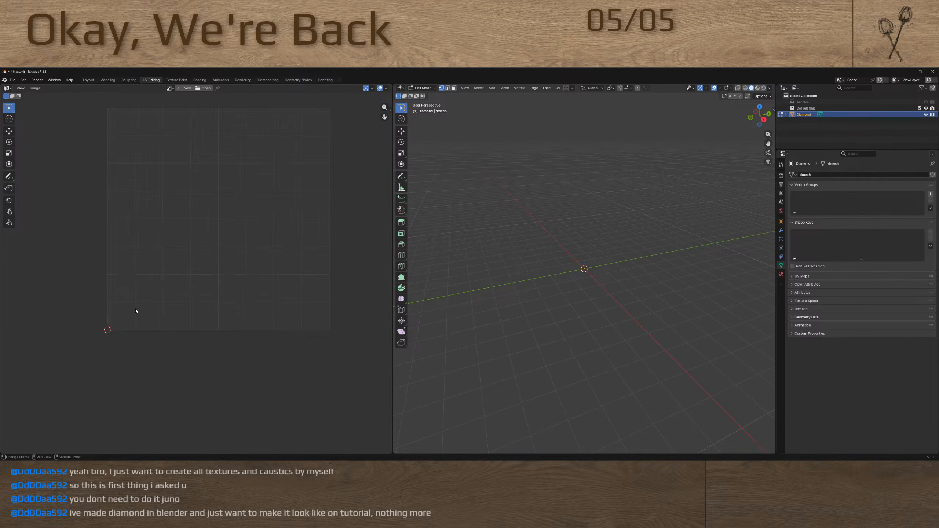
Switch to face selection and pick individual facets on the diamond's crown to check for their UVs
scroll(576, 271, up, 10)
scroll(561, 304, up, 8)
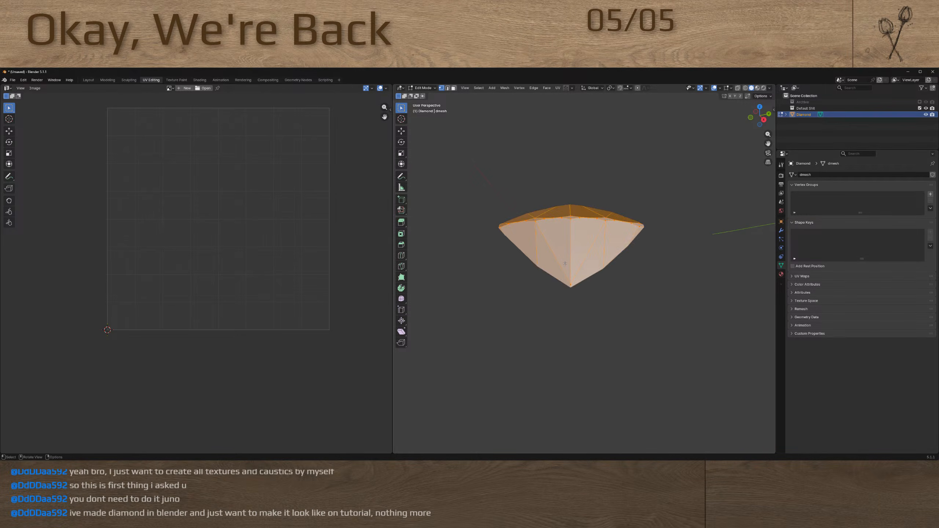
scroll(566, 256, down, 2)
right_click(566, 263)
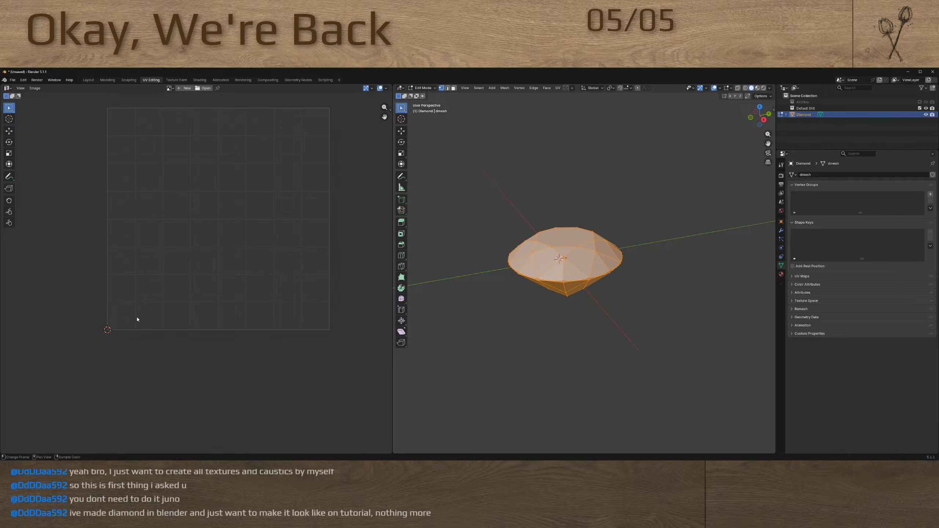
click(560, 297)
key(3)
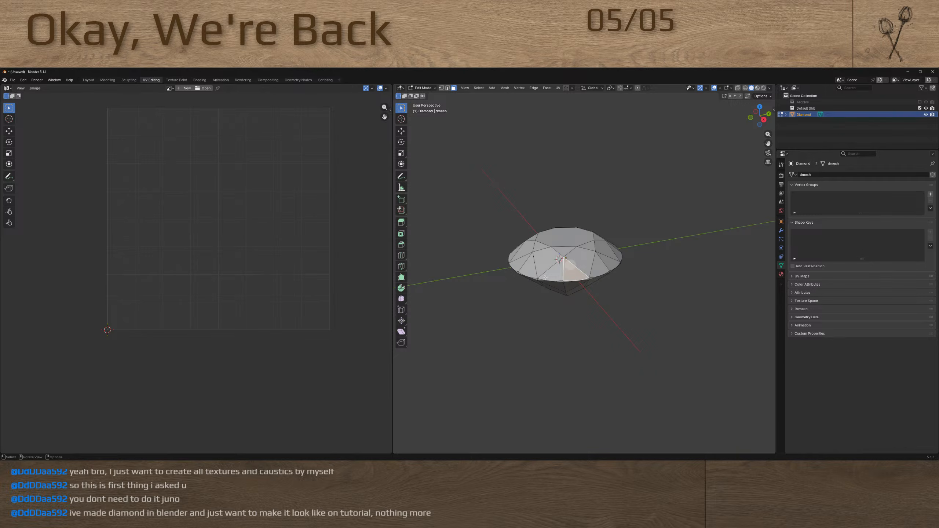
click(547, 267)
scroll(180, 233, down, 3)
scroll(168, 205, up, 3)
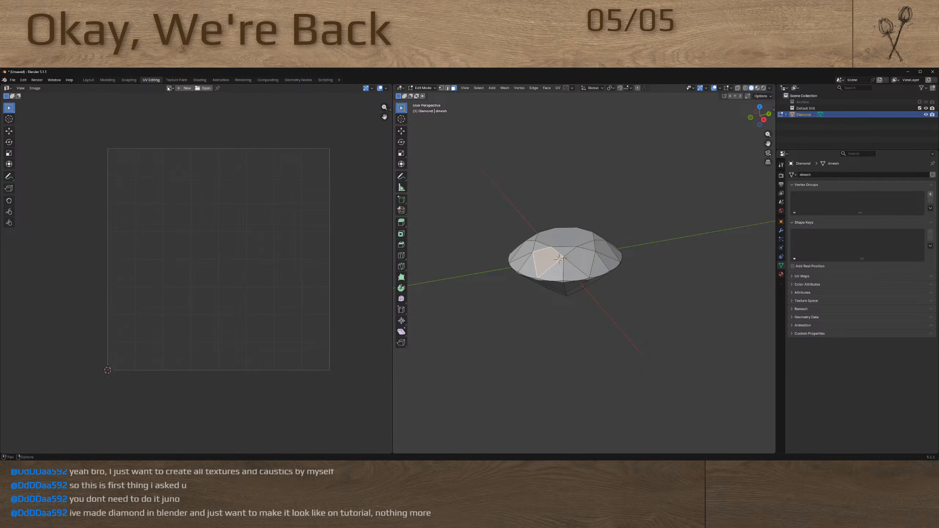
Unwrap the diamond's entire mesh with Unwrap Angle Based and check a single facet's UV island
click(129, 80)
click(150, 80)
scroll(541, 217, down, 2)
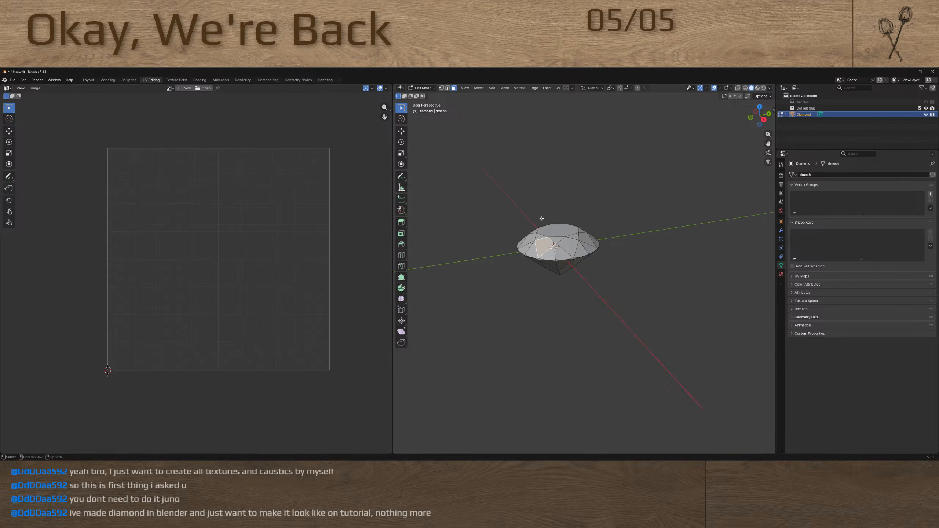
scroll(561, 247, up, 4)
click(577, 245)
key(a)
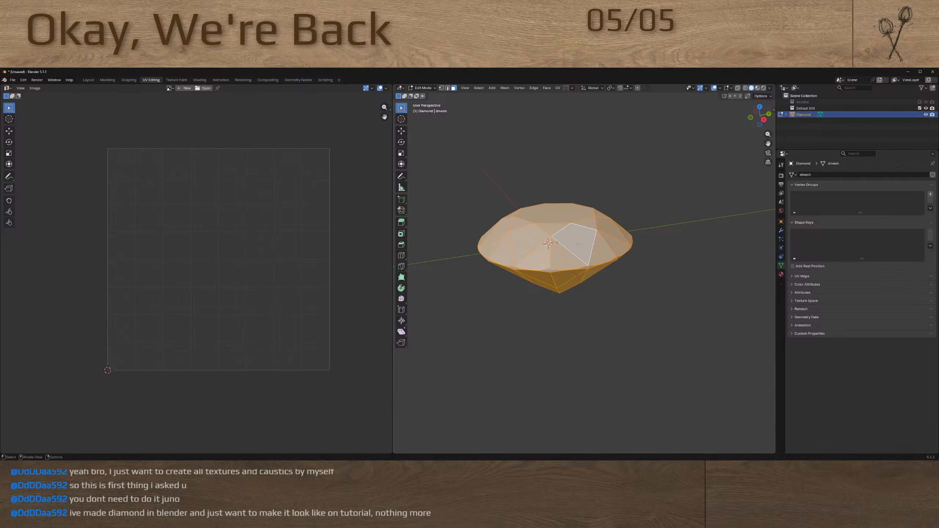
key(u)
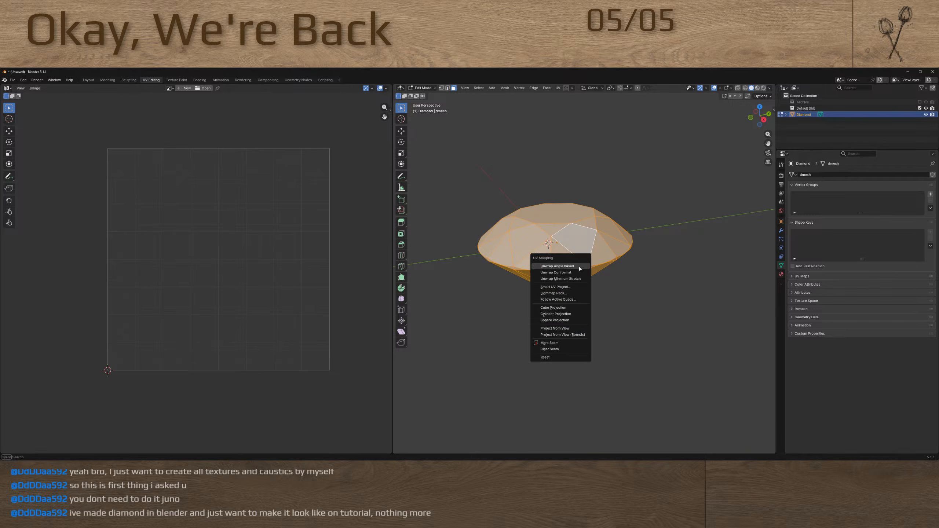
click(578, 266)
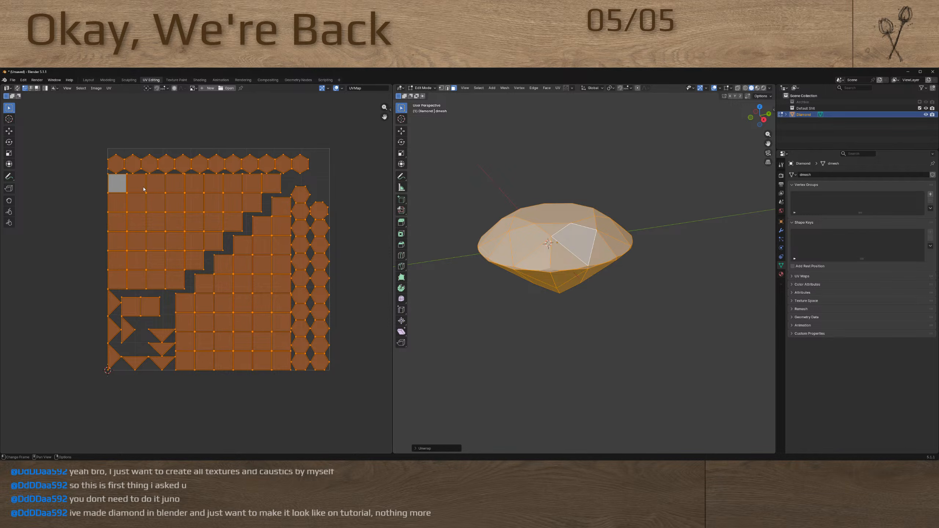
click(587, 255)
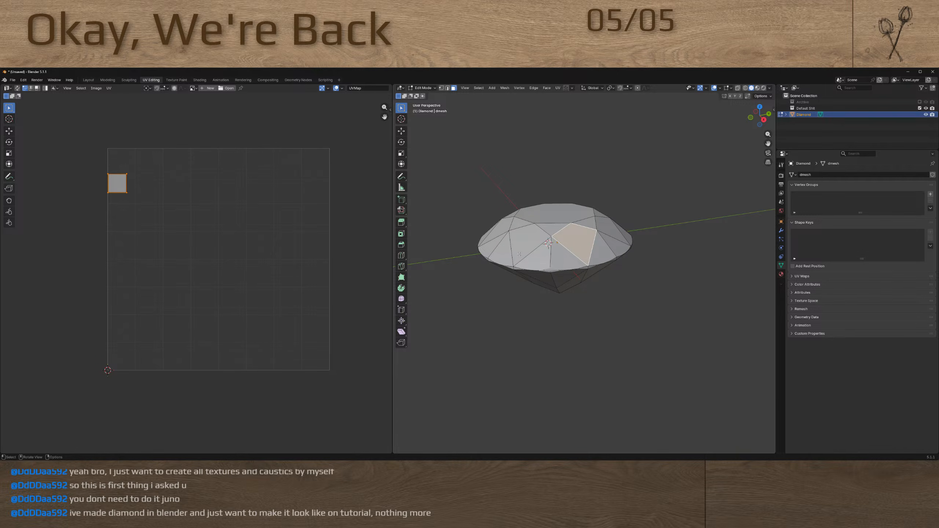
click(569, 296)
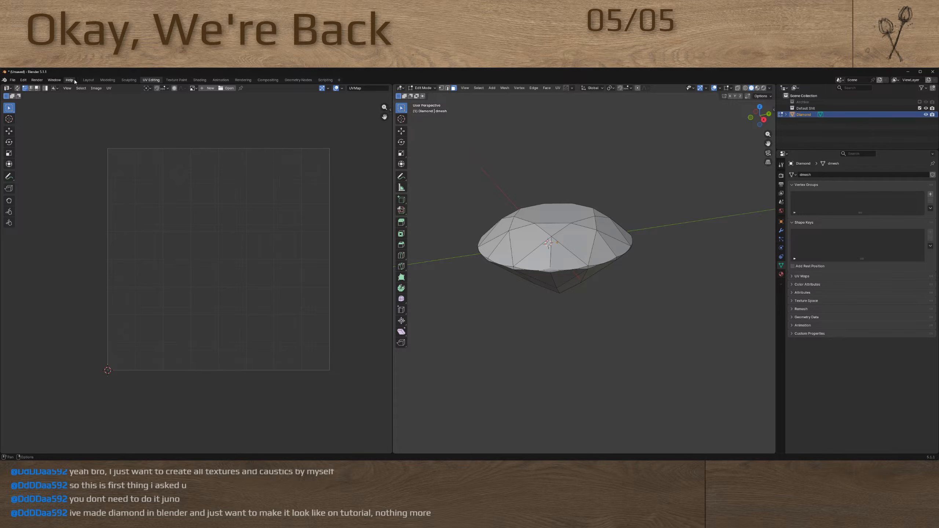
Return to the Layout workspace and scale the diamond up freehand about 12 times
click(88, 80)
scroll(360, 169, down, 12)
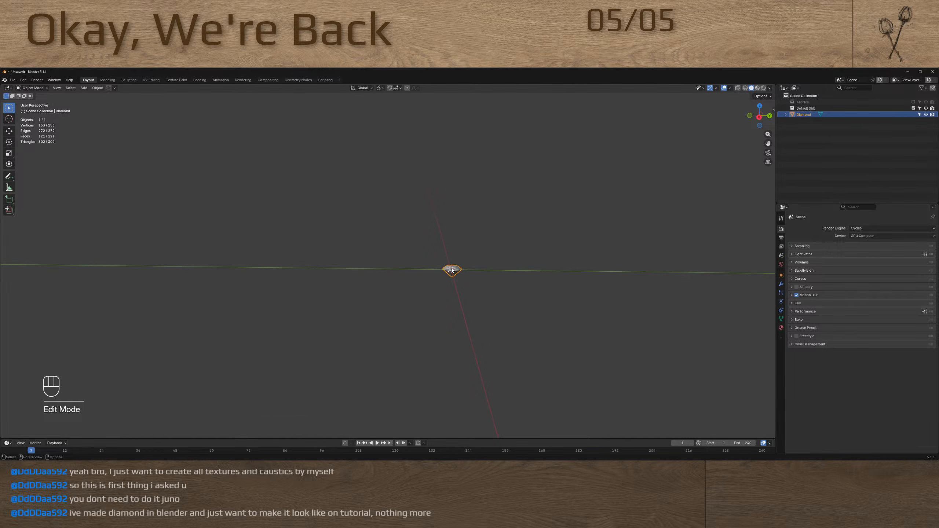
key(a)
key(s)
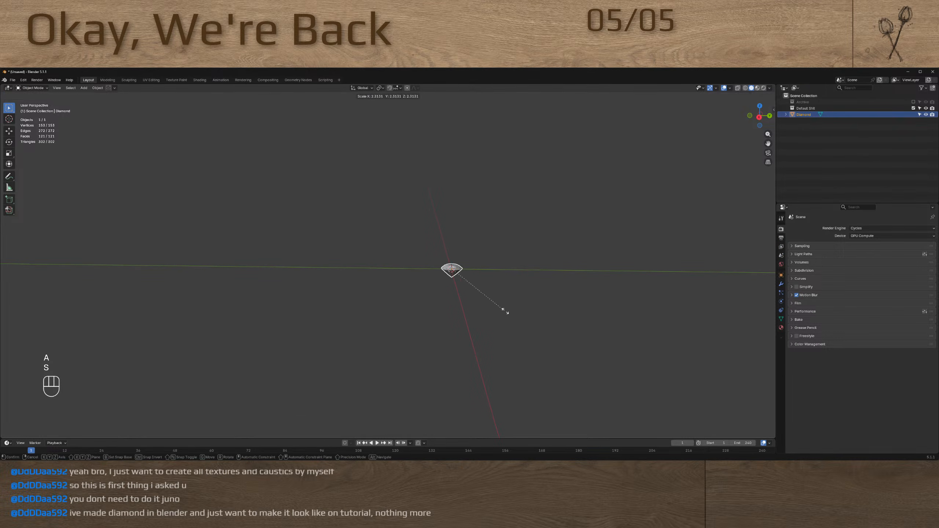
click(743, 412)
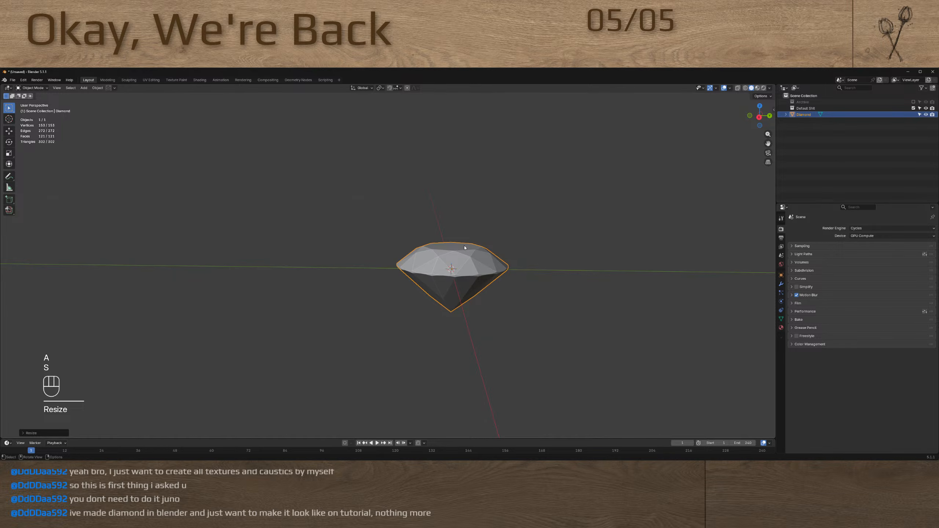
Show the diamond's transform values and set its X, Y and Z dimensions to 1.28 m
scroll(470, 268, down, 10)
key(n)
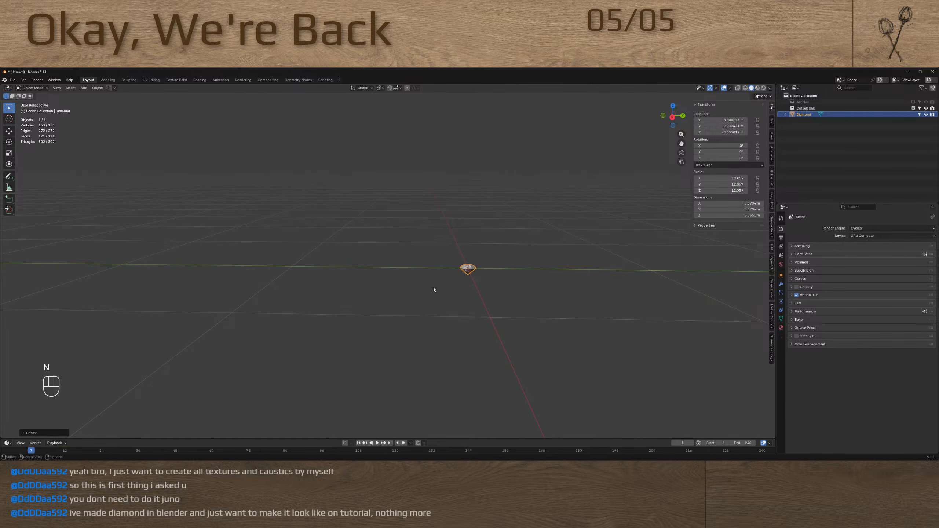
drag(447, 250, 463, 267)
drag(744, 215, 744, 203)
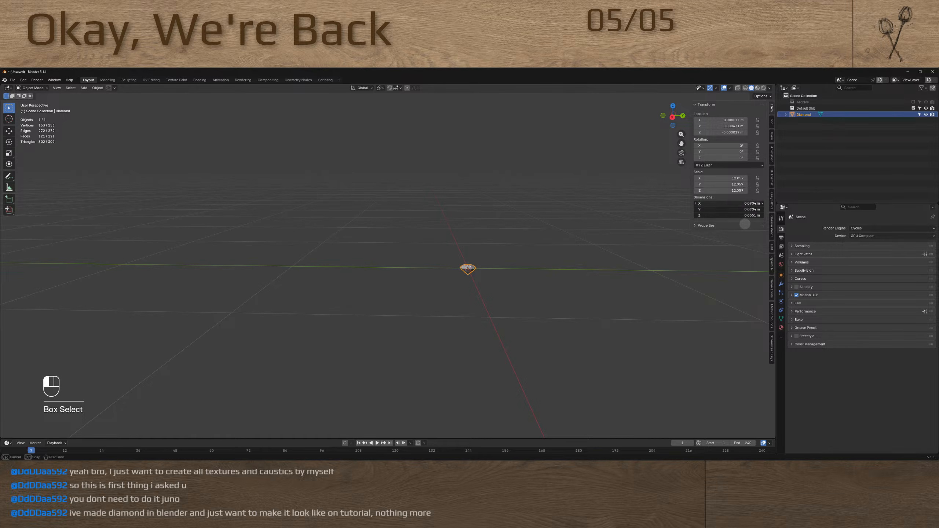
text(1.28)
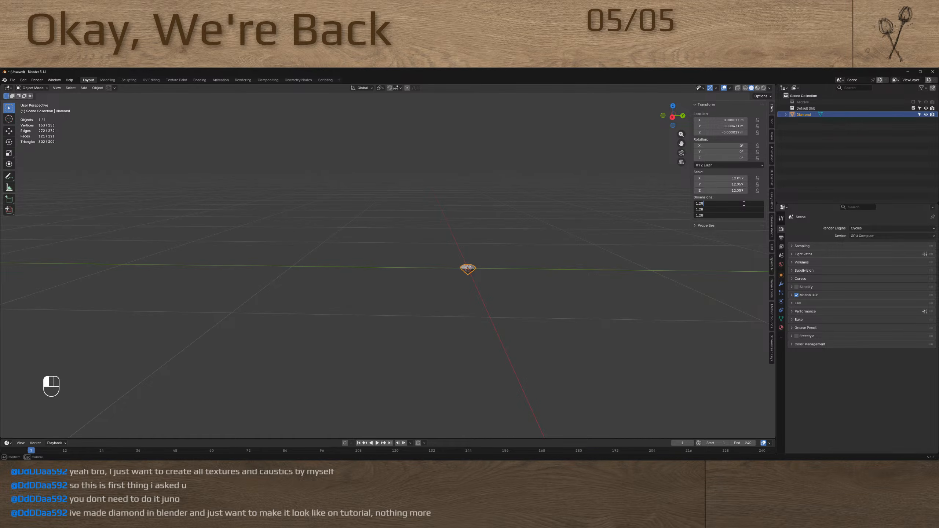
key(Return)
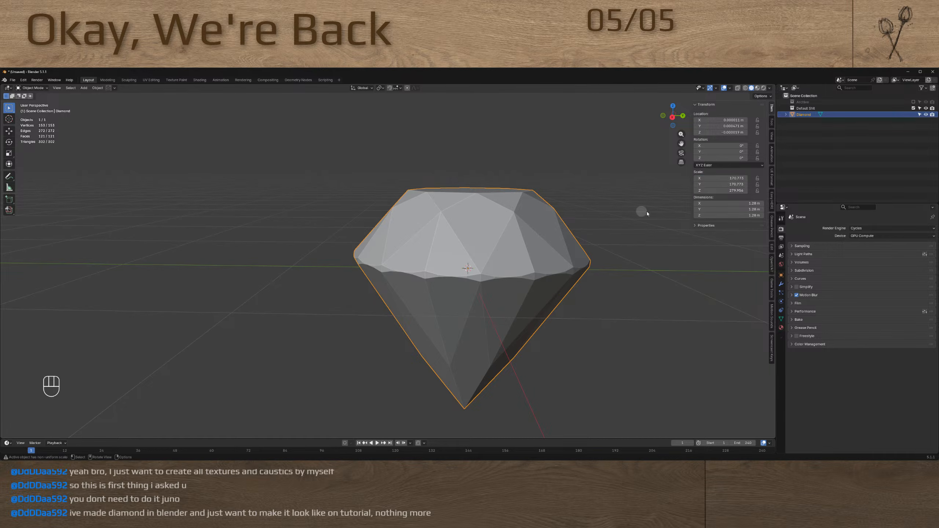
Clear the diamond's scale and enter the copied value 170.773 as a uniform X, Y and Z scale
click(627, 227)
key(alt+s)
click(546, 261)
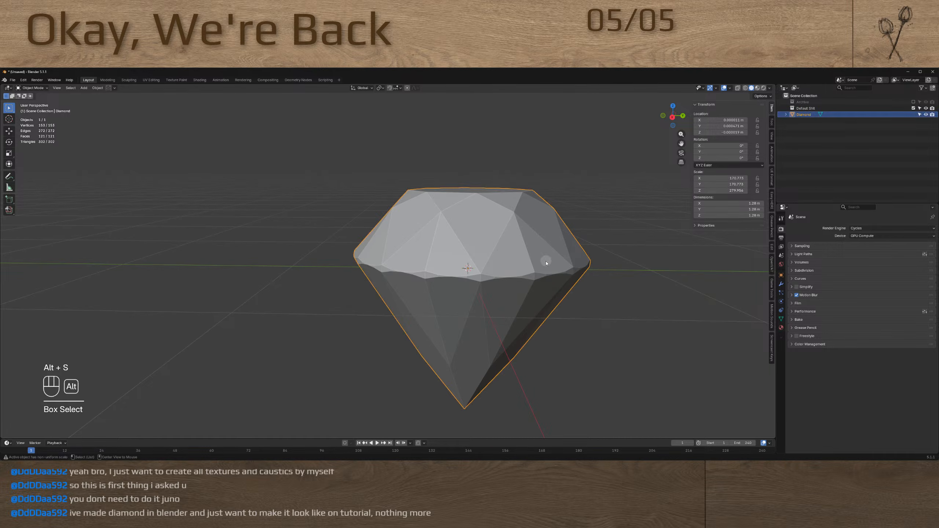
key(alt+s)
drag(736, 178, 733, 201)
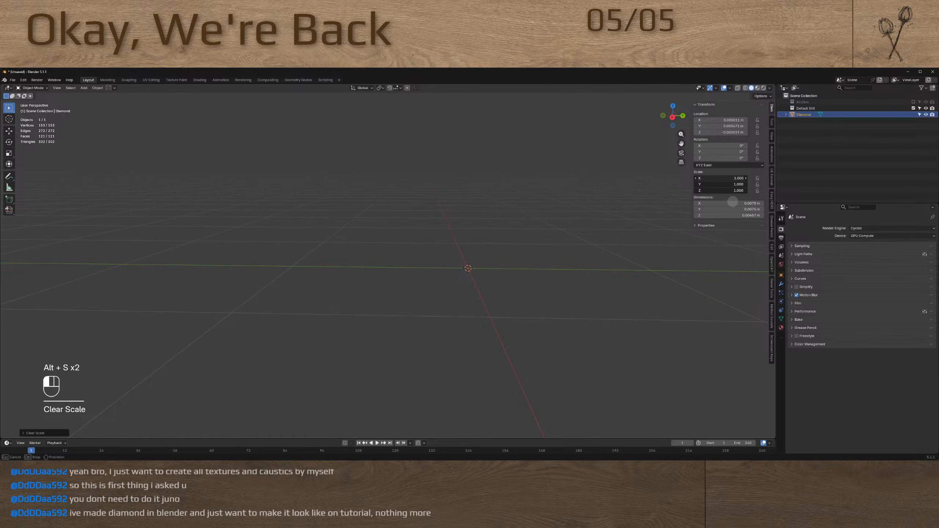
text(170.773)
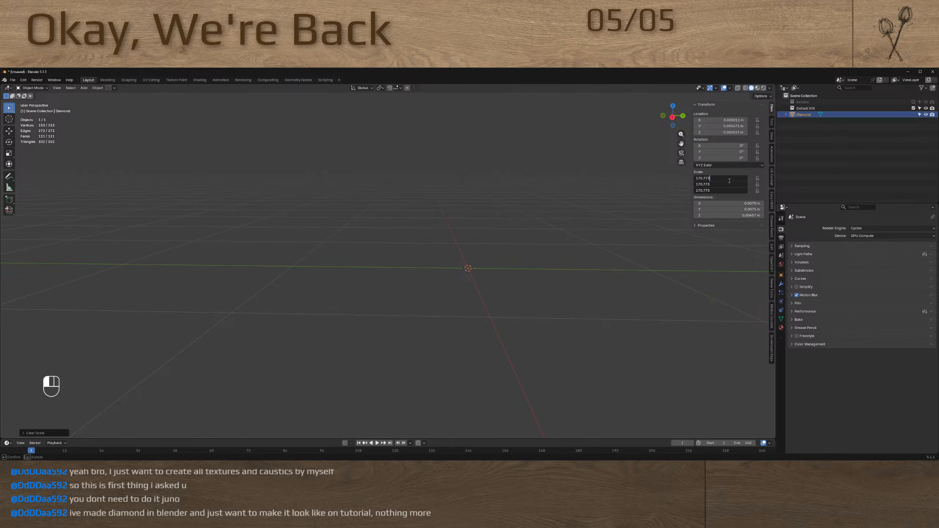
key(Return)
Apply the diamond's scale to its mesh
scroll(488, 242, up, 4)
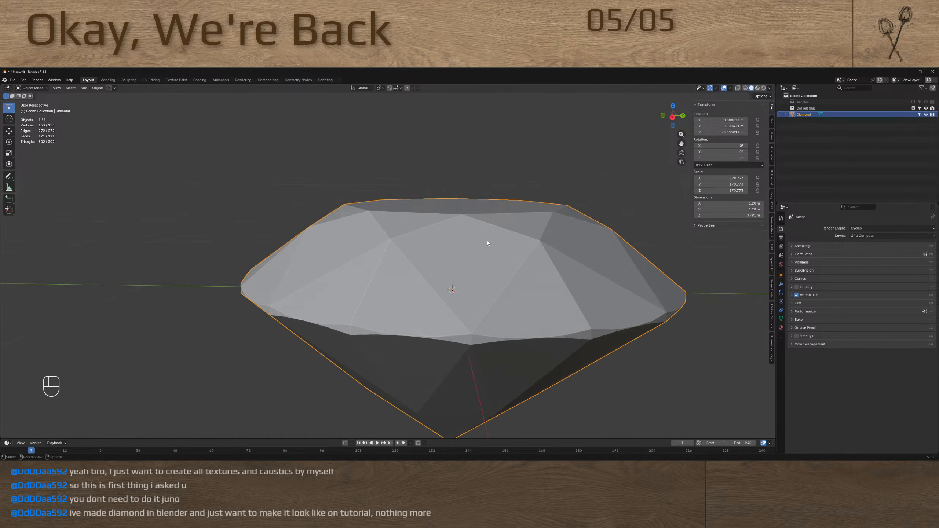
mouse_move(488, 241)
middle_down()
mouse_move(490, 268)
mouse_move(491, 246)
middle_up()
scroll(487, 266, down, 2)
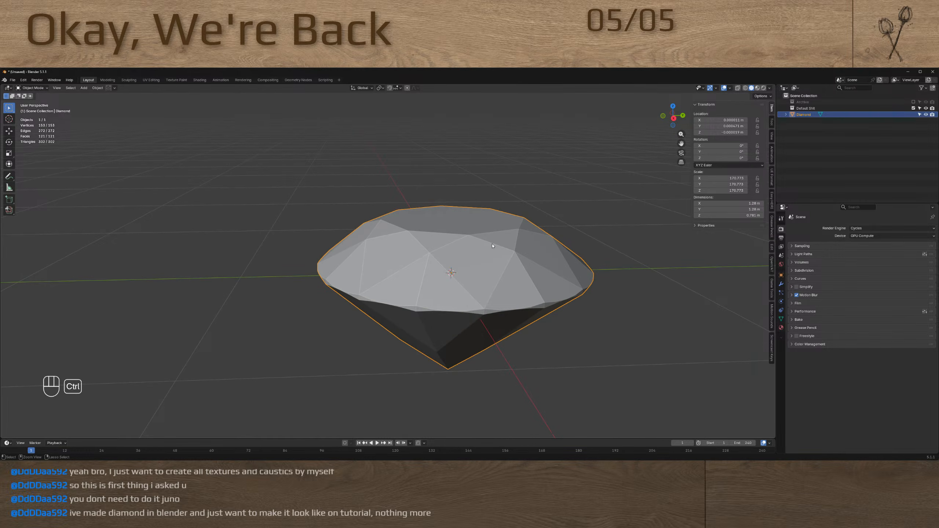
key(ctrl+a)
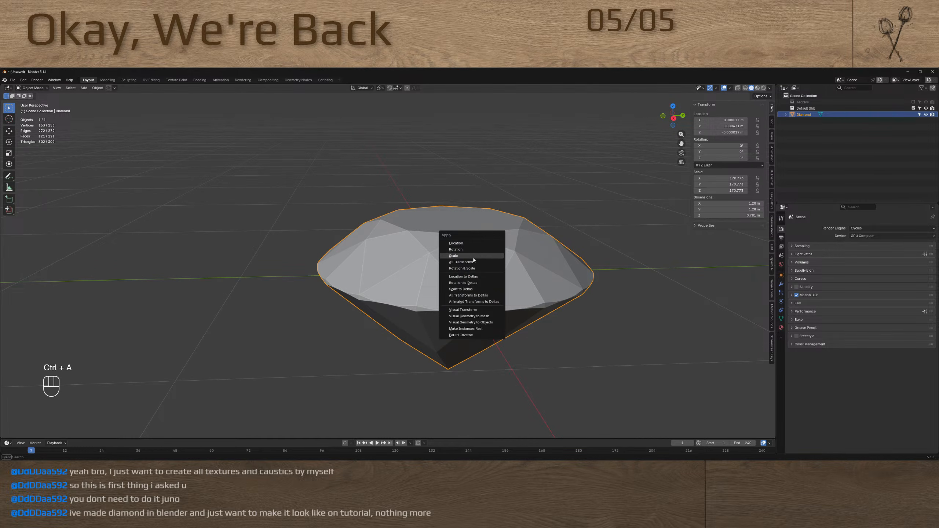
click(474, 259)
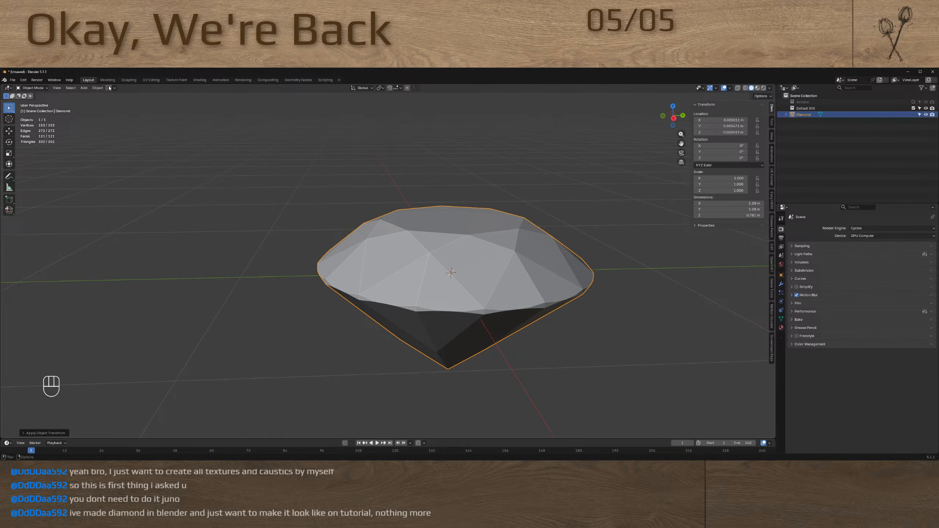
Start an FBX export into the Downloads folder and name the file SM_Diamond
key(F4)
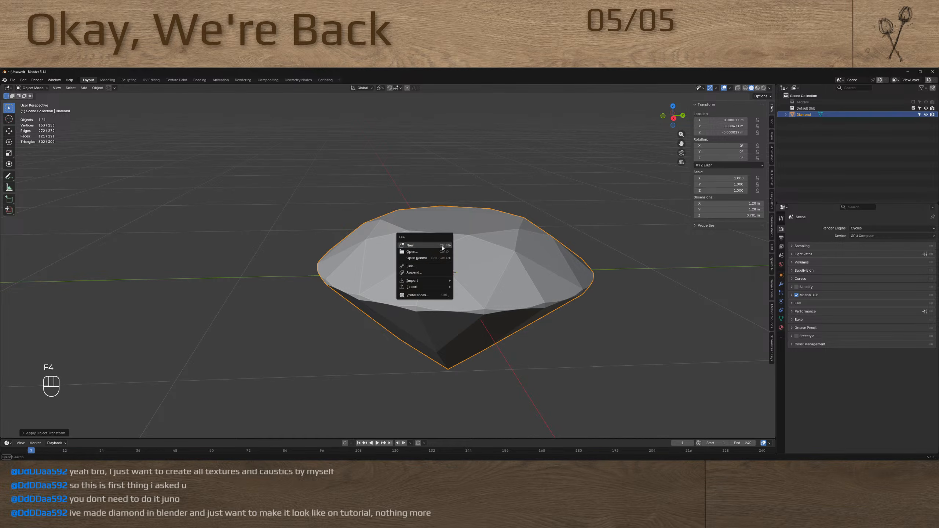
key(e)
key(f)
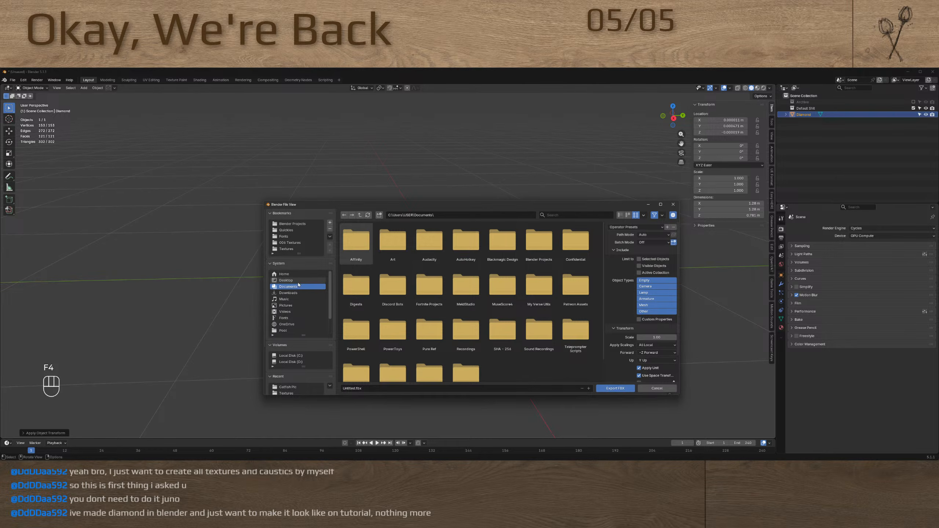
click(288, 293)
click(374, 388)
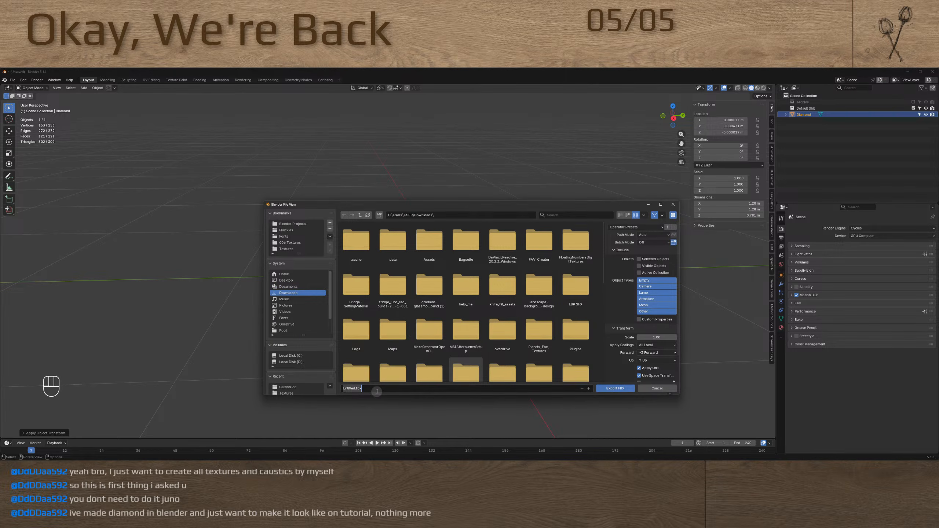
text(D)
key(BackSpace)
key(BackSpace)
key(BackSpace)
text(SM_Diamond)
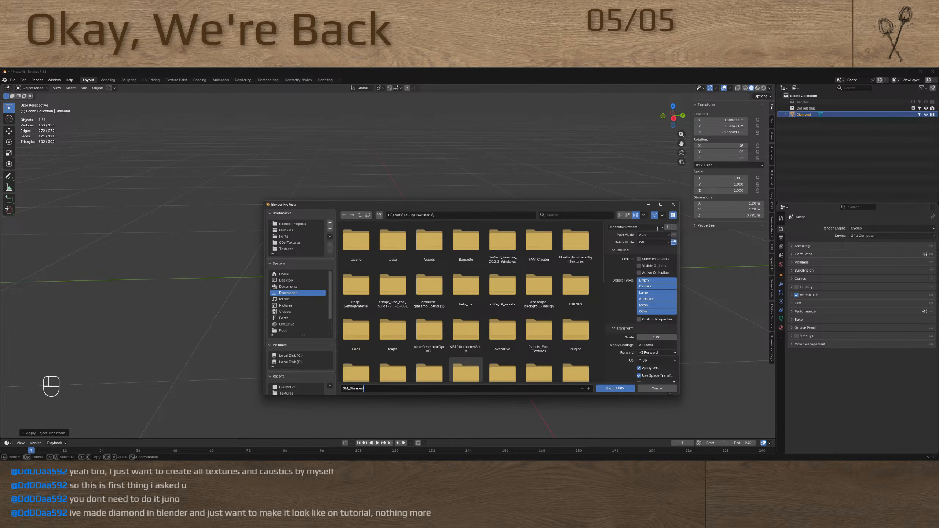
Load the UEFN Export No Textures preset and export the diamond as FBX
click(650, 227)
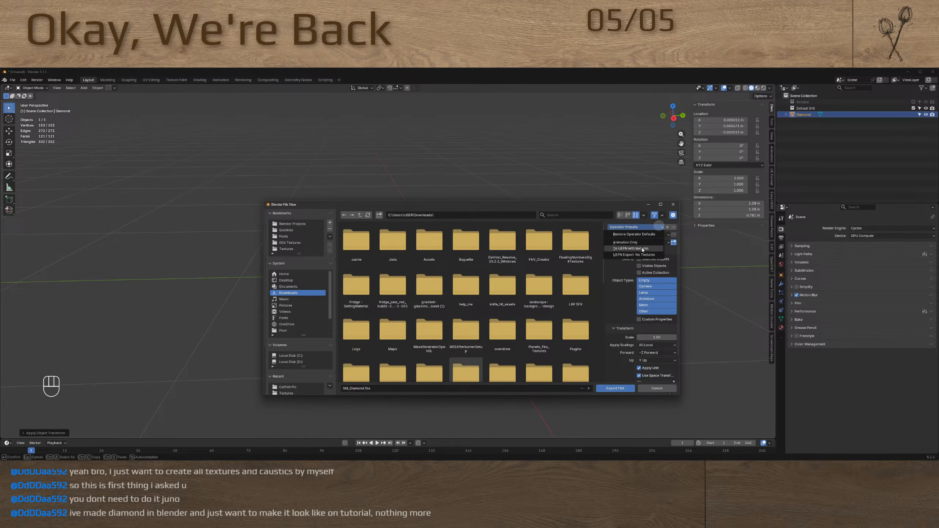
click(637, 254)
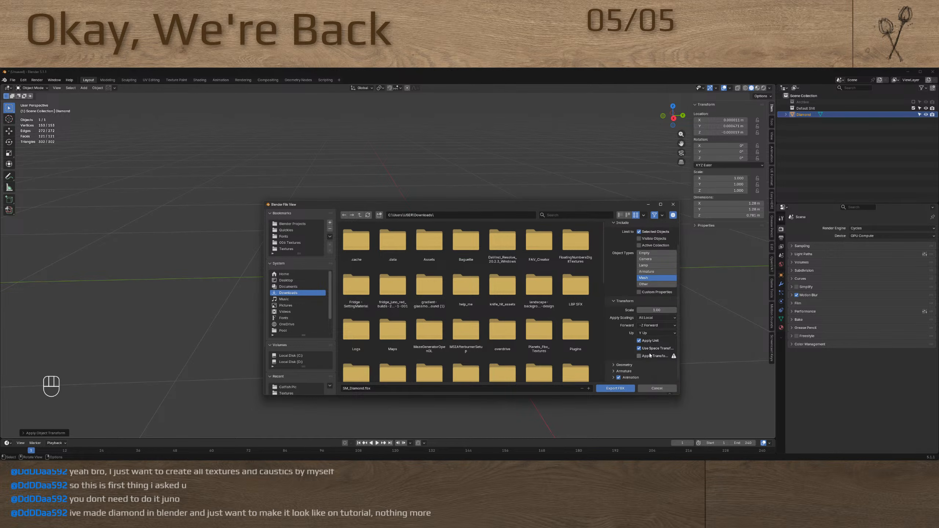
click(615, 388)
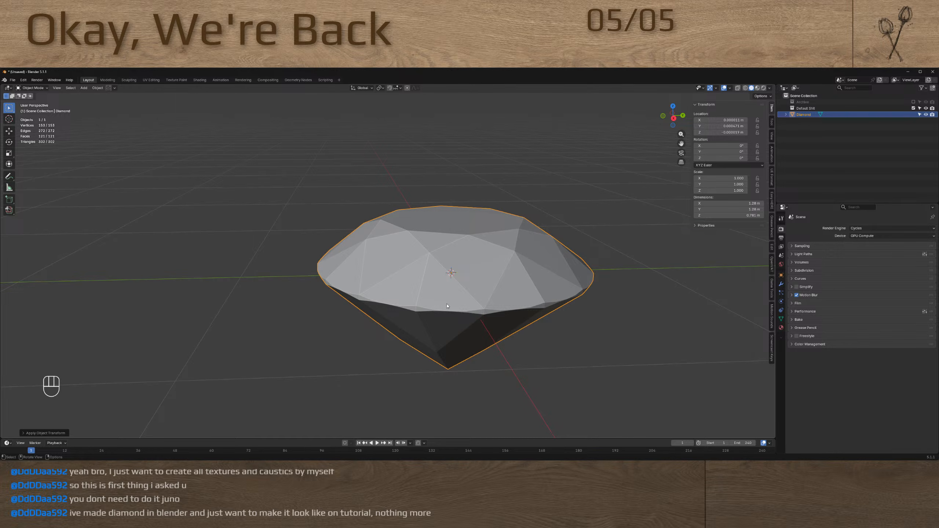
Look over the diamond from the side and close Blender without saving the file
scroll(454, 274, down, 3)
scroll(458, 276, up, 4)
mouse_move(473, 281)
middle_down()
mouse_move(434, 267)
mouse_move(463, 288)
middle_up()
click(452, 284)
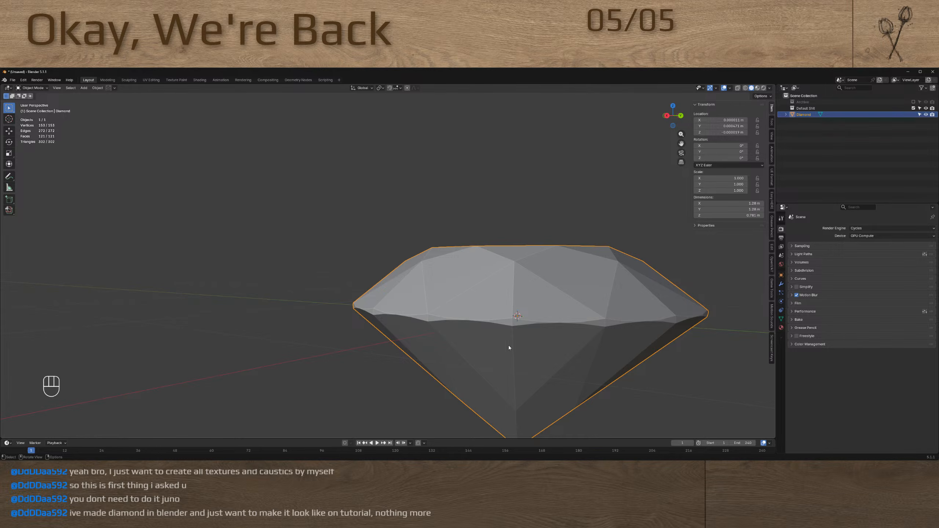
key(alt)
key(alt+F4)
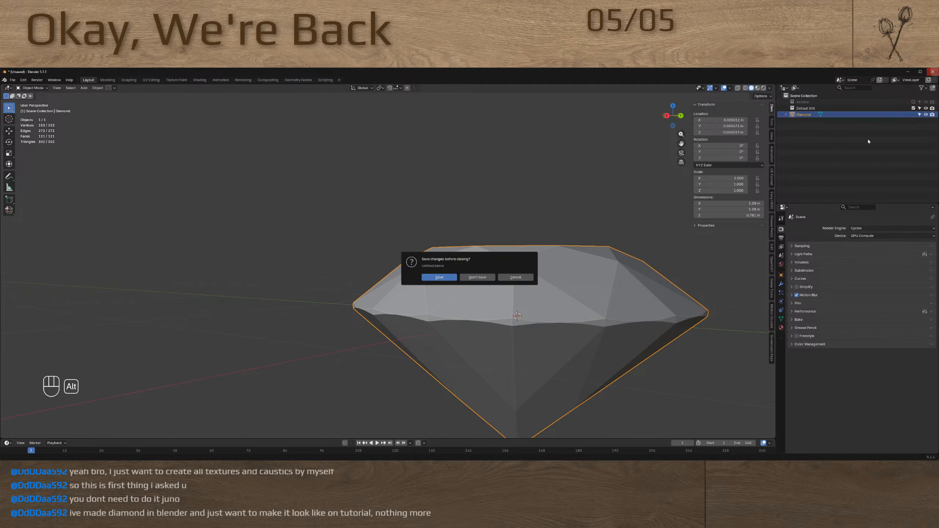
click(477, 277)
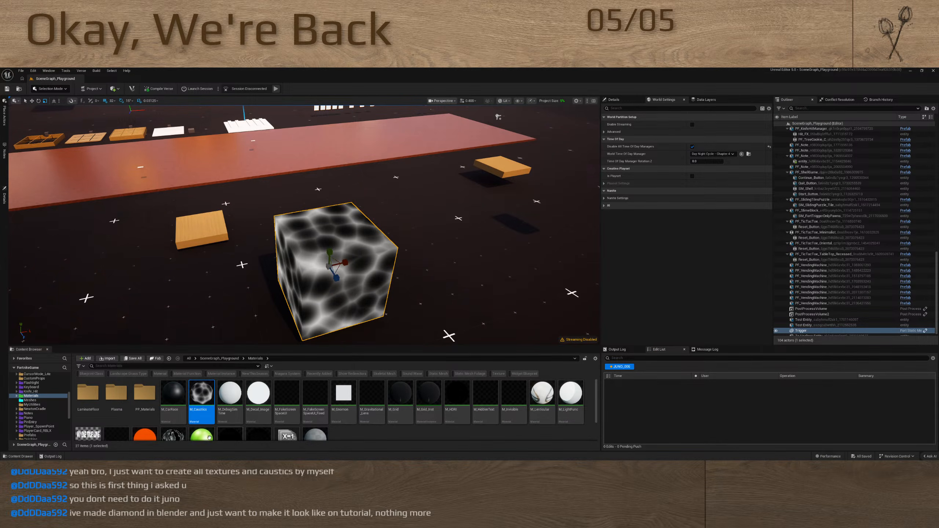
Import the SM_Diamond FBX into the project's Meshes folder with the default import settings
click(360, 423)
click(229, 360)
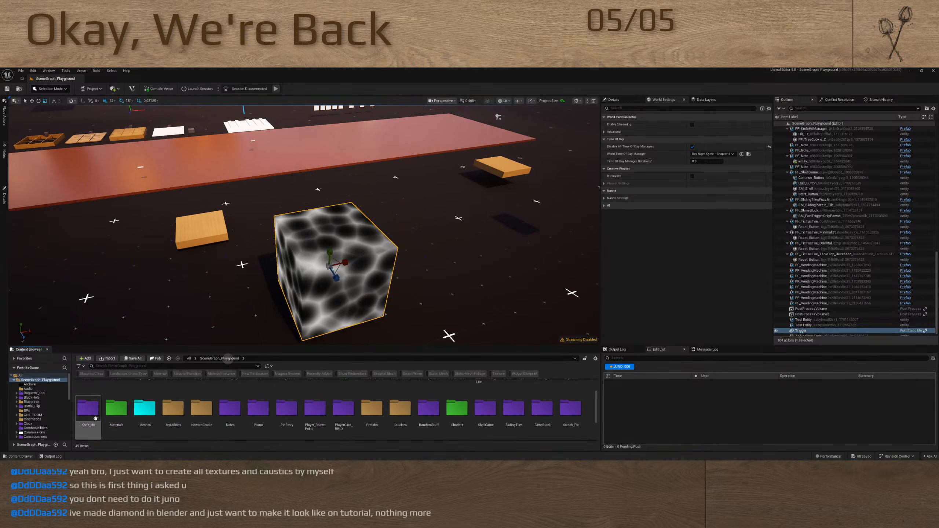
double_click(122, 419)
click(390, 415)
scroll(385, 415, up, 2)
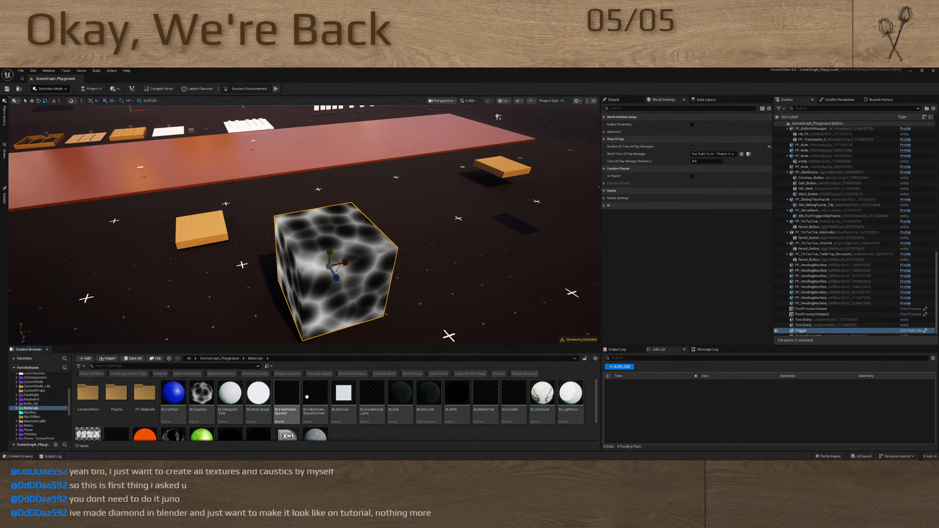
scroll(332, 399, down, 2)
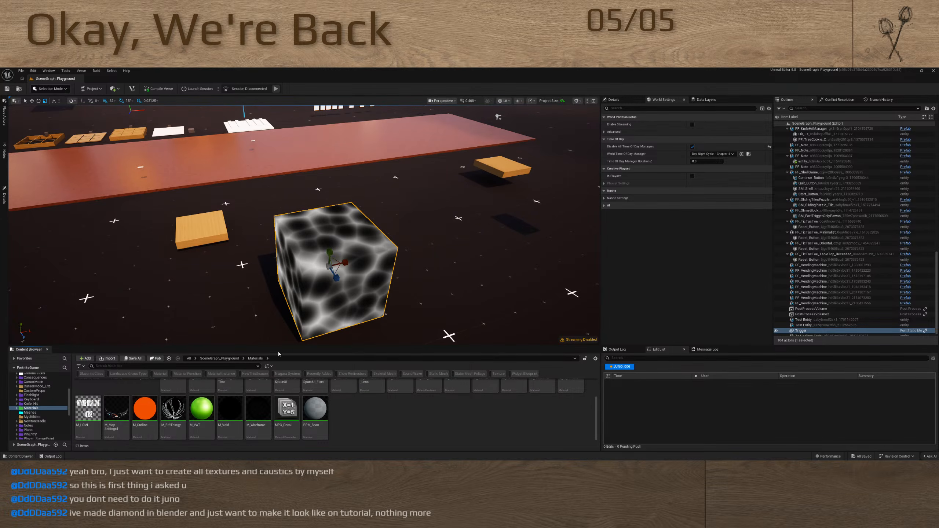
key(alt+Left)
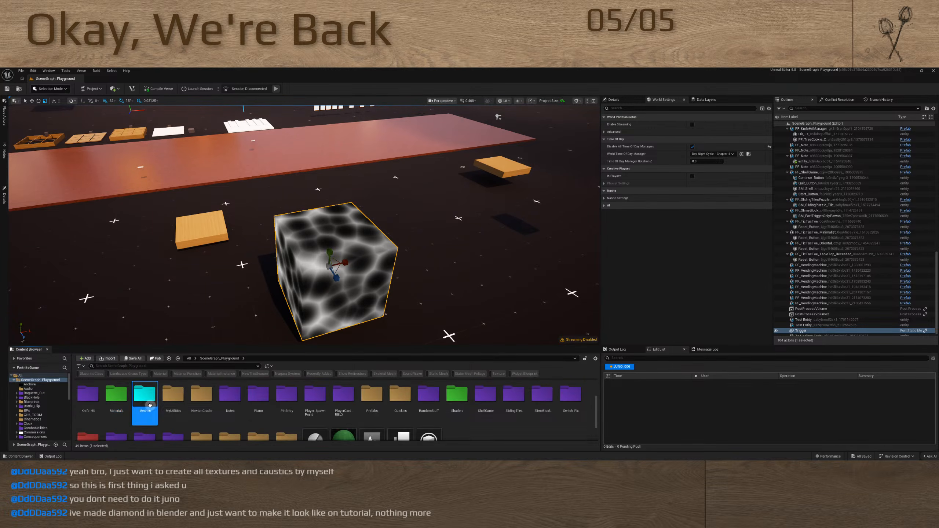
double_click(144, 395)
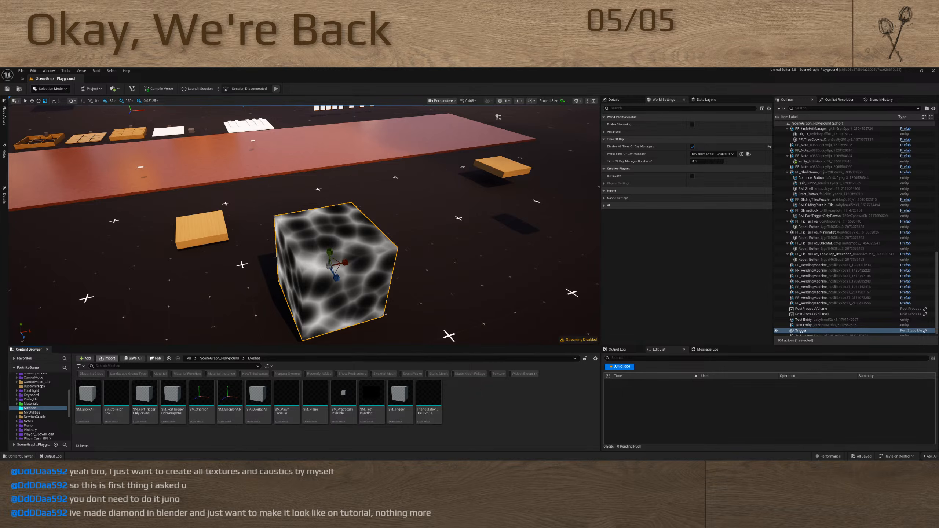
click(567, 350)
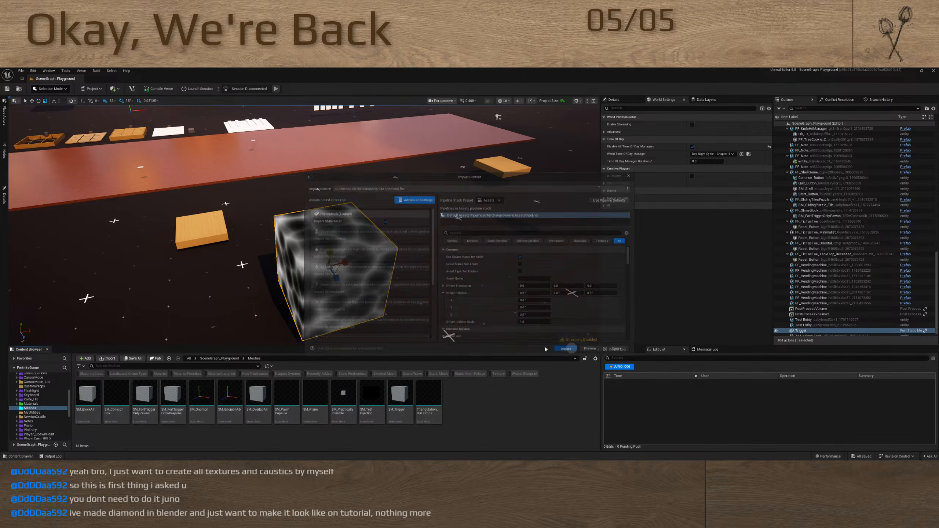
Delete the Diamond material that was imported along with the mesh
click(88, 395)
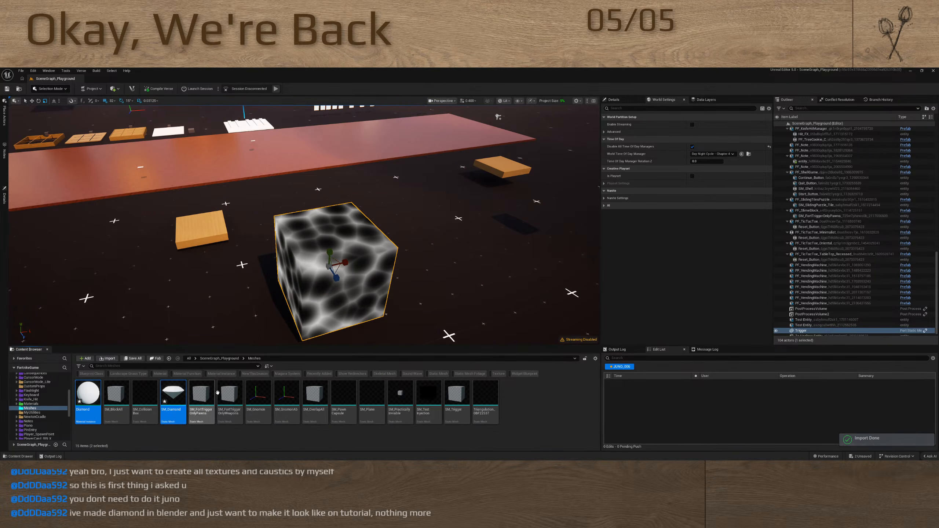
key(Delete)
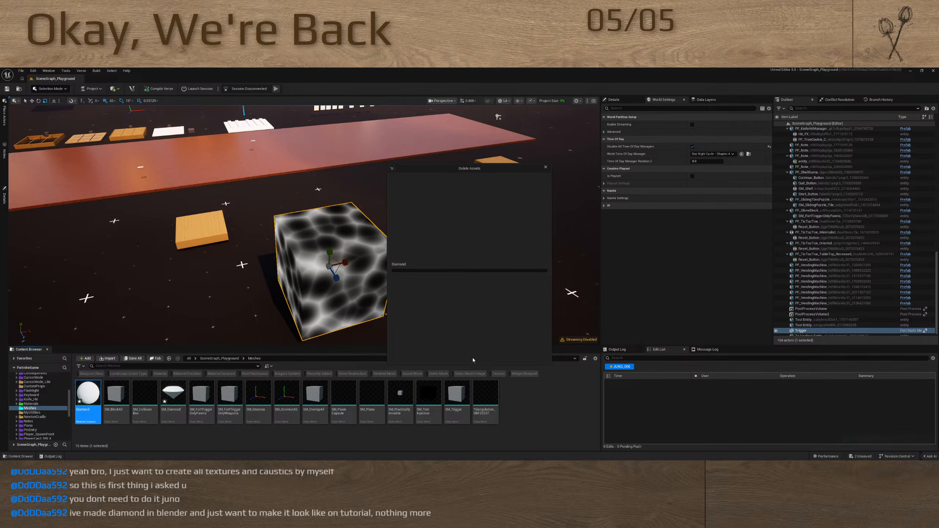
click(439, 357)
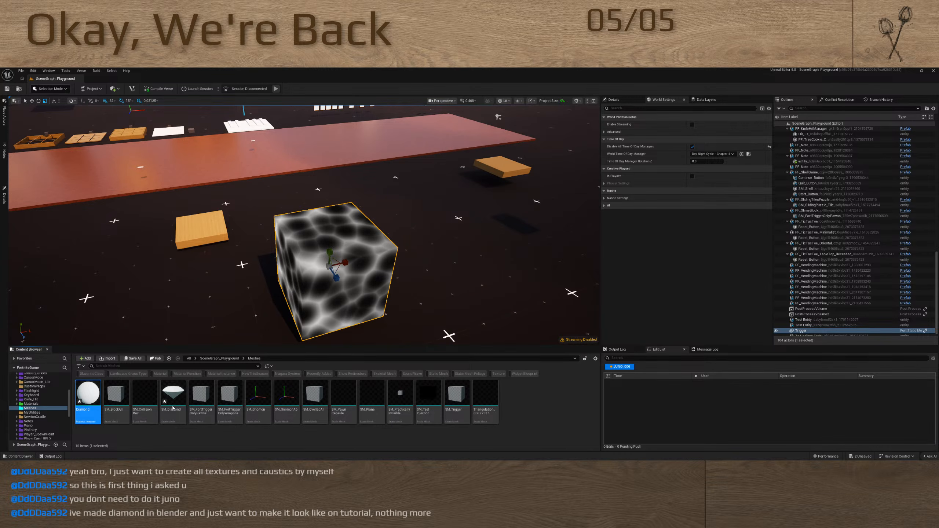
Place SM_Diamond in the level beside the caustics cube and bring it into close view
drag(145, 394, 527, 199)
key(w)
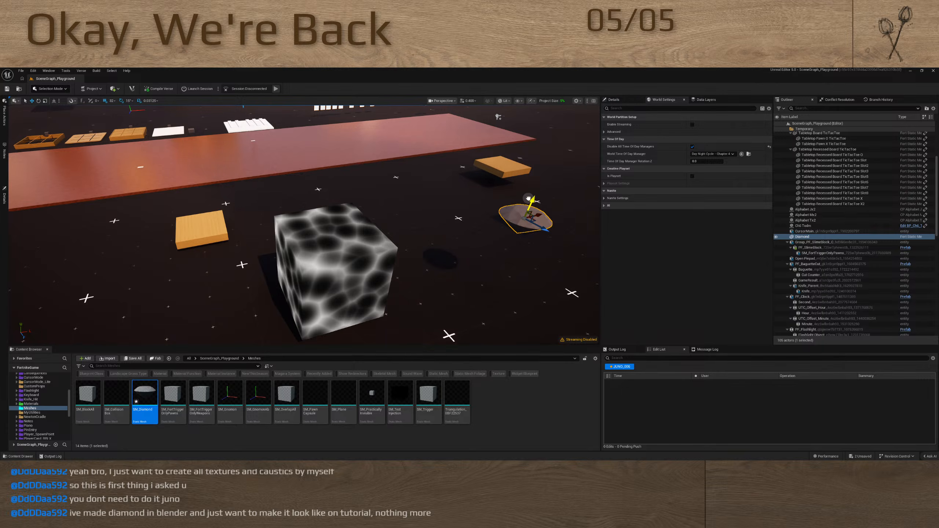
mouse_move(453, 283)
right_down()
mouse_move(478, 269)
mouse_move(444, 280)
mouse_move(446, 255)
mouse_move(447, 267)
right_up()
key(w)
key(d)
key(q)
key(s)
key(e)
Create a new material named M_Diamond in the project's Materials folder
click(515, 412)
key(alt+Left)
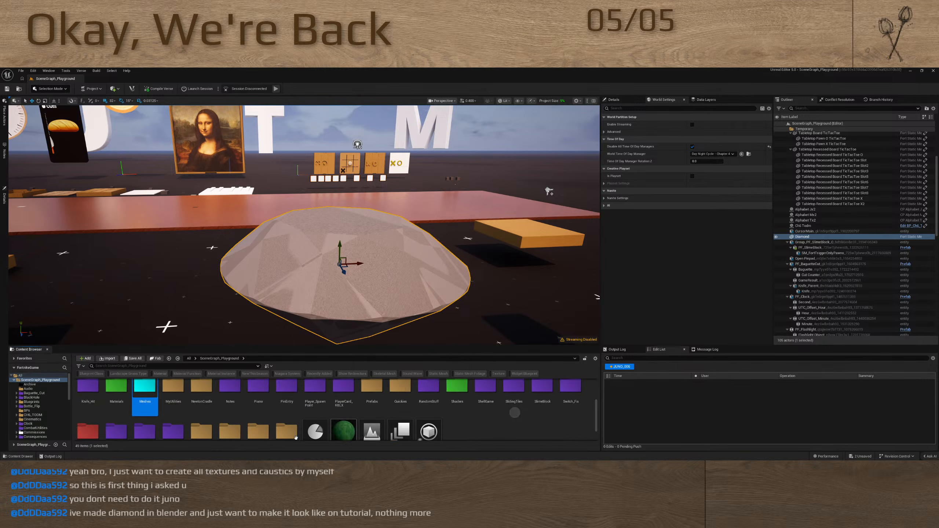
scroll(250, 411, up, 2)
double_click(116, 436)
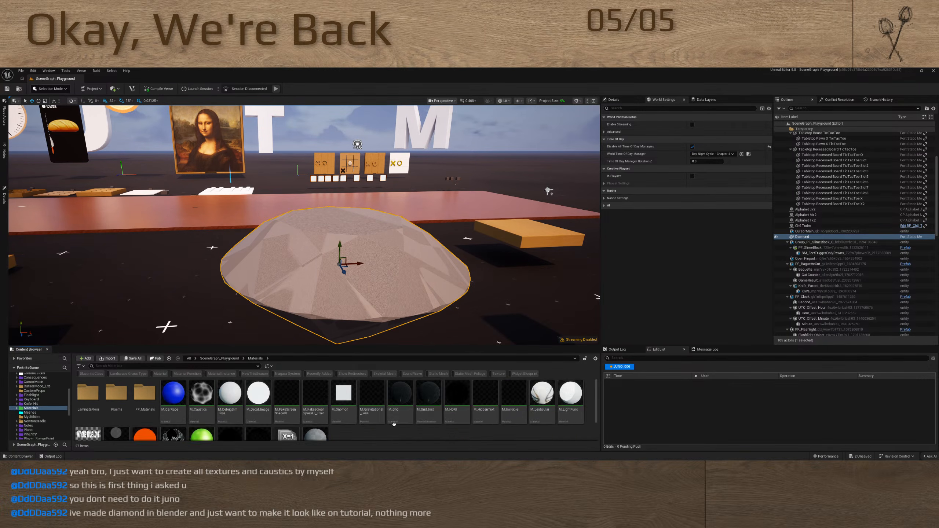
scroll(370, 431, down, 2)
right_click(359, 419)
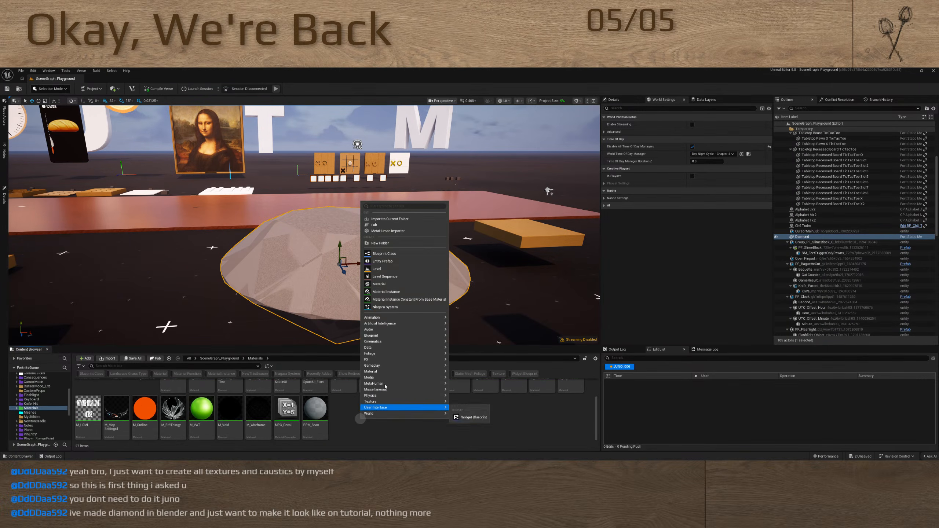
click(397, 292)
text(M_Di)
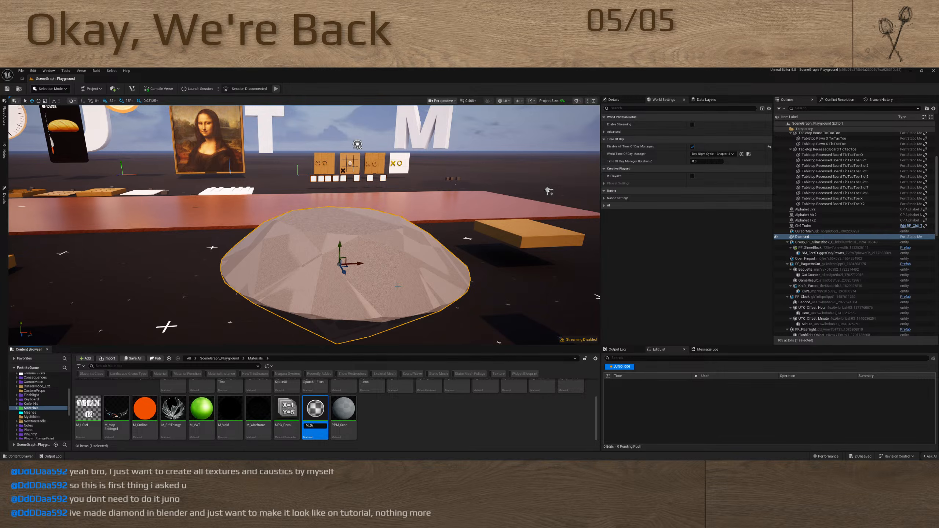
text(amond)
key(Return)
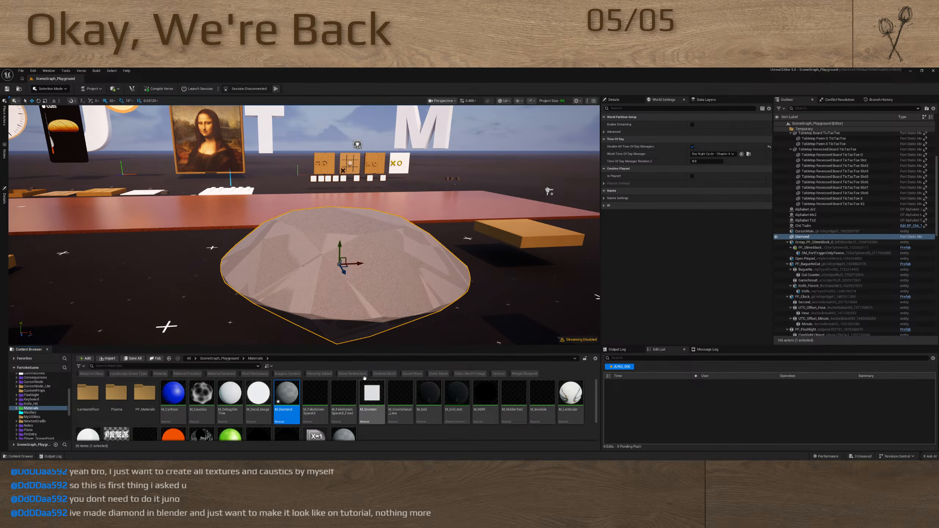
Assign M_Diamond to the placed diamond's Element 0 material slot and open the material for editing
drag(286, 394, 687, 222)
scroll(684, 233, up, 5)
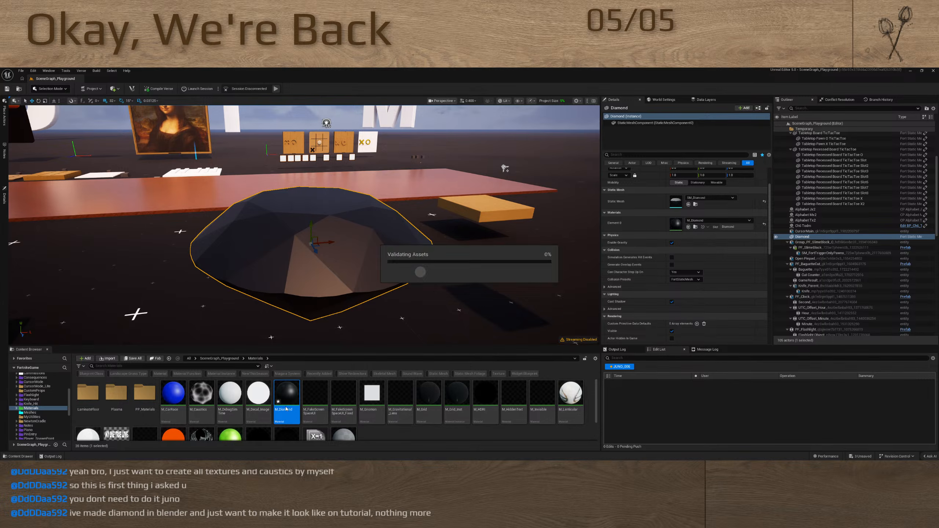
double_click(292, 392)
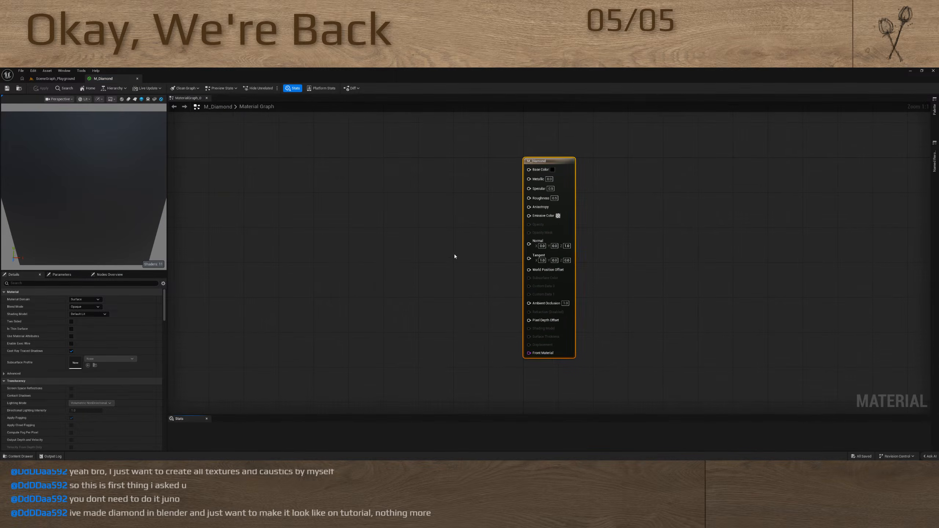
Set the material preview mesh to SM_Diamond
click(454, 255)
click(161, 99)
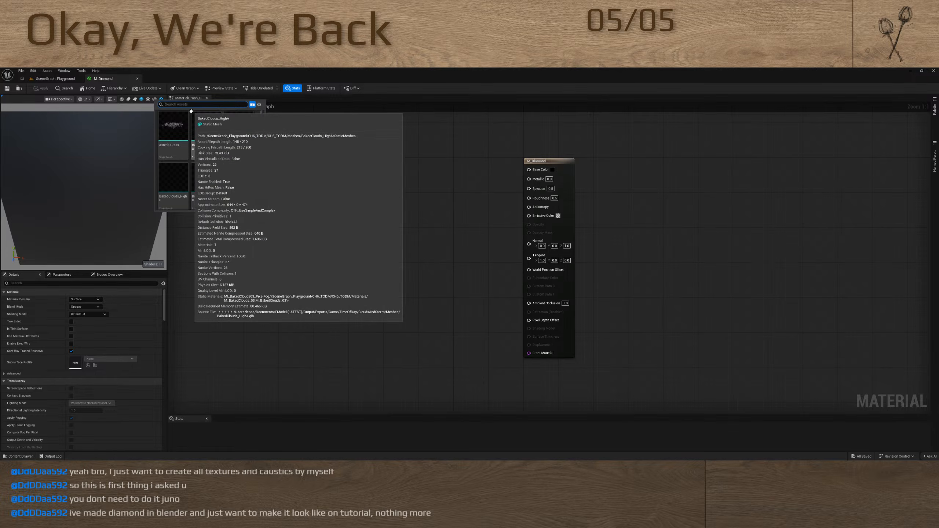
text(diamon)
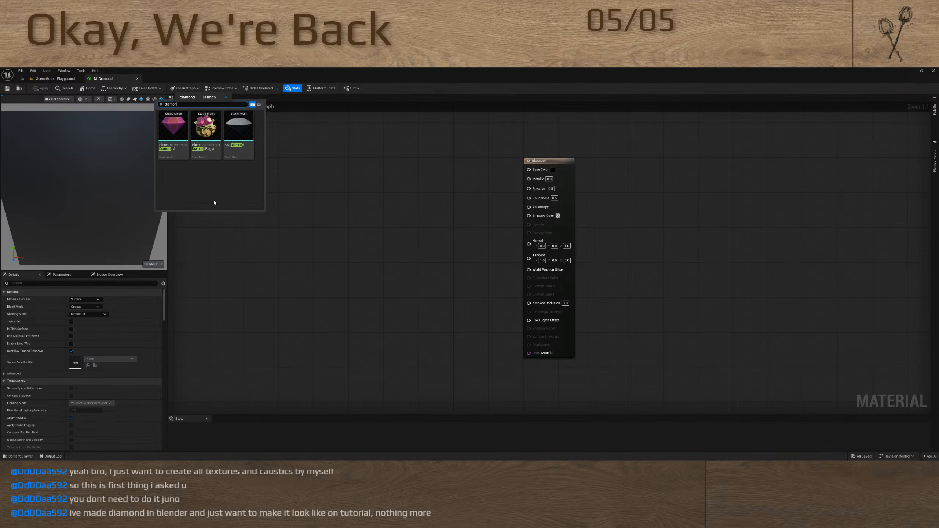
click(229, 159)
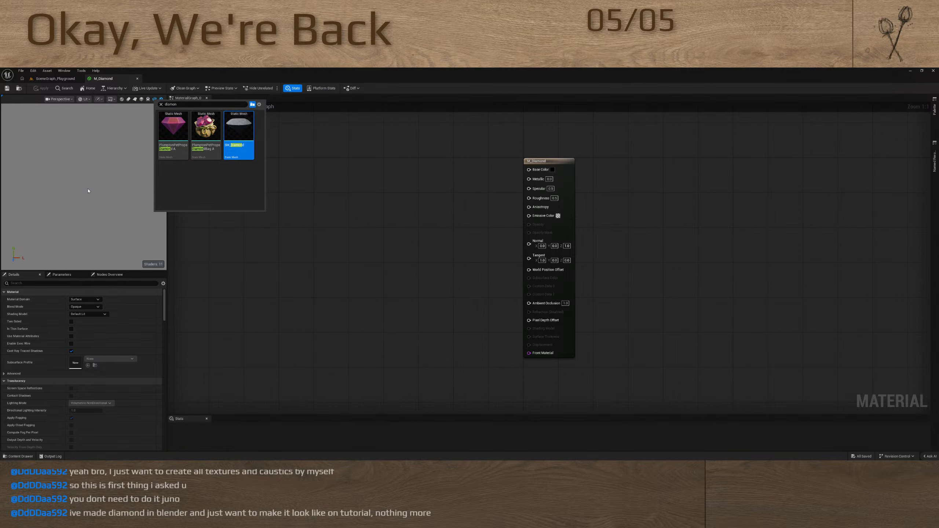
Add a TexCoord node feeding M_Diamond's Base Color and view the UV colours on the preview diamond
click(479, 241)
drag(529, 169, 428, 217)
key(u)
drag(87, 190, 112, 200)
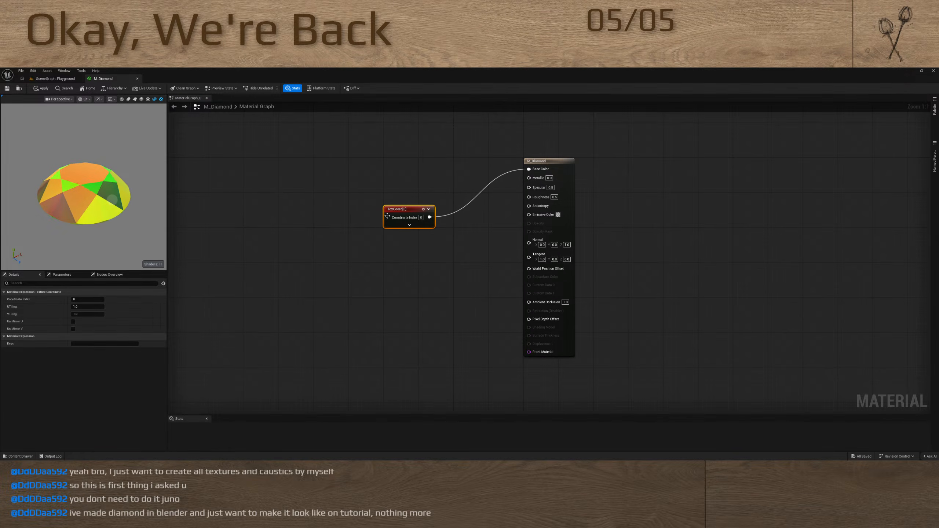
Insert a ComponentMask between TexCoord and Base Color, keeping only the R channel, and collapse the node
drag(387, 216, 308, 194)
drag(528, 169, 429, 191)
text(mask)
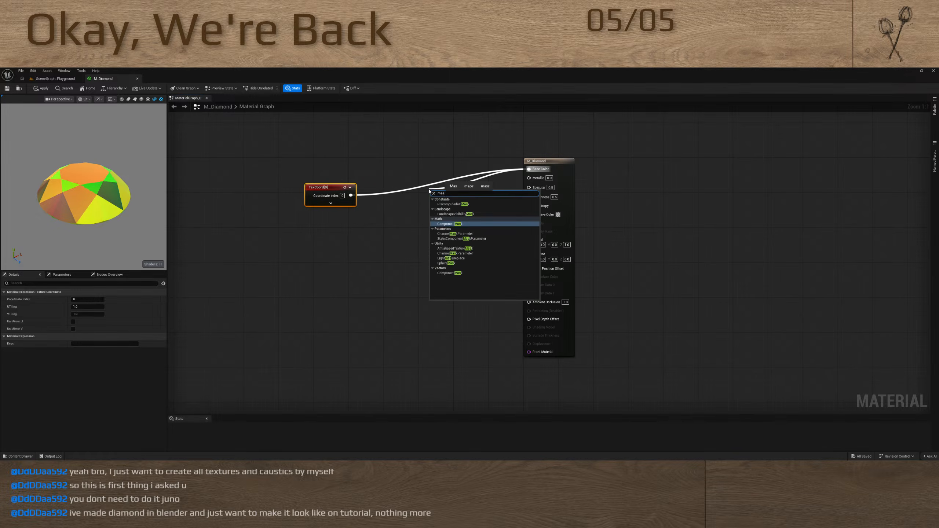
key(Return)
click(445, 206)
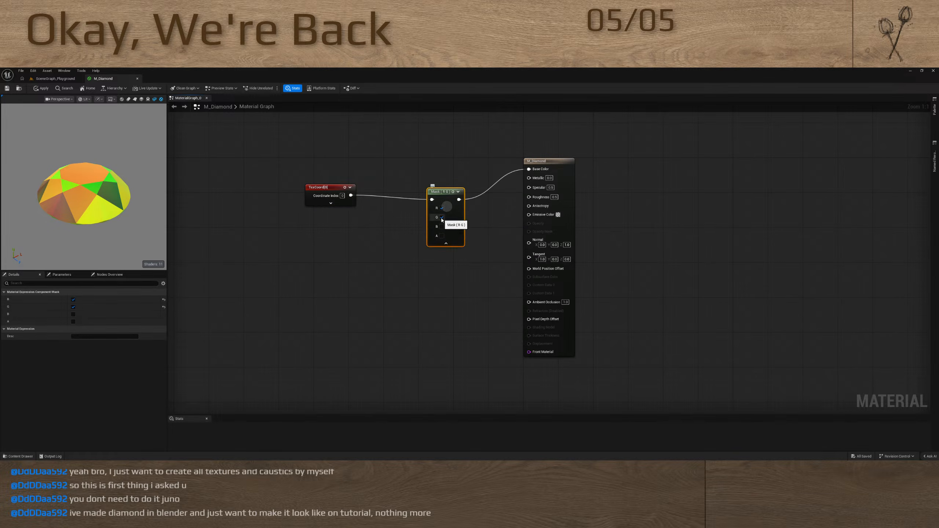
click(442, 217)
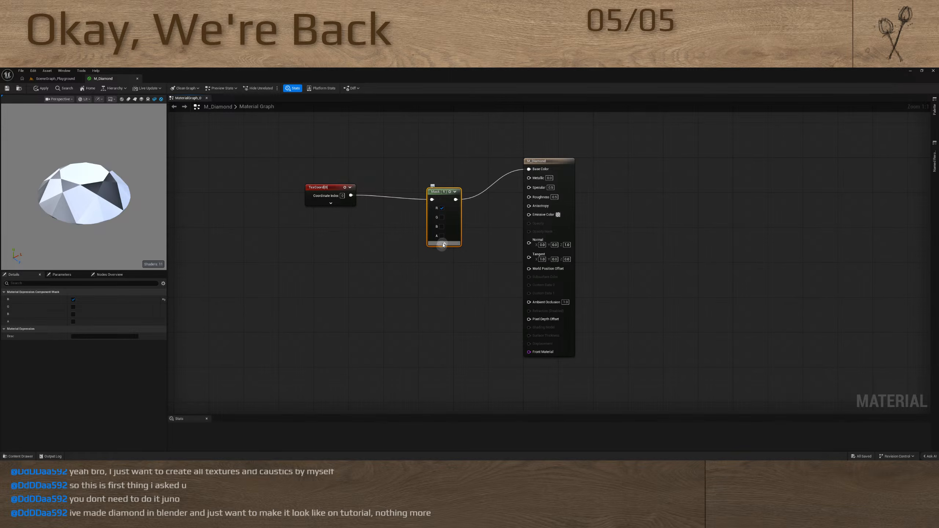
click(444, 243)
Straighten the connections from TexCoord through Mask to the material output and check the preview diamond from the side
drag(298, 166, 529, 251)
key(q)
click(309, 271)
drag(69, 185, 107, 157)
scroll(69, 186, up, 3)
mouse_move(69, 185)
mouse_down()
mouse_move(60, 214)
mouse_move(80, 161)
mouse_move(93, 183)
mouse_move(87, 211)
mouse_move(80, 185)
mouse_move(73, 207)
mouse_move(80, 181)
mouse_up()
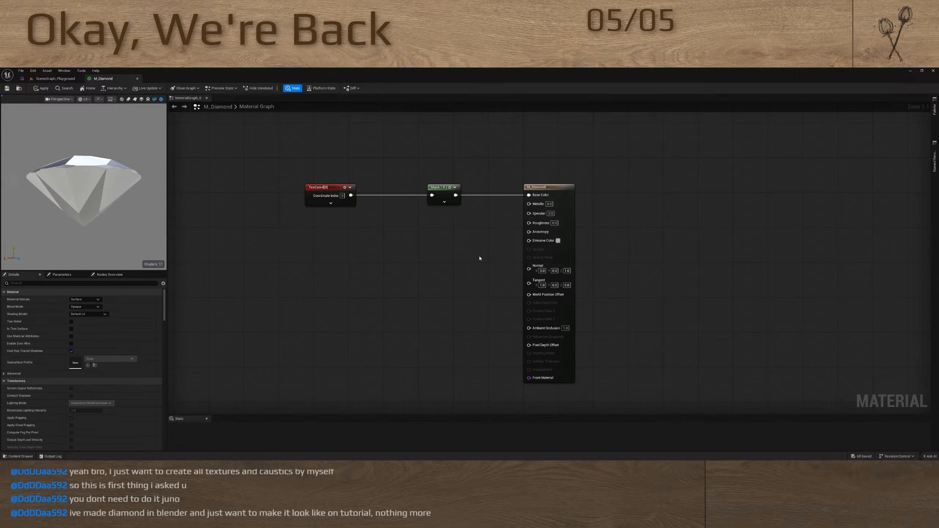
Move the TexCoord and Mask nodes close together, farther from and below the Base Color input
drag(432, 187, 441, 238)
drag(374, 188, 269, 288)
click(461, 275)
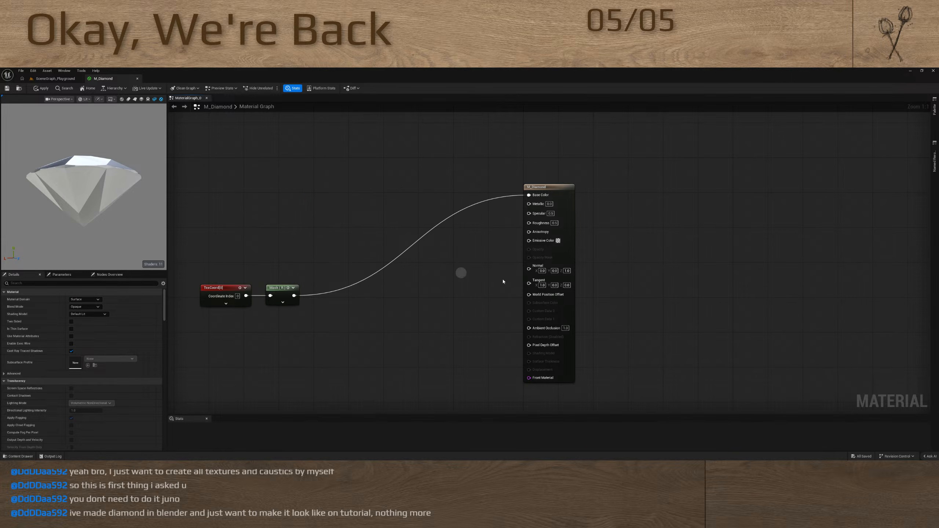
Add a Lerp_3Color function node between the Mask node and the material output
right_click(413, 291)
click(353, 298)
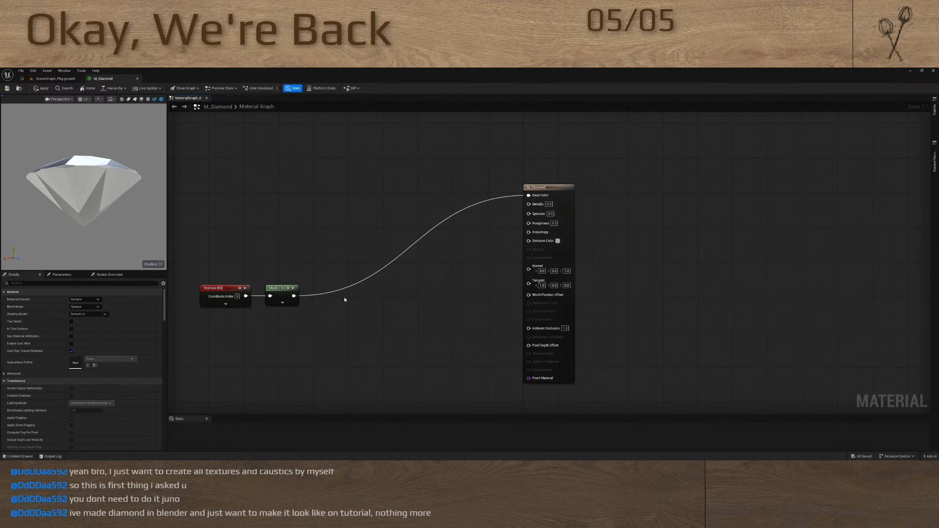
right_click(380, 300)
click(376, 288)
right_click(376, 289)
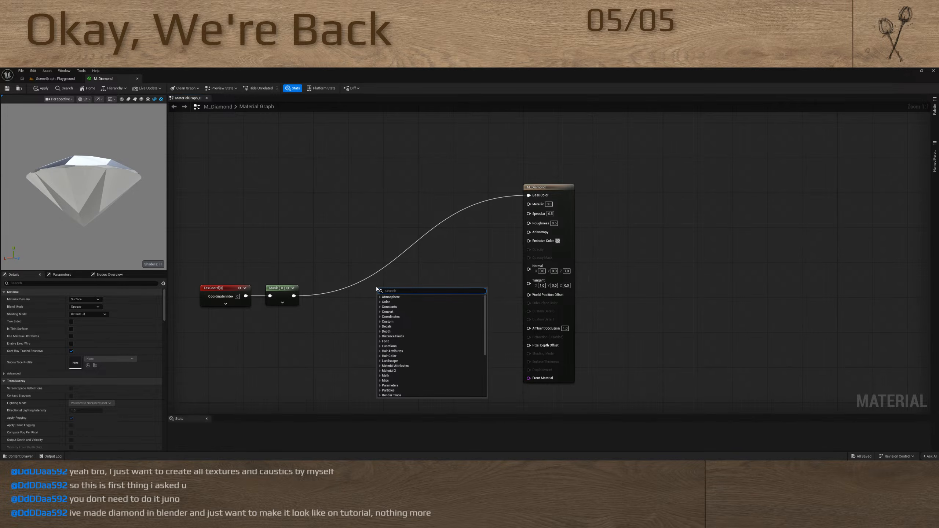
text(lerp3)
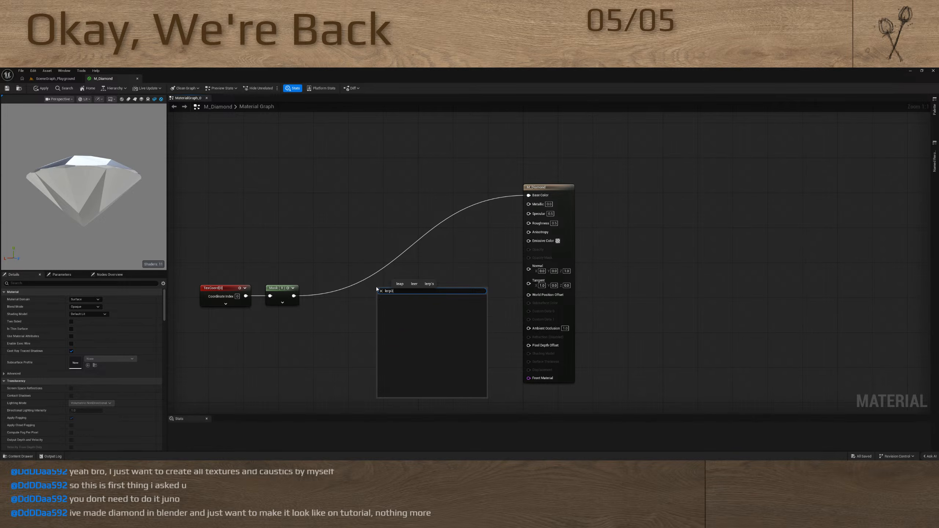
key(BackSpace)
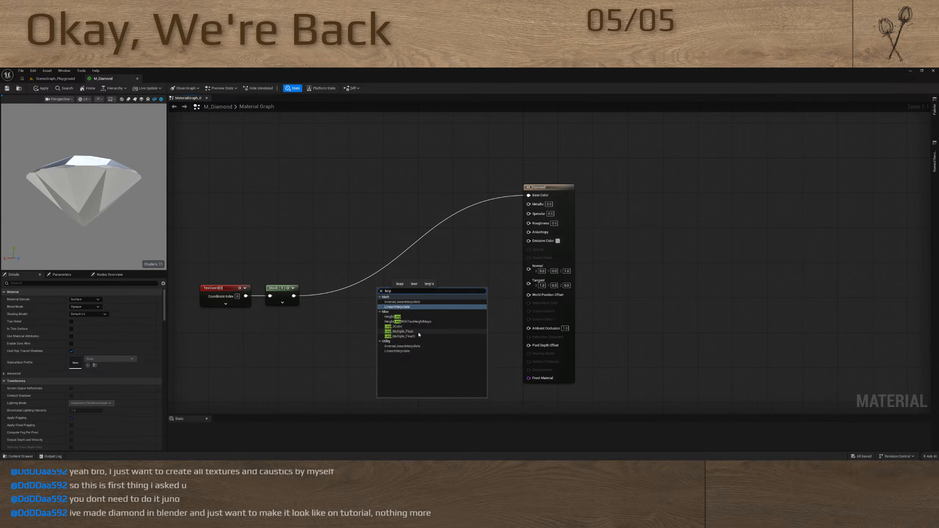
click(409, 326)
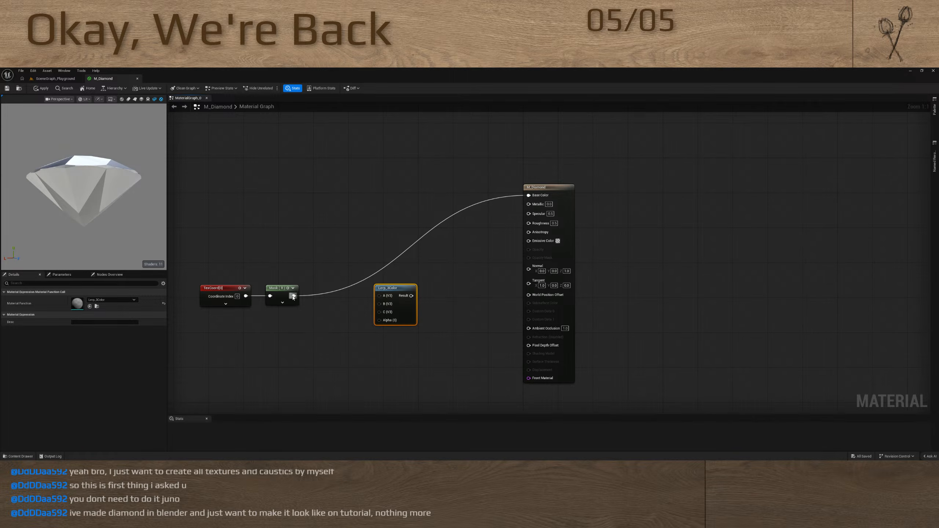
Connect Mask to Lerp_3Color's Alpha and its Result to Emissive Color, then move TexCoord and Mask below the lerp
drag(293, 296, 528, 240)
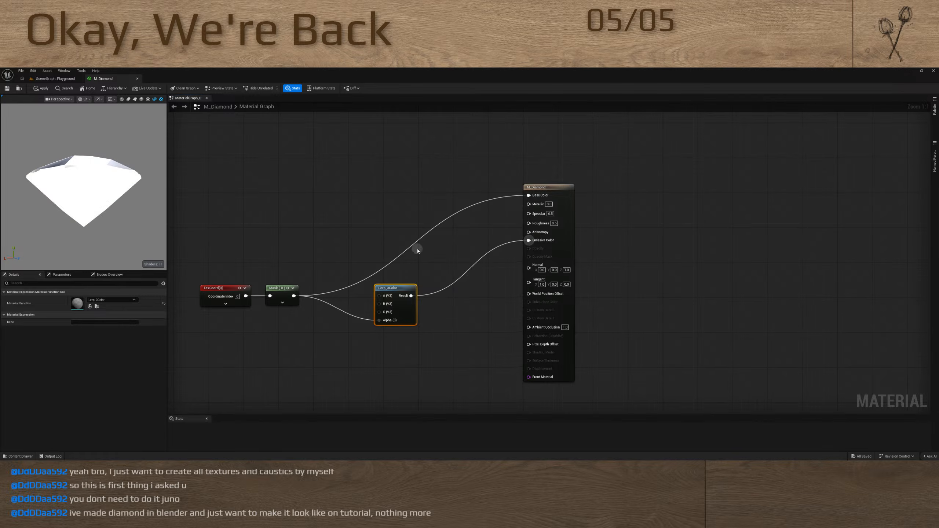
right_drag(417, 249, 481, 250)
drag(288, 272, 371, 359)
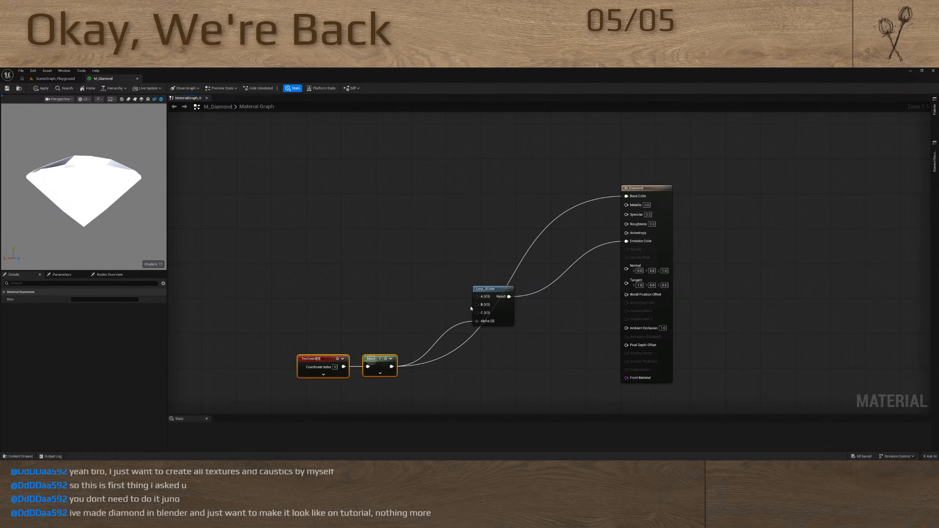
drag(476, 297, 390, 245)
key(1)
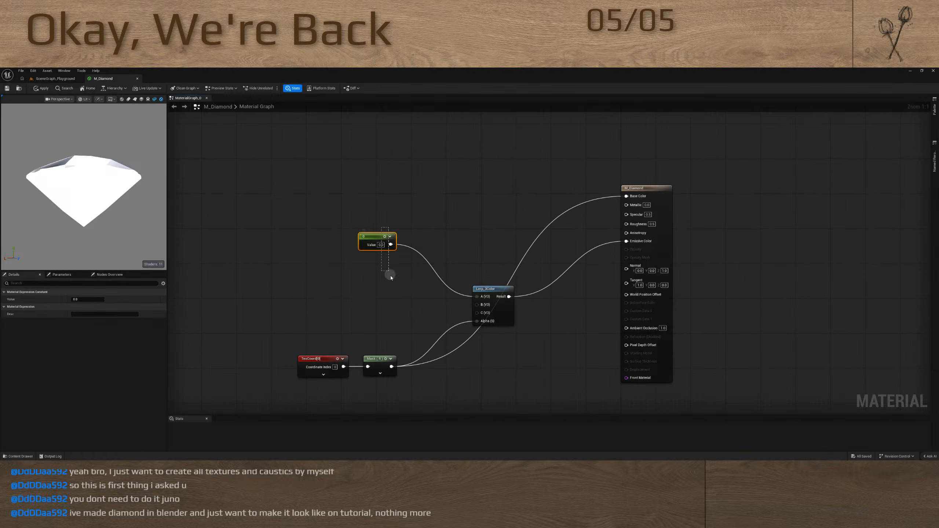
key(ctrl+z)
Add a three-component constant to Lerp_3Color's A input and set it to red with an R value of 1
drag(476, 296, 391, 227)
key(3)
click(355, 231)
text(1)
key(Return)
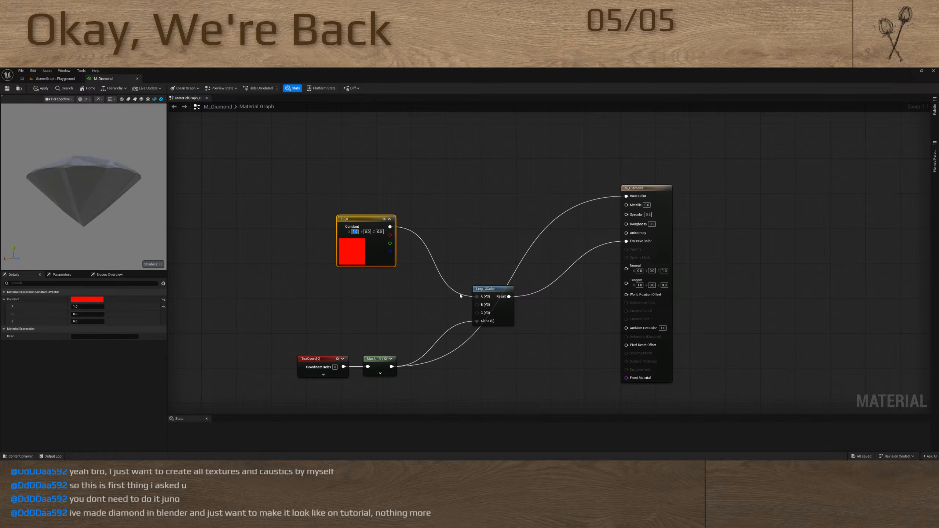
Add a three-component constant to Lerp_3Color's B input and set it to green with a G value of 1
drag(476, 305, 385, 292)
key(3)
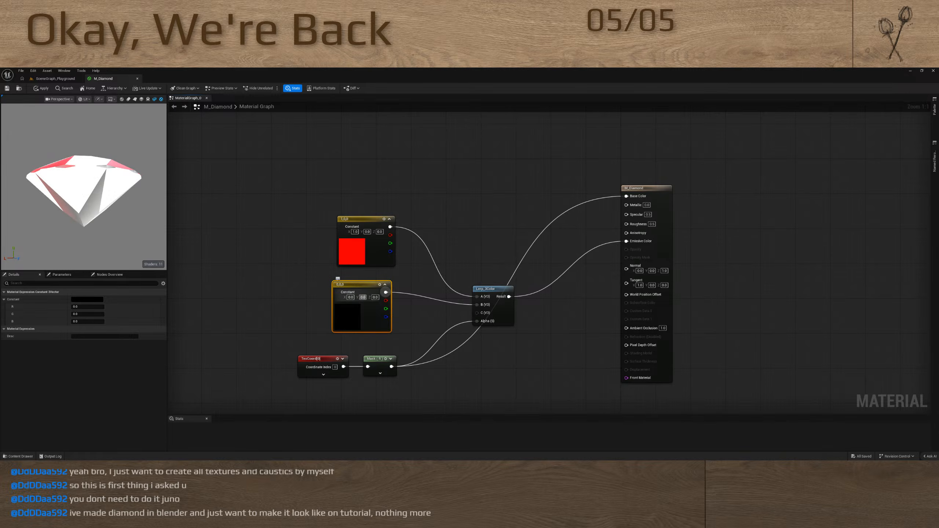
click(363, 297)
text(1)
key(Return)
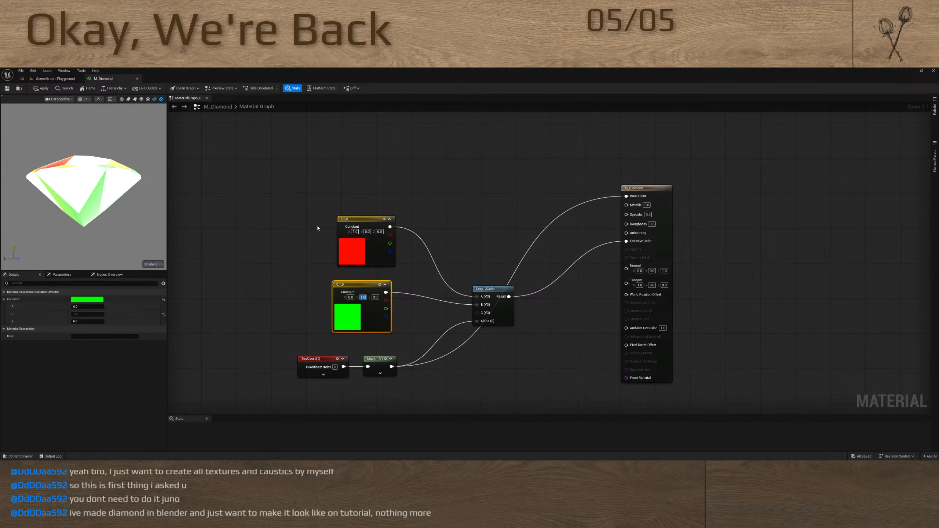
Move the red and green constants up, then add a blue constant with a B value of 0.95 to Lerp_3Color's C input
drag(317, 228, 357, 188)
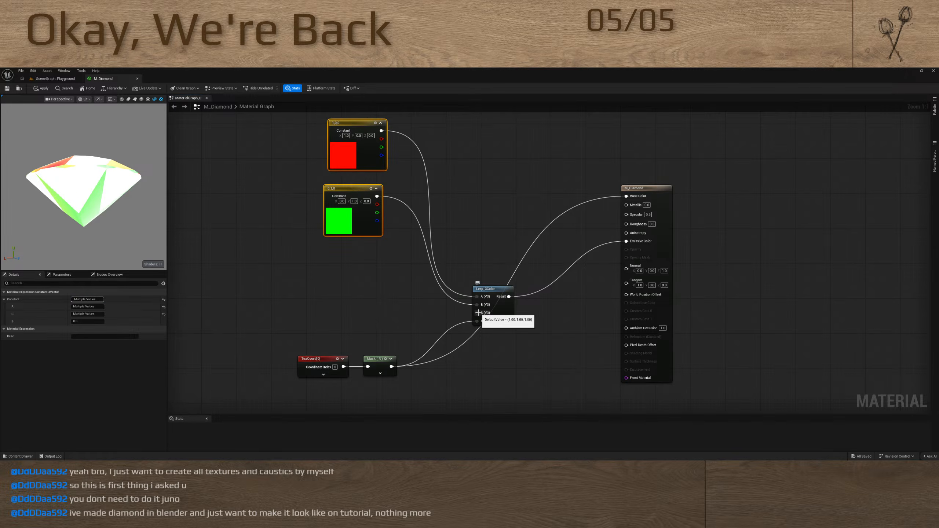
drag(485, 313, 366, 275)
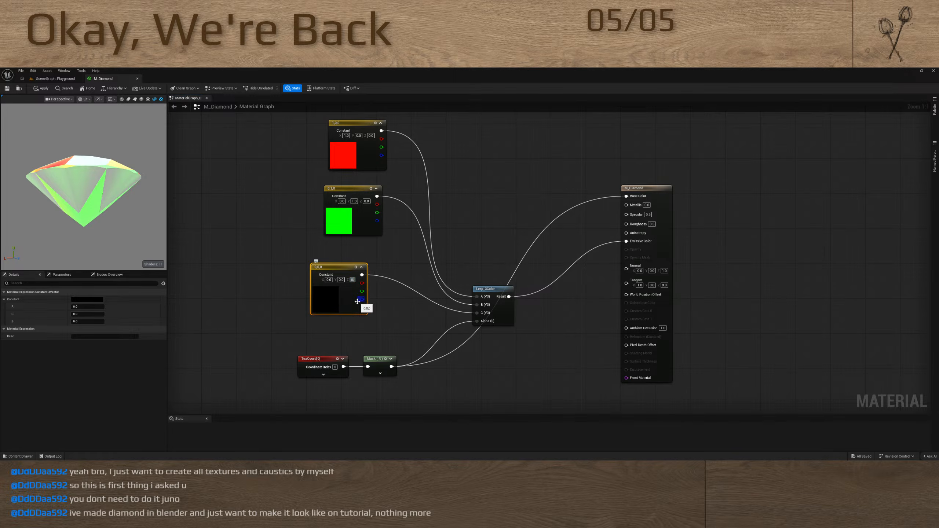
text(0.95)
key(Return)
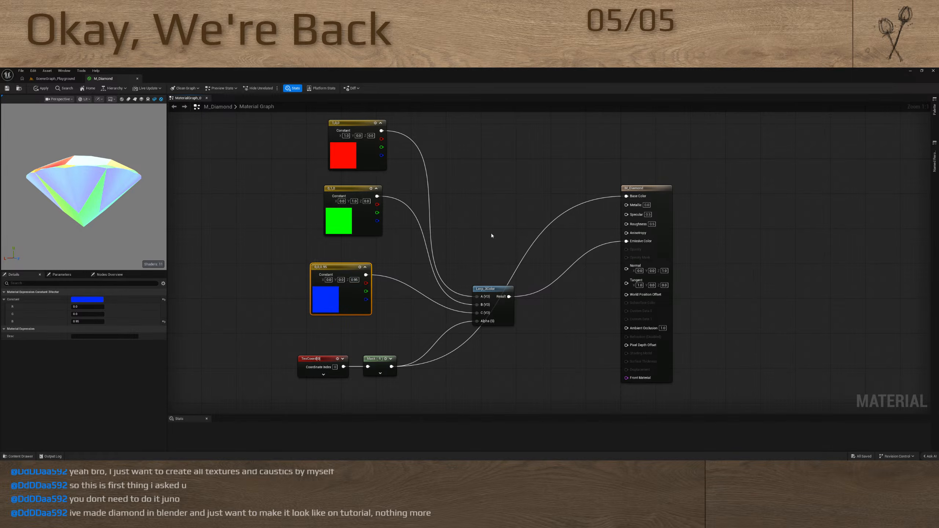
Set the M_Diamond material's Blend Mode to TranslucentGreyTransmittance, keeping the Default Lit shading model
click(536, 270)
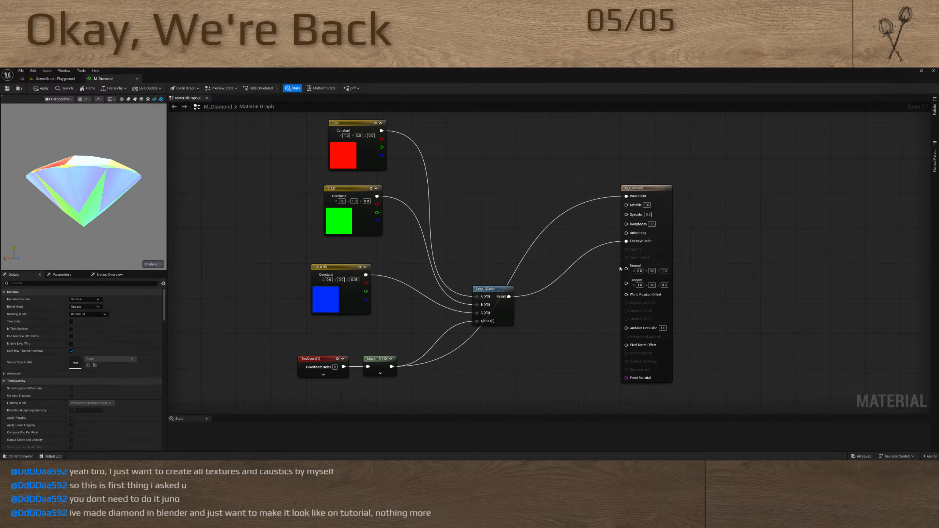
mouse_move(78, 208)
mouse_down()
mouse_move(130, 265)
mouse_move(184, 170)
mouse_move(191, 229)
mouse_move(193, 207)
mouse_up()
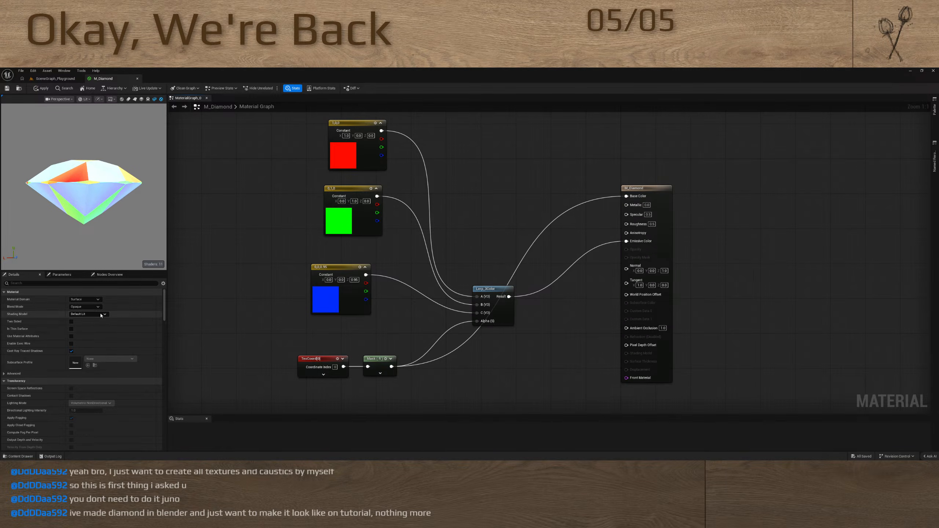
click(88, 314)
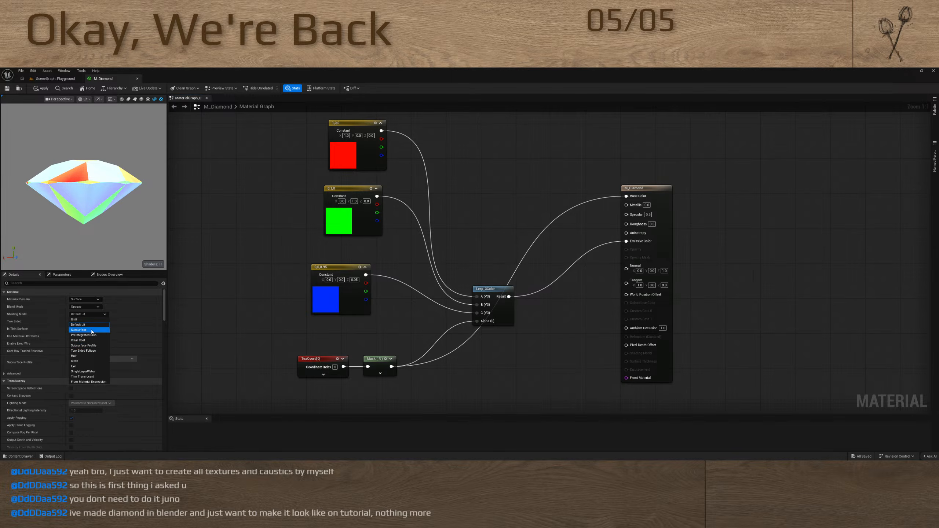
click(91, 330)
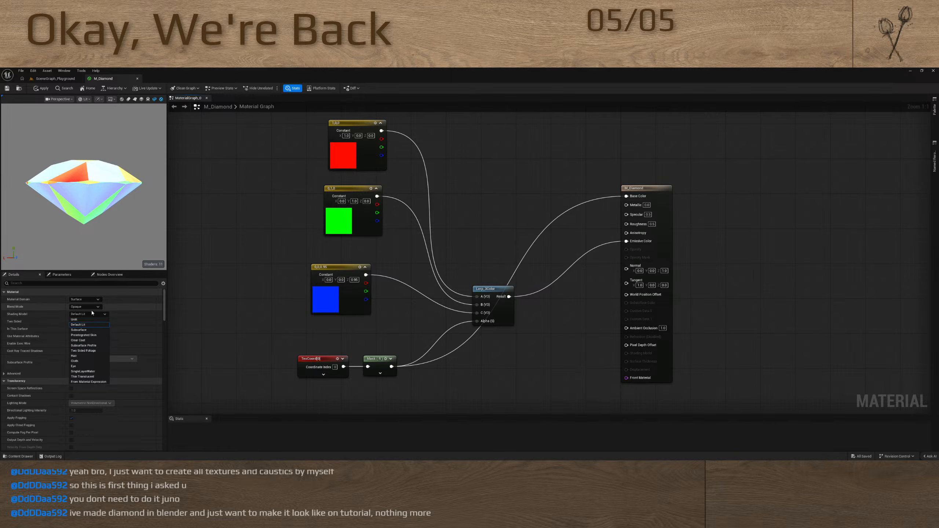
click(93, 309)
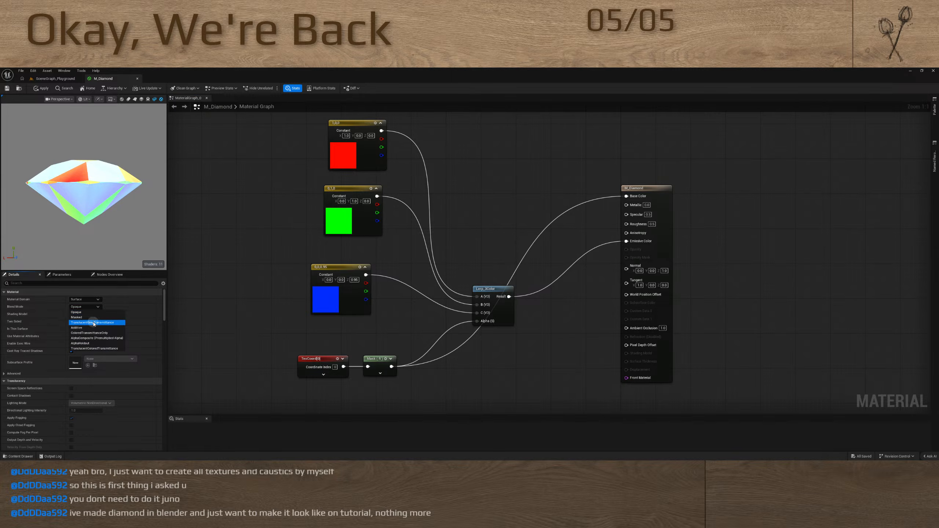
click(93, 322)
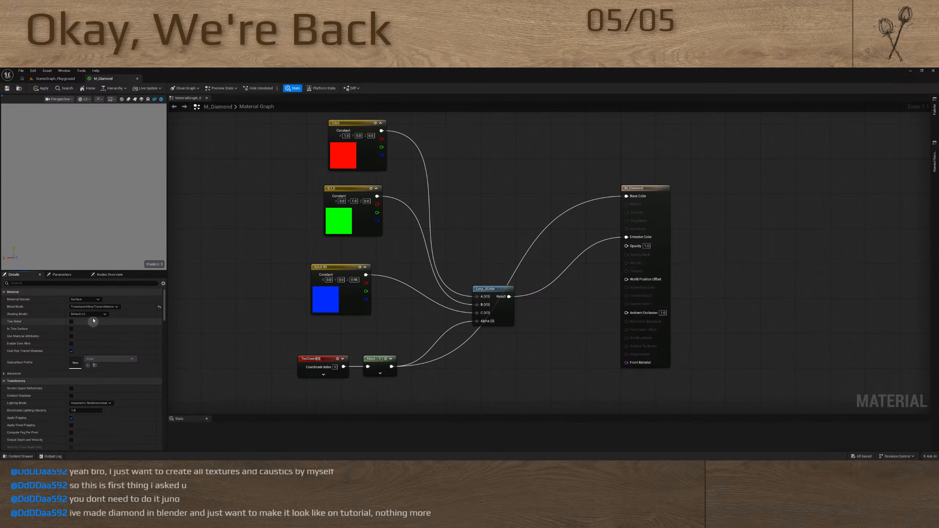
Set the material's translucency Lighting Mode to Surface TranslucencyVolume
scroll(92, 369, down, 1)
click(90, 385)
click(91, 411)
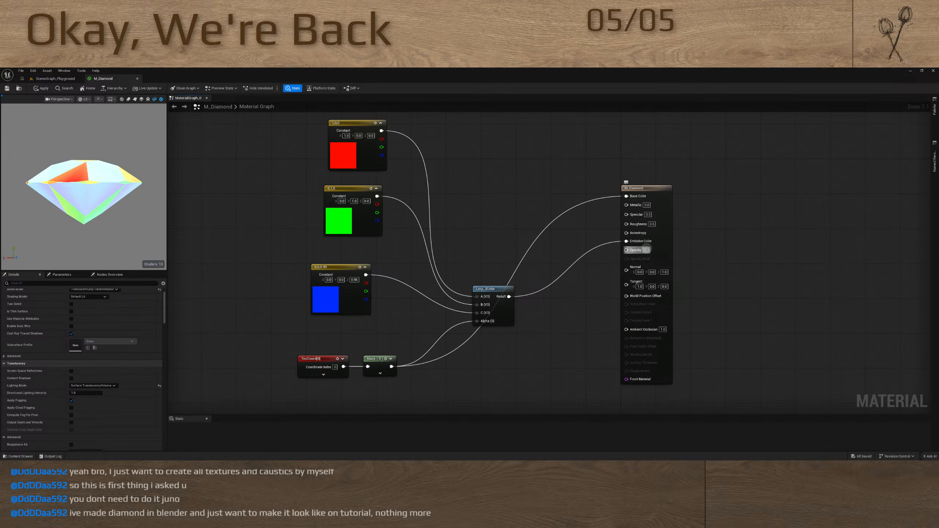
Set the material output's Opacity to 0.2 and inspect the diamond preview from another angle
click(646, 250)
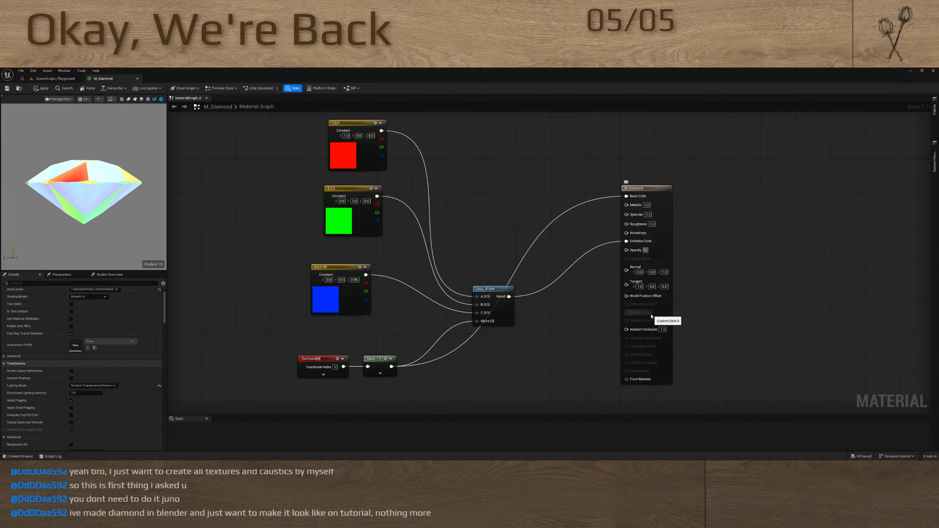
key(Return)
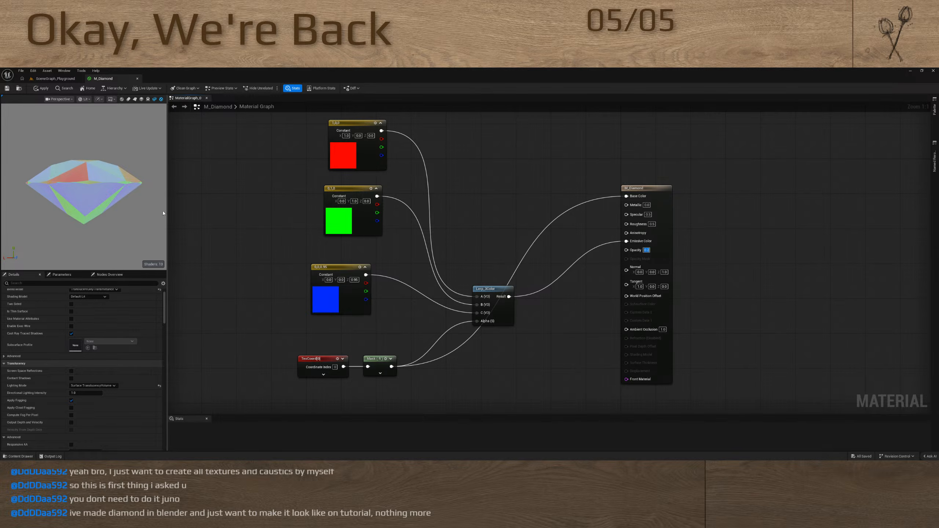
drag(88, 211, 79, 169)
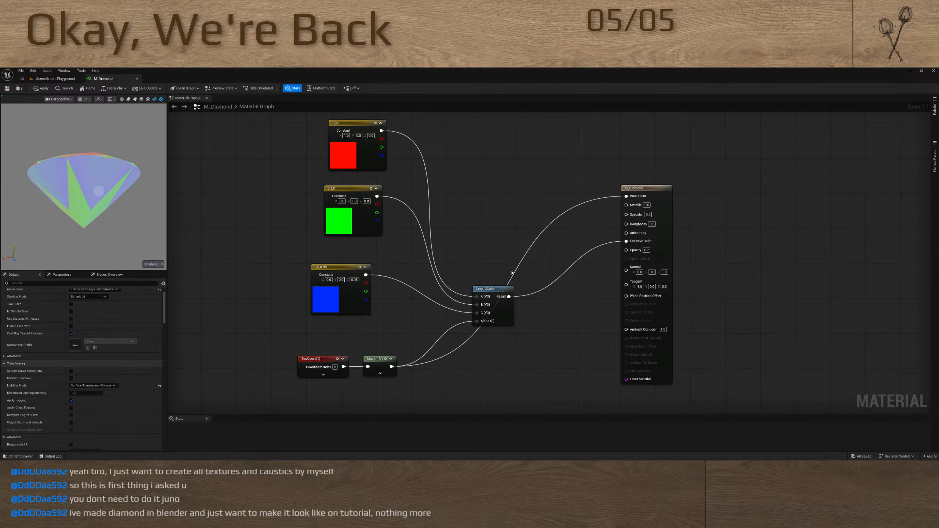
Insert a Multiply node between Lerp_3Color's Result and Emissive Color, with its B value set to 3
drag(623, 241, 587, 263)
key(m)
click(575, 270)
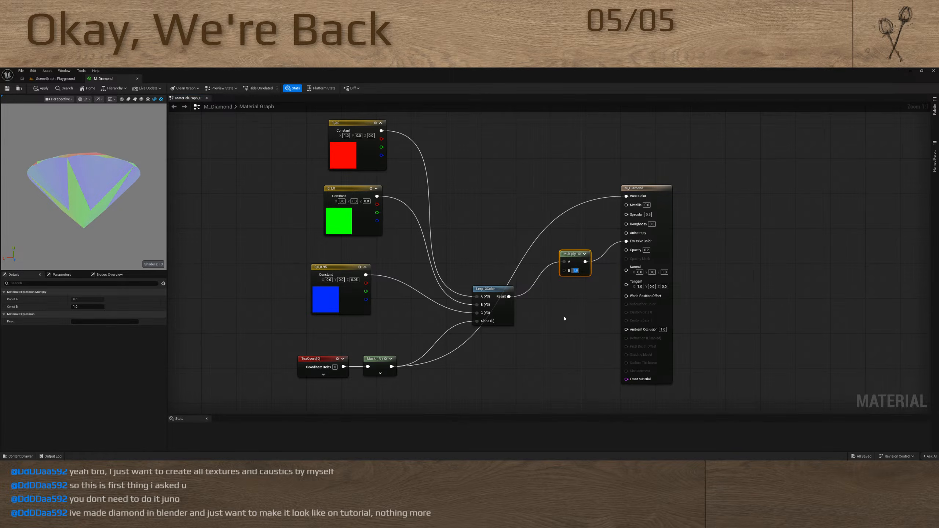
text(3)
key(Return)
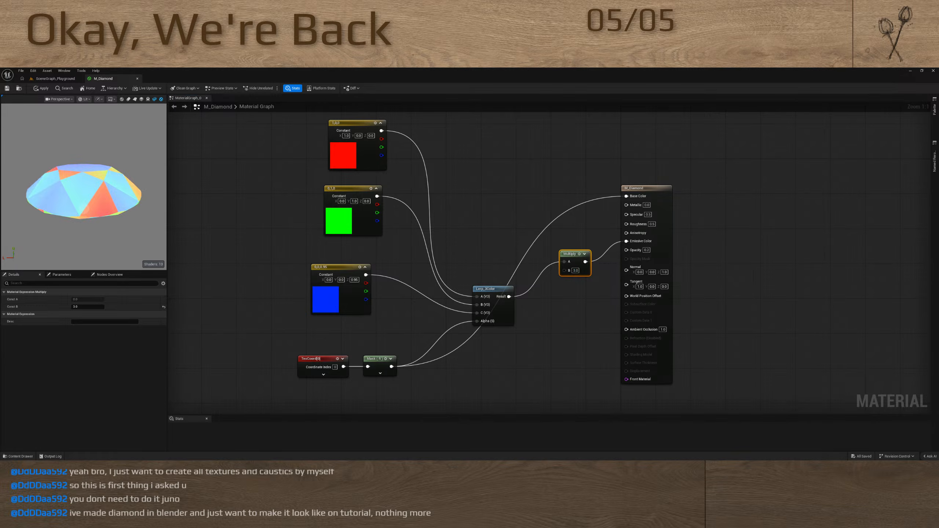
Move the Lerp_3Color node up beside the blue constant, roughly level with the Multiply node
drag(126, 195, 126, 196)
drag(496, 289, 465, 250)
drag(564, 270, 554, 325)
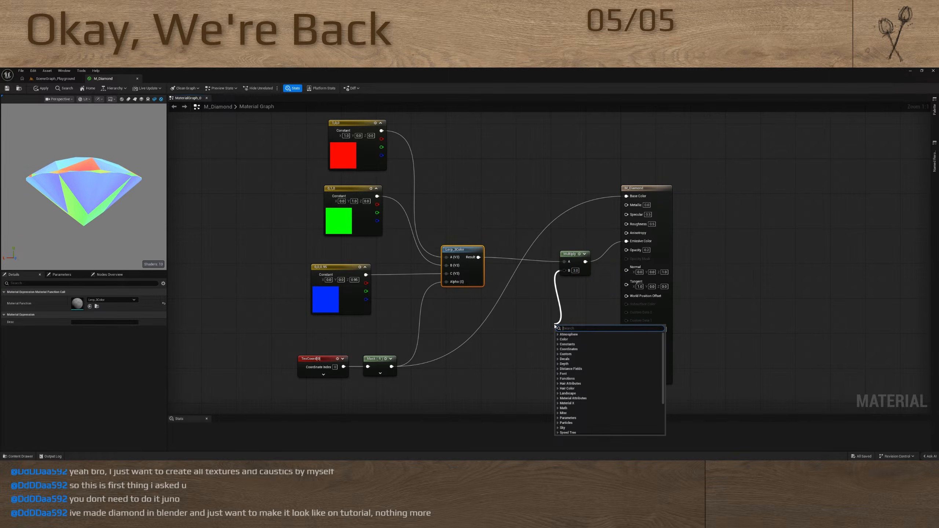
click(551, 273)
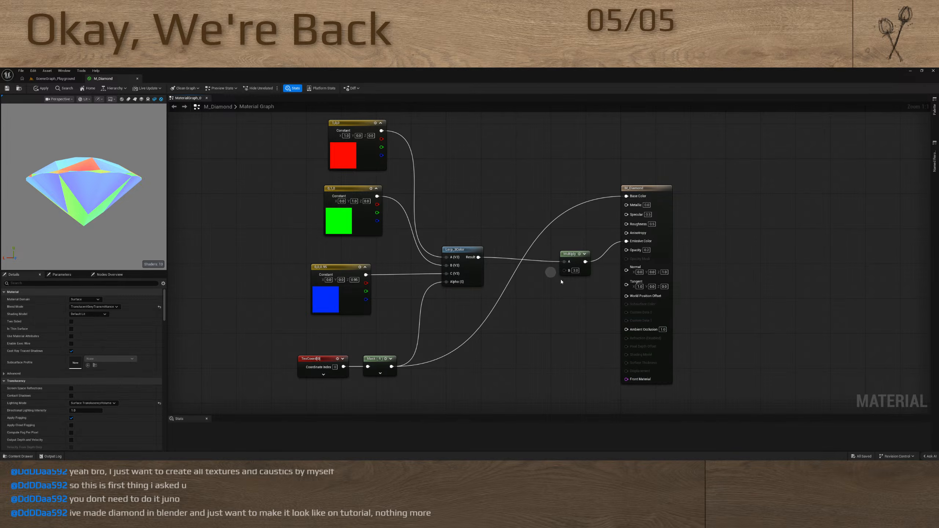
Connect a Lerp node to the Multiply's B input and add a Fresnel node below and before it
drag(564, 270, 505, 351)
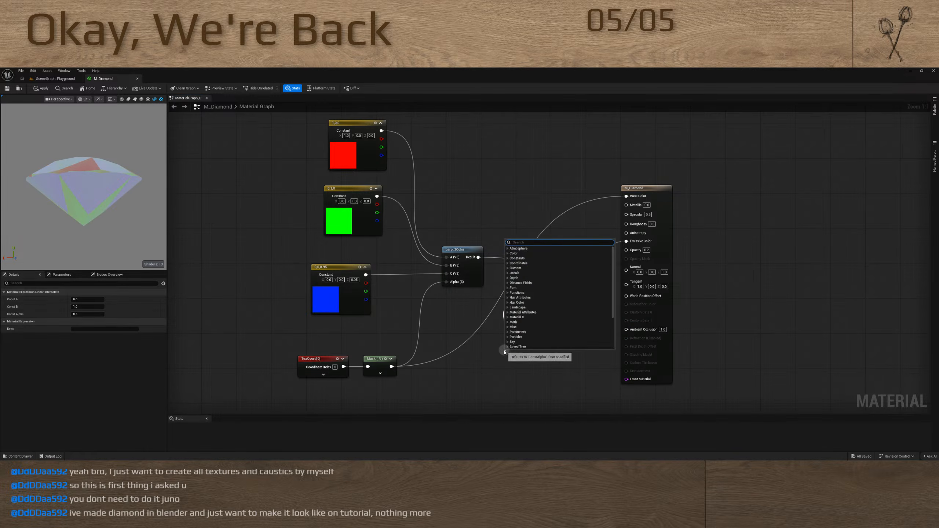
text(fres)
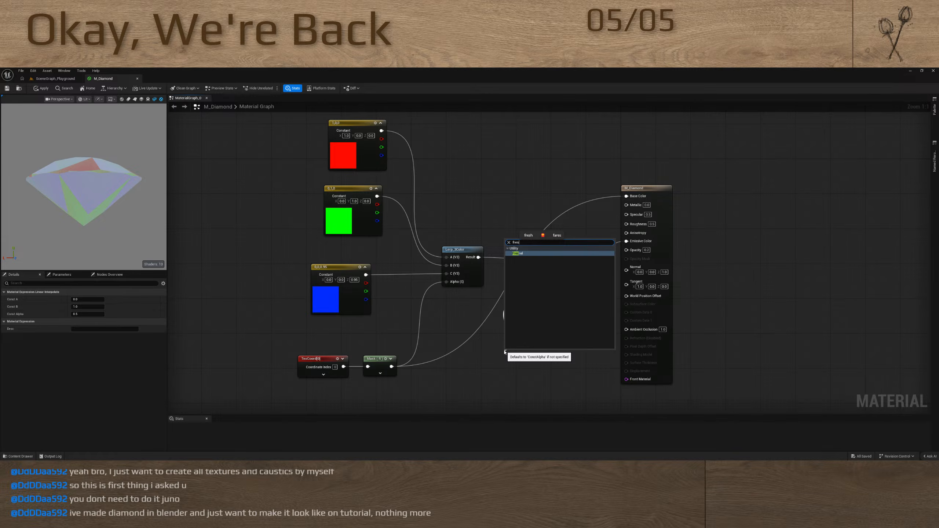
key(Return)
drag(517, 354, 469, 314)
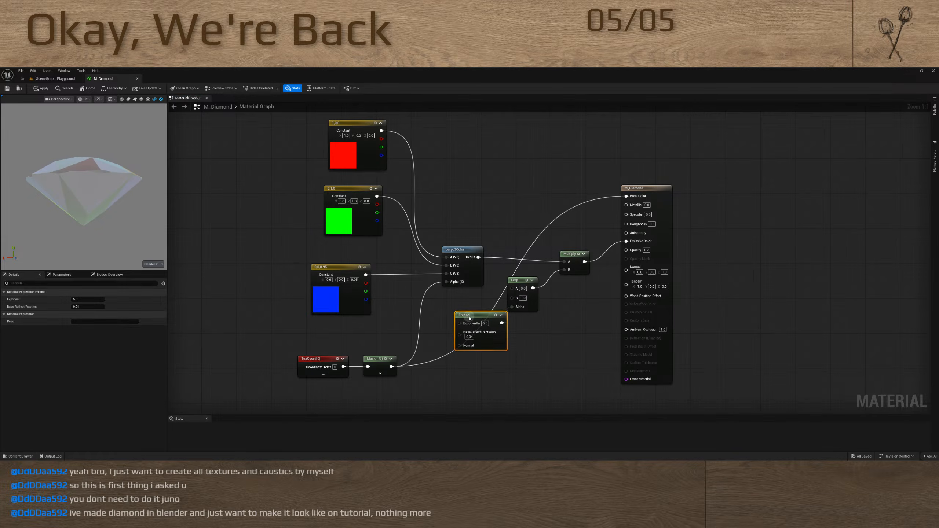
Set the Lerp node's A value to 1 and its B value first to 30, finally to 100
key(Return)
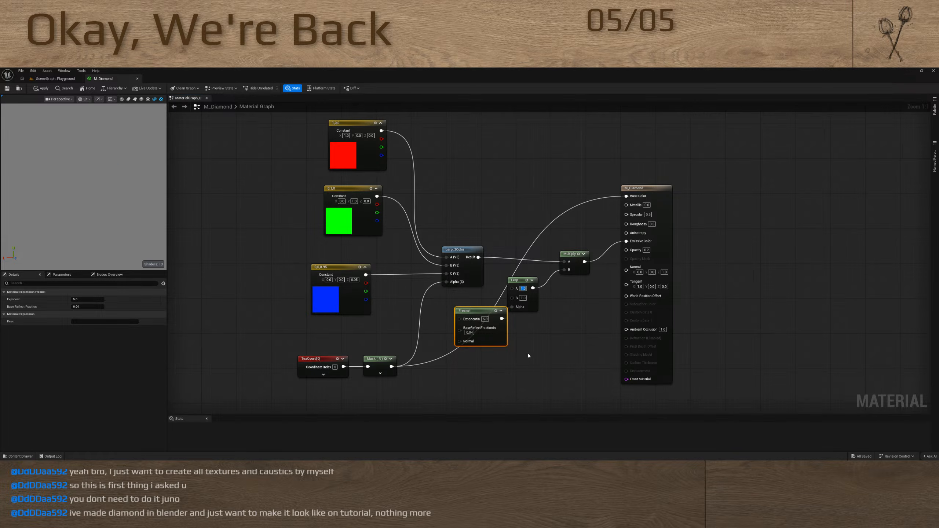
drag(103, 206, 106, 214)
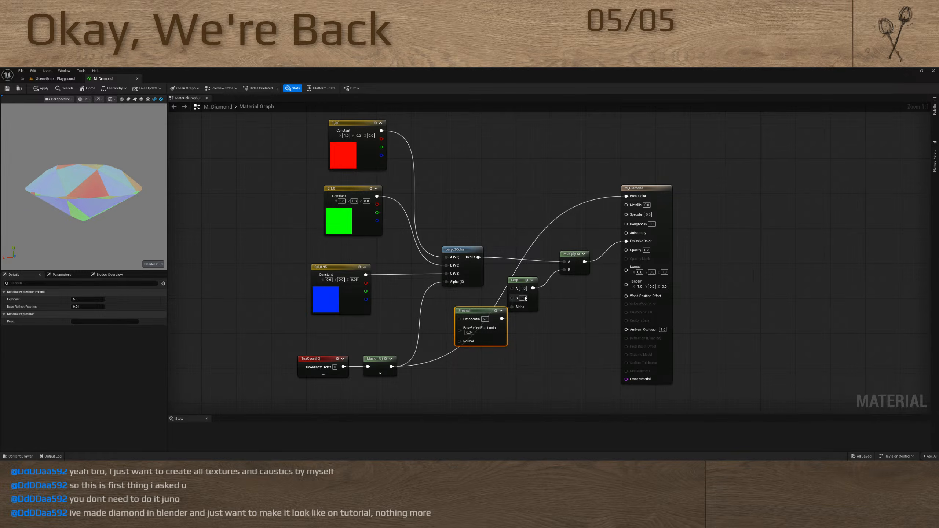
text(30)
key(Return)
drag(134, 192, 46, 209)
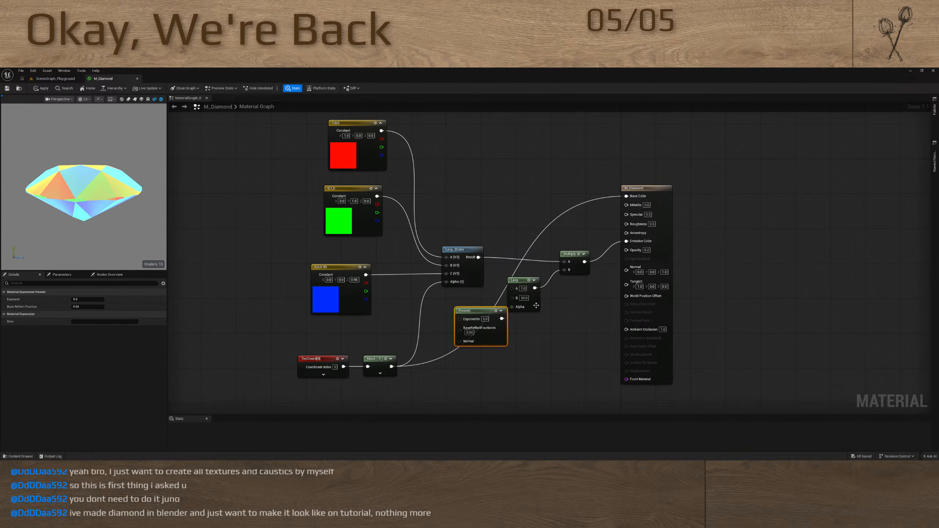
text(100)
key(Return)
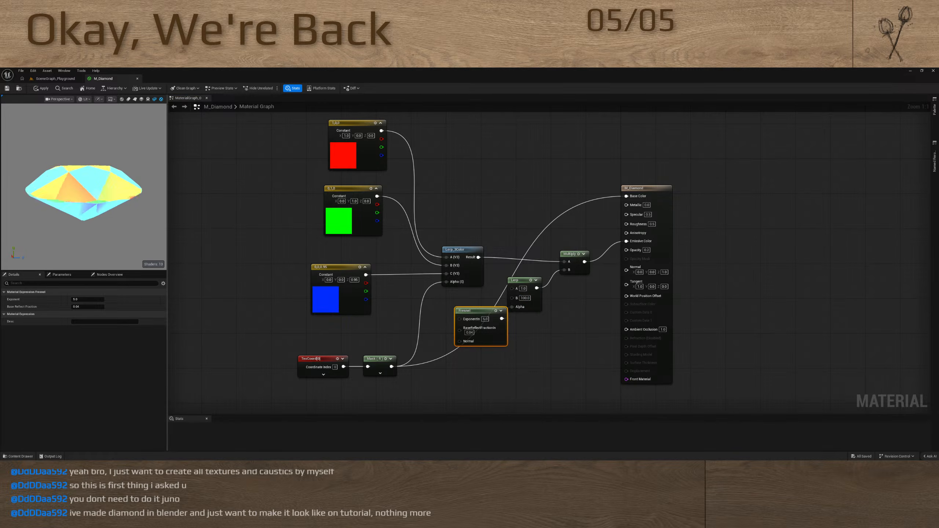
Move the Fresnel node down and feed it through a Power node into the Lerp's Alpha input
drag(476, 310, 419, 384)
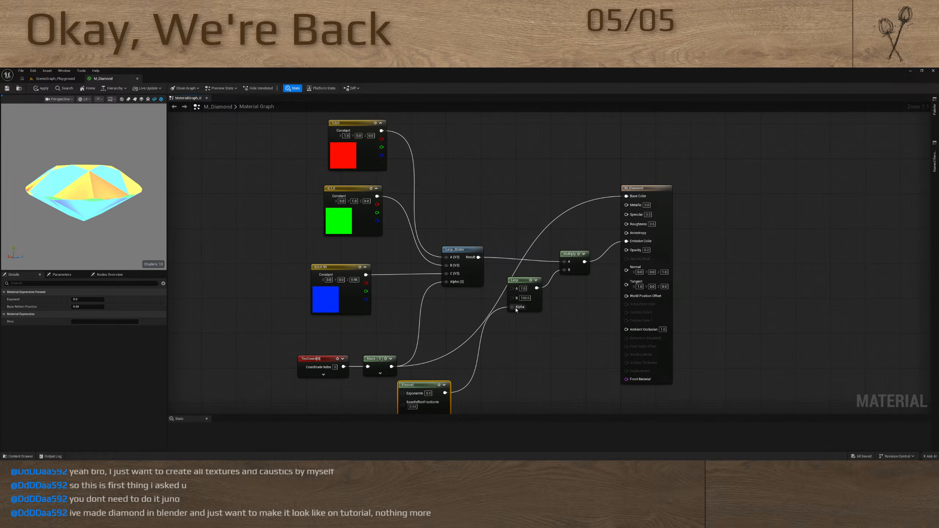
drag(516, 310, 432, 327)
Try a scalar parameter with a default of about 3.7 on the Power node's Exp input, and delete it
key(s)
key(Return)
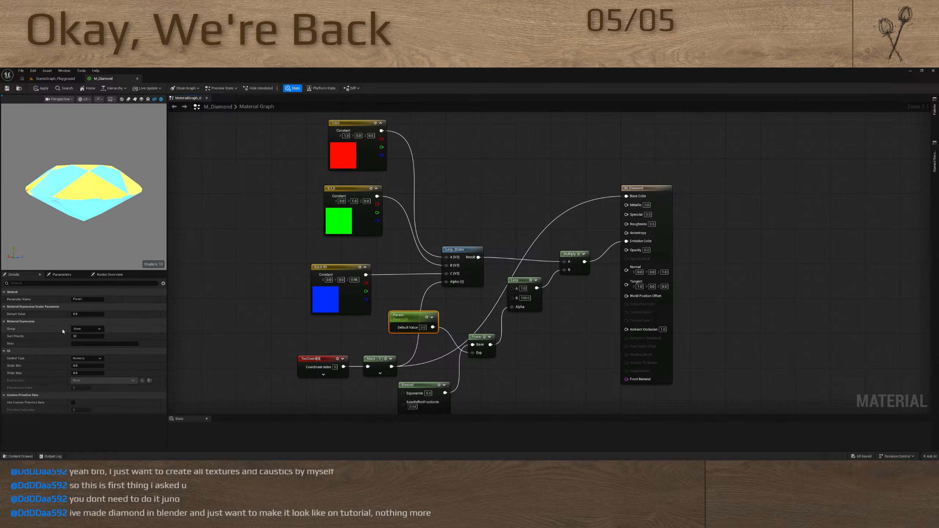
drag(86, 314, 126, 314)
mouse_move(112, 207)
mouse_down()
mouse_move(112, 237)
mouse_move(115, 190)
mouse_move(165, 170)
mouse_move(193, 203)
mouse_move(112, 200)
mouse_up()
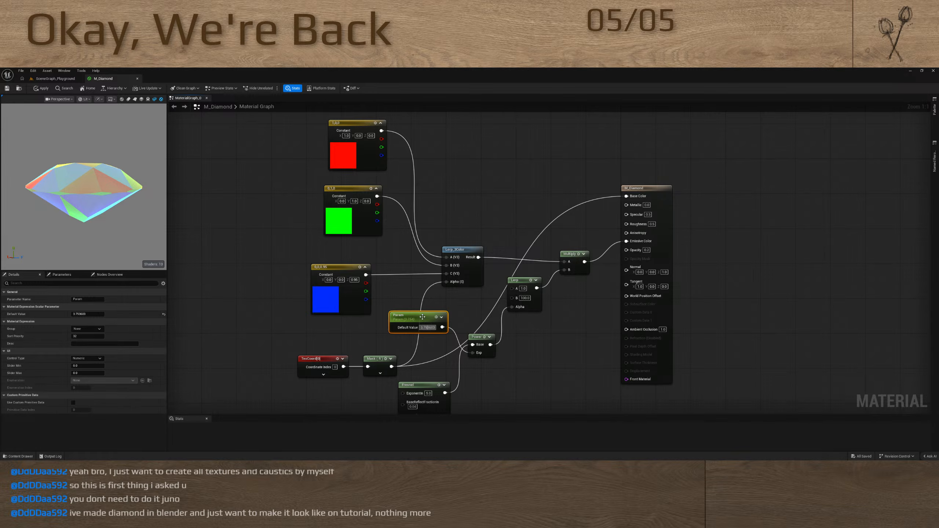
key(Delete)
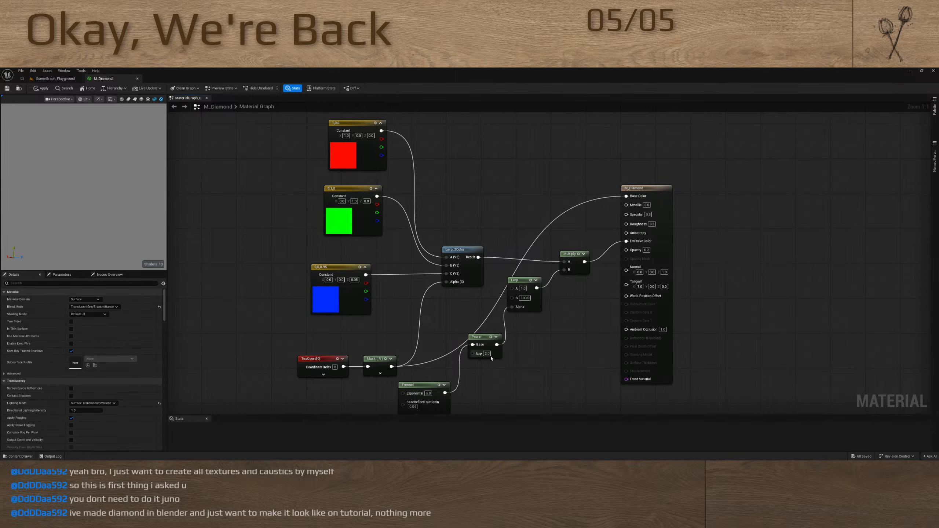
Set the Power node's Exp value to 3 after trying 4, checking the diamond preview
text(4)
key(Return)
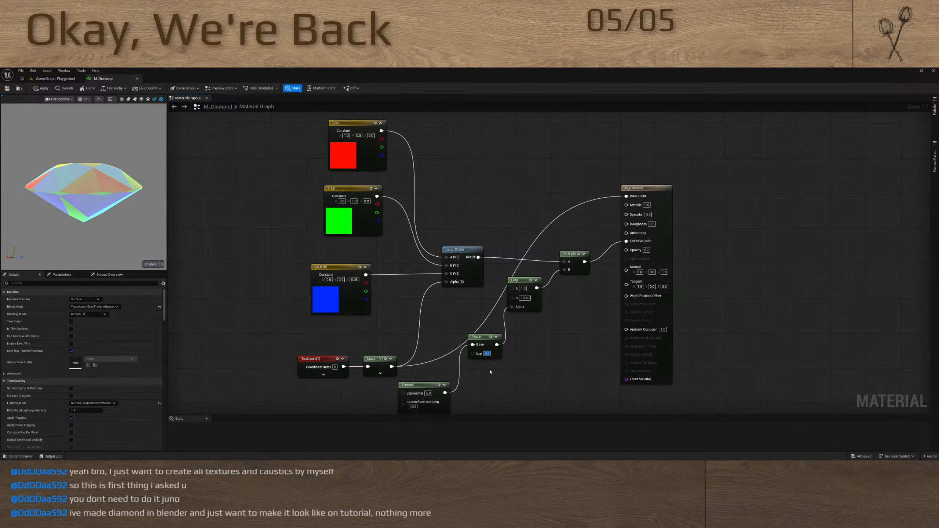
text(3)
key(Return)
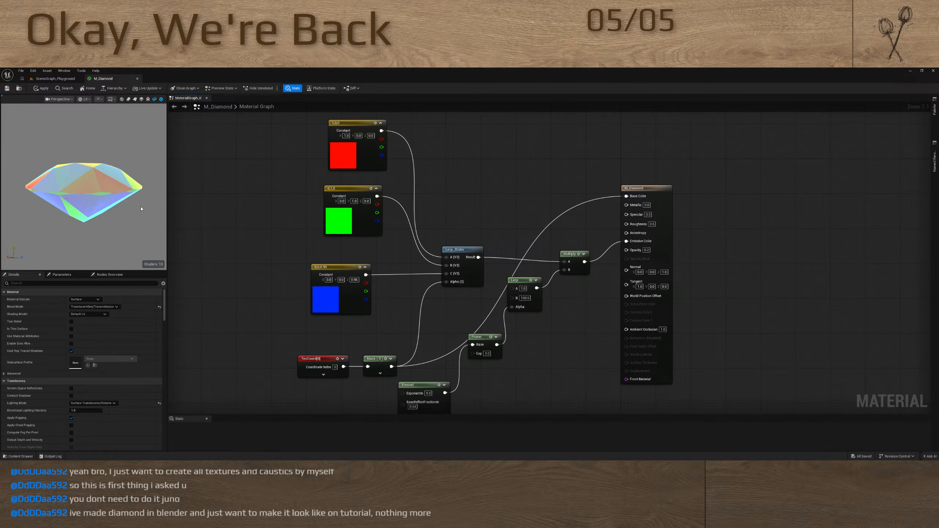
drag(141, 209, 135, 228)
Arrange the Fresnel, Power and Lerp nodes in a compact row above TexCoord and Mask, with straightened connections
right_drag(530, 332, 563, 287)
drag(449, 342, 448, 261)
drag(513, 293, 506, 265)
drag(423, 262, 566, 269)
key(q)
click(556, 308)
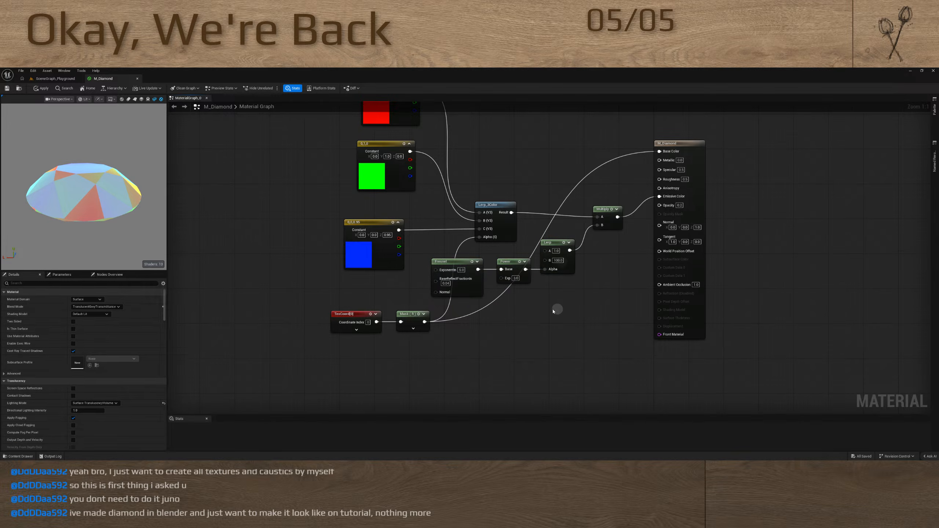
mouse_move(574, 308)
right_down()
mouse_move(558, 317)
mouse_move(567, 306)
right_up()
drag(94, 214, 91, 180)
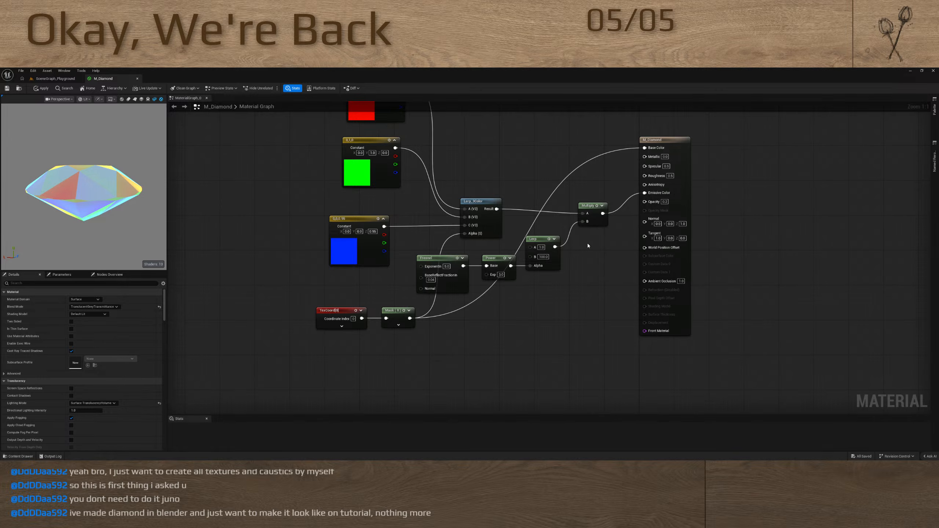
right_drag(588, 245, 558, 273)
right_drag(485, 180, 454, 236)
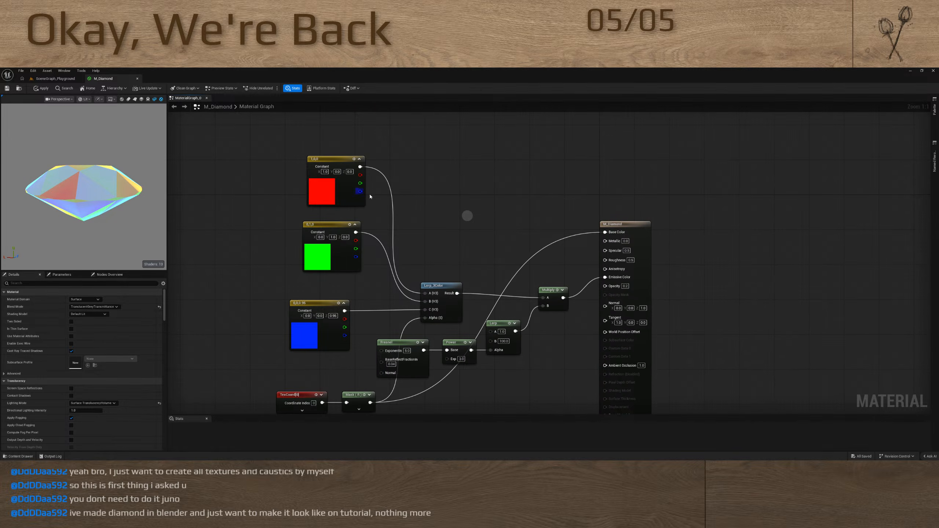
Move the Mask node down and disconnect it from the material's Base Color input
drag(79, 177, 80, 178)
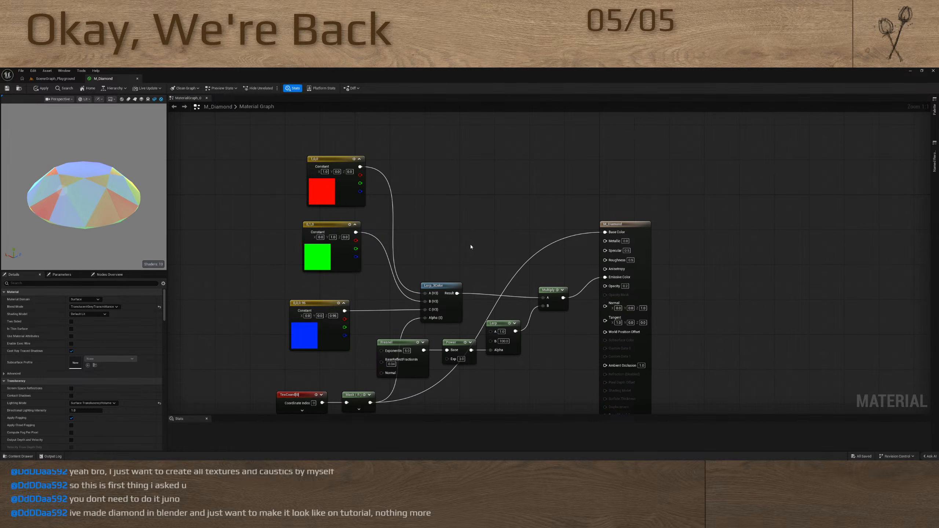
right_drag(471, 247, 473, 193)
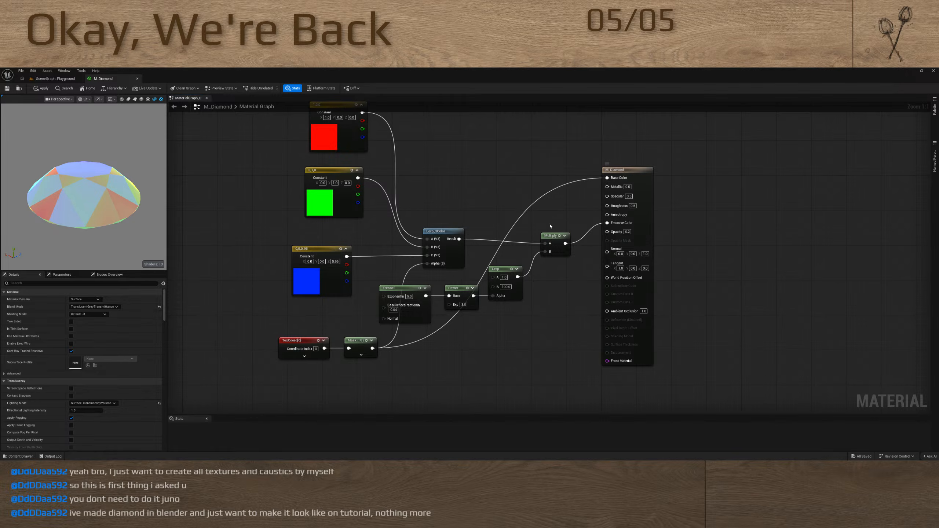
drag(364, 340, 367, 362)
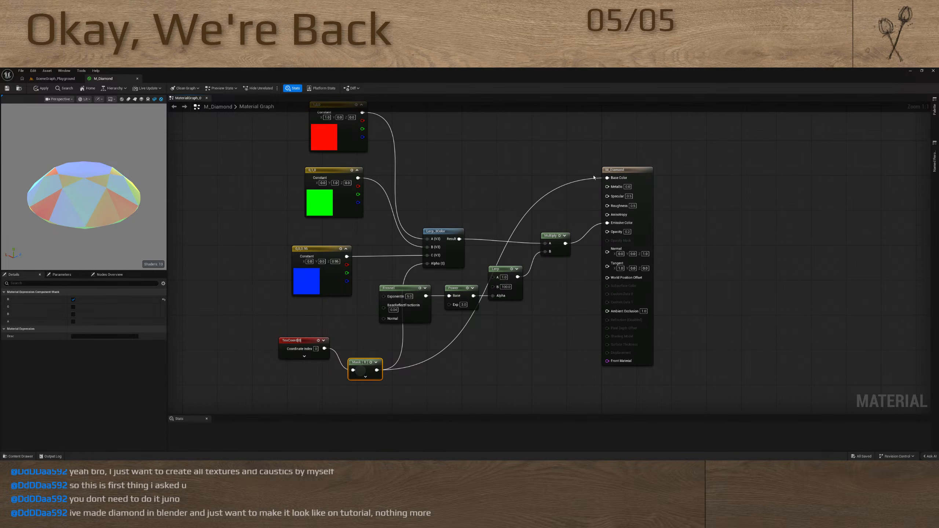
alt+click(606, 178)
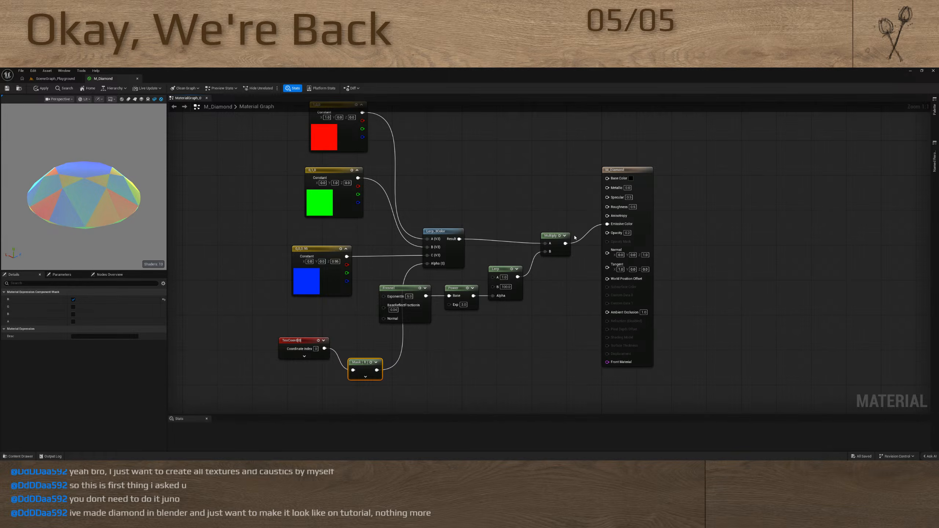
Spread out the graph by moving the material output node away, the Fresnel, Power and Lerp row down, and the Multiply node closer to the output
drag(633, 172, 699, 182)
click(427, 243)
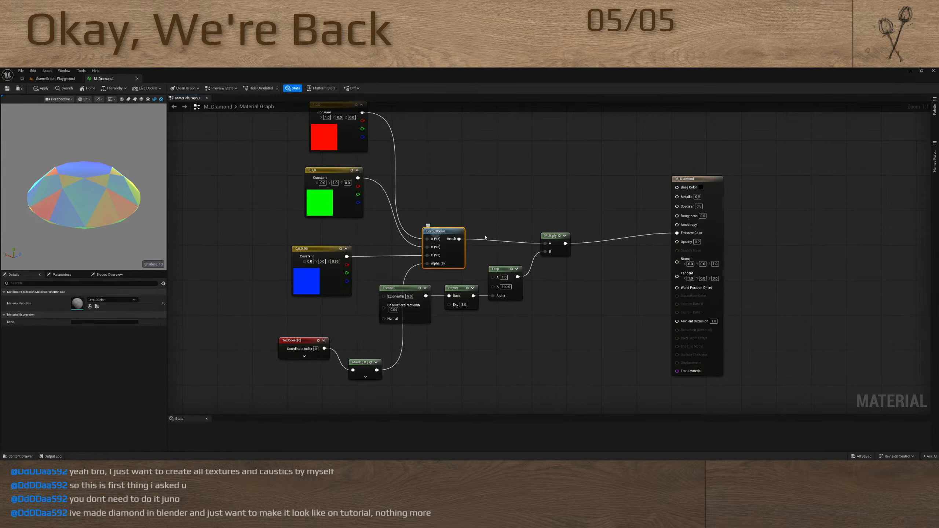
click(548, 239)
drag(368, 291, 554, 292)
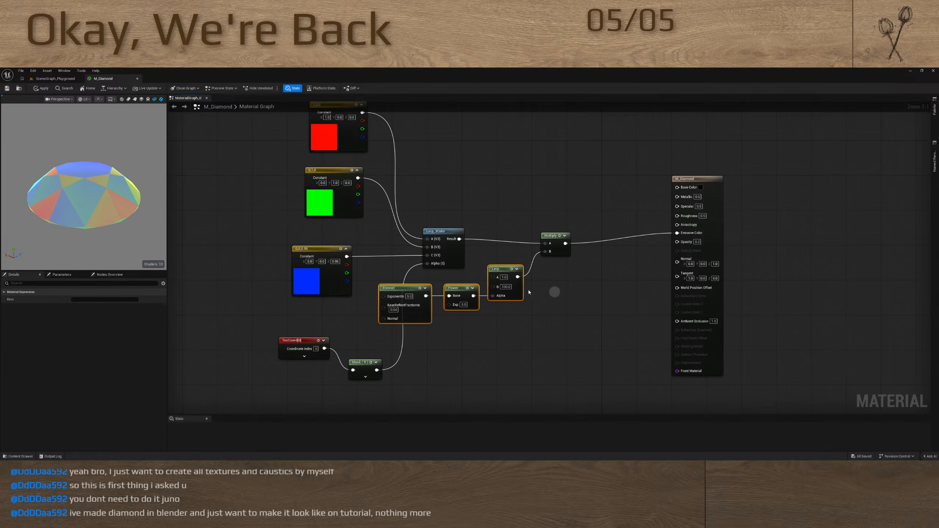
drag(504, 270, 516, 342)
drag(554, 236, 593, 213)
Insert a Lerp before Multiply's A input, with the Lerp_3Color result feeding B and the Power output feeding Alpha
key(l)
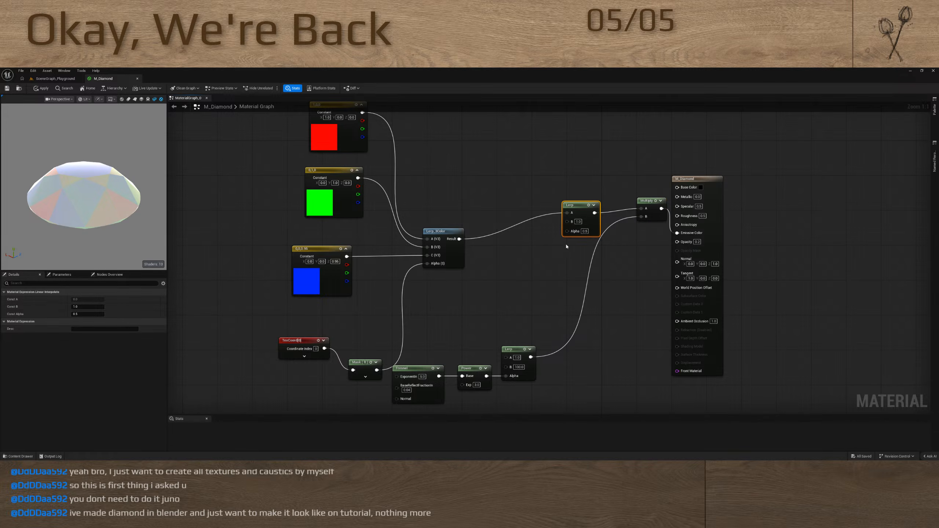
drag(460, 239, 567, 222)
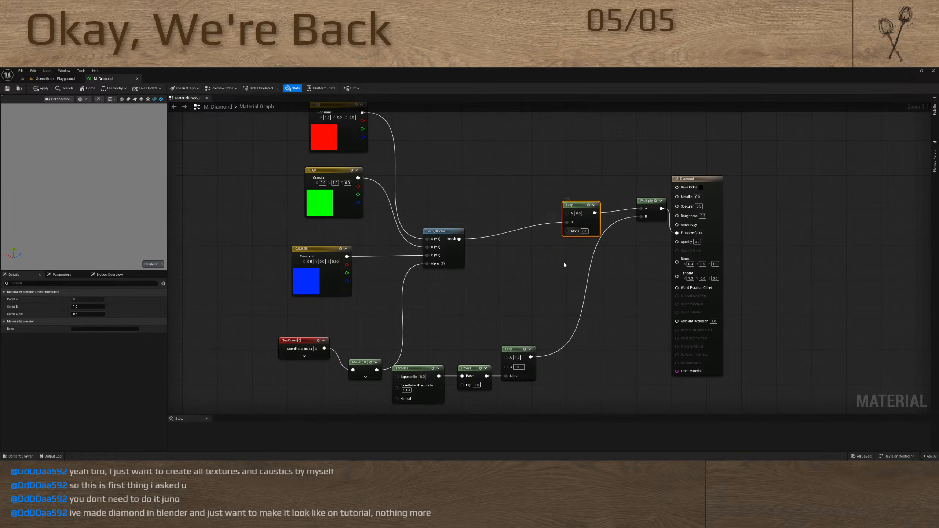
drag(530, 357, 562, 306)
click(535, 295)
drag(486, 376, 572, 233)
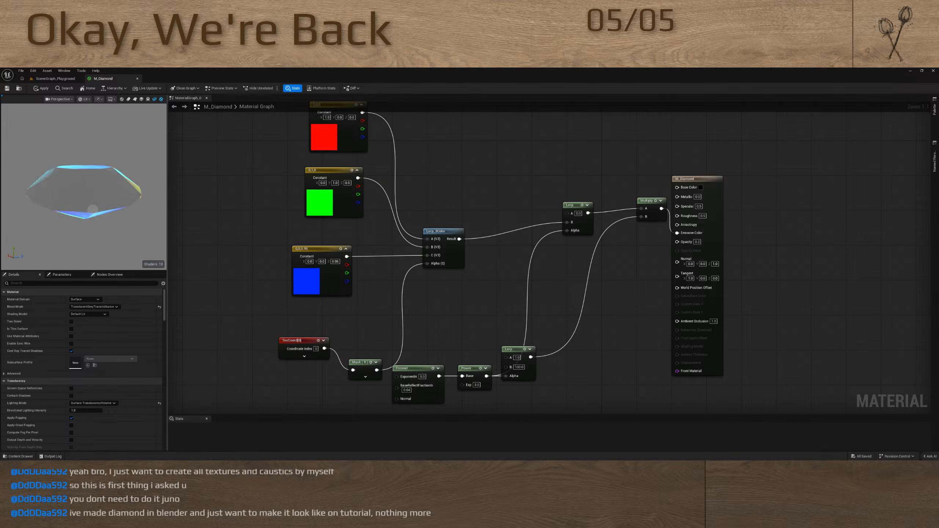
Duplicate the Fresnel and Power nodes and connect the copied Power to the new Lerp's Alpha input
drag(422, 358, 491, 399)
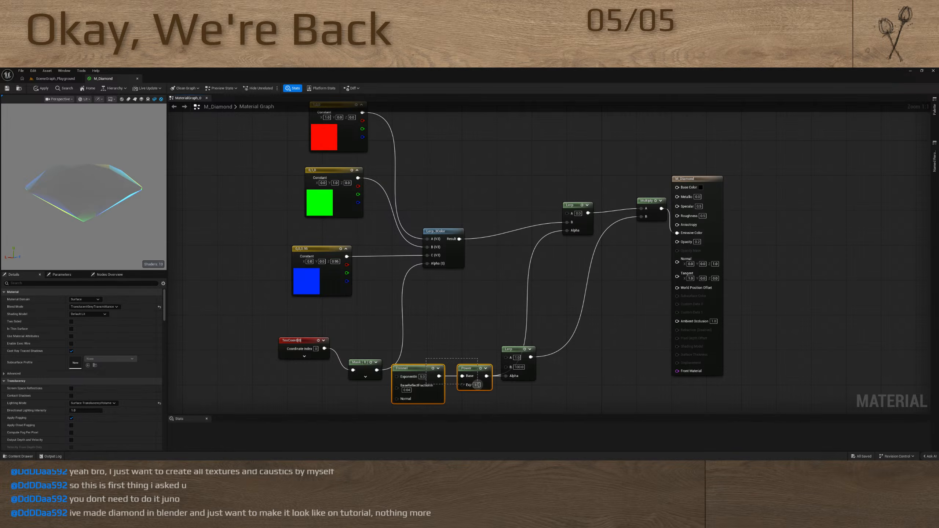
key(ctrl+c)
key(ctrl+v)
drag(548, 300, 557, 264)
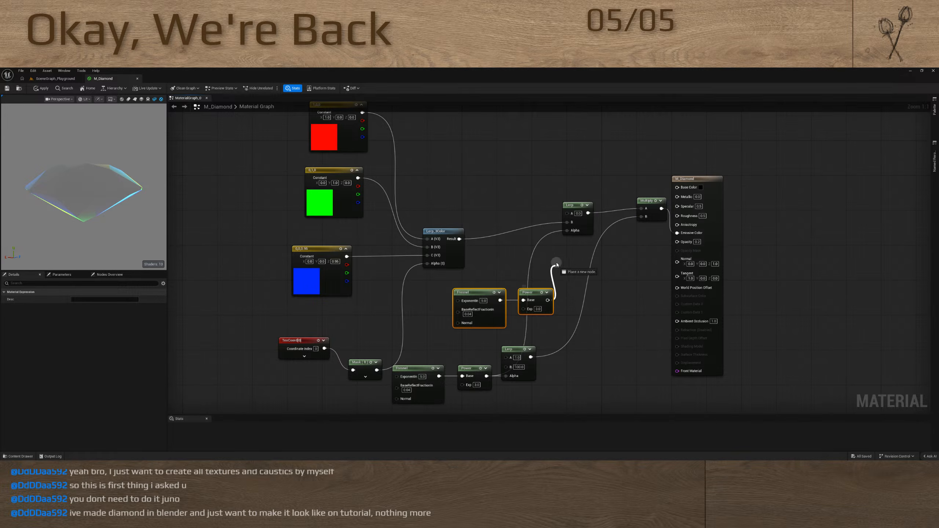
drag(568, 232, 567, 232)
Try driving the copied Power node's Exp input with a scalar parameter, checking its effect on the diamond preview
drag(523, 308, 440, 330)
key(s)
key(Return)
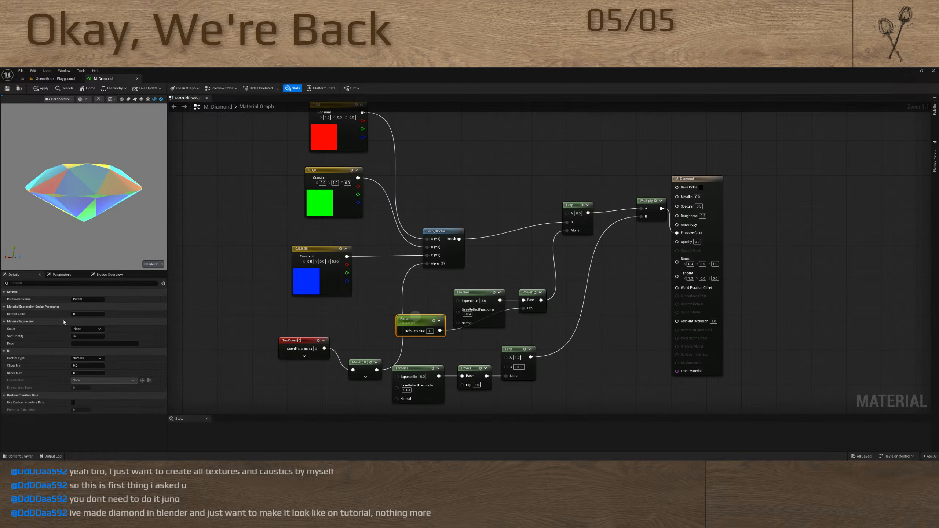
drag(85, 314, 104, 315)
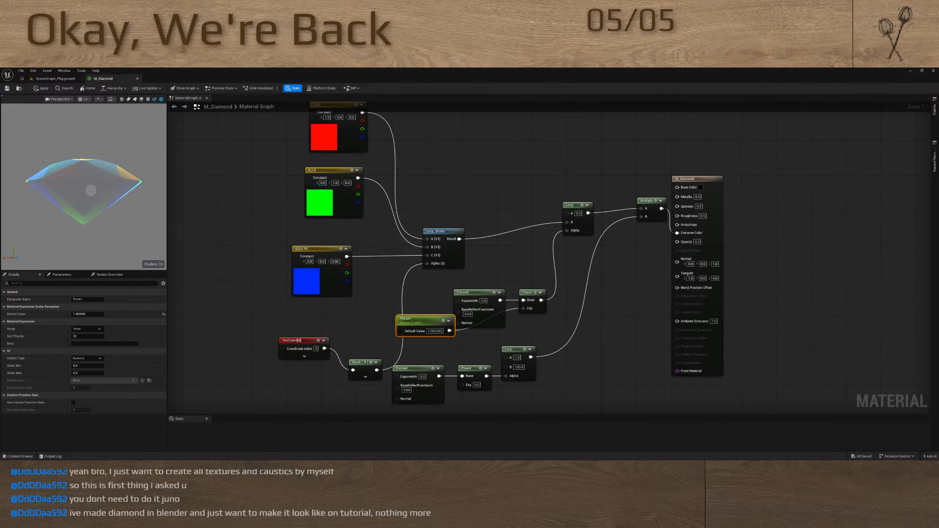
mouse_move(86, 185)
mouse_down()
mouse_move(140, 186)
mouse_move(85, 185)
mouse_up()
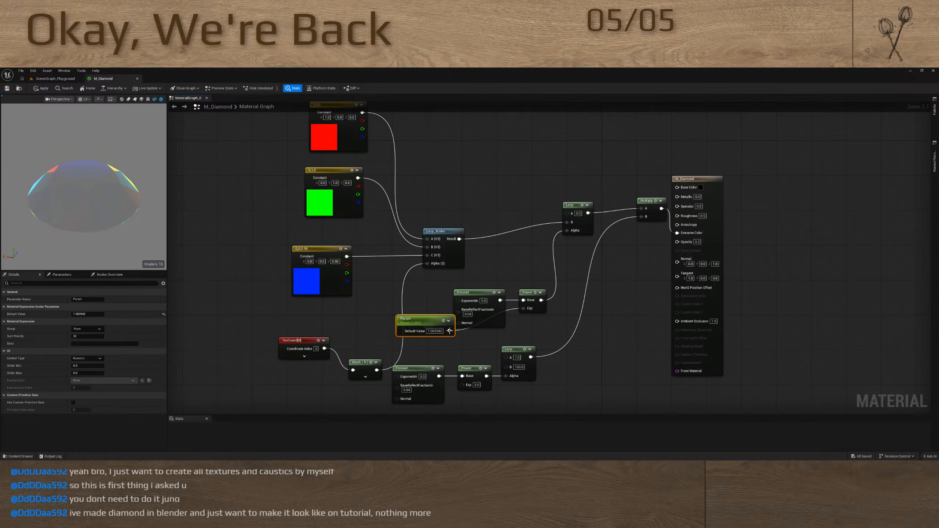
key(Delete)
Move the copied Fresnel and Power nodes below Lerp_3Color and line up the new Lerp with the Lerp_3Color output
click(477, 293)
ctrl+click(528, 292)
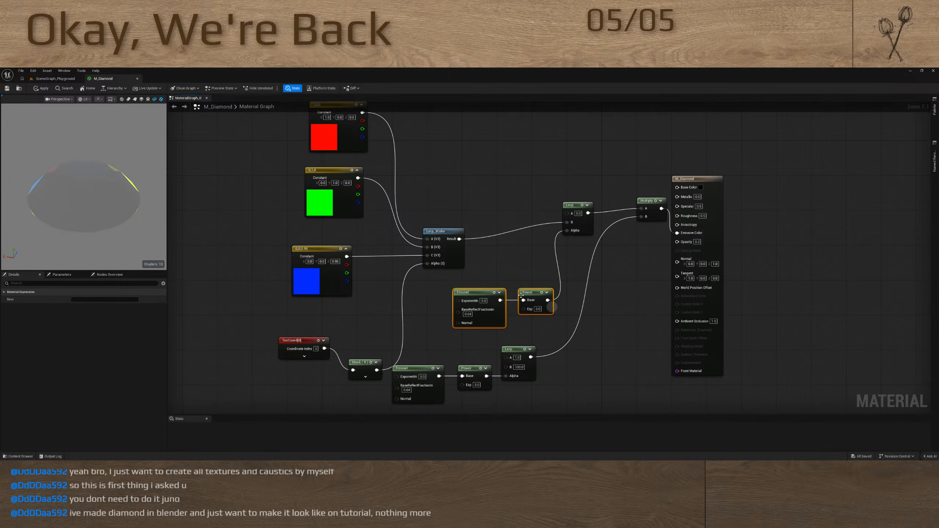
drag(529, 291, 510, 284)
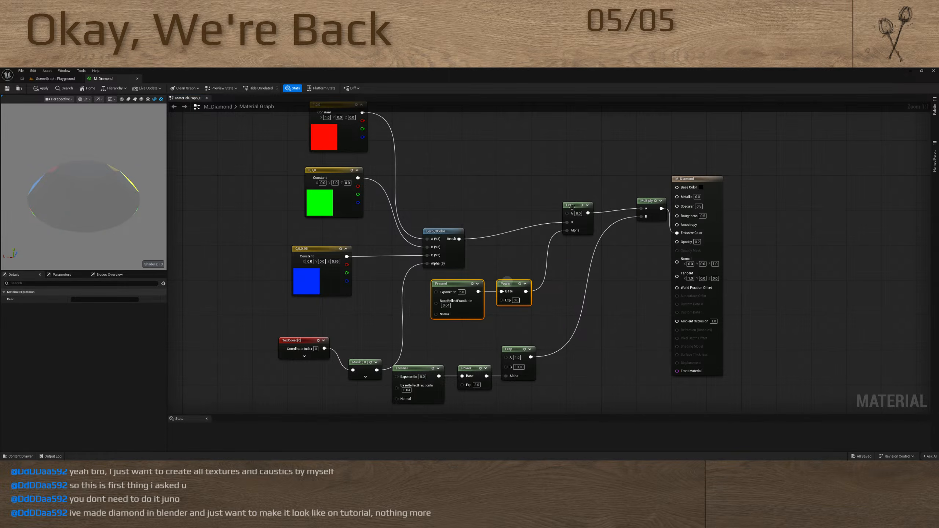
drag(572, 207, 571, 224)
drag(70, 202, 107, 200)
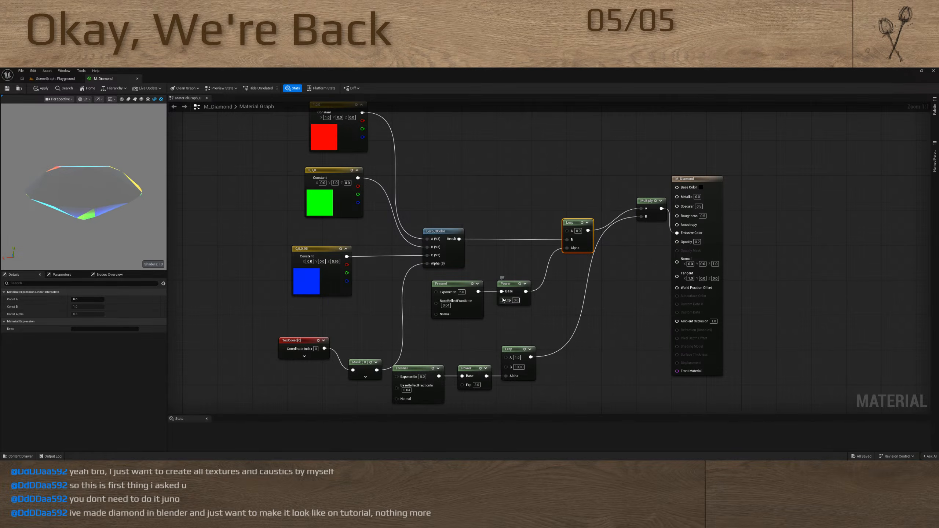
Connect the copied Fresnel directly to the new Lerp's Alpha and delete the copied Power node
drag(477, 292, 568, 248)
click(524, 294)
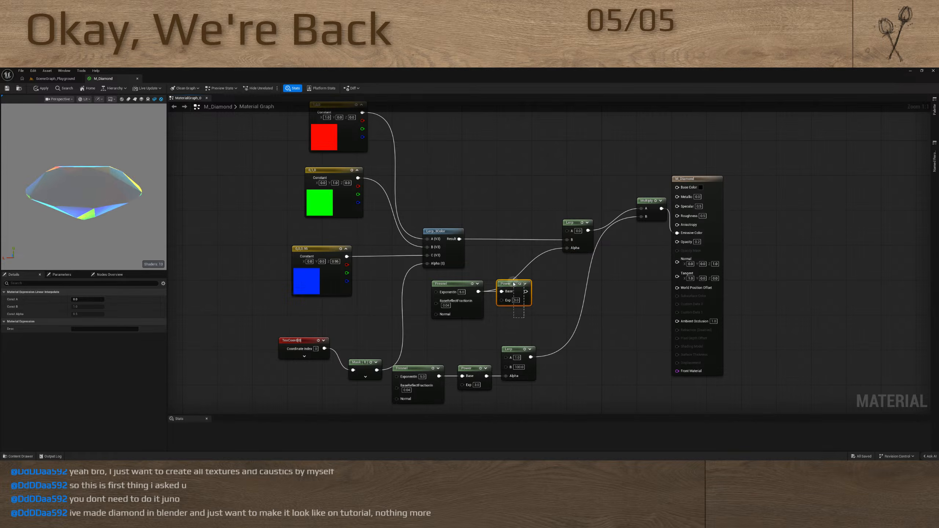
key(Delete)
drag(121, 168, 201, 179)
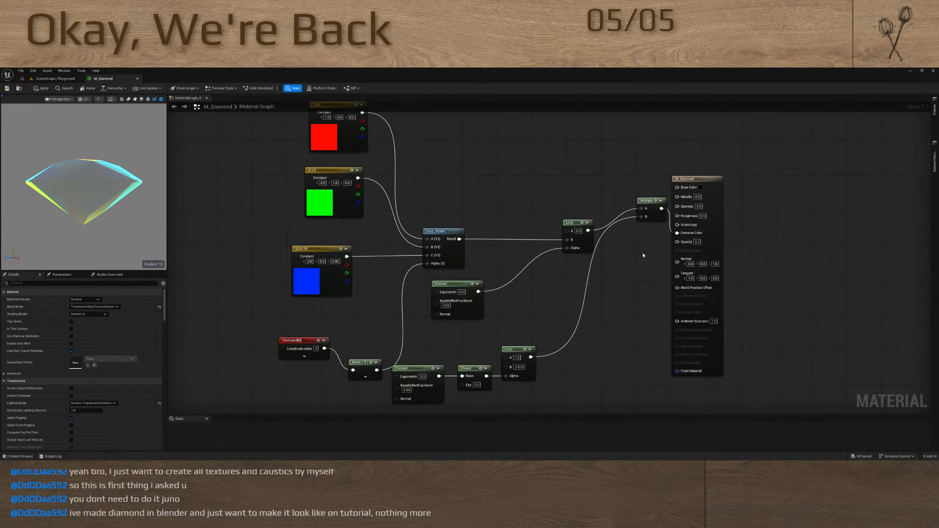
Align the Multiply node with the new Lerp and set the material's Roughness to 0.1, inspecting the diamond preview
drag(647, 202, 636, 284)
click(636, 284)
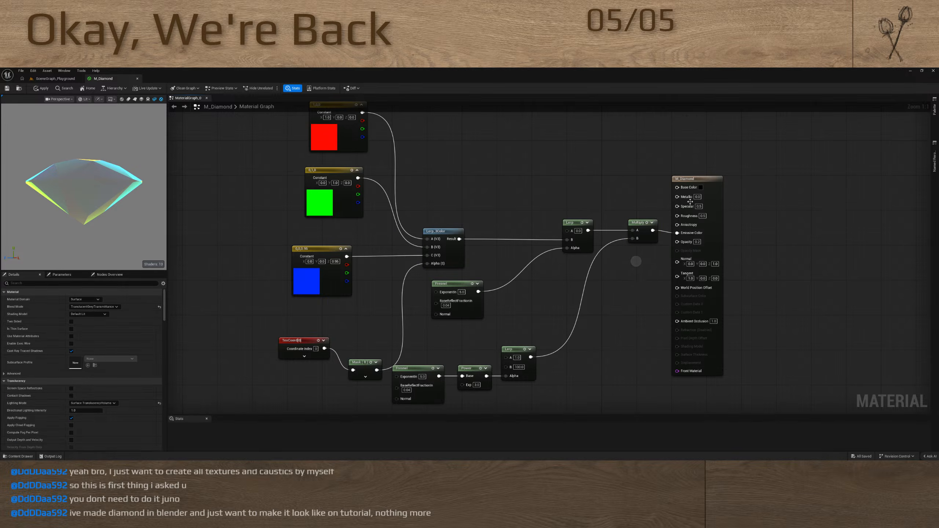
click(703, 216)
text(0)
key(Return)
drag(114, 207, 74, 222)
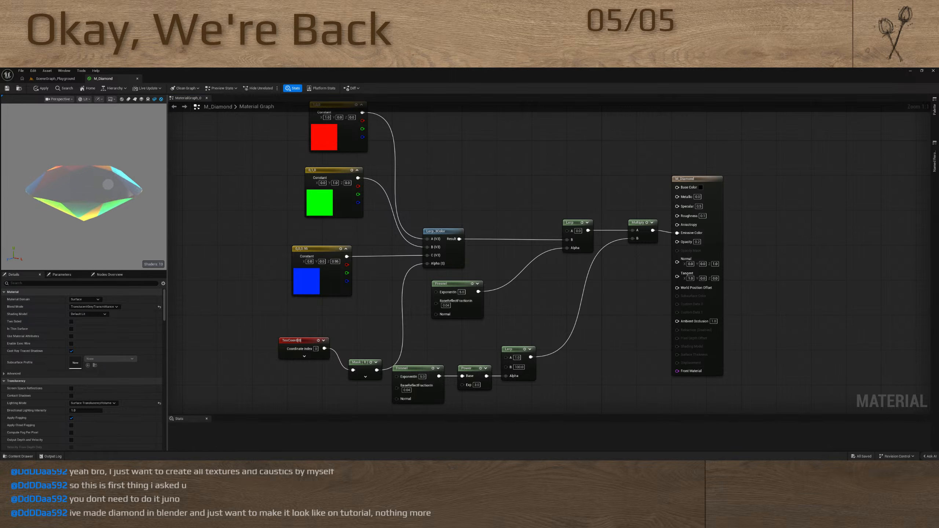
mouse_move(108, 184)
mouse_down()
mouse_move(146, 163)
mouse_move(100, 155)
mouse_move(96, 177)
mouse_up()
Move the TexCoord and Mask nodes together to just beneath the blue constant
right_drag(474, 194, 527, 120)
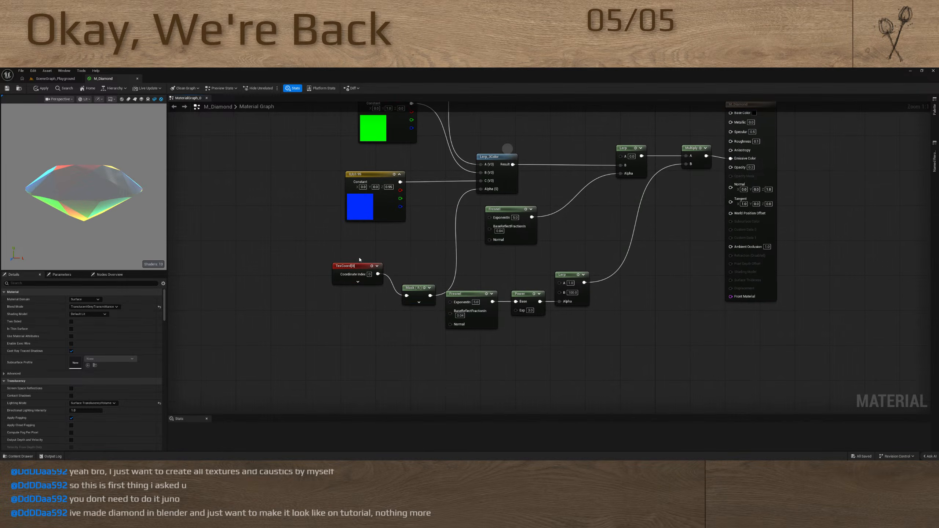
drag(331, 250, 425, 302)
drag(358, 270, 370, 241)
click(313, 237)
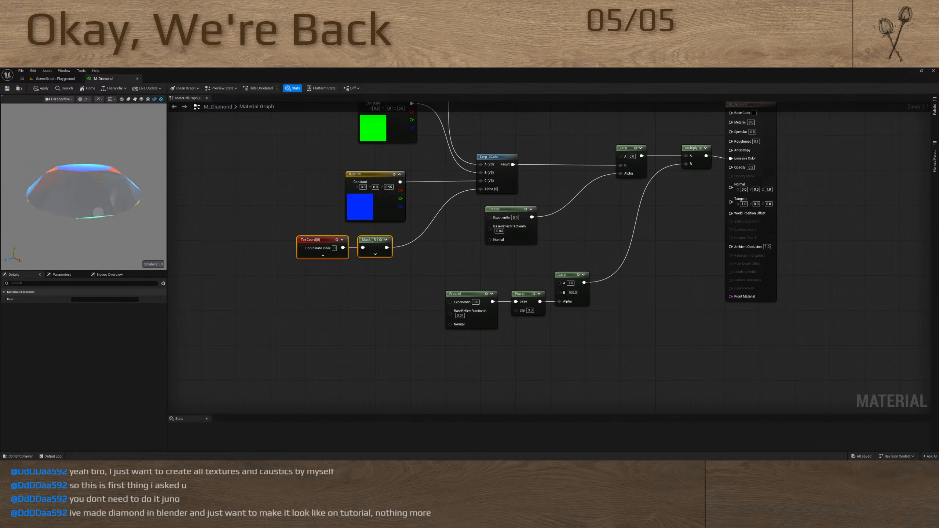
Examine the diamond in the material preview and in the SceneGraph_Playground level
mouse_move(98, 212)
mouse_down()
mouse_move(85, 185)
mouse_move(91, 170)
mouse_move(93, 235)
mouse_move(109, 199)
mouse_move(98, 207)
mouse_up()
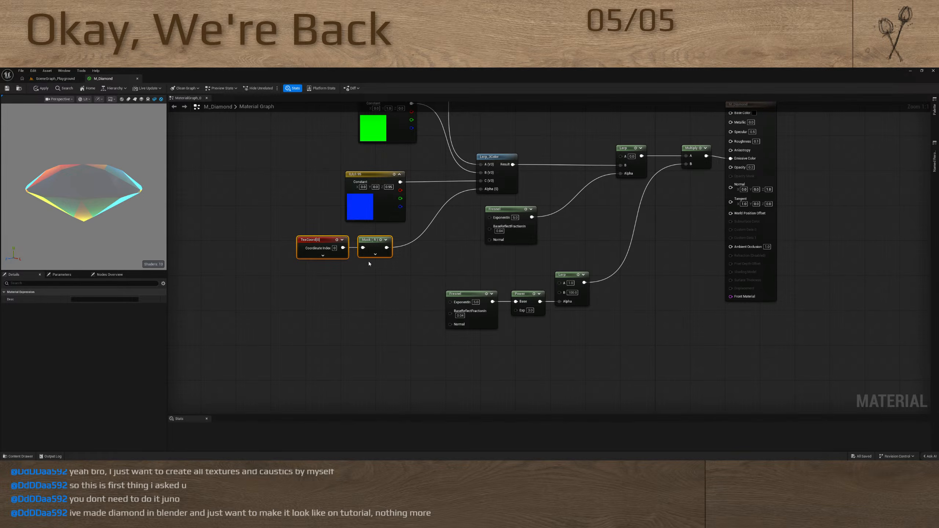
click(55, 79)
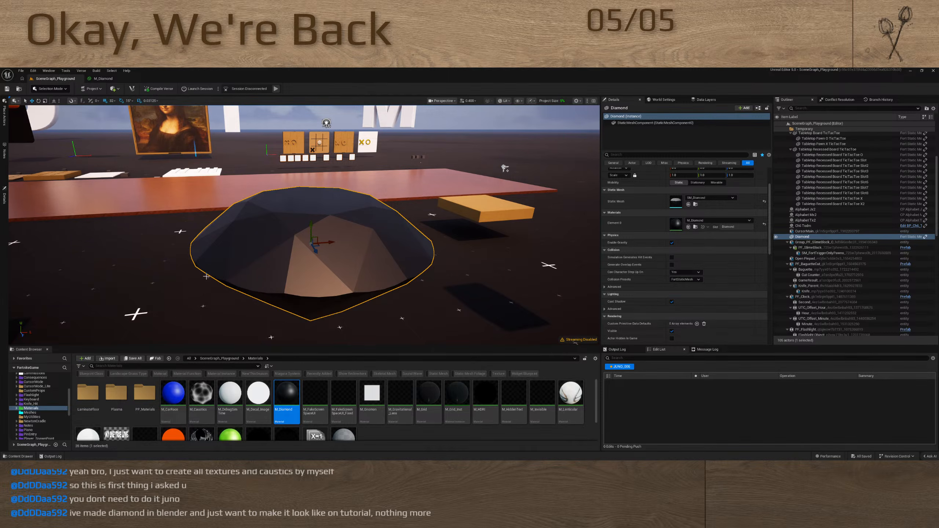
click(103, 79)
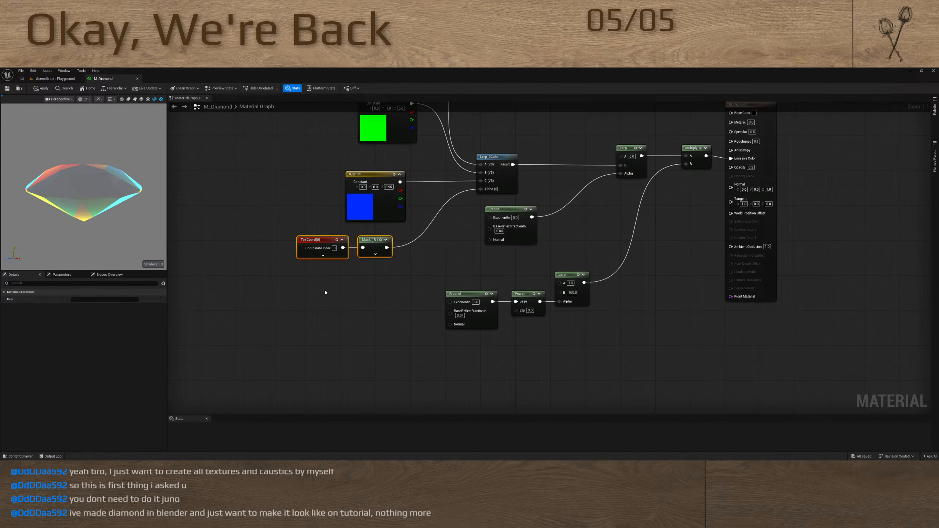
mouse_move(67, 209)
mouse_down()
mouse_move(64, 187)
mouse_move(101, 229)
mouse_move(62, 194)
mouse_move(106, 219)
mouse_move(79, 201)
mouse_move(89, 192)
mouse_move(77, 197)
mouse_move(90, 204)
mouse_move(51, 176)
mouse_move(48, 185)
mouse_move(50, 172)
mouse_move(88, 165)
mouse_move(75, 184)
mouse_move(82, 169)
mouse_move(57, 173)
mouse_up()
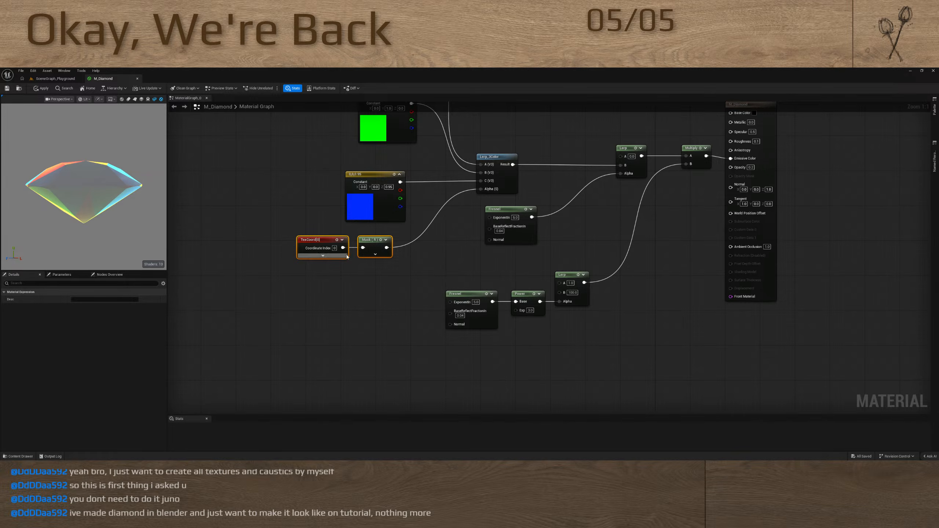
Add a Camera Position node below the TexCoord node
click(304, 305)
right_drag(304, 305, 373, 287)
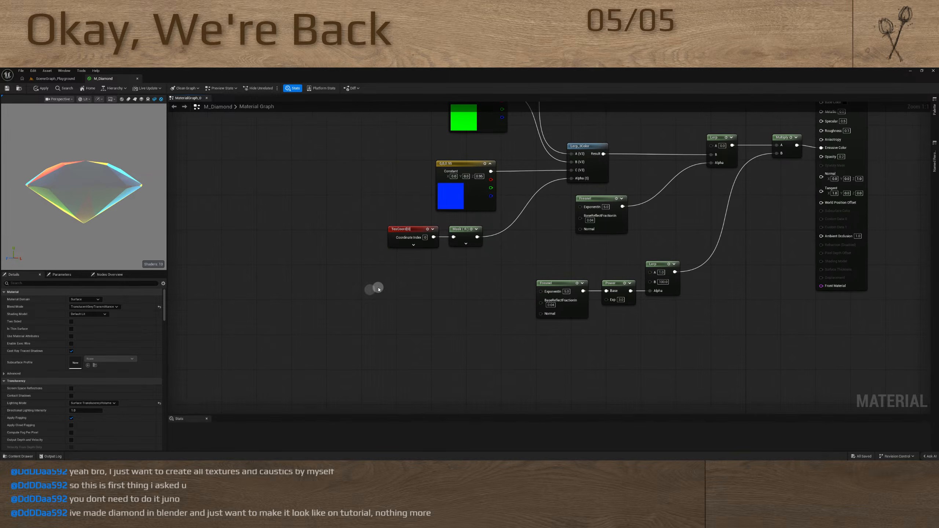
right_click(378, 289)
text(camera)
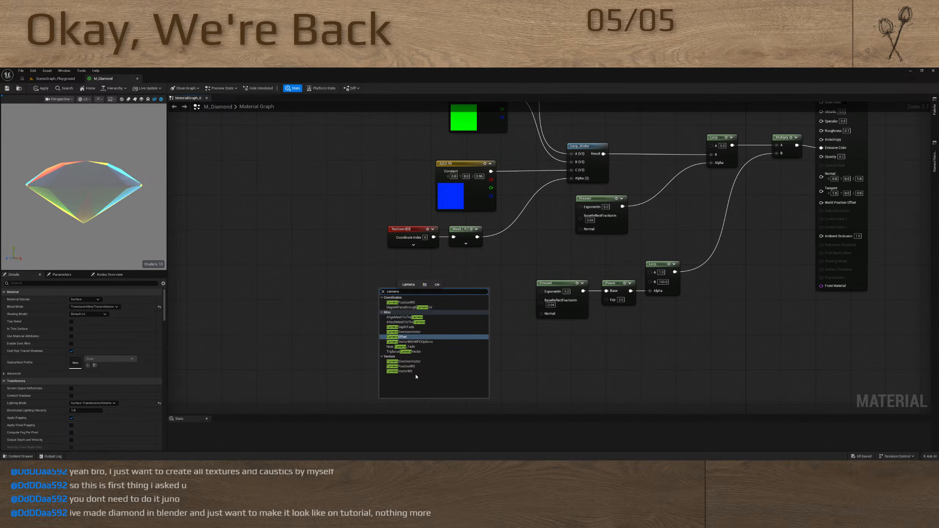
click(407, 367)
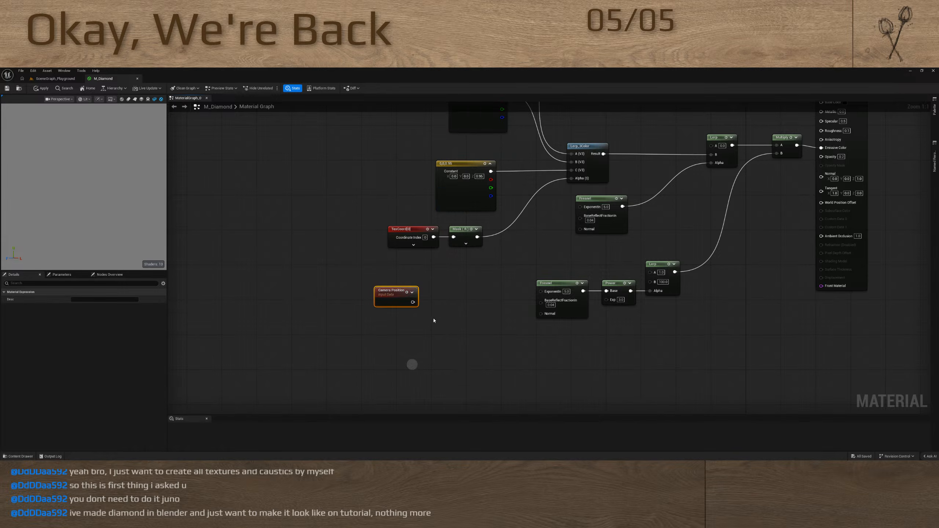
Try an Add node combining the Mask output and Camera Position as the input for Lerp_3Color's Alpha
drag(571, 178, 514, 239)
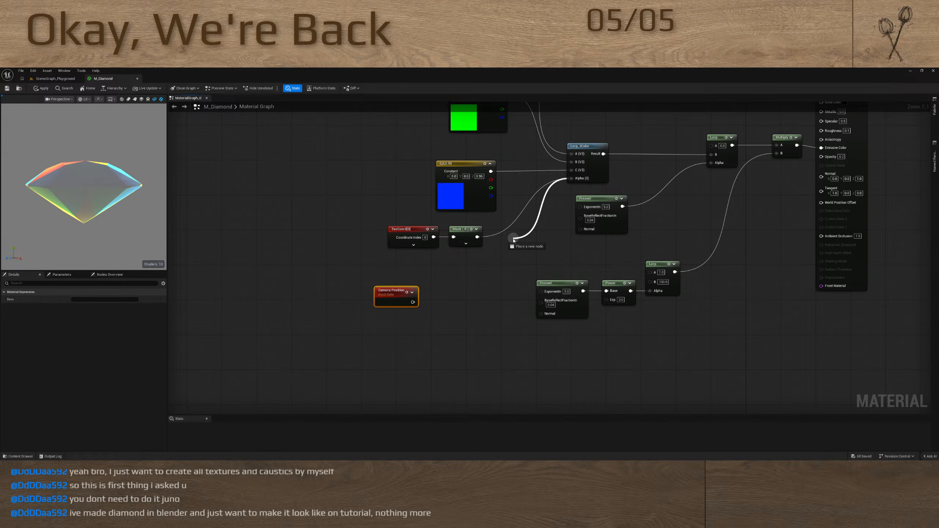
key(a)
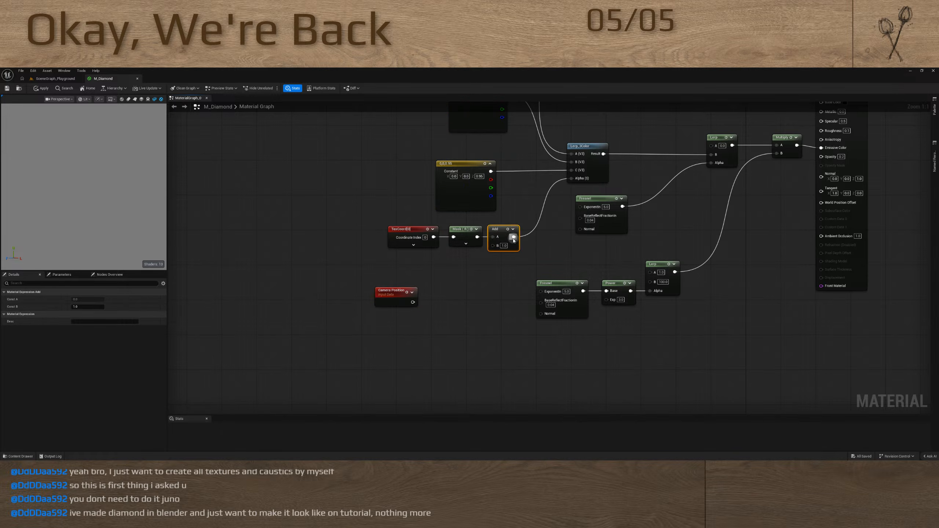
drag(492, 246, 413, 303)
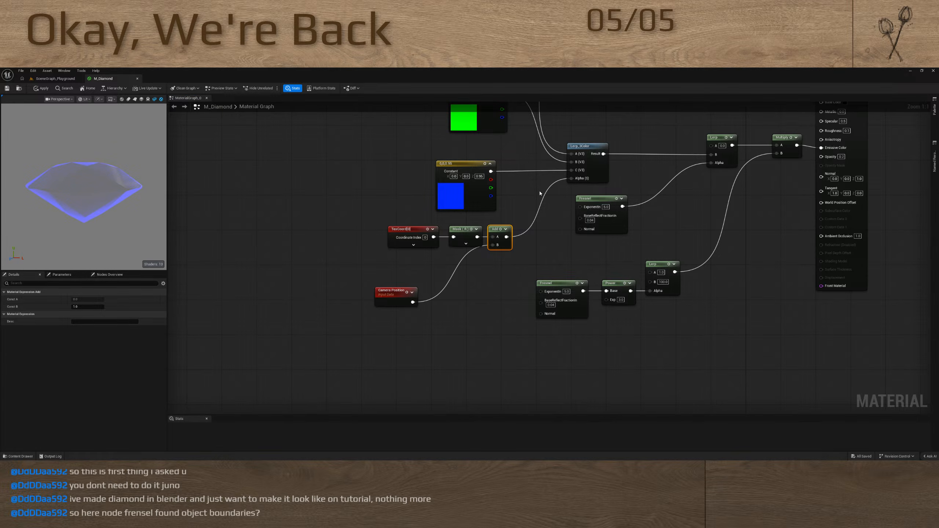
click(500, 241)
key(Delete)
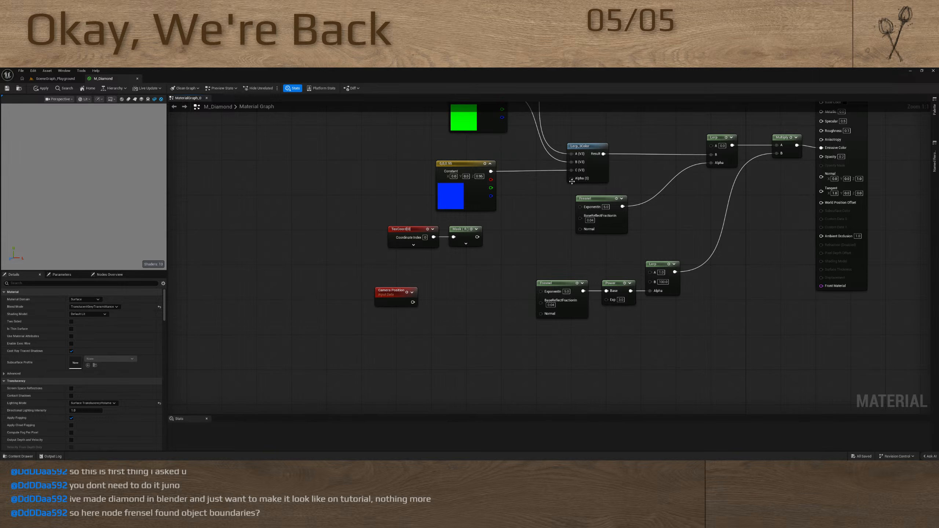
drag(571, 179, 477, 236)
Multiply the Mask output by Camera Position and feed the result into Lerp_3Color's Alpha, checking the diamond preview
drag(571, 178, 414, 303)
key(m)
drag(466, 267, 413, 302)
drag(118, 200, 126, 223)
right_drag(534, 263, 403, 258)
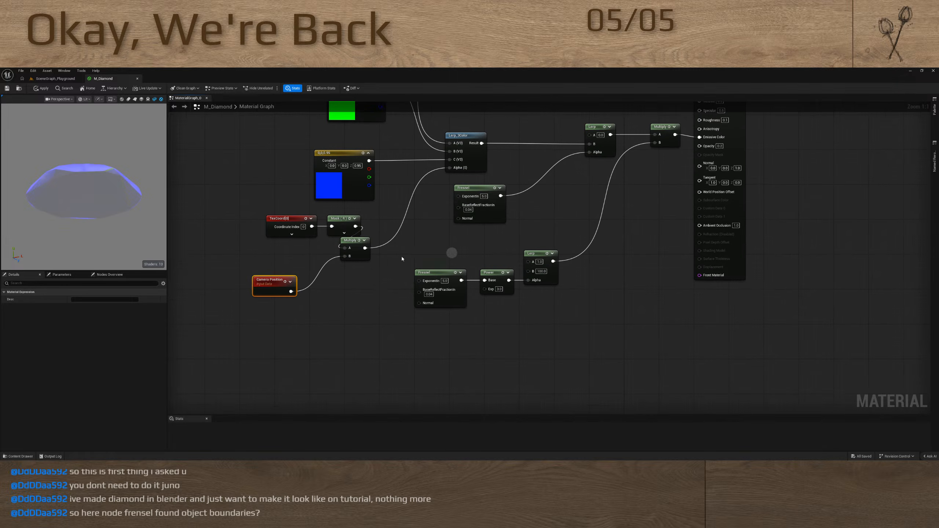
Delete the Camera Position and its Multiply node, and reconnect the Mask output directly to Lerp_3Color's Alpha
key(Delete)
click(353, 250)
key(Delete)
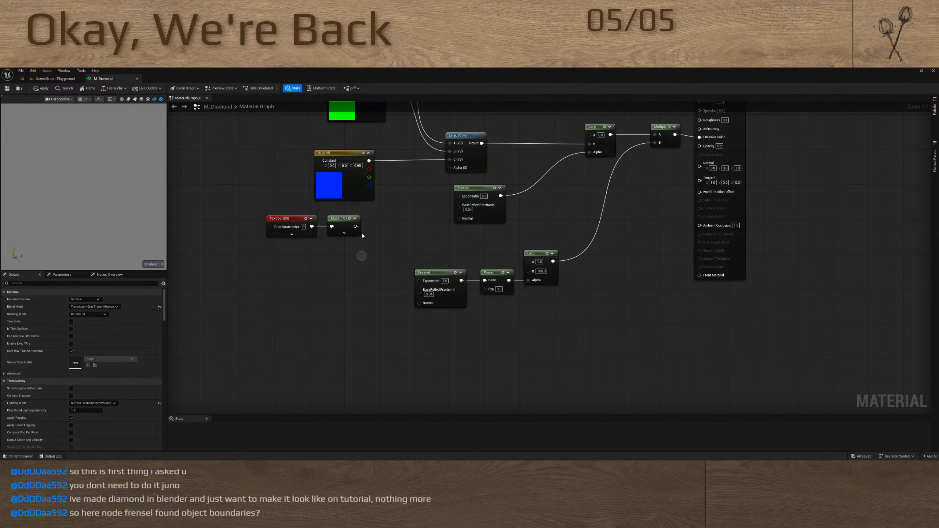
drag(355, 226, 450, 168)
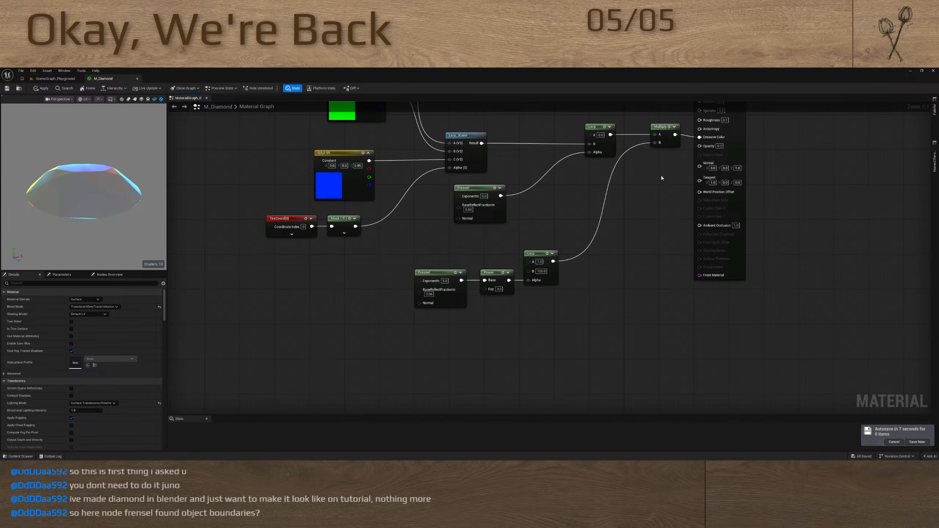
Preview the material on the shader ball and on the sphere to examine the coloured edge glow
right_drag(646, 223, 565, 366)
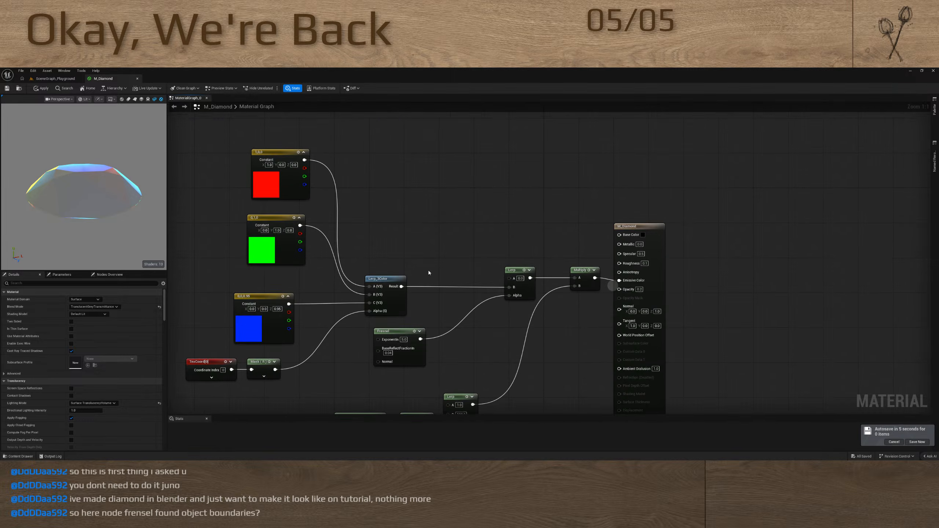
click(148, 99)
right_drag(121, 105, 107, 151)
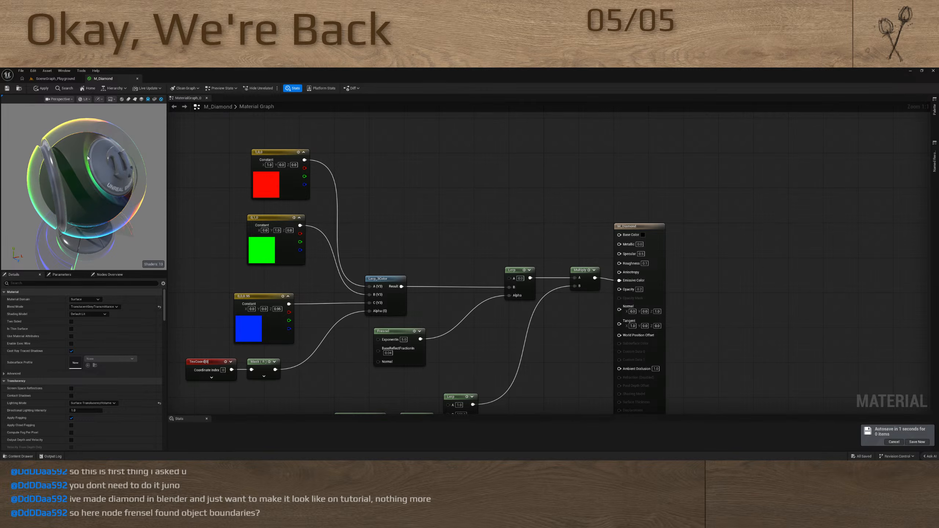
drag(75, 180, 90, 176)
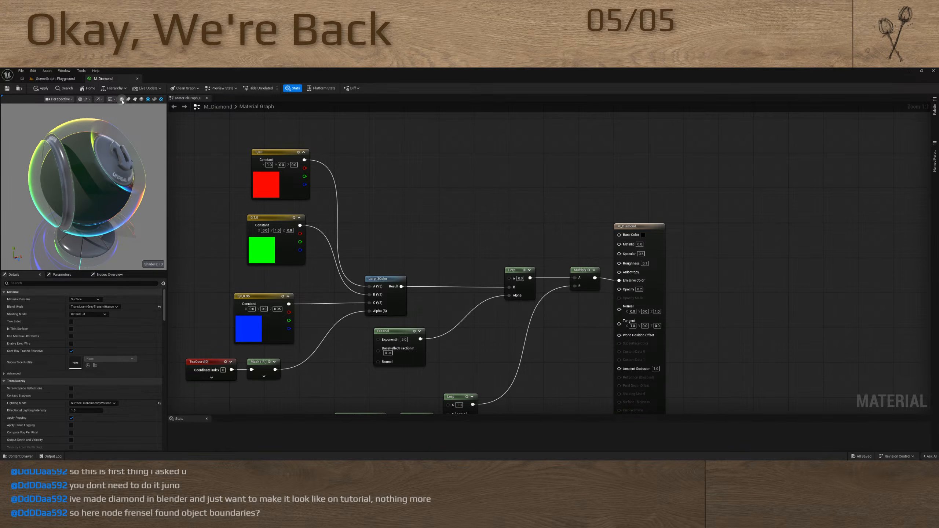
click(121, 99)
scroll(85, 190, down, 5)
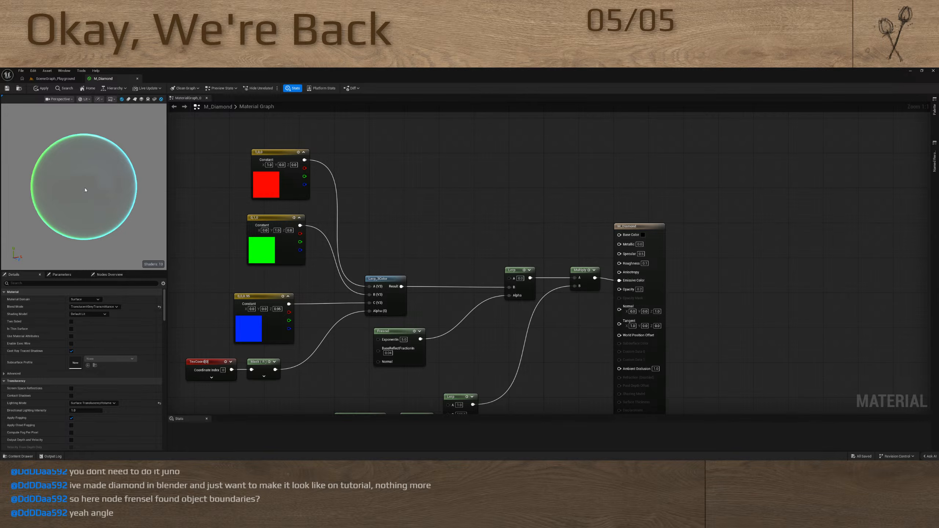
right_drag(562, 293, 550, 251)
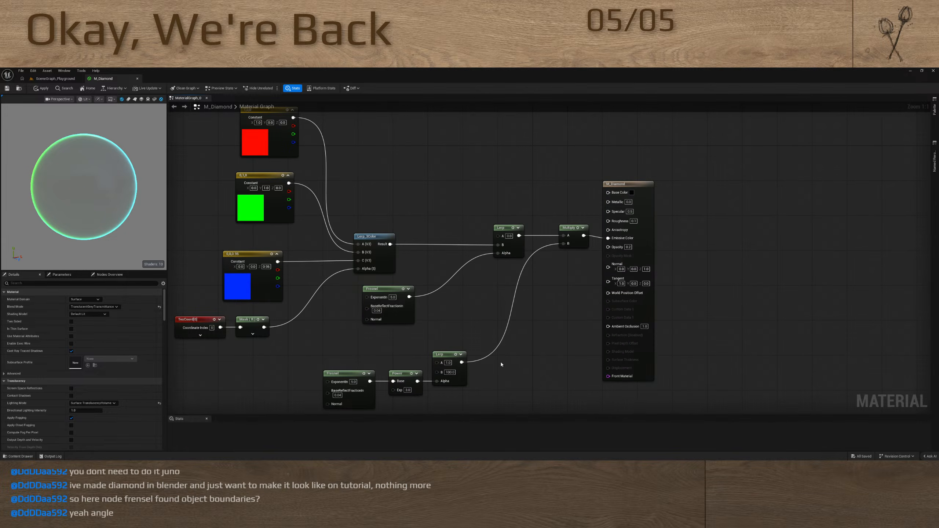
Disconnect the final Multiply from Emissive Color and set the material's Opacity to 1
alt+click(599, 239)
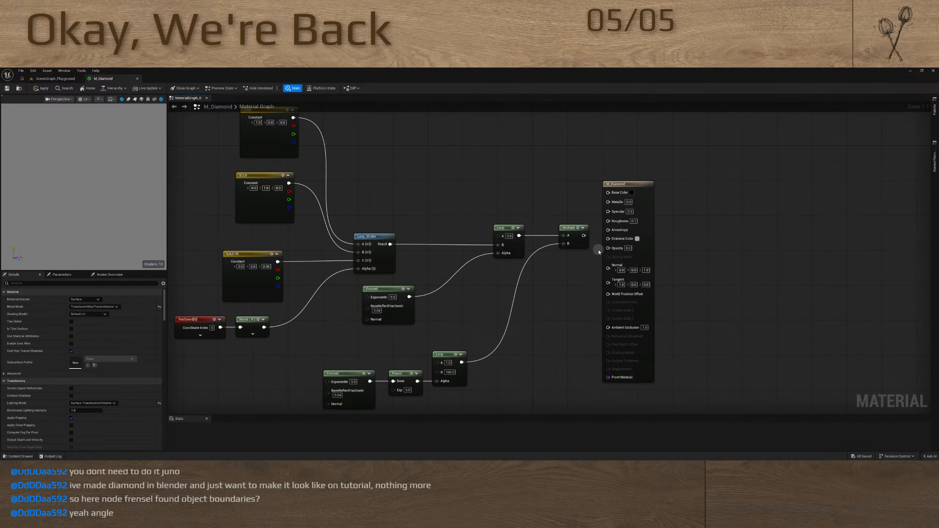
drag(608, 239, 572, 321)
click(564, 303)
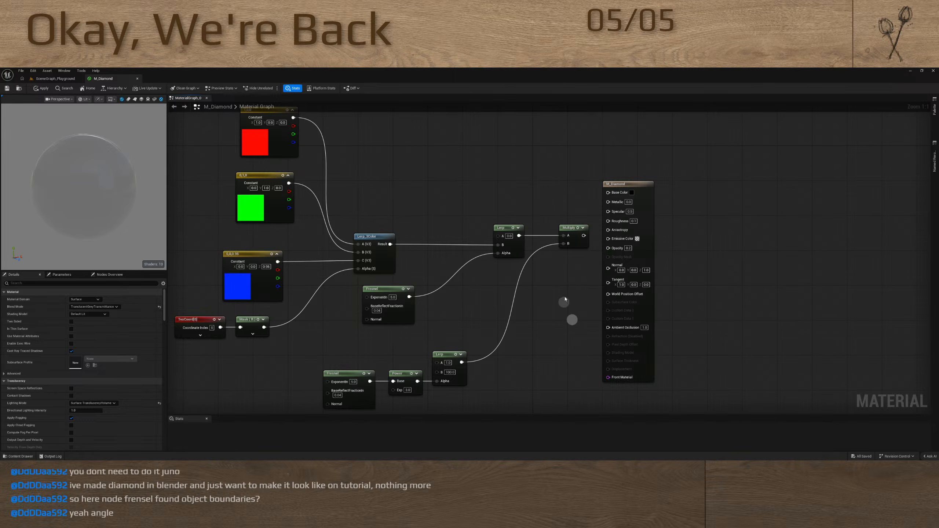
drag(608, 192, 556, 176)
click(720, 244)
click(631, 252)
text(1)
key(Return)
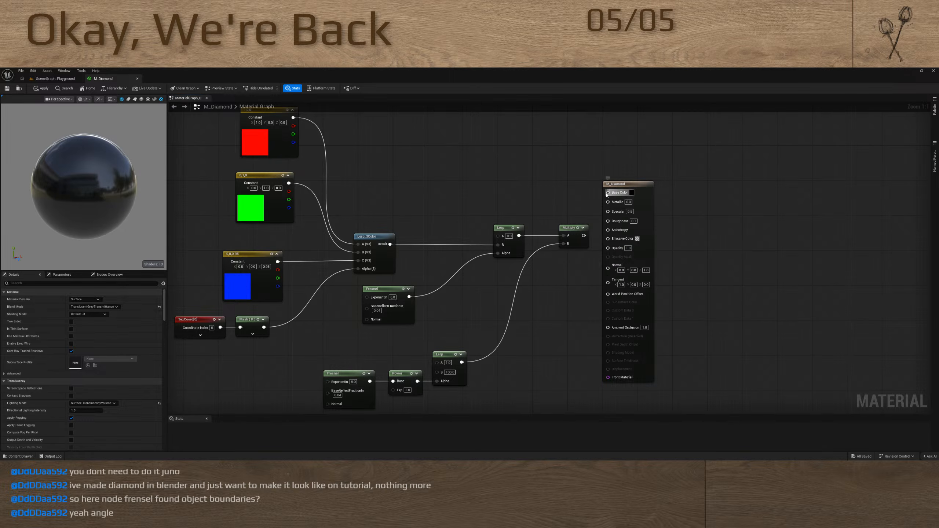
Add a Fresnel node feeding Base Color and place it above the Lerp and Multiply nodes
drag(608, 193, 549, 183)
text(fres)
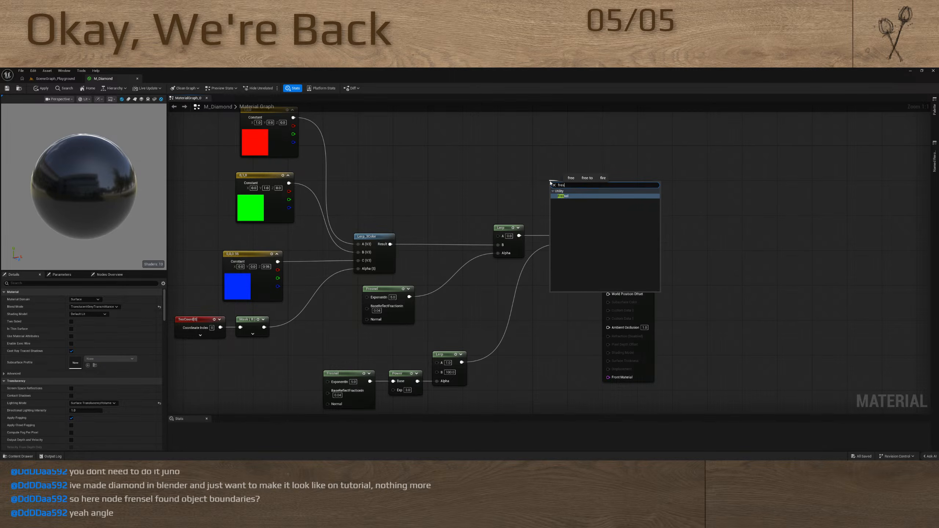
key(Return)
drag(565, 183, 518, 168)
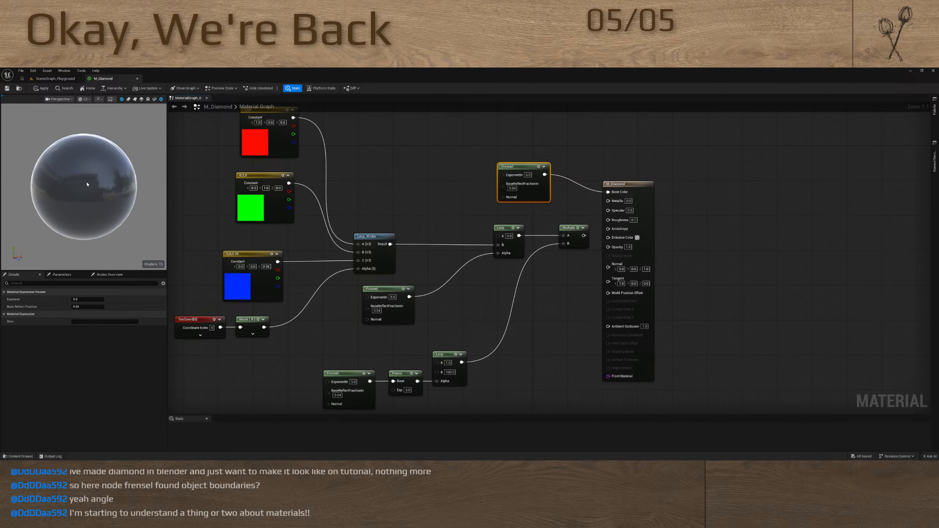
Drive the Fresnel's BaseReflectFraction with a new scalar parameter and vary its default value, ending at about -0.032
key(ctrl)
key(ctrl)
drag(502, 188, 454, 180)
key(s)
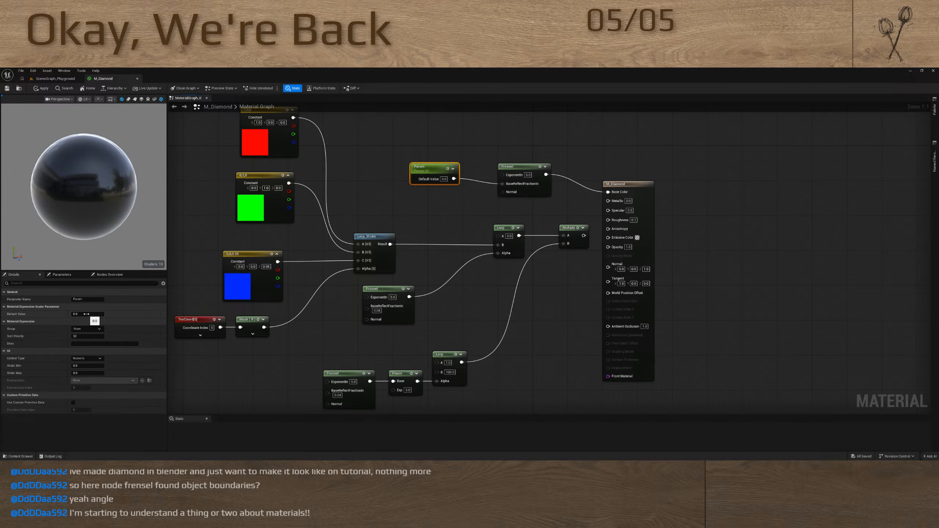
drag(86, 313, 86, 324)
click(472, 156)
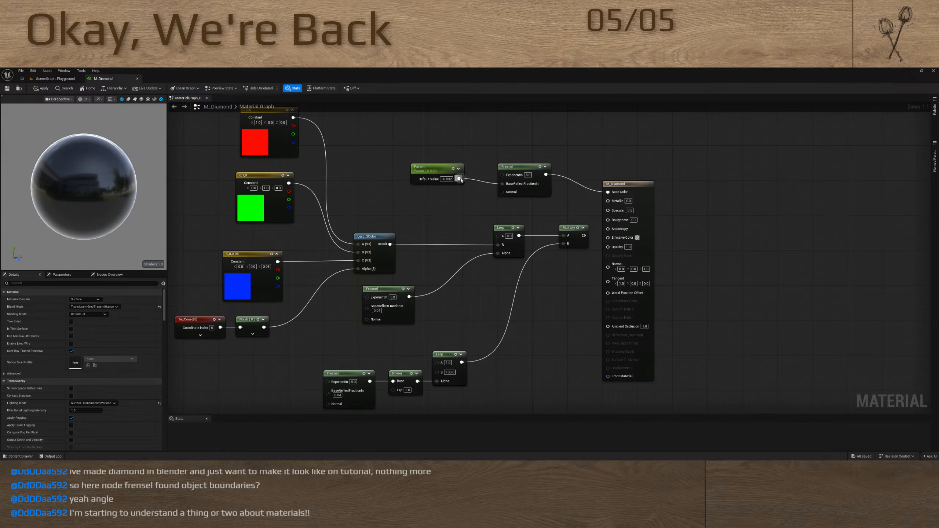
Connect the scalar parameter to the Fresnel's ExponentIn and raise its default value to about 1.4
drag(459, 179, 501, 175)
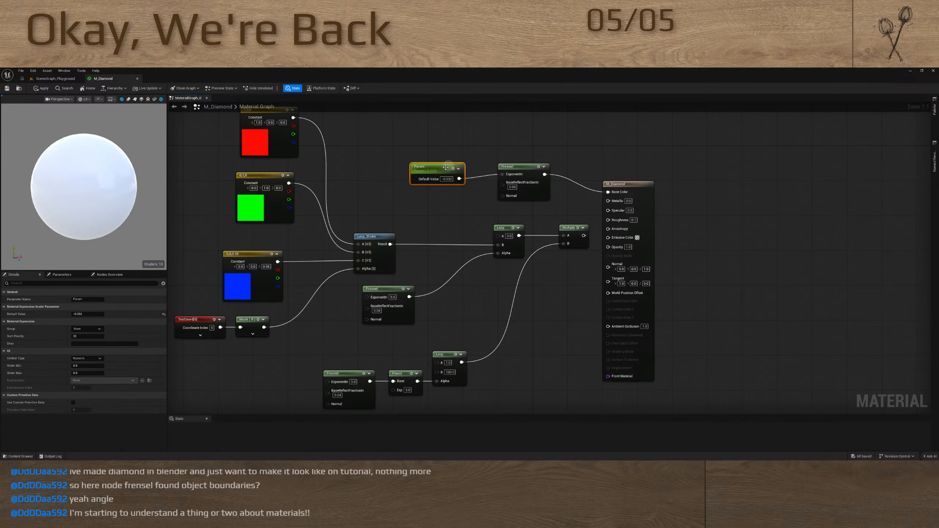
click(433, 167)
mouse_move(89, 314)
mouse_down()
mouse_move(146, 322)
mouse_move(107, 334)
mouse_move(116, 337)
mouse_up()
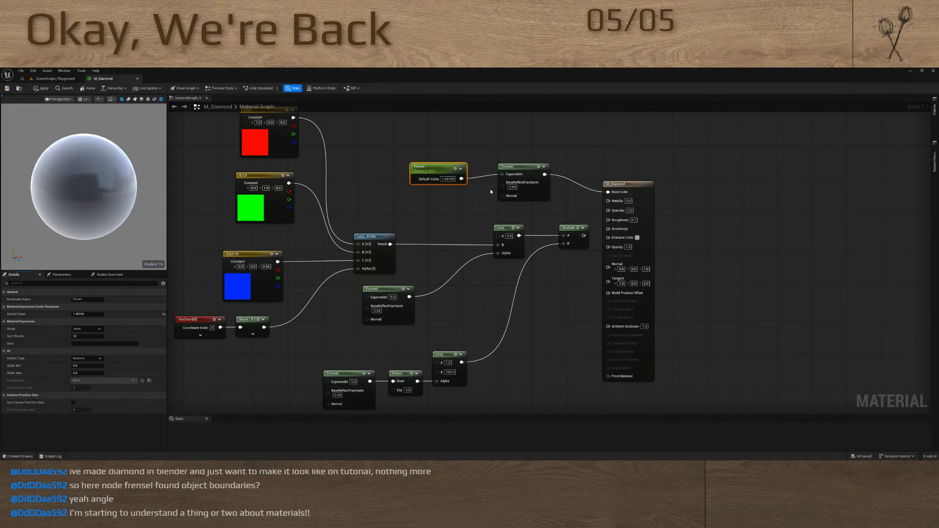
Delete the scalar parameter and the Fresnel node feeding Base Color
key(Delete)
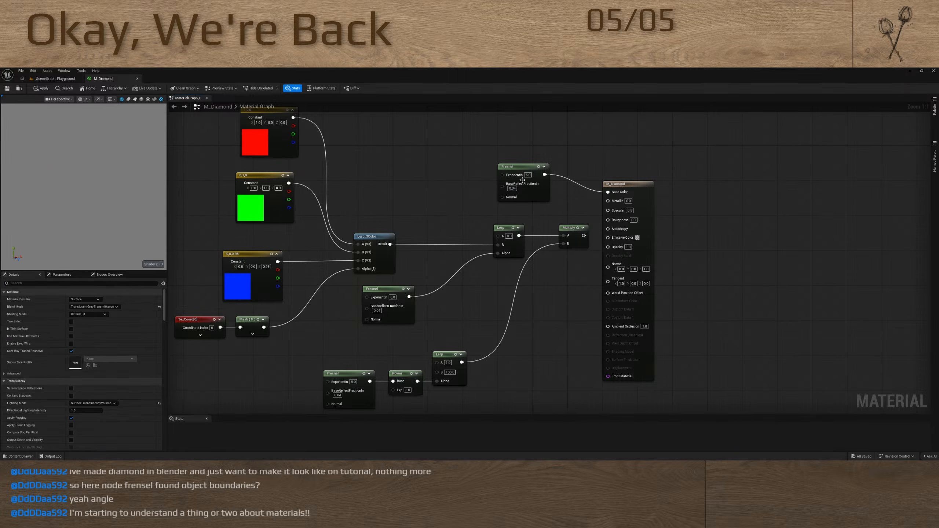
drag(531, 155, 538, 197)
key(Delete)
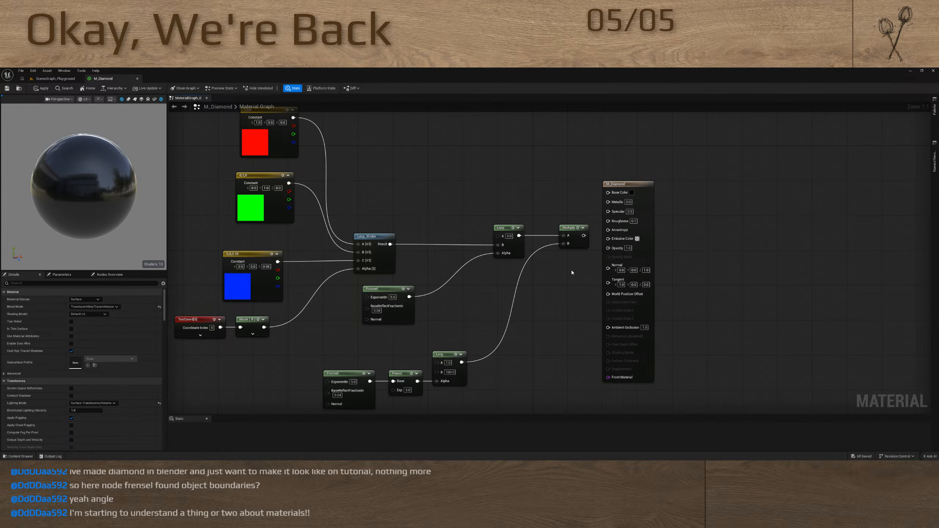
Duplicate the lower Fresnel node and feed the copy into Opacity, comparing the sphere with and without the connection
click(349, 373)
key(ctrl+c)
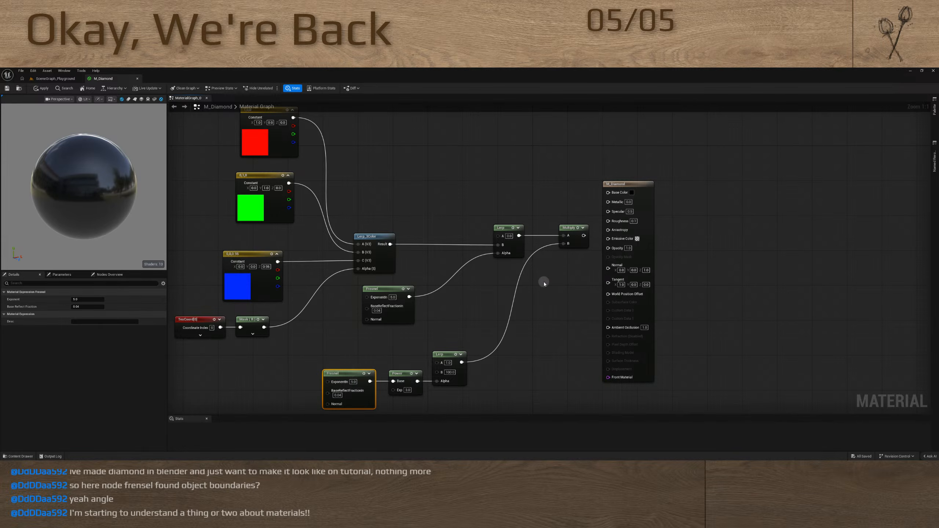
key(ctrl+v)
drag(588, 292, 607, 248)
drag(566, 288, 557, 288)
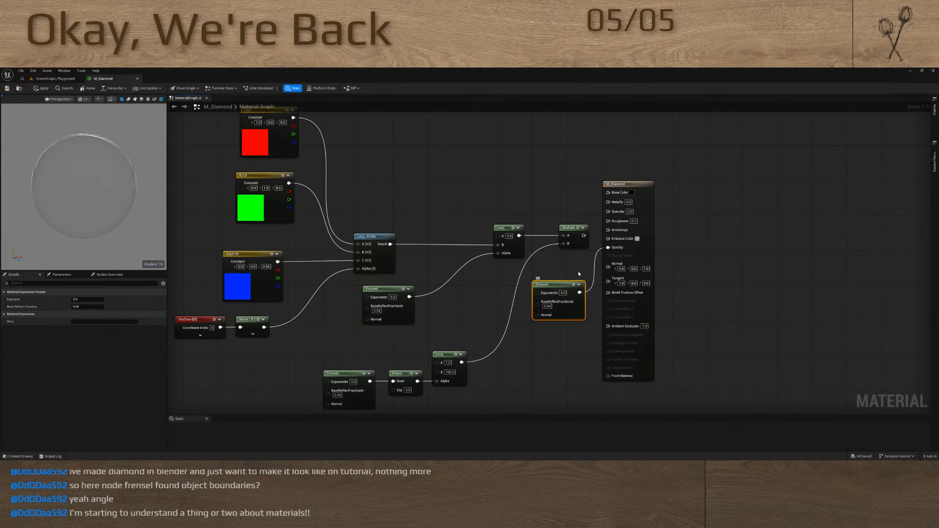
alt+click(594, 280)
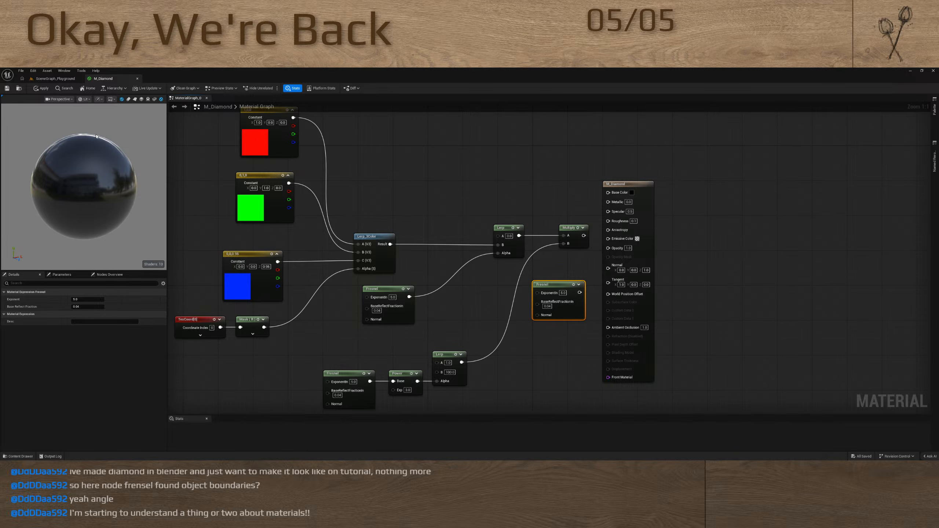
drag(579, 293, 607, 248)
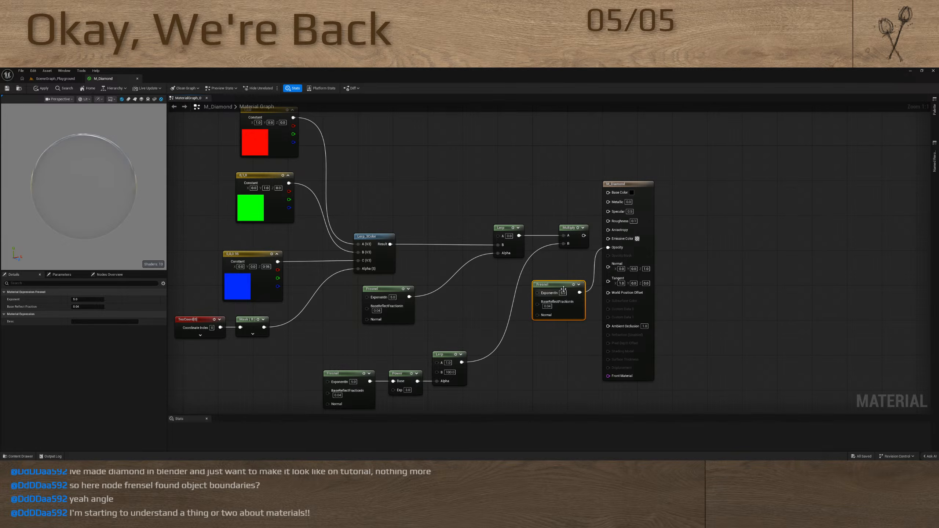
Add a scalar parameter to the copied Fresnel's ExponentIn and raise its default value to about 1.86
drag(557, 284, 506, 301)
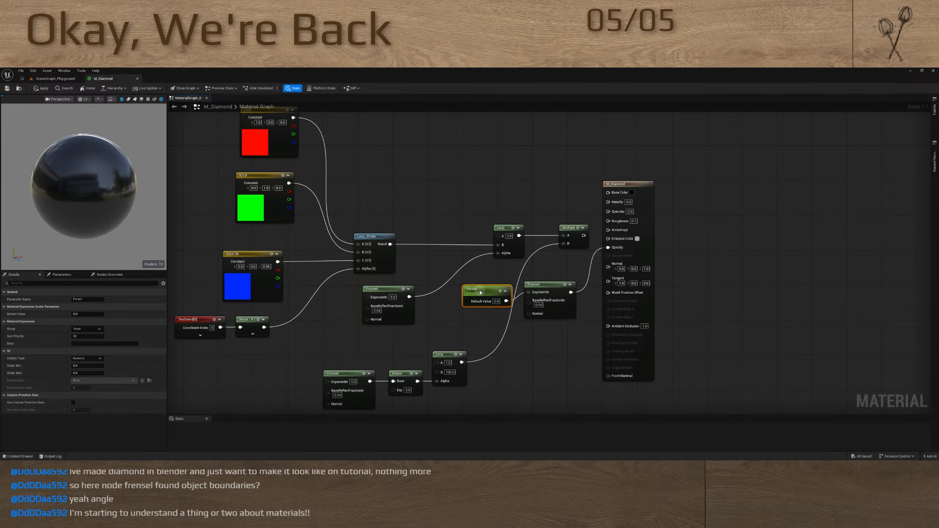
drag(89, 313, 107, 319)
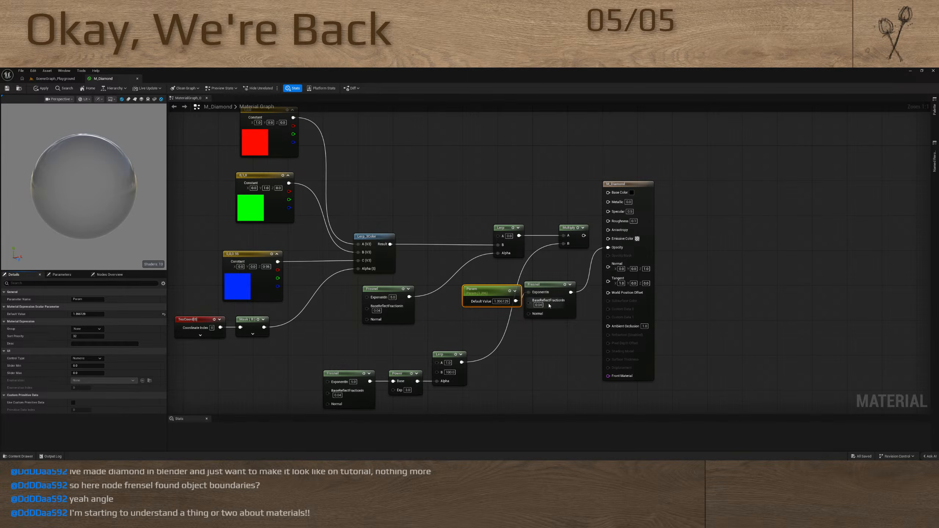
Disconnect the Fresnel from Opacity and set the material's Opacity to 0.2
alt+click(591, 279)
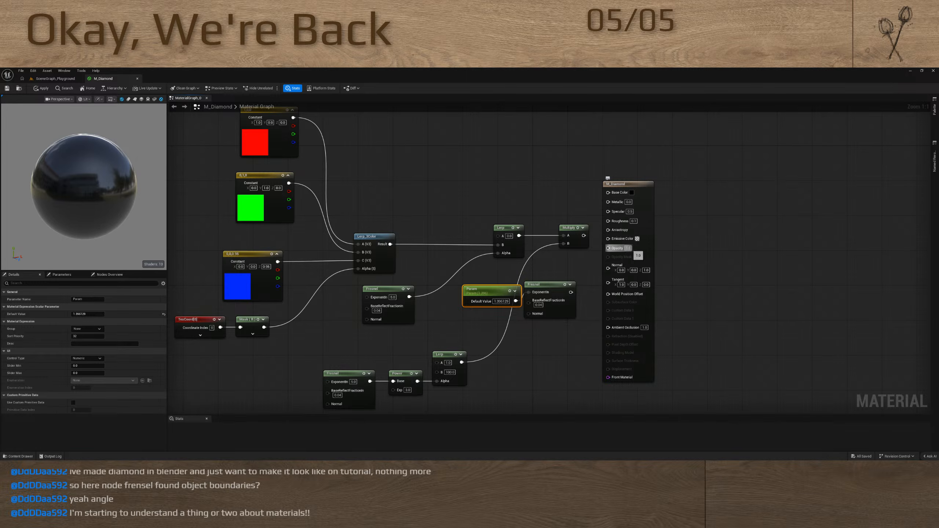
key(Return)
text(0.2)
key(Return)
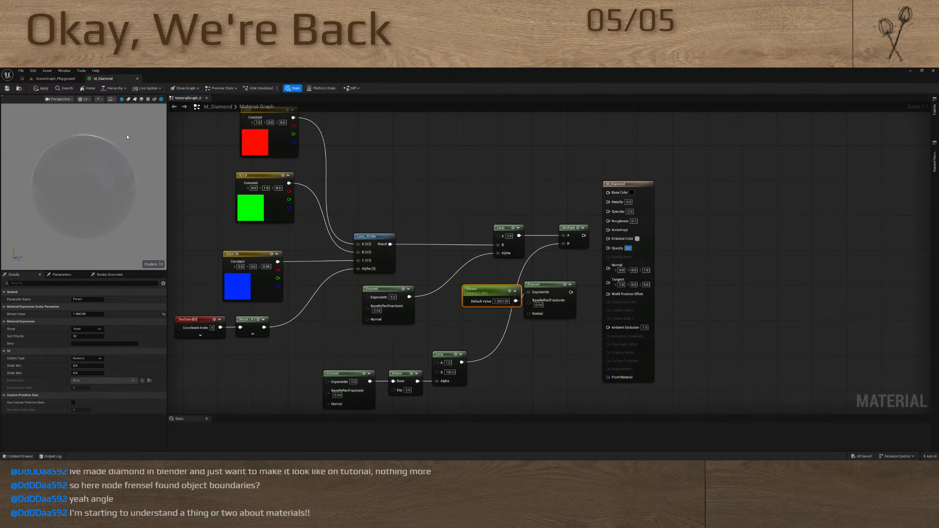
Try the Fresnel output as the Roughness input while varying the scalar parameter's default value
drag(571, 292, 610, 220)
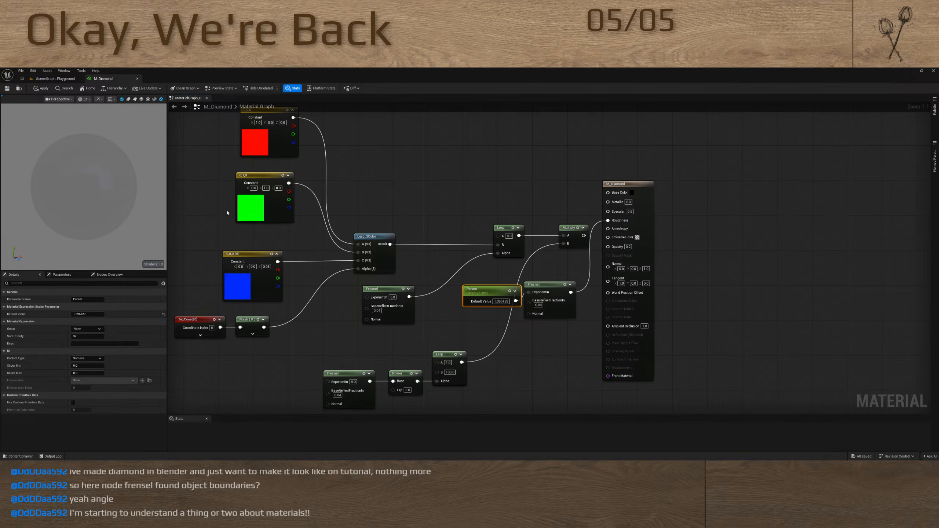
drag(91, 314, 128, 317)
Delete the test Fresnel and its scalar parameter, and reconnect the final Multiply to Emissive Color
drag(547, 328, 494, 287)
key(Delete)
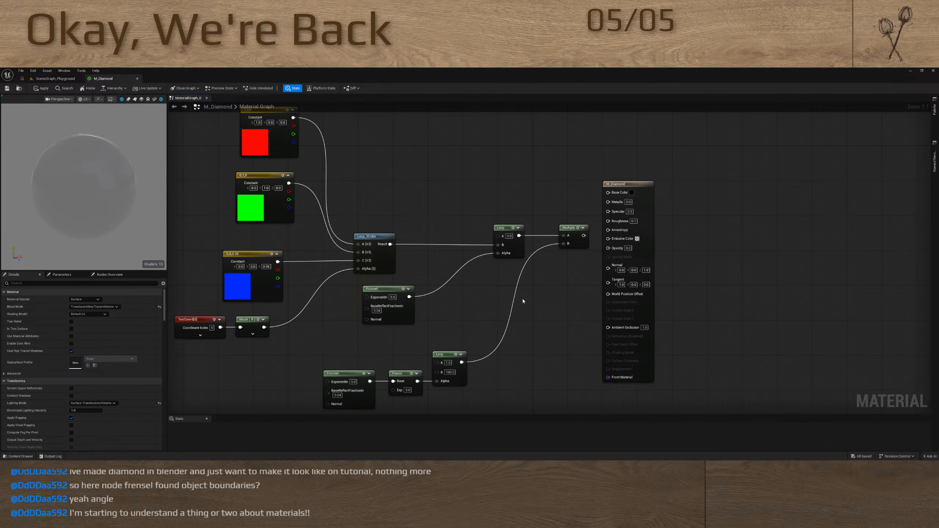
drag(583, 235, 614, 241)
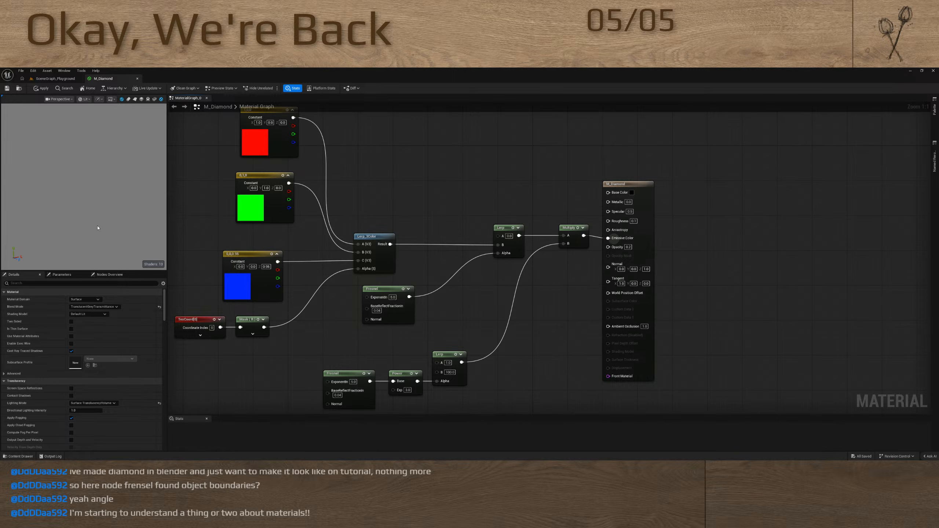
drag(46, 205, 29, 234)
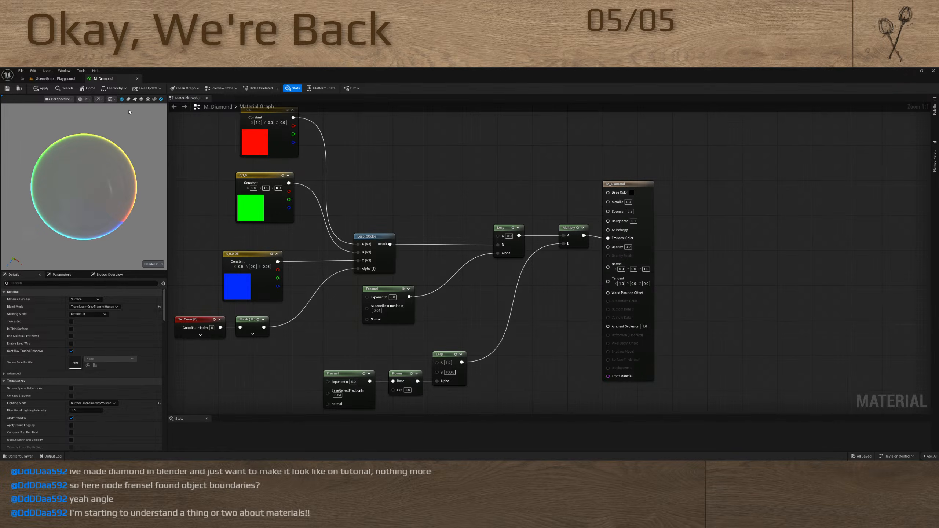
Search the preview meshes for "diamond" and set the SM_Diamond static mesh as the preview mesh
click(154, 100)
click(154, 101)
click(155, 102)
click(155, 100)
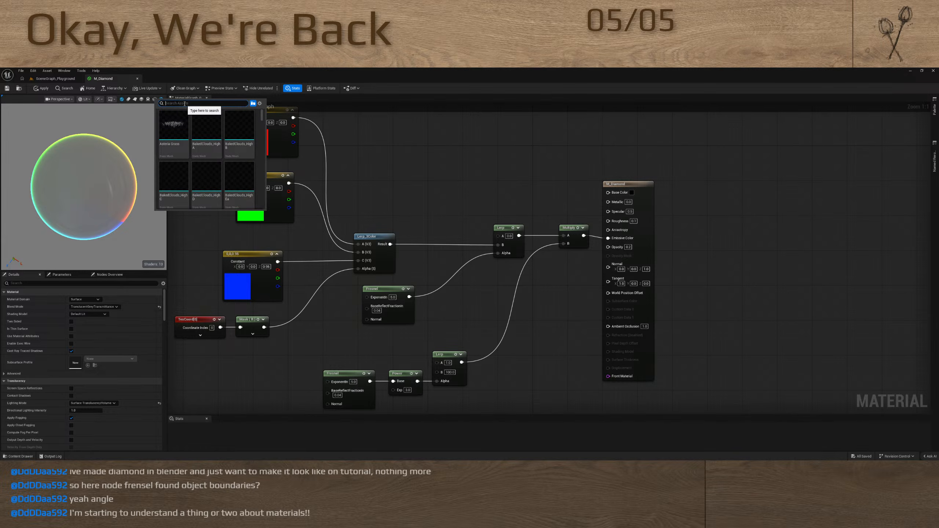
text(diamond)
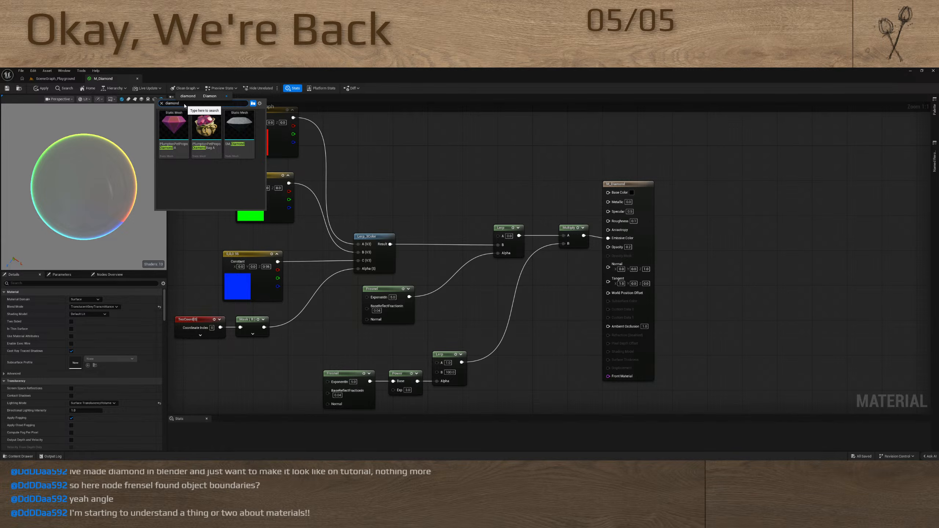
click(239, 132)
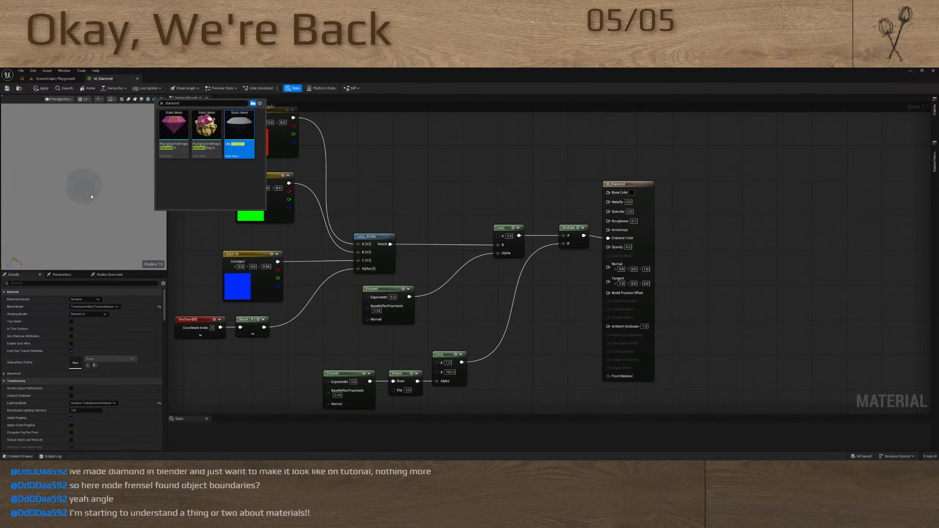
click(91, 196)
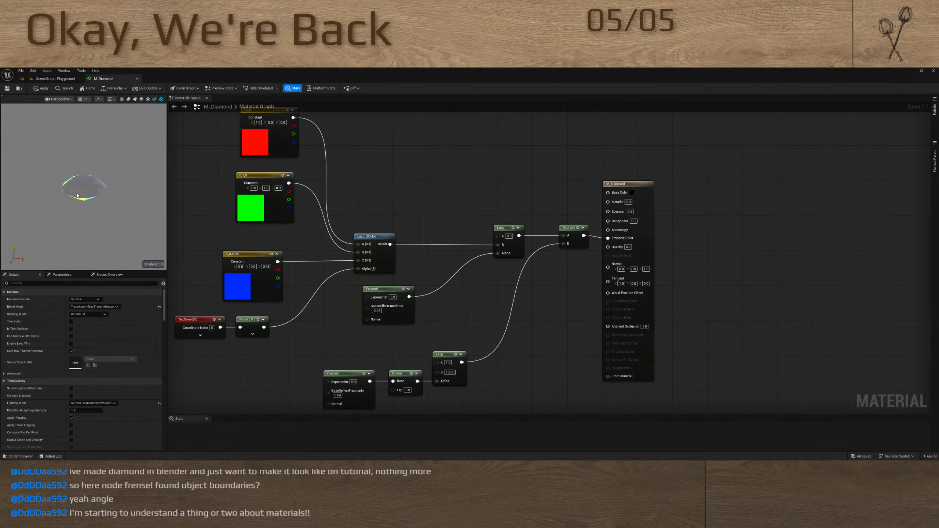
Examine how the edge colours on the diamond preview mesh change from different viewing angles
mouse_move(77, 195)
mouse_down()
mouse_move(112, 214)
mouse_move(80, 197)
mouse_move(91, 204)
mouse_up()
right_drag(222, 237, 430, 230)
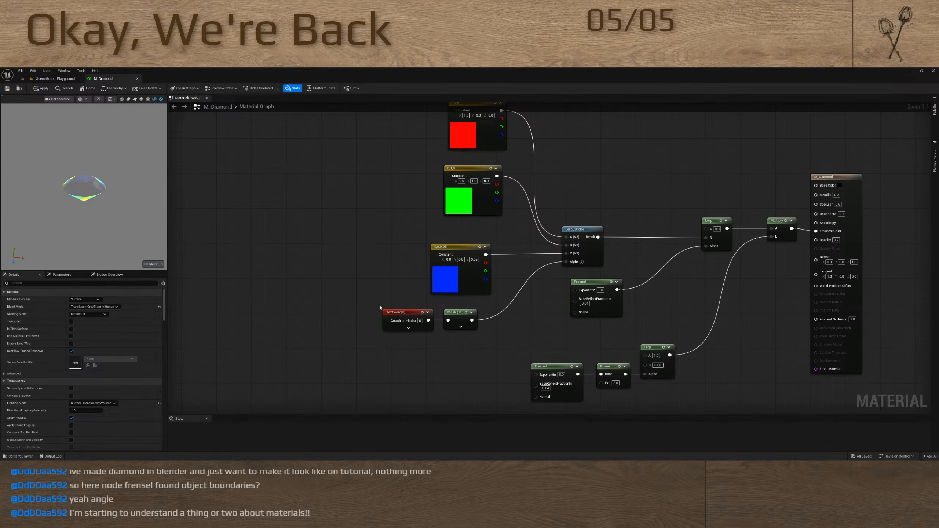
drag(380, 307, 425, 325)
mouse_move(96, 194)
mouse_down()
mouse_move(78, 201)
mouse_move(105, 197)
mouse_move(96, 179)
mouse_up()
right_drag(413, 379, 441, 304)
click(388, 292)
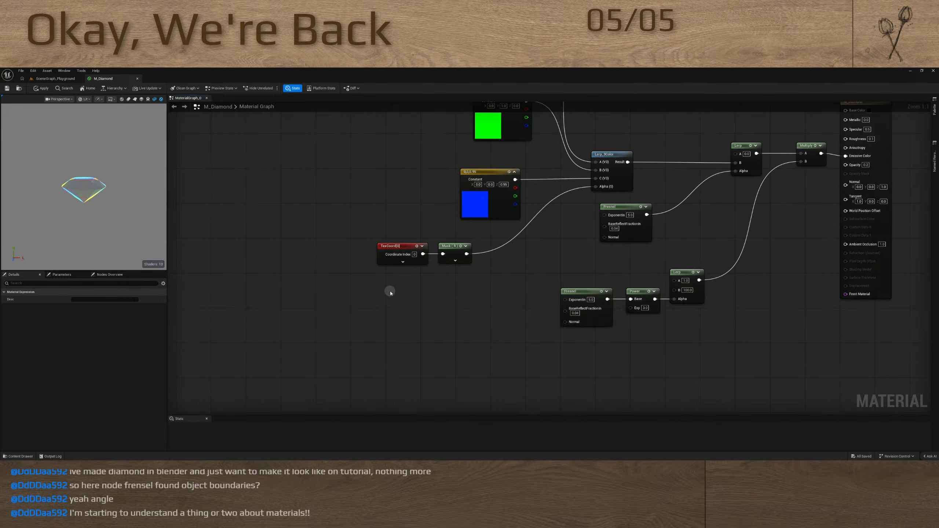
right_click(391, 298)
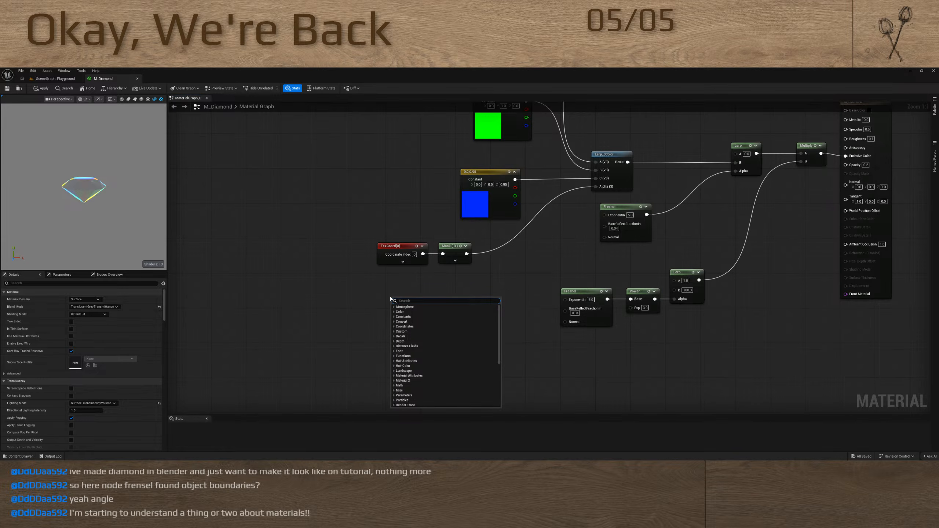
drag(117, 197, 106, 203)
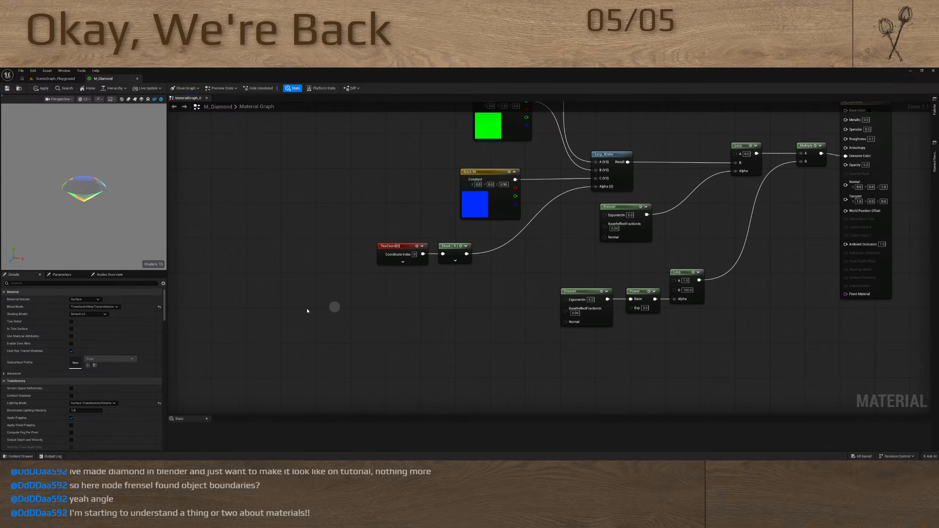
Insert a Multiply node between the Mask and the Lerp_3Color Alpha input, and add a Dot node below it
drag(595, 186, 495, 258)
key(m)
right_click(430, 299)
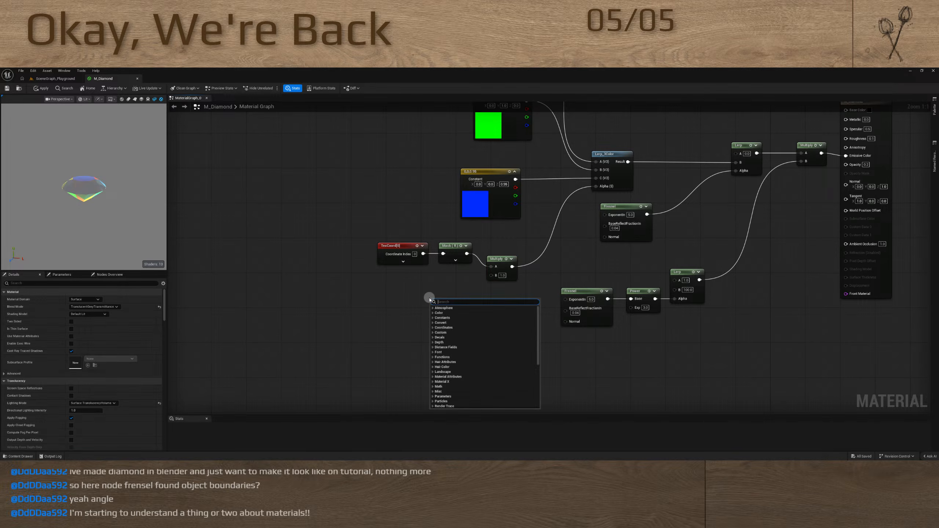
text(dot)
key(Return)
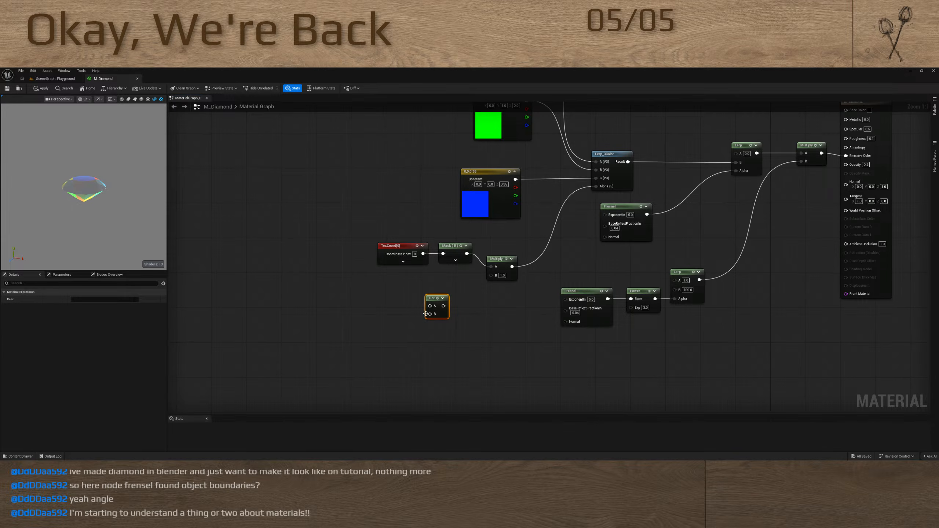
drag(426, 314, 357, 307)
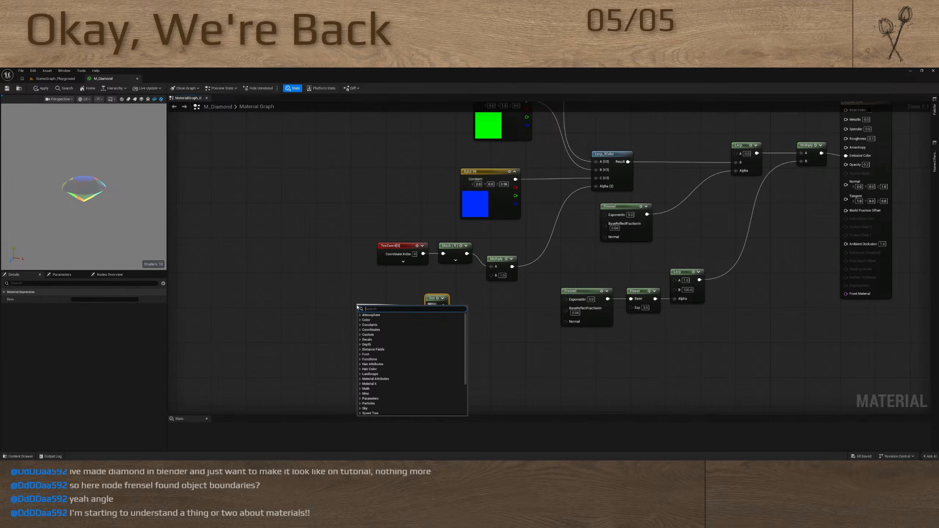
text(bi)
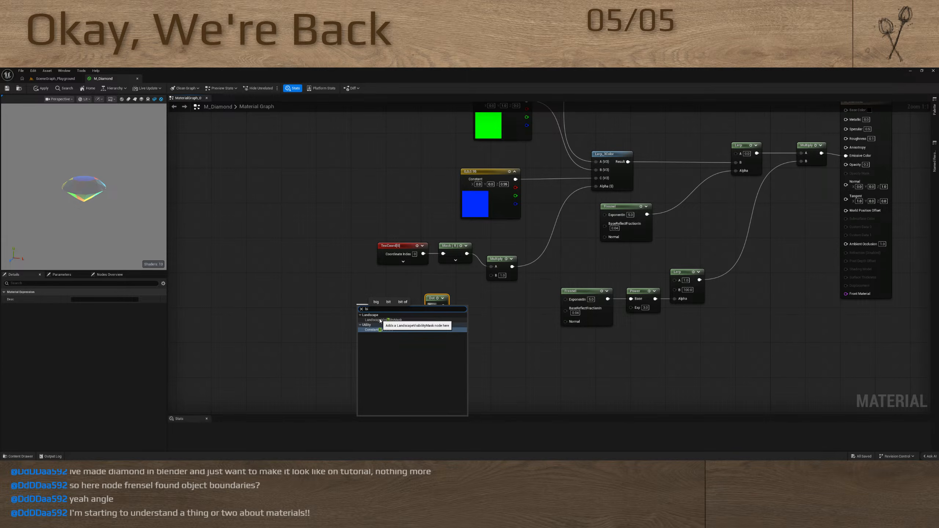
click(343, 280)
Add an ObjectOrientation node and connect it to the Dot node's A input
right_click(343, 310)
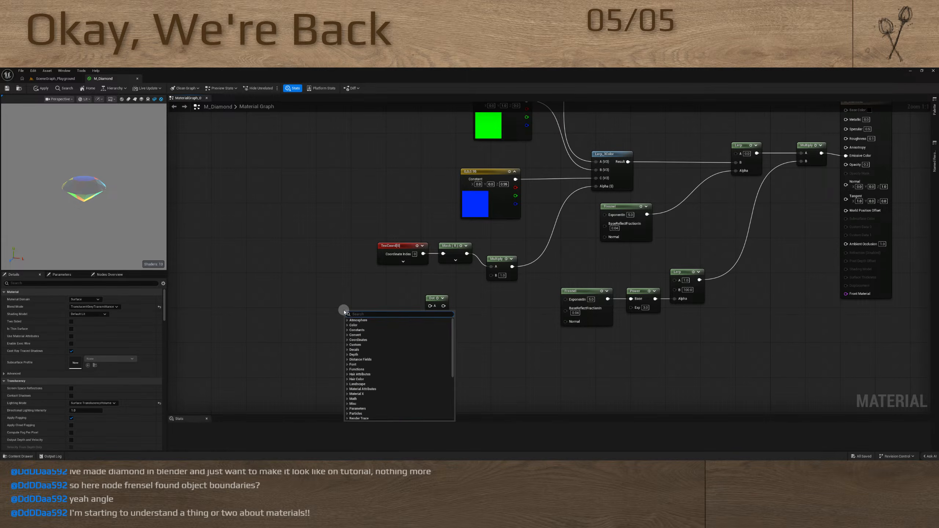
text(object)
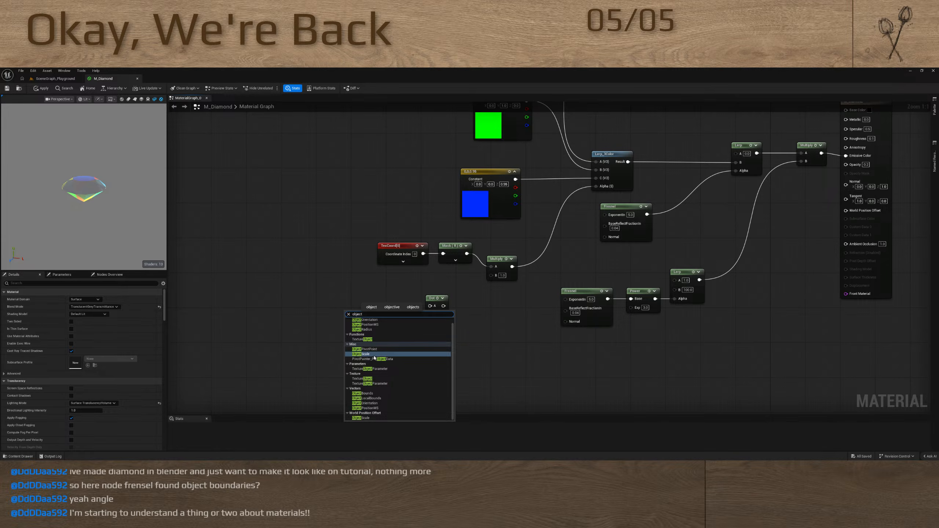
key(BackSpace)
key(BackSpace)
key(BackSpace)
key(BackSpace)
key(BackSpace)
key(BackSpace)
text(orie)
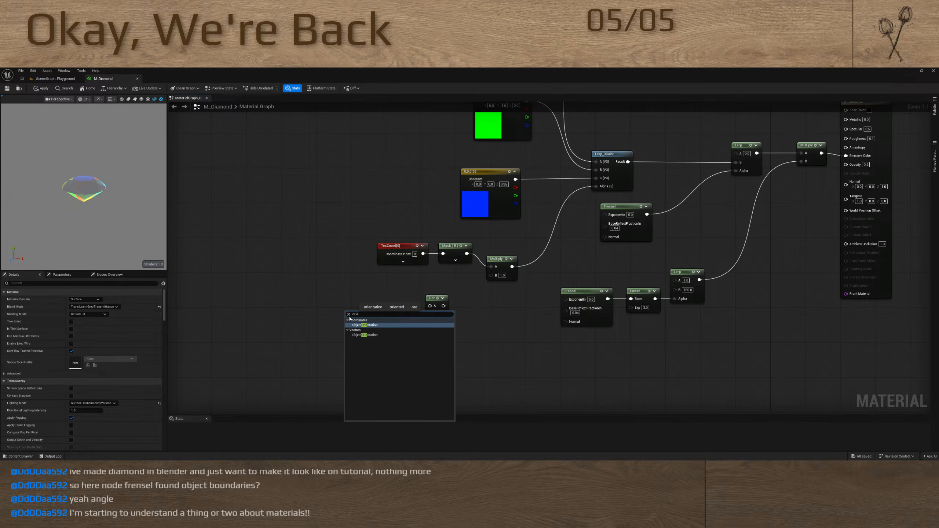
click(383, 324)
drag(382, 324, 429, 306)
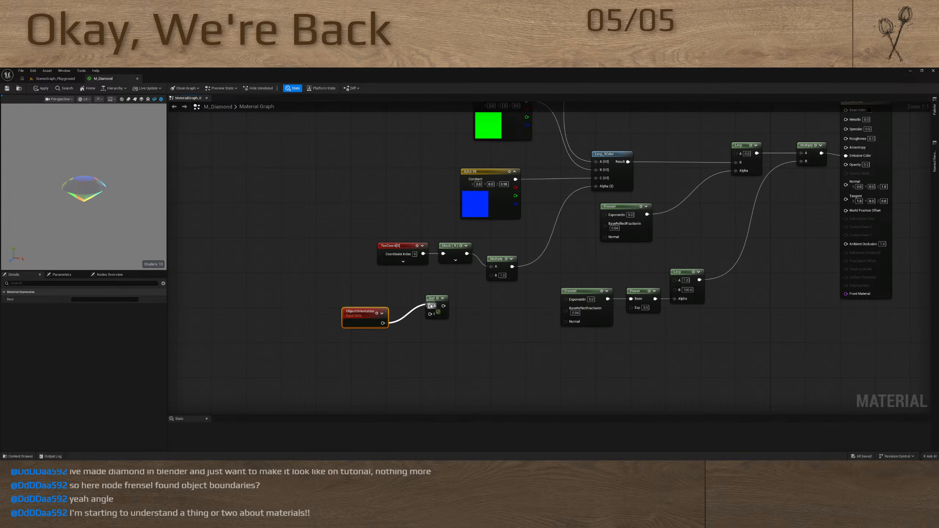
drag(362, 312, 363, 286)
Feed a CameraDirectionVector node into the Dot node's B input and connect the Dot output to the new Multiply's B input
drag(430, 314, 394, 337)
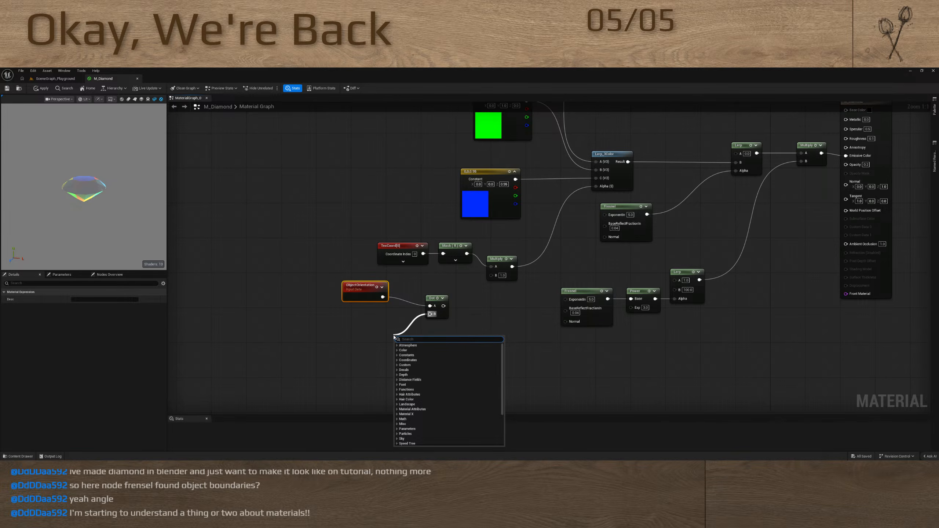
text(camer)
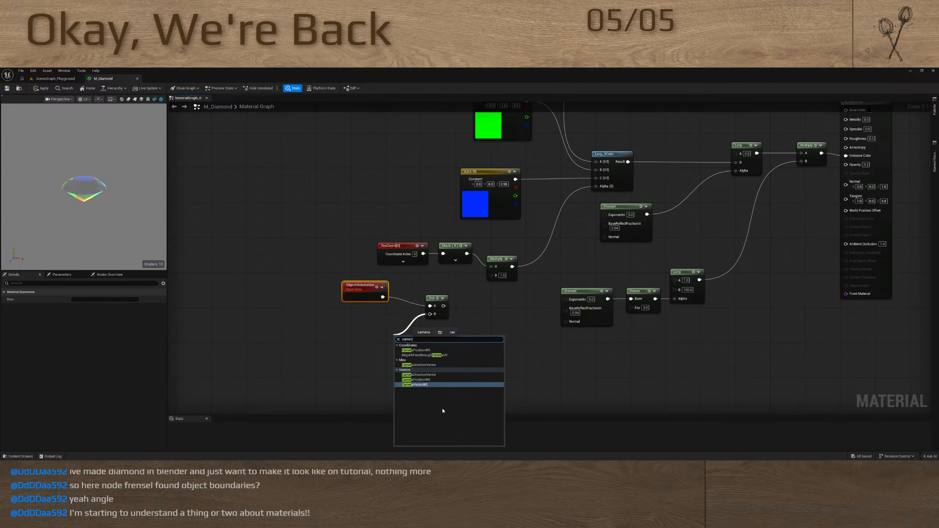
click(429, 375)
drag(410, 343, 374, 334)
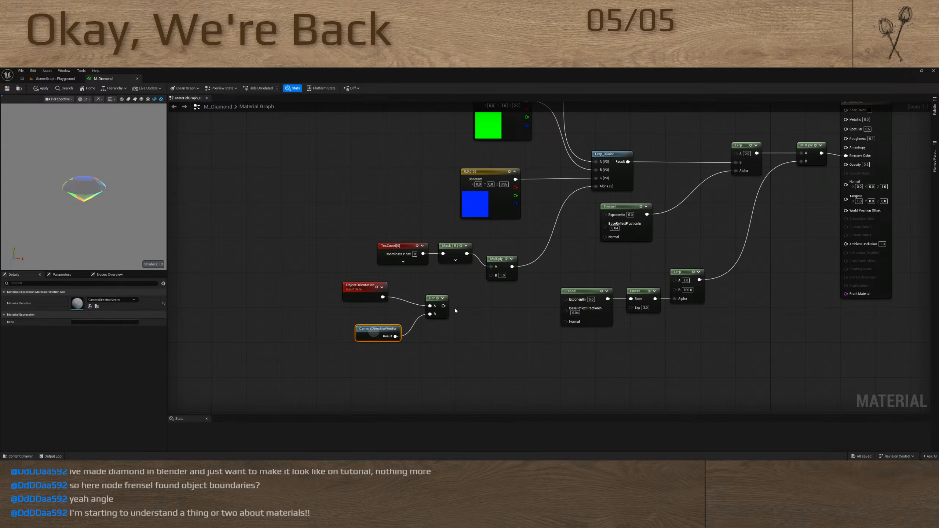
drag(443, 306, 491, 275)
drag(124, 241, 101, 201)
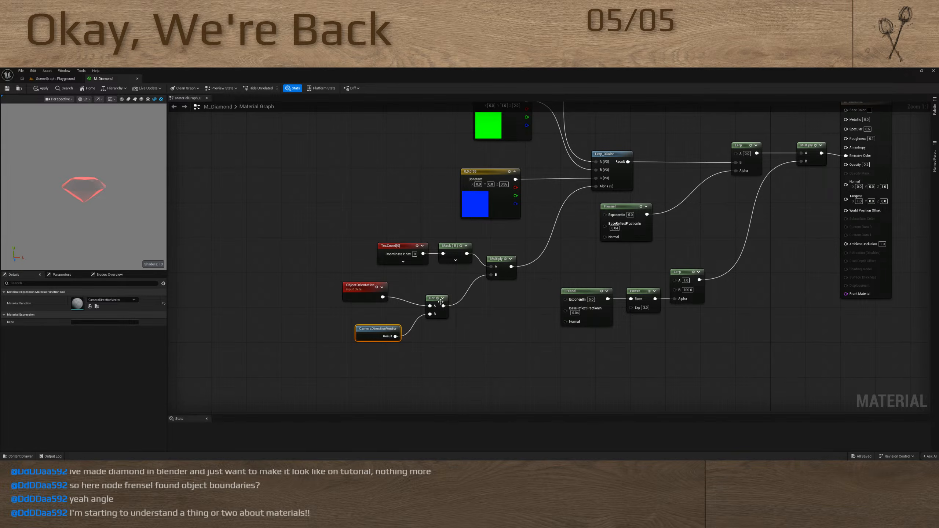
Preview the Dot node's output on the sphere and cylinder preview meshes from different angles
click(437, 298)
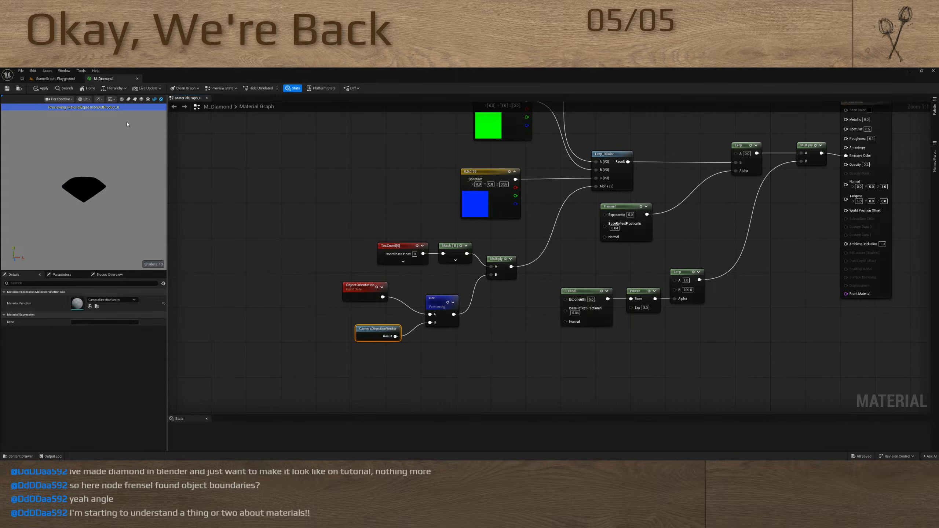
click(123, 99)
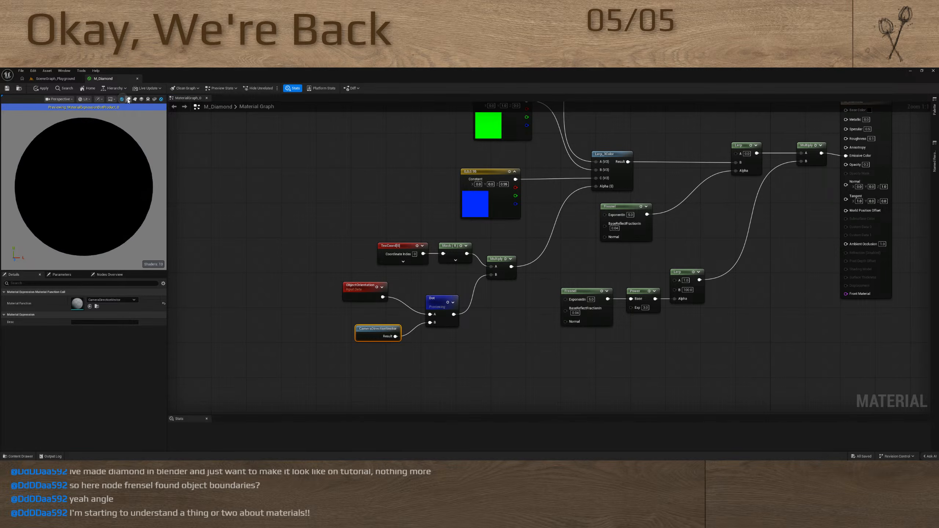
click(128, 99)
mouse_move(108, 190)
mouse_down()
mouse_move(89, 202)
mouse_move(41, 164)
mouse_move(43, 129)
mouse_move(58, 127)
mouse_move(60, 258)
mouse_move(64, 164)
mouse_move(83, 213)
mouse_move(70, 210)
mouse_move(87, 202)
mouse_move(90, 110)
mouse_move(91, 245)
mouse_move(94, 125)
mouse_up()
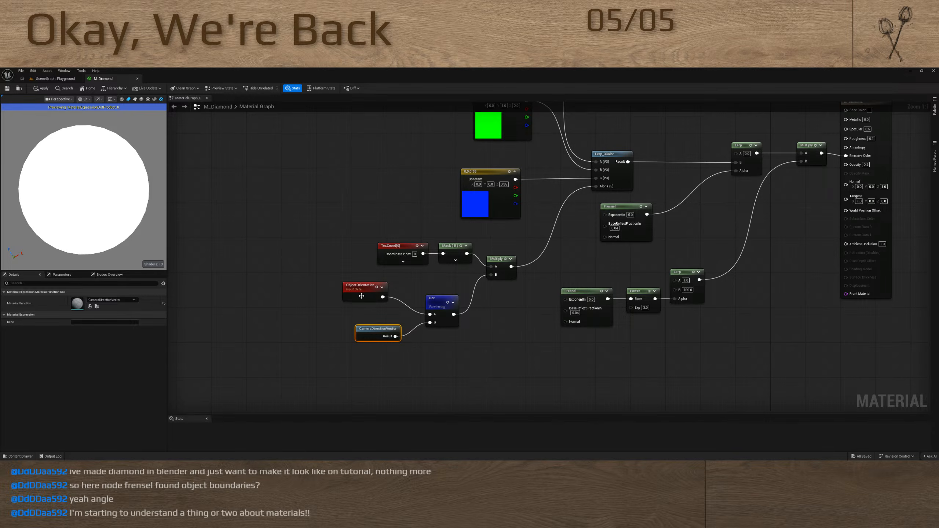
Move the ObjectOrientation and CameraDirectionVector nodes farther away from the Dot node
mouse_move(361, 295)
mouse_down()
mouse_move(327, 300)
mouse_move(342, 299)
mouse_up()
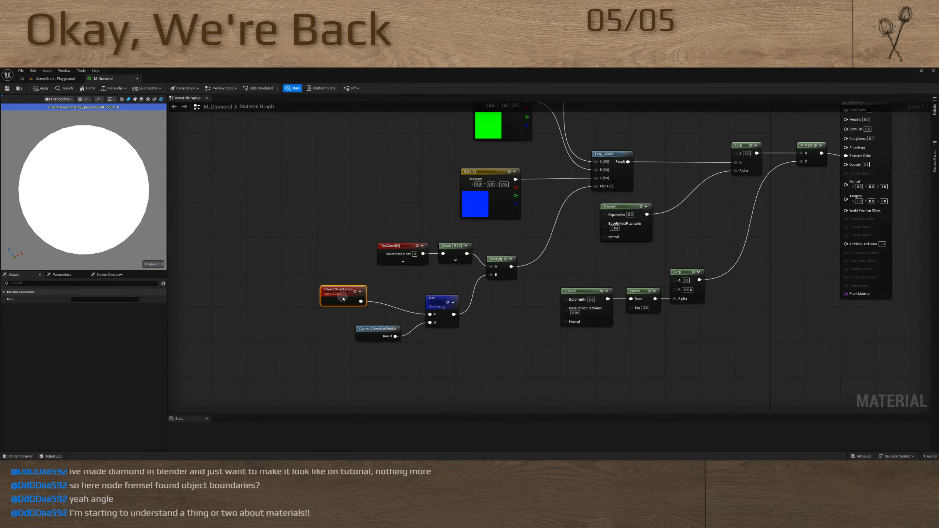
drag(372, 334, 290, 311)
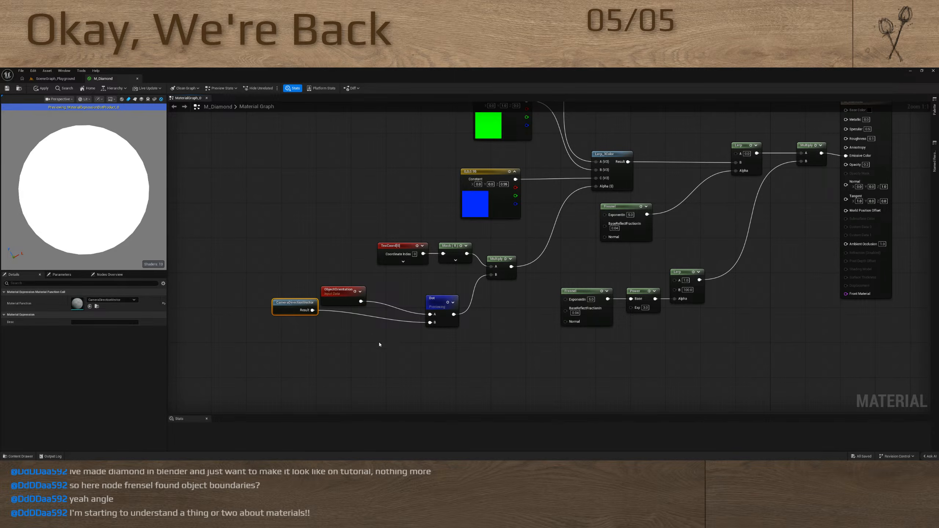
right_drag(407, 344, 360, 338)
right_drag(302, 358, 368, 340)
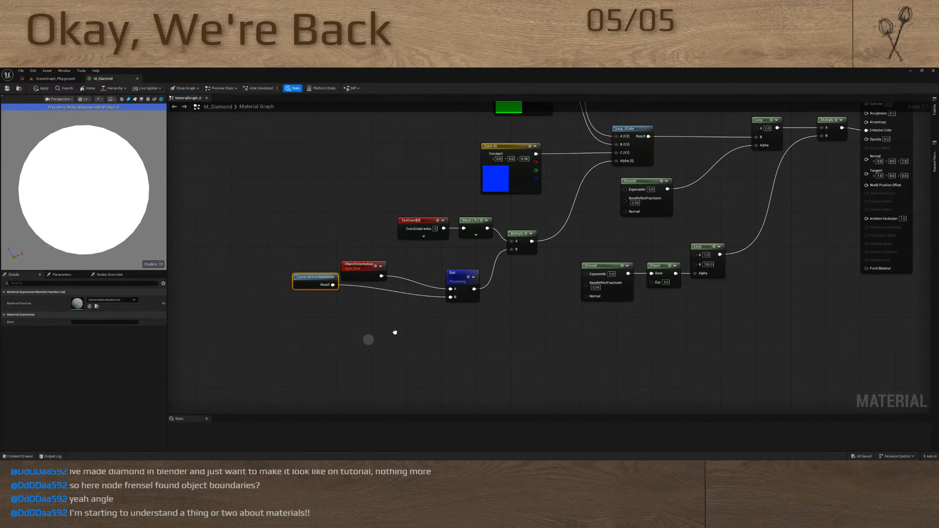
click(382, 326)
right_click(382, 325)
click(377, 311)
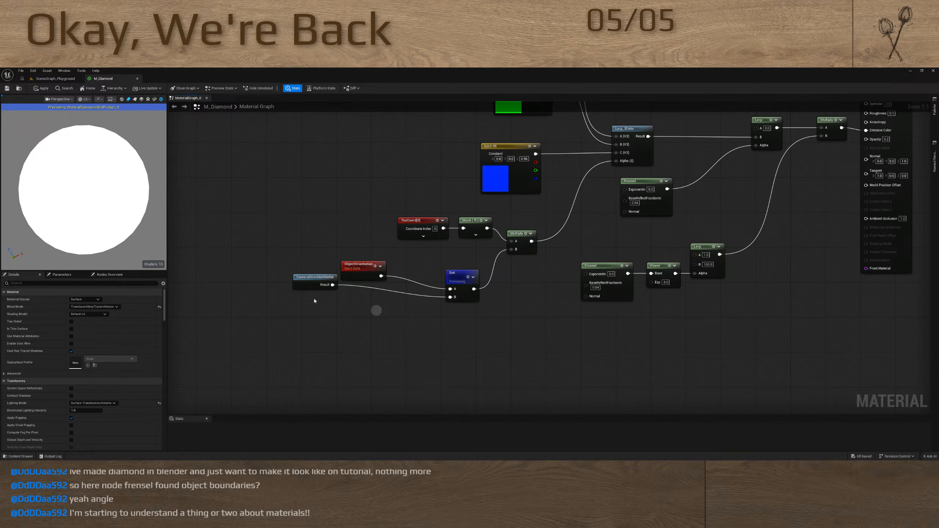
Insert a Normalize node between ObjectOrientation and the Dot node's A input, and arrange the input nodes around it
drag(313, 283, 368, 315)
drag(355, 279, 273, 270)
drag(370, 312, 313, 334)
drag(450, 289, 380, 282)
text(normal)
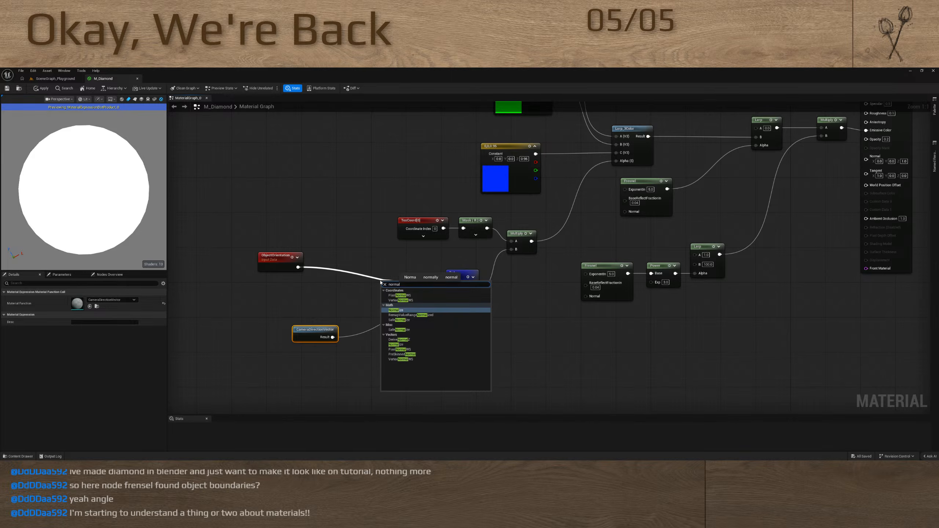
key(Return)
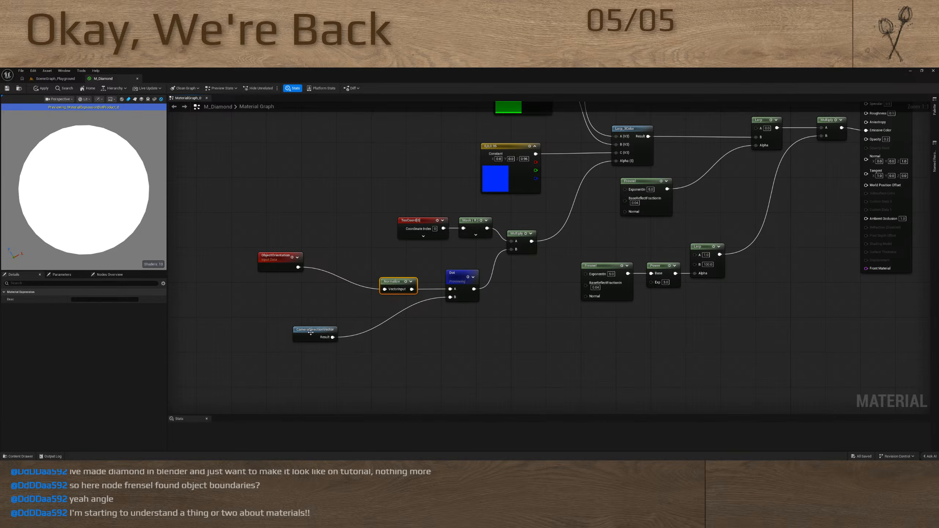
drag(310, 332, 341, 324)
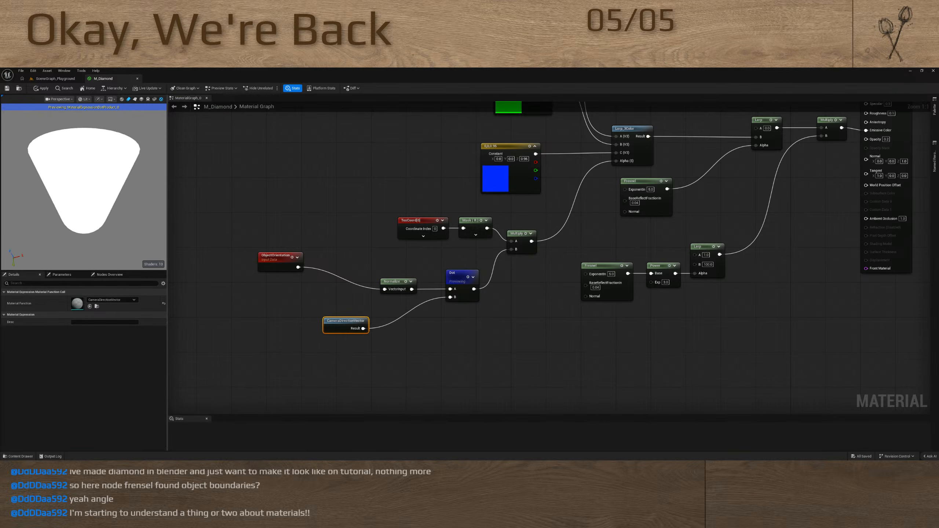
drag(133, 167, 155, 359)
click(287, 259)
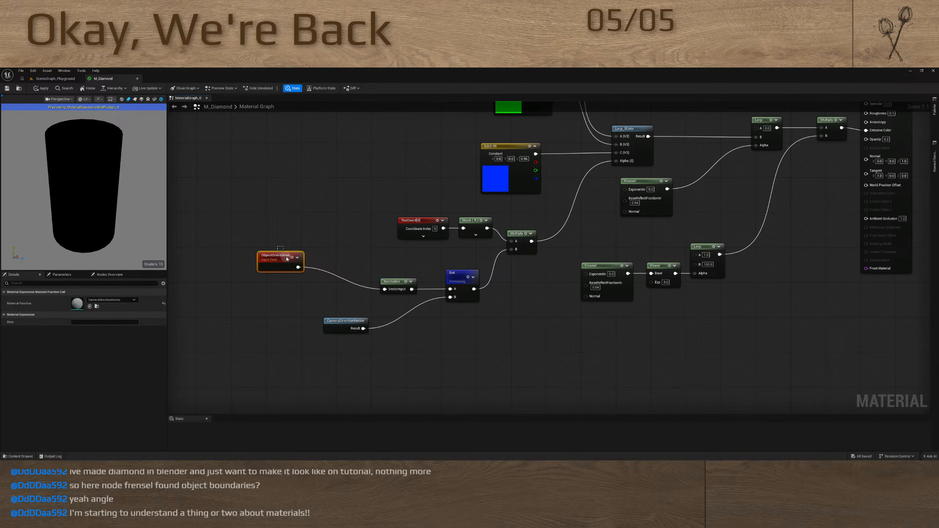
drag(287, 259, 341, 284)
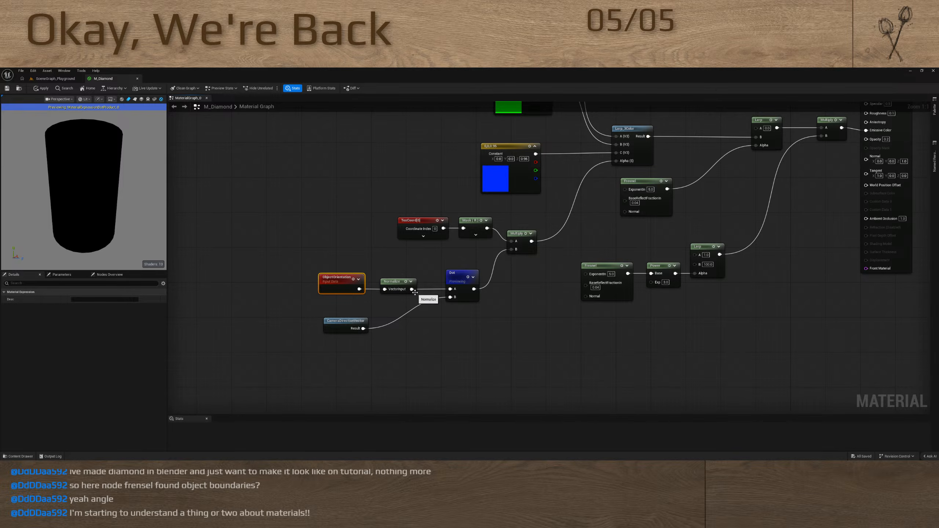
Move the Dot node out of the way, add a Break Float3 node and connect the Normalize output to it
drag(457, 277, 476, 374)
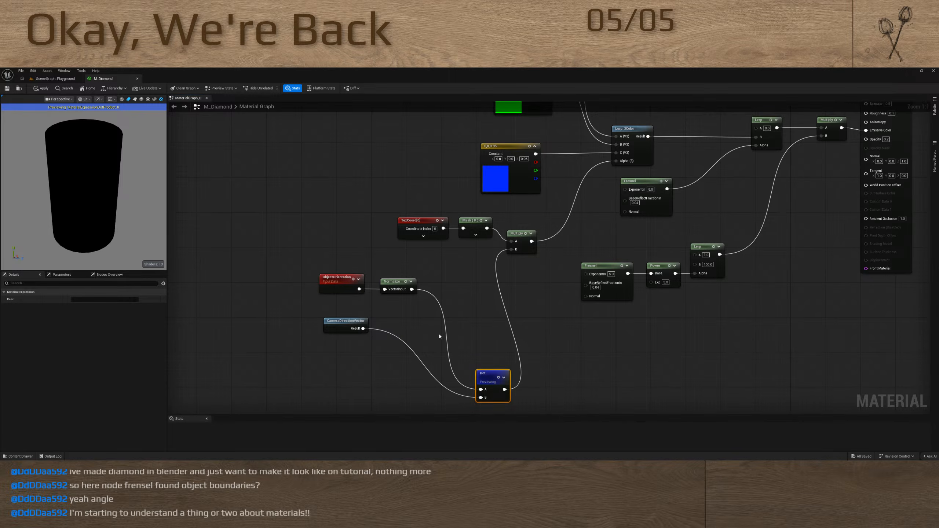
drag(480, 389, 440, 298)
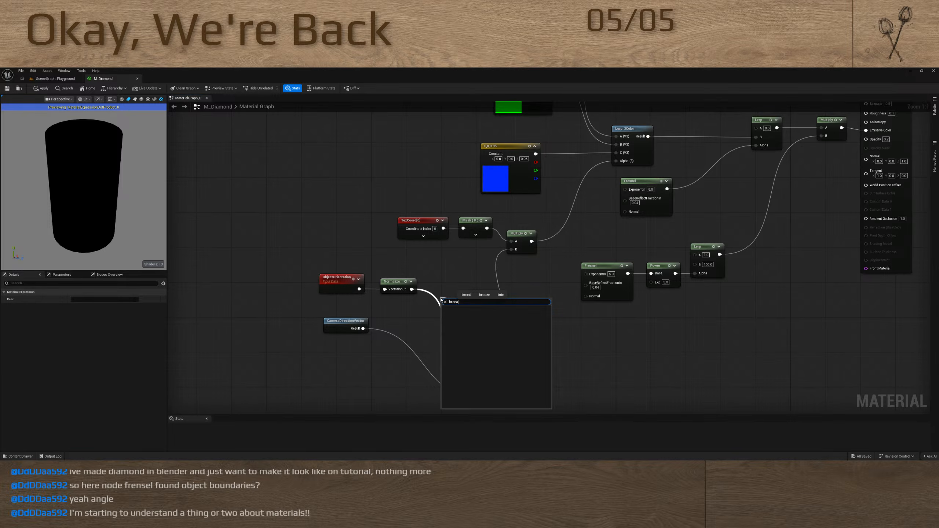
click(452, 292)
right_click(452, 291)
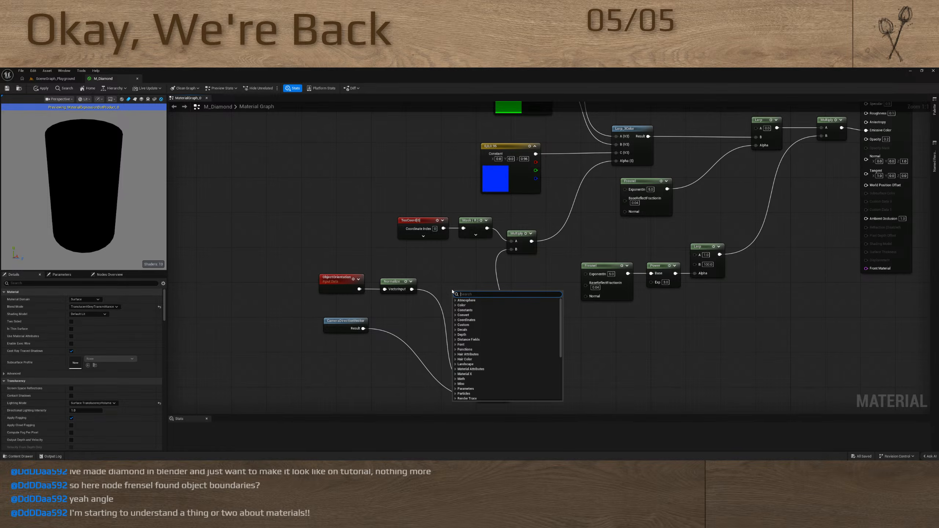
text(break)
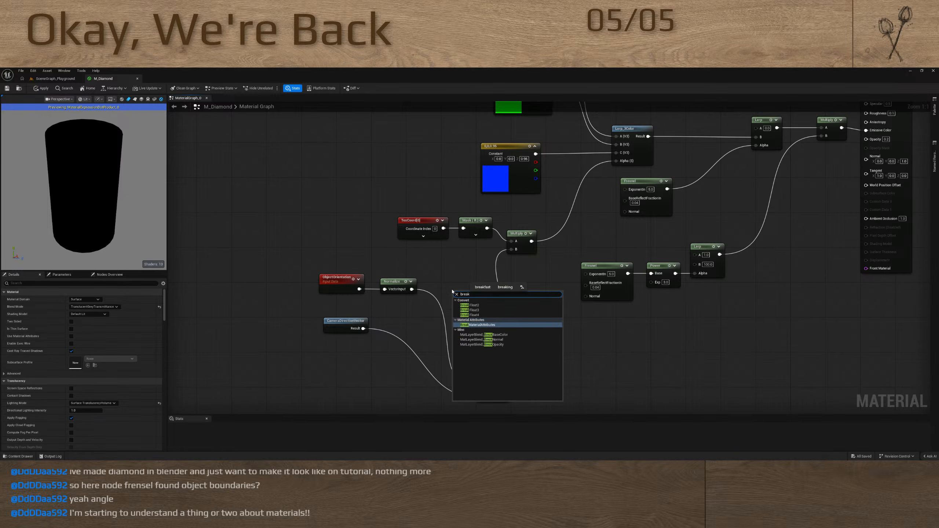
click(470, 310)
drag(412, 289, 455, 303)
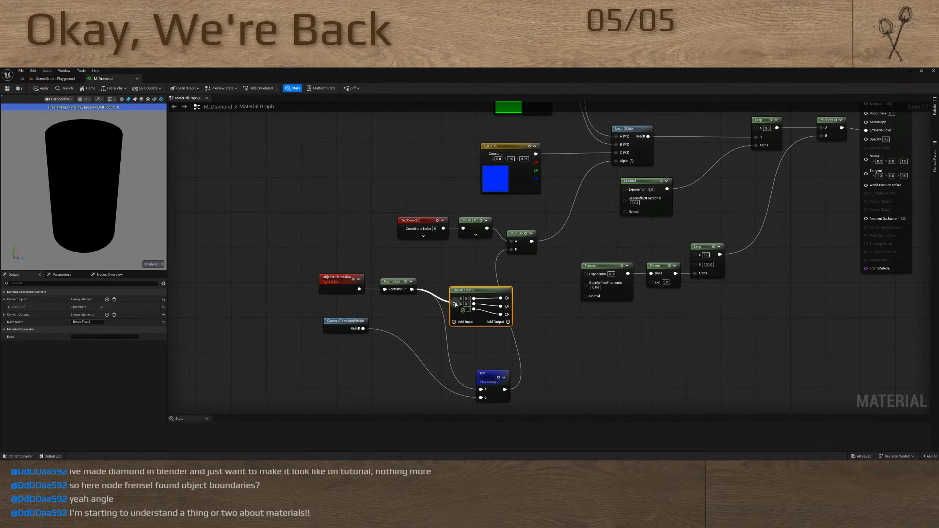
Delete the Dot and CameraDirectionVector nodes
click(345, 321)
drag(550, 395, 443, 375)
key(Delete)
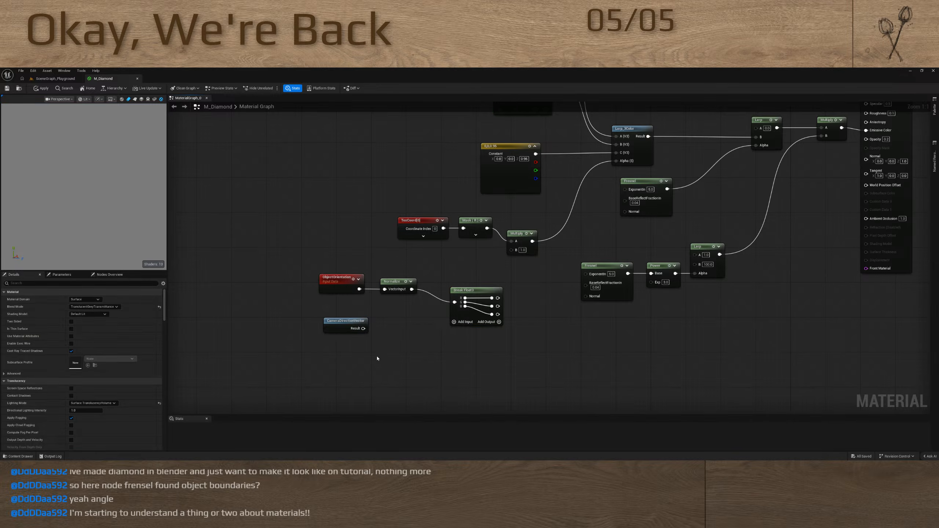
drag(377, 357, 340, 312)
key(Delete)
Shift the ObjectOrientation, Normalize and Break Float3 nodes aside and add a Multiply node fed by the first Break Float3 output
drag(515, 339, 347, 284)
drag(469, 317, 441, 289)
click(444, 294)
key(m)
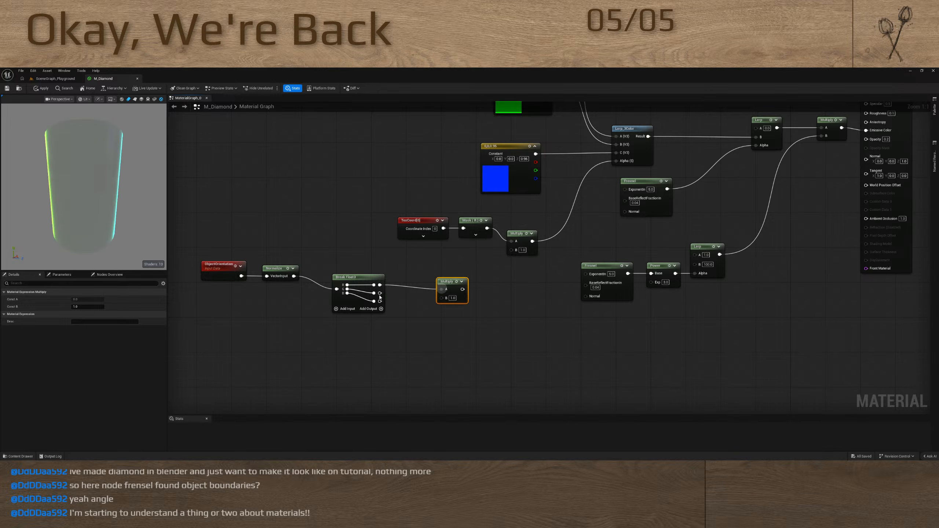
Connect the second Break Float3 output to the Multiply node's B input, and add another Multiply combining that result with the third output
drag(379, 294, 480, 315)
key(m)
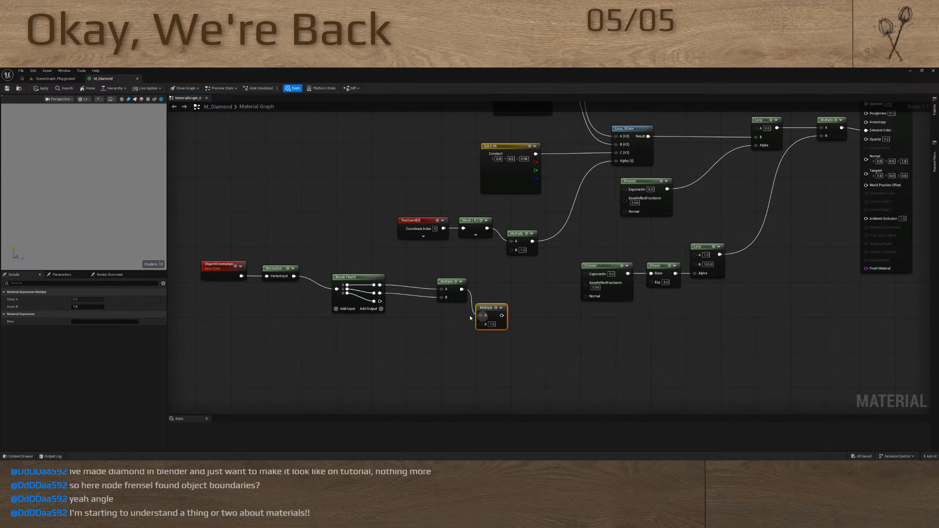
drag(380, 301, 481, 324)
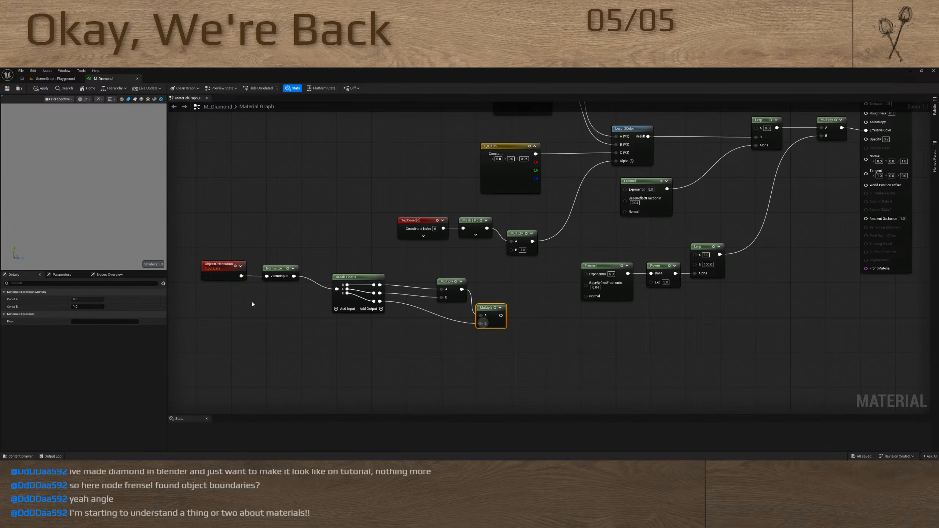
Search the preview meshes for diamond and set the plain grey diamond static mesh as the material's preview mesh
click(161, 99)
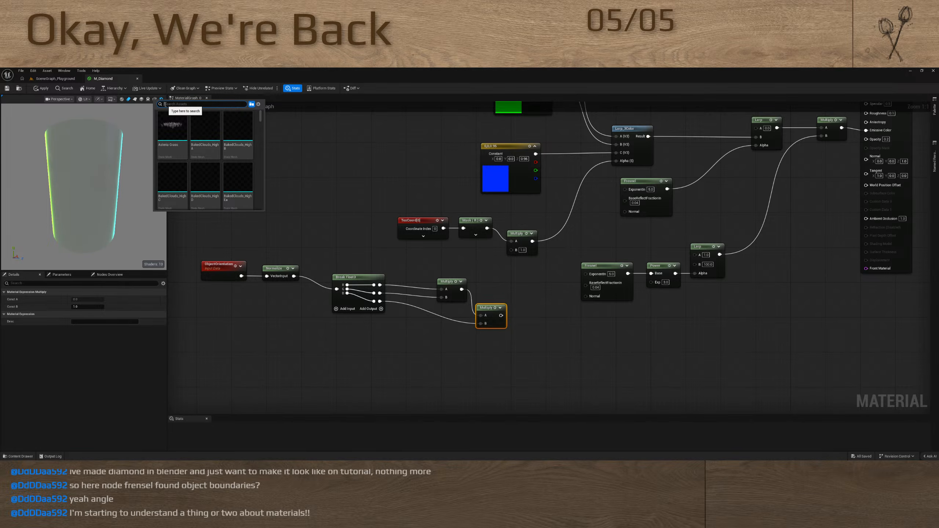
text(diamond)
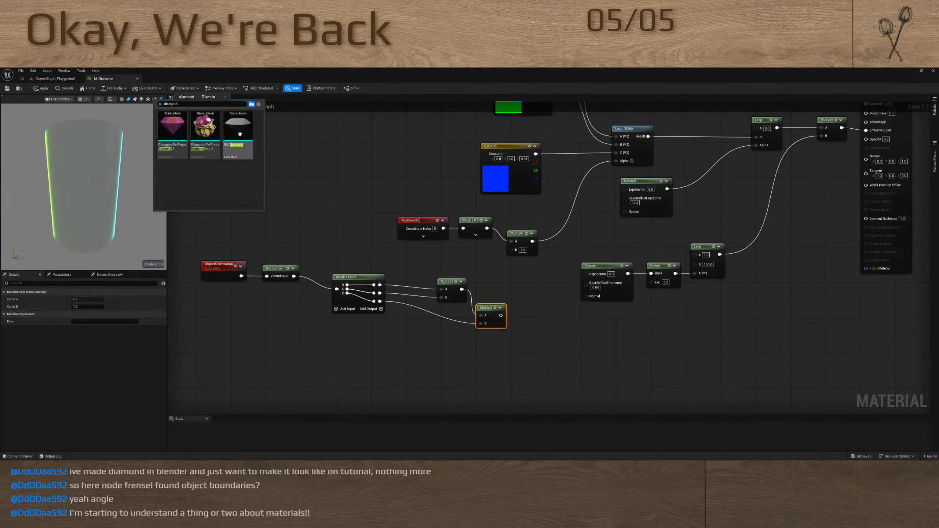
click(239, 134)
key(super)
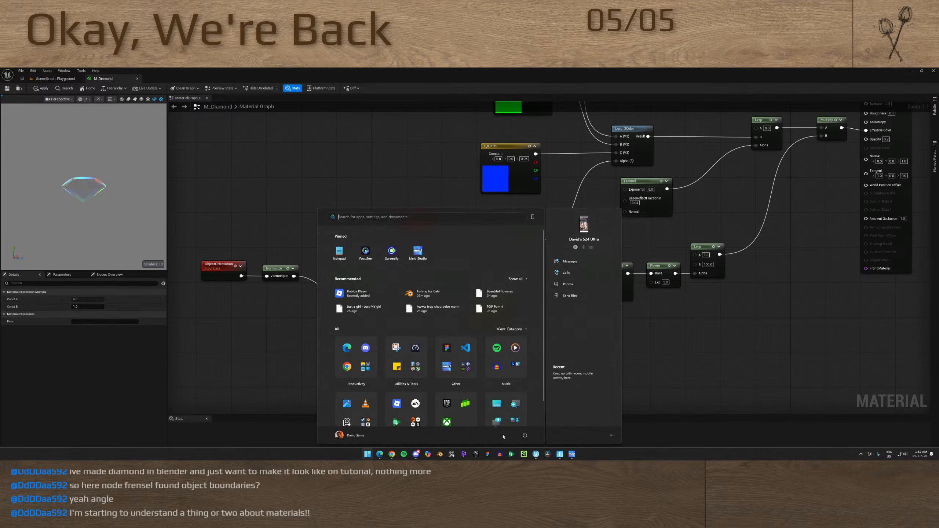
click(488, 454)
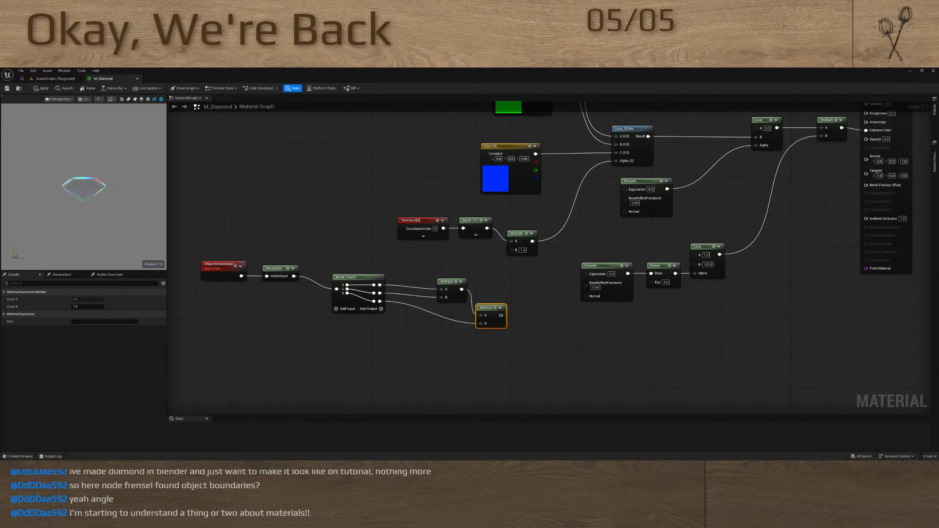
Line up the first Multiply node with the Break Float3 outputs and move both Multiply nodes closer to it
right_drag(544, 359, 558, 380)
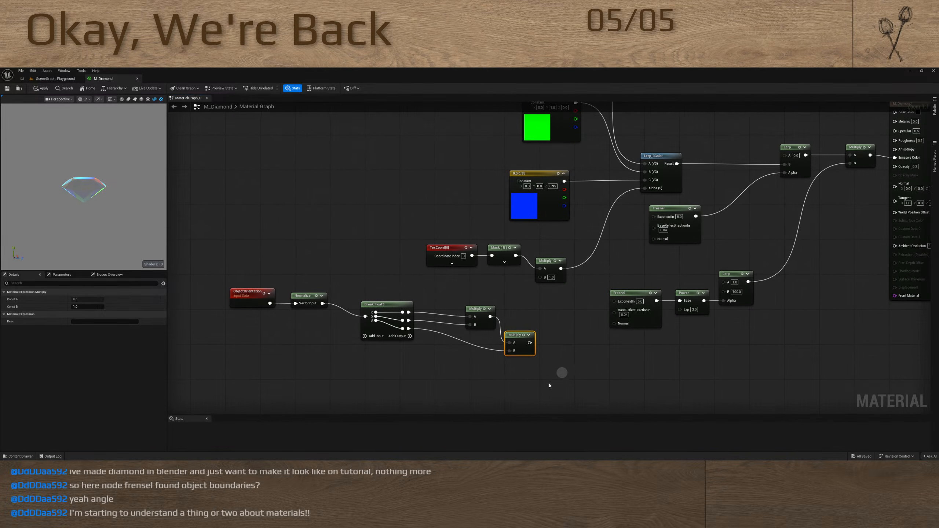
click(484, 325)
drag(484, 325, 482, 331)
shift+drag(381, 285, 447, 357)
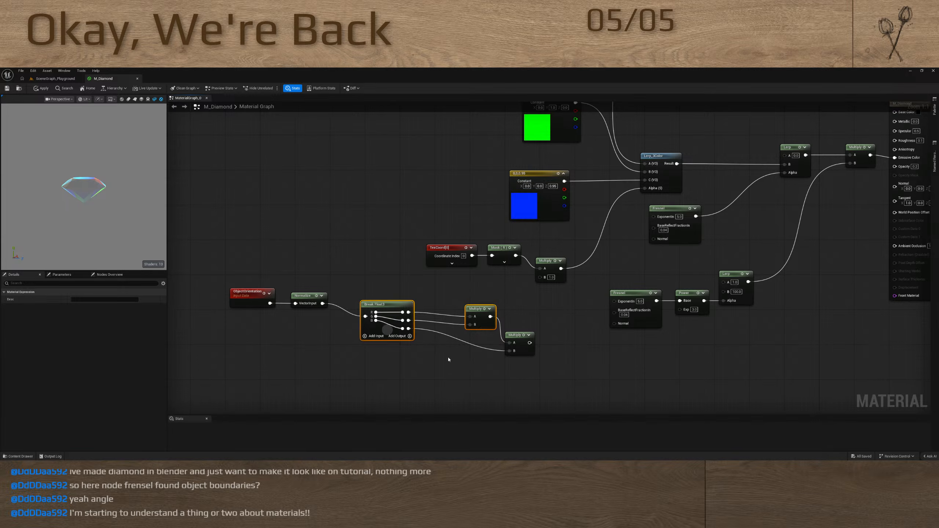
key(q)
click(458, 360)
drag(476, 304, 446, 304)
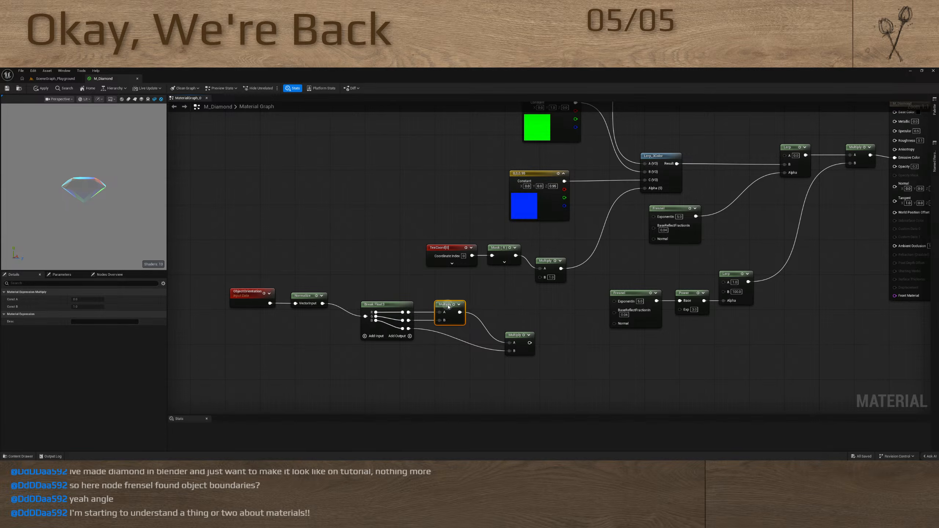
drag(515, 336, 487, 318)
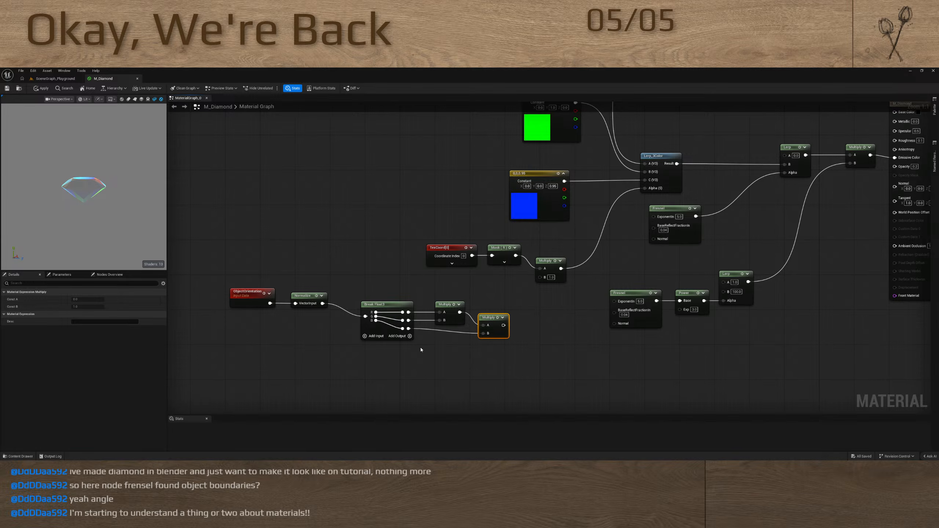
Straighten the connections running from ObjectOrientation through Normalize and Break Float3 to the two Multiply nodes
right_drag(388, 361, 437, 355)
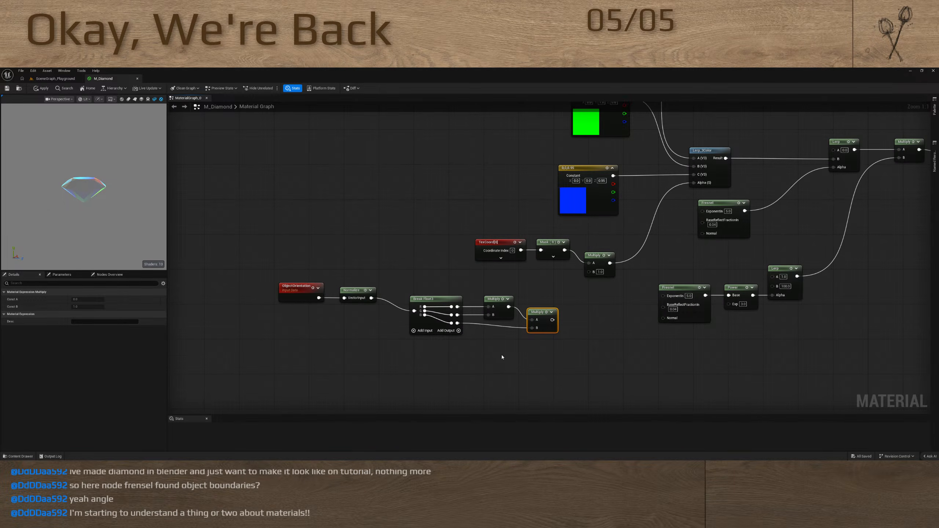
right_drag(502, 357, 449, 365)
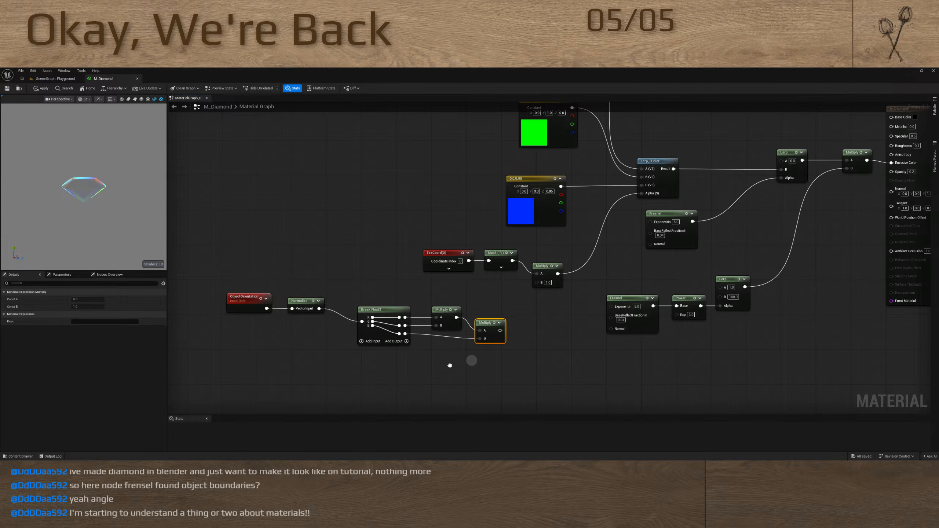
right_drag(449, 365, 452, 367)
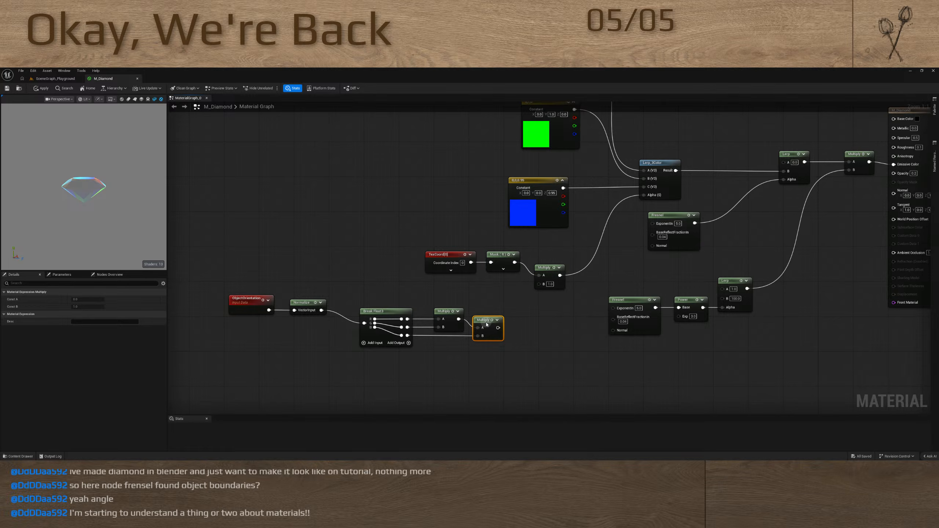
click(483, 370)
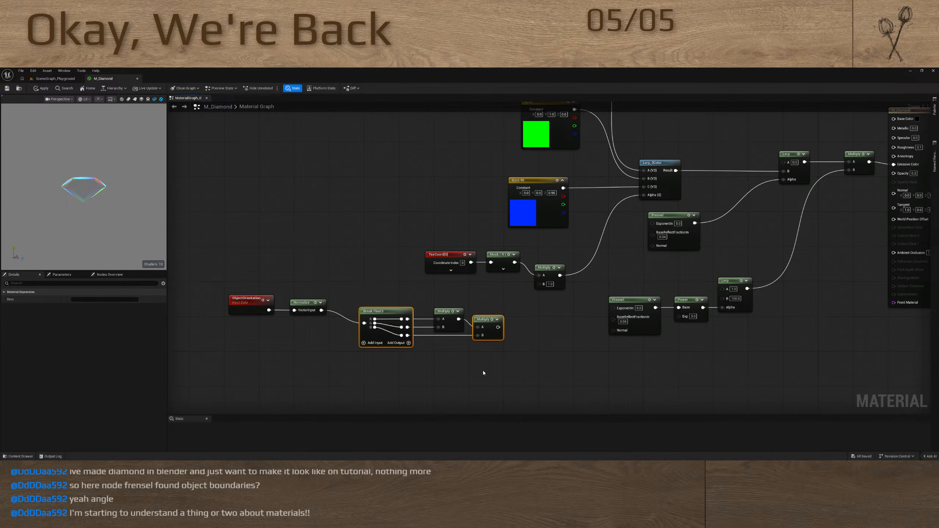
drag(313, 278, 317, 333)
shift+drag(358, 291, 371, 336)
key(q)
click(308, 346)
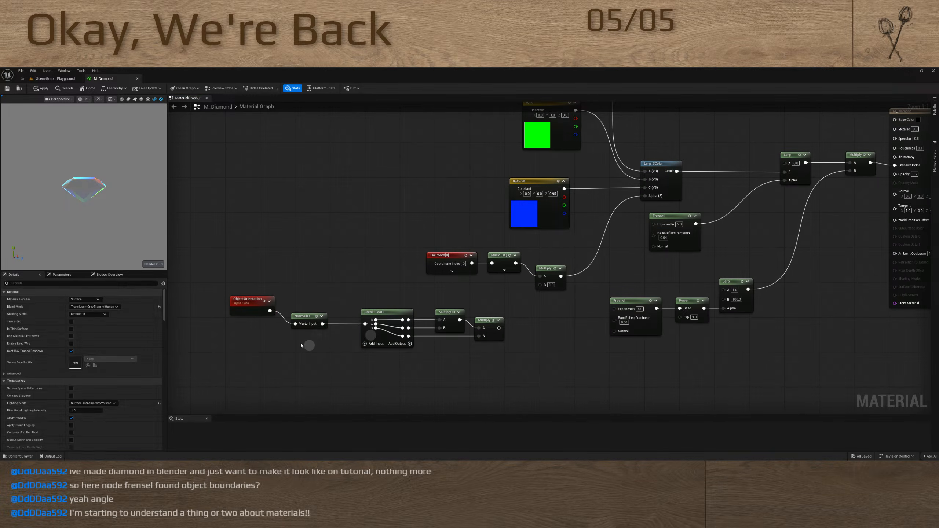
drag(264, 292, 260, 321)
shift+drag(304, 288, 309, 332)
key(q)
right_drag(539, 331, 451, 310)
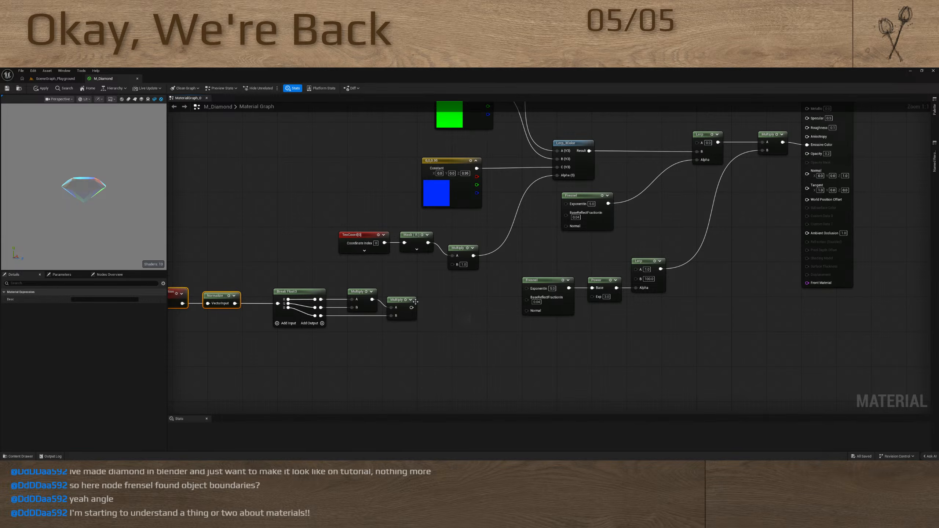
click(270, 288)
Replace the ObjectOrientation node with a Camera Position node feeding the Normalize node
right_drag(362, 273, 469, 270)
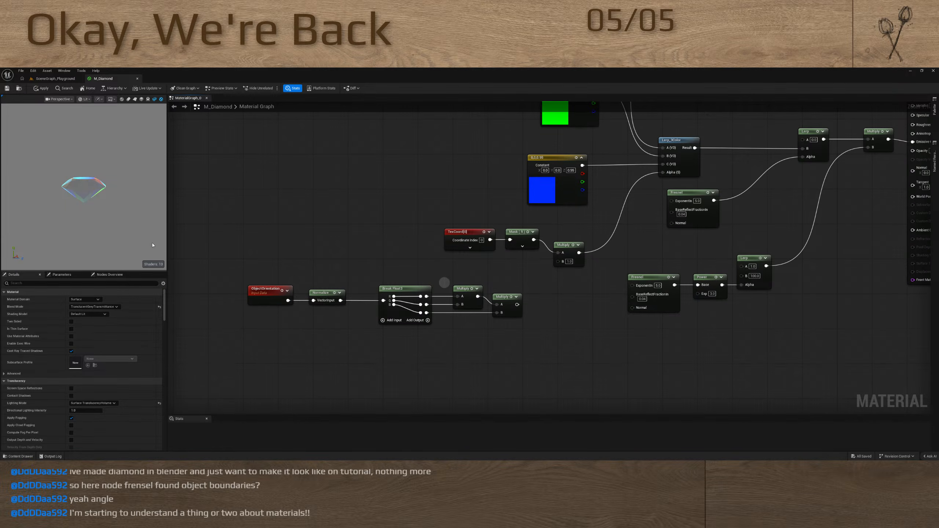
right_drag(449, 273, 498, 246)
click(321, 265)
key(Delete)
drag(364, 274, 323, 271)
text(camera)
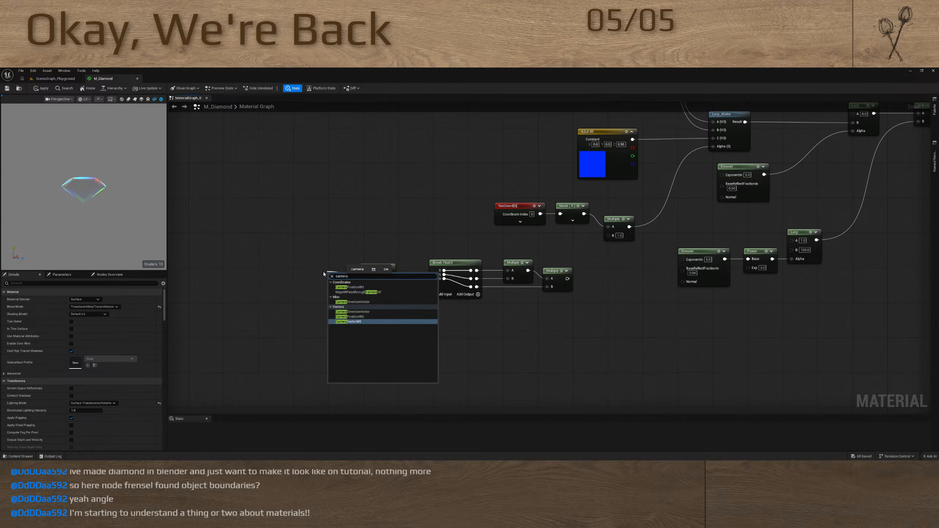
click(351, 316)
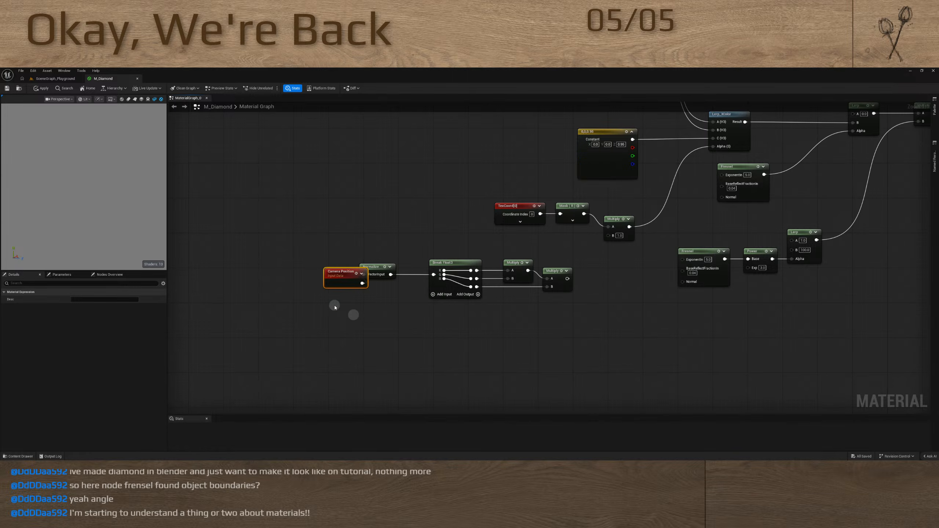
click(318, 267)
drag(324, 273, 324, 267)
click(414, 322)
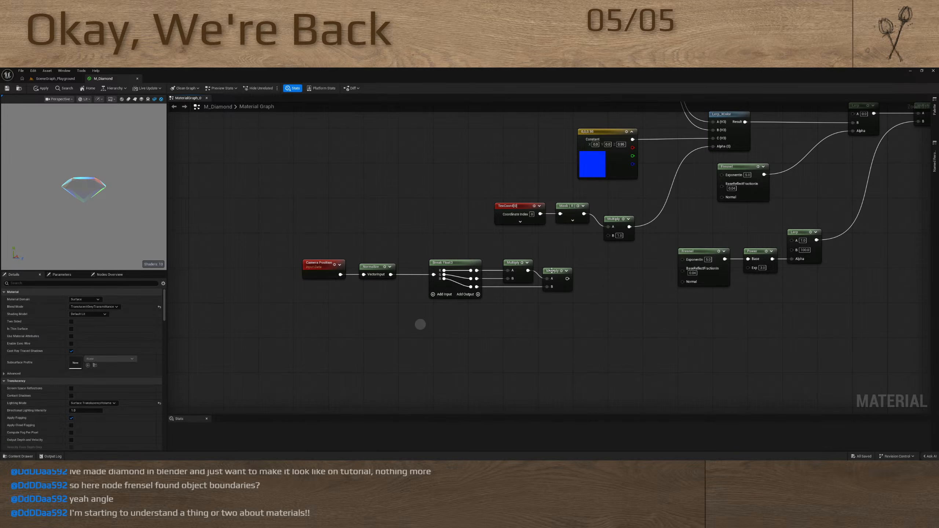
Preview the last Multiply node on the diamond and examine its shading from different camera angles
click(561, 272)
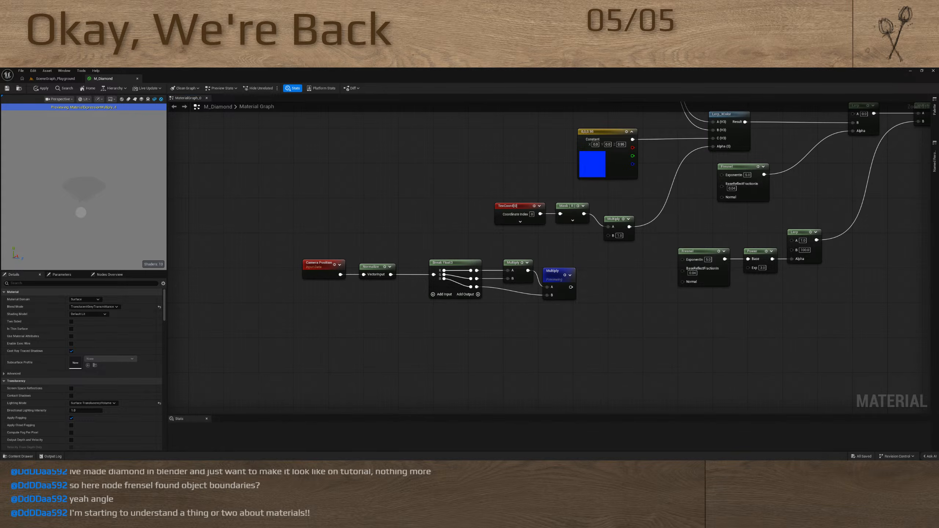
mouse_move(96, 216)
mouse_down()
mouse_move(25, 212)
mouse_move(120, 200)
mouse_move(57, 228)
mouse_move(75, 207)
mouse_move(86, 218)
mouse_move(81, 205)
mouse_move(143, 251)
mouse_move(87, 206)
mouse_move(55, 244)
mouse_move(115, 234)
mouse_move(91, 206)
mouse_move(89, 221)
mouse_move(82, 191)
mouse_move(84, 213)
mouse_up()
right_drag(596, 323, 439, 341)
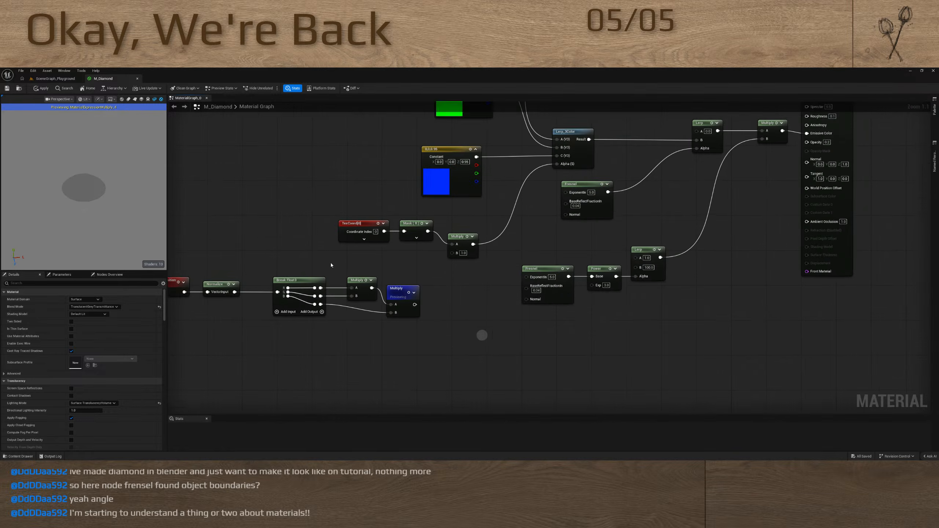
drag(82, 195, 80, 152)
click(429, 311)
right_drag(429, 312, 377, 320)
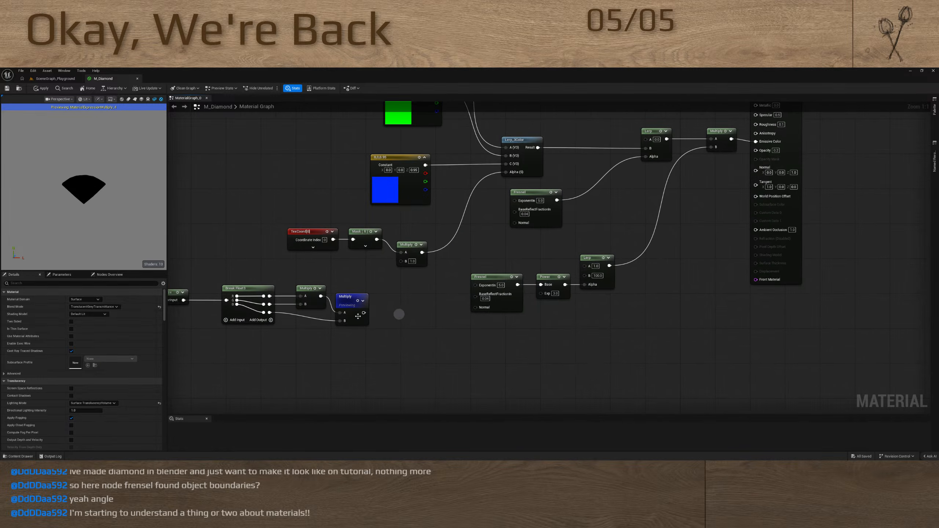
Feed the last Multiply node's output into a new Add node with B set to 0.125
click(368, 304)
drag(368, 304, 392, 314)
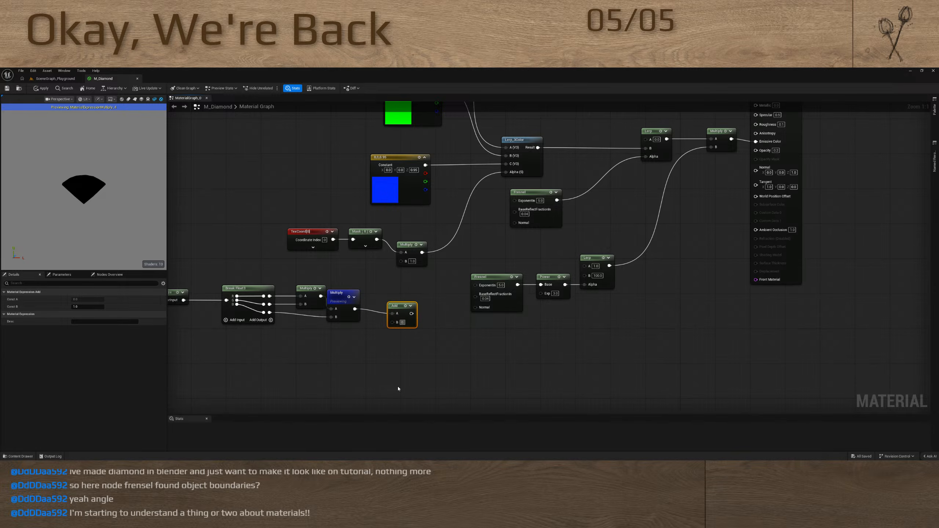
text(0.125)
key(Return)
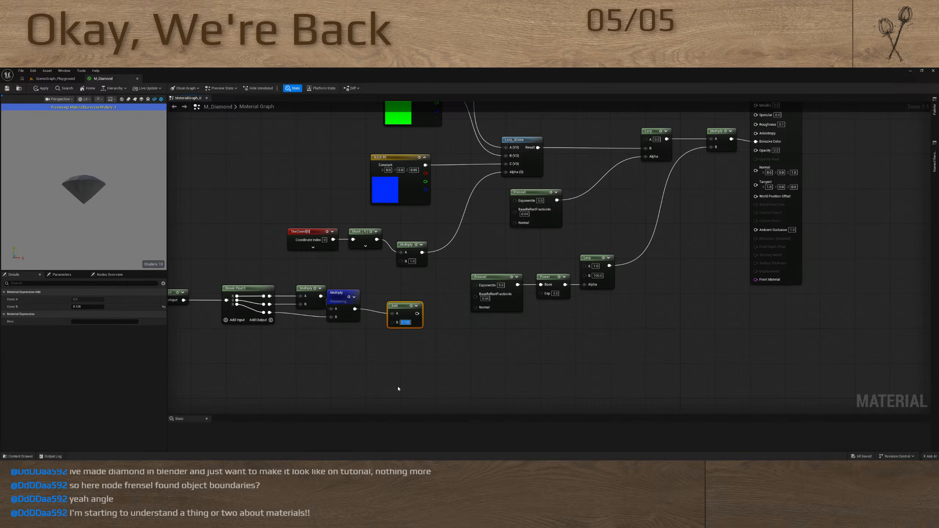
click(348, 360)
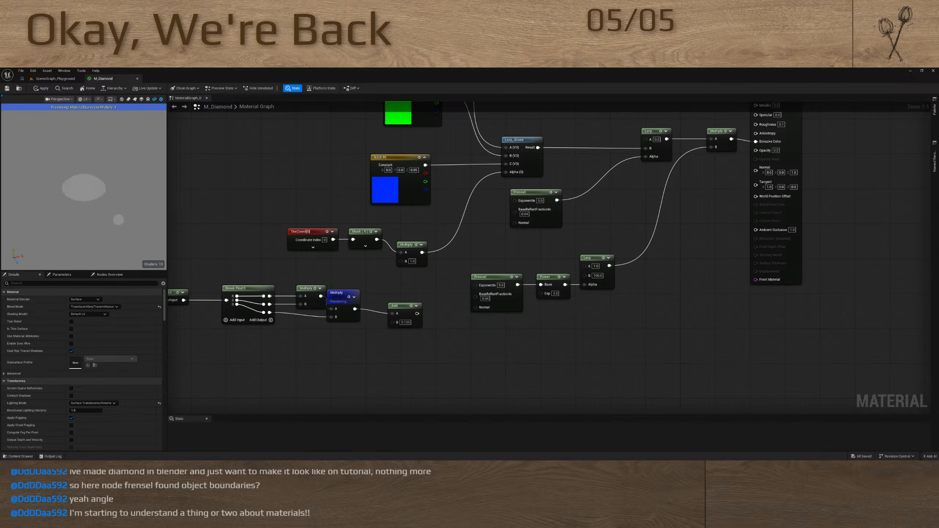
Preview the Add node on the diamond and examine the result from different angles
click(411, 305)
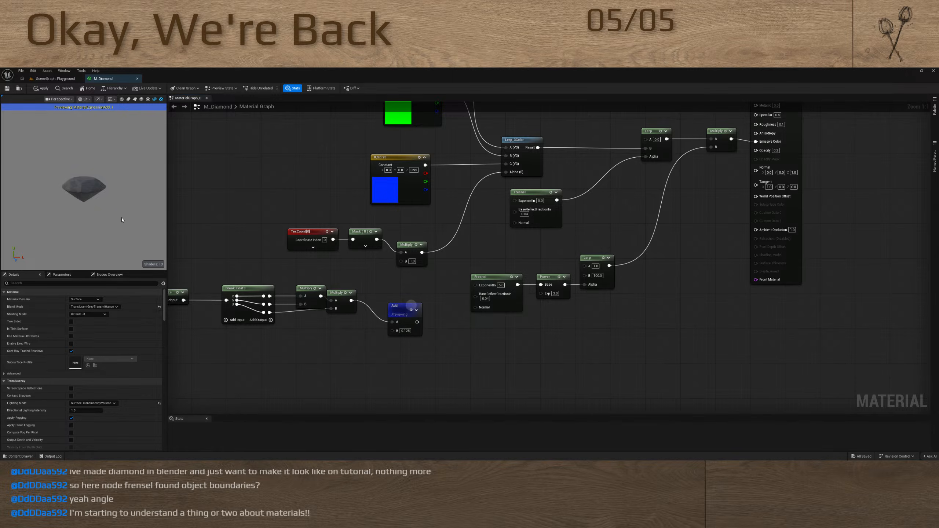
drag(122, 220, 79, 217)
right_drag(384, 348, 518, 345)
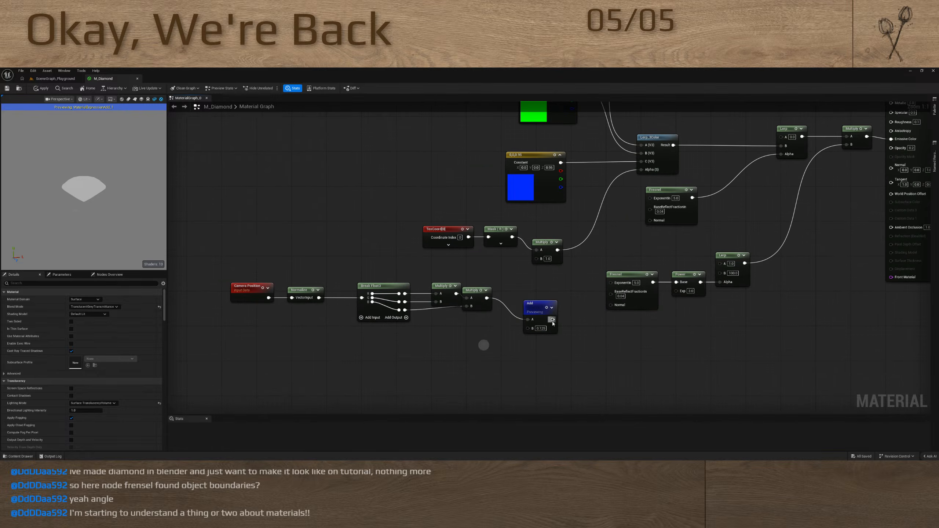
Move the Add node next to the Multiply node, feed its output into a new Saturate node, and stop previewing Add
click(519, 300)
drag(531, 307, 569, 333)
text(saturate)
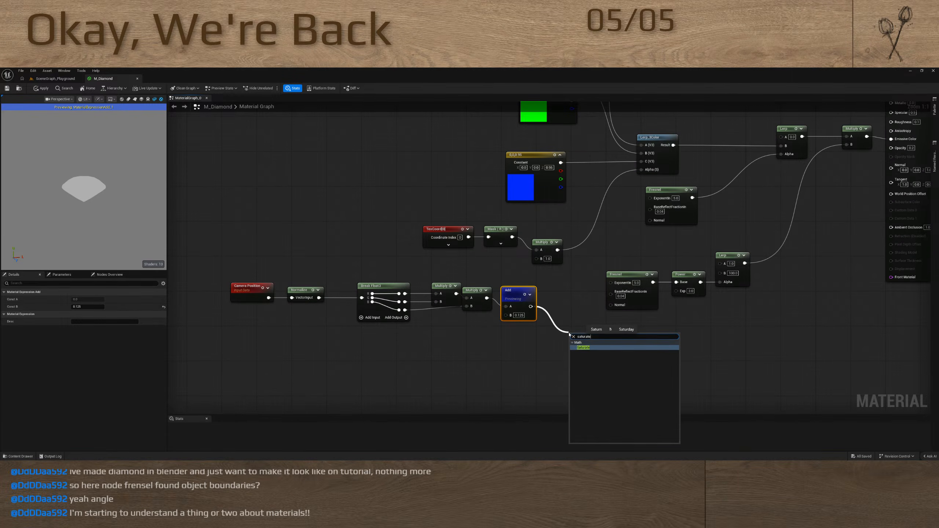
key(Return)
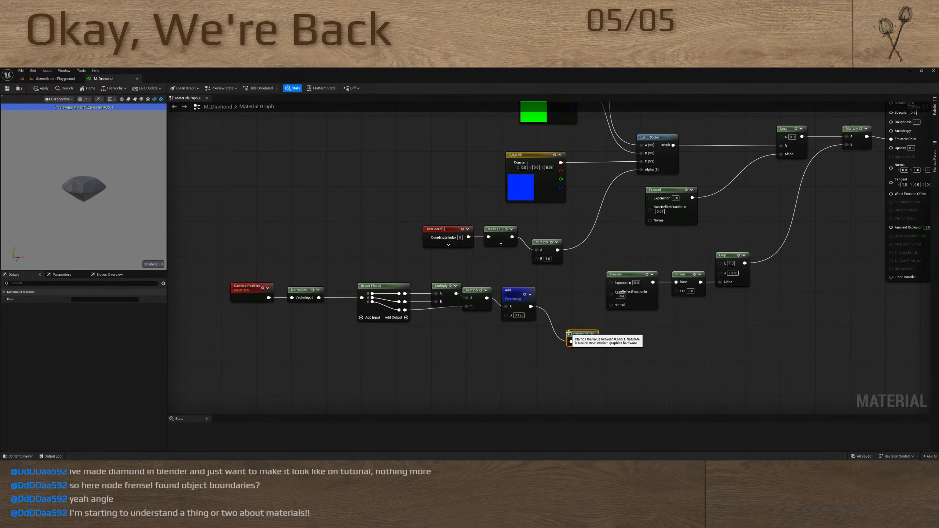
click(524, 295)
Move Saturate beside the Add node, and shift the first Multiply, Camera Position and Normalize nodes closer to Break Float3
drag(250, 273, 333, 301)
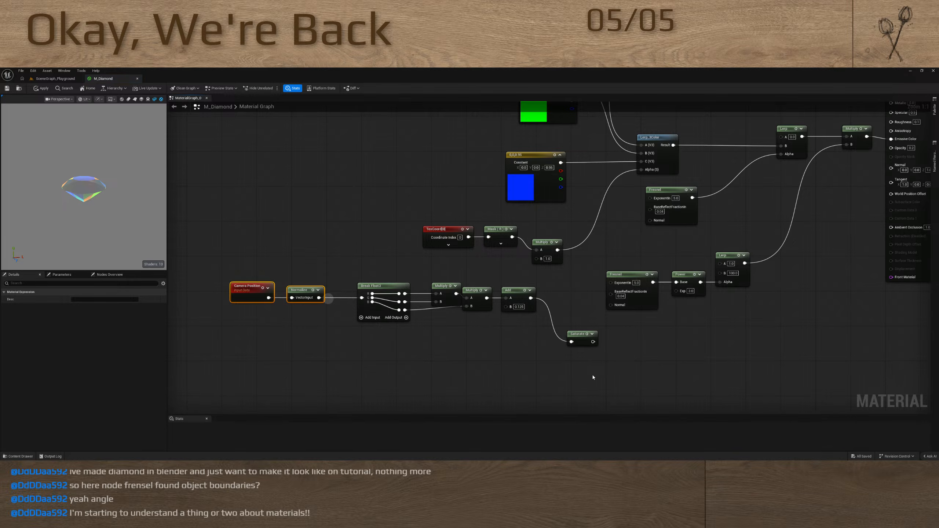
drag(611, 365, 469, 301)
click(602, 342)
drag(575, 339, 553, 304)
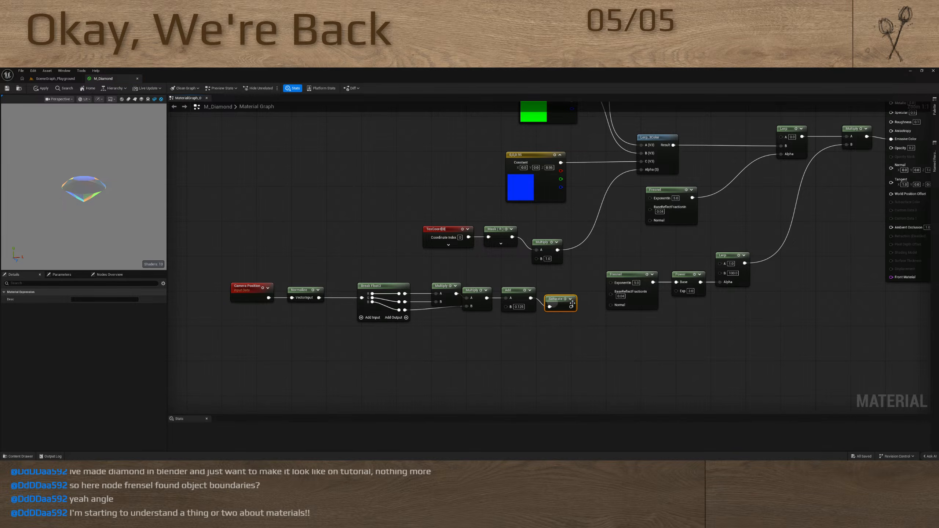
drag(441, 296, 428, 293)
drag(250, 271, 321, 293)
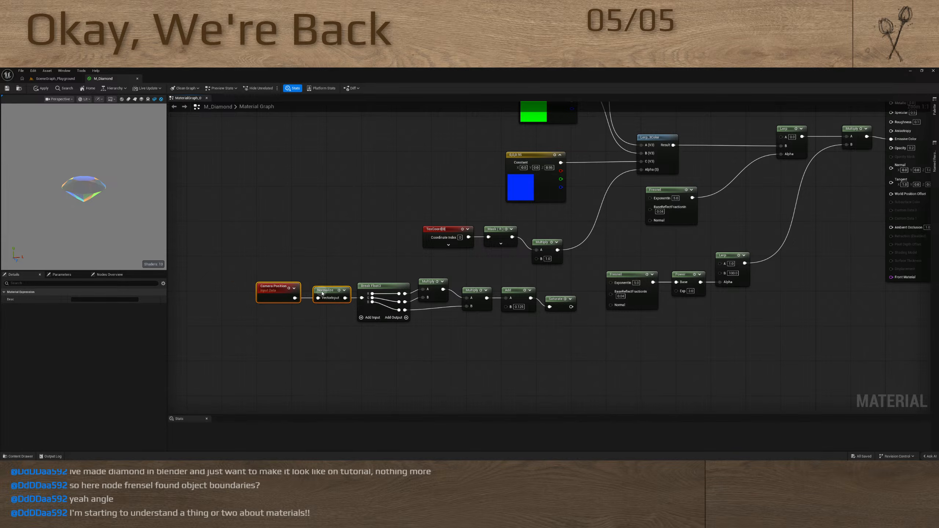
alt+click(362, 298)
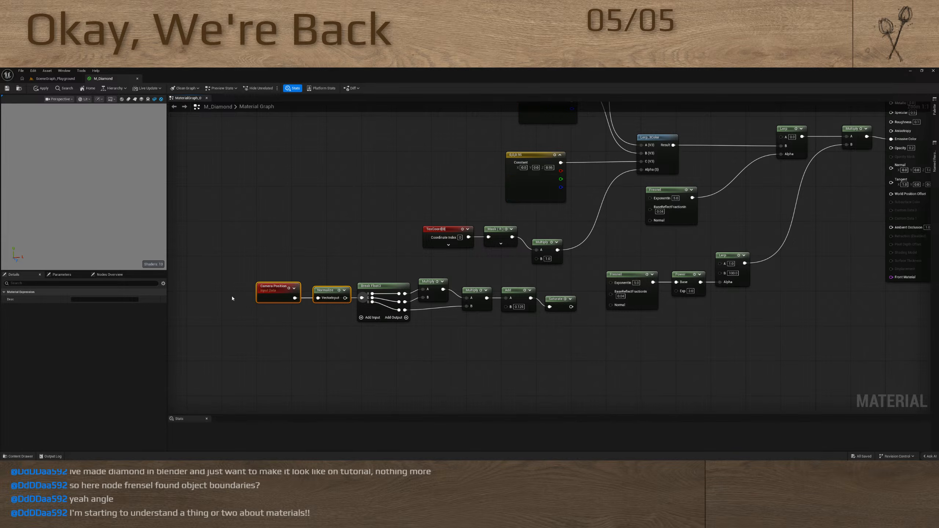
Preview the Saturate node on the diamond and reconnect the Normalize output to the Break Float3 input
click(565, 300)
mouse_move(92, 208)
mouse_down()
mouse_move(118, 205)
mouse_move(93, 210)
mouse_move(85, 189)
mouse_move(84, 217)
mouse_move(83, 205)
mouse_up()
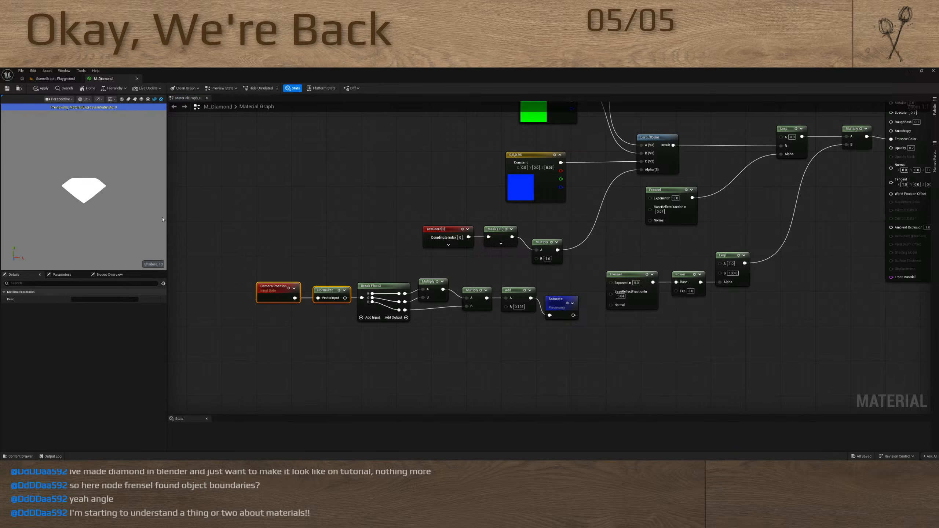
drag(345, 298, 362, 298)
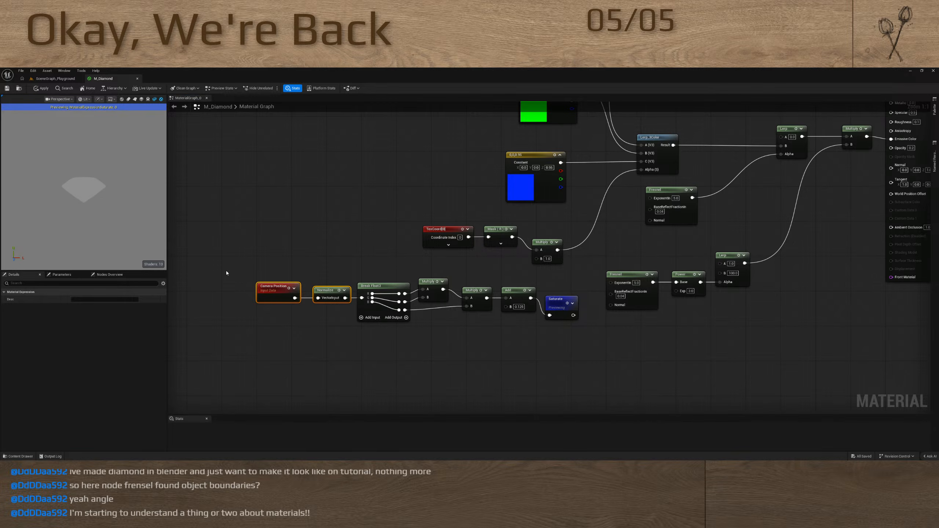
Shift the whole camera chain aside, connect Saturate to B of the Multiply driving the Lerp_3Color alpha, and stop the node preview
drag(219, 274, 561, 338)
drag(555, 305, 536, 258)
click(480, 299)
click(444, 294)
click(495, 301)
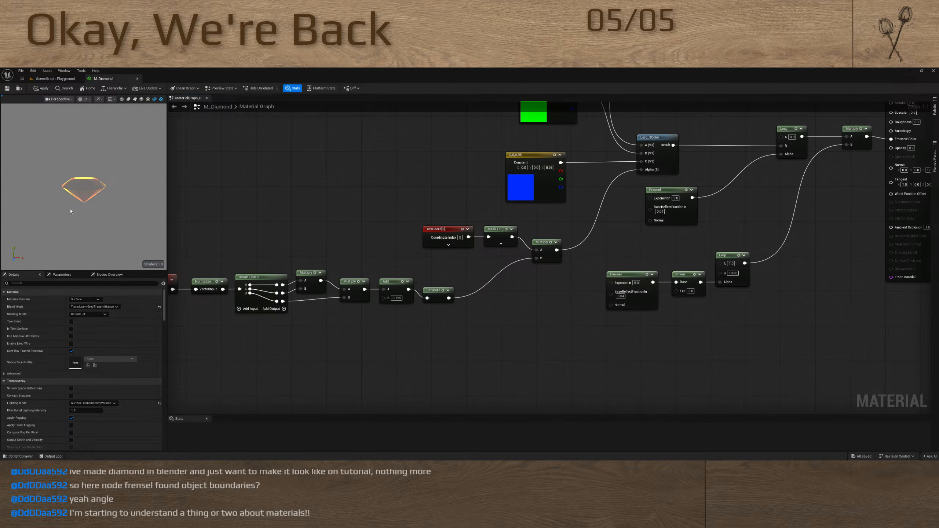
Examine the diamond's colours from several angles, with the full material and with the Saturate node previewed
drag(71, 211, 97, 211)
right_drag(520, 213, 510, 248)
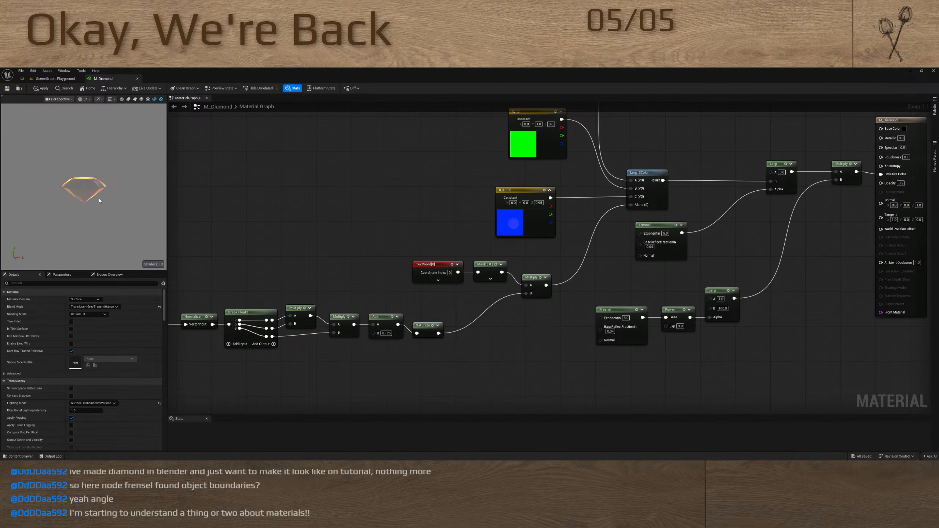
mouse_move(99, 201)
mouse_down()
mouse_move(151, 230)
mouse_move(331, 175)
mouse_move(302, 234)
mouse_move(110, 177)
mouse_move(122, 186)
mouse_move(115, 171)
mouse_up()
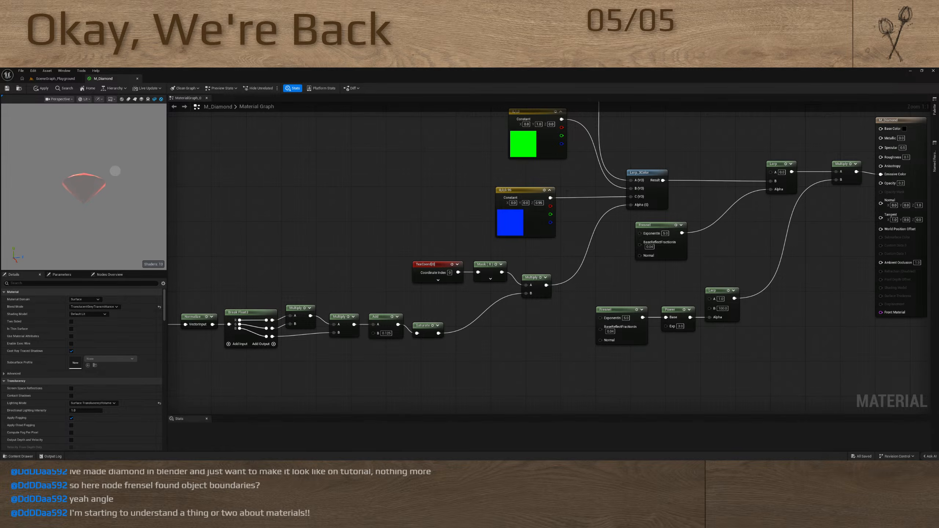
click(432, 325)
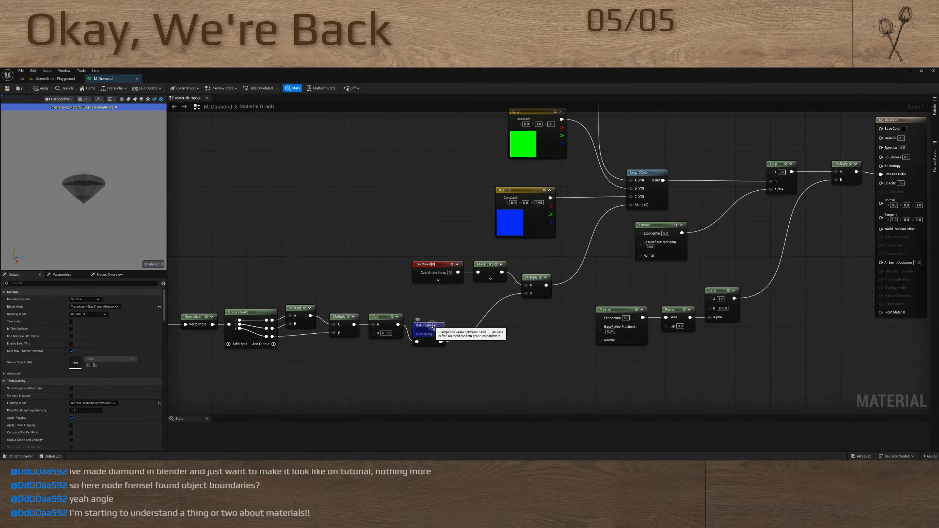
mouse_move(86, 195)
mouse_down()
mouse_move(81, 236)
mouse_move(46, 239)
mouse_move(56, 223)
mouse_move(56, 246)
mouse_up()
drag(69, 188, 89, 195)
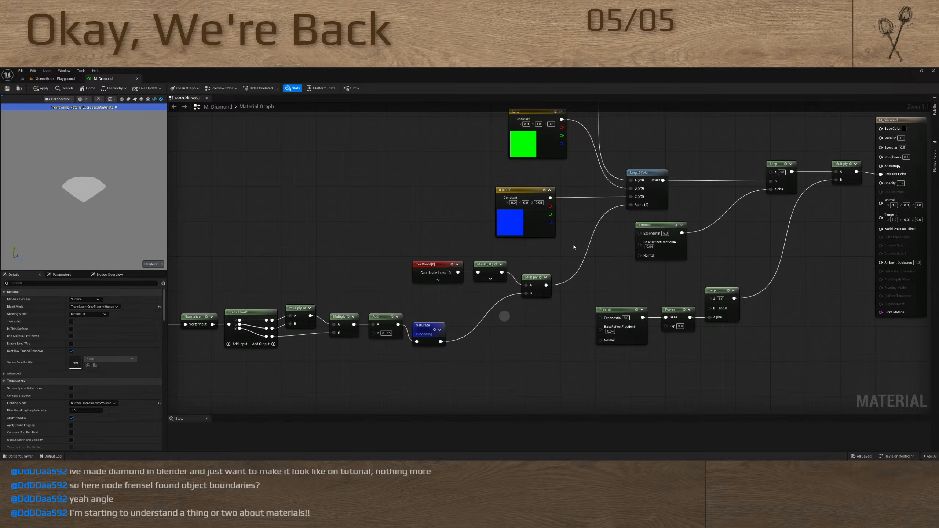
Replace the Multiply driving the Lerp_3Color alpha with a Max node, fed by Mask (R) in A and Saturate in B
right_drag(617, 240, 494, 252)
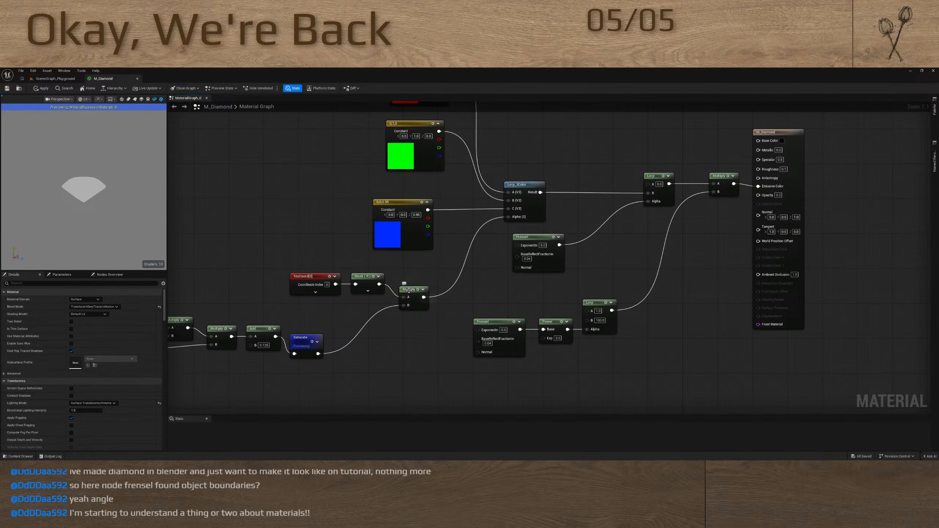
drag(413, 296, 418, 335)
drag(508, 216, 423, 290)
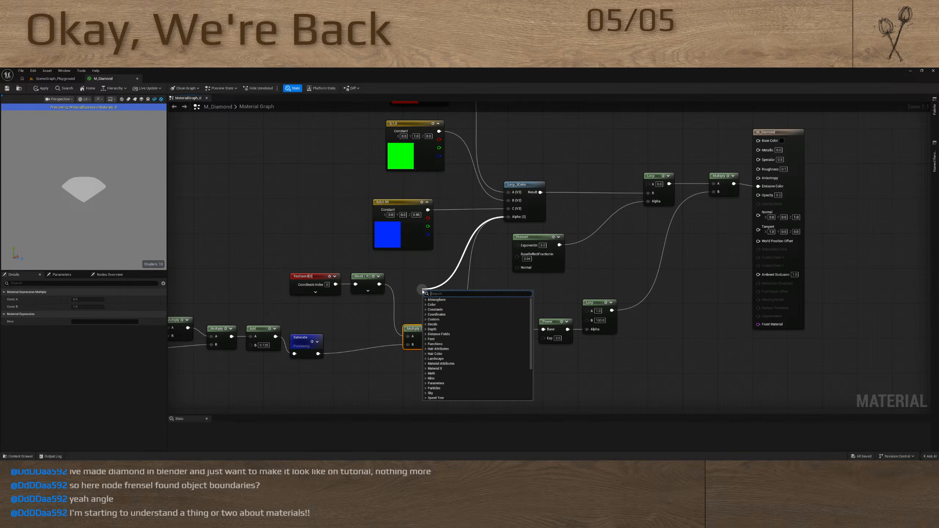
text(max)
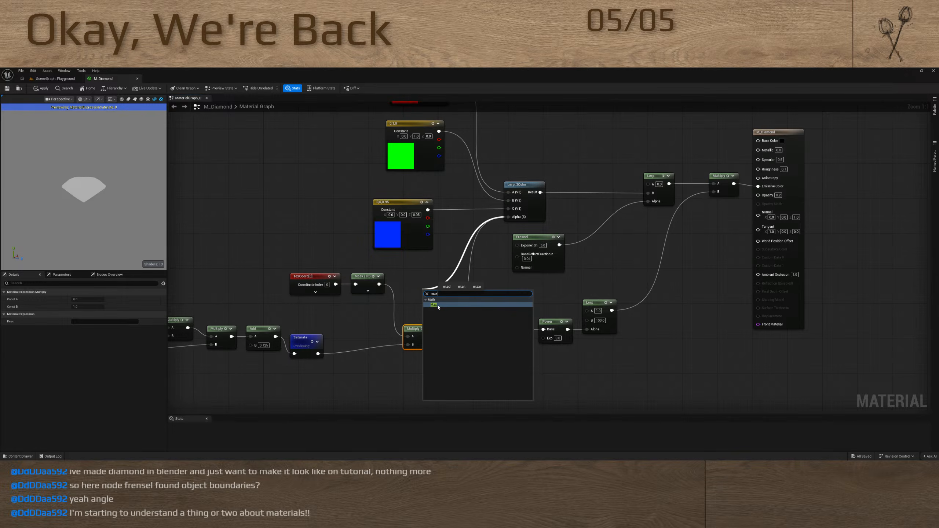
click(438, 307)
drag(379, 284, 425, 298)
drag(318, 353, 425, 305)
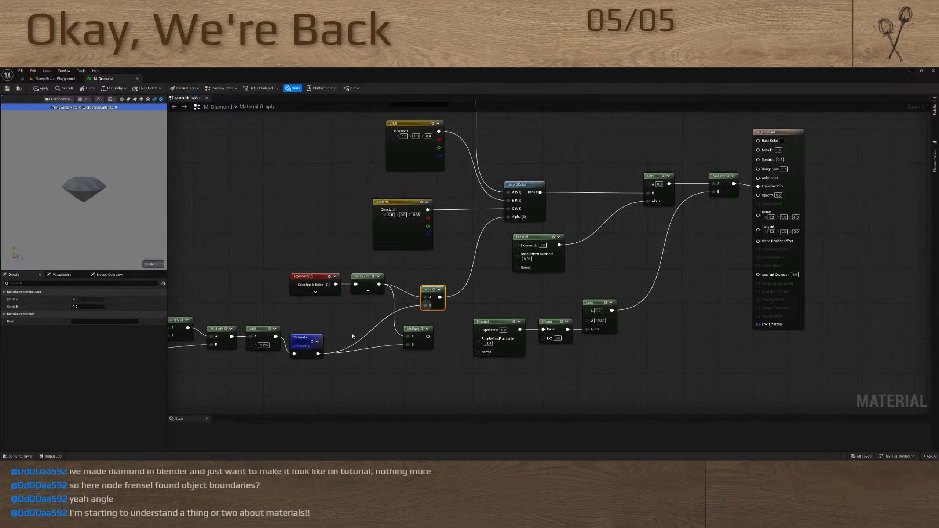
Stop previewing the Saturate node and examine the full material on the diamond from several angles
click(310, 339)
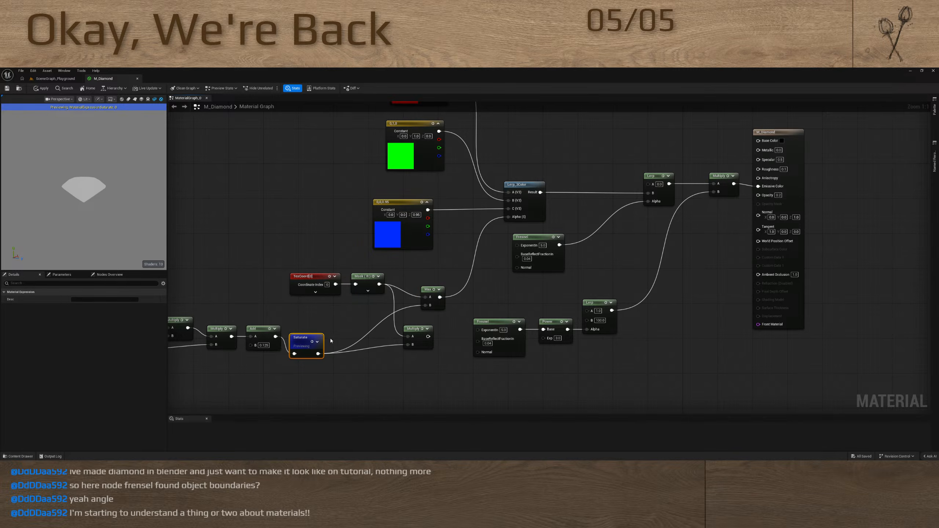
key(space)
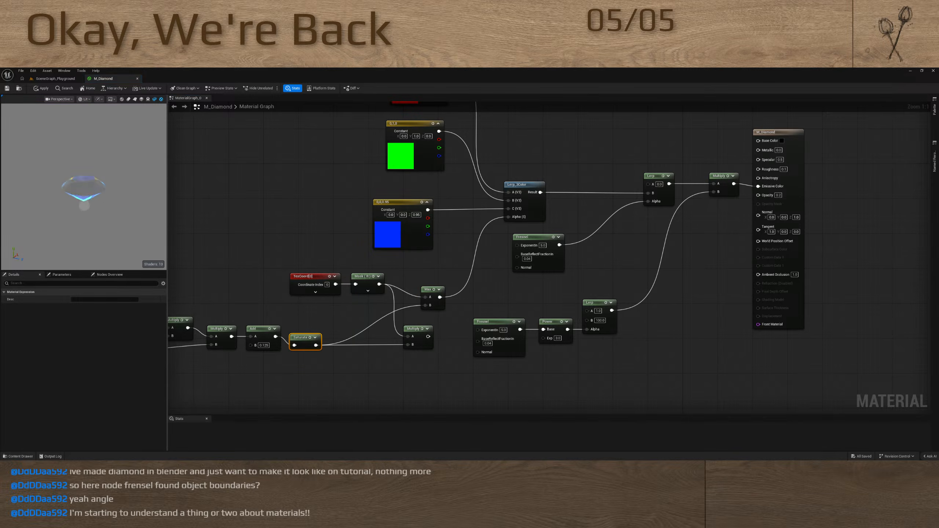
drag(84, 206, 134, 171)
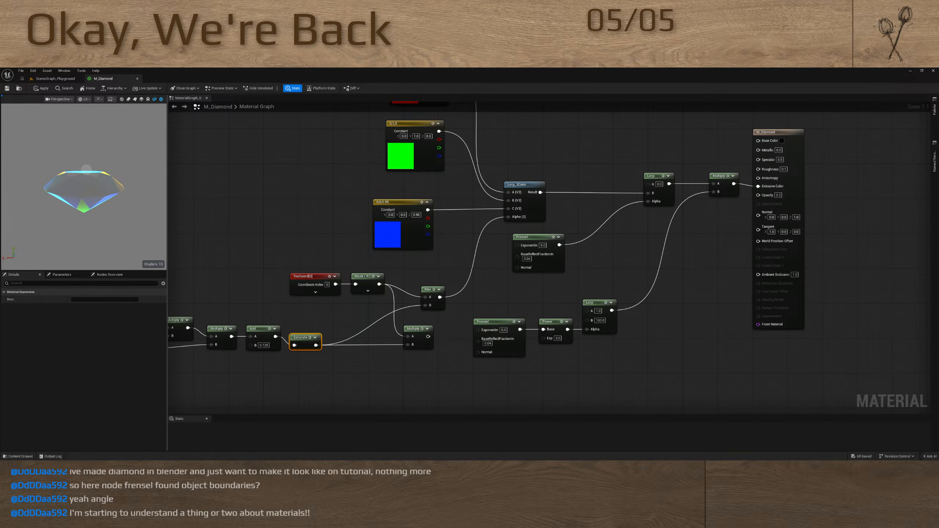
drag(99, 145, 91, 187)
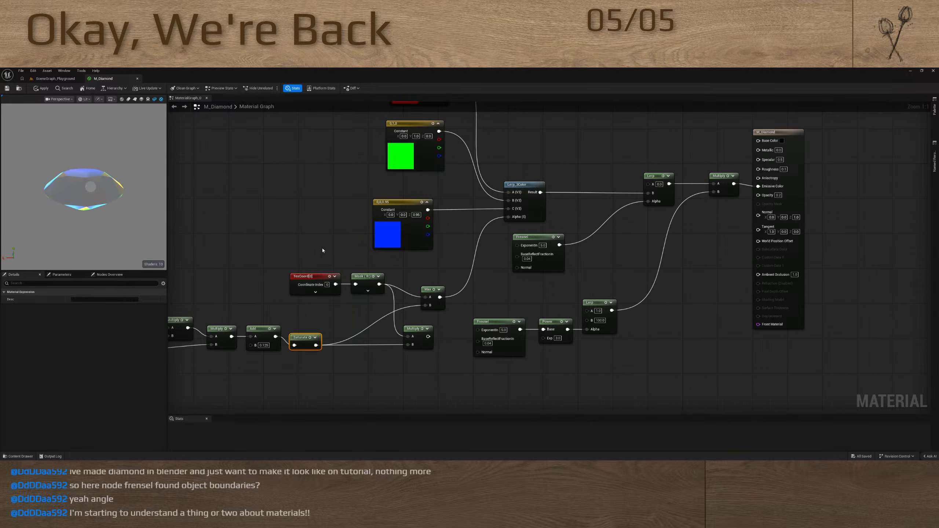
Highlight the camera chain from Camera Position to Saturate and check the diamond's colours from another view angle
right_drag(283, 272, 478, 164)
drag(197, 201, 496, 252)
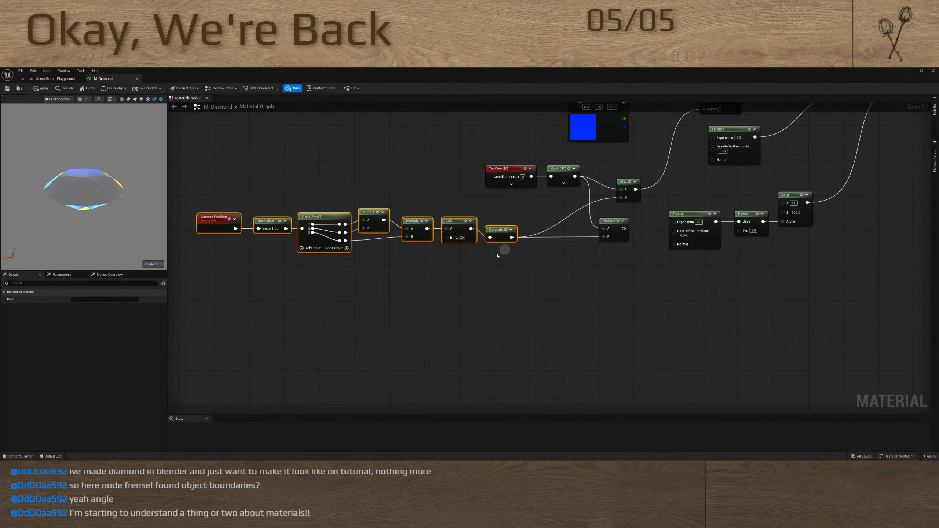
drag(61, 220, 109, 207)
right_drag(406, 144, 274, 253)
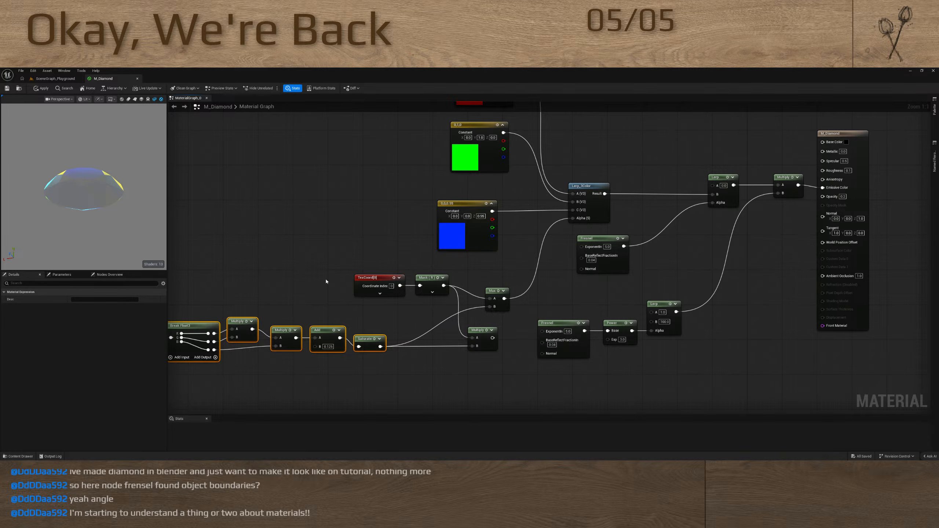
Select the TexCoord and Mask (R) nodes and preview the mask on the diamond
drag(300, 278, 488, 293)
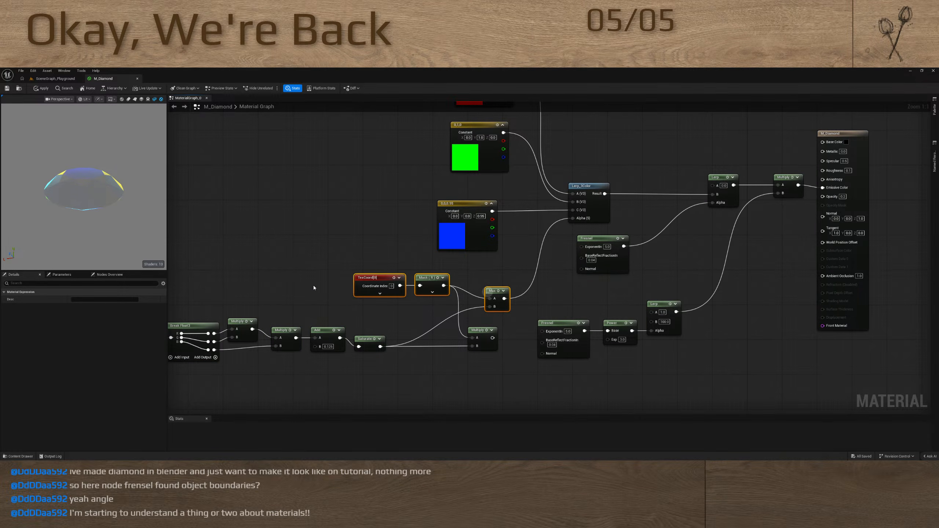
click(261, 284)
drag(284, 278, 473, 293)
key(space)
drag(76, 205, 66, 187)
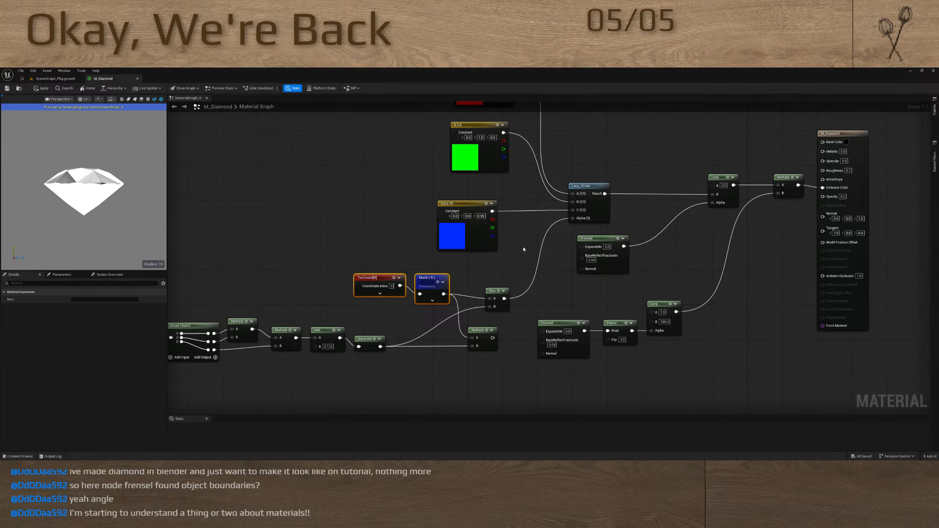
Connect Max to the Lerp_3Color alpha, delete the unused Multiply node, and stop the Mask (R) preview
right_drag(524, 248, 425, 275)
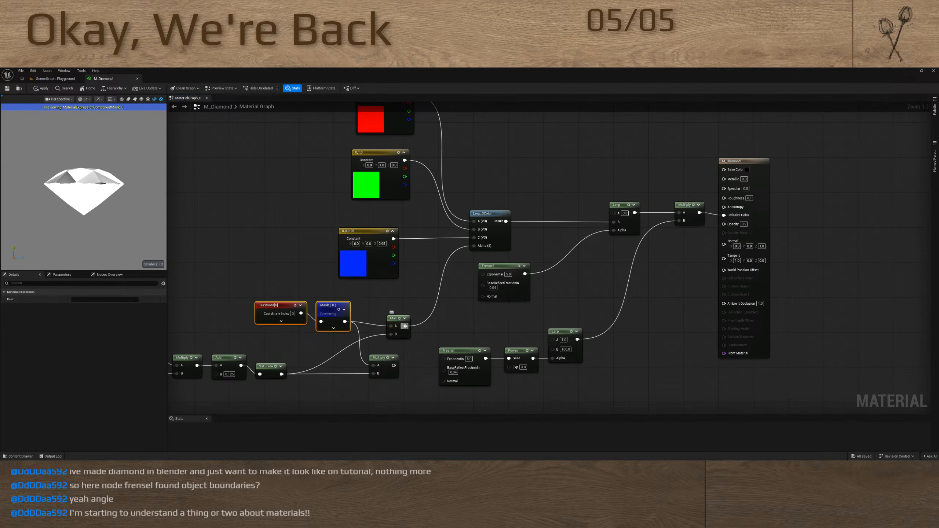
drag(406, 326, 473, 246)
click(380, 357)
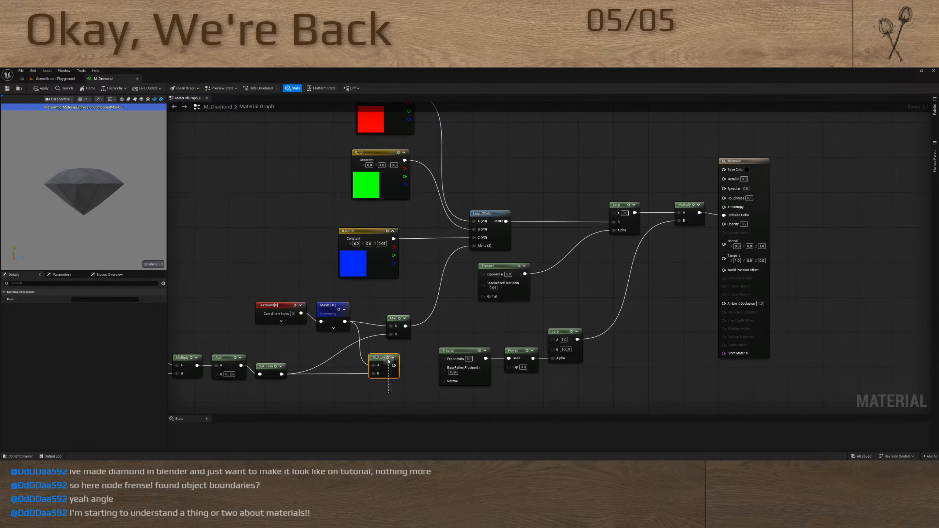
key(Delete)
click(339, 310)
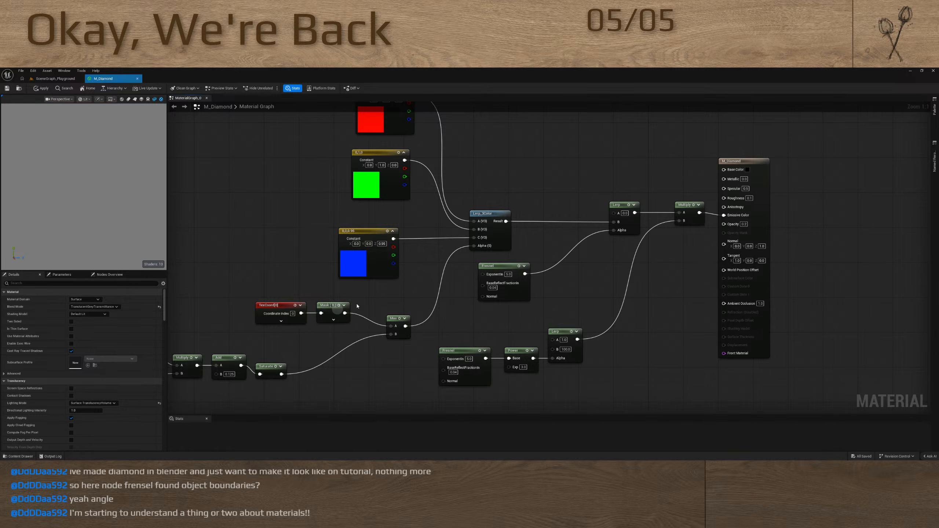
right_drag(415, 298, 455, 281)
mouse_move(125, 209)
mouse_down()
mouse_move(130, 222)
mouse_move(124, 215)
mouse_up()
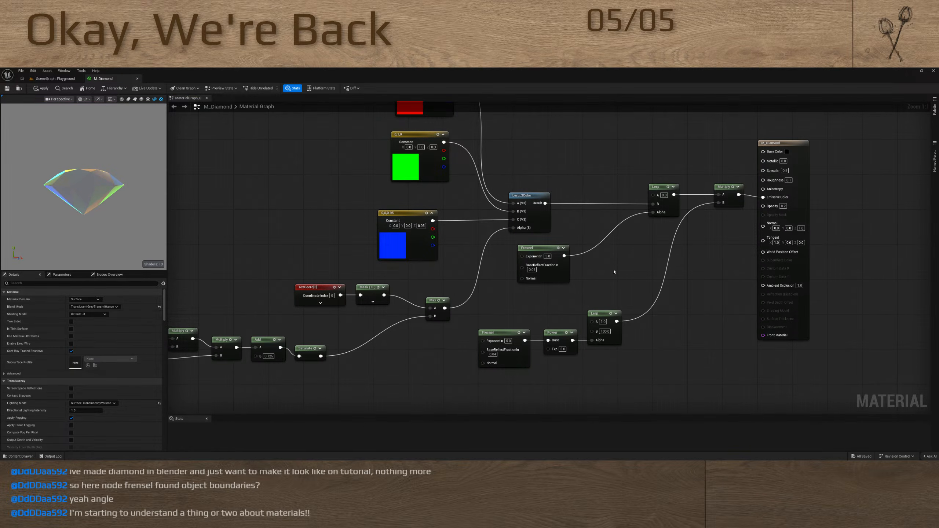
Move the M_Diamond output node farther from the final Multiply, and set A of the Lerp after Power to 10
right_drag(682, 260, 504, 345)
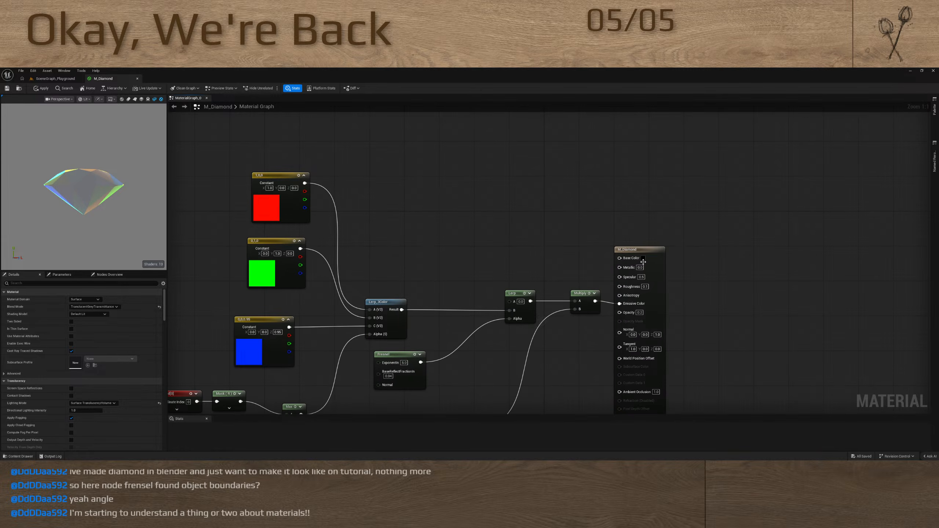
drag(630, 249, 721, 250)
right_drag(535, 267, 638, 74)
click(561, 235)
text(100.0)
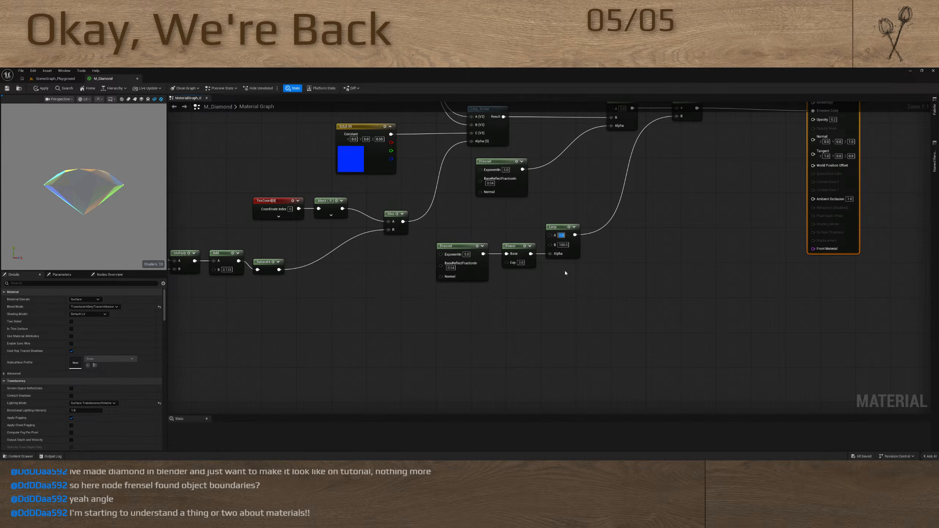
key(Return)
Examine the diamond's brightness and colours from above, from the side and from farther away
drag(142, 252, 77, 218)
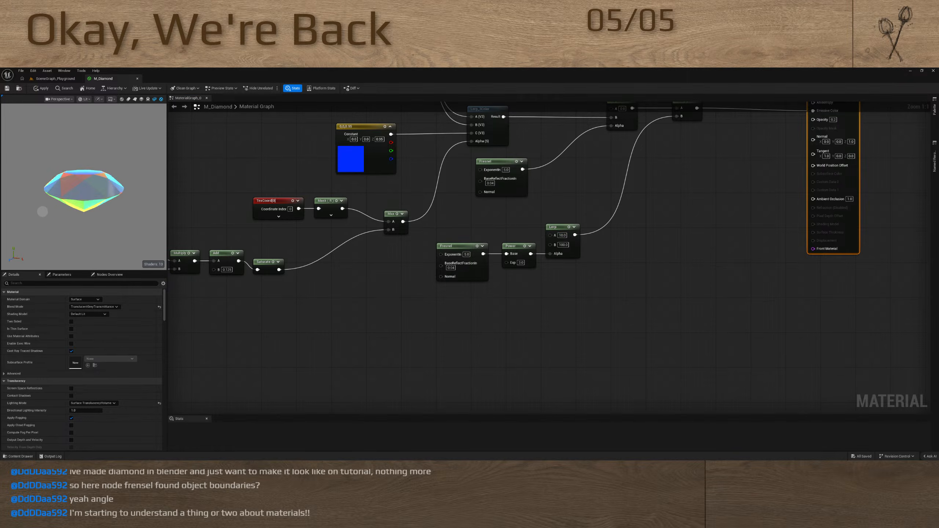
right_drag(422, 140, 480, 264)
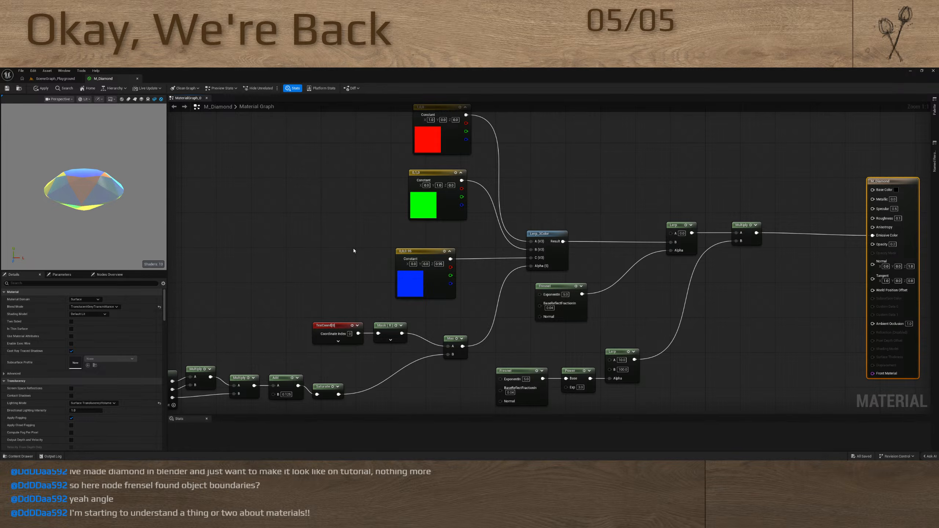
right_drag(602, 189, 580, 207)
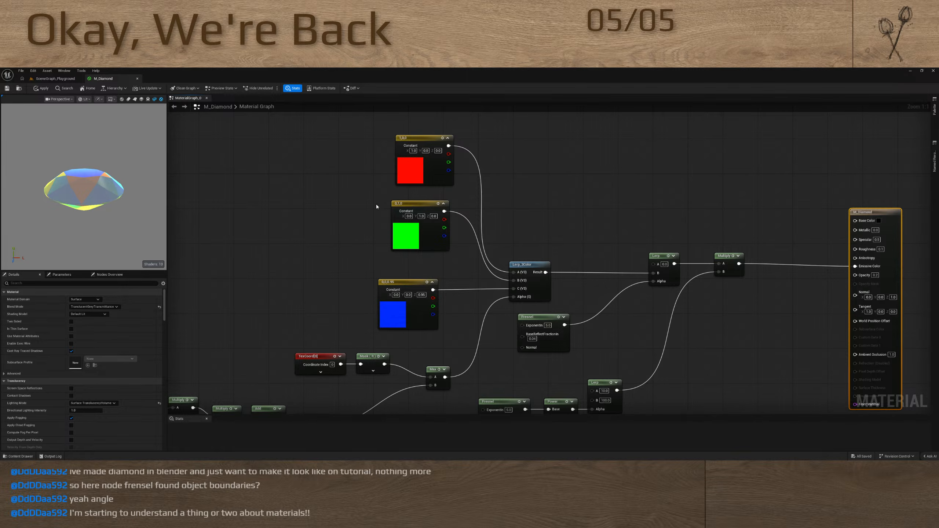
drag(140, 211, 140, 235)
scroll(114, 170, down, 4)
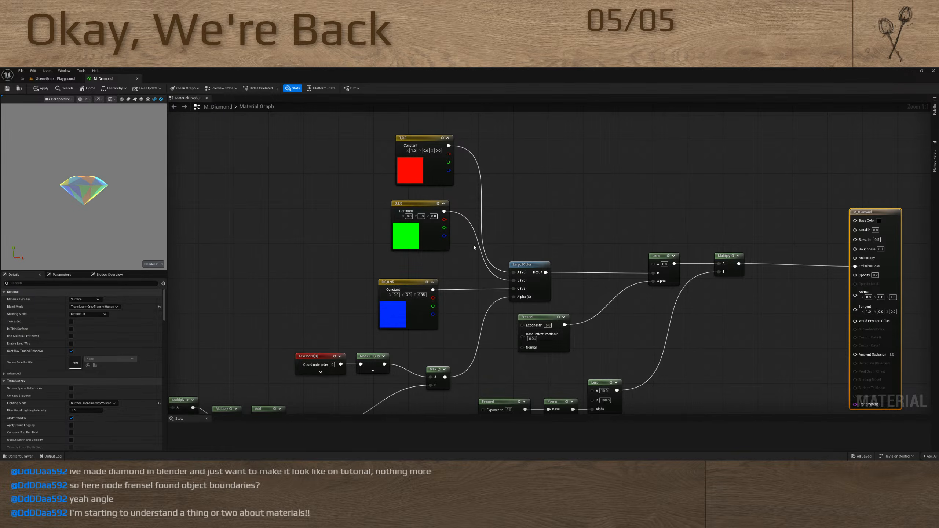
Delete every node except the material output from the M_Diamond graph and close the material
right_drag(474, 245, 552, 247)
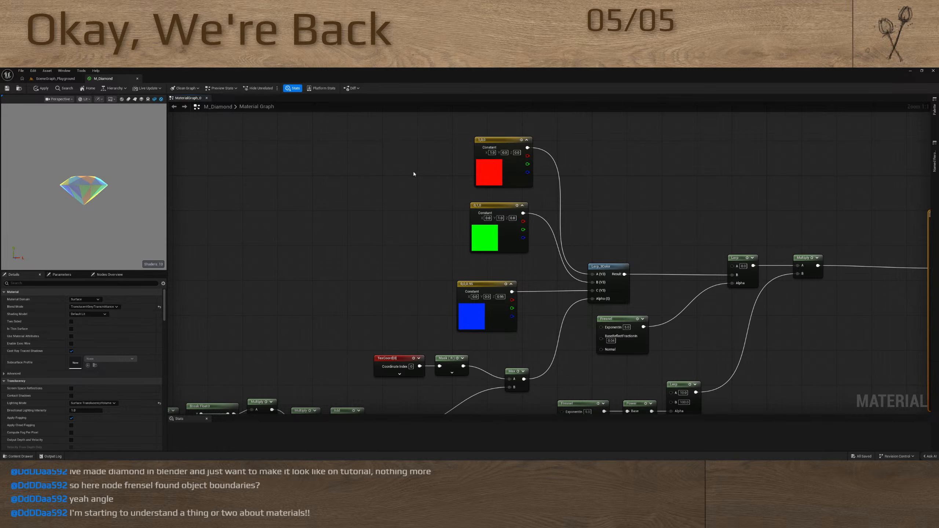
scroll(454, 233, down, 6)
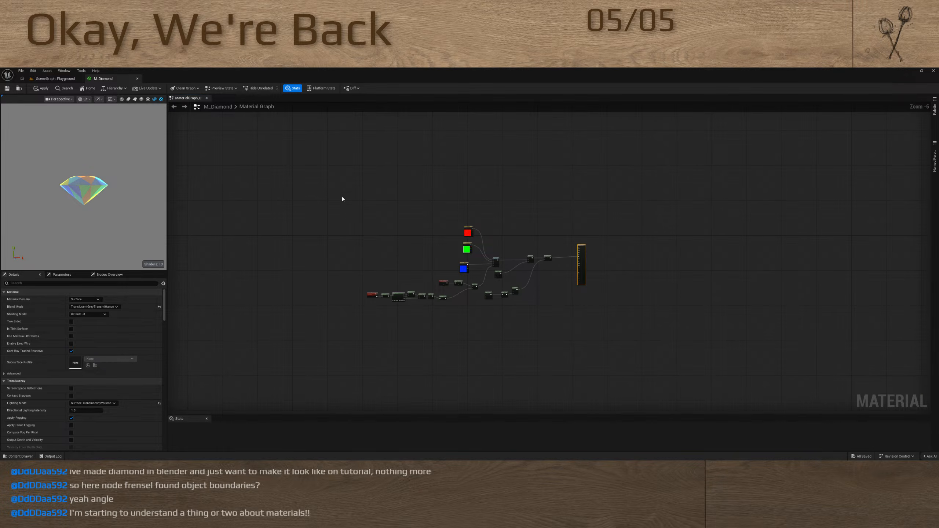
drag(342, 199, 555, 339)
key(Delete)
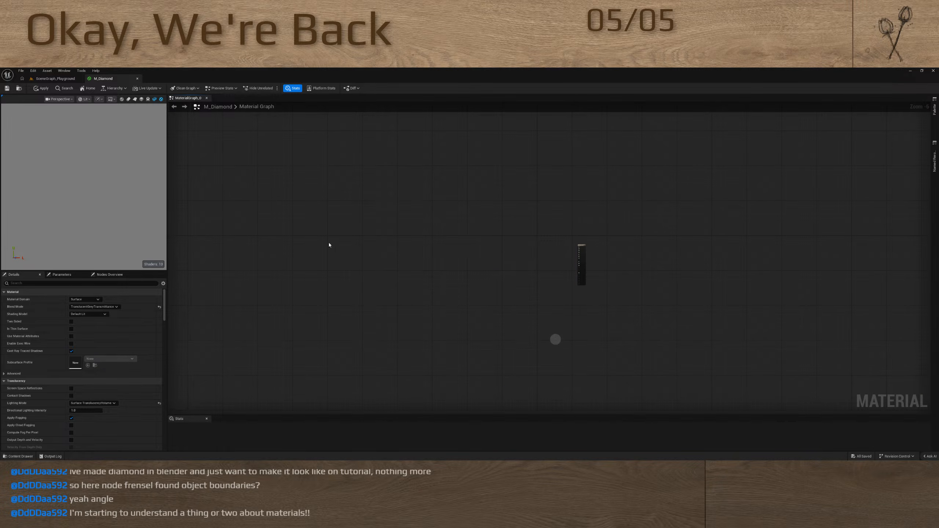
click(138, 79)
click(485, 280)
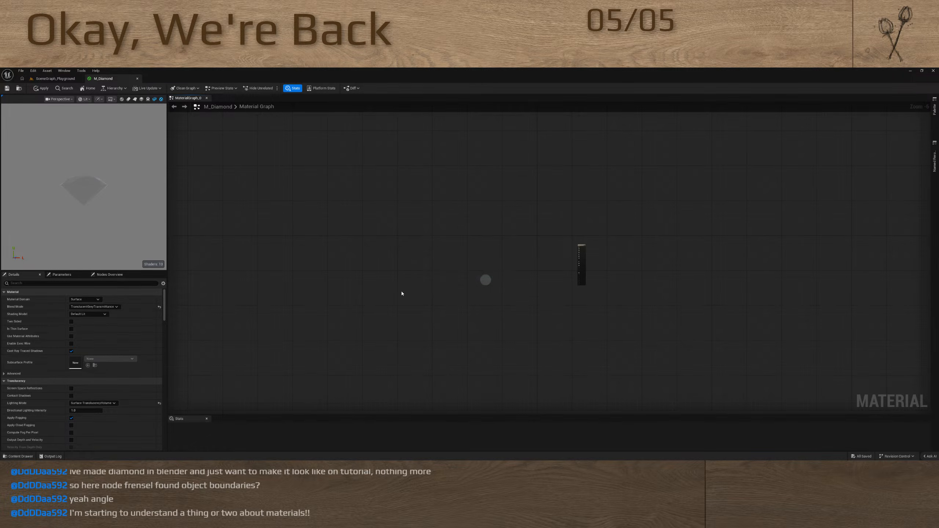
Delete the selected objects from the SceneGraph_Playground level and save the level
right_drag(325, 264, 381, 255)
key(Delete)
key(w)
key(s)
key(w)
click(378, 254)
key(s)
key(Delete)
key(ctrl+s)
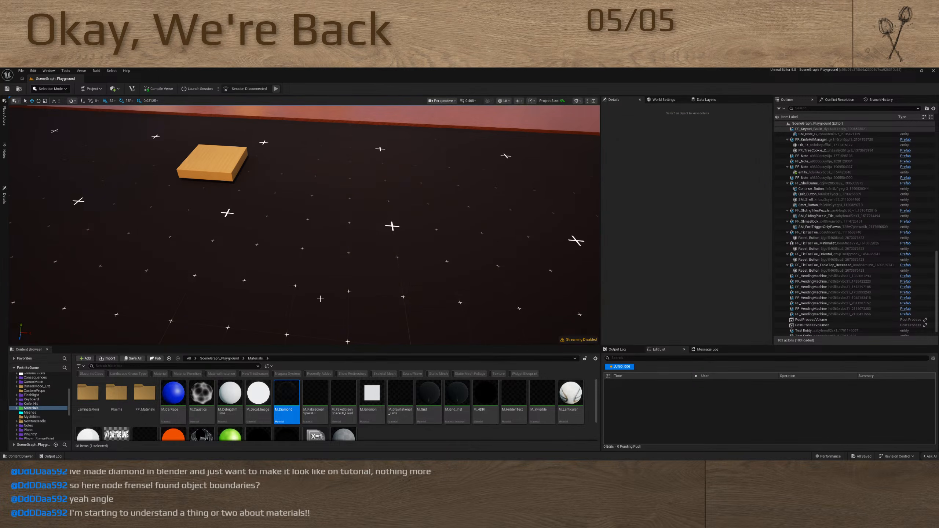
Look over the level from the wooden block and brick floor to the tic-tac-toe boards
right_drag(309, 275, 241, 254)
key(d)
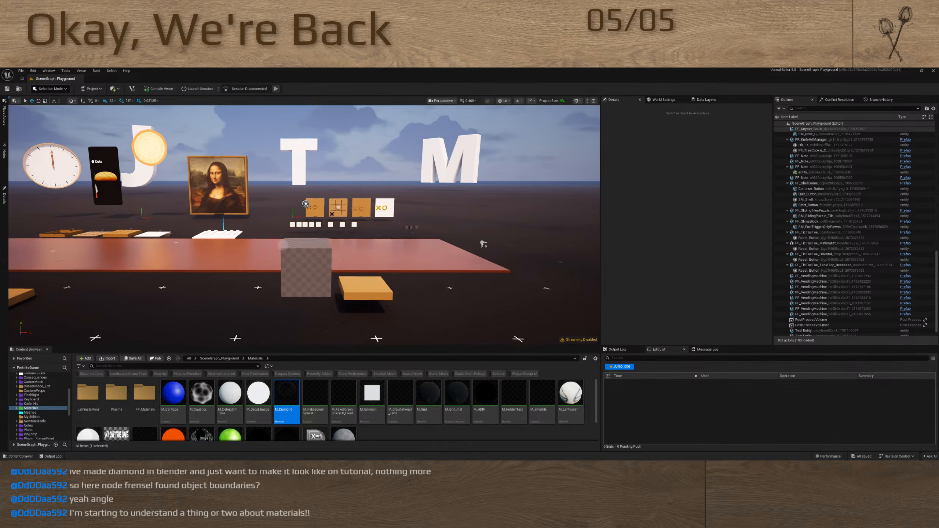
key(w)
key(a)
key(w)
key(s)
key(w)
key(w)
key(s)
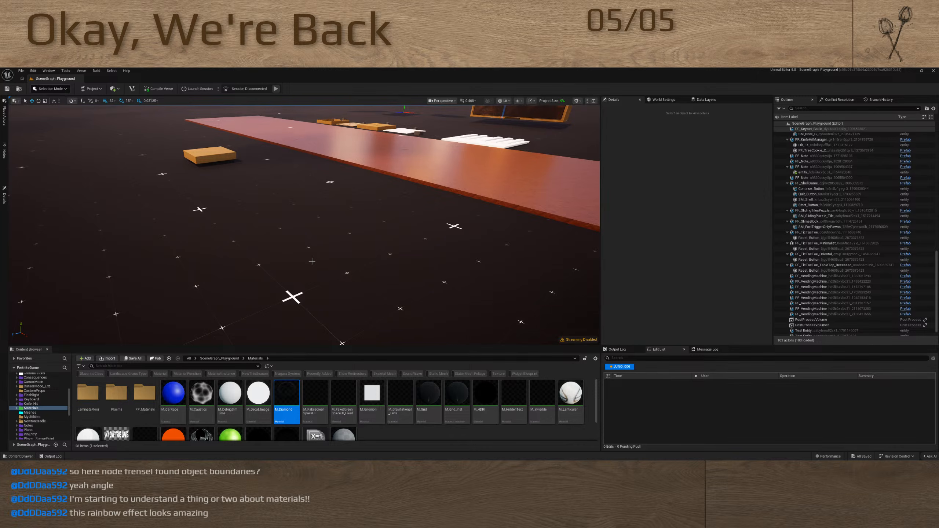
right_drag(342, 247, 382, 243)
key(w)
scroll(384, 239, up, 3)
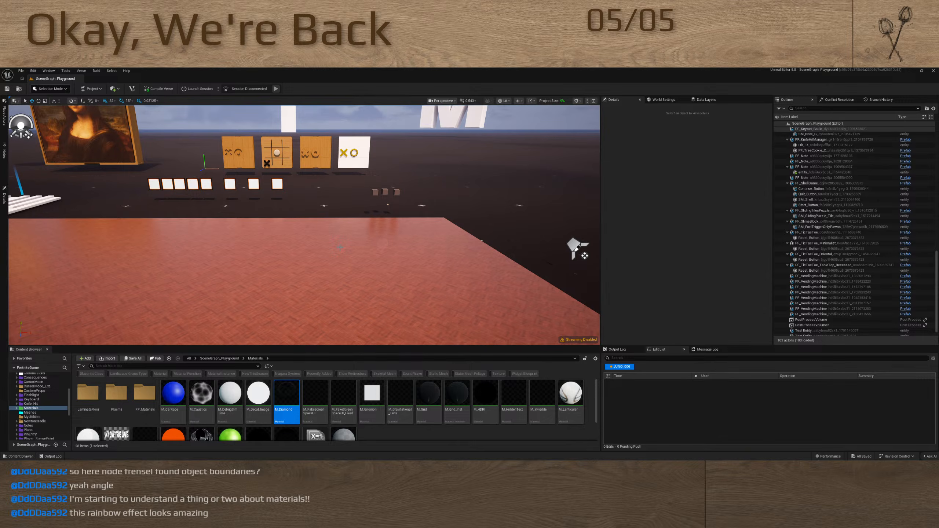
Switch to the Fortnite window
key(super)
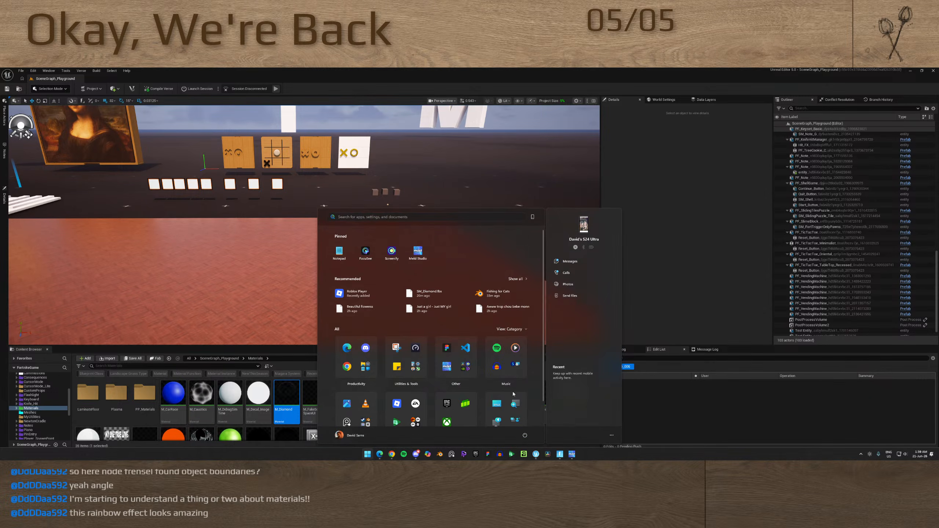
click(488, 454)
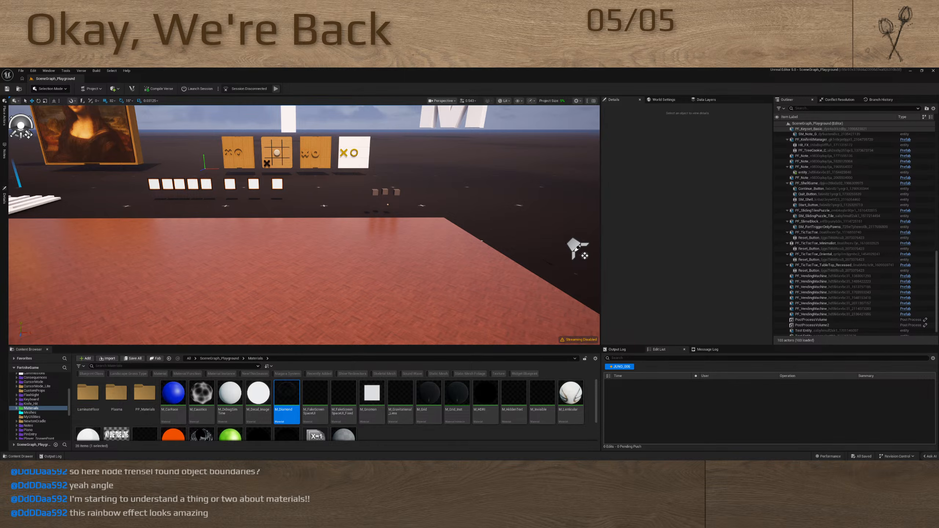
key(alt+Tab)
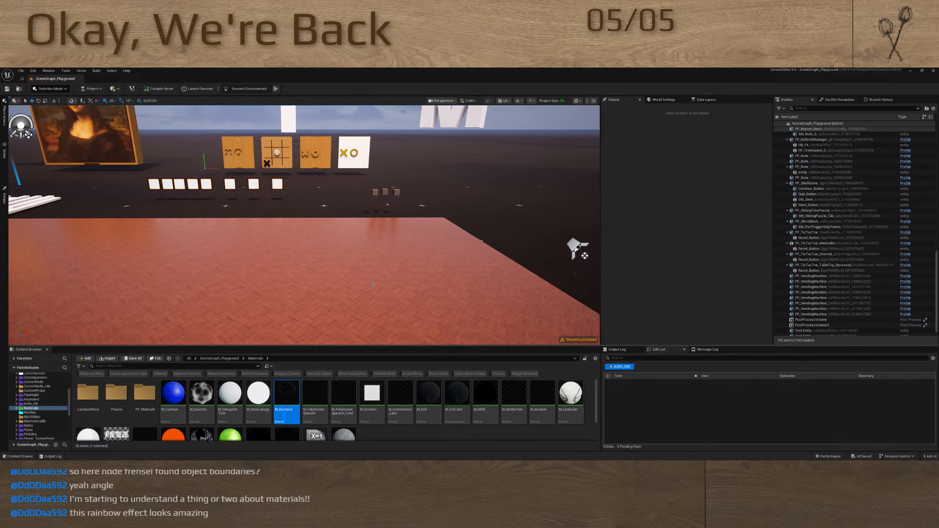
right_drag(424, 274, 697, 271)
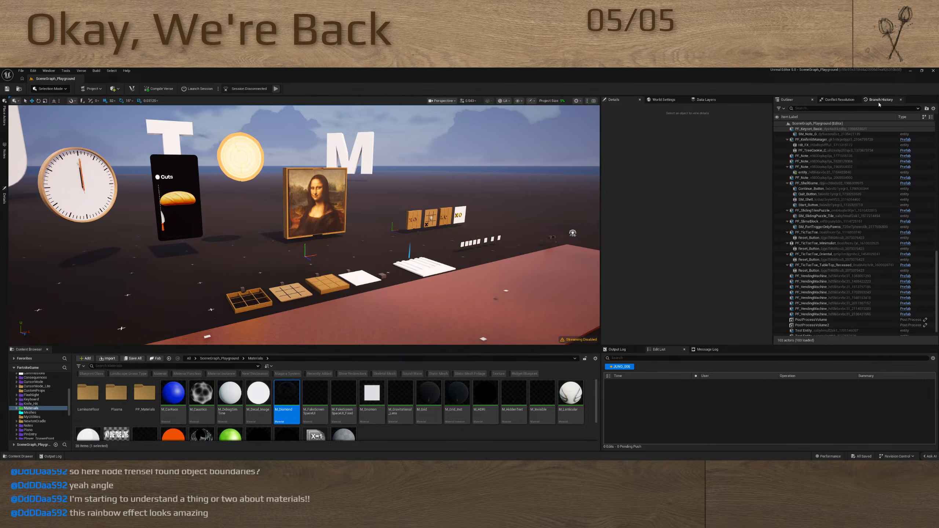
key(alt+Tab)
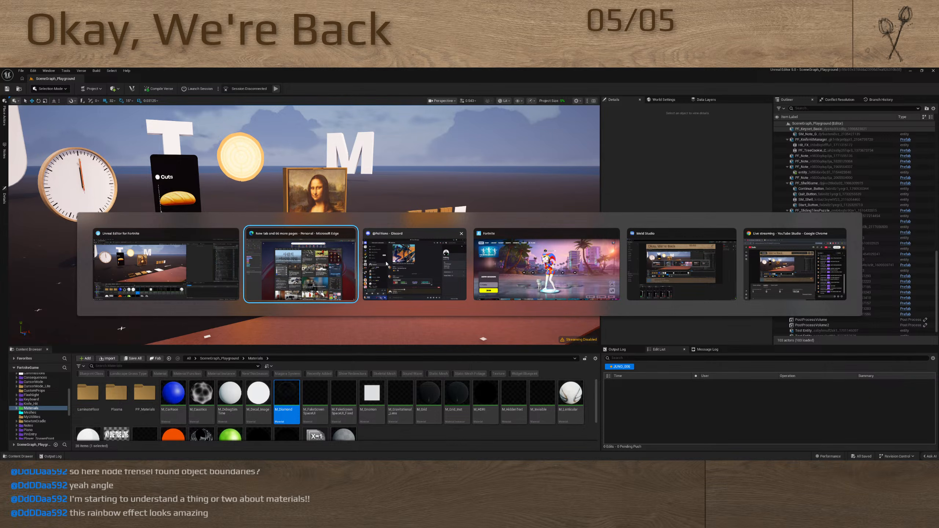
click(551, 261)
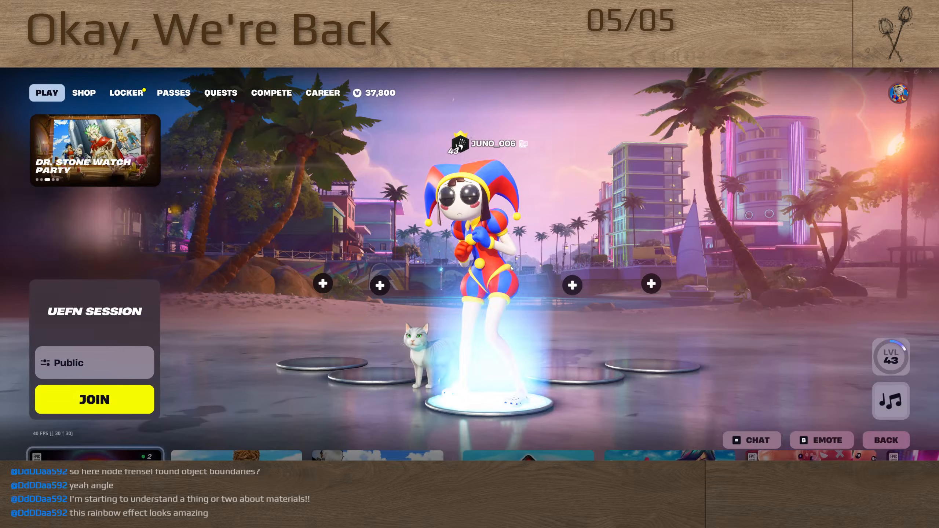
Set Fortnite's window mode to Windowed in the video settings, leave the settings and switch back to the Unreal Editor
click(898, 93)
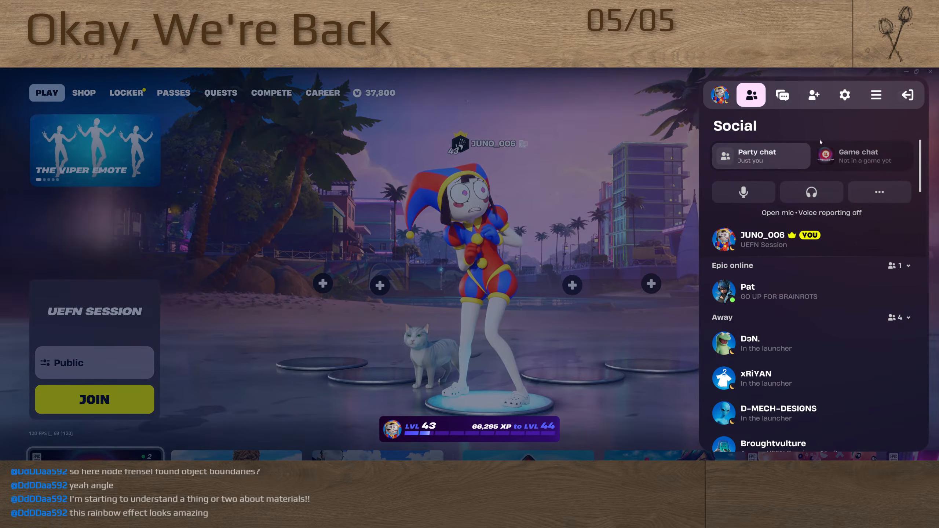
click(844, 95)
click(621, 165)
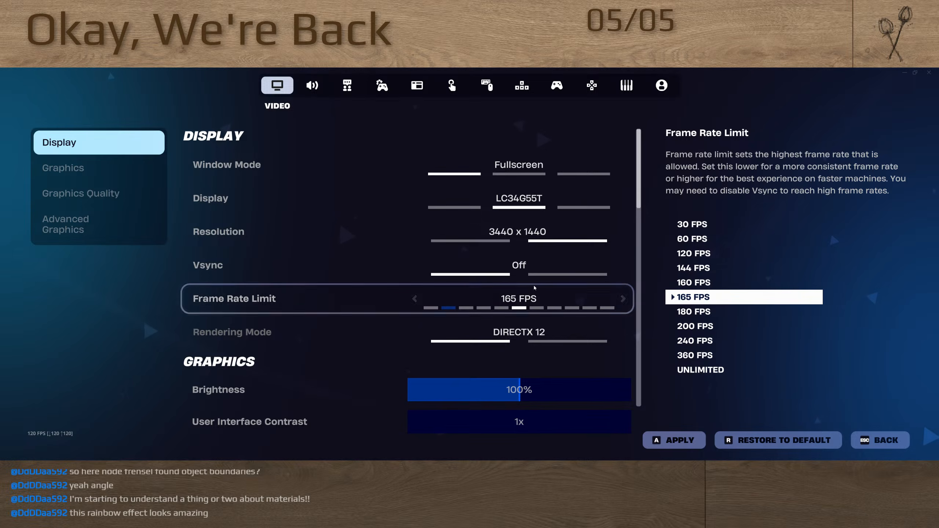
click(416, 165)
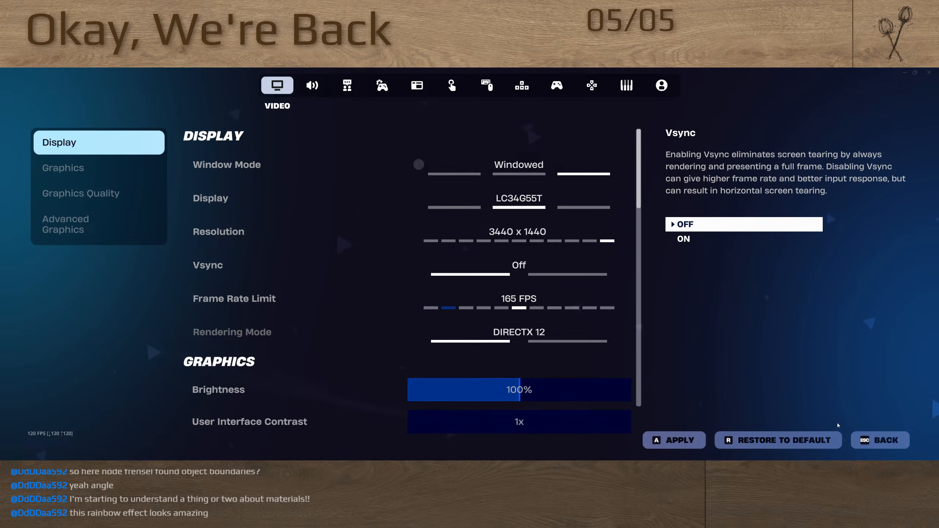
click(872, 443)
click(554, 351)
key(alt+Tab)
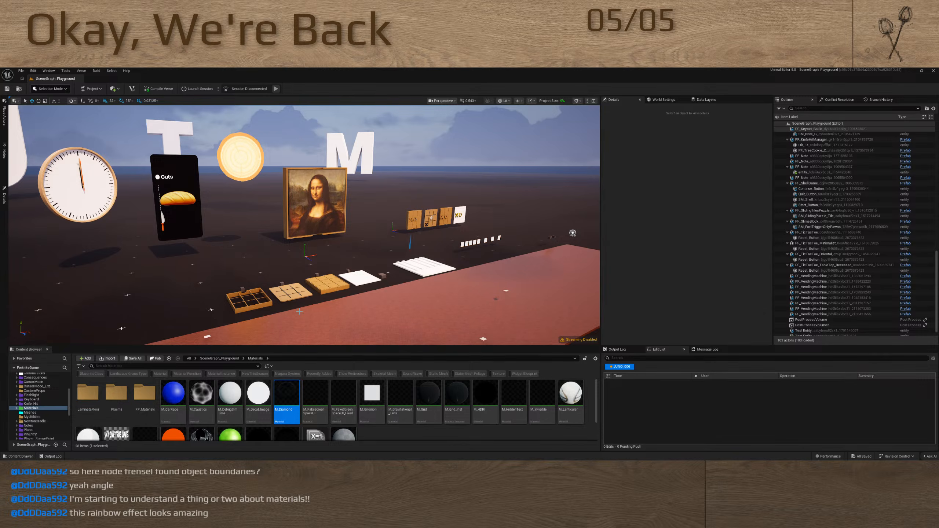
Switch to the browser, view the bookmarked posts on X and return to the Unreal Editor
right_drag(301, 322, 335, 324)
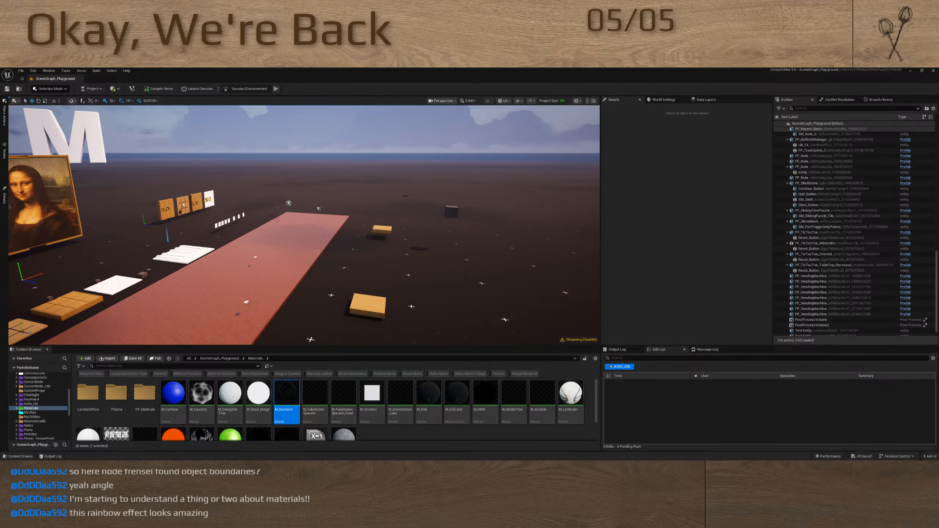
drag(403, 458, 402, 70)
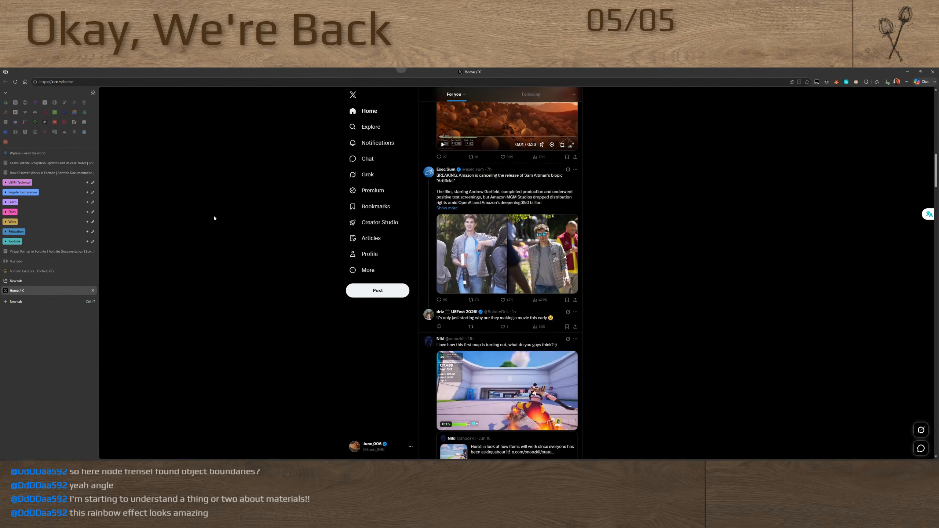
click(376, 206)
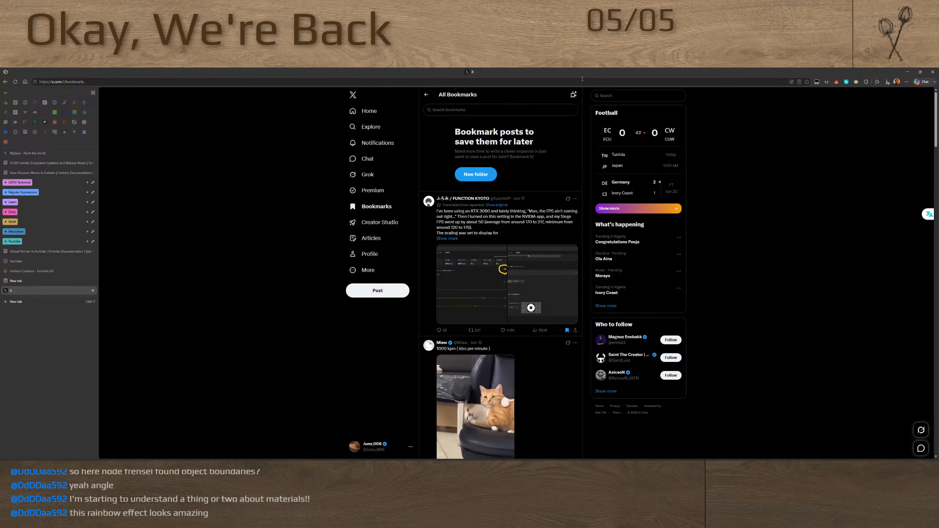
drag(518, 72, 513, 460)
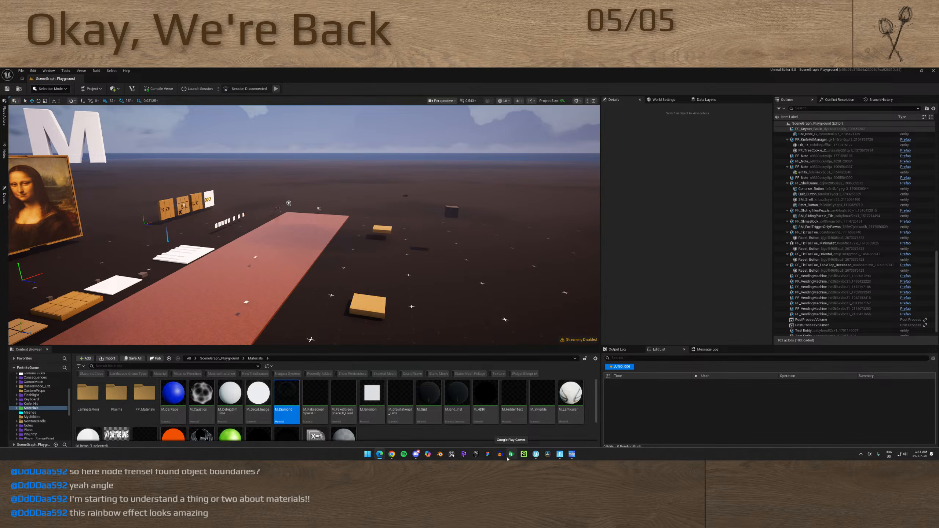
Look over the clock, the baguette-cutting board, the Mona Lisa puzzle and the tic-tac-toe boards in the level
right_drag(416, 290, 349, 279)
key(w)
scroll(351, 286, up, 5)
key(w)
scroll(345, 312, down, 5)
key(s)
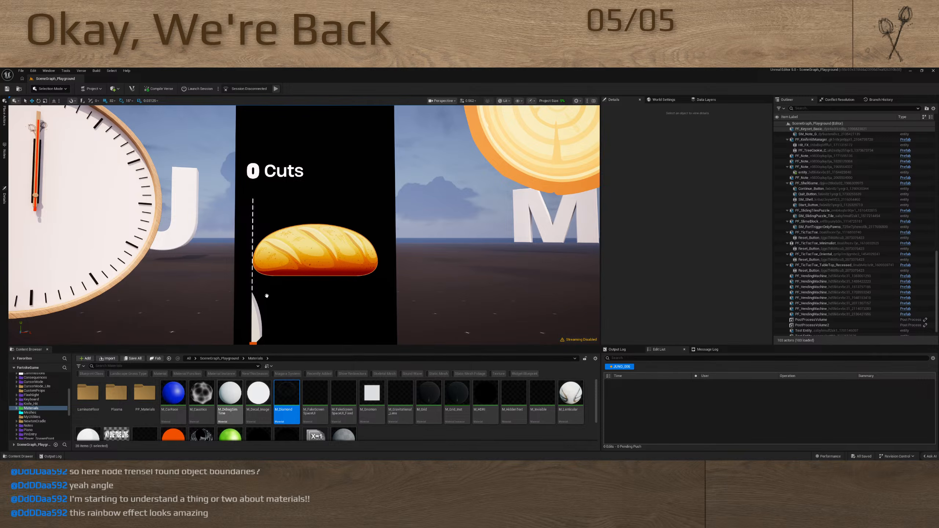
mouse_move(284, 314)
right_down()
mouse_move(333, 347)
mouse_move(388, 335)
mouse_move(382, 323)
mouse_move(302, 322)
mouse_move(306, 317)
mouse_move(324, 369)
mouse_move(293, 316)
mouse_move(223, 316)
right_up()
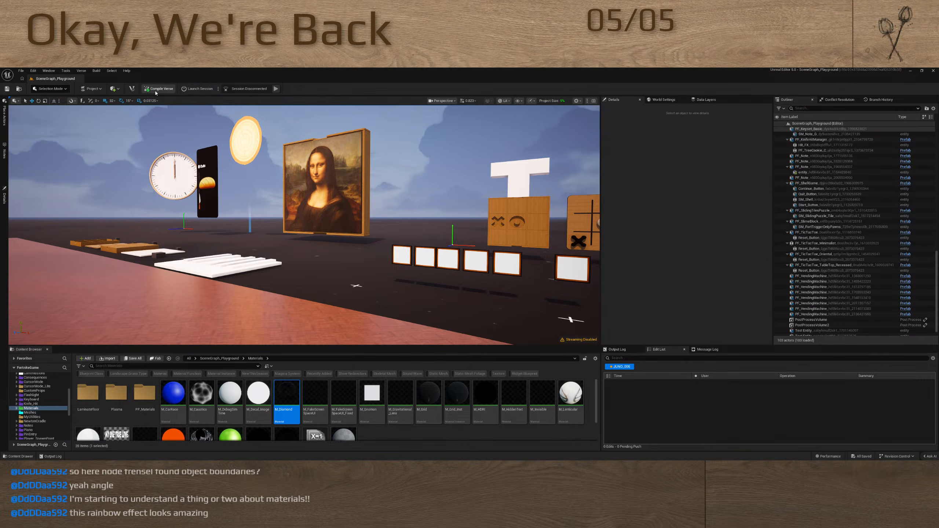
Open the project's Verse code in Visual Studio Code and widen the file explorer to show the full file names
click(132, 89)
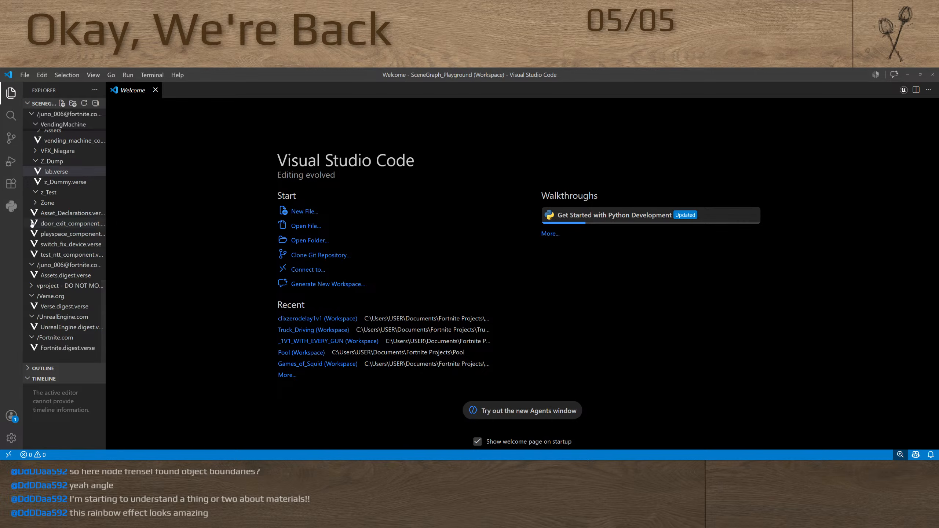
drag(106, 197, 126, 194)
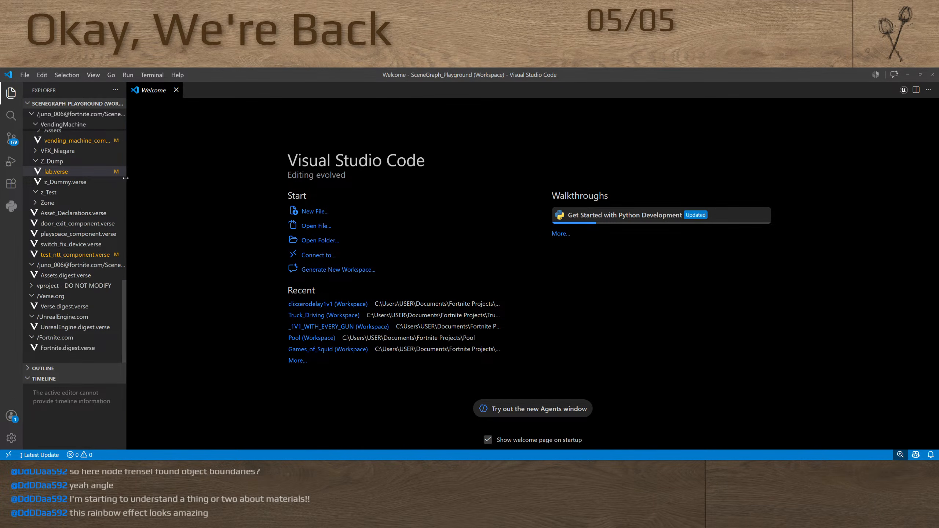
drag(127, 179, 140, 184)
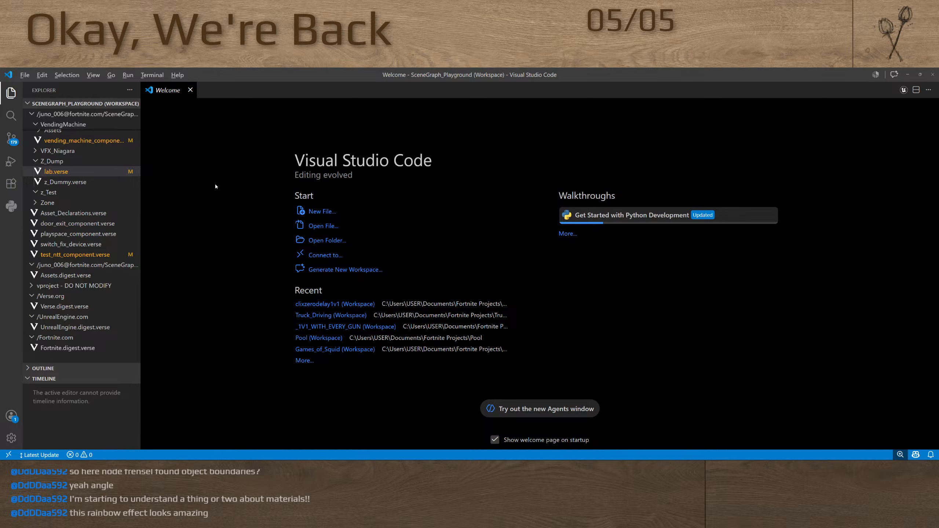
key(alt+Tab)
key(alt+Tab)
key(alt+Tab)
key(alt+Tab)
key(alt+Tab)
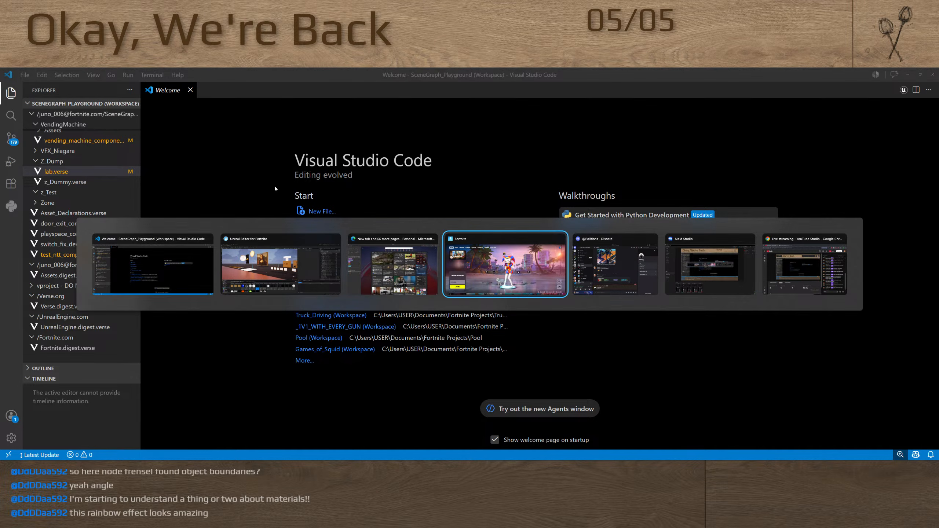
key(alt+Tab)
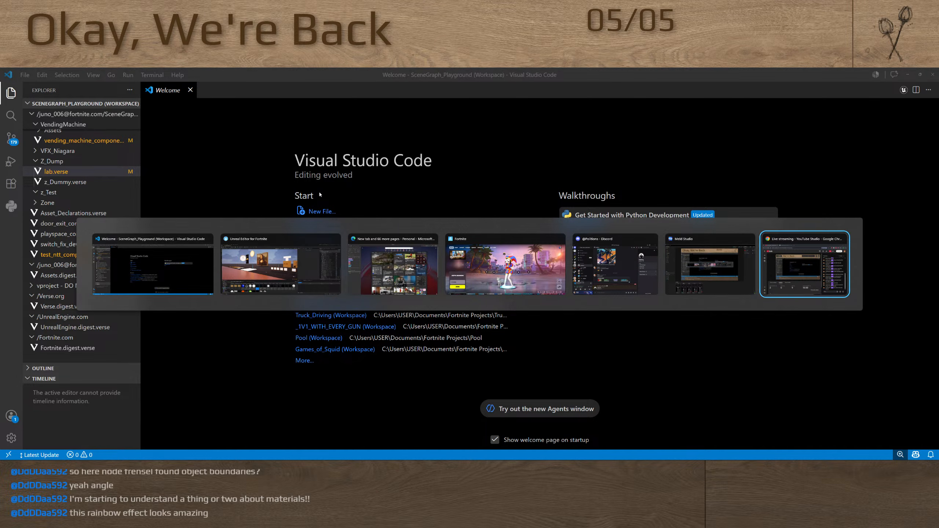
click(371, 259)
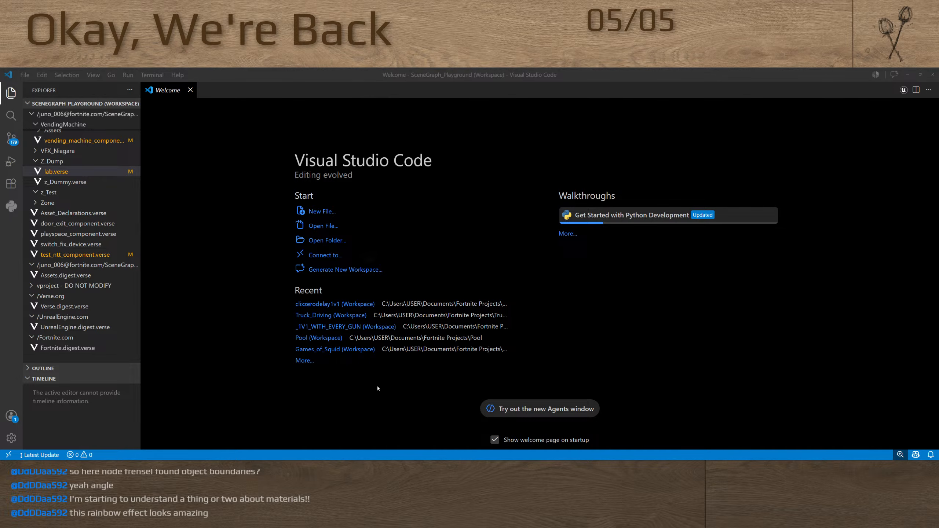
key(alt+Tab)
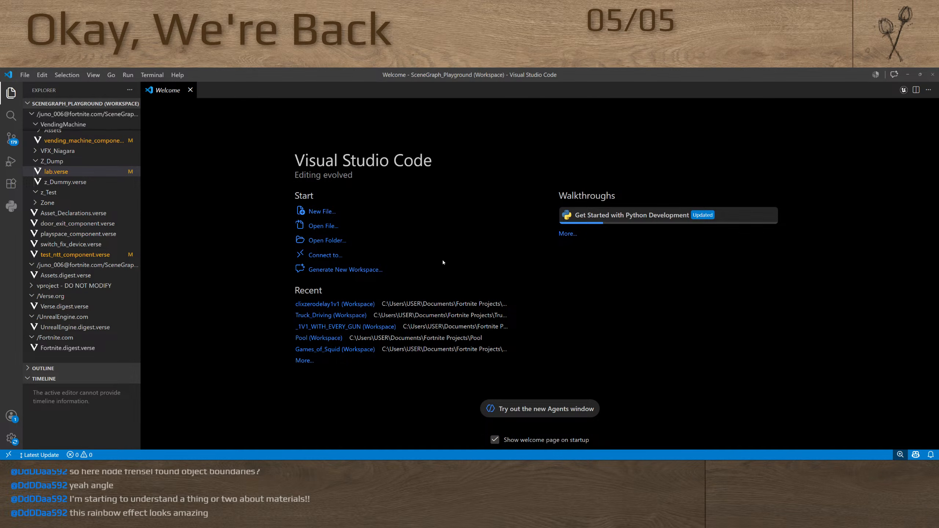
Browse the SceneGraph_Playground workspace folders up to the start of the tree and open Figma
scroll(91, 225, up, 3)
scroll(90, 225, up, 6)
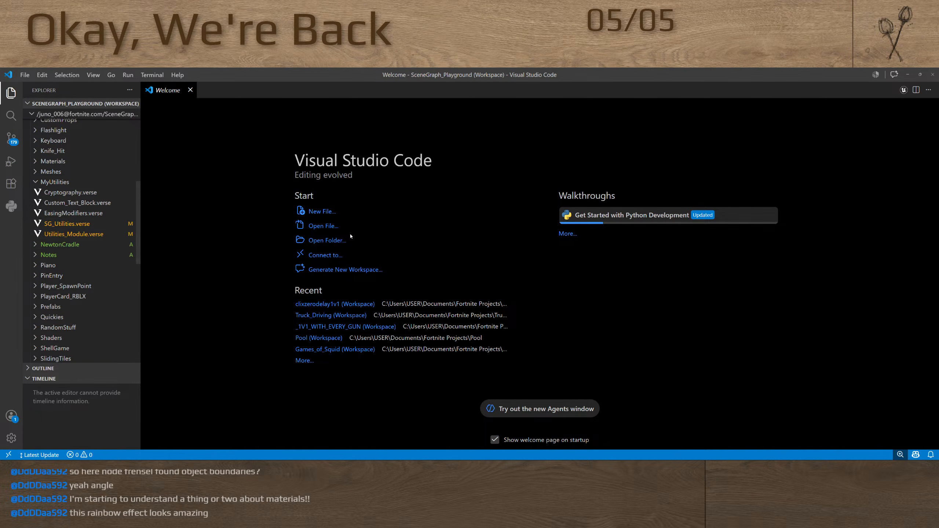
key(super)
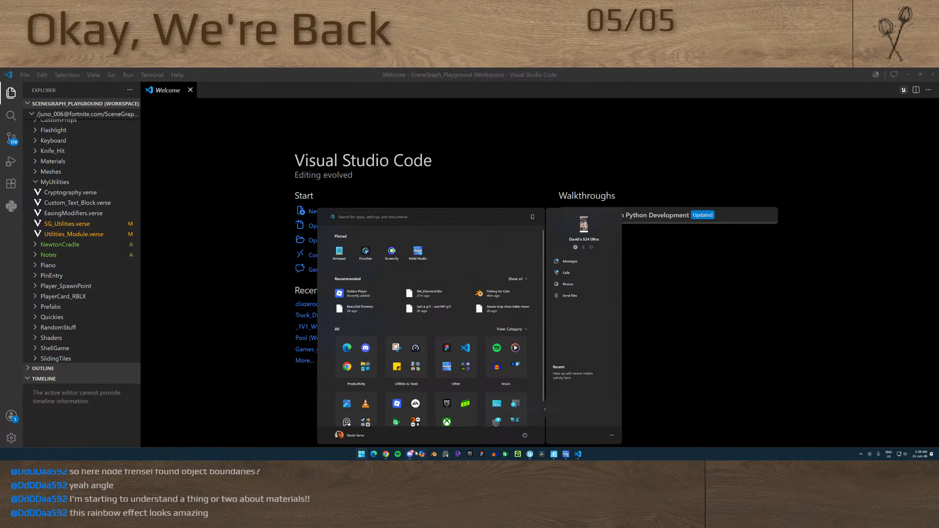
click(482, 456)
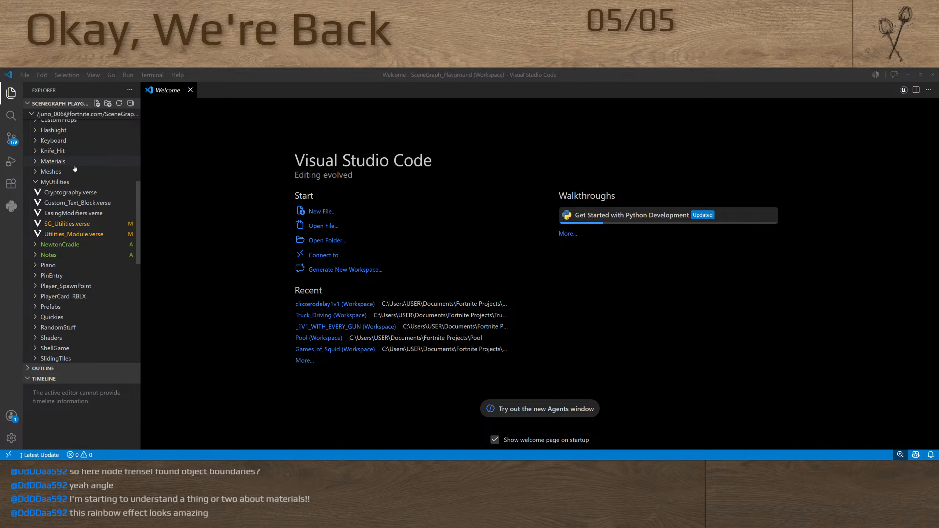
scroll(68, 171, up, 10)
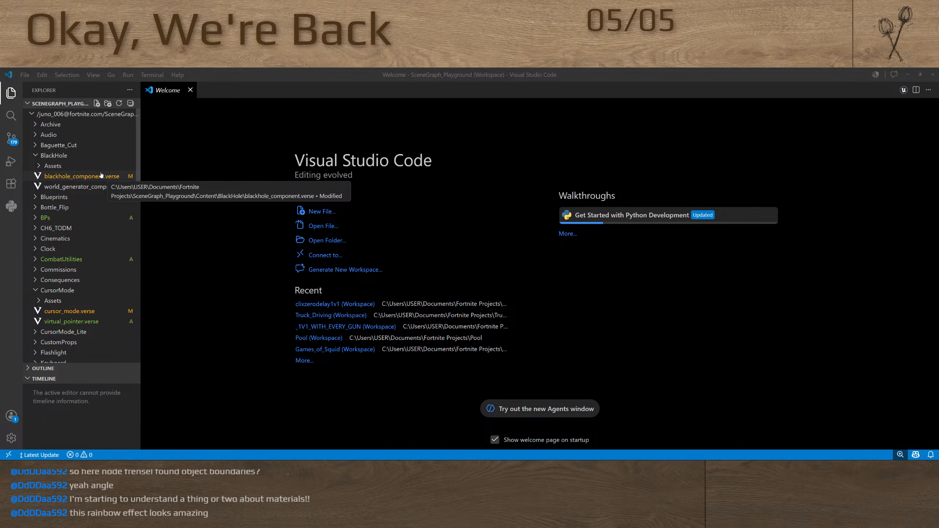
Return to the Unreal Editor and open the Truck_Driving project from the recent projects
key(alt+Tab)
key(alt+Tab)
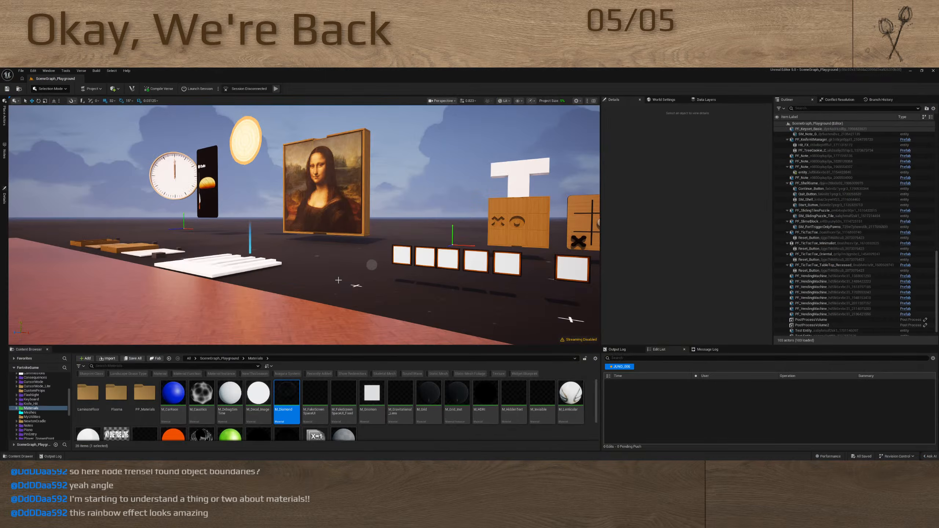
right_drag(338, 280, 352, 299)
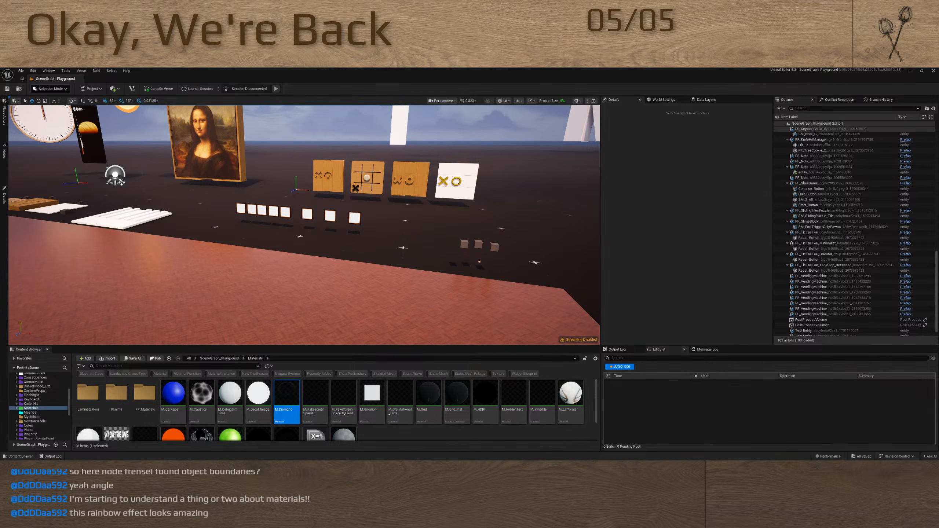
right_drag(378, 248, 376, 250)
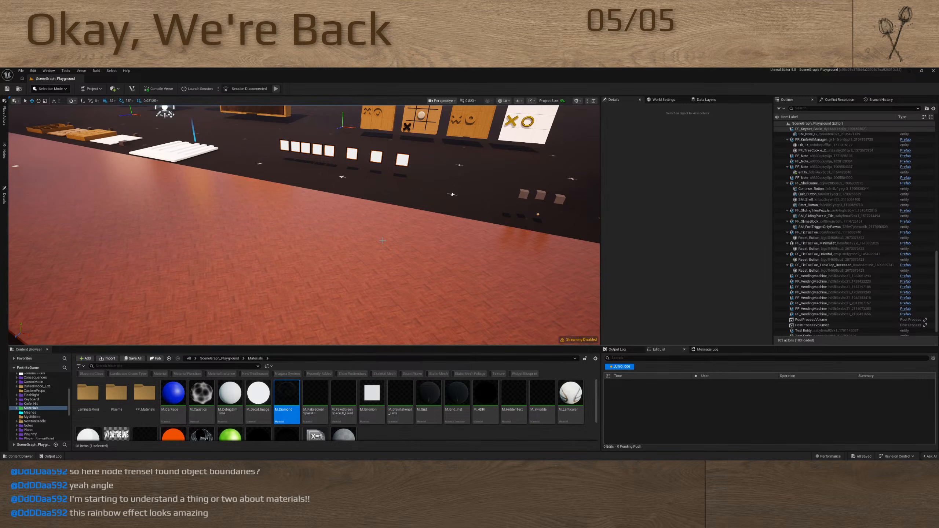
right_drag(368, 218, 363, 213)
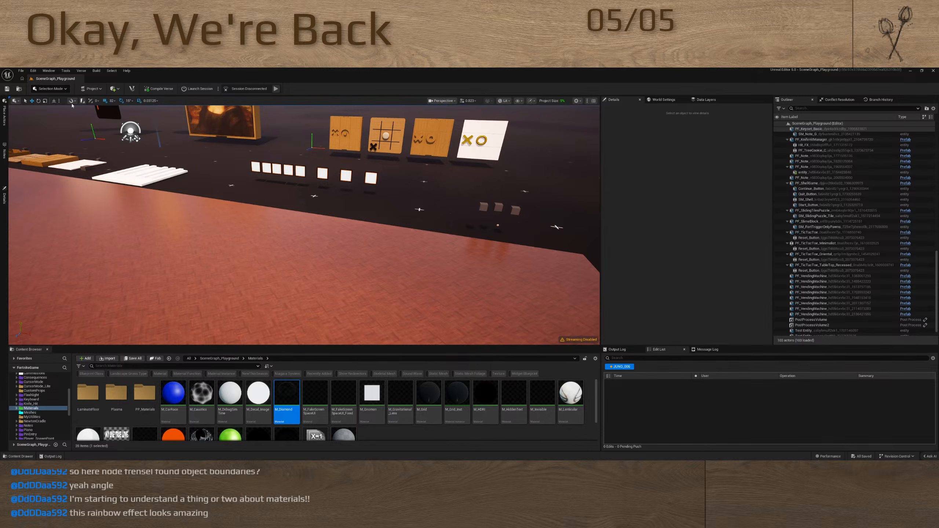
click(22, 78)
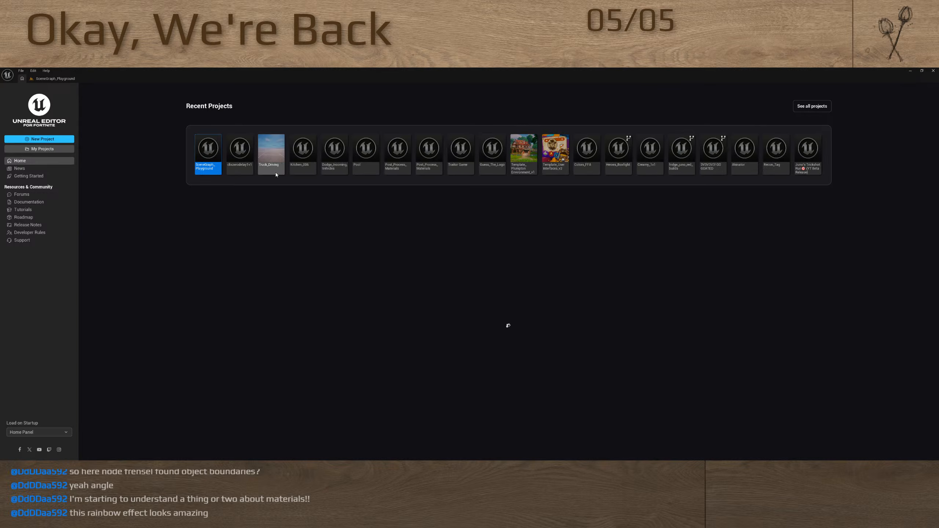
click(272, 165)
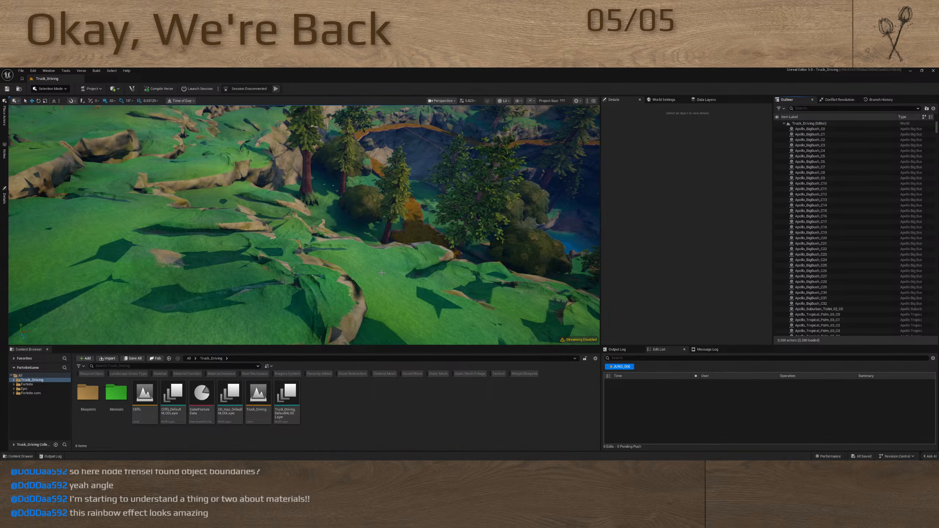
Examine the Truck_Driving terrain, moving from the green hills and trees to the cliffs along the water
right_drag(382, 273, 532, 225)
key(s)
right_drag(427, 238, 334, 243)
scroll(399, 239, up, 6)
key(w)
scroll(343, 238, up, 7)
key(w)
key(w)
scroll(392, 255, up, 4)
key(s)
Delete a cliff rock by the water in the Truck_Driving level
key(w)
click(274, 255)
key(w)
key(s)
key(w)
key(Delete)
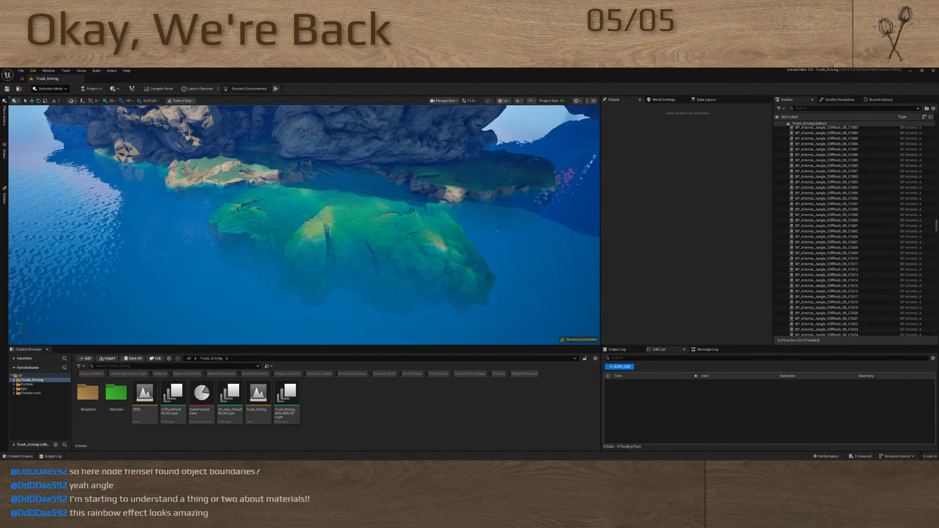
Select the grassy cliff rock at the foot of the cliffs and inspect its placement from close up and farther away
click(239, 173)
key(w)
right_drag(238, 173, 42, 199)
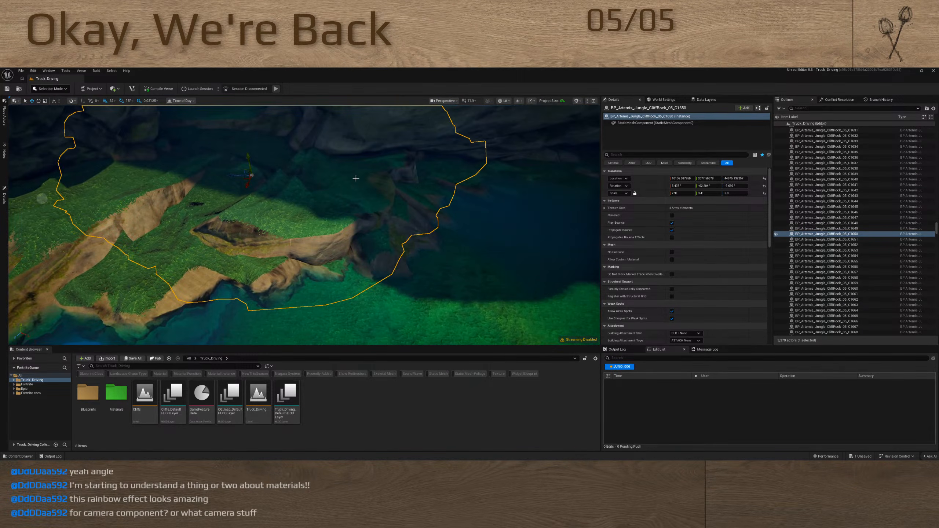
right_drag(356, 179, 347, 156)
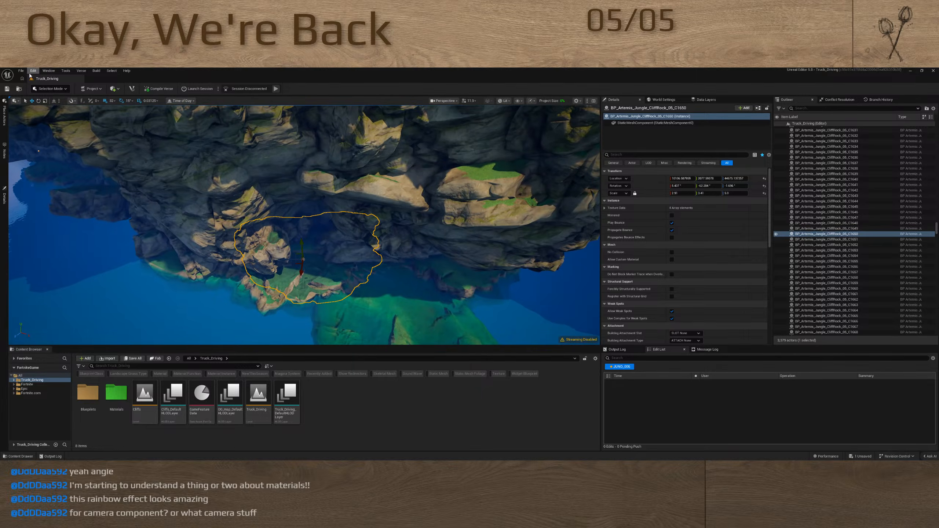
Reopen the SceneGraph_Playground project from the recent projects, discarding the unsaved Truck_Driving changes
click(22, 79)
double_click(239, 153)
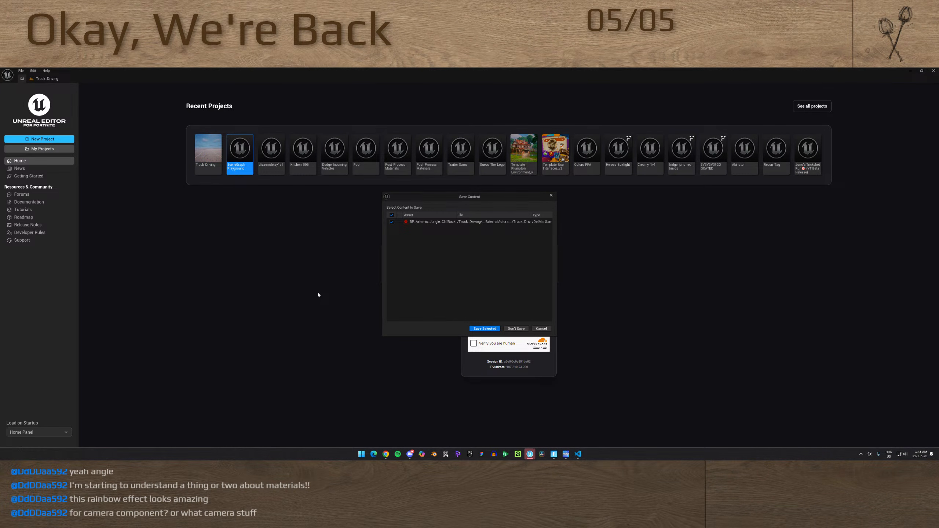
key(super)
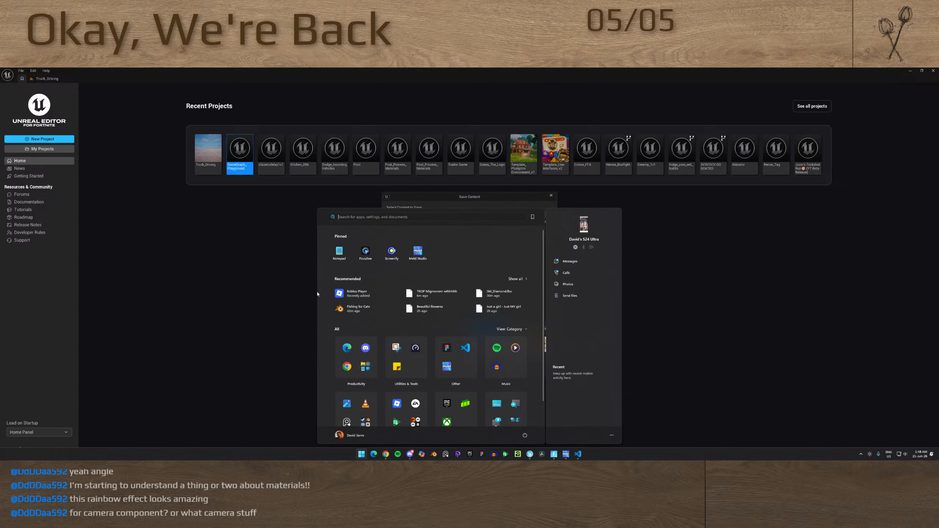
key(super)
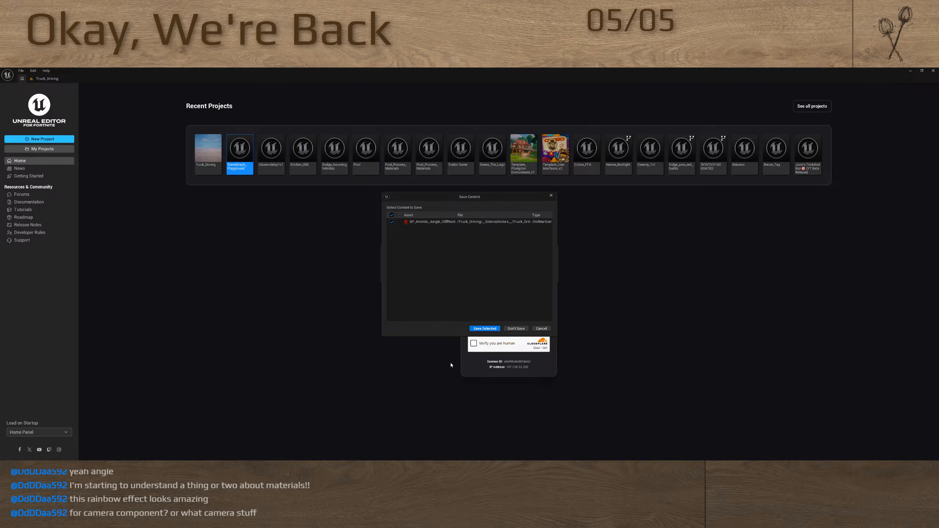
click(521, 328)
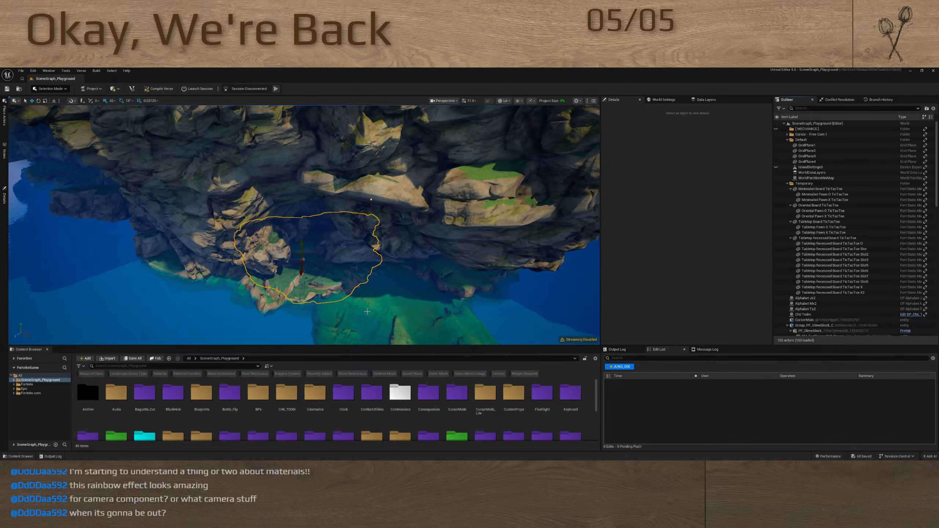
key(super)
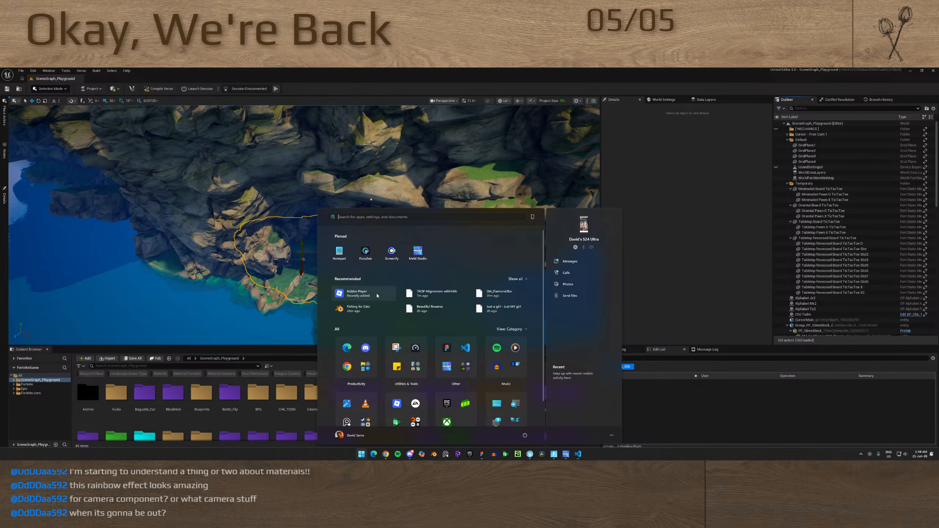
Switch to the Roblox app and launch the Be Fish experience from the recently played games
key(super)
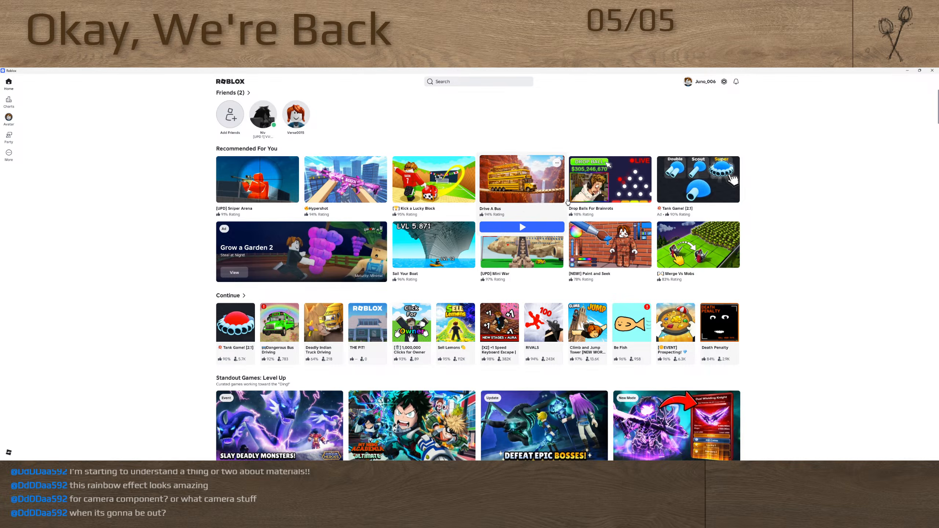
scroll(265, 303, down, 3)
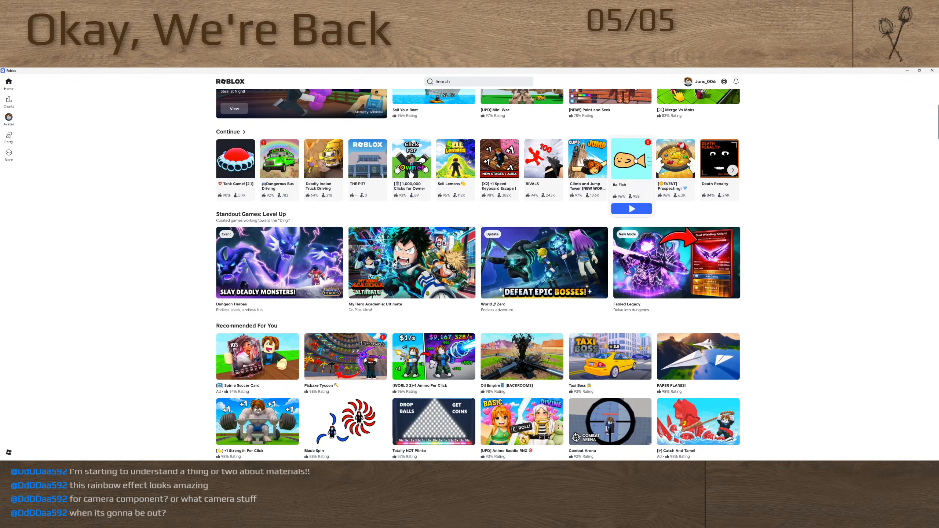
click(634, 159)
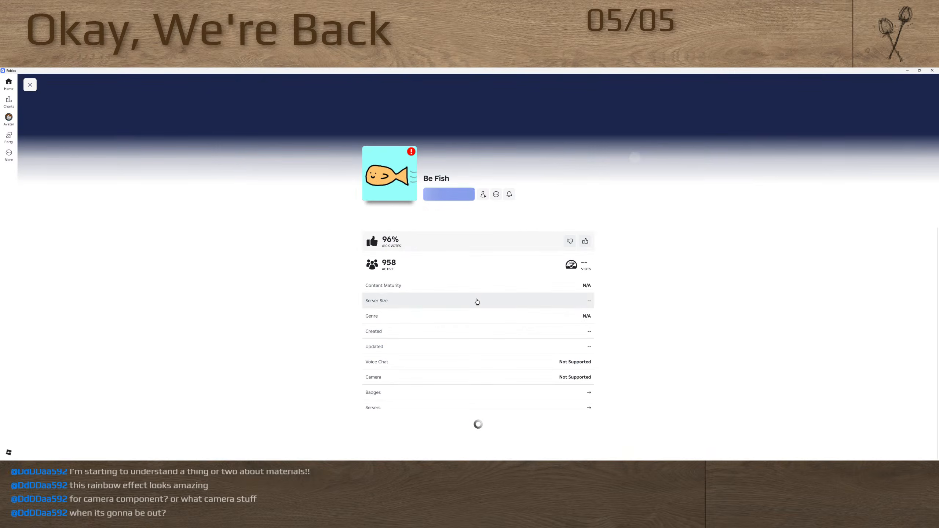
click(436, 195)
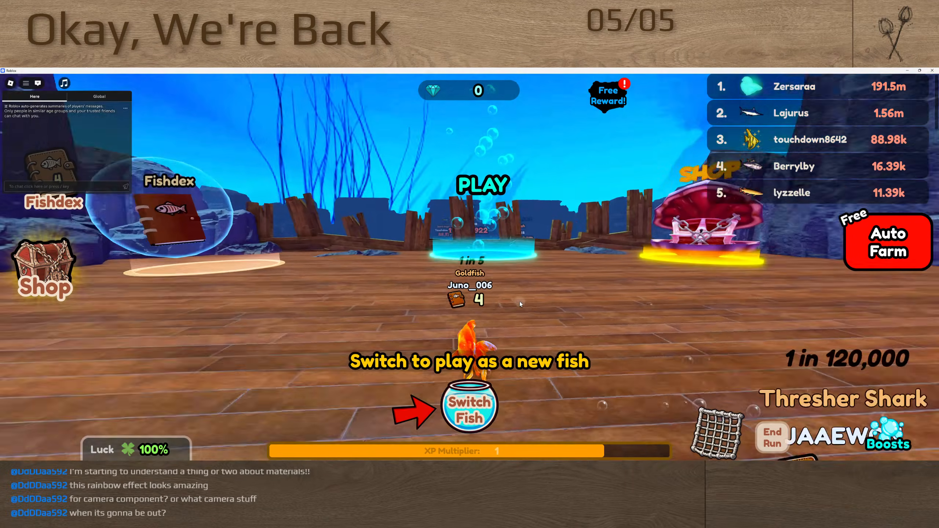
Swim the goldfish across the wooden lobby deck and through the glowing blue play portal
key(w)
right_drag(519, 301, 520, 301)
key(d)
key(w)
key(w)
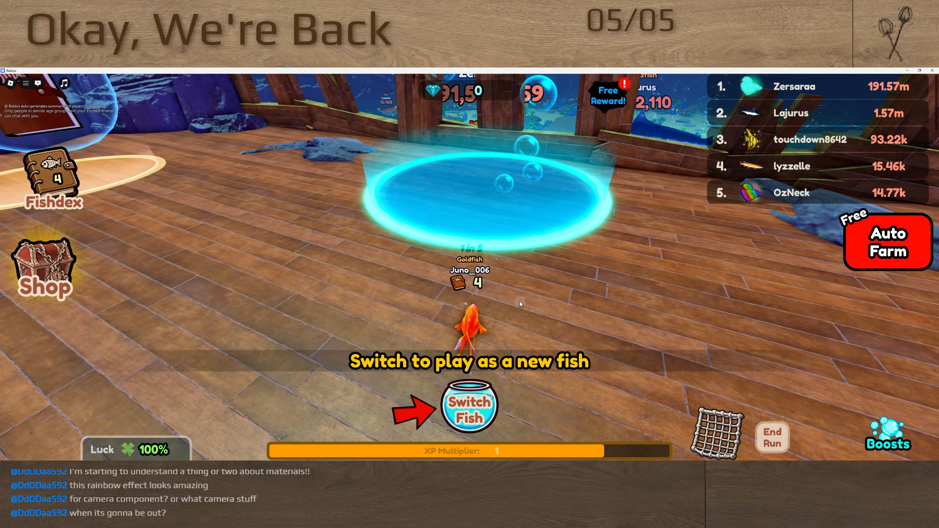
key(w)
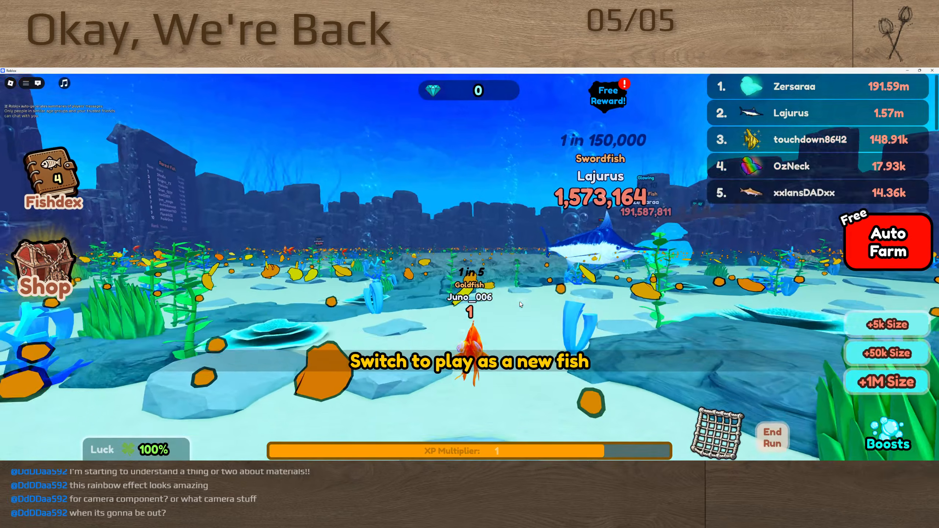
right_drag(519, 302, 519, 301)
key(w)
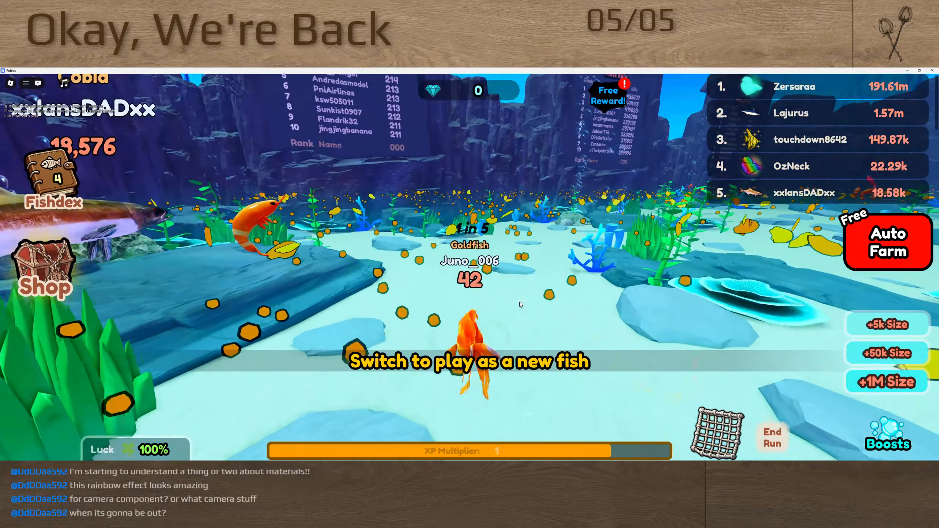
Swim the goldfish over the sea floor, eating food to grow it to a size of about 1,000
key(w)
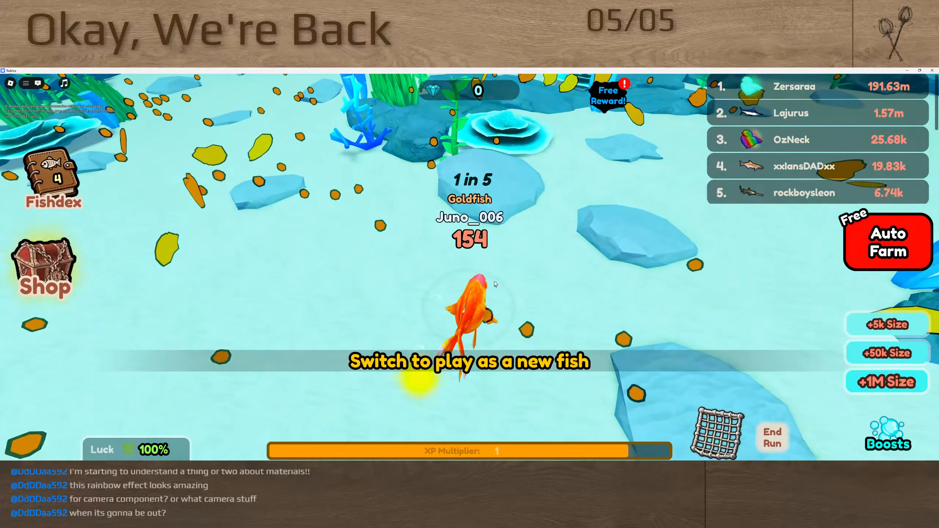
key(d)
right_drag(499, 293, 500, 294)
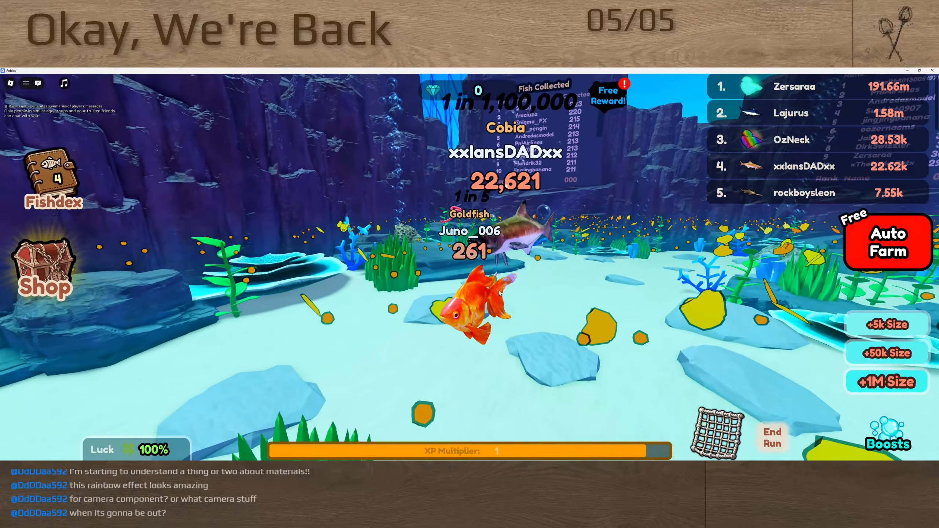
key(s)
key(d)
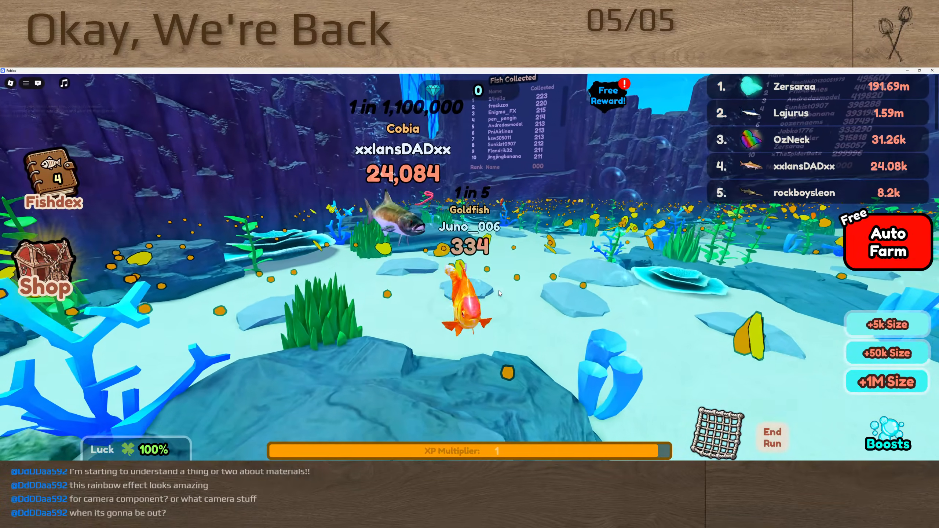
right_drag(499, 293, 500, 294)
key(d)
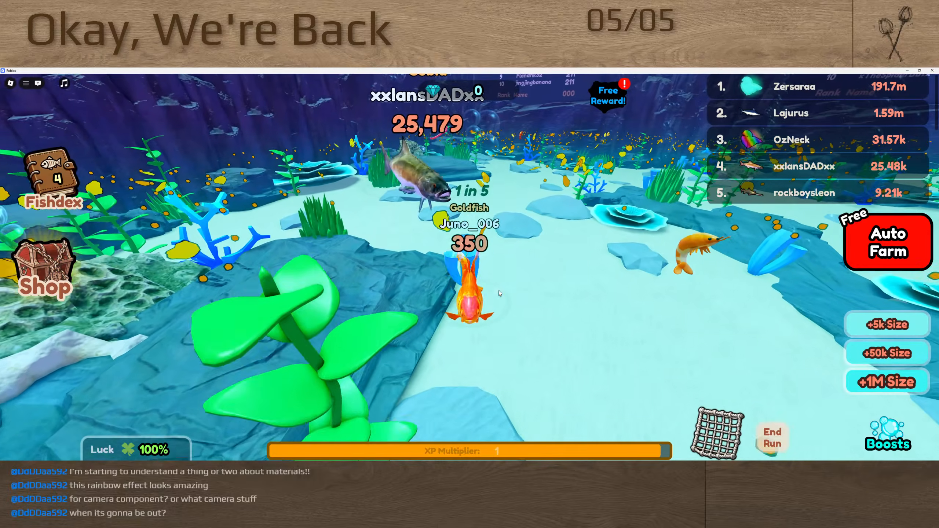
right_drag(500, 293, 500, 294)
key(a)
key(w)
key(a)
key(a)
key(w)
key(w)
key(w)
key(w)
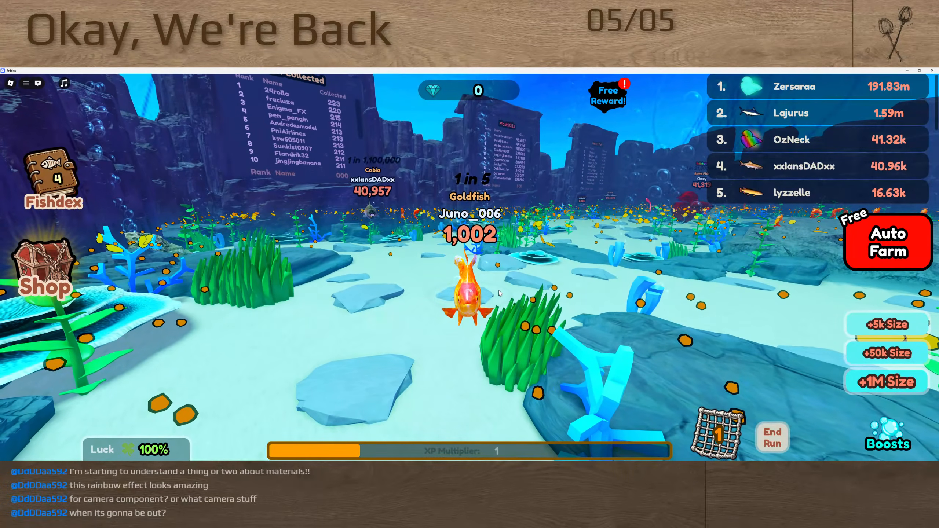
Feed the goldfish around the coral rocks until its size reaches about 1,800
key(w)
right_drag(486, 310, 486, 310)
key(w)
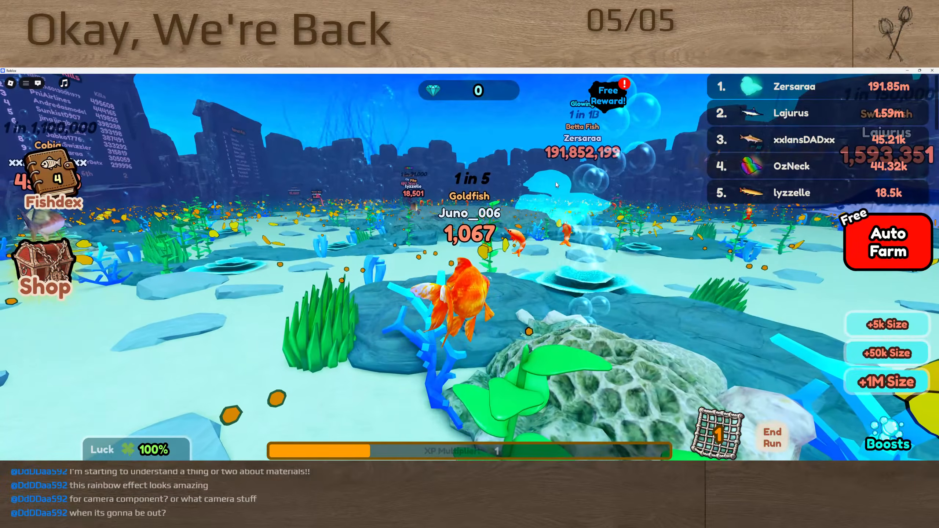
right_drag(482, 271, 491, 279)
key(w)
key(w)
key(w)
key(w)
key(s)
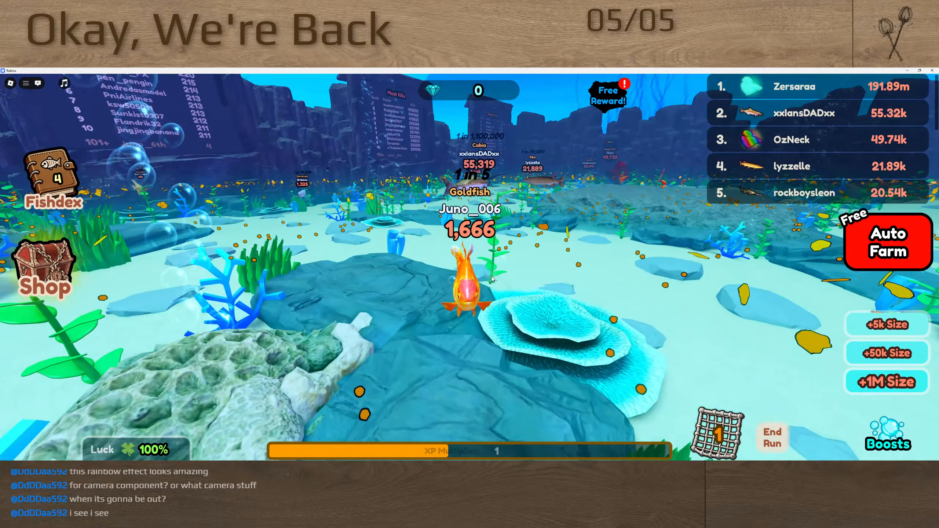
key(s)
key(d)
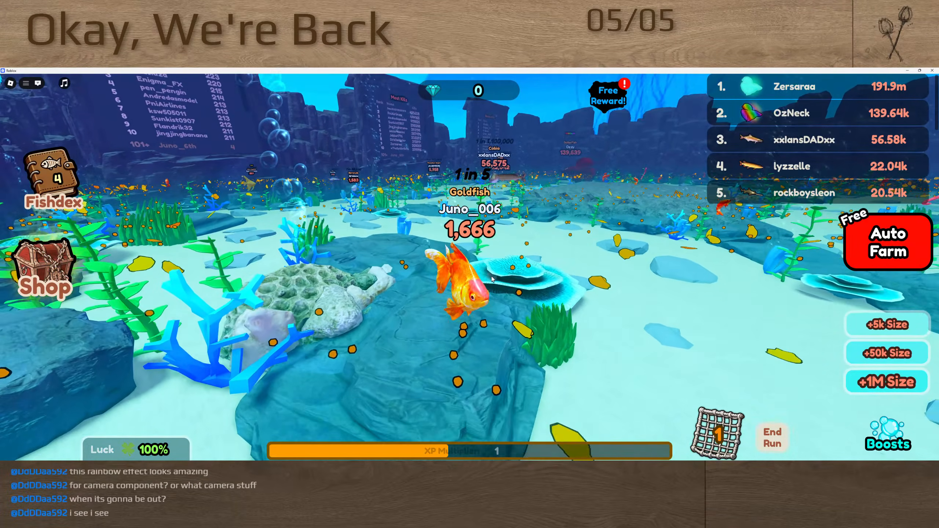
key(s)
right_drag(486, 274, 486, 274)
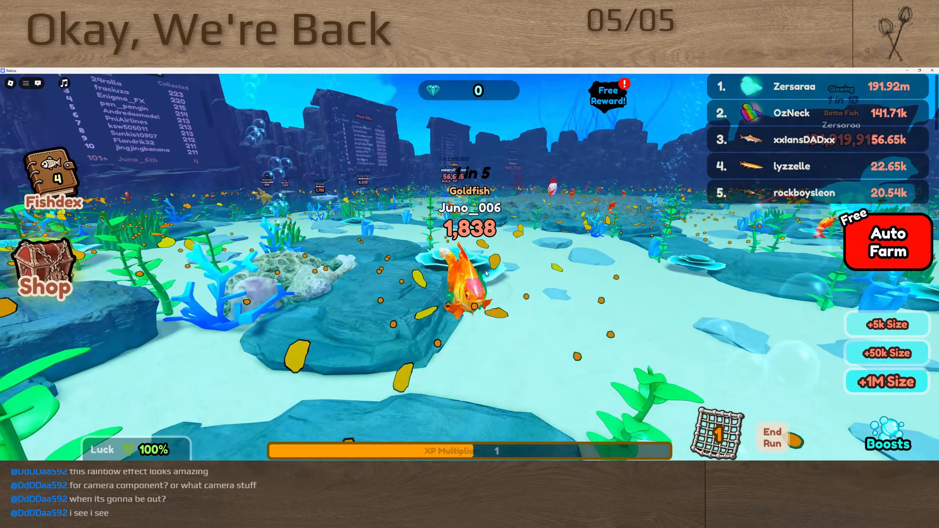
key(s)
Swim the goldfish toward the giant glowing betta fish, eating along the way to a size of about 2,900
right_drag(478, 232, 497, 262)
key(w)
key(w)
key(w)
key(w)
key(w)
key(w)
key(w)
key(w)
key(w)
key(w)
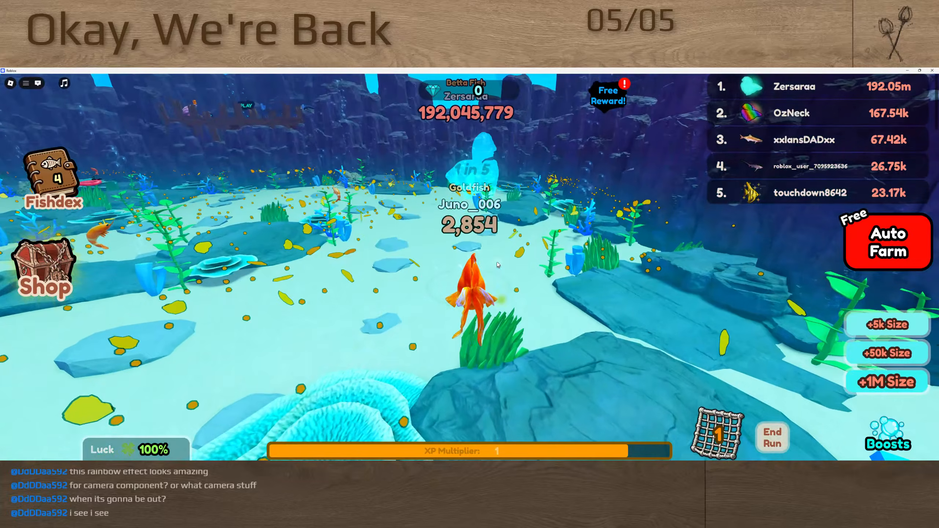
key(d)
key(w)
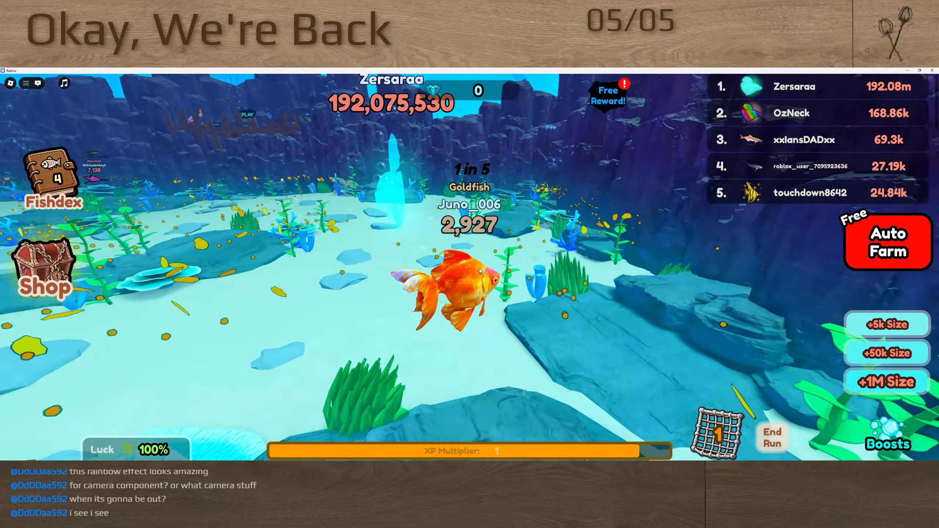
Steer the goldfish over the open sand around the giant glowing betta fish, growing to a size of about 3,700
right_drag(480, 271, 480, 271)
key(s)
key(s)
key(s)
key(d)
key(s)
key(d)
key(s)
key(d)
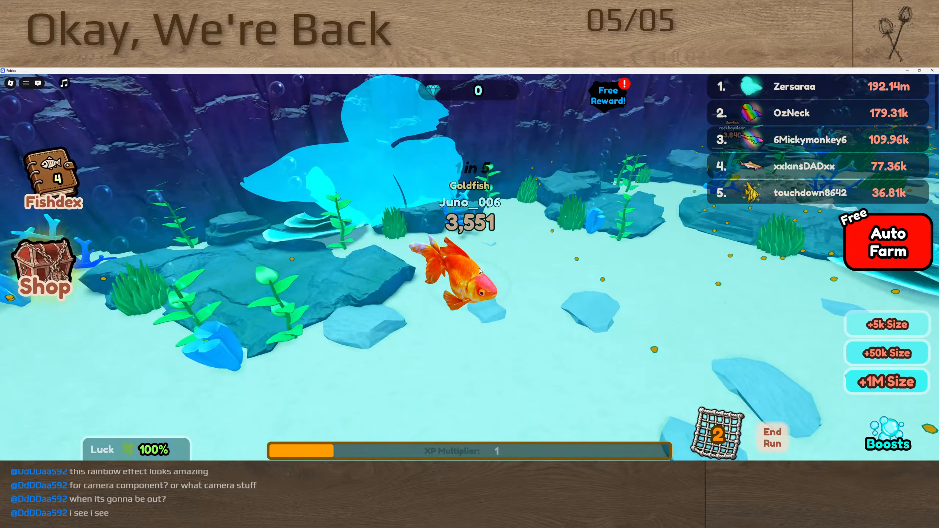
right_drag(480, 270, 478, 271)
key(s)
key(d)
key(d)
key(w)
key(d)
key(d)
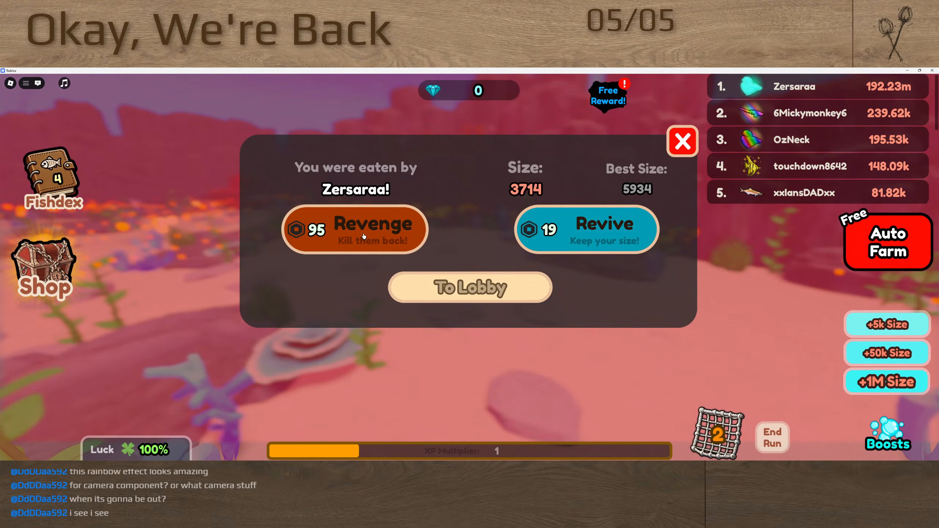
Buy the 95 Robux Revenge against the player who ate the goldfish and return to the lobby
click(388, 242)
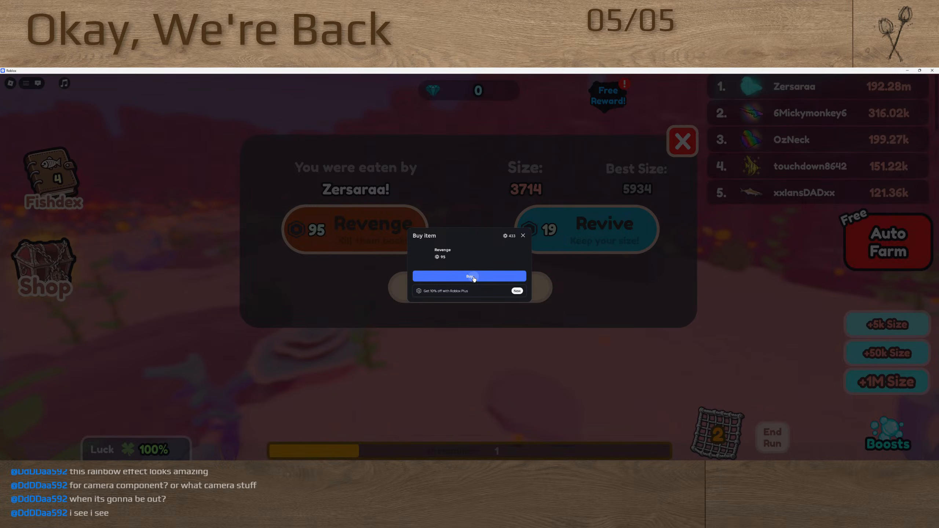
click(473, 277)
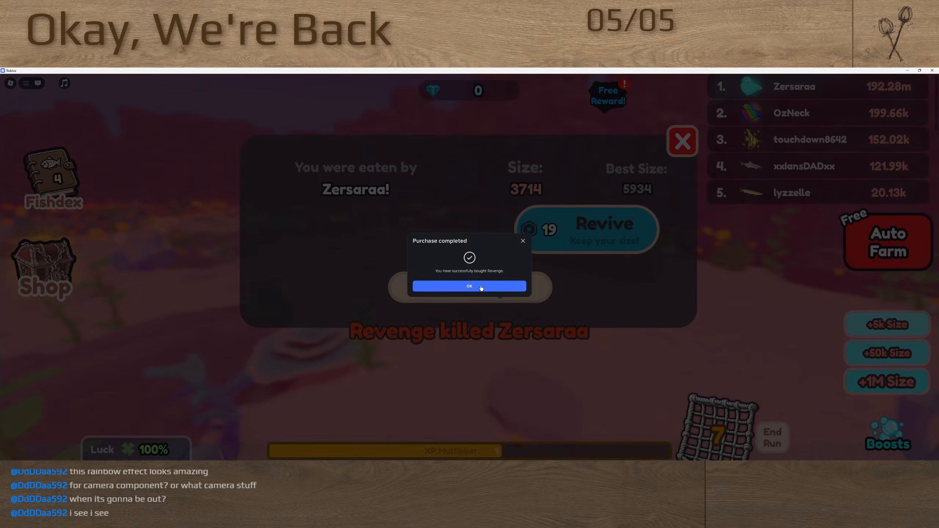
click(480, 288)
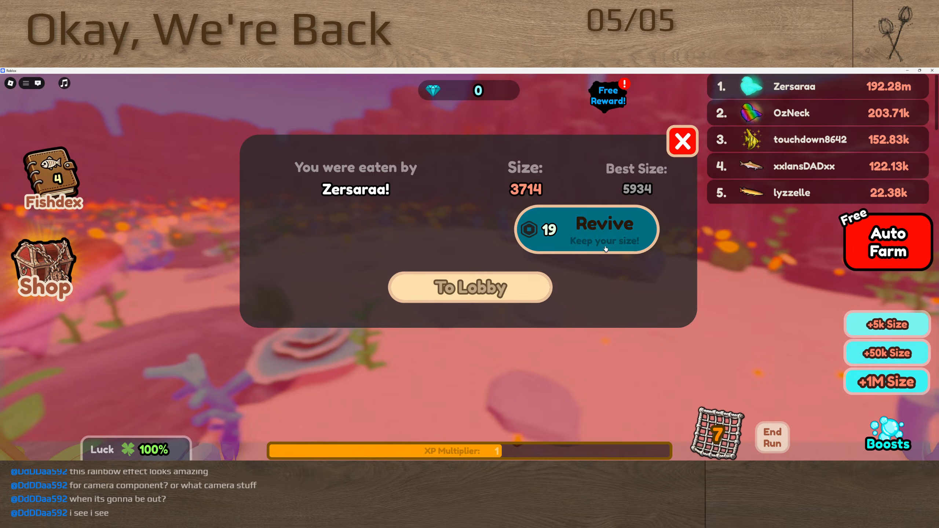
click(473, 287)
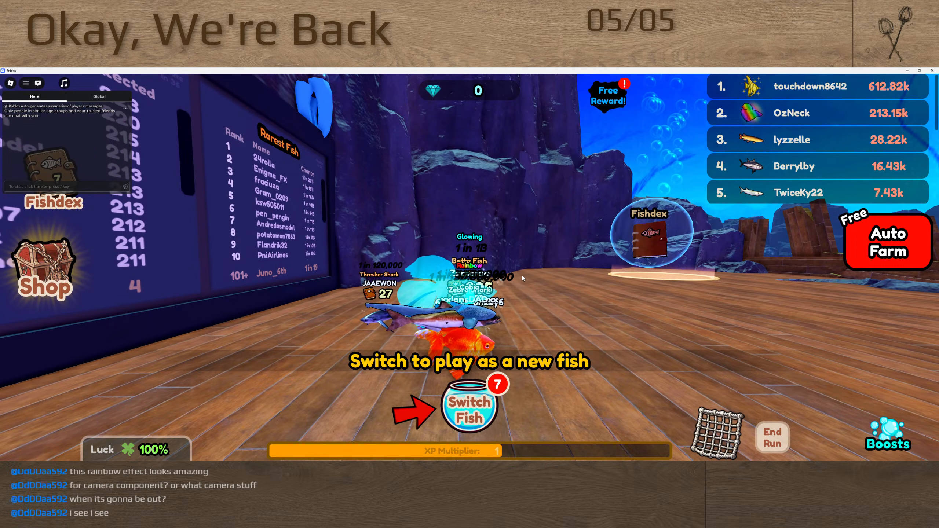
Face the lobby leaderboards with the goldfish and write "lol" in the game chat
right_drag(507, 272, 508, 274)
key(w)
key(w)
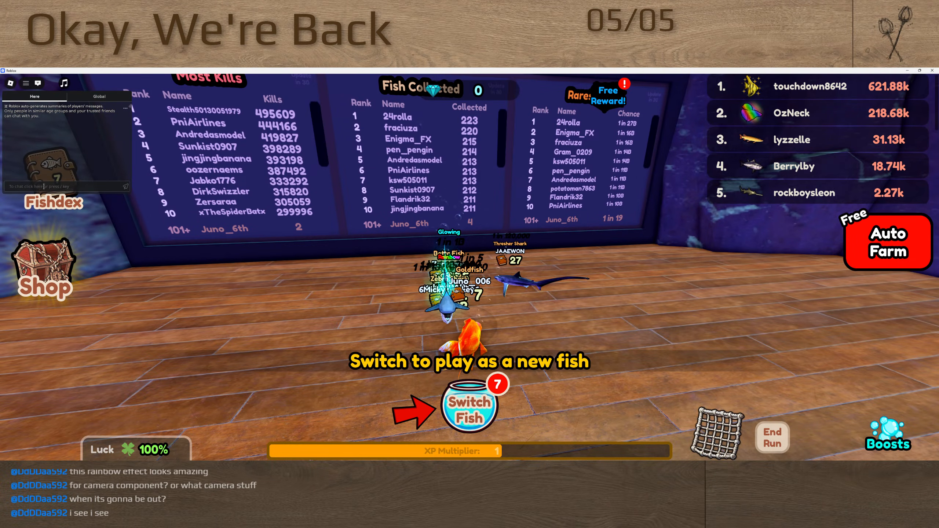
text(lol)
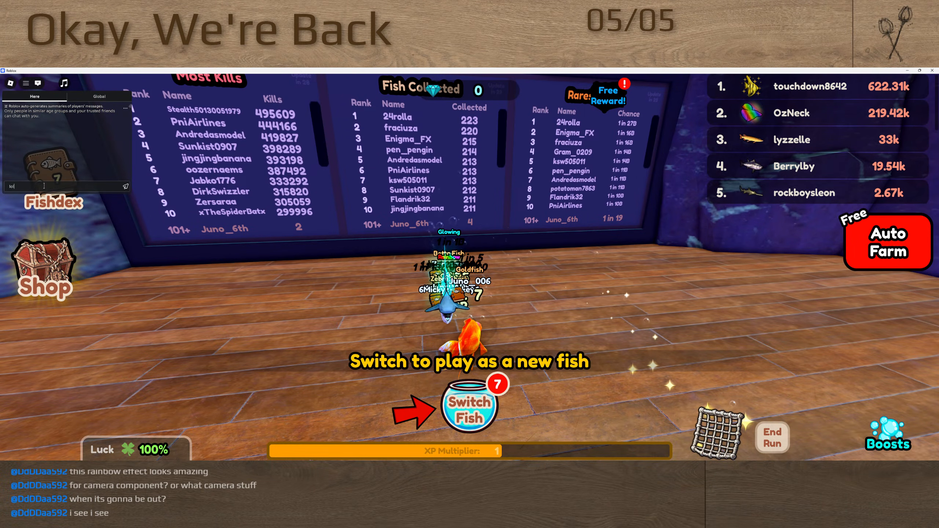
Swim to the Fishdex spot, examine the fish collection with its Gold, Rainbow, Glowing and Shadow variants, and close it
right_drag(406, 231, 406, 231)
key(w)
key(w)
key(w)
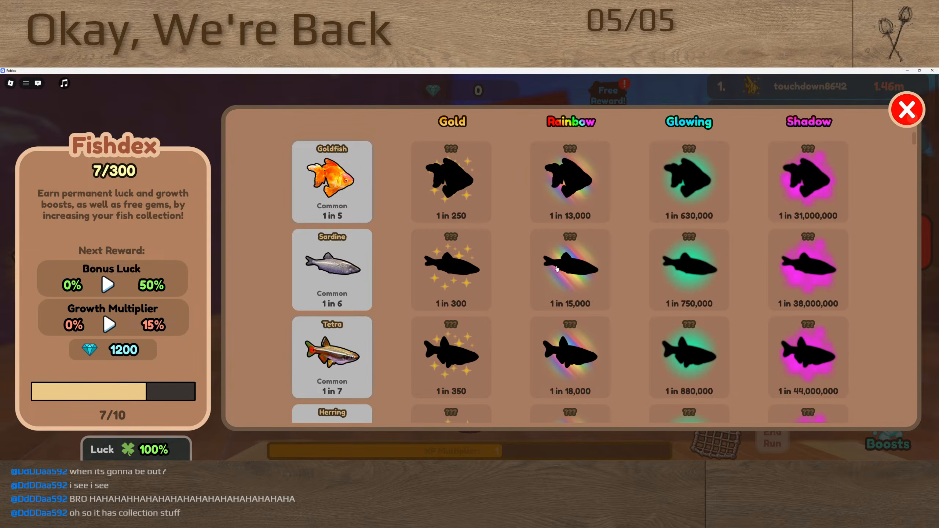
click(900, 112)
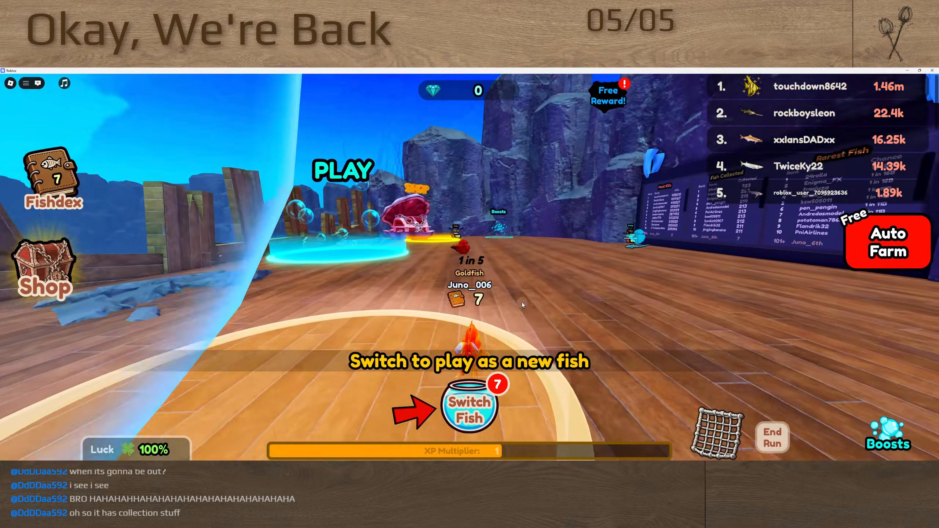
Look around the lobby's play portal, shop and boosts areas, and leave Be Fish, confirming the exit
key(w)
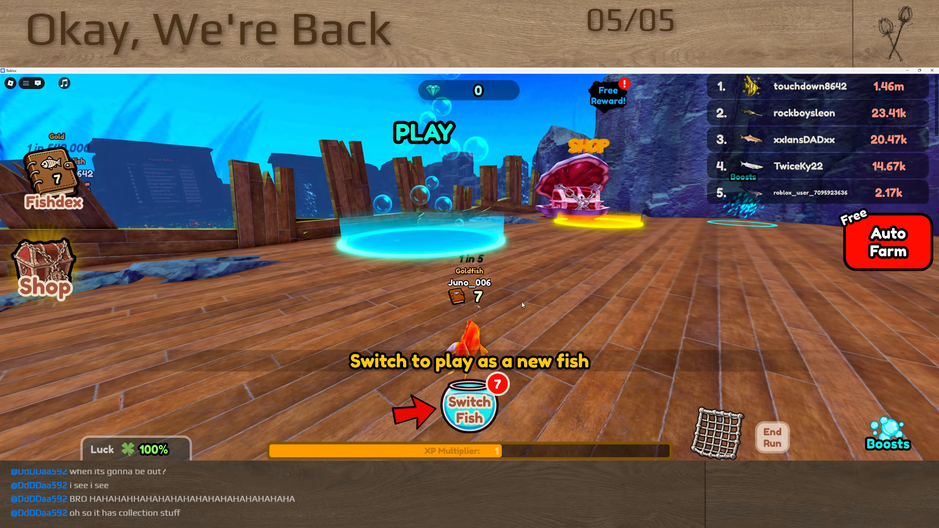
key(w)
right_drag(702, 228, 705, 228)
click(933, 70)
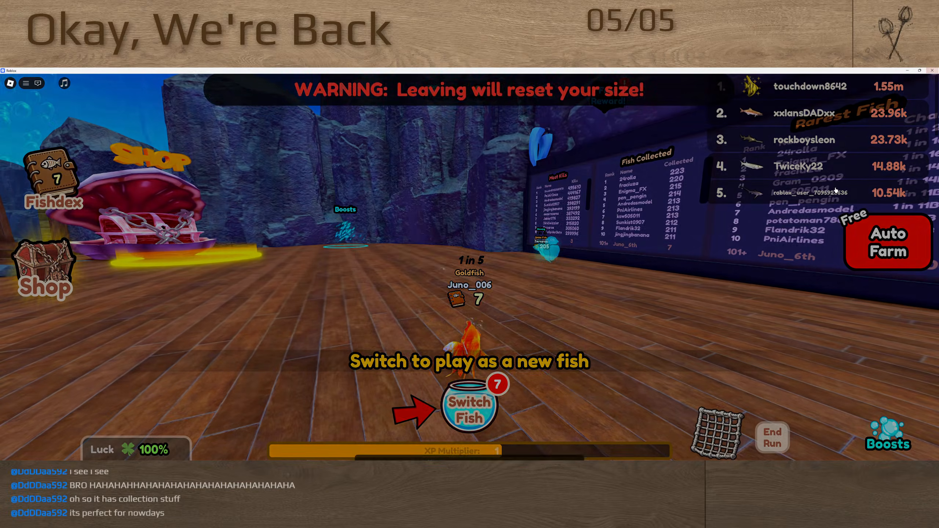
click(452, 307)
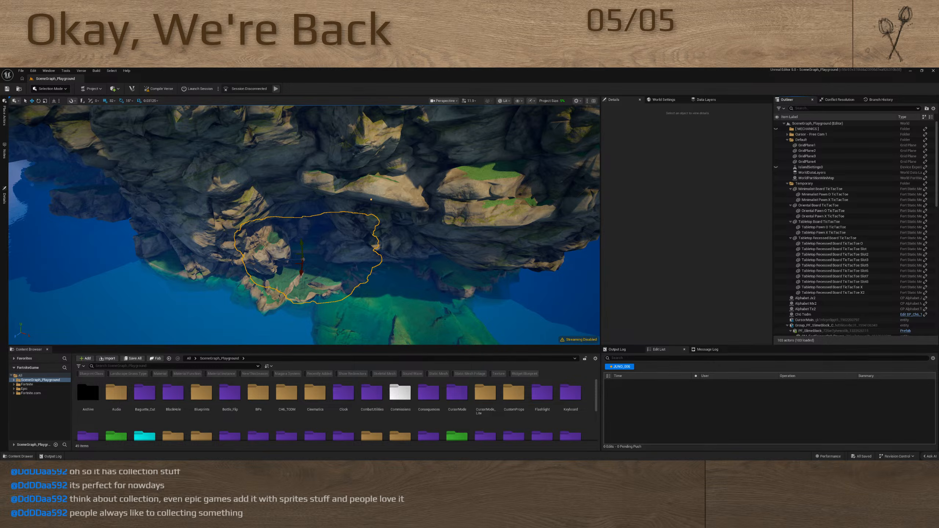
Switch back to Unreal Editor for Fortnite and bring the SceneGraph_Playground level's tic-tac-toe boards into view
key(alt+Tab)
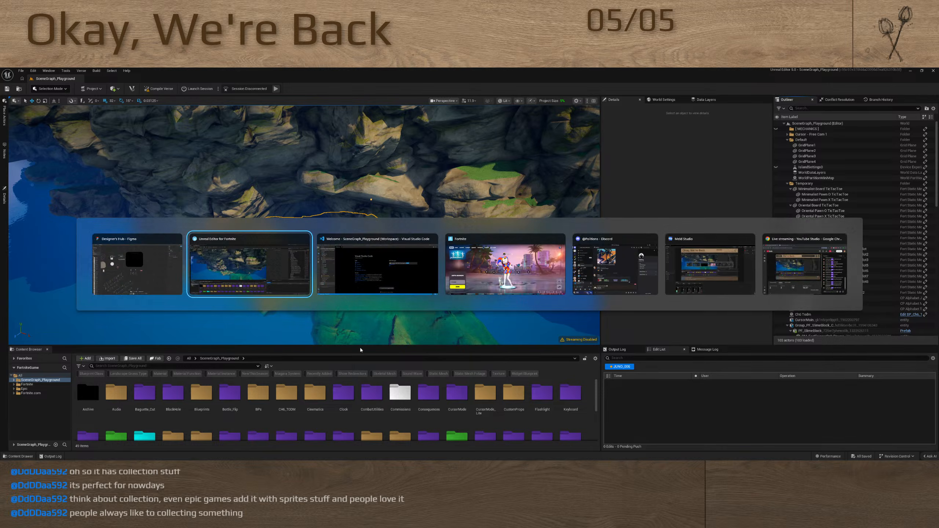
click(640, 421)
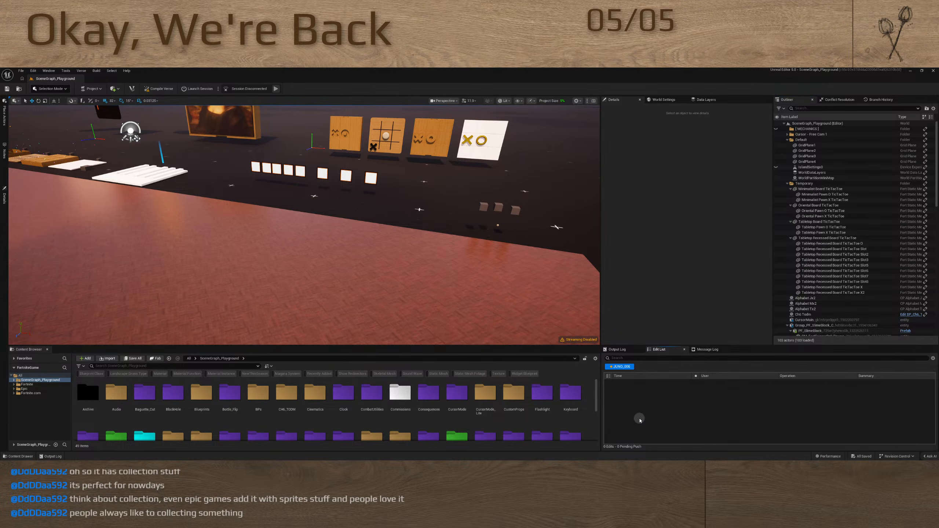